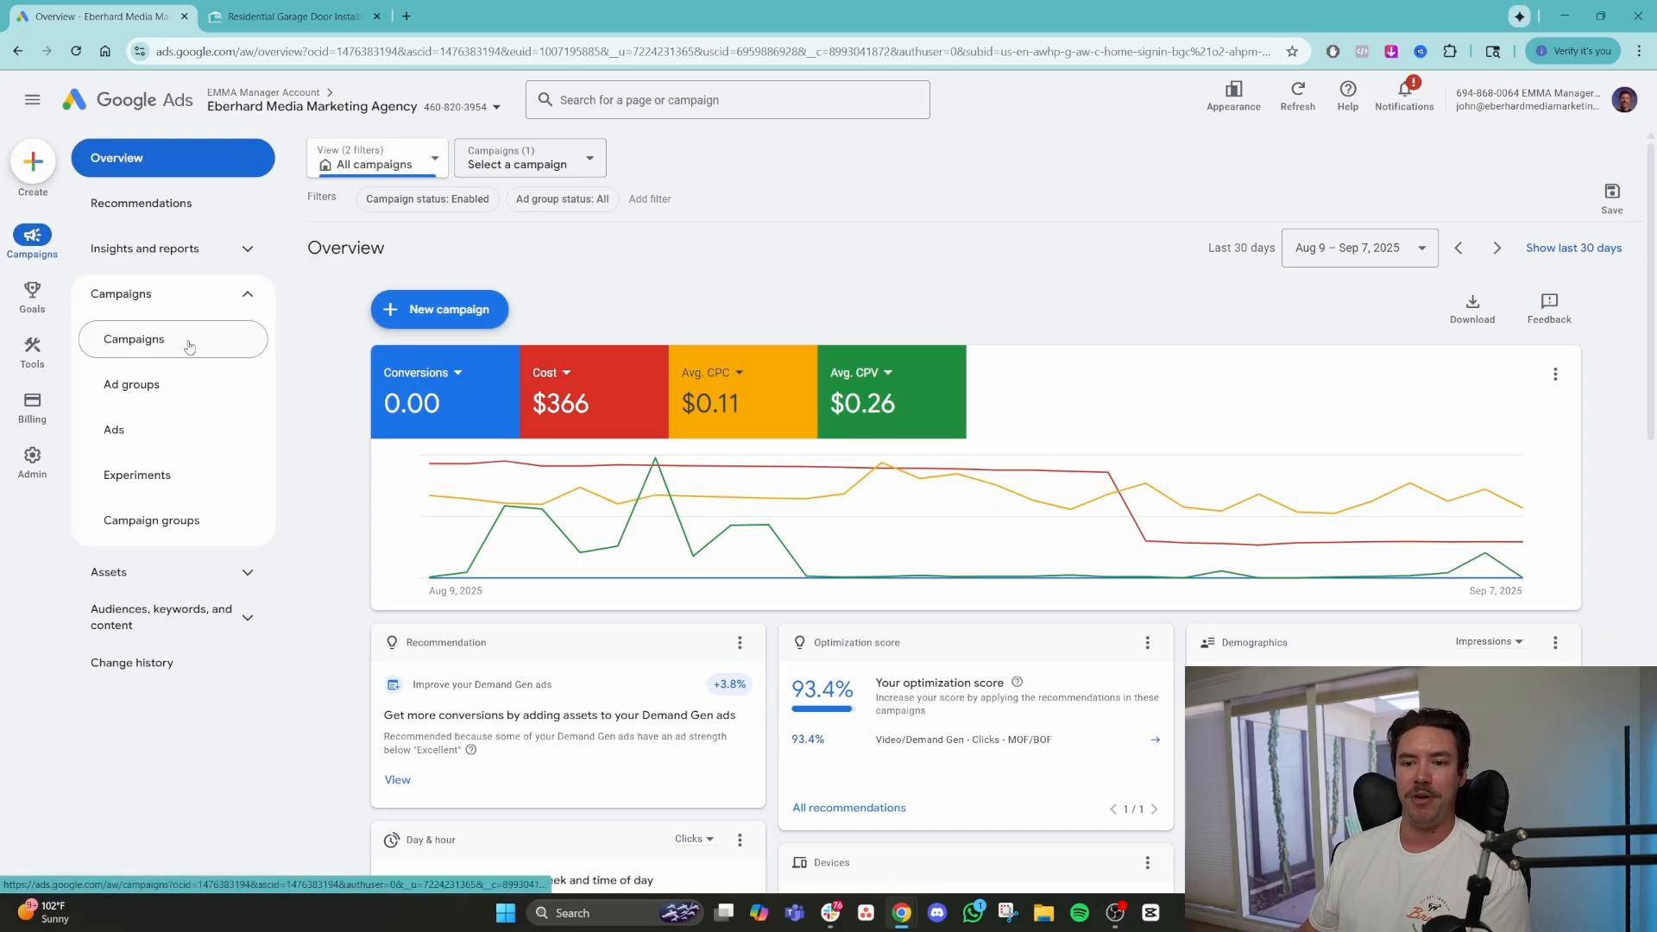
Start a new campaign and choose Website traffic as its objective.
{"action": "left_click", "coordinate": [33, 162]}
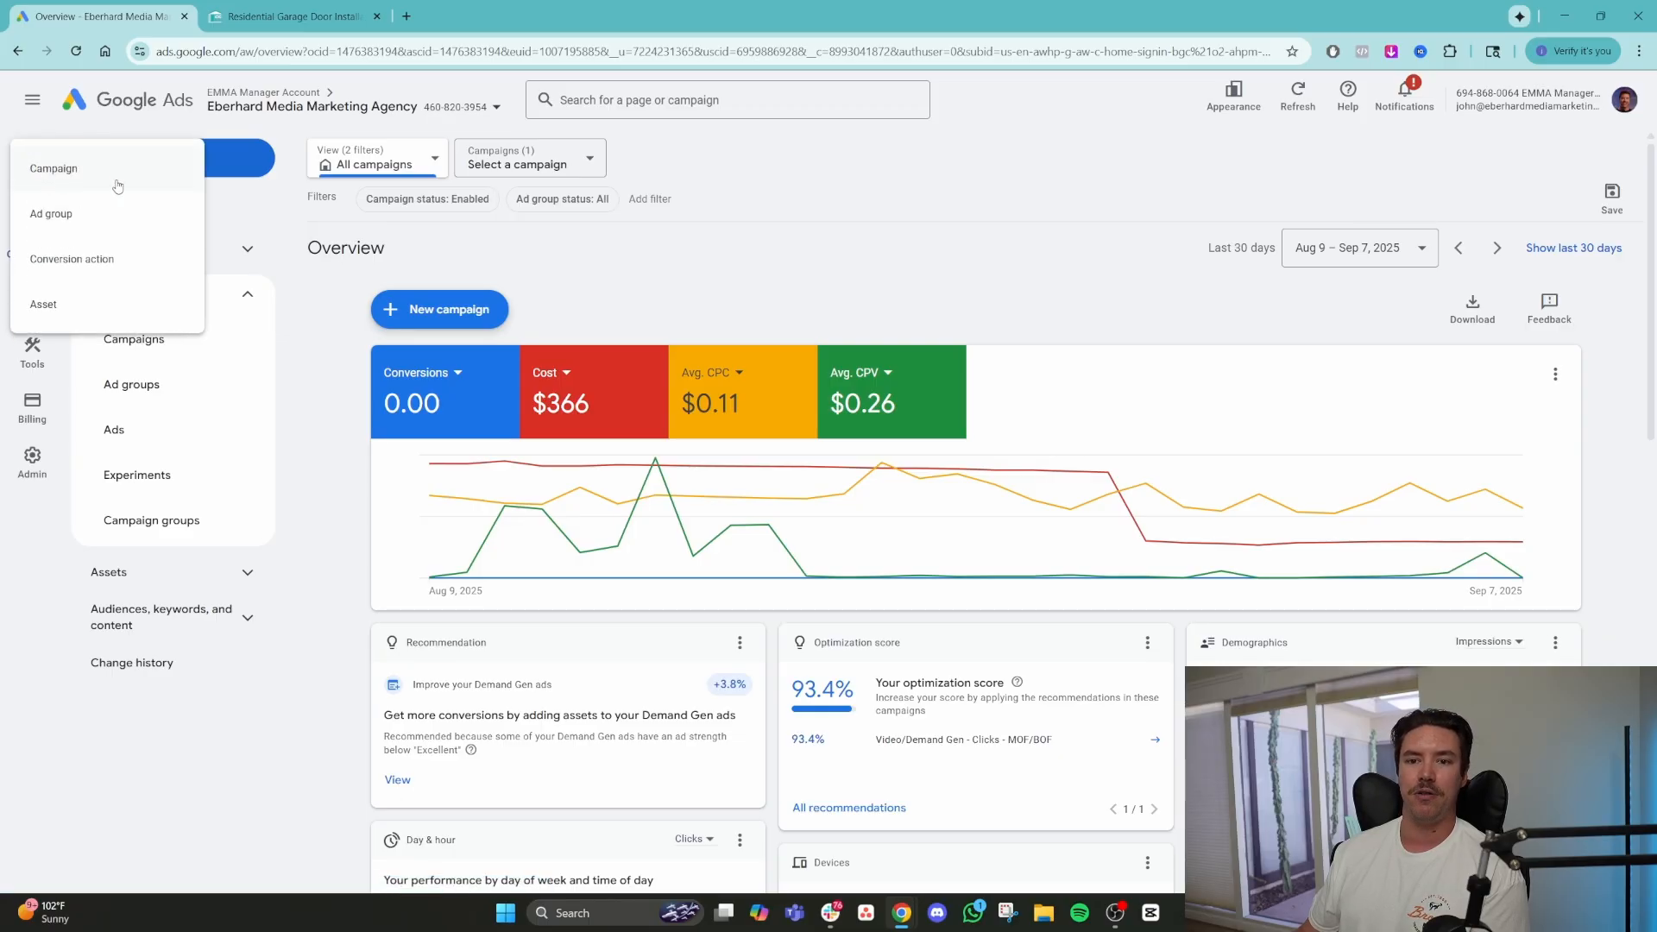
{"action": "left_click", "coordinate": [119, 187]}
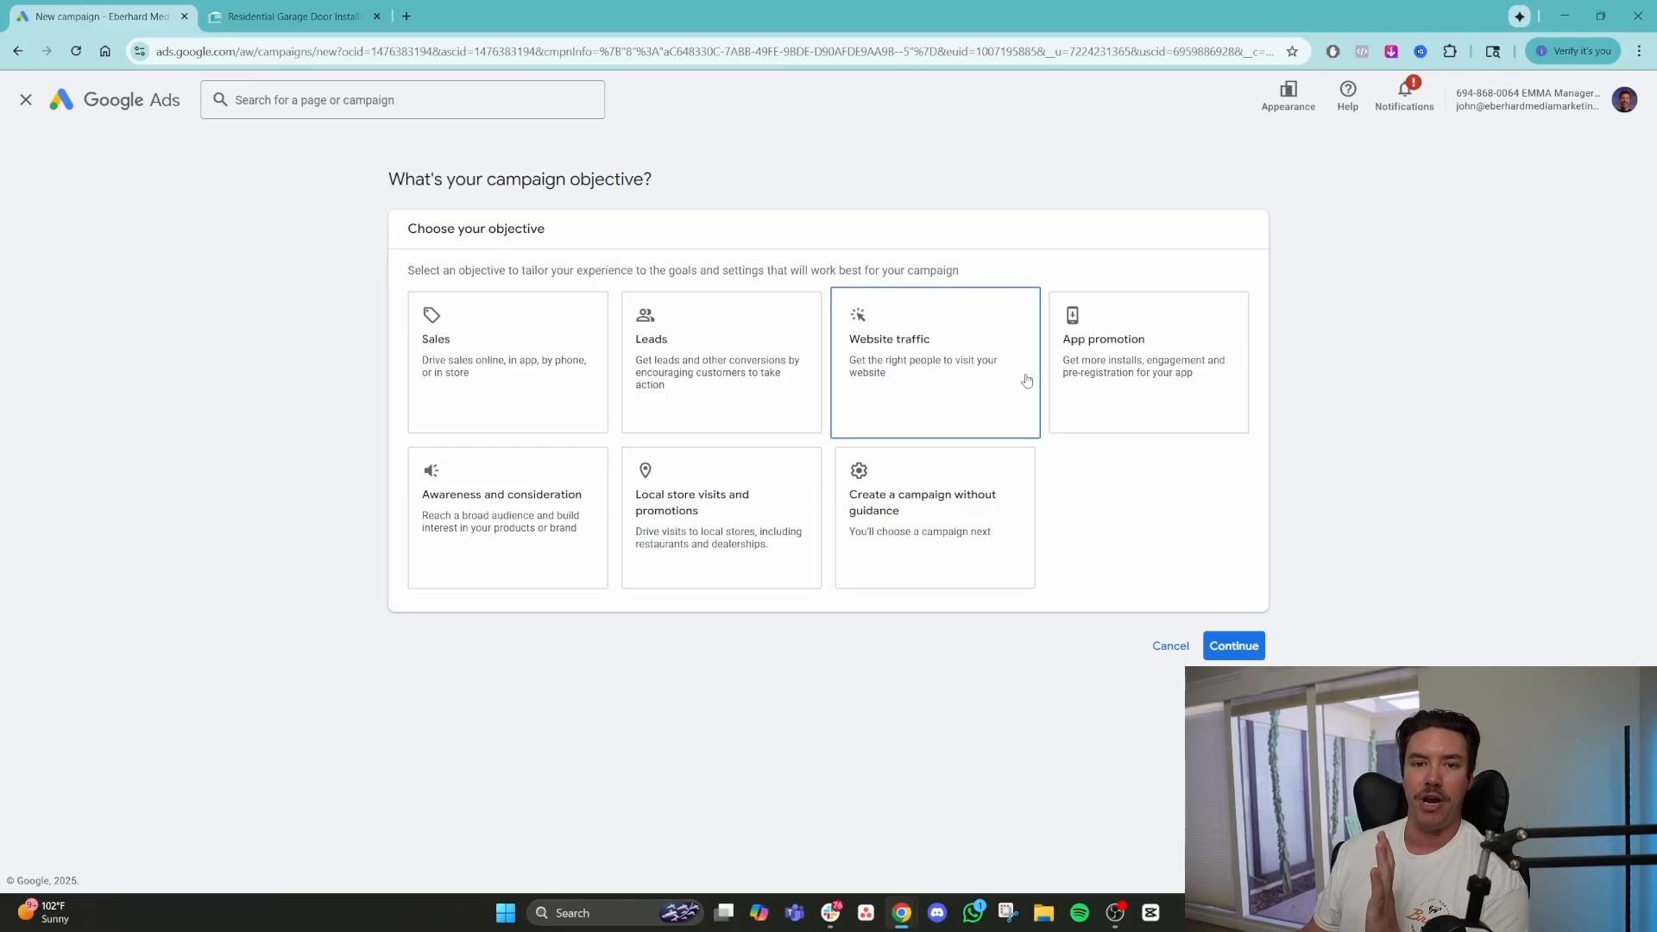
{"action": "left_click", "coordinate": [989, 380]}
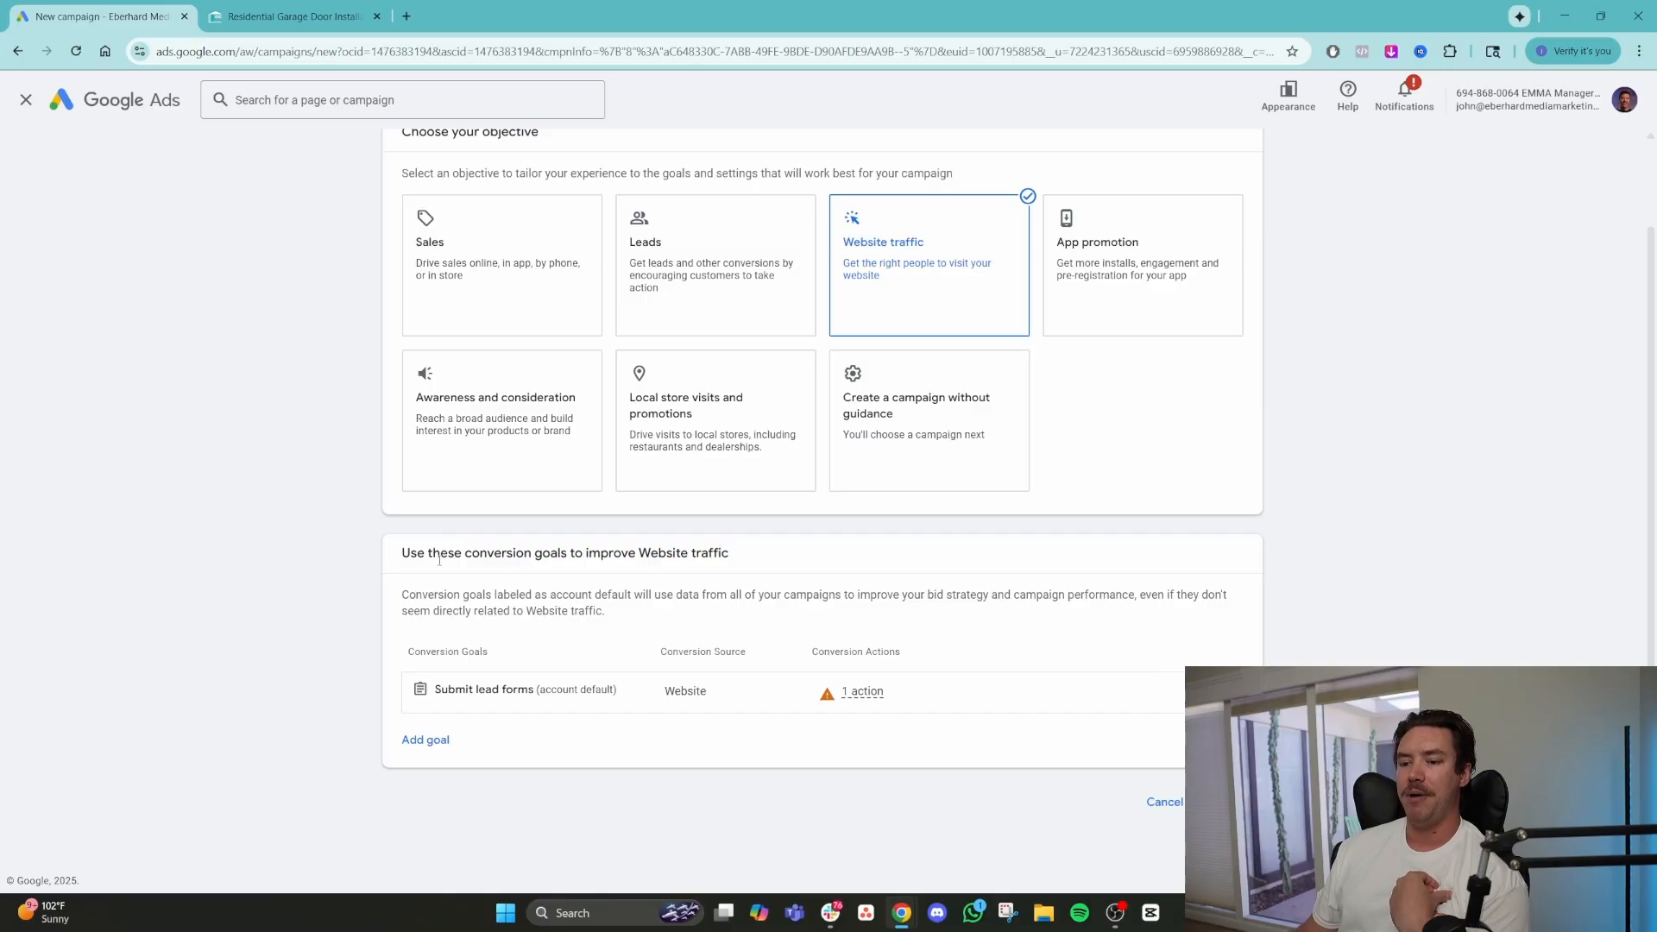
{"action": "left_click_drag", "start_coordinate": [465, 554], "coordinate": [784, 572]}
{"action": "left_click", "coordinate": [783, 572]}
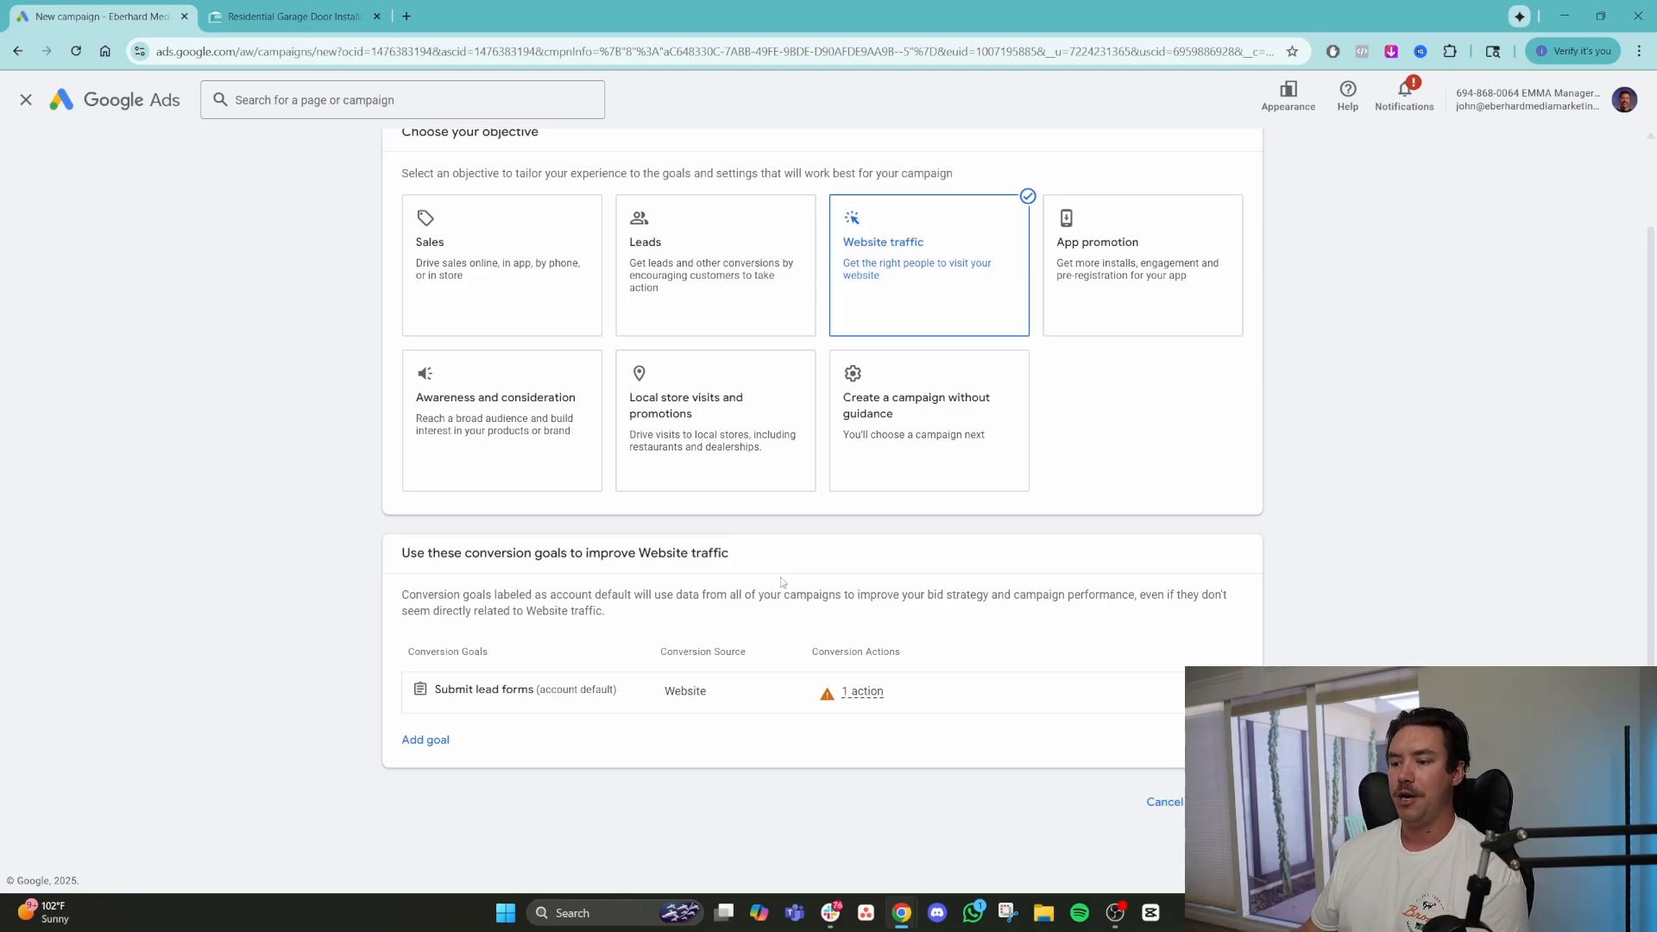
Open the eberhardmediamarketing.com contact page in a new tab and review its lead form.
{"action": "left_click", "coordinate": [406, 16]}
{"action": "left_click", "coordinate": [483, 80]}
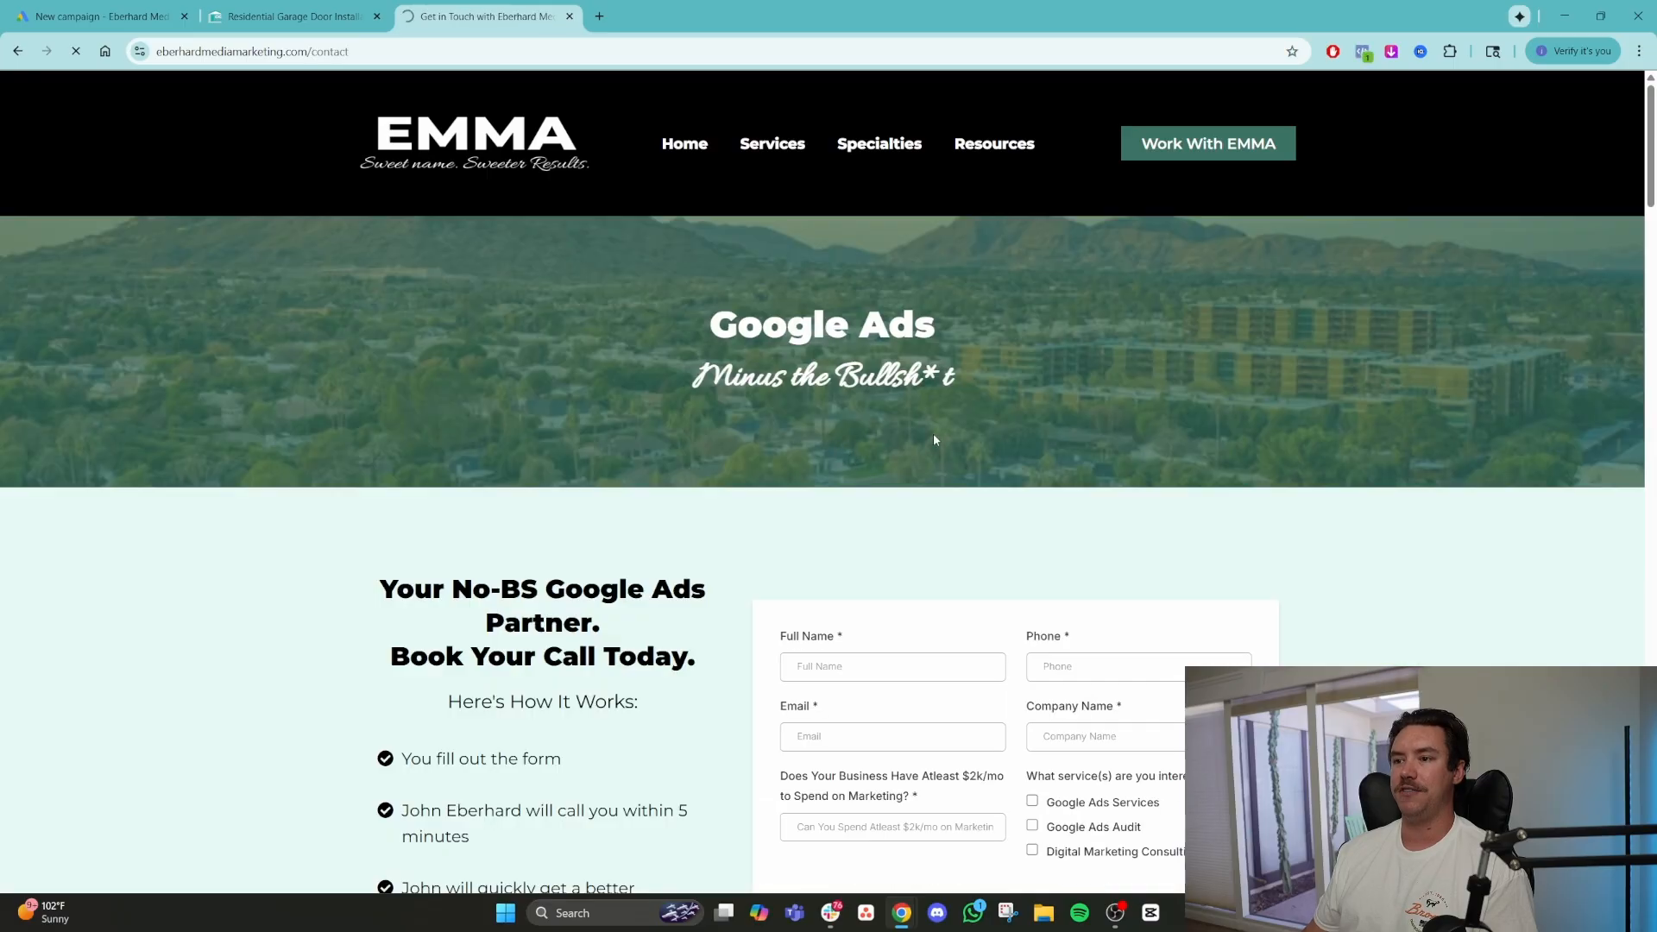
{"action": "scroll", "coordinate": [871, 449], "scroll_direction": "down", "scroll_amount": 3}
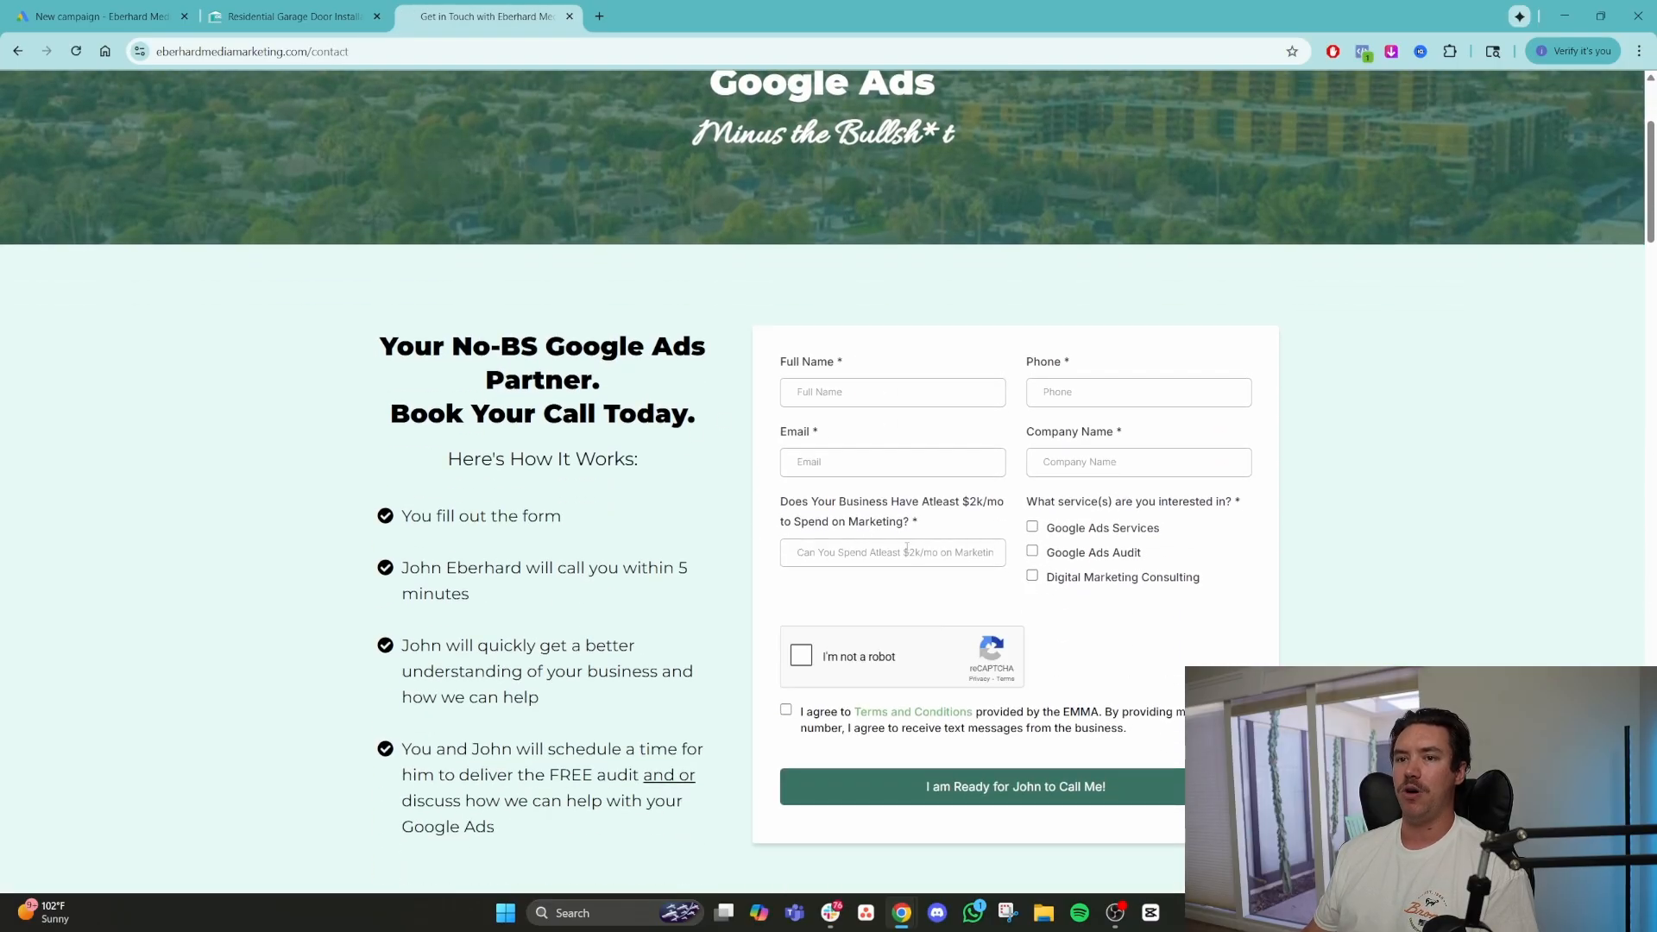
Switch back to the Google Ads campaign setup and choose Search as the campaign type.
{"action": "left_click", "coordinate": [99, 15]}
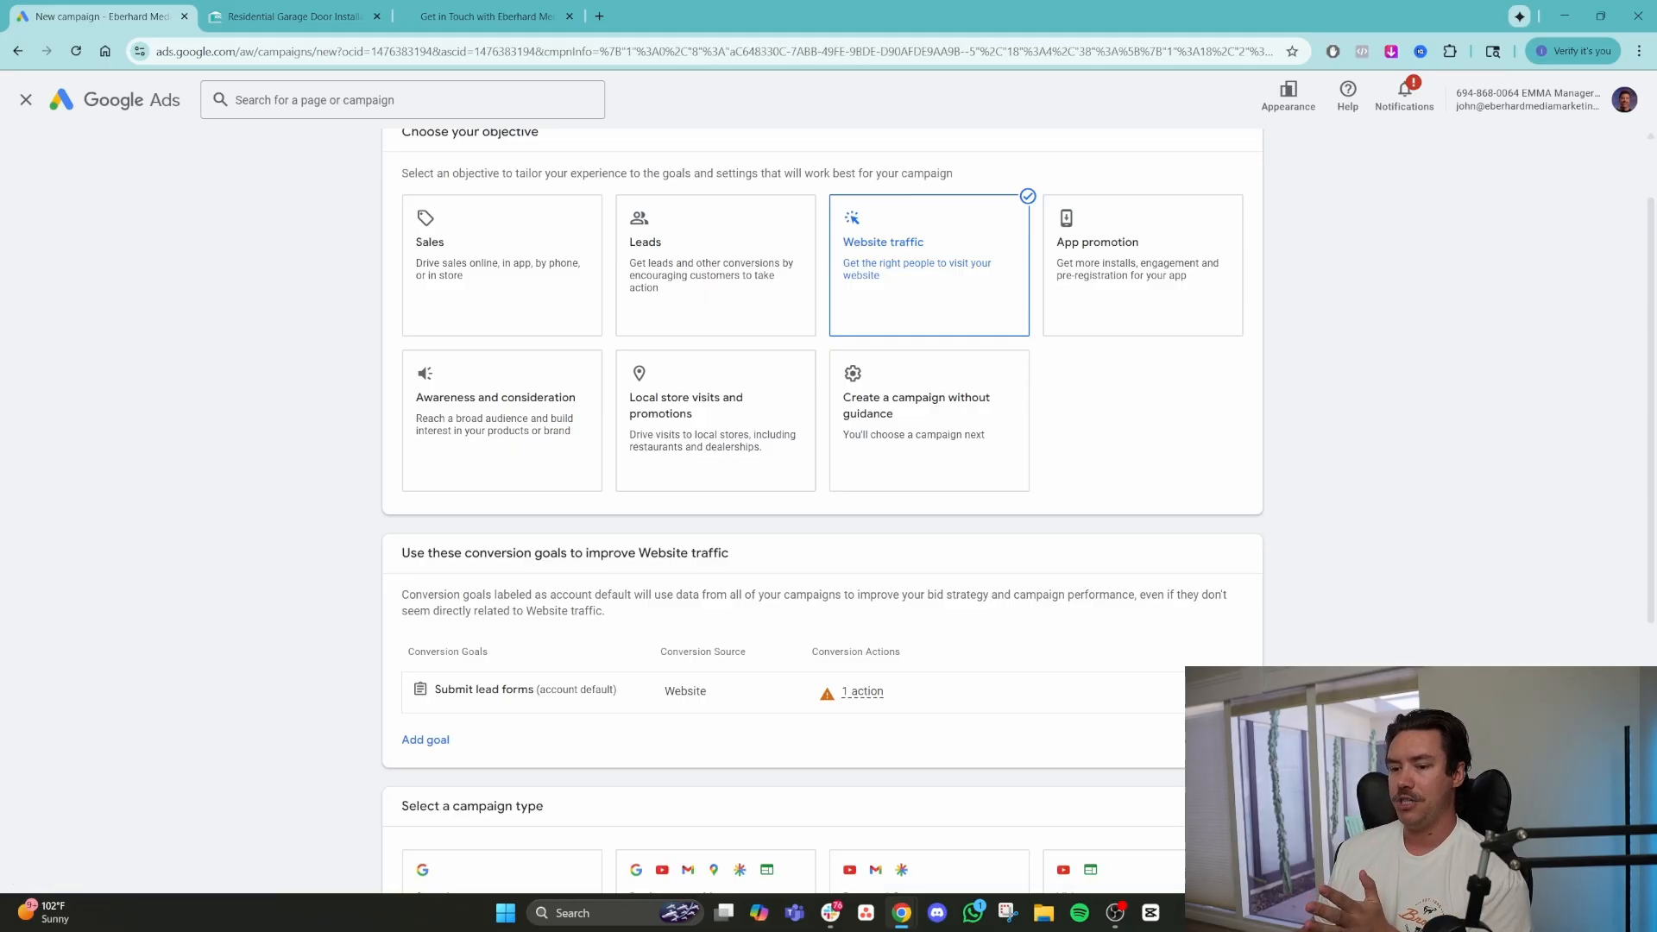
{"action": "scroll", "coordinate": [1157, 797], "scroll_direction": "down", "scroll_amount": 4}
{"action": "left_click", "coordinate": [528, 567]}
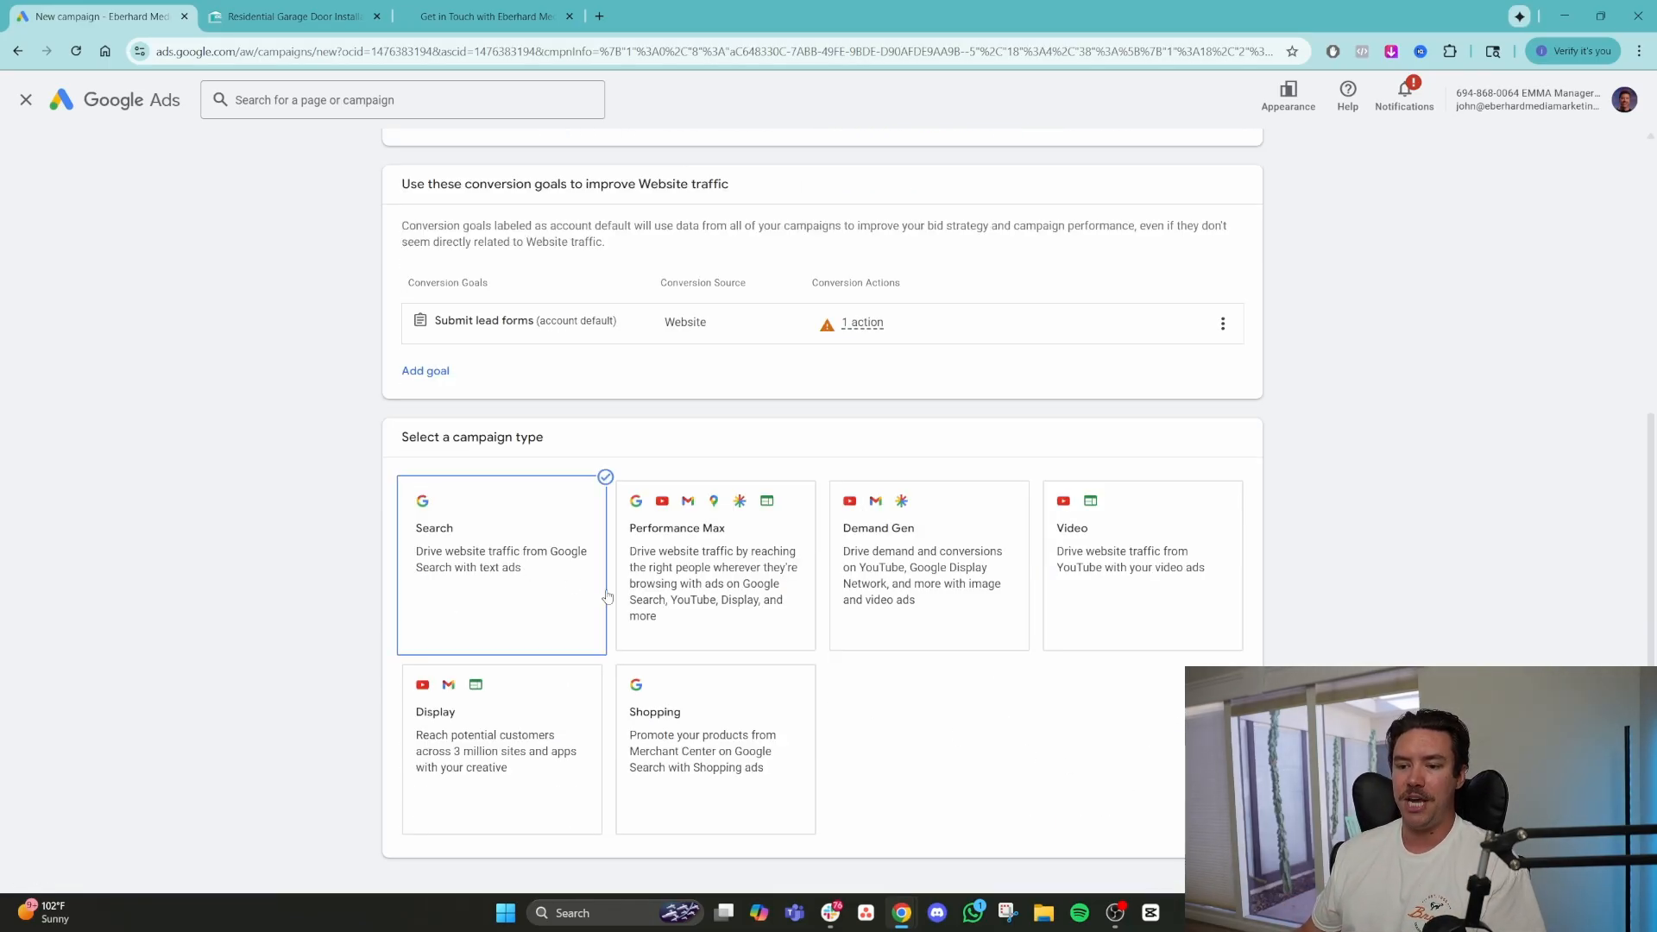
{"action": "scroll", "coordinate": [777, 535], "scroll_direction": "down", "scroll_amount": 3}
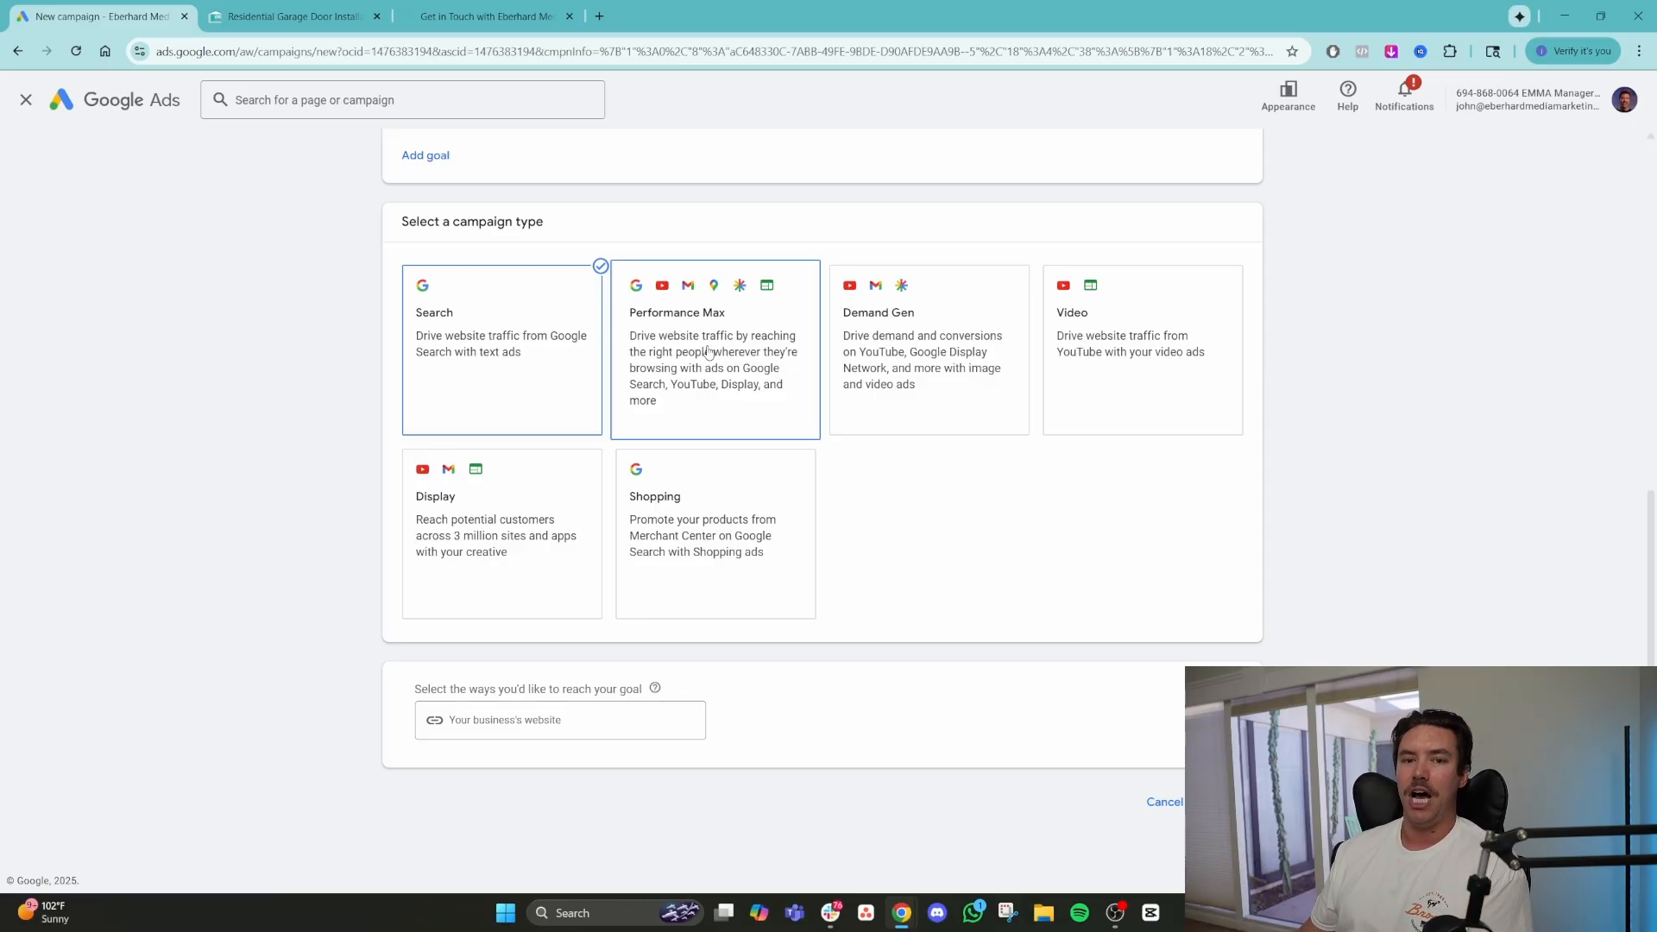
Switch to the Coastline Garage Doors website and examine its homepage, including the services offered and the service area.
{"action": "left_click", "coordinate": [616, 726]}
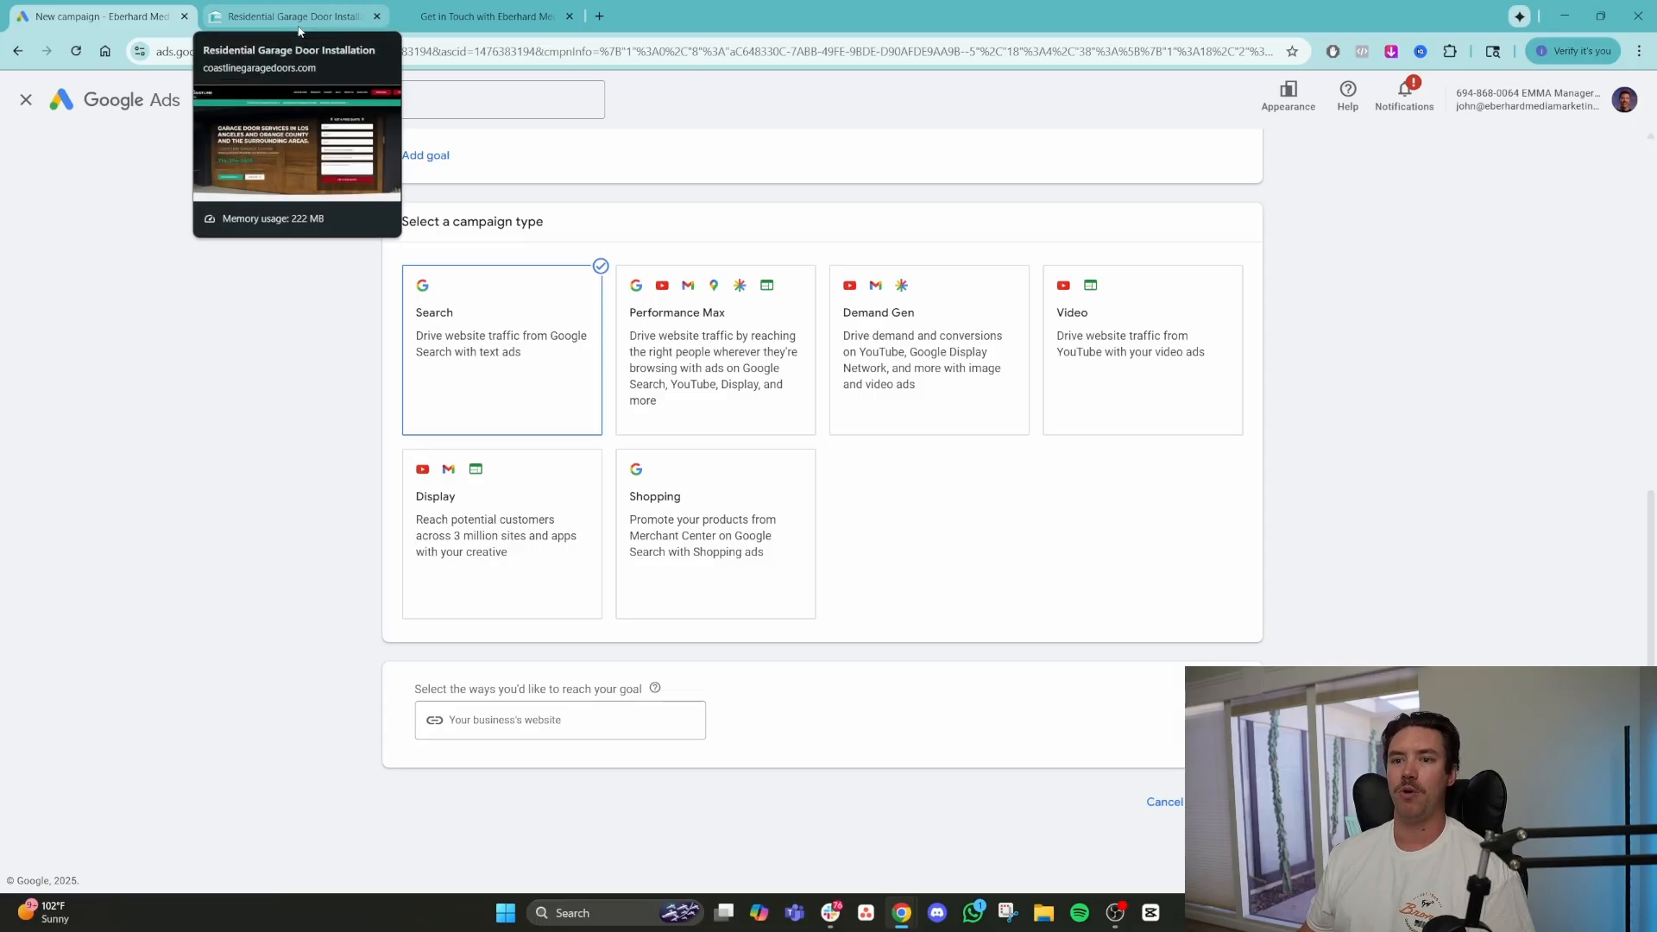
{"action": "left_click", "coordinate": [299, 21]}
{"action": "scroll", "coordinate": [793, 431], "scroll_direction": "down", "scroll_amount": 15}
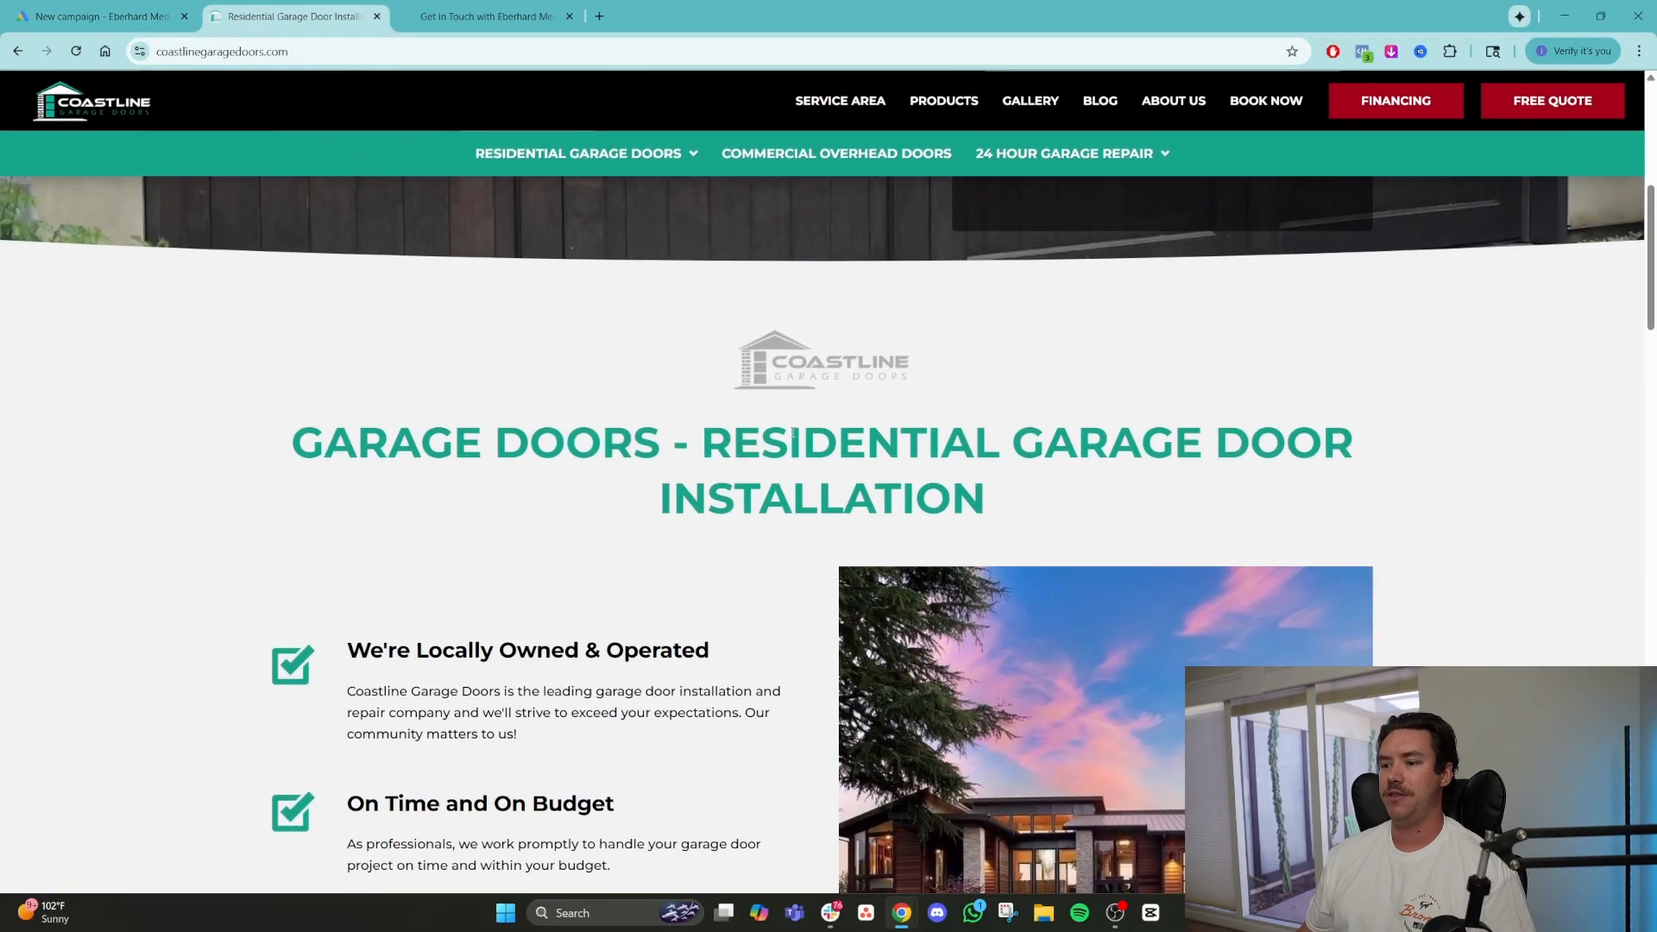
{"action": "scroll", "coordinate": [946, 562], "scroll_direction": "down", "scroll_amount": 6}
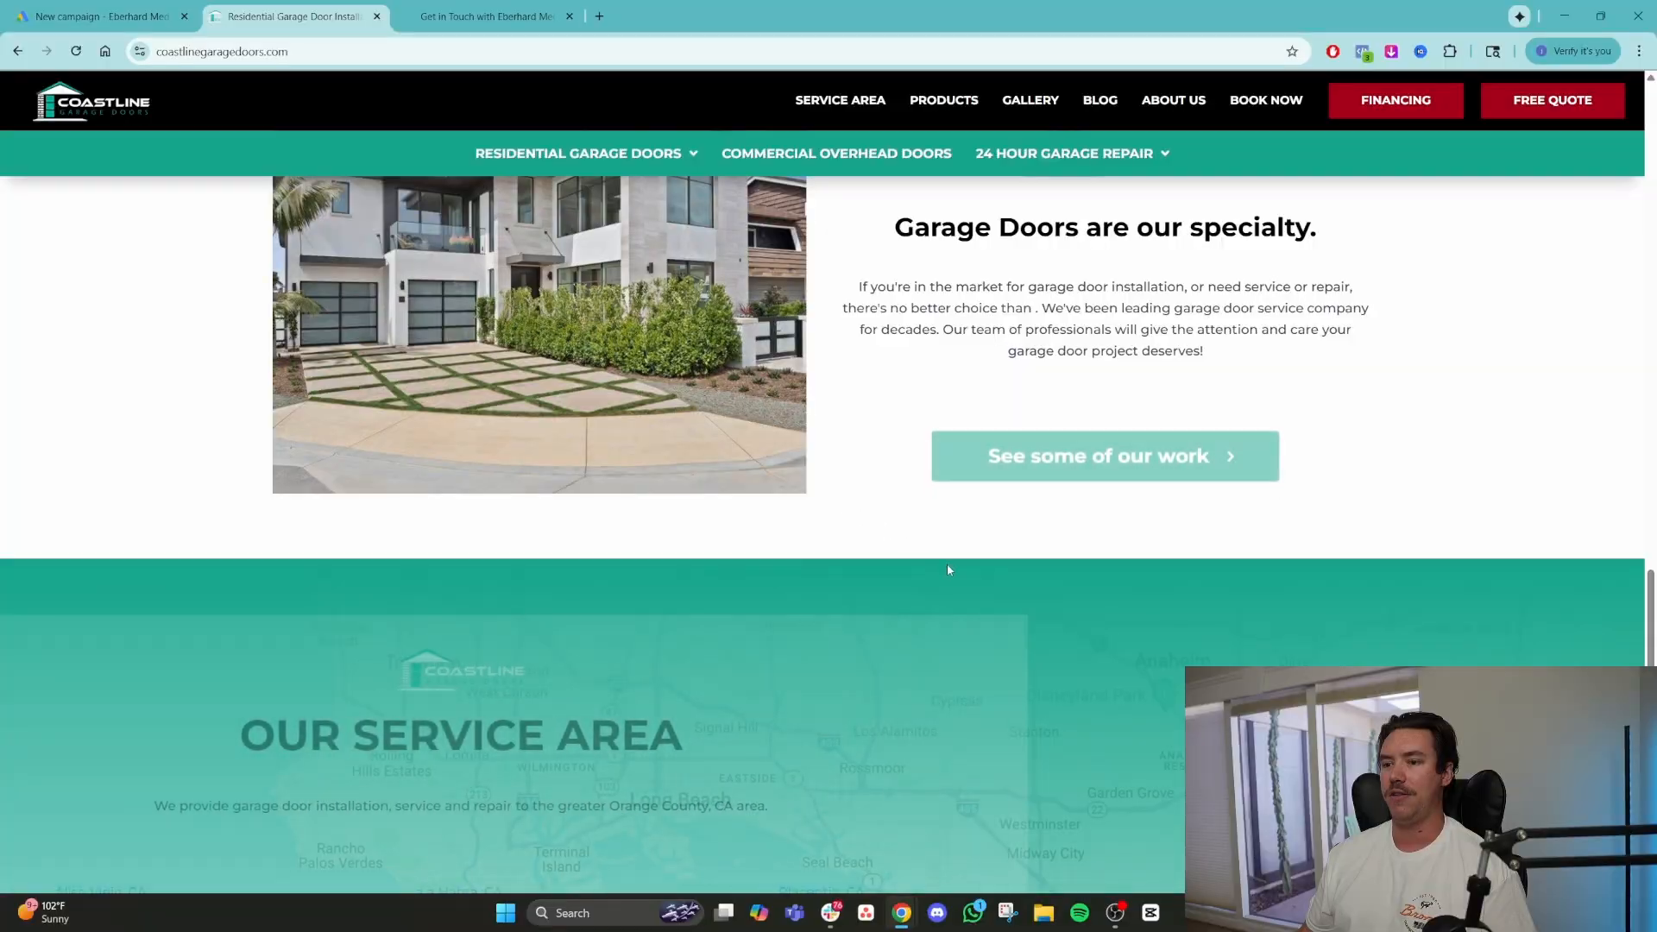
{"action": "scroll", "coordinate": [946, 566], "scroll_direction": "down", "scroll_amount": 1}
{"action": "scroll", "coordinate": [947, 574], "scroll_direction": "up", "scroll_amount": 8}
{"action": "scroll", "coordinate": [947, 574], "scroll_direction": "up", "scroll_amount": 15}
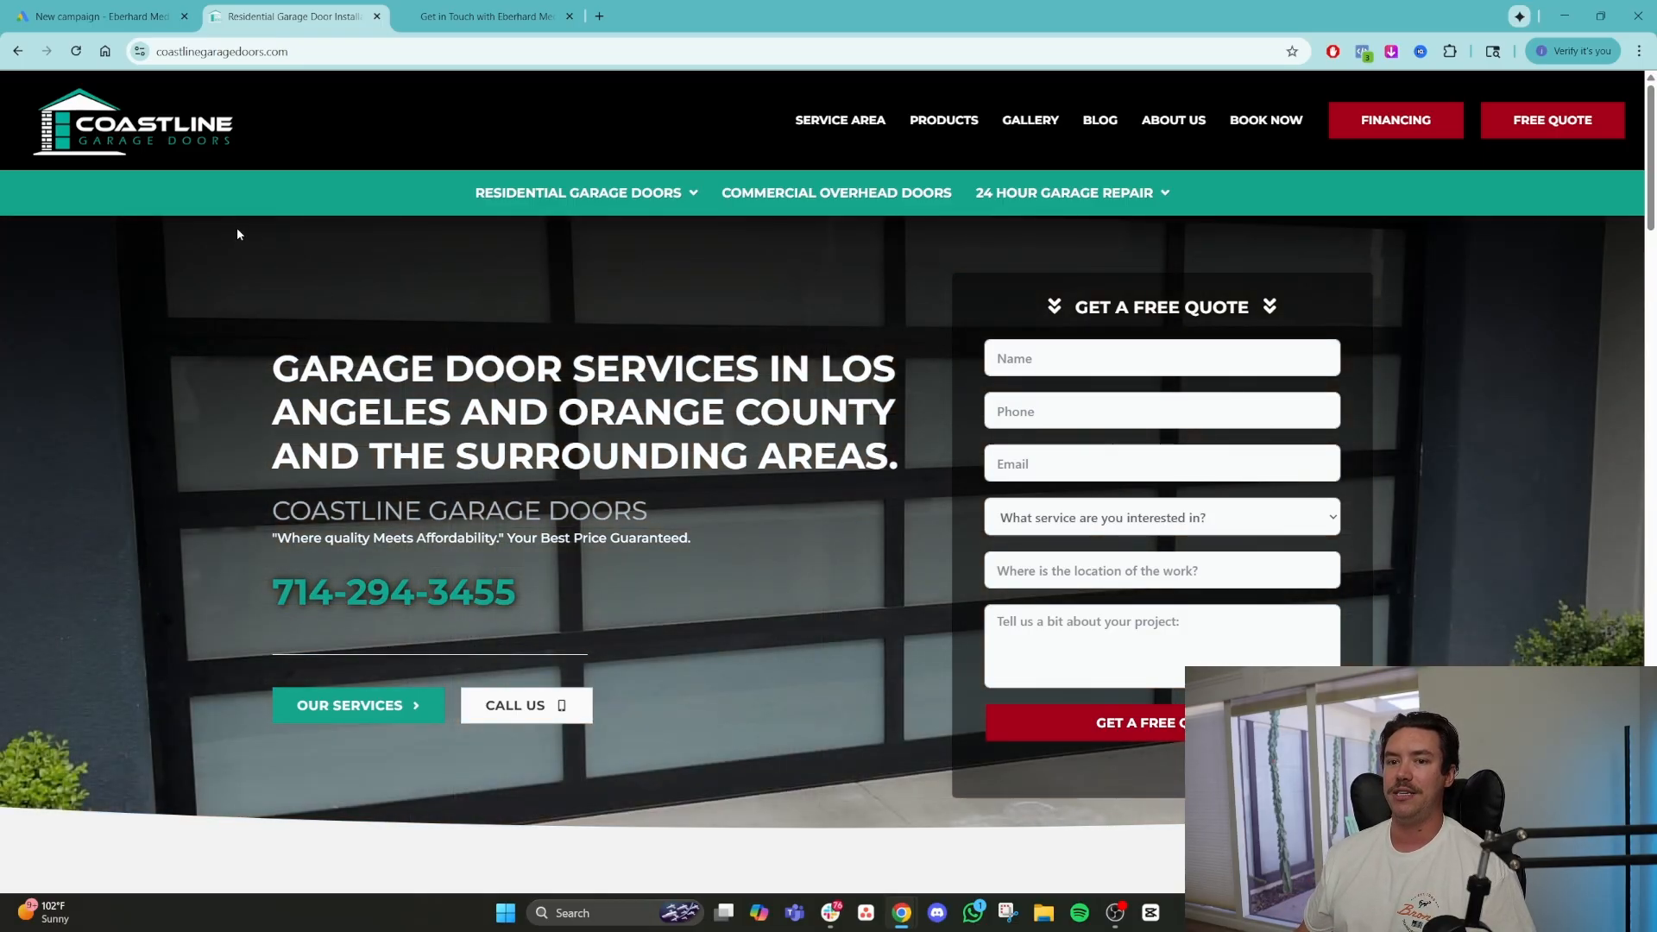
{"action": "scroll", "coordinate": [826, 521], "scroll_direction": "down", "scroll_amount": 20}
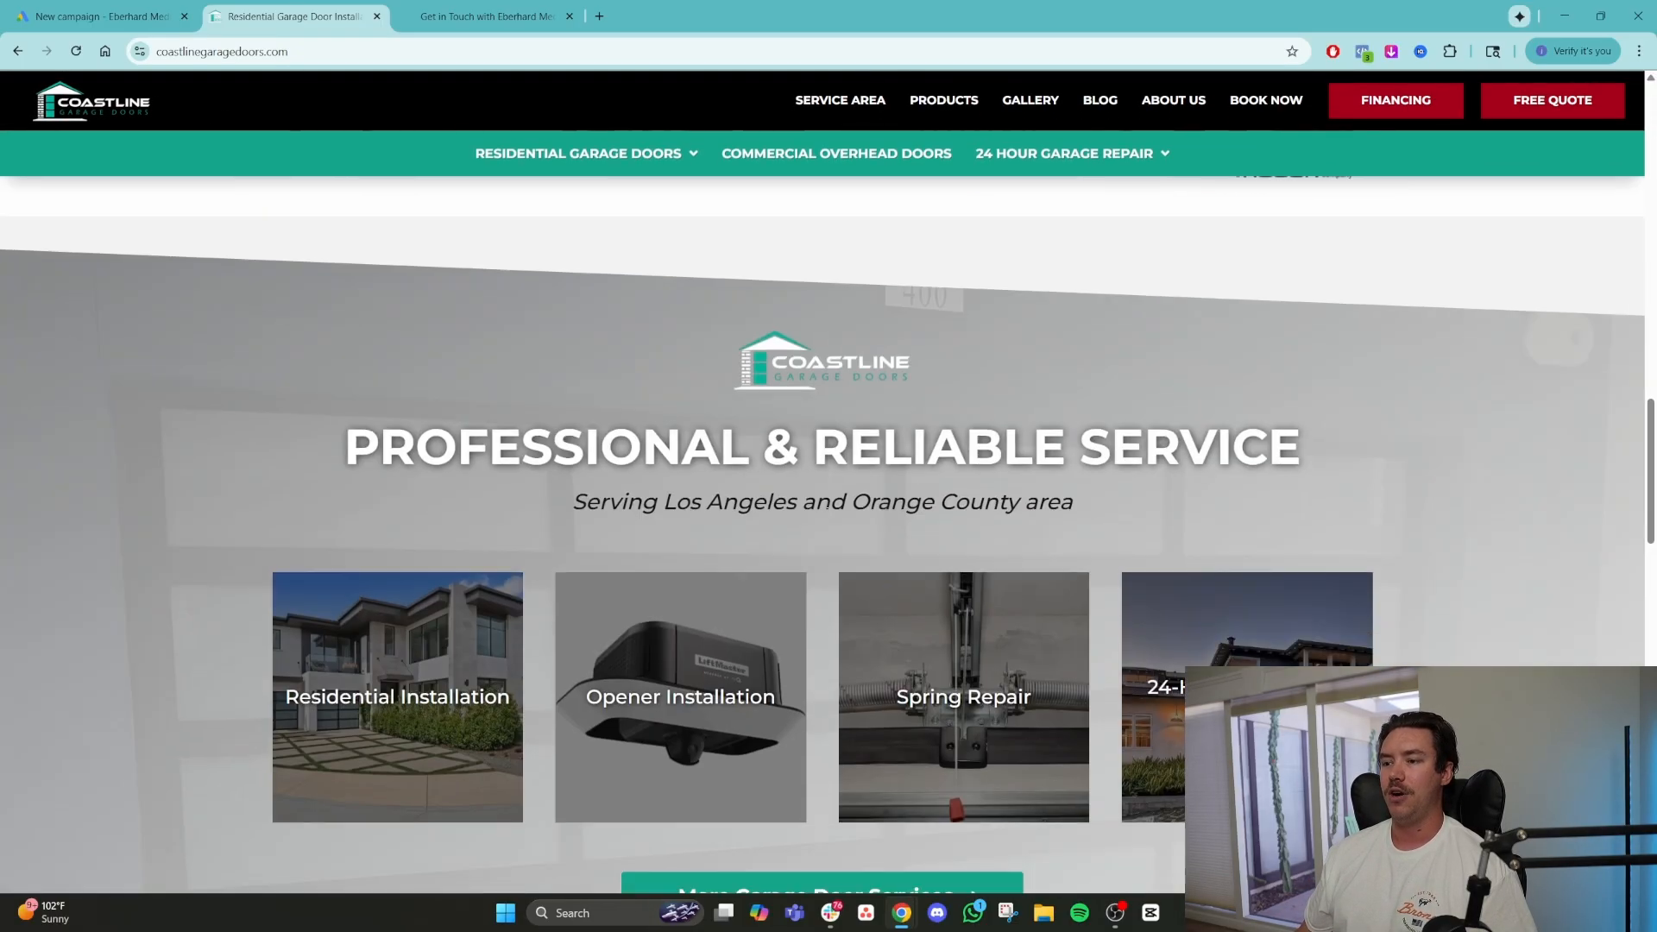
{"action": "scroll", "coordinate": [821, 523], "scroll_direction": "down", "scroll_amount": 8}
{"action": "scroll", "coordinate": [819, 523], "scroll_direction": "up", "scroll_amount": 20}
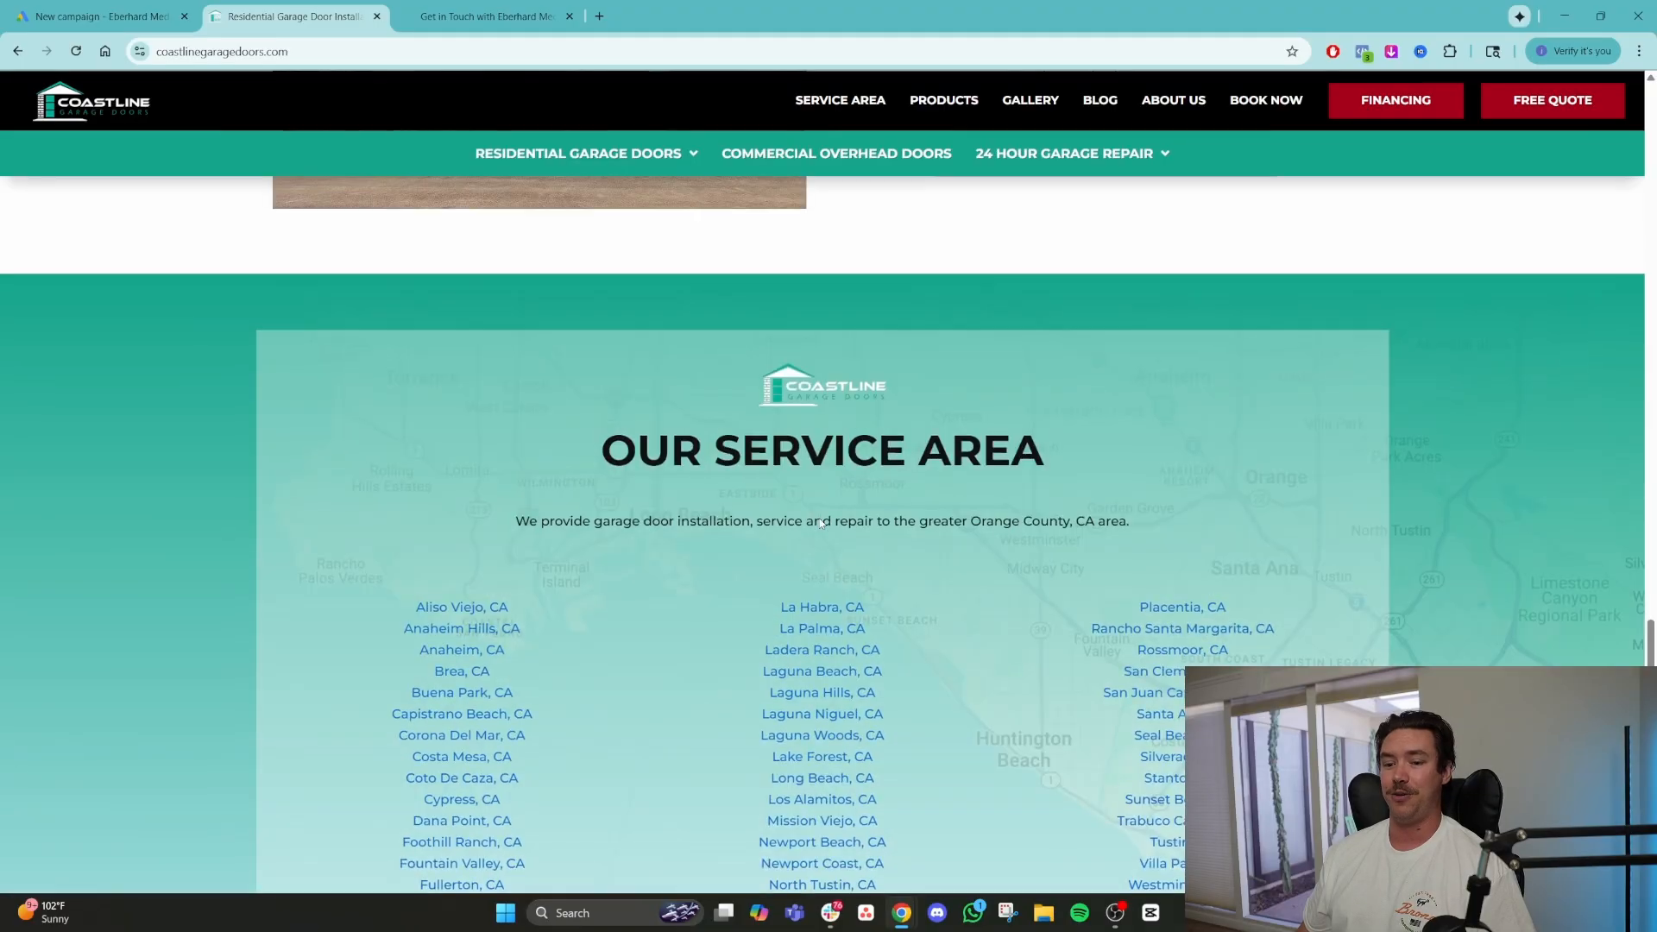
{"action": "scroll", "coordinate": [815, 520], "scroll_direction": "up", "scroll_amount": 3}
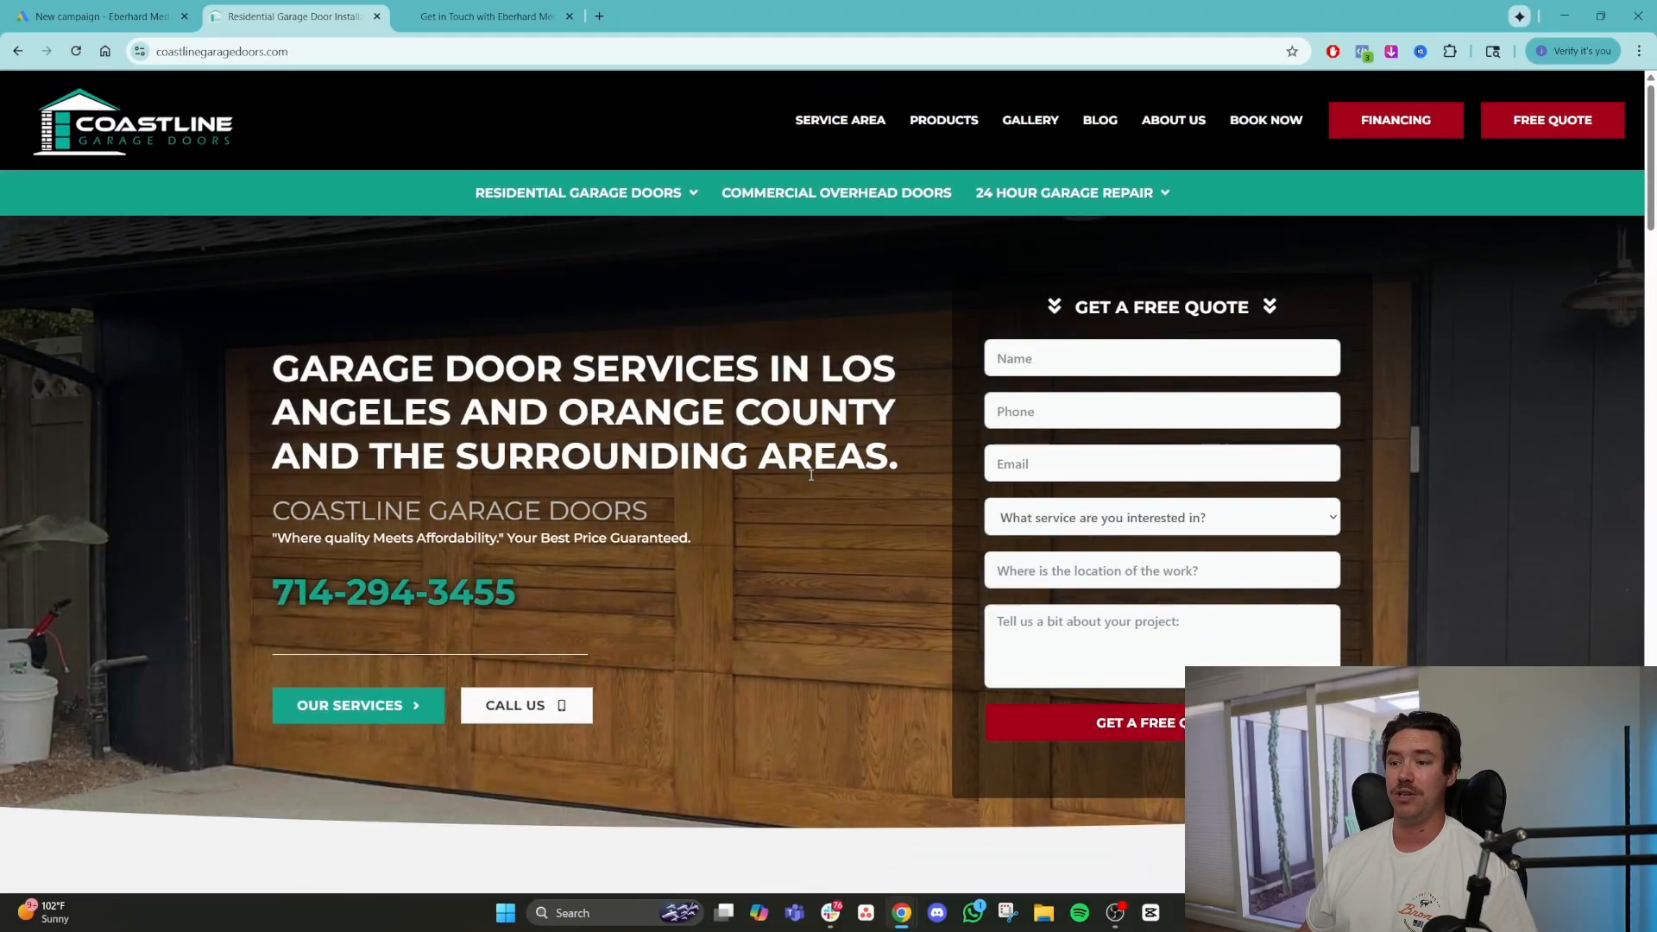
{"action": "left_click", "coordinate": [233, 53]}
{"action": "key", "text": "ctrl+c"}
{"action": "left_click", "coordinate": [95, 15]}
{"action": "left_click", "coordinate": [592, 720]}
{"action": "key", "text": "ctrl+v"}
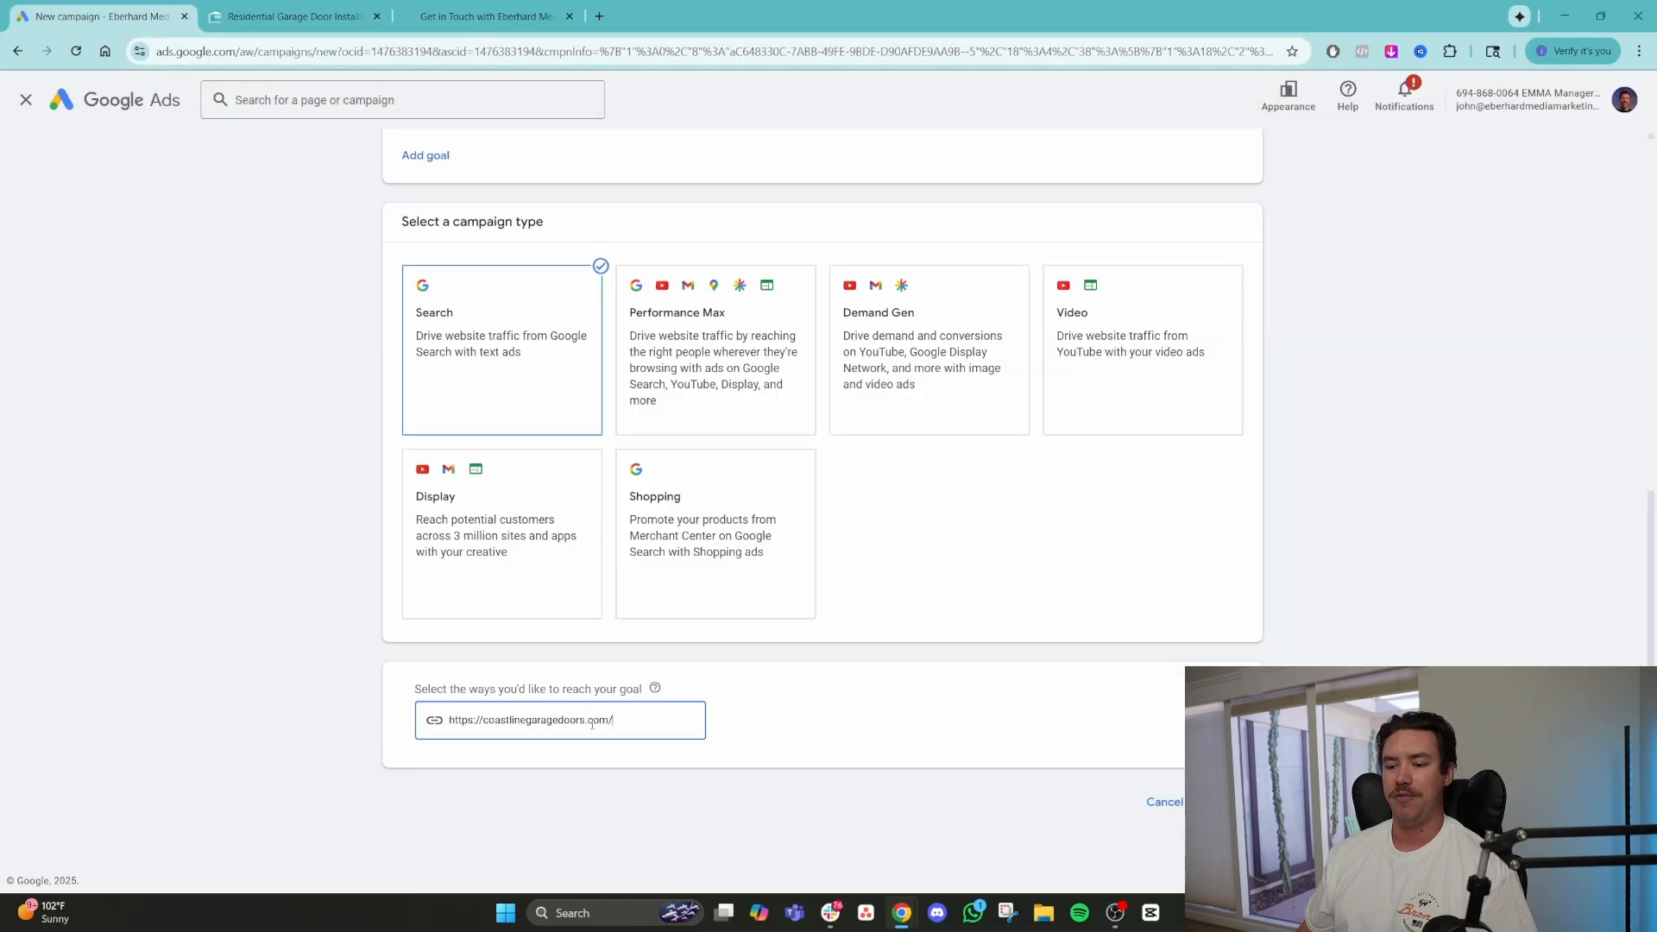
{"action": "left_click", "coordinate": [1230, 801]}
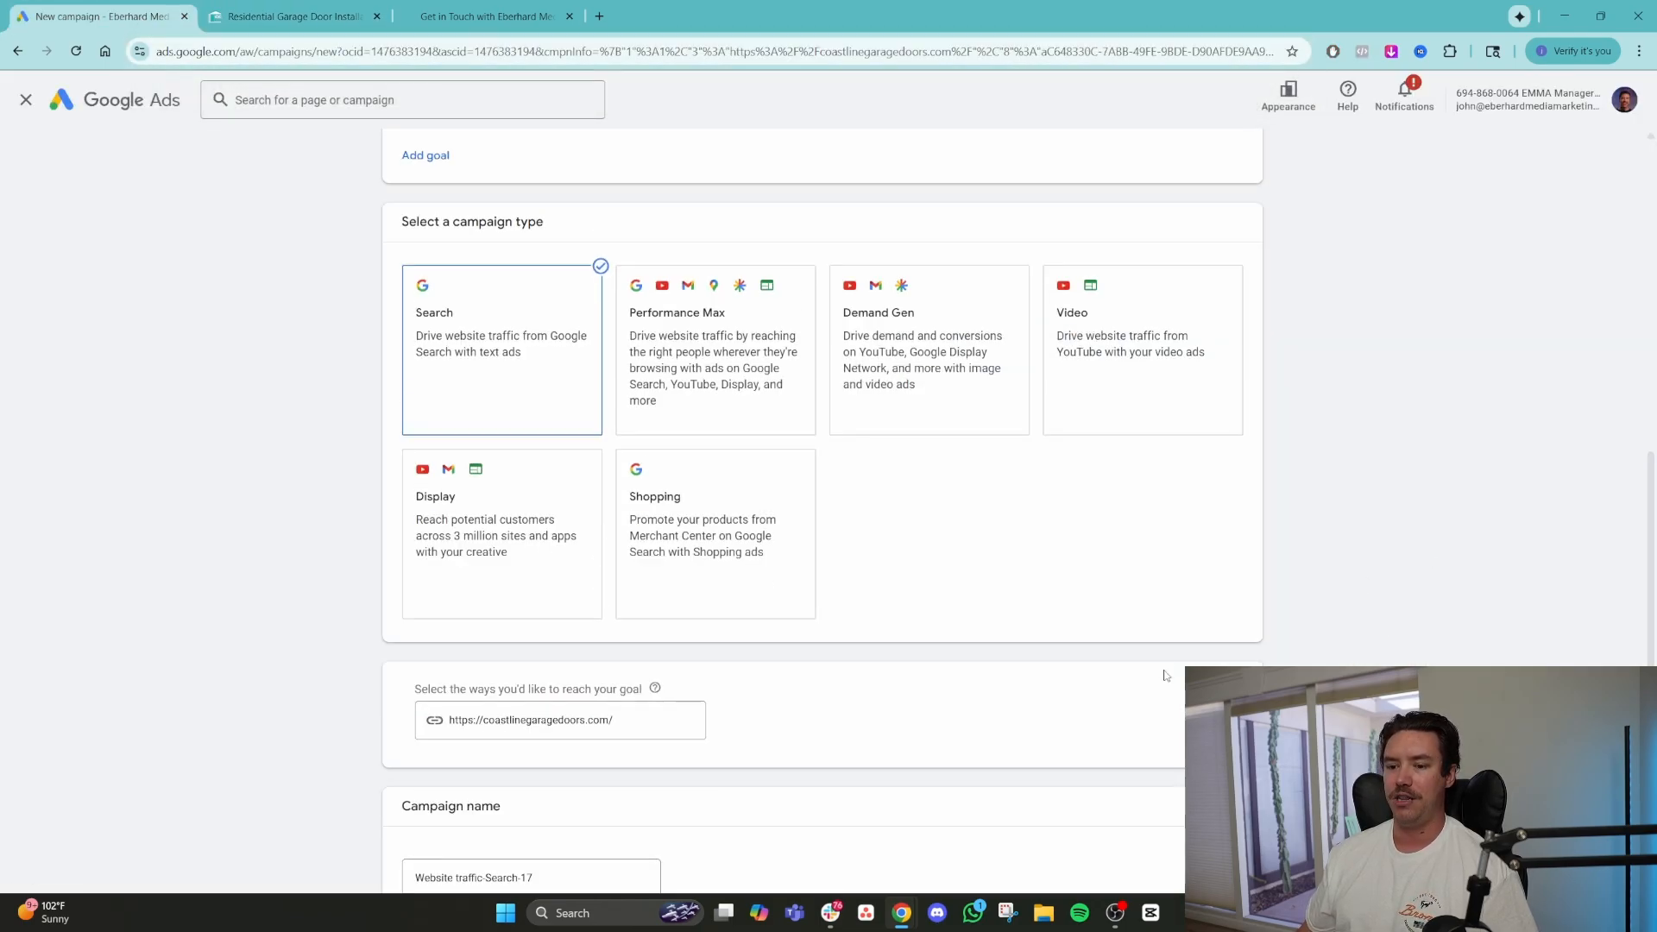
Name the campaign "Search - Clicks - All Services - EMMA" and continue to the bidding settings.
{"action": "scroll", "coordinate": [1165, 674], "scroll_direction": "down", "scroll_amount": 3}
{"action": "left_click", "coordinate": [608, 699]}
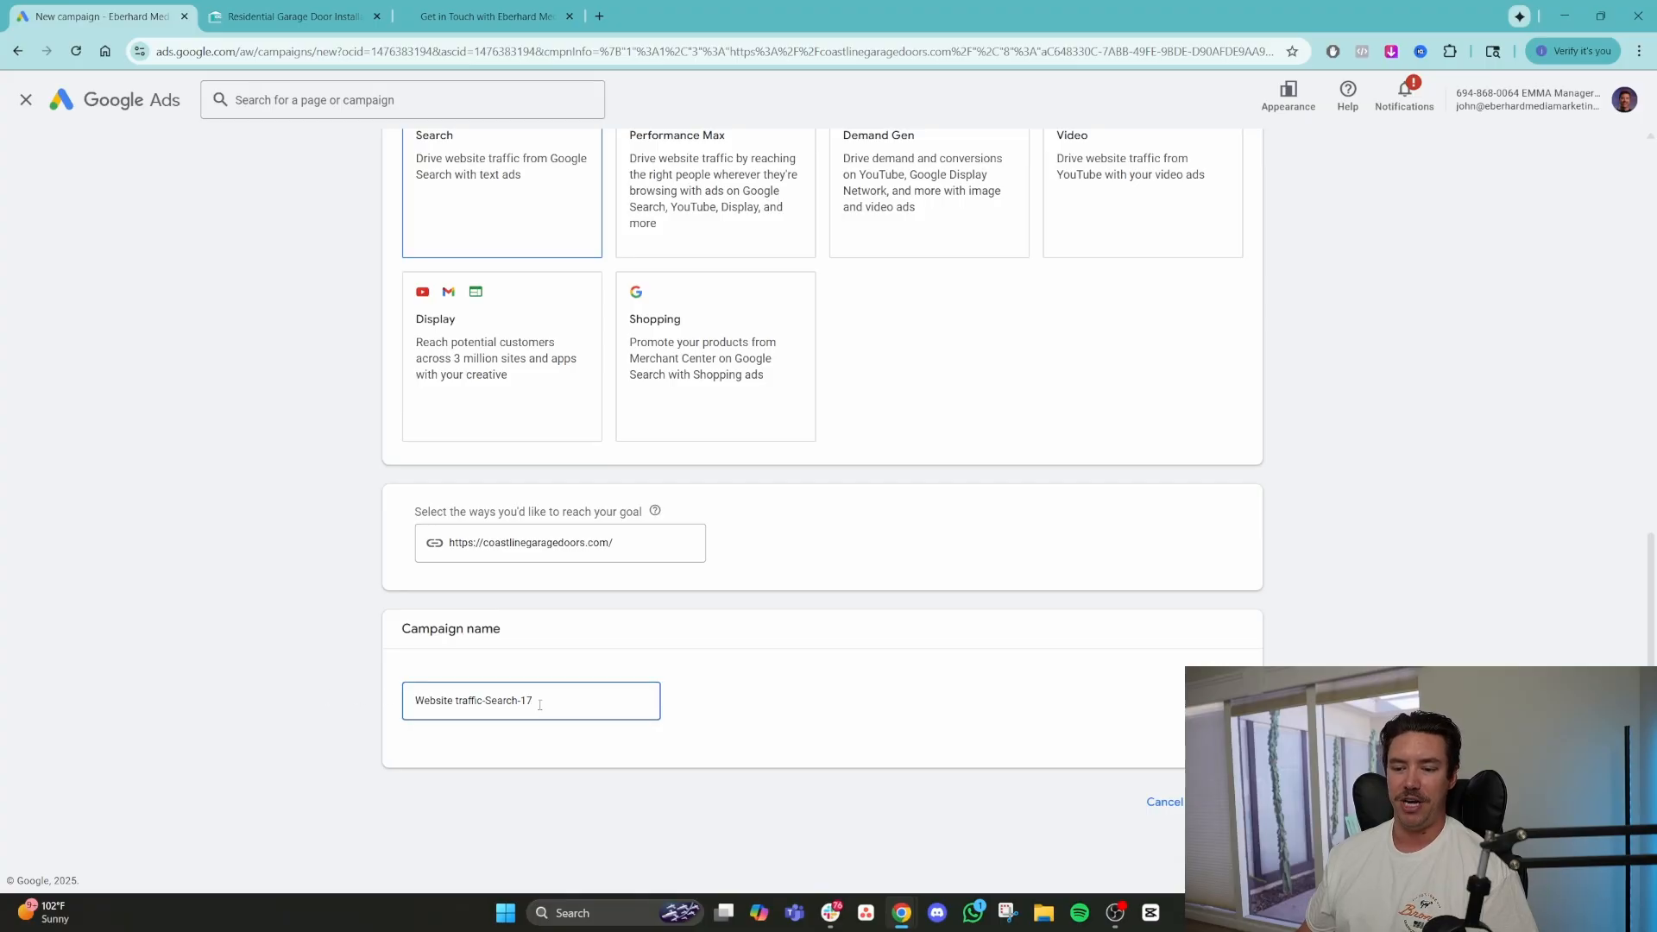
{"action": "key", "text": "ctrl+a"}
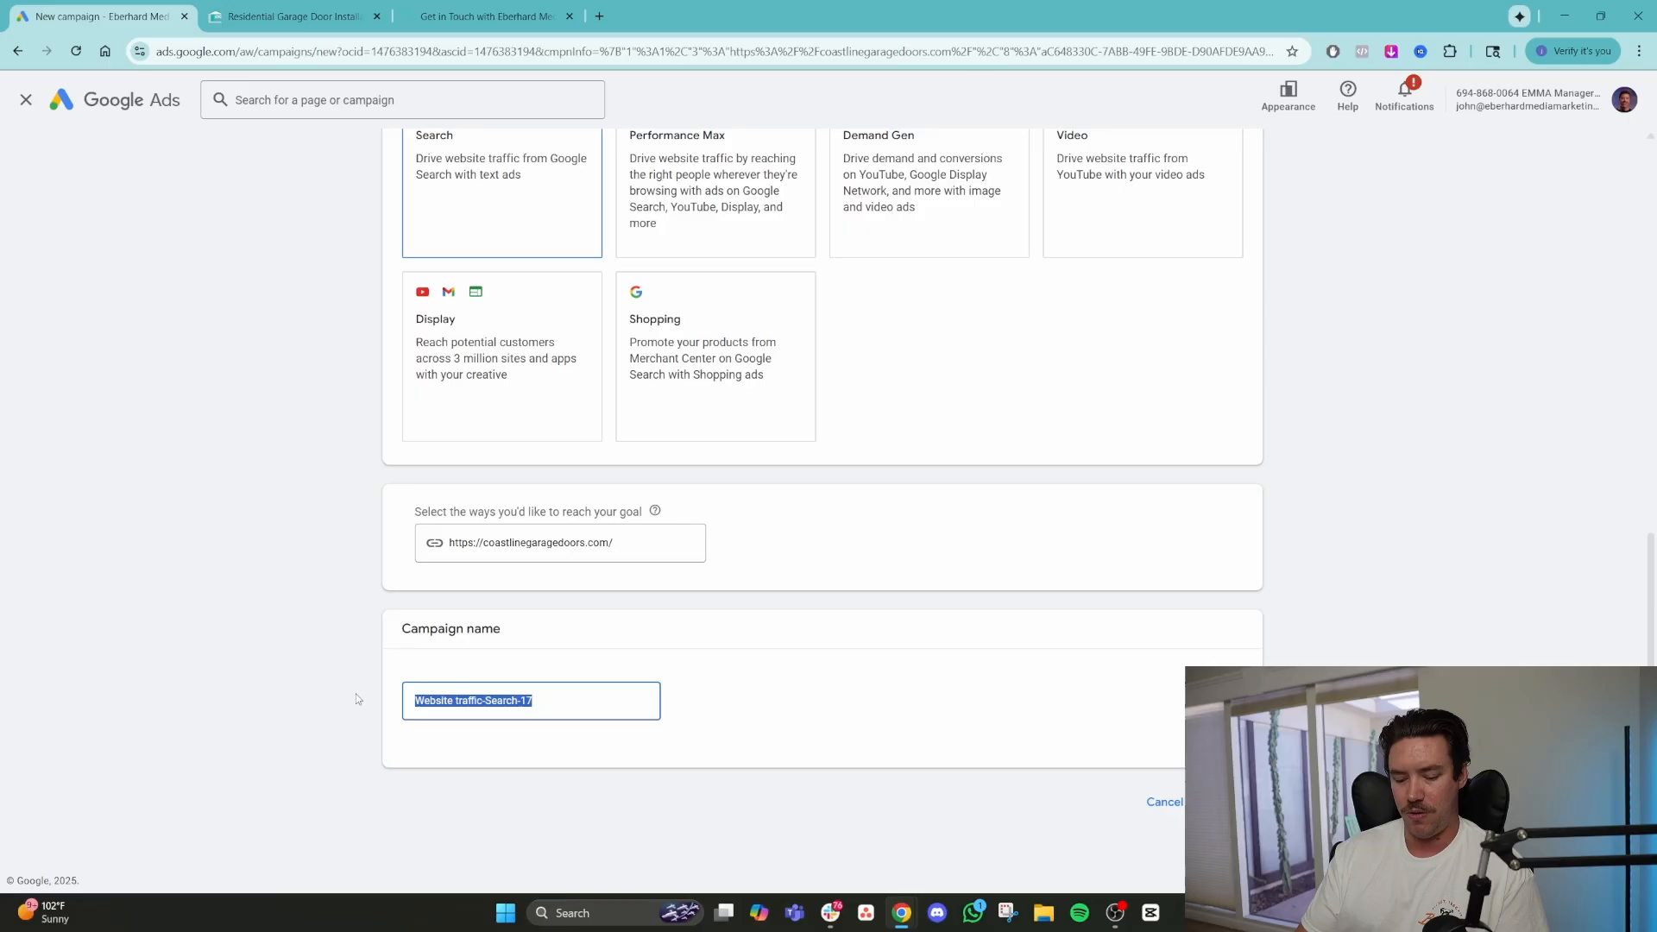
{"action": "type", "text": "Search -"}
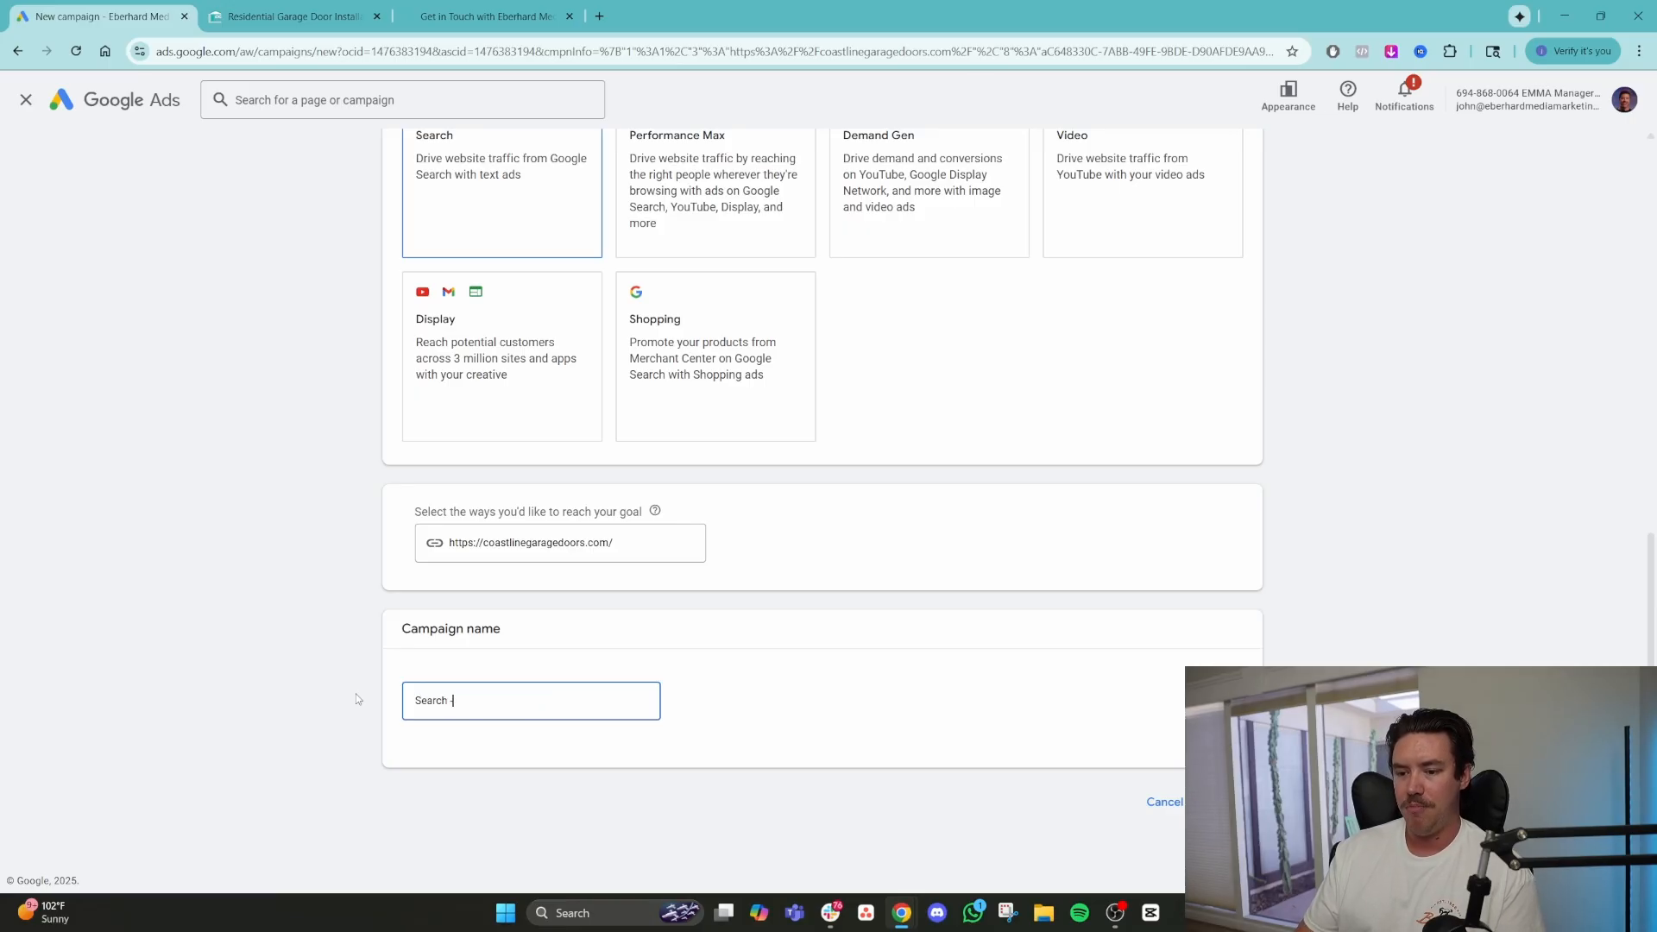
{"action": "type", "text": " Clicks"}
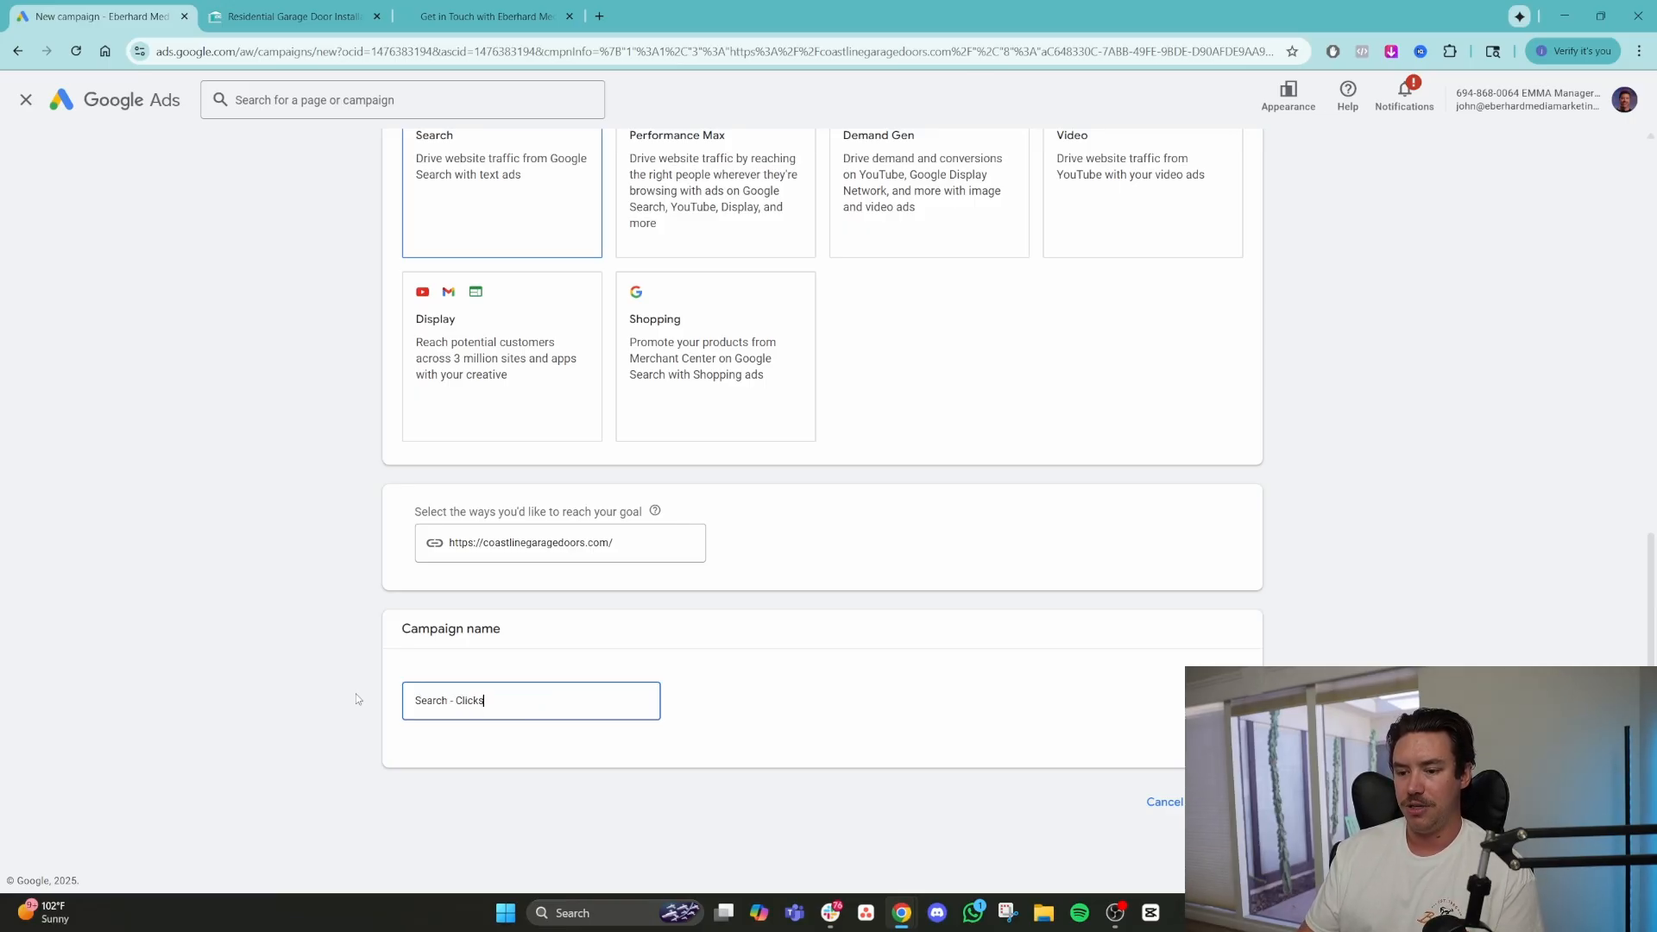
{"action": "type", "text": " - A;"}
{"action": "key", "text": "BackSpace"}
{"action": "type", "text": "ll Services"}
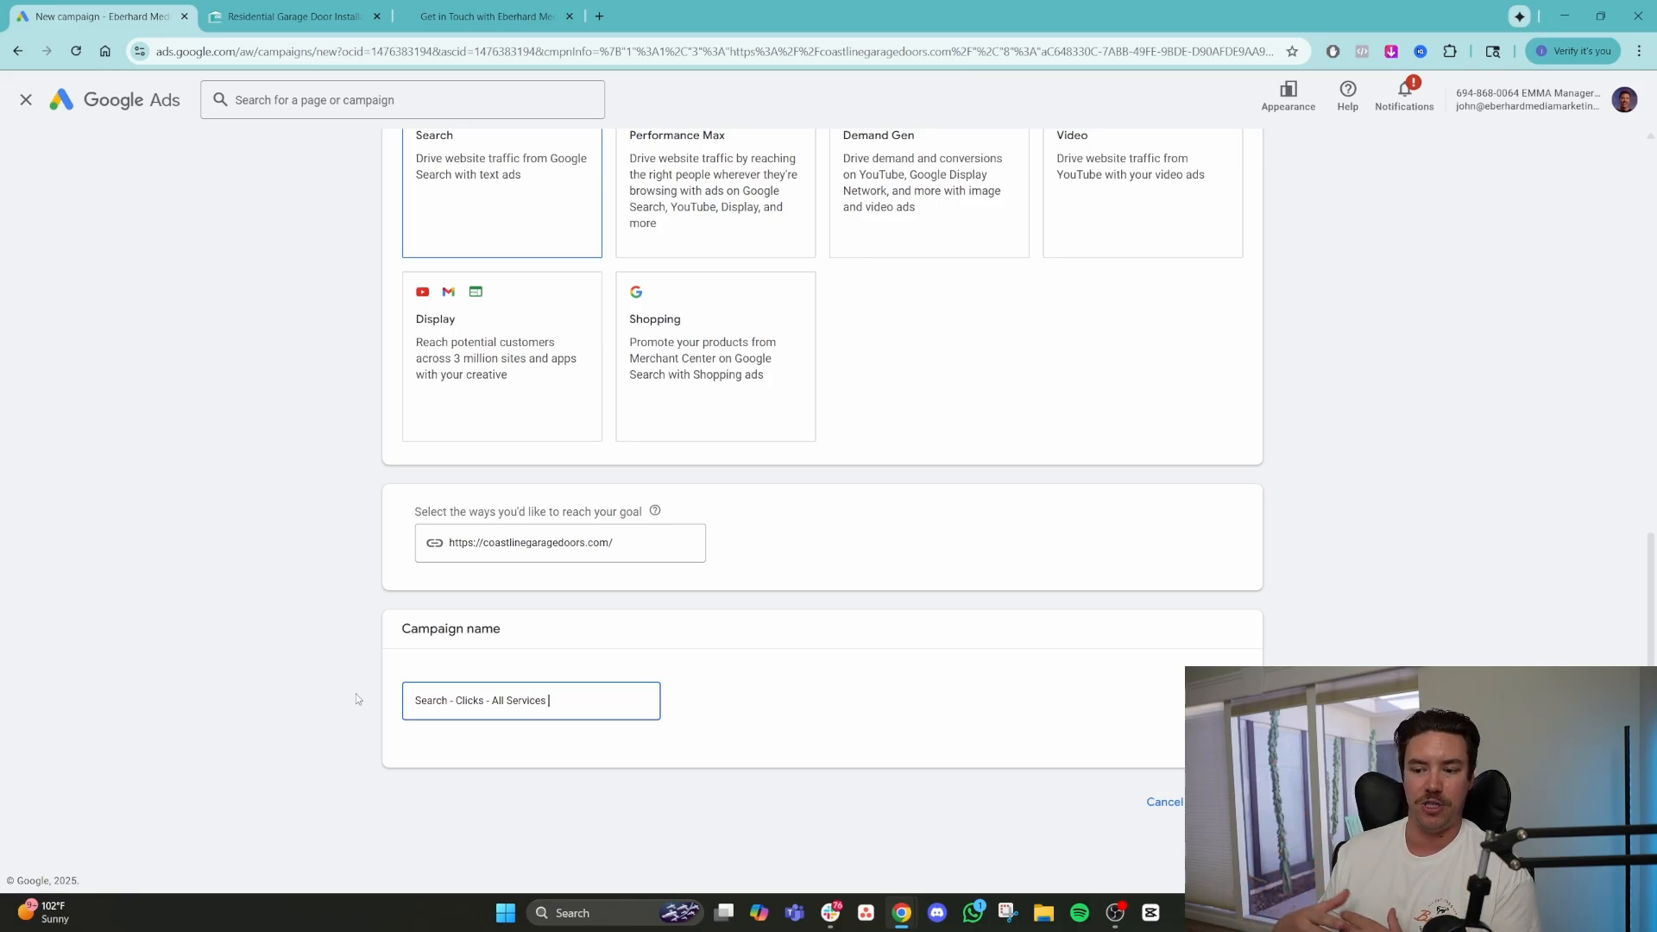
{"action": "type", "text": "- EMMA"}
{"action": "left_click", "coordinate": [1228, 802]}
{"action": "left_click", "coordinate": [1027, 663]}
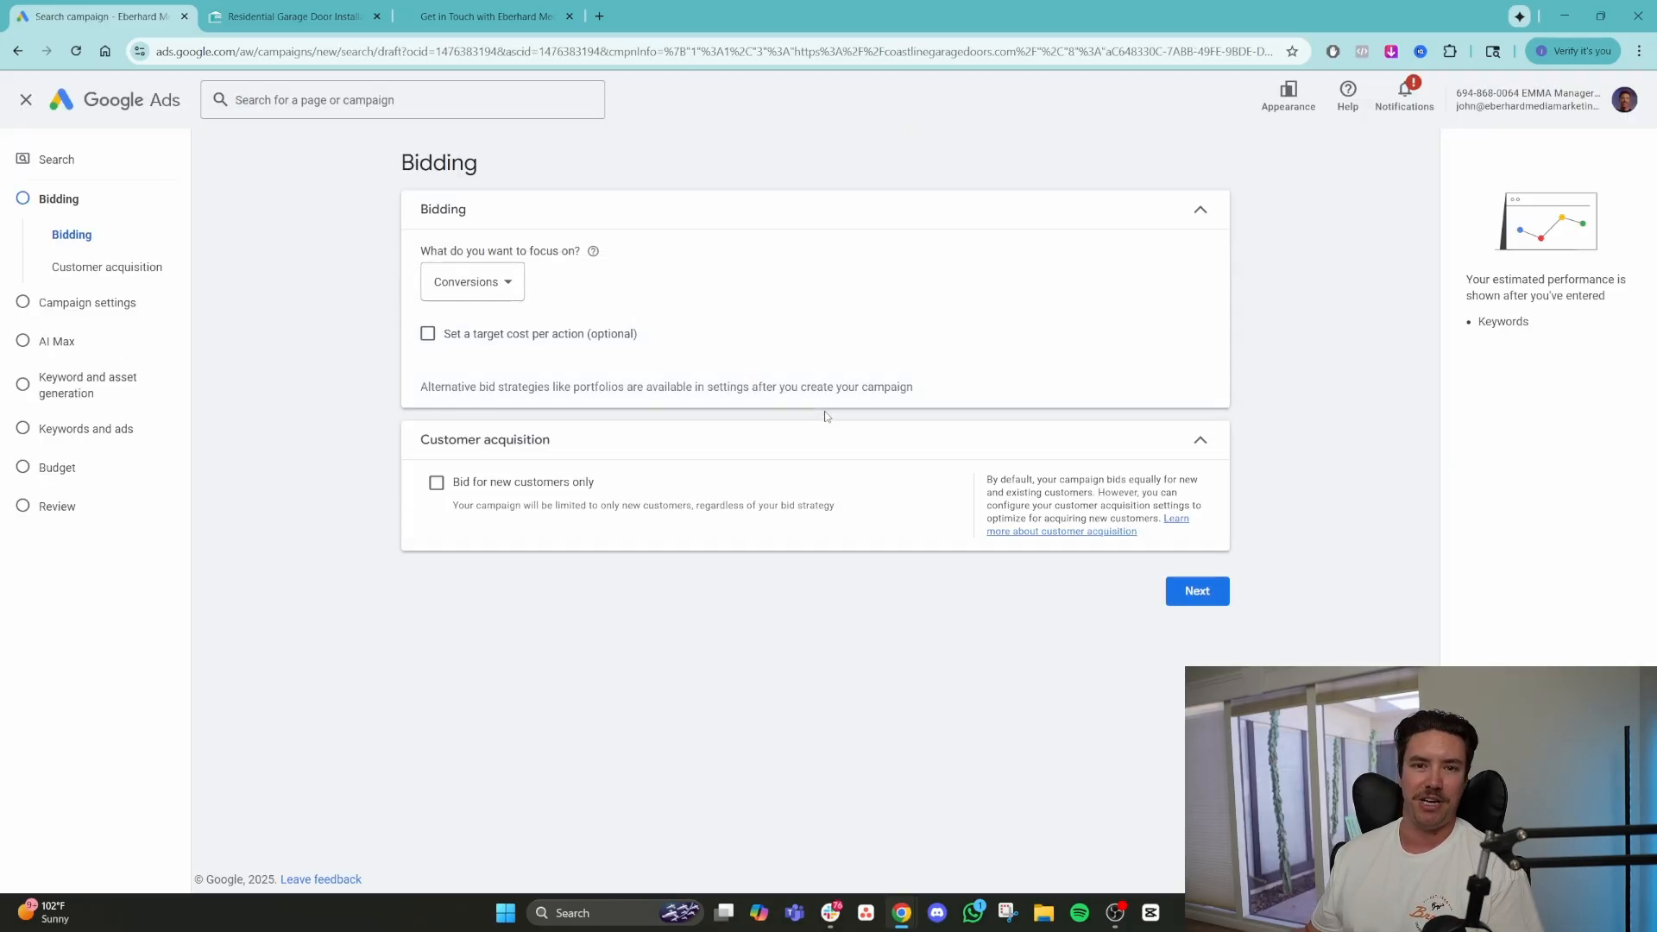
Set the bidding focus to Clicks and proceed to the campaign settings.
{"action": "left_click", "coordinate": [496, 283]}
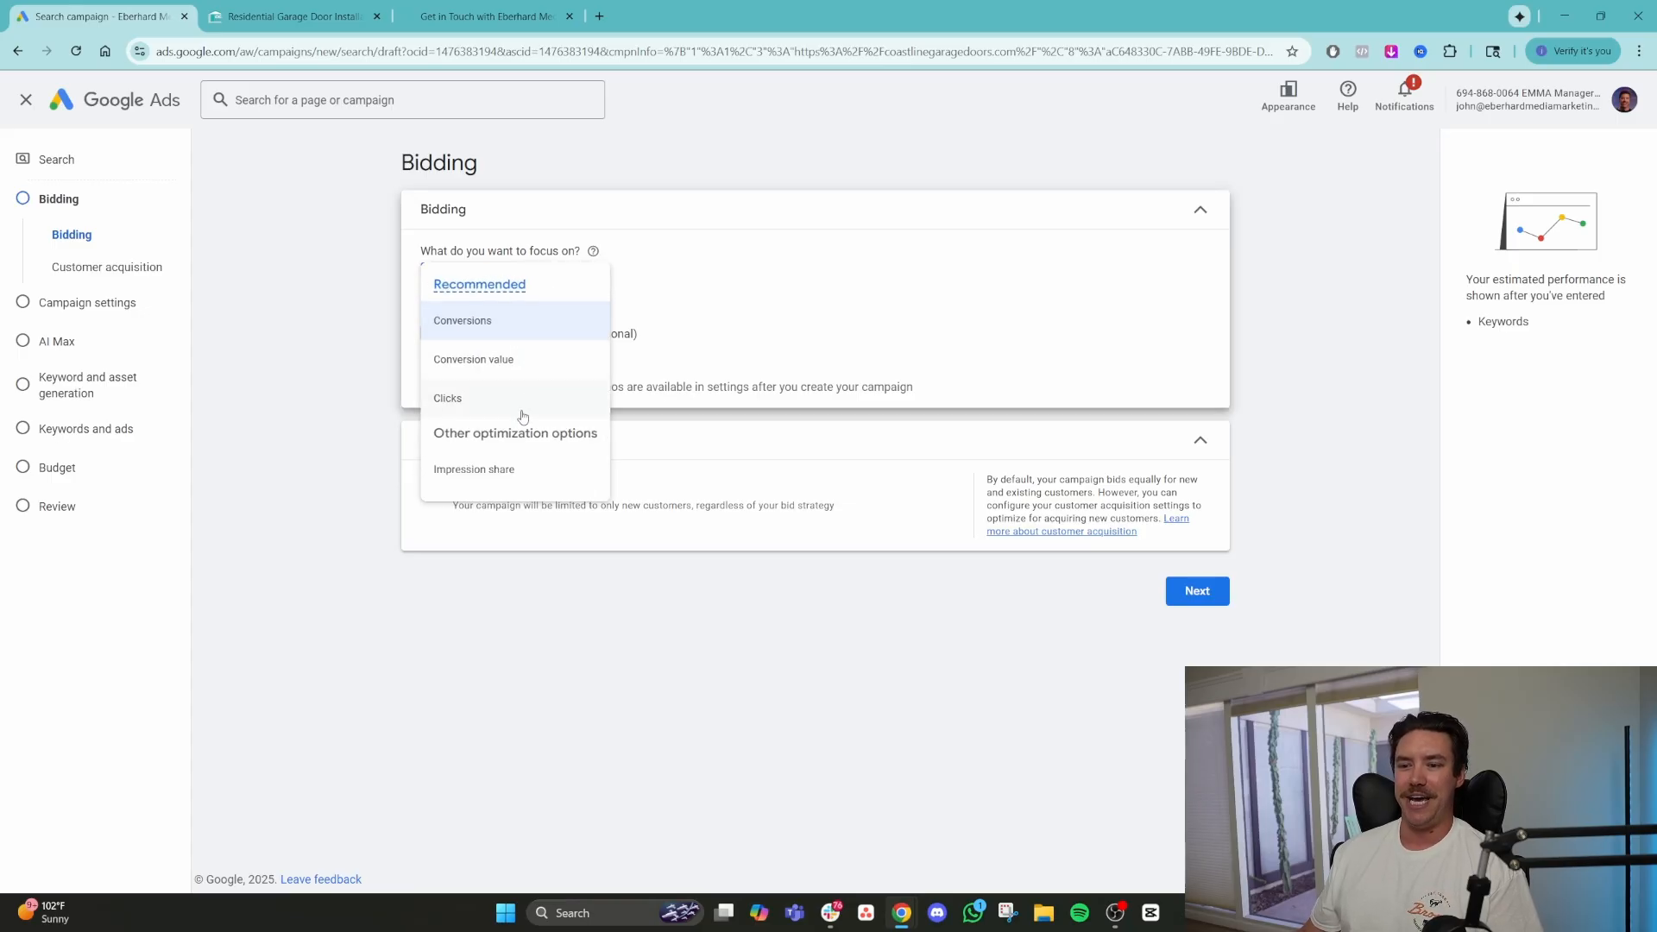
{"action": "left_click", "coordinate": [483, 399]}
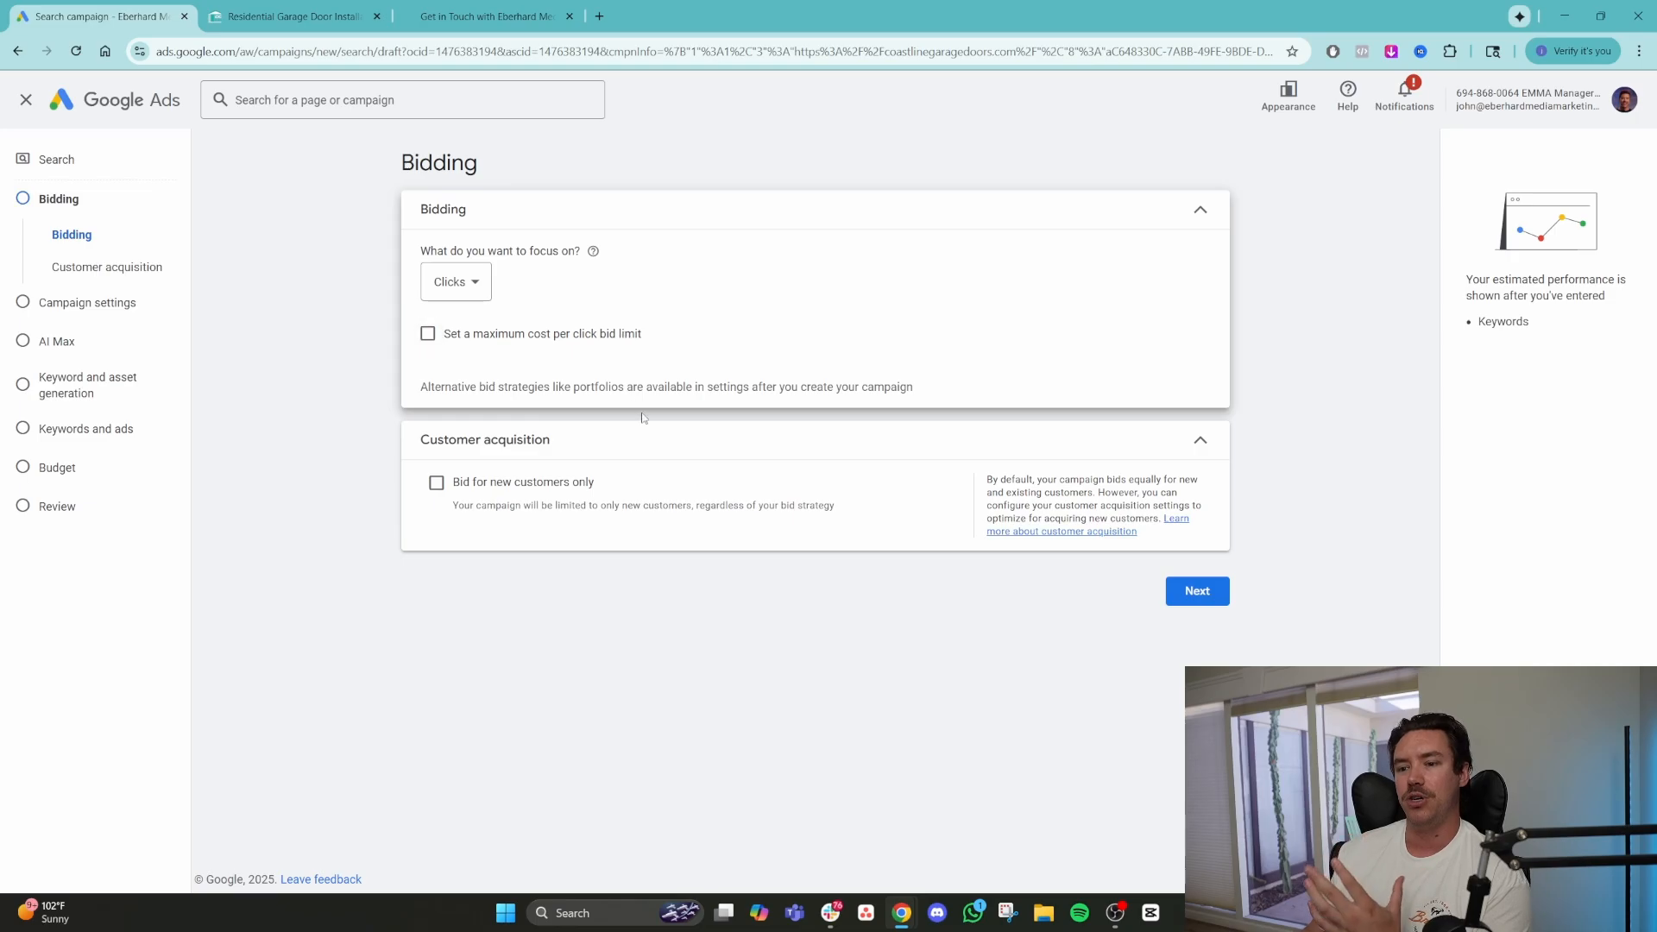
{"action": "left_click", "coordinate": [1195, 592]}
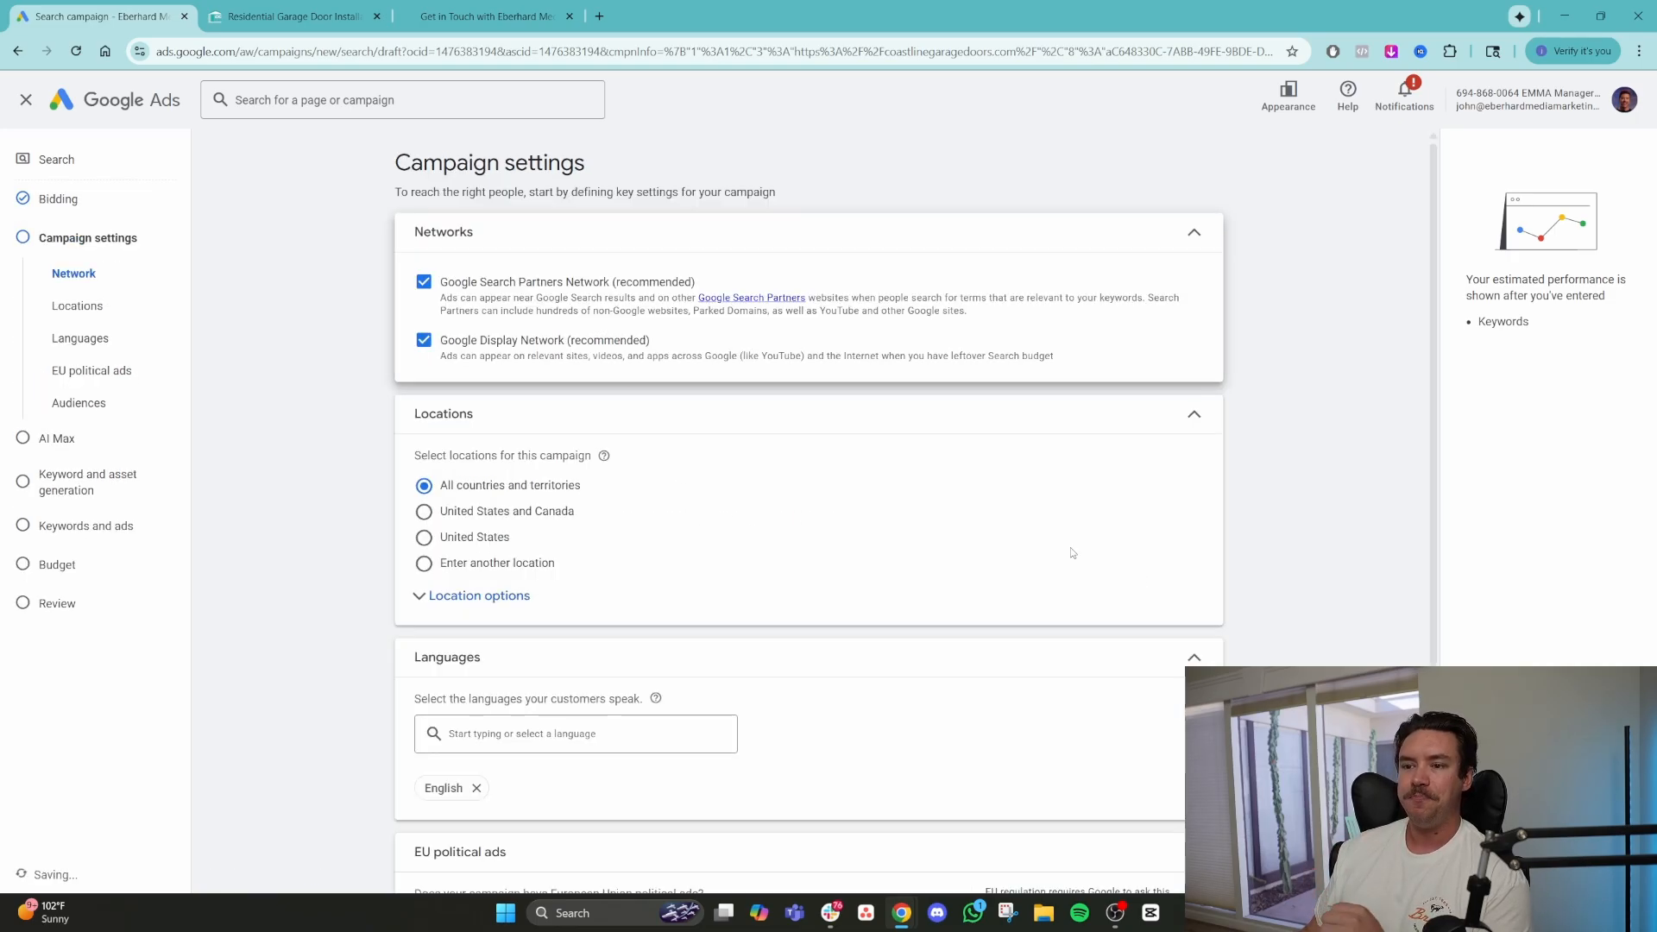
Exclude the Google Search Partners Network and the Google Display Network from the campaign.
{"action": "left_click", "coordinate": [424, 282]}
{"action": "left_click", "coordinate": [424, 340]}
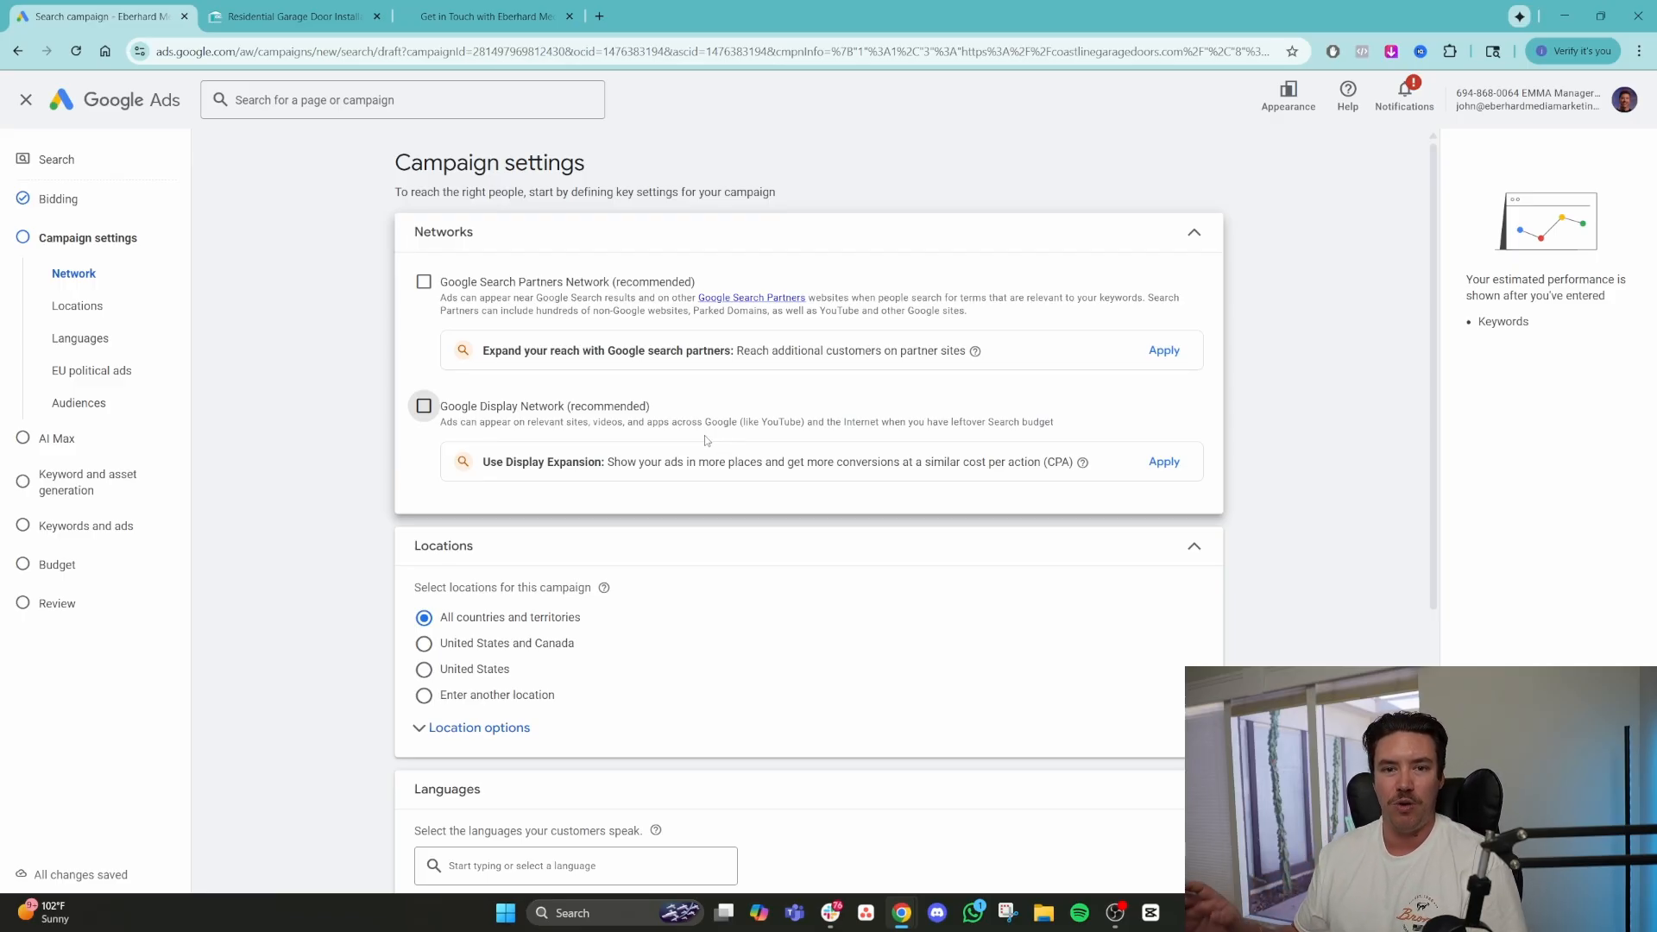
Set the location option to "Presence: People in or regularly in your included locations".
{"action": "scroll", "coordinate": [704, 497], "scroll_direction": "down", "scroll_amount": 2}
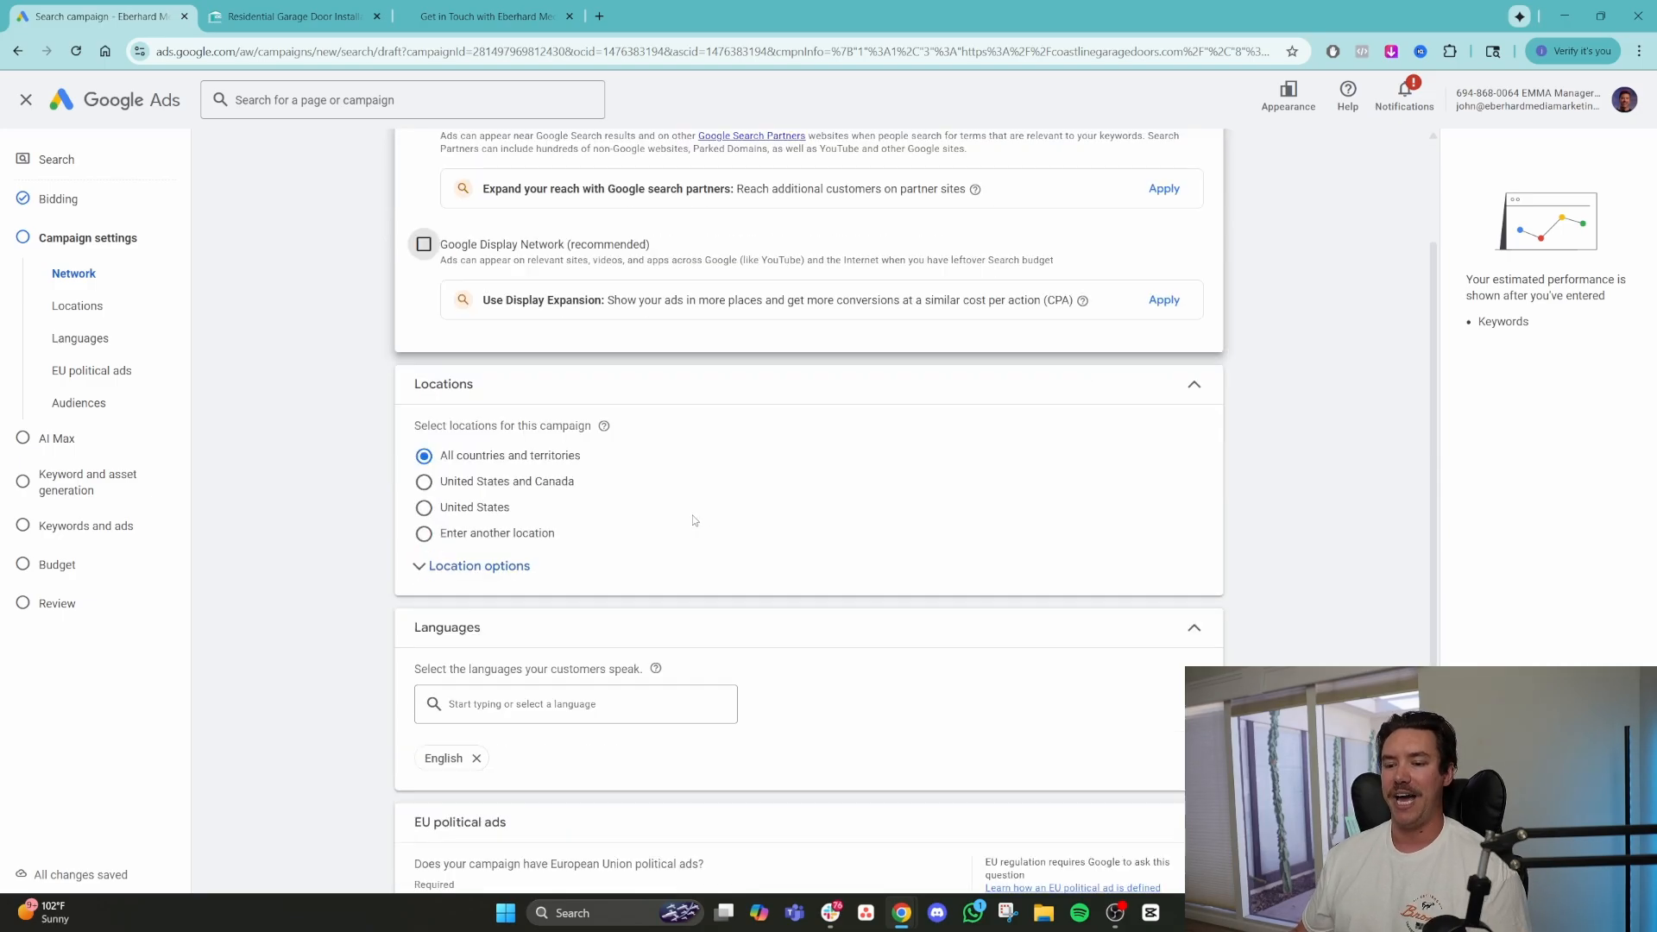
{"action": "left_click", "coordinate": [531, 571]}
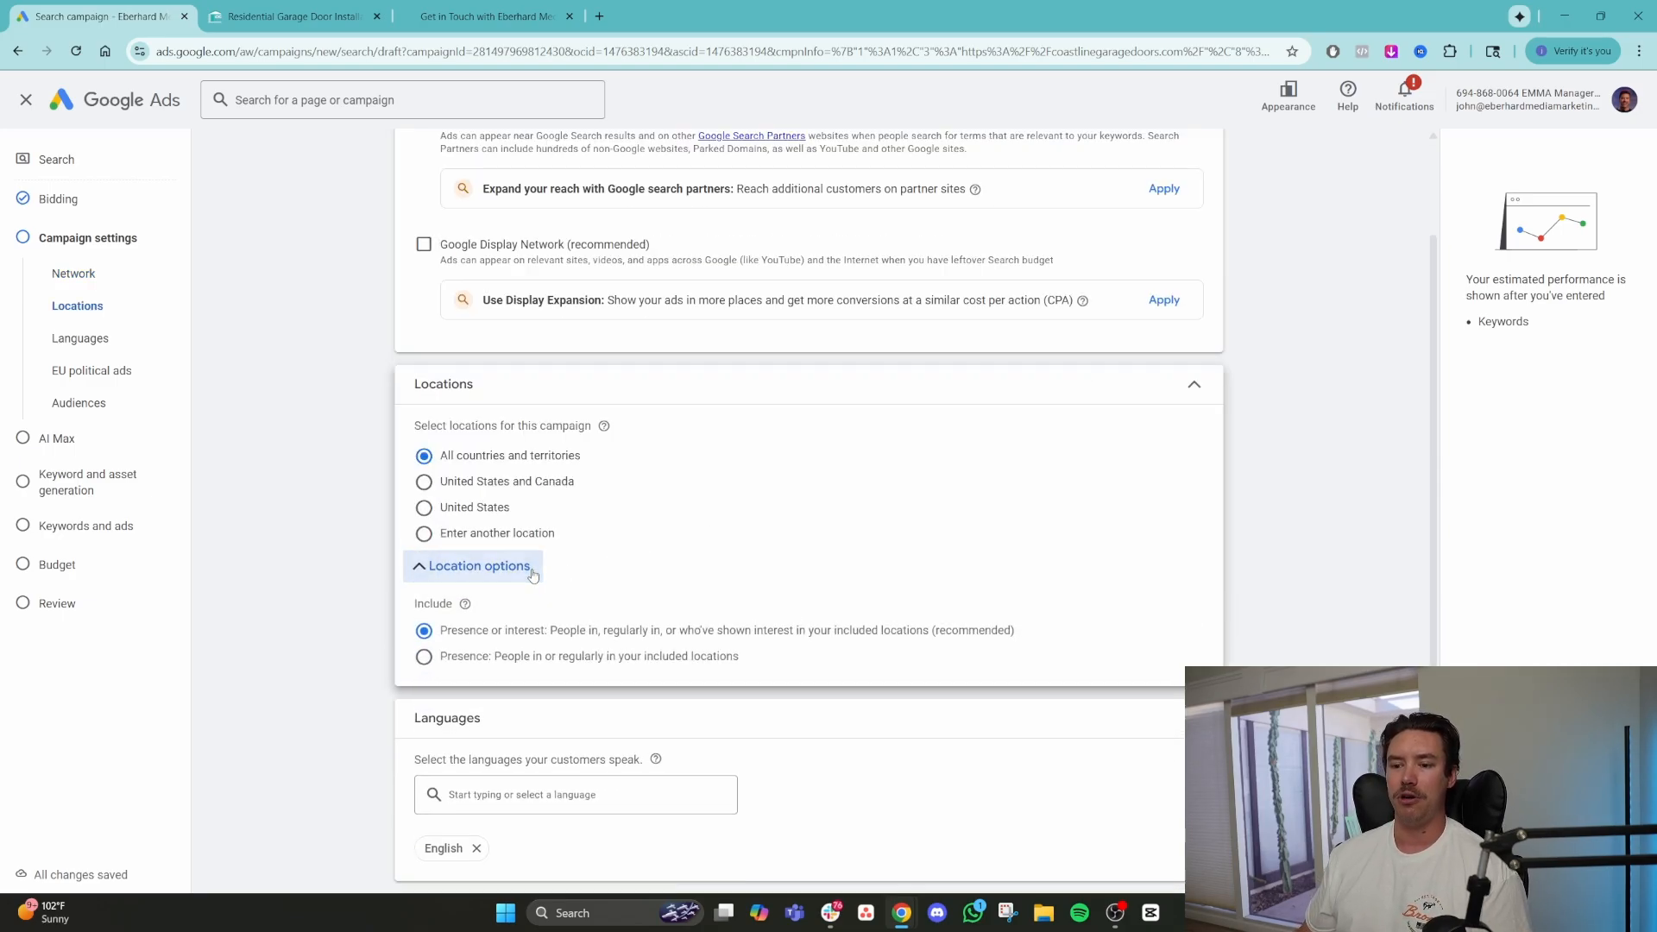
{"action": "left_click", "coordinate": [540, 657]}
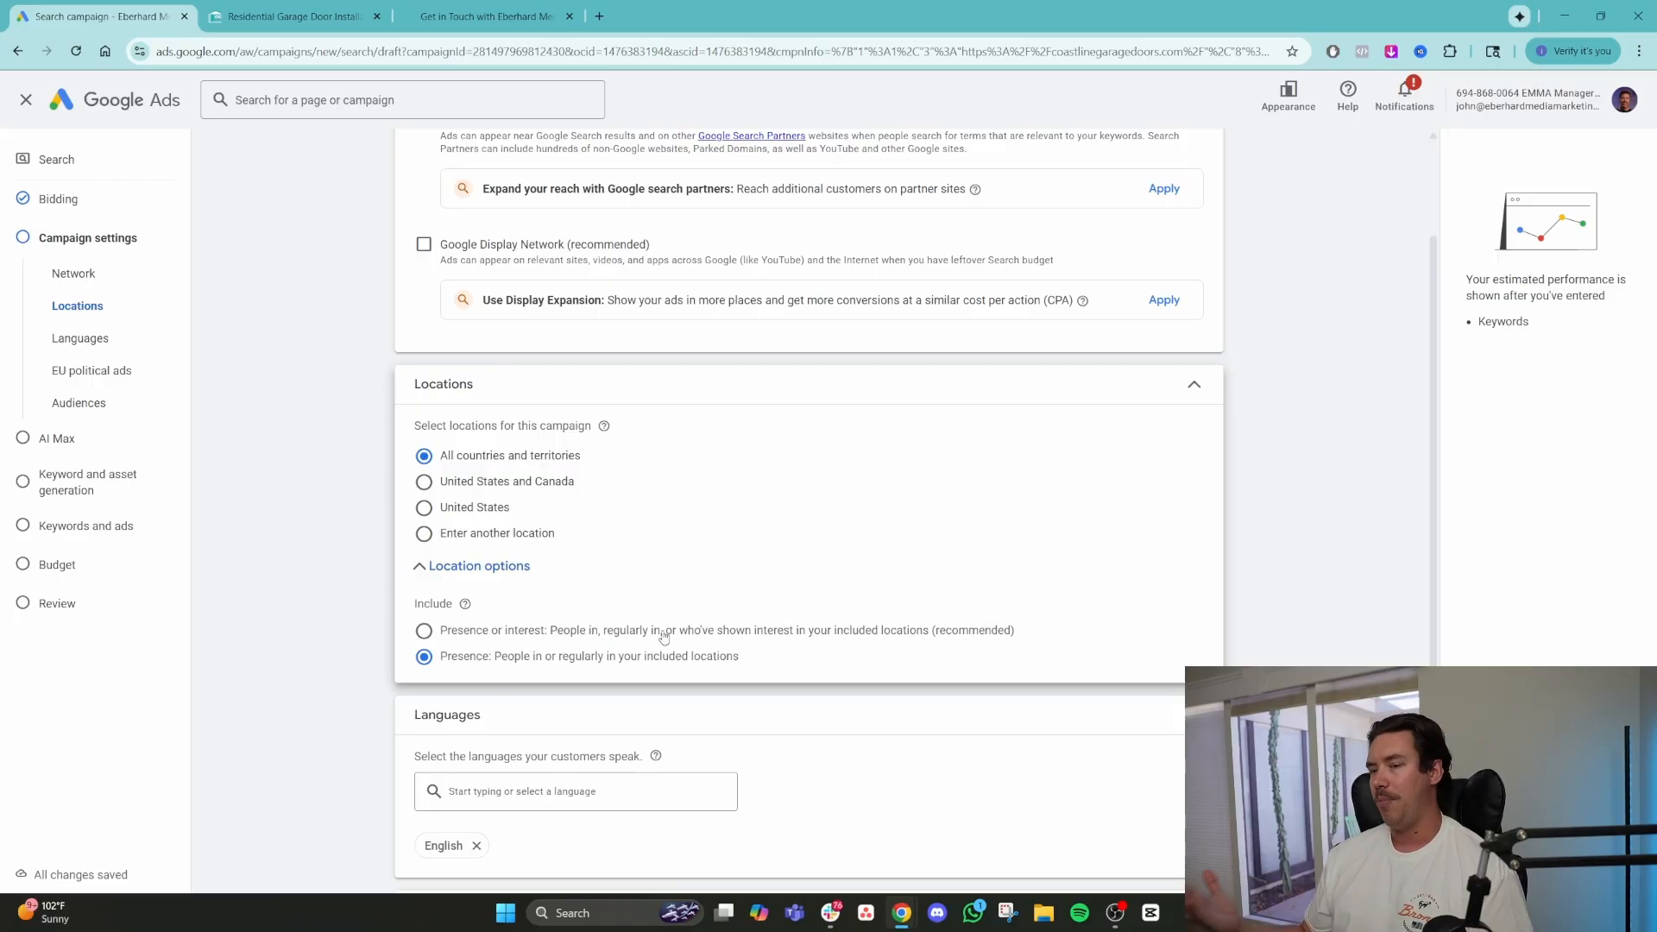
Choose to enter another location for the campaign and open the advanced location search.
{"action": "left_click", "coordinate": [524, 535]}
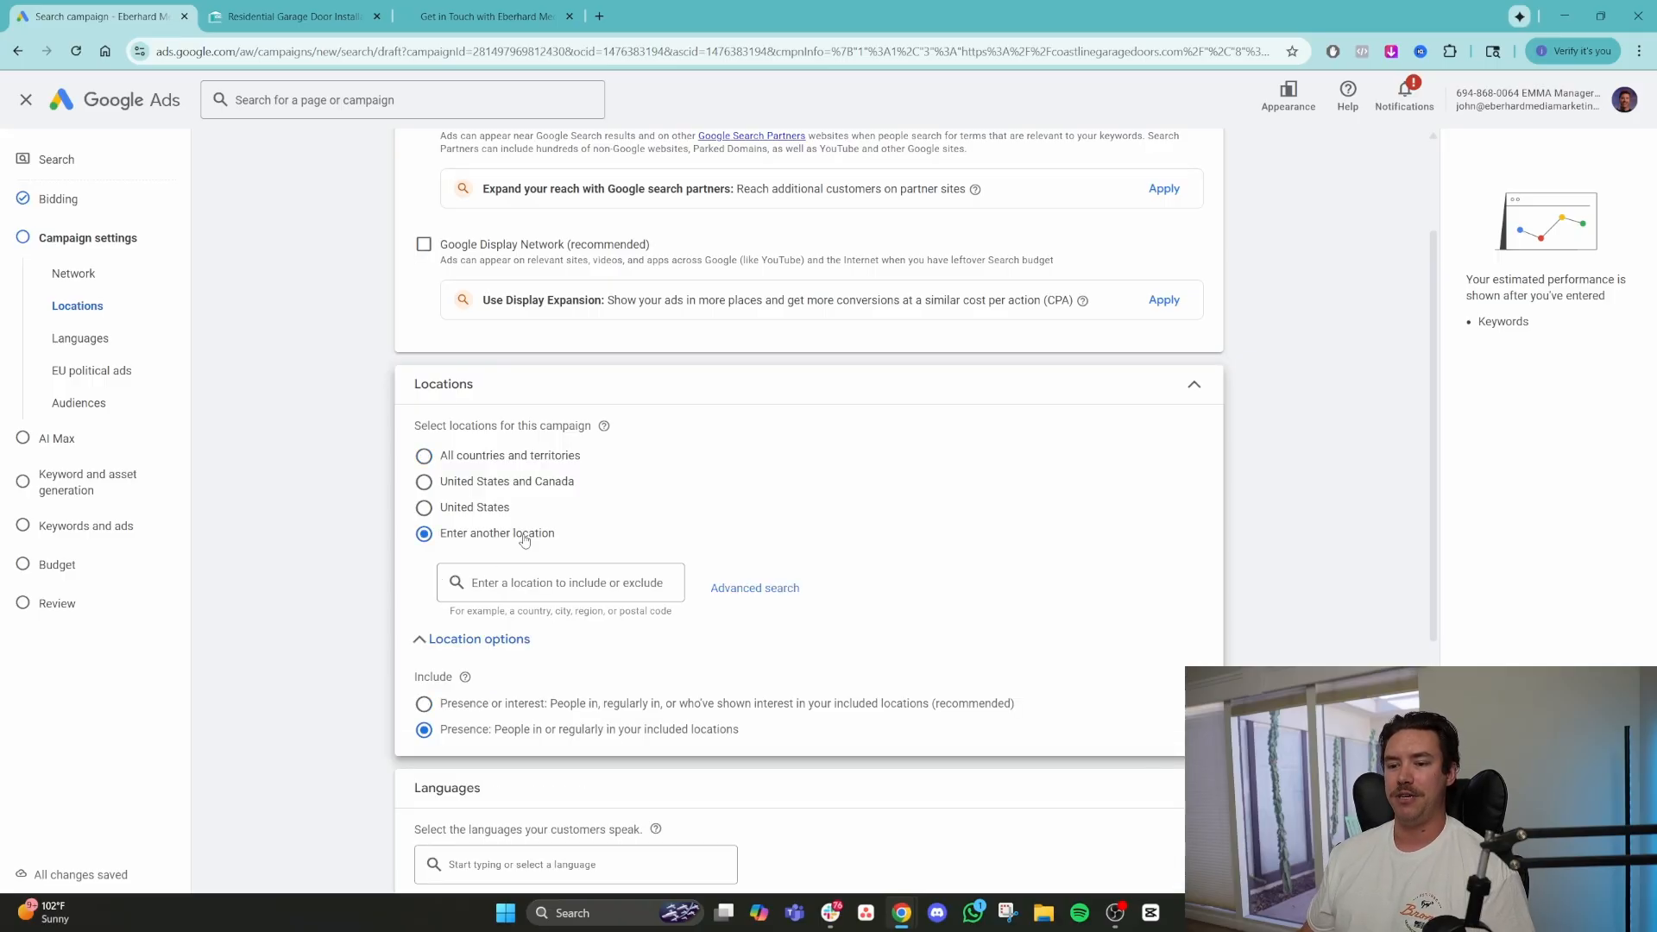
{"action": "left_click", "coordinate": [538, 585]}
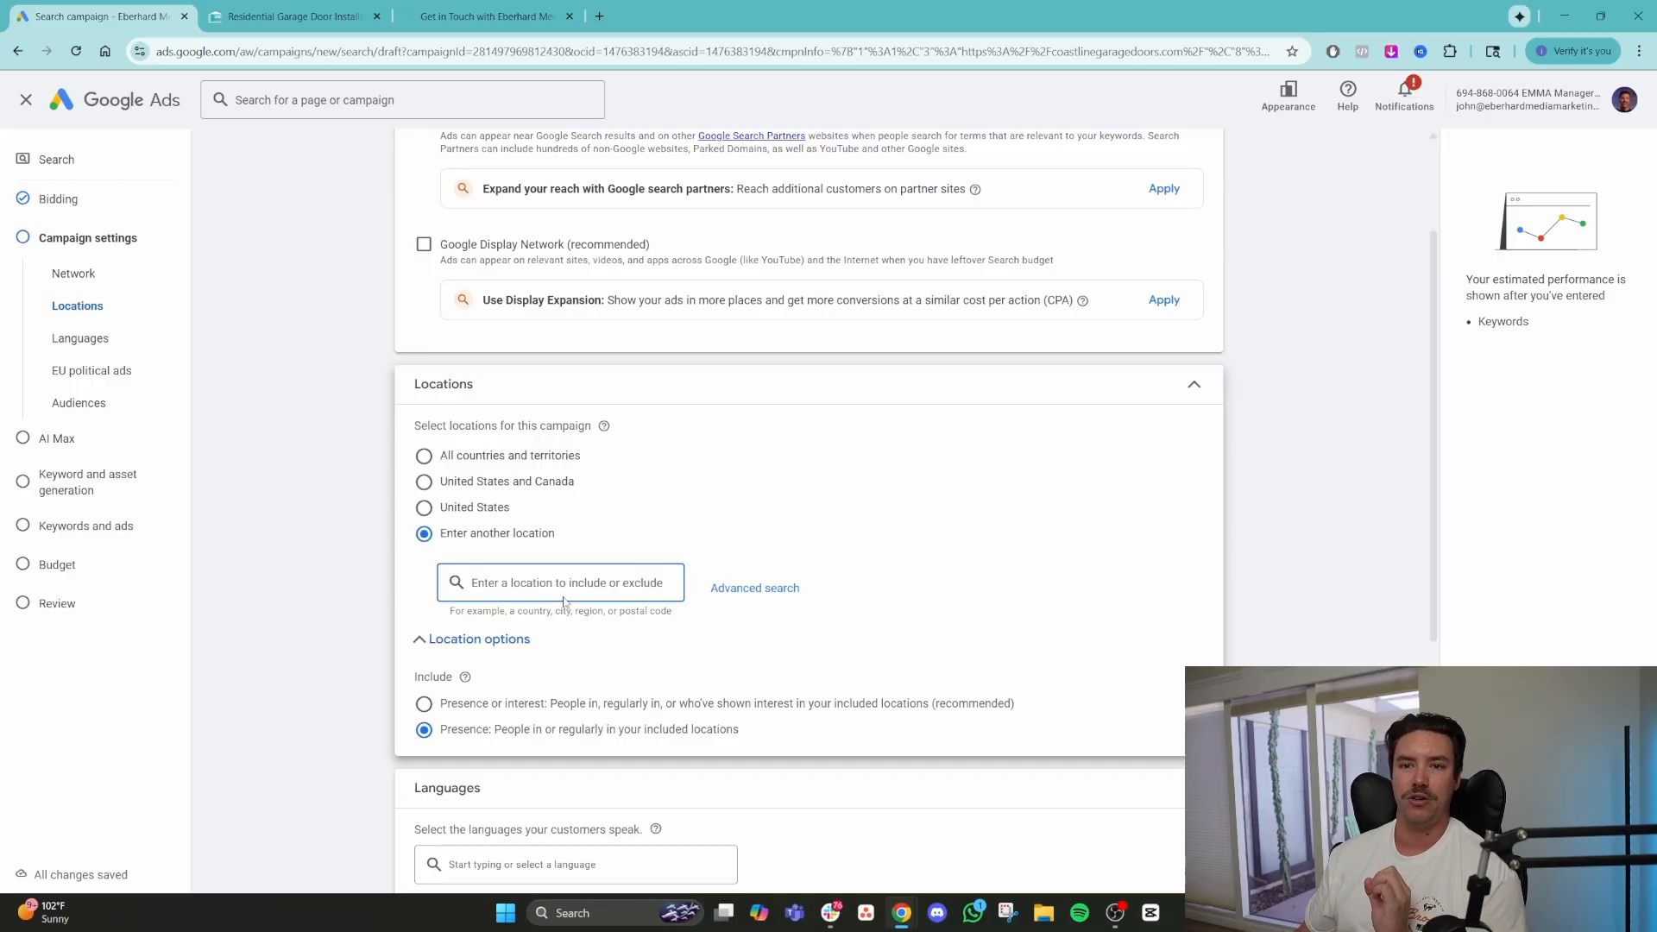
{"action": "left_click", "coordinate": [749, 590]}
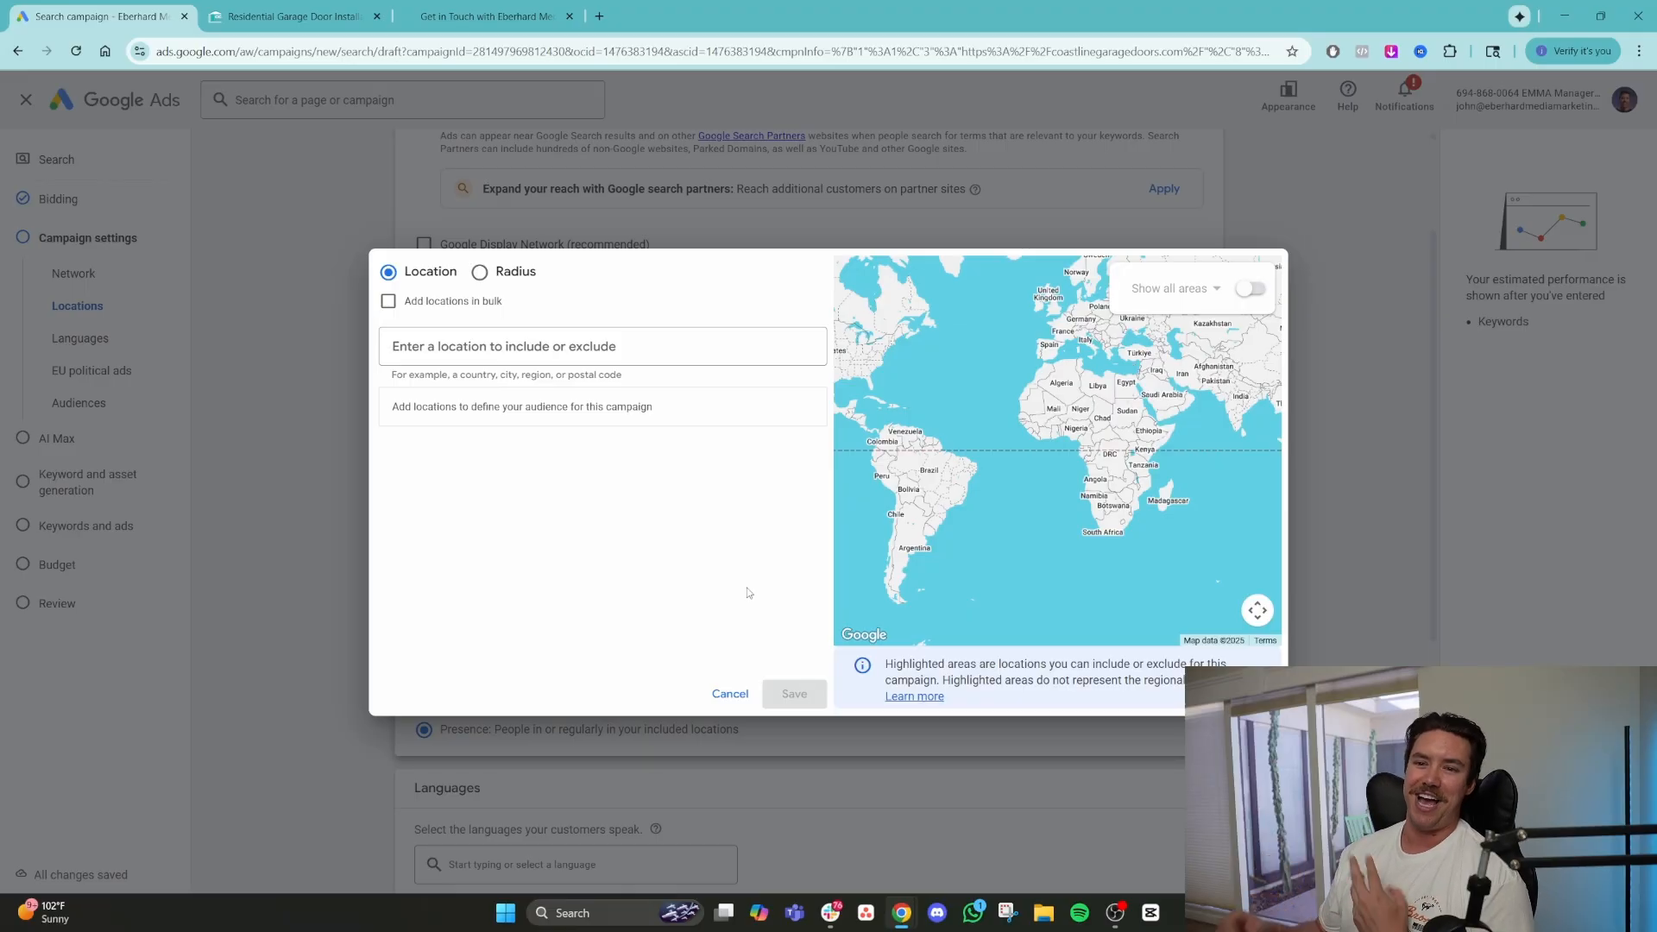
Include the city of Scottsdale, Arizona as a targeted location and examine its coverage on the map.
{"action": "left_click", "coordinate": [636, 348]}
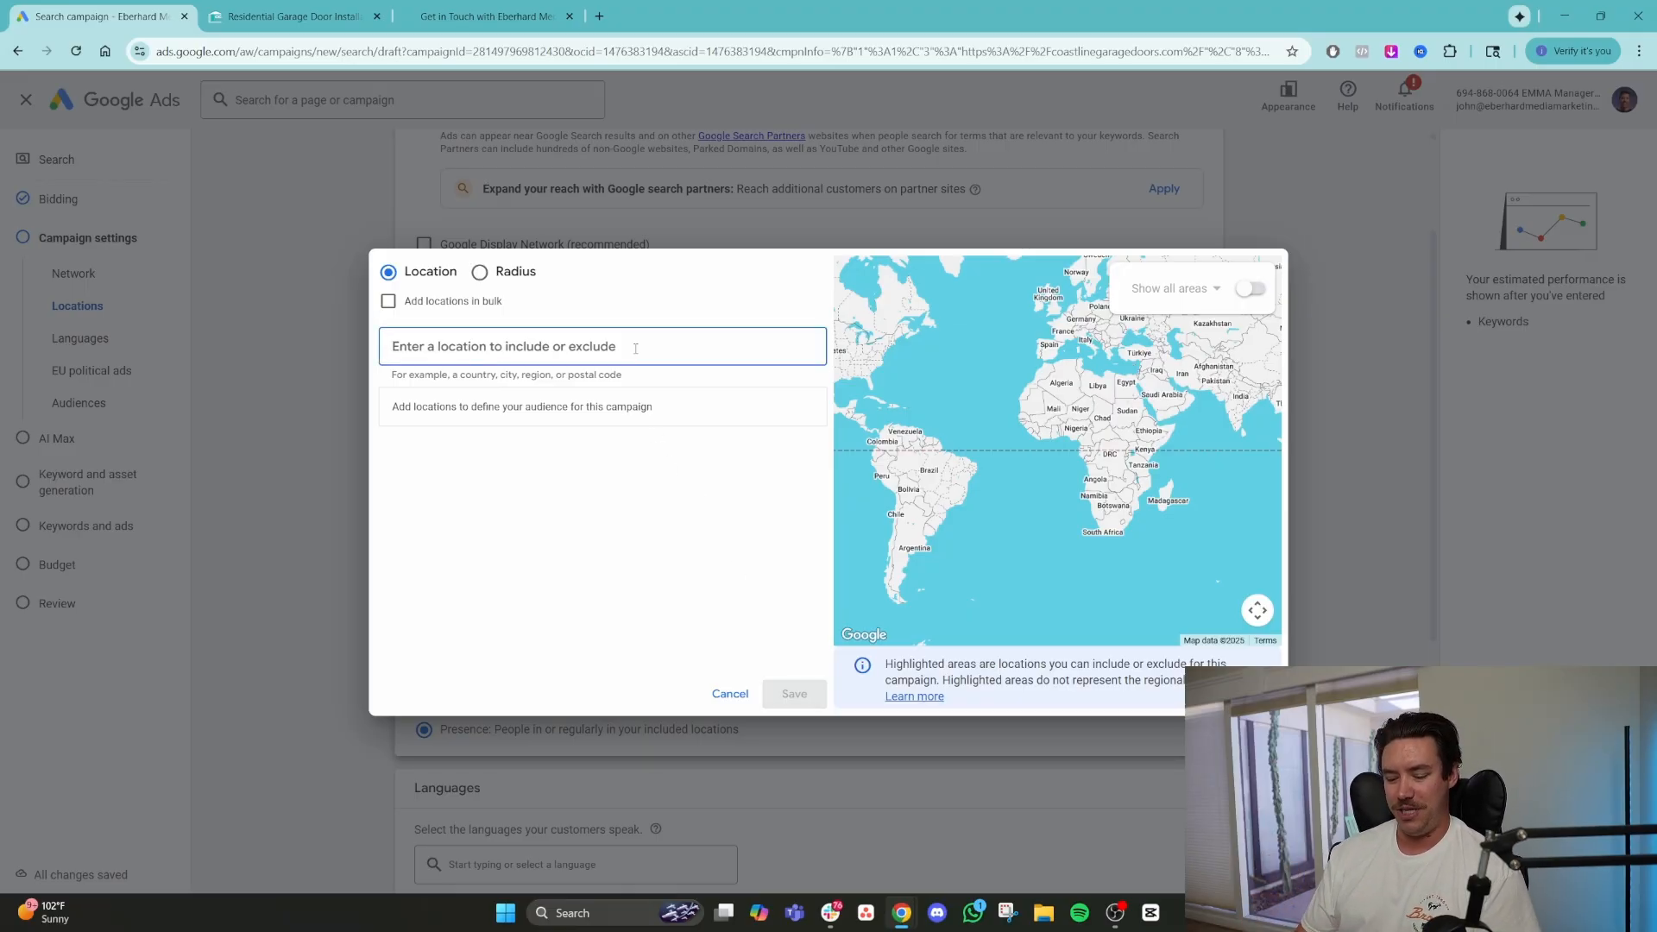
{"action": "type", "text": "scott"}
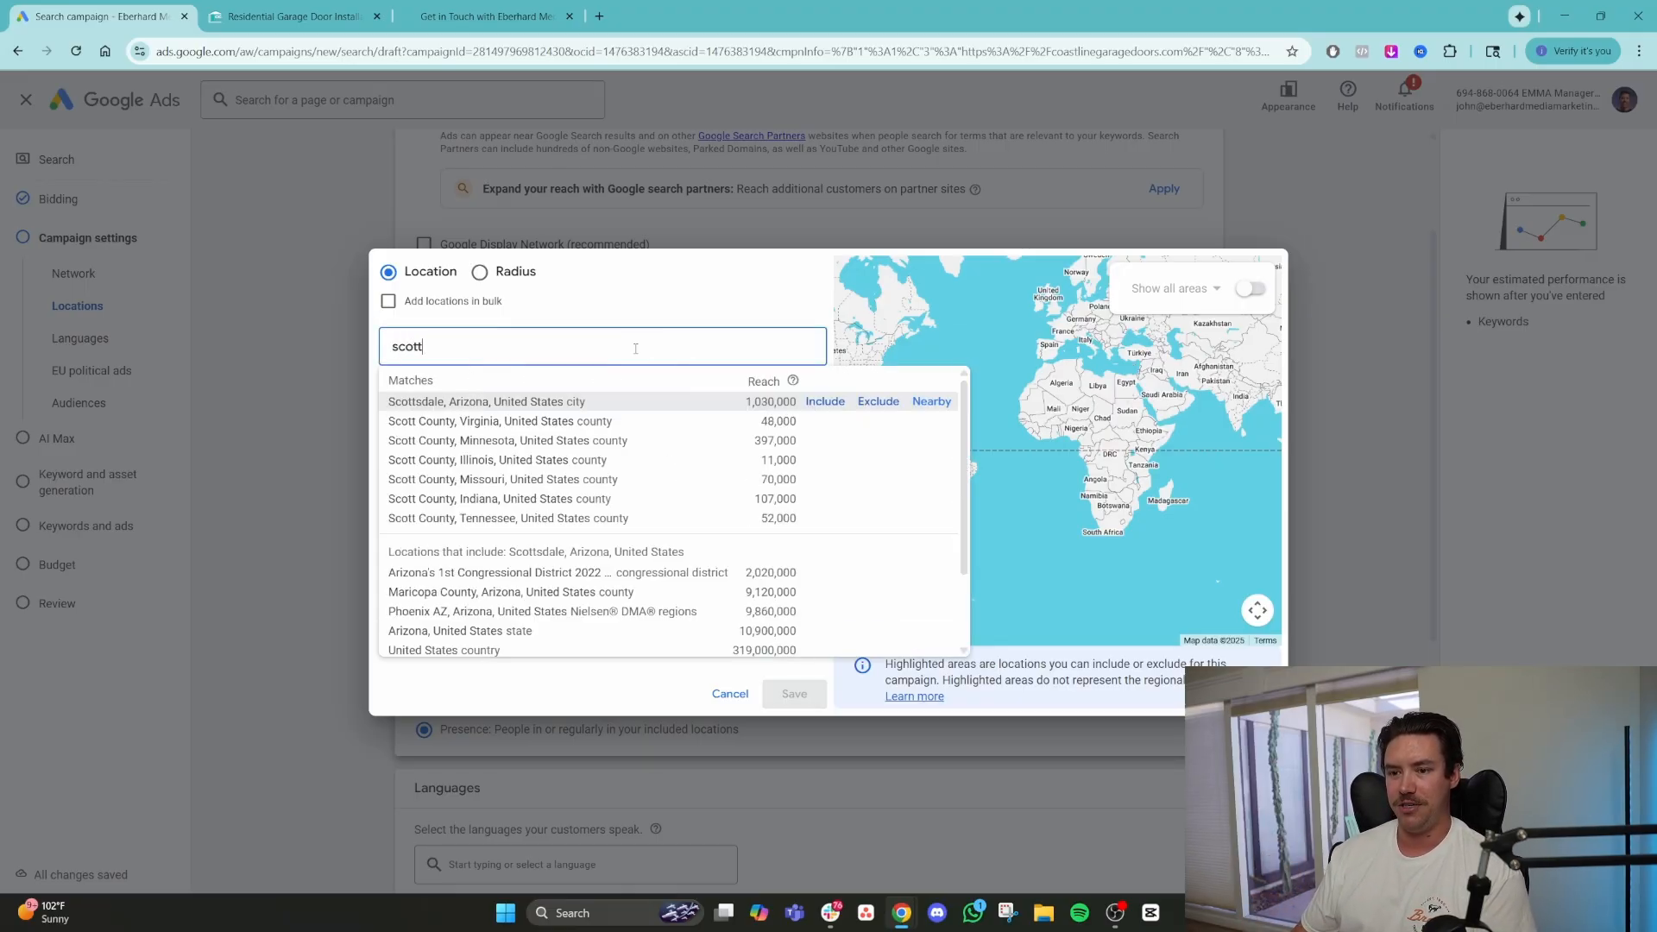
{"action": "left_click", "coordinate": [815, 402]}
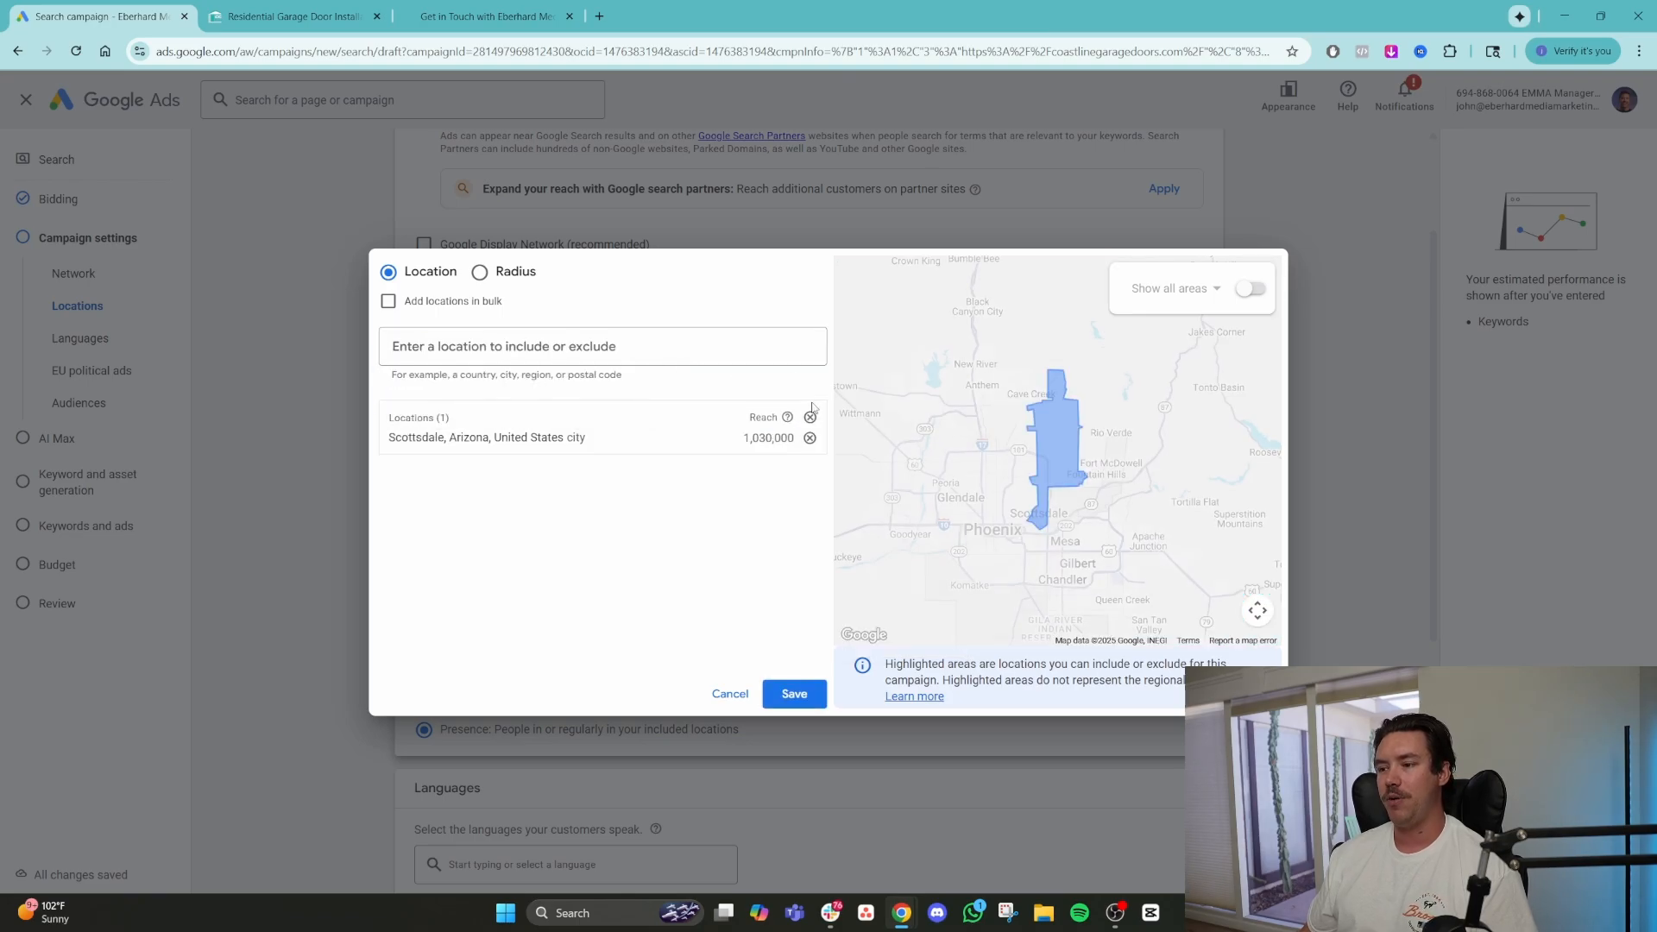
{"action": "left_click_drag", "start_coordinate": [968, 510], "coordinate": [957, 480]}
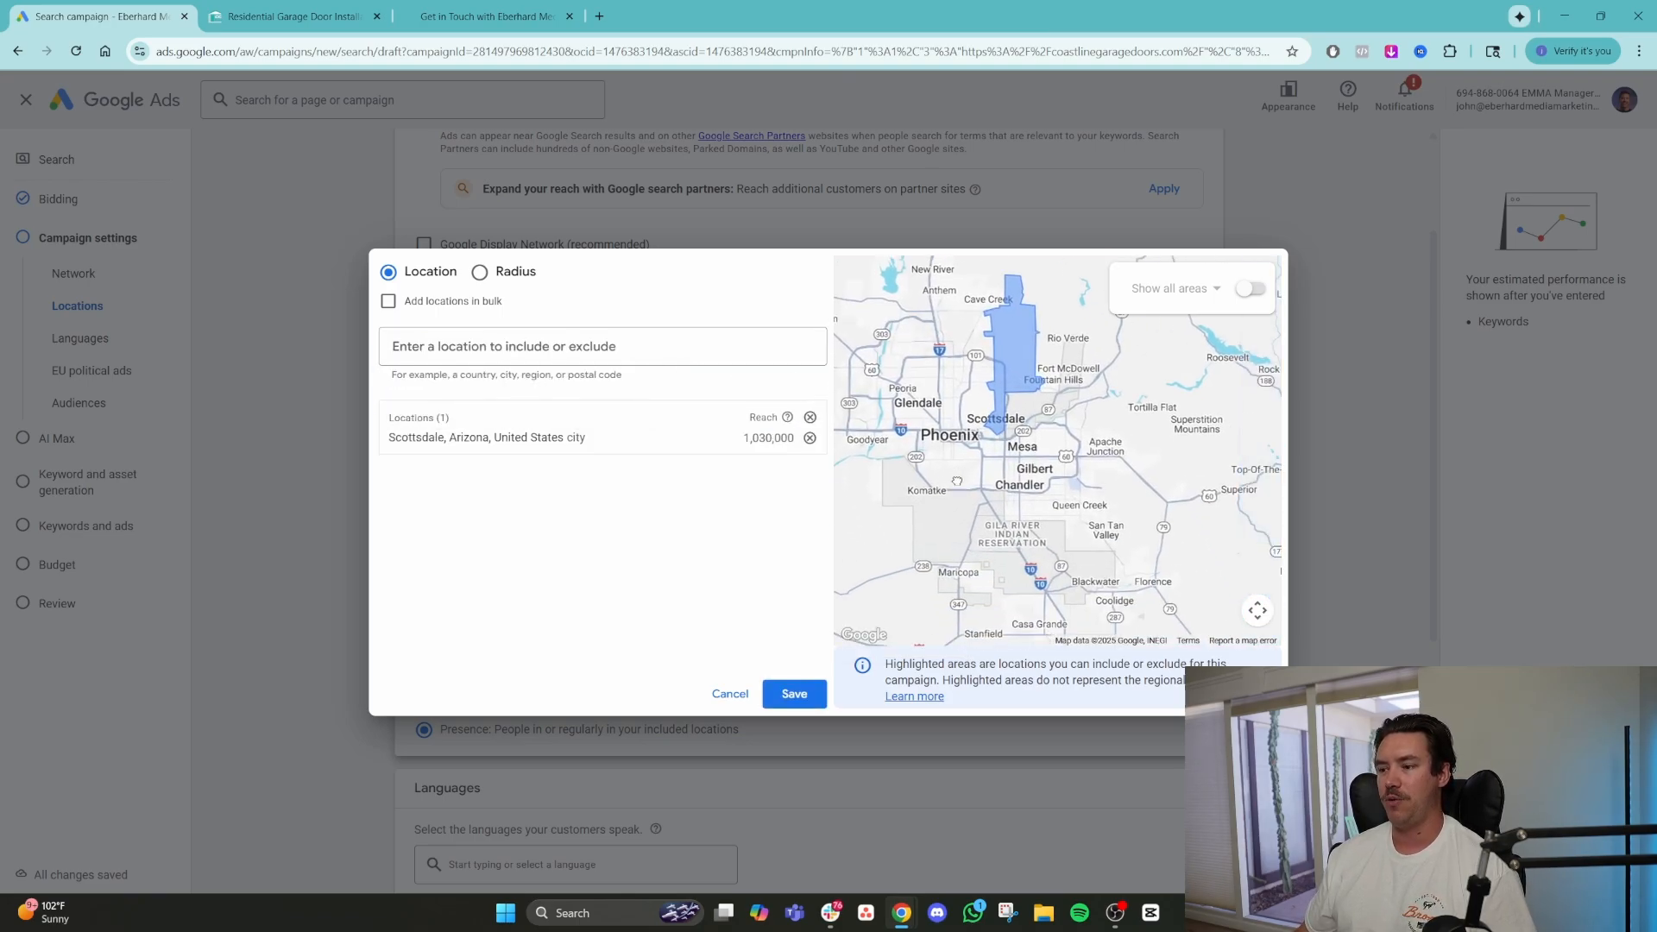
{"action": "scroll", "coordinate": [956, 479], "scroll_direction": "down", "scroll_amount": 2}
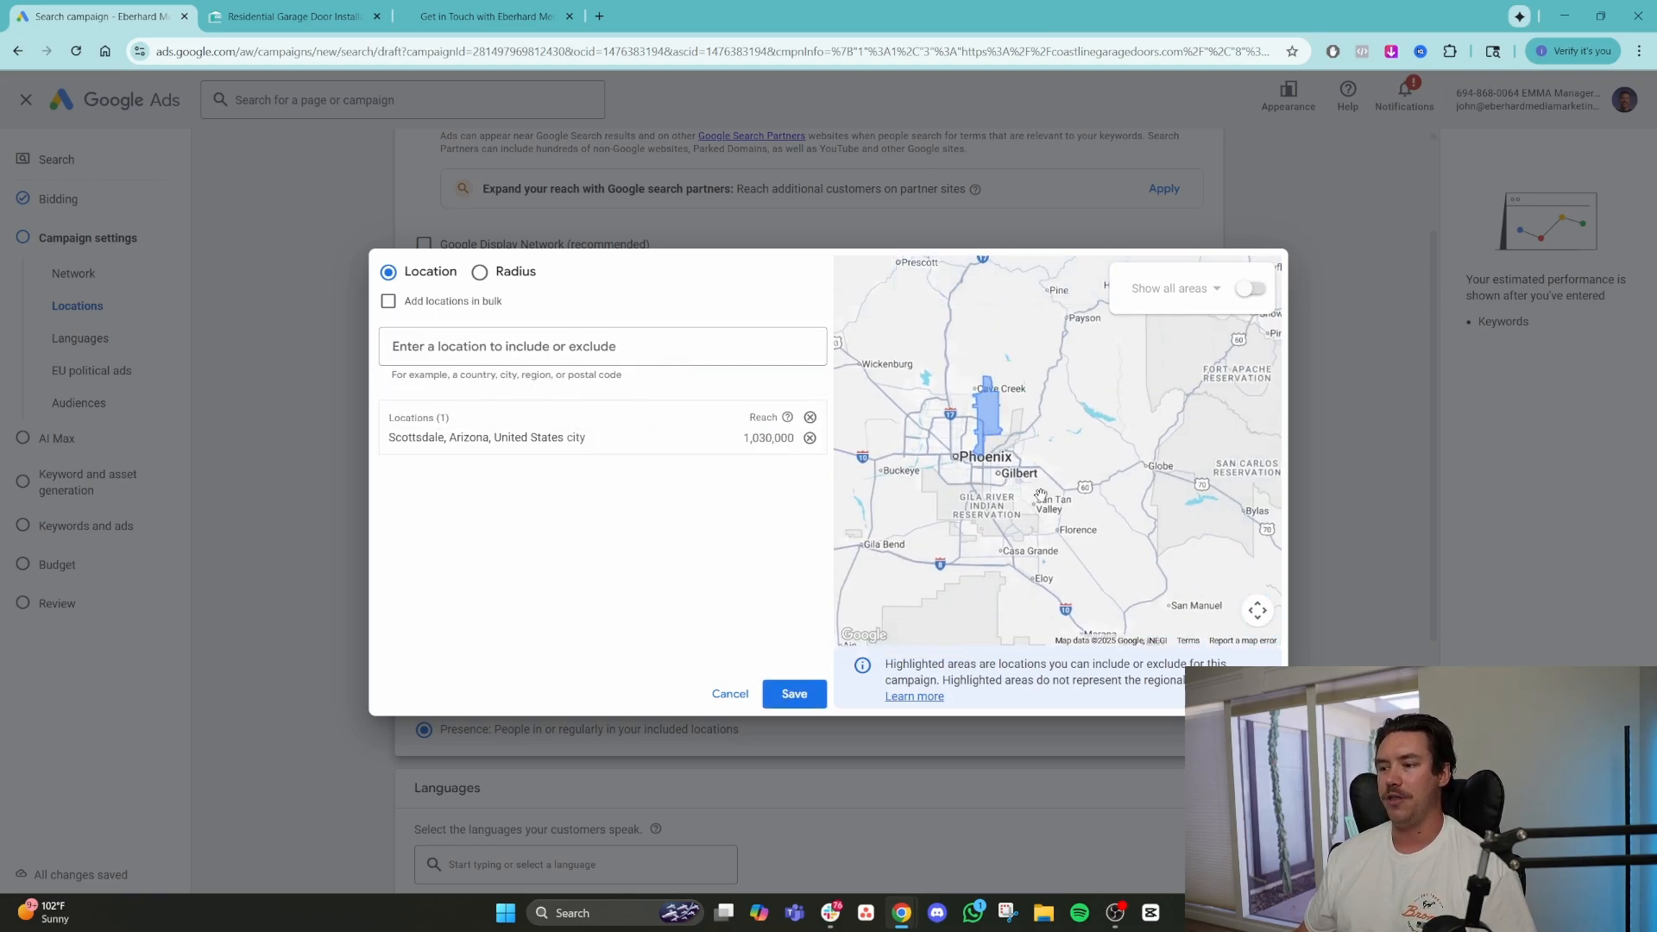
{"action": "scroll", "coordinate": [961, 481], "scroll_direction": "up", "scroll_amount": 2}
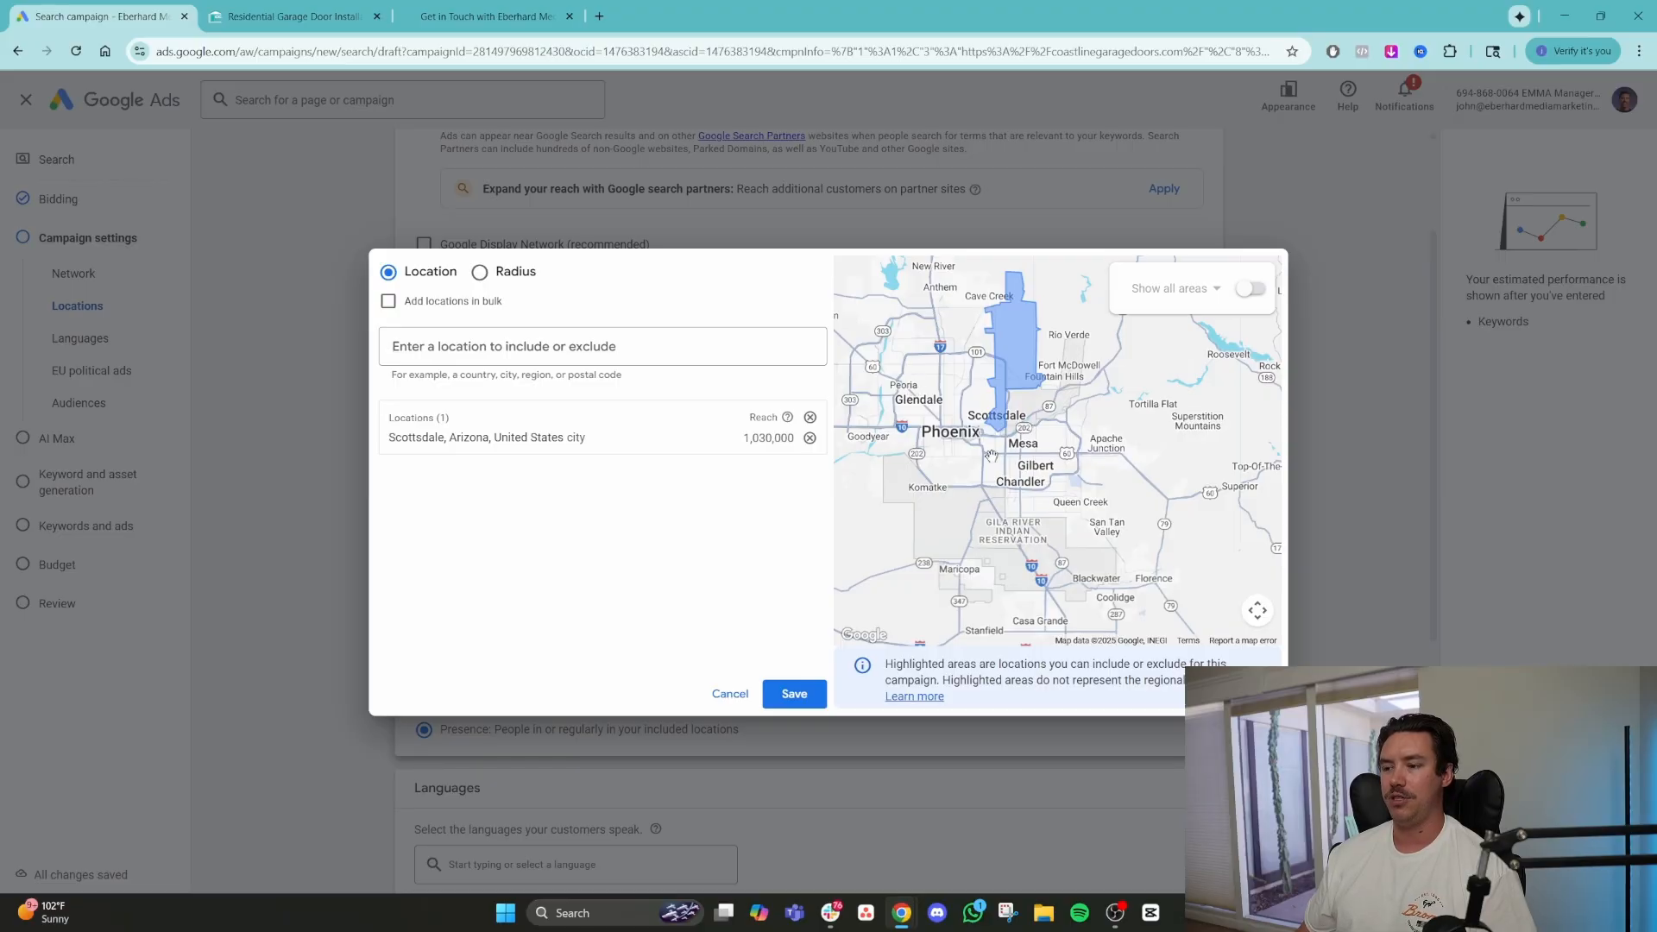
{"action": "scroll", "coordinate": [958, 450], "scroll_direction": "up", "scroll_amount": 2}
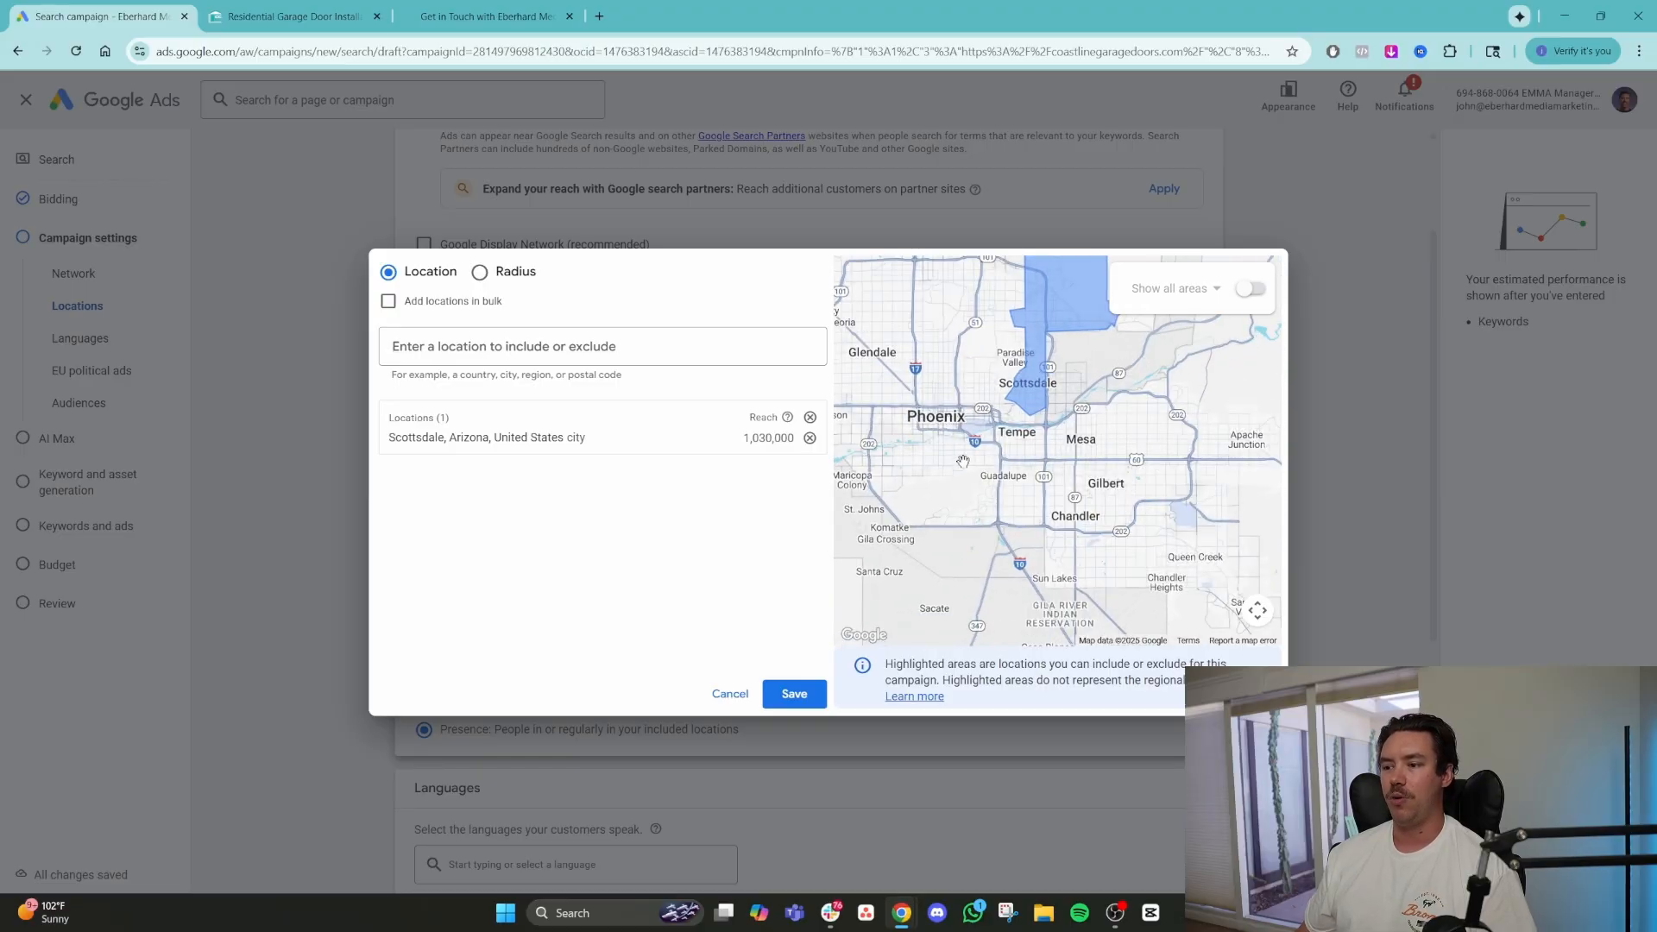
{"action": "left_click_drag", "start_coordinate": [995, 515], "coordinate": [972, 538]}
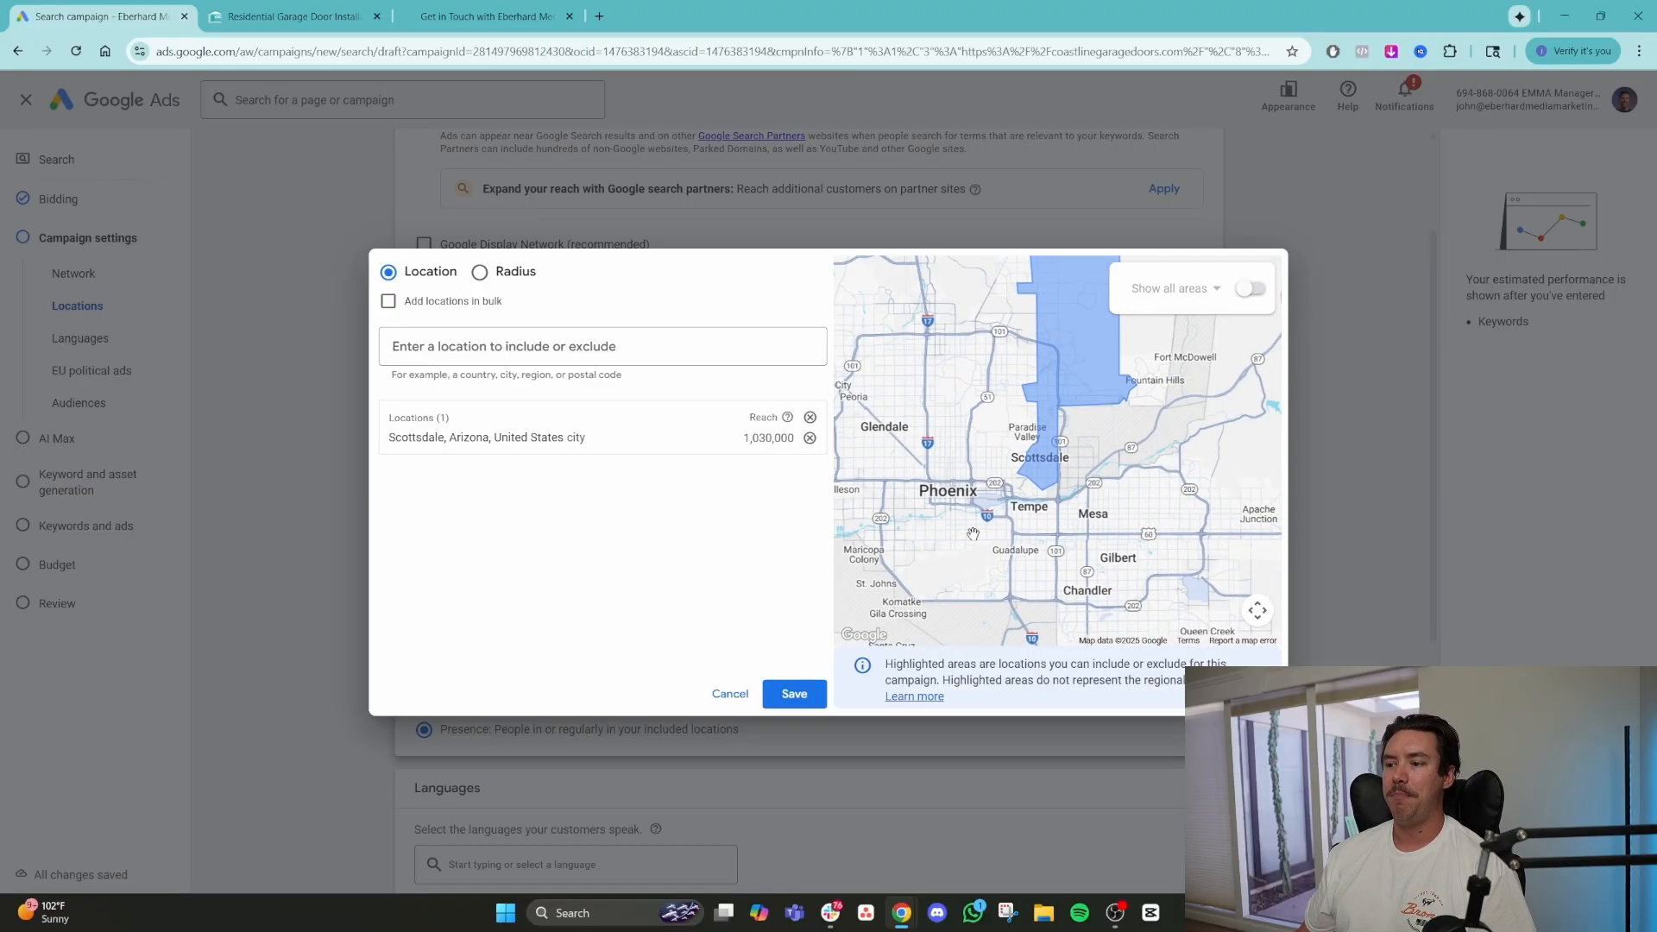
{"action": "scroll", "coordinate": [973, 533], "scroll_direction": "down", "scroll_amount": 2}
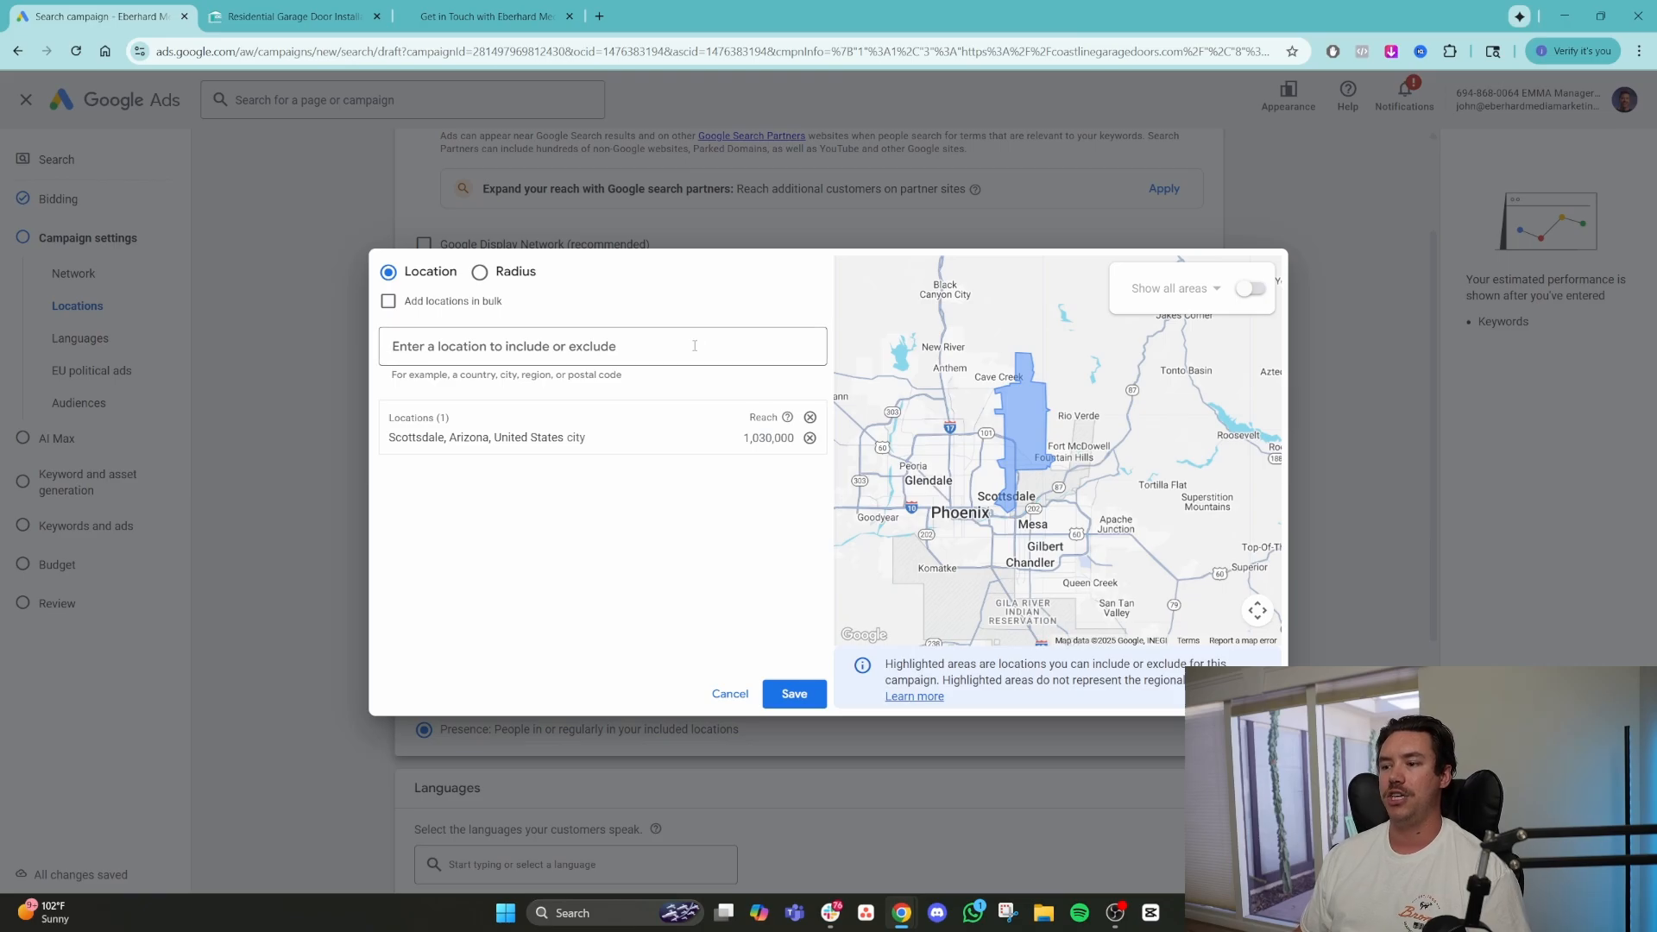
Remove Scottsdale from the targeted locations through its map area and include the city again.
{"action": "left_click", "coordinate": [1029, 433]}
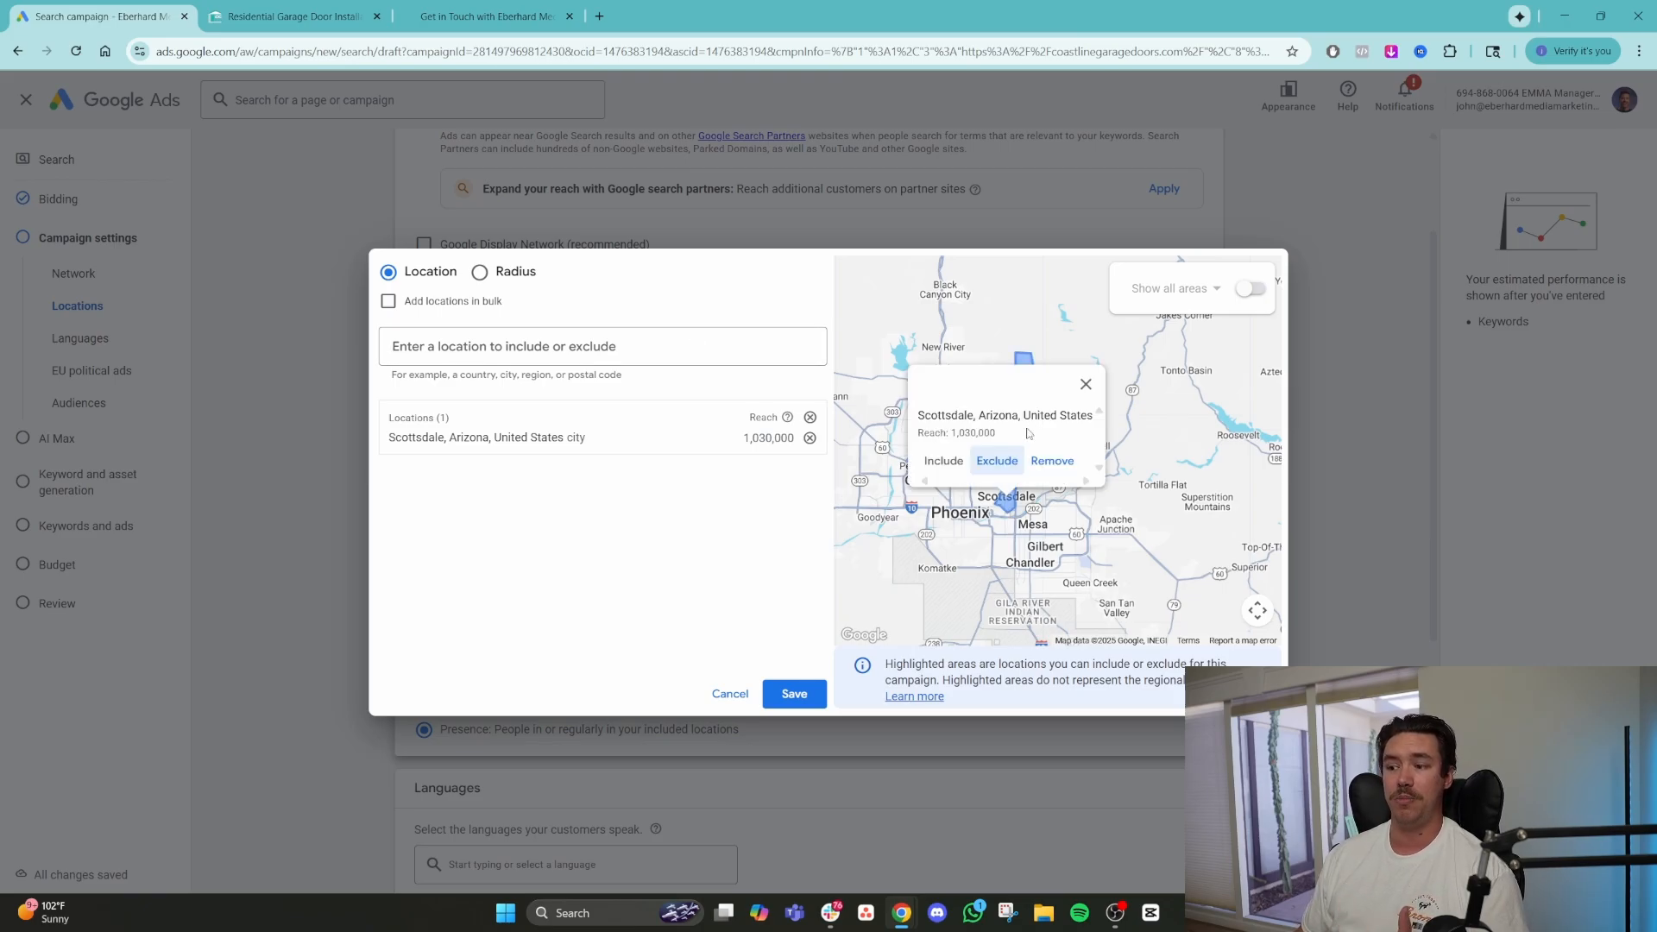
{"action": "left_click", "coordinate": [1058, 471]}
{"action": "left_click", "coordinate": [657, 342]}
{"action": "type", "text": "scott"}
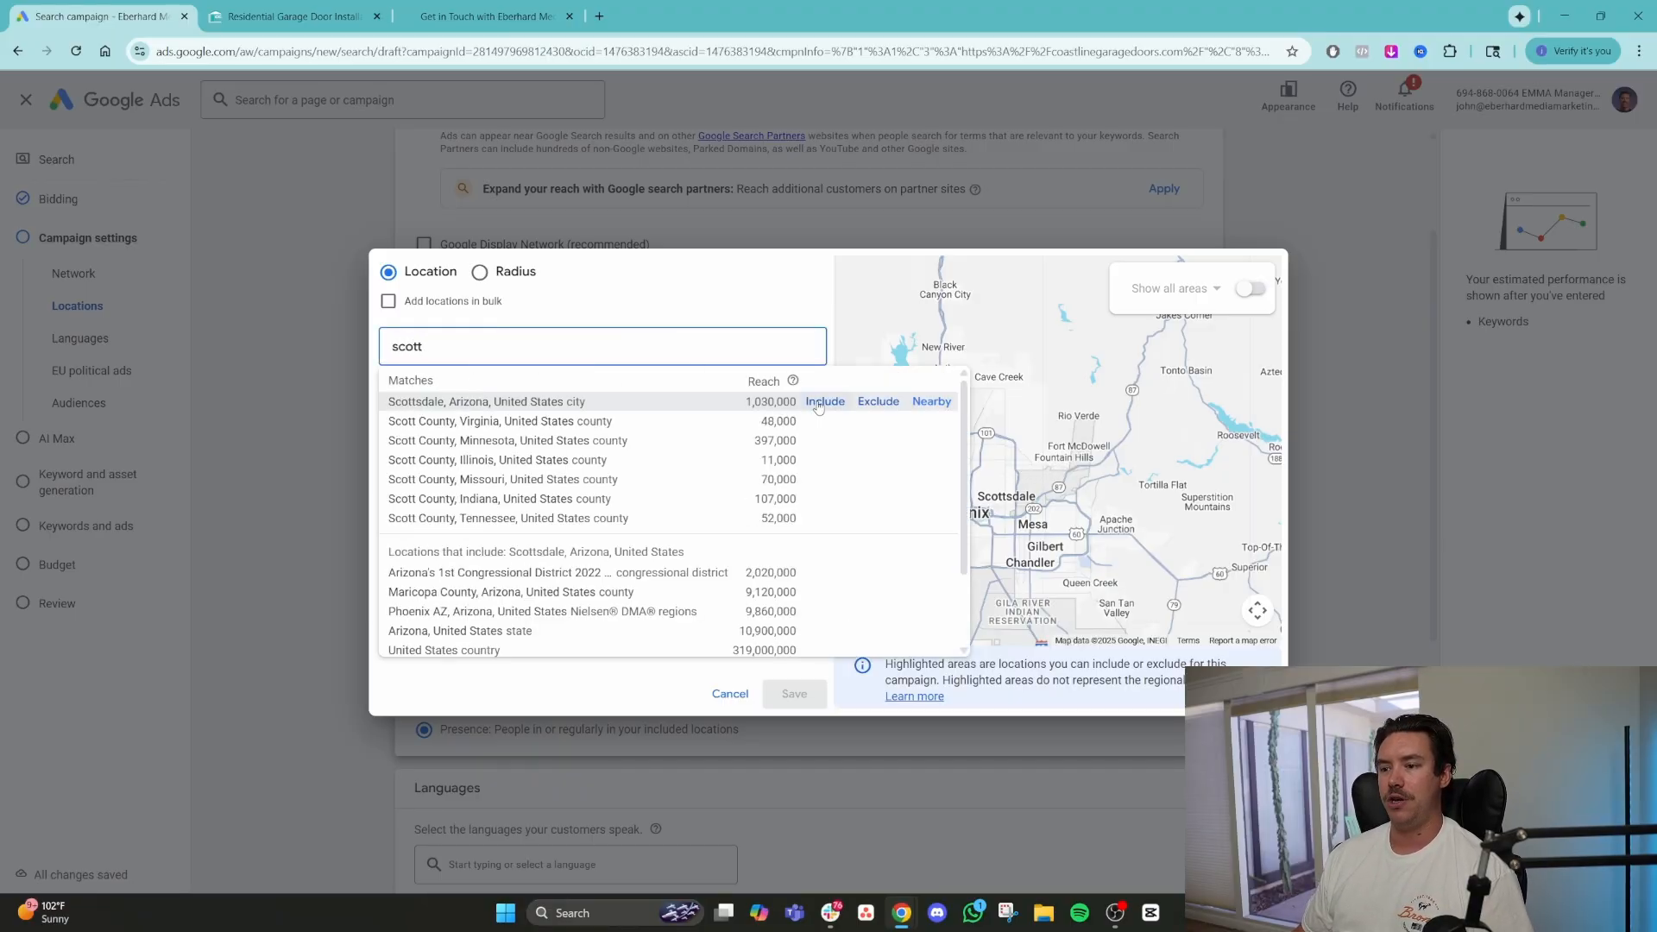
{"action": "left_click", "coordinate": [819, 403]}
{"action": "scroll", "coordinate": [1090, 508], "scroll_direction": "up", "scroll_amount": 4}
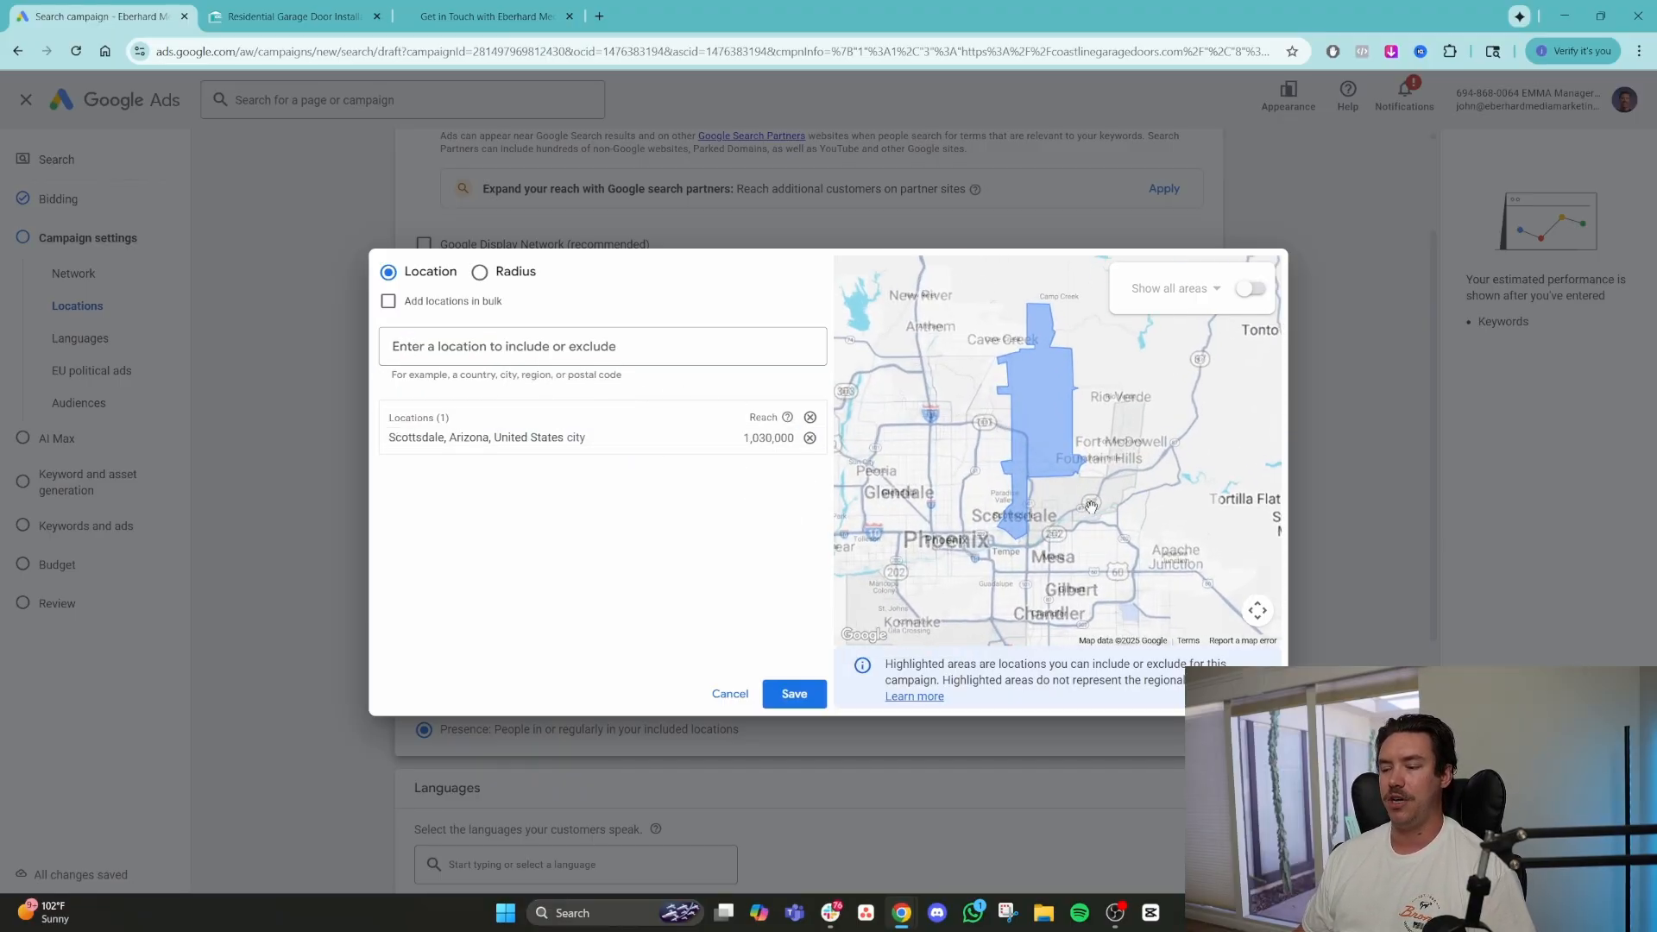
{"action": "scroll", "coordinate": [1015, 533], "scroll_direction": "down", "scroll_amount": 2}
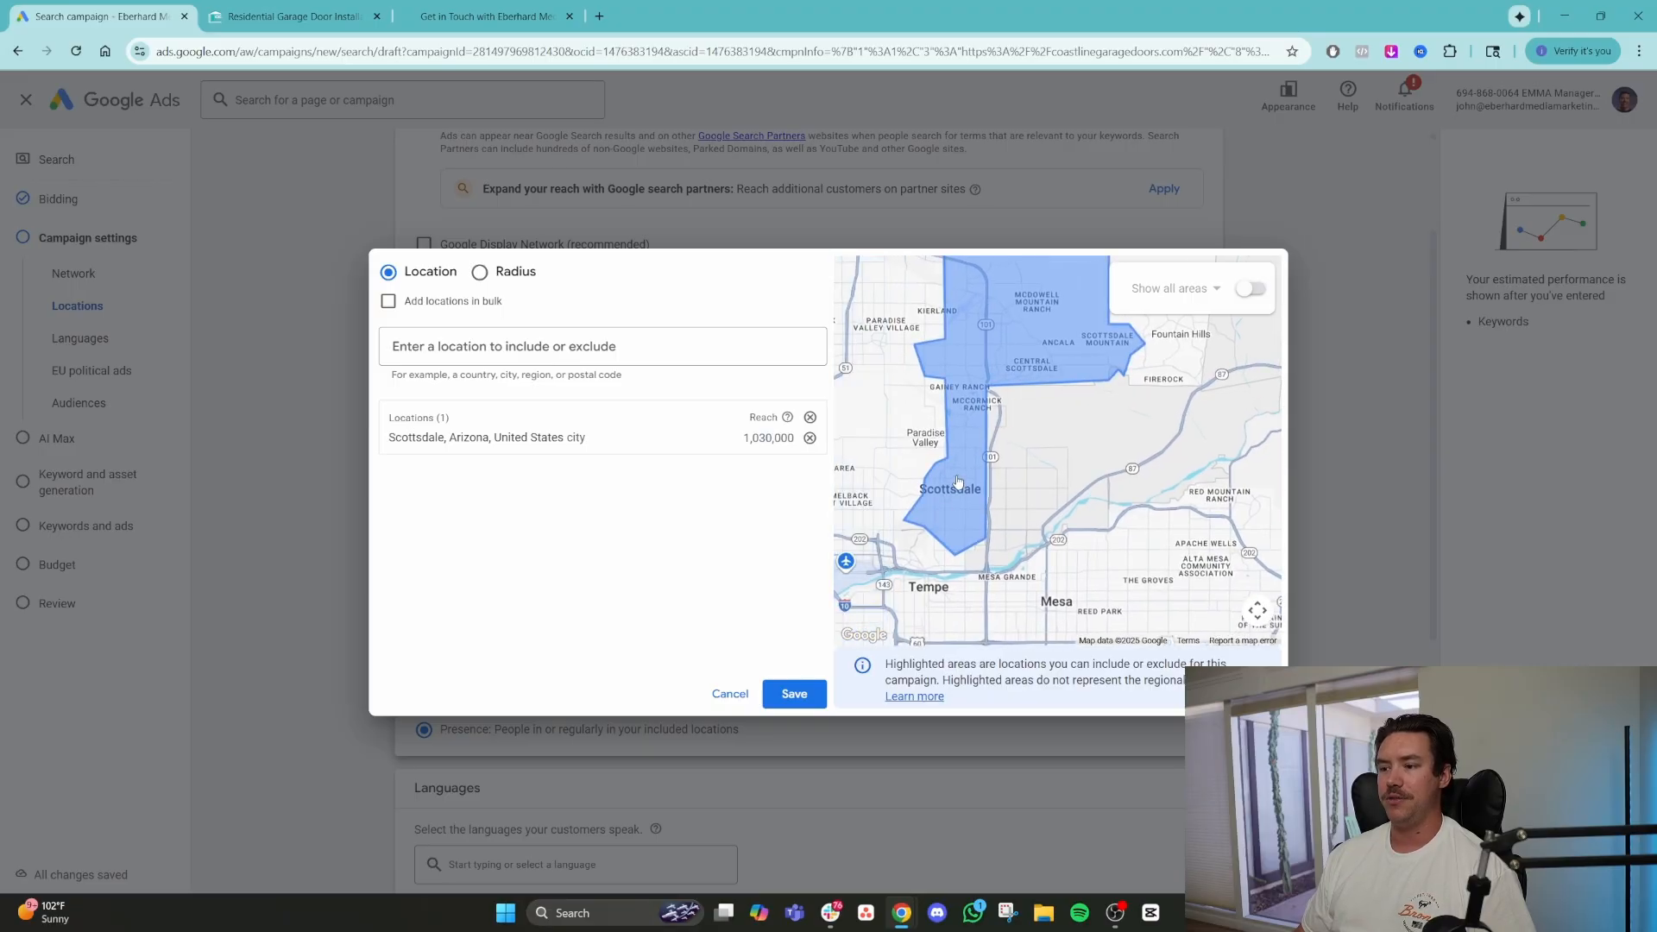
{"action": "scroll", "coordinate": [993, 369], "scroll_direction": "down", "scroll_amount": 2}
{"action": "scroll", "coordinate": [993, 369], "scroll_direction": "down", "scroll_amount": 2}
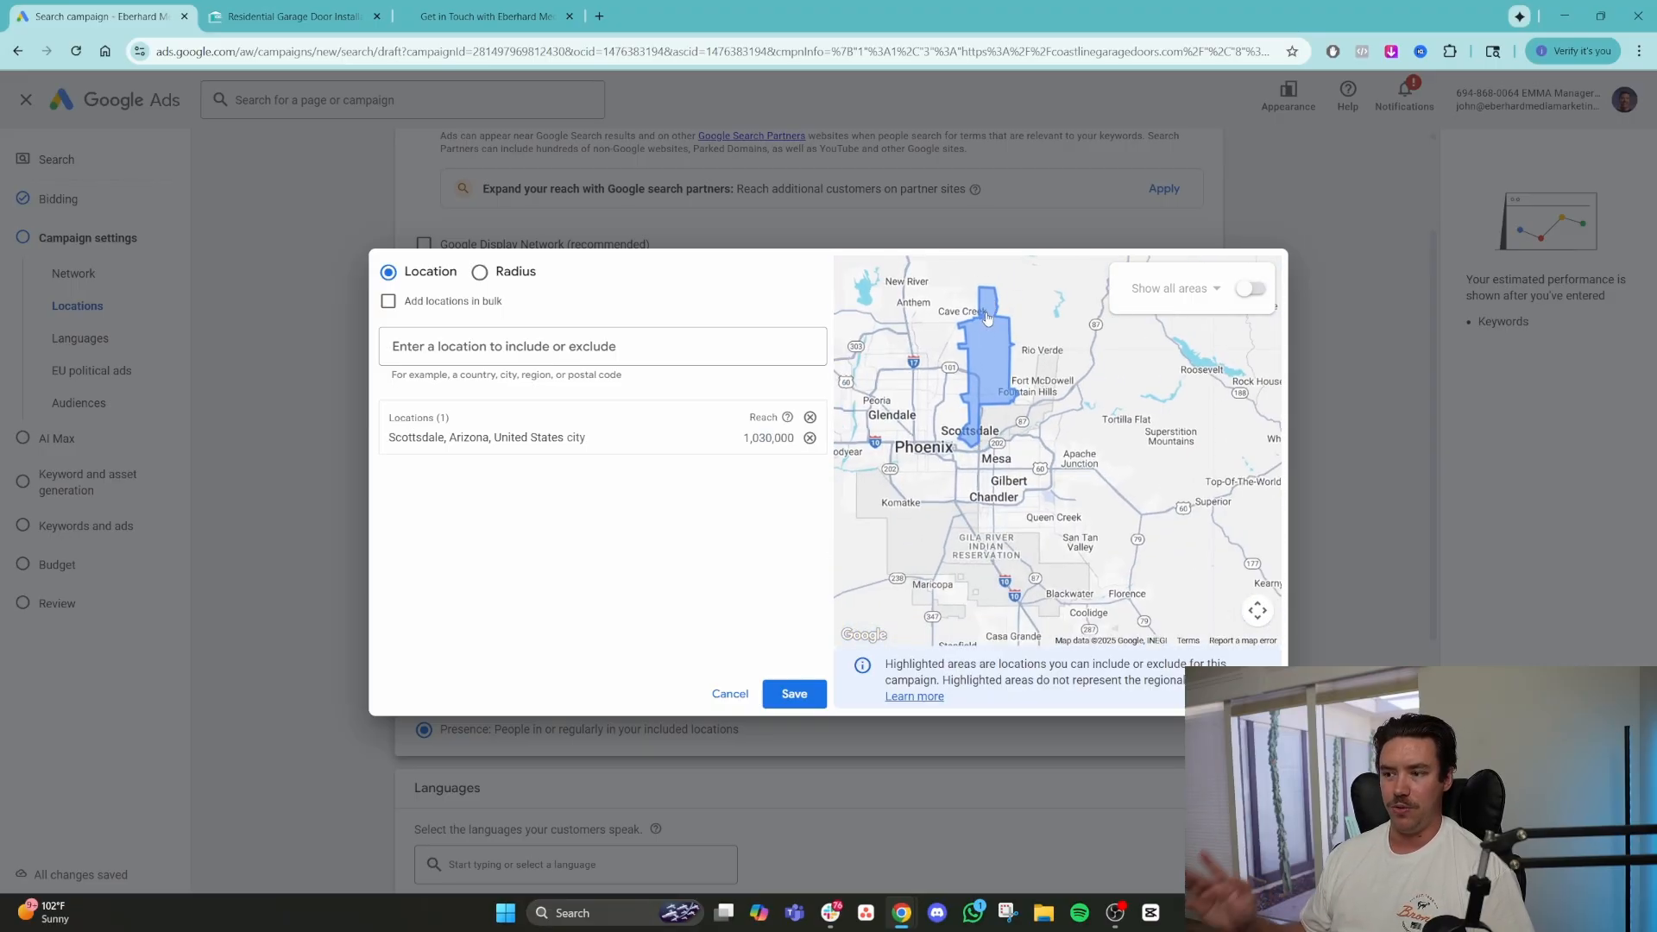
Replace Scottsdale with the city of Phoenix, Arizona in the targeted locations.
{"action": "left_click", "coordinate": [992, 363]}
{"action": "left_click", "coordinate": [1071, 395]}
{"action": "left_click", "coordinate": [581, 342]}
{"action": "type", "text": "phoweni"}
{"action": "key", "text": "BackSpace"}
{"action": "key", "text": "BackSpace"}
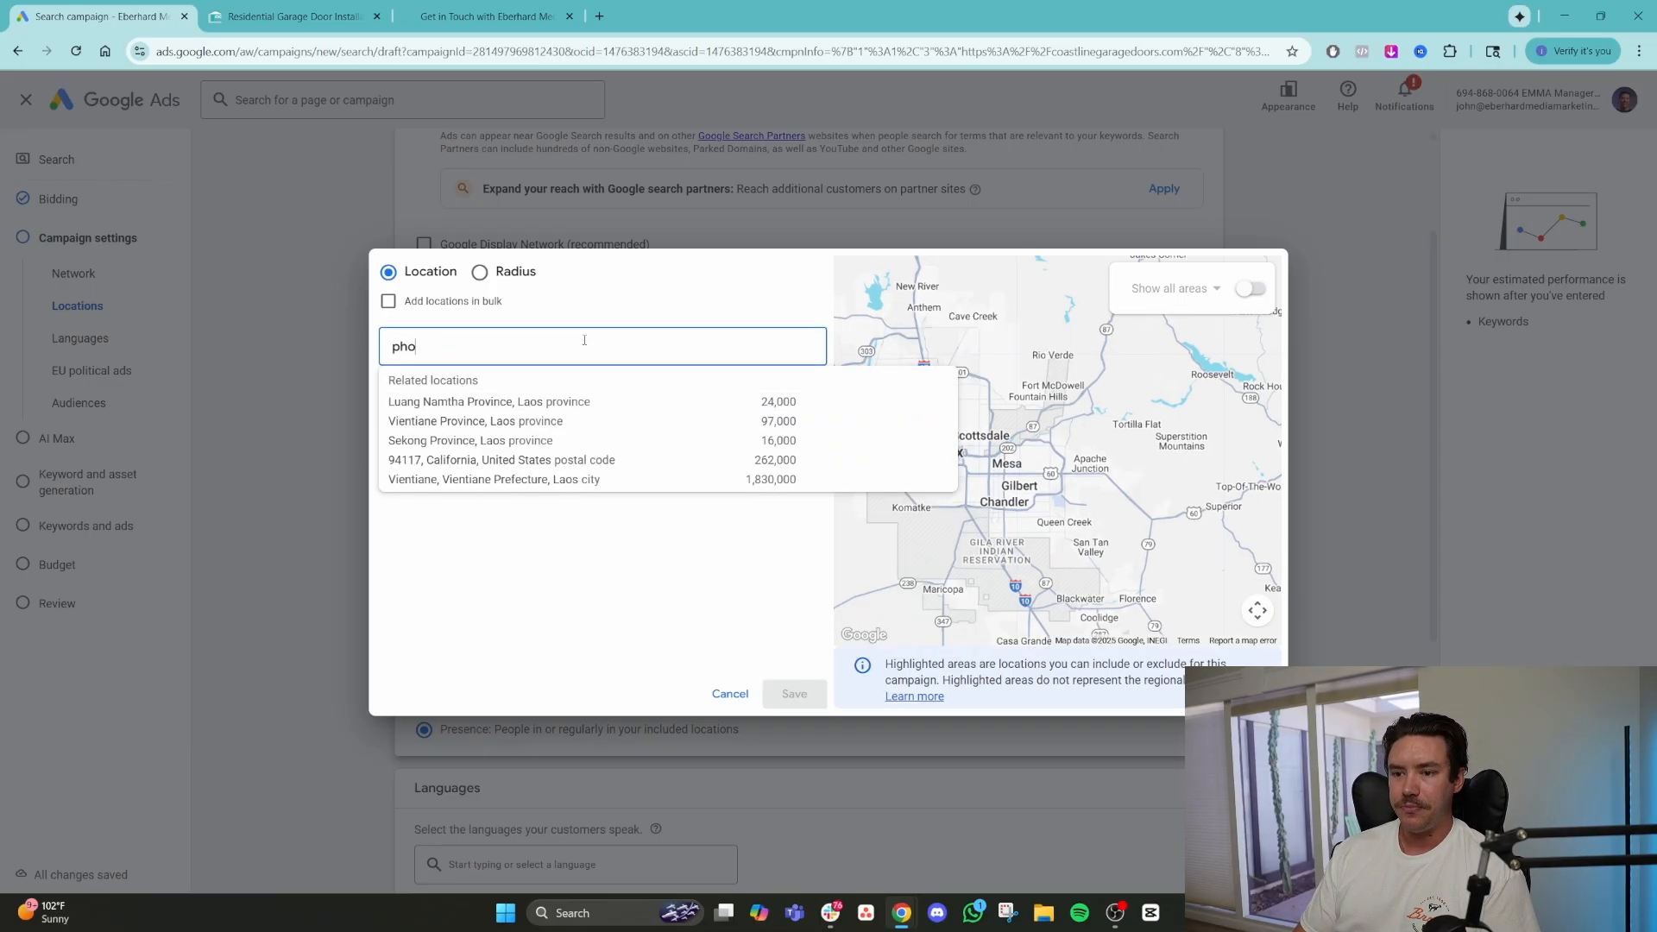
{"action": "type", "text": "enix"}
{"action": "left_click", "coordinate": [826, 402]}
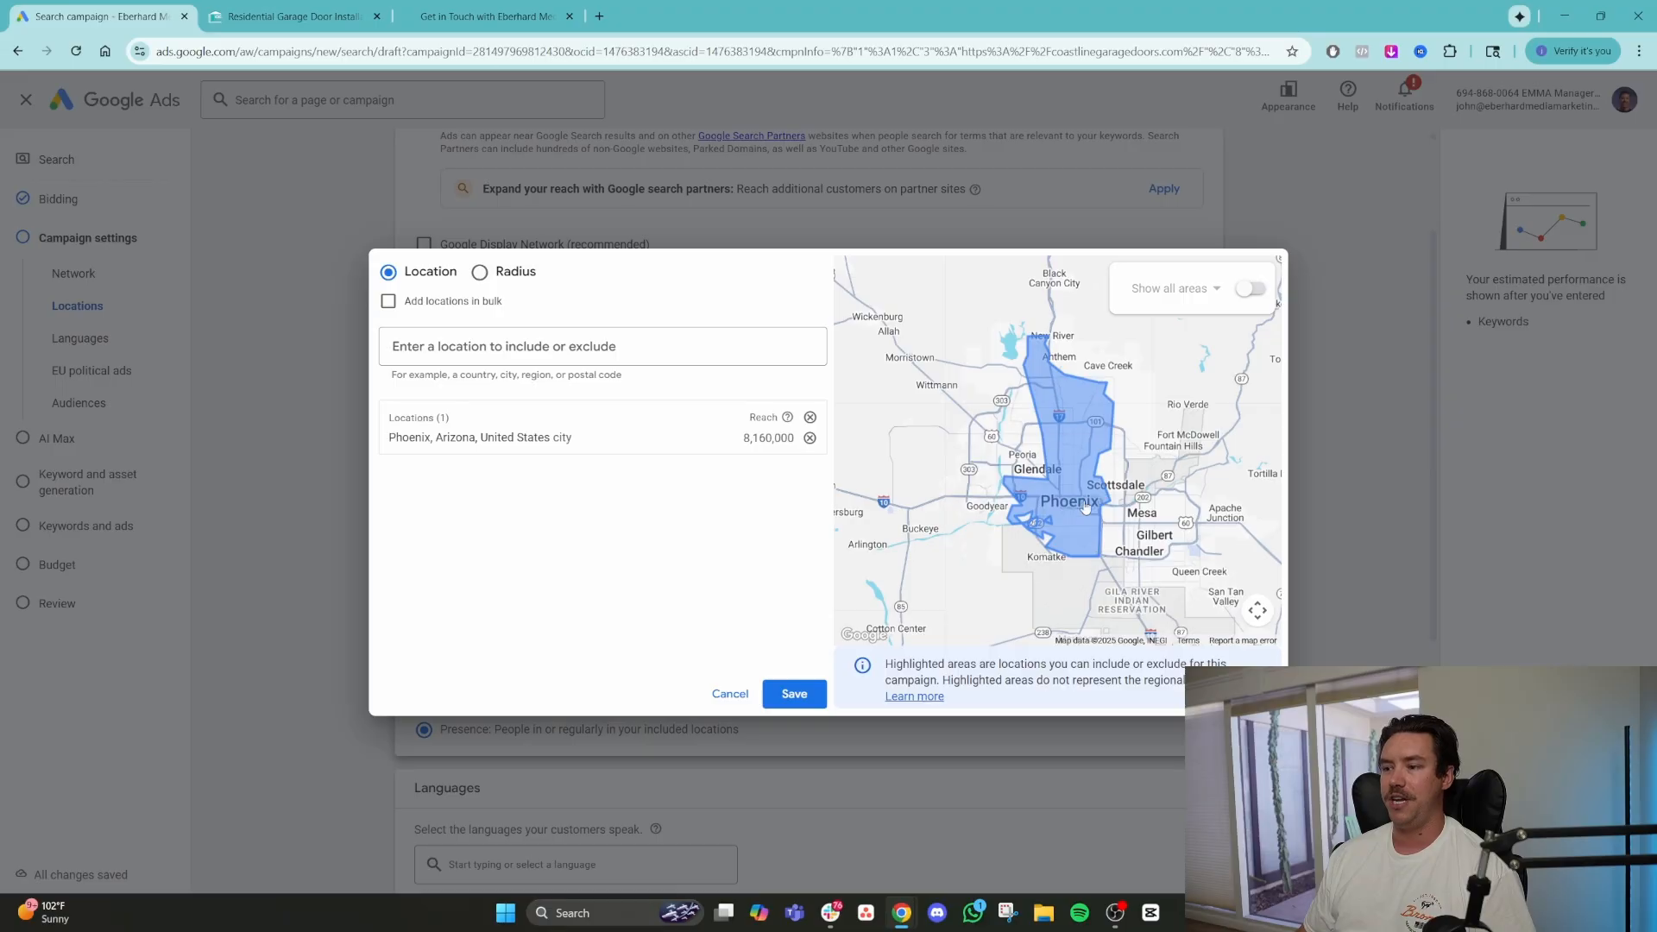
Remove Phoenix from the targeted locations through its map area.
{"action": "left_click", "coordinate": [1077, 456]}
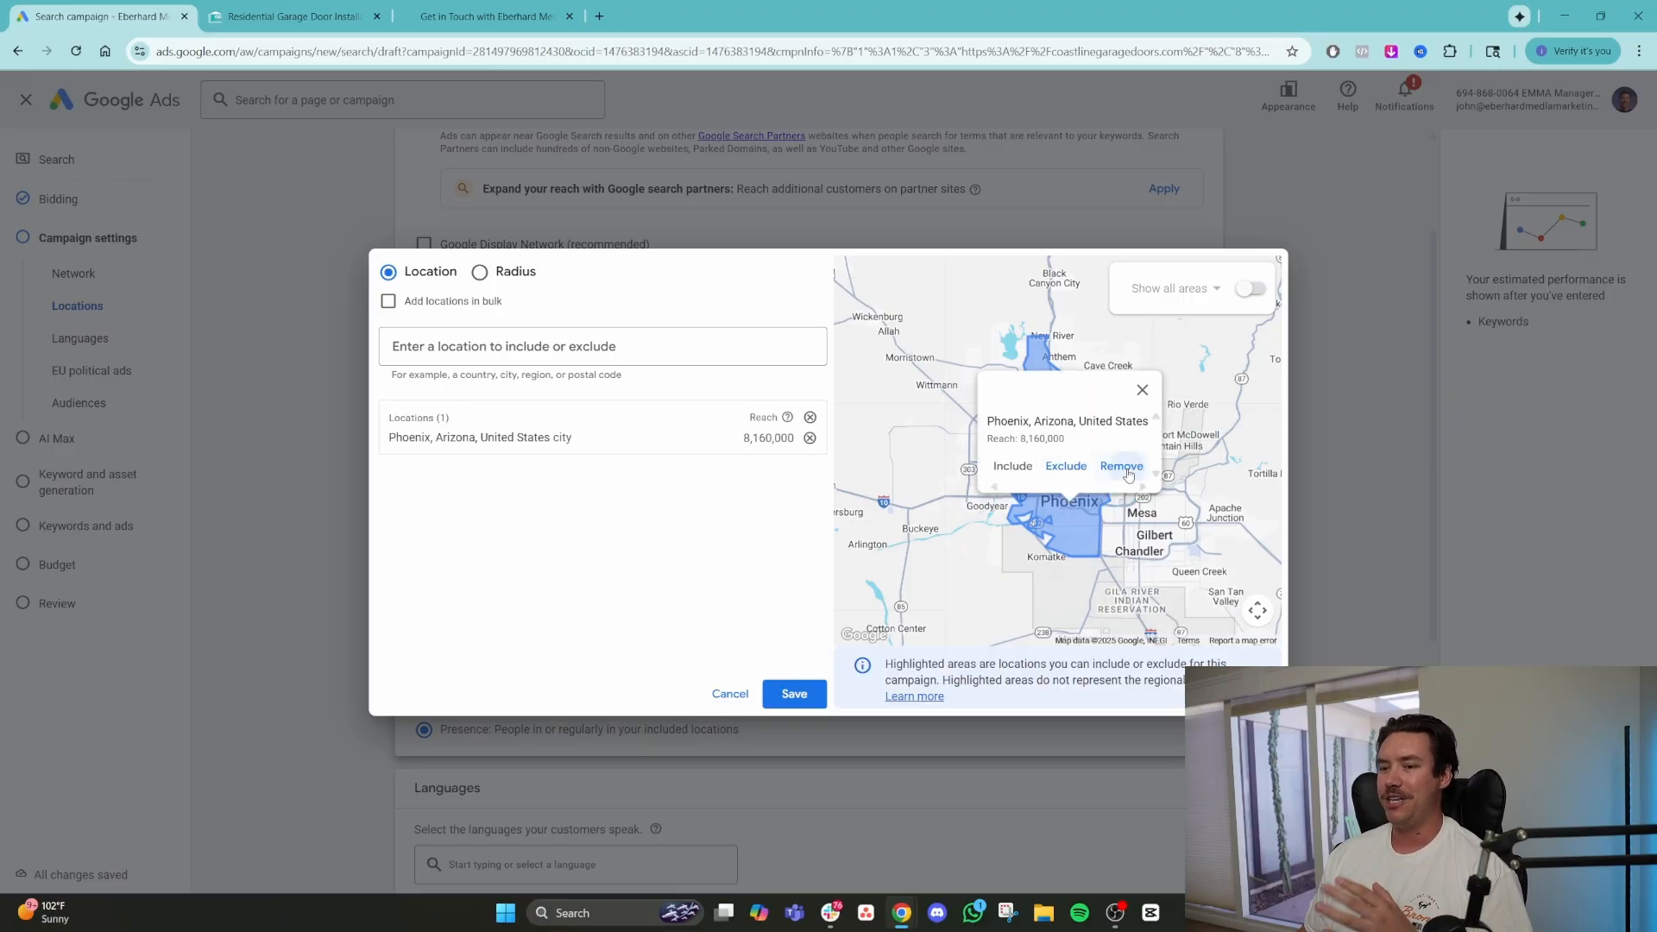
{"action": "left_click", "coordinate": [1121, 466]}
{"action": "left_click", "coordinate": [737, 350]}
Display all targetable areas on the map, examine those around Tempe and Scottsdale, and hide them again.
{"action": "left_click", "coordinate": [1249, 288]}
{"action": "scroll", "coordinate": [1251, 524], "scroll_direction": "up", "scroll_amount": 3}
{"action": "left_click_drag", "start_coordinate": [986, 484], "coordinate": [1066, 485]}
{"action": "scroll", "coordinate": [1051, 477], "scroll_direction": "down", "scroll_amount": 2}
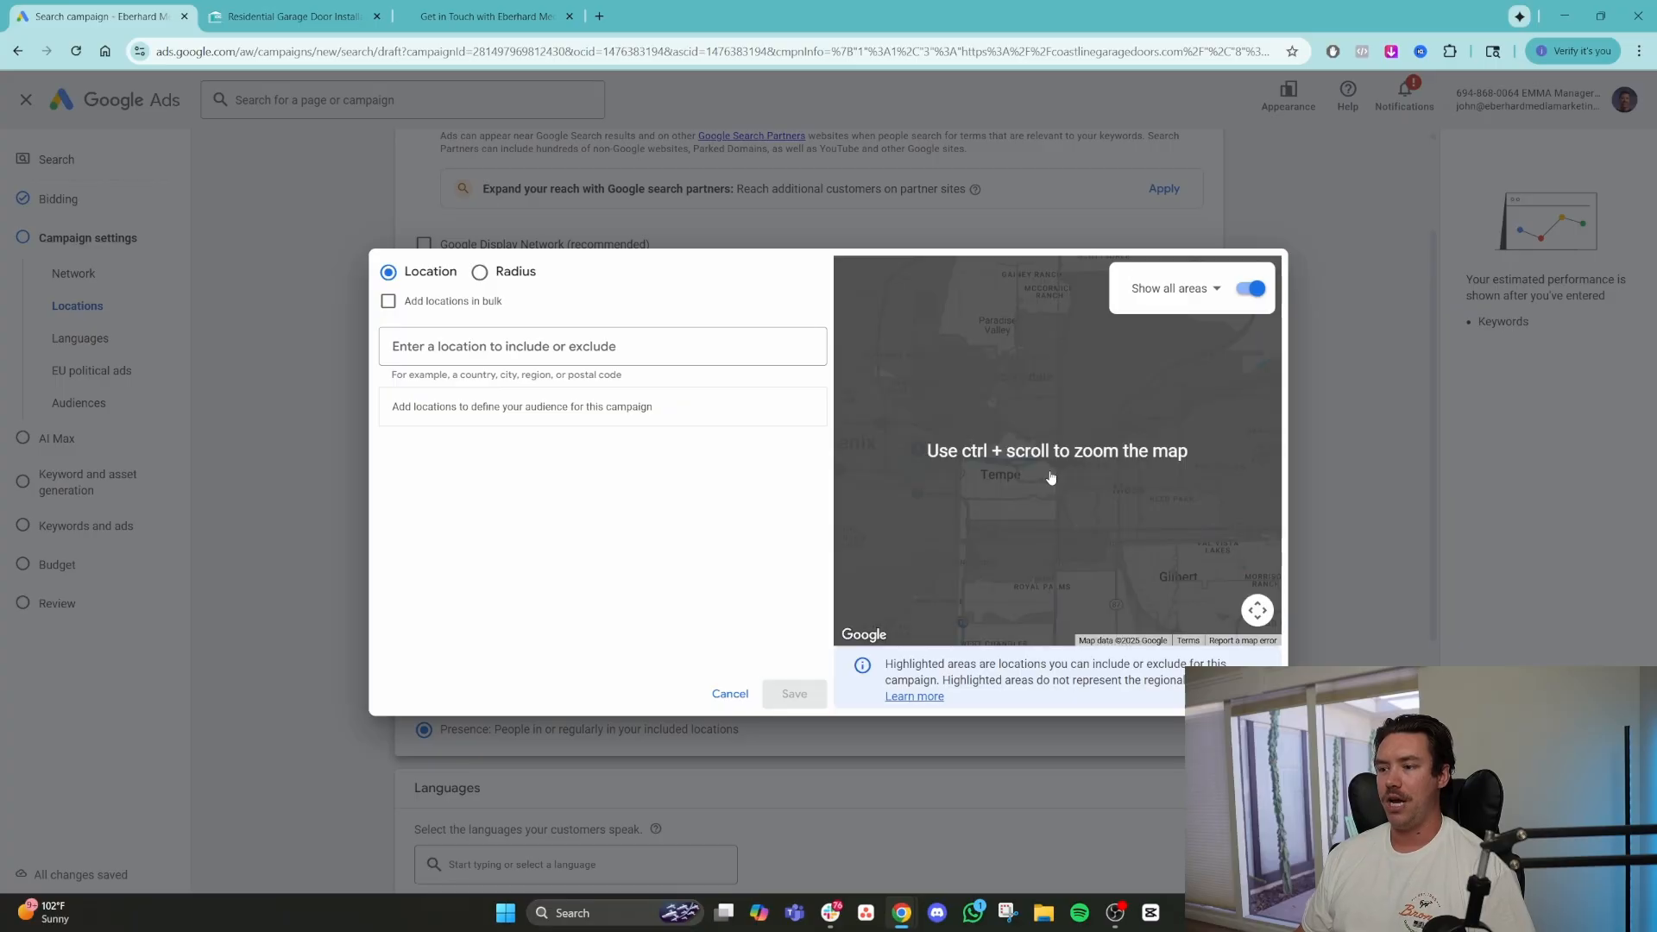
{"action": "scroll", "coordinate": [1008, 459], "scroll_direction": "up", "scroll_amount": 1}
{"action": "scroll", "coordinate": [1007, 456], "scroll_direction": "down", "scroll_amount": 1}
{"action": "left_click_drag", "start_coordinate": [1035, 408], "coordinate": [1053, 485]}
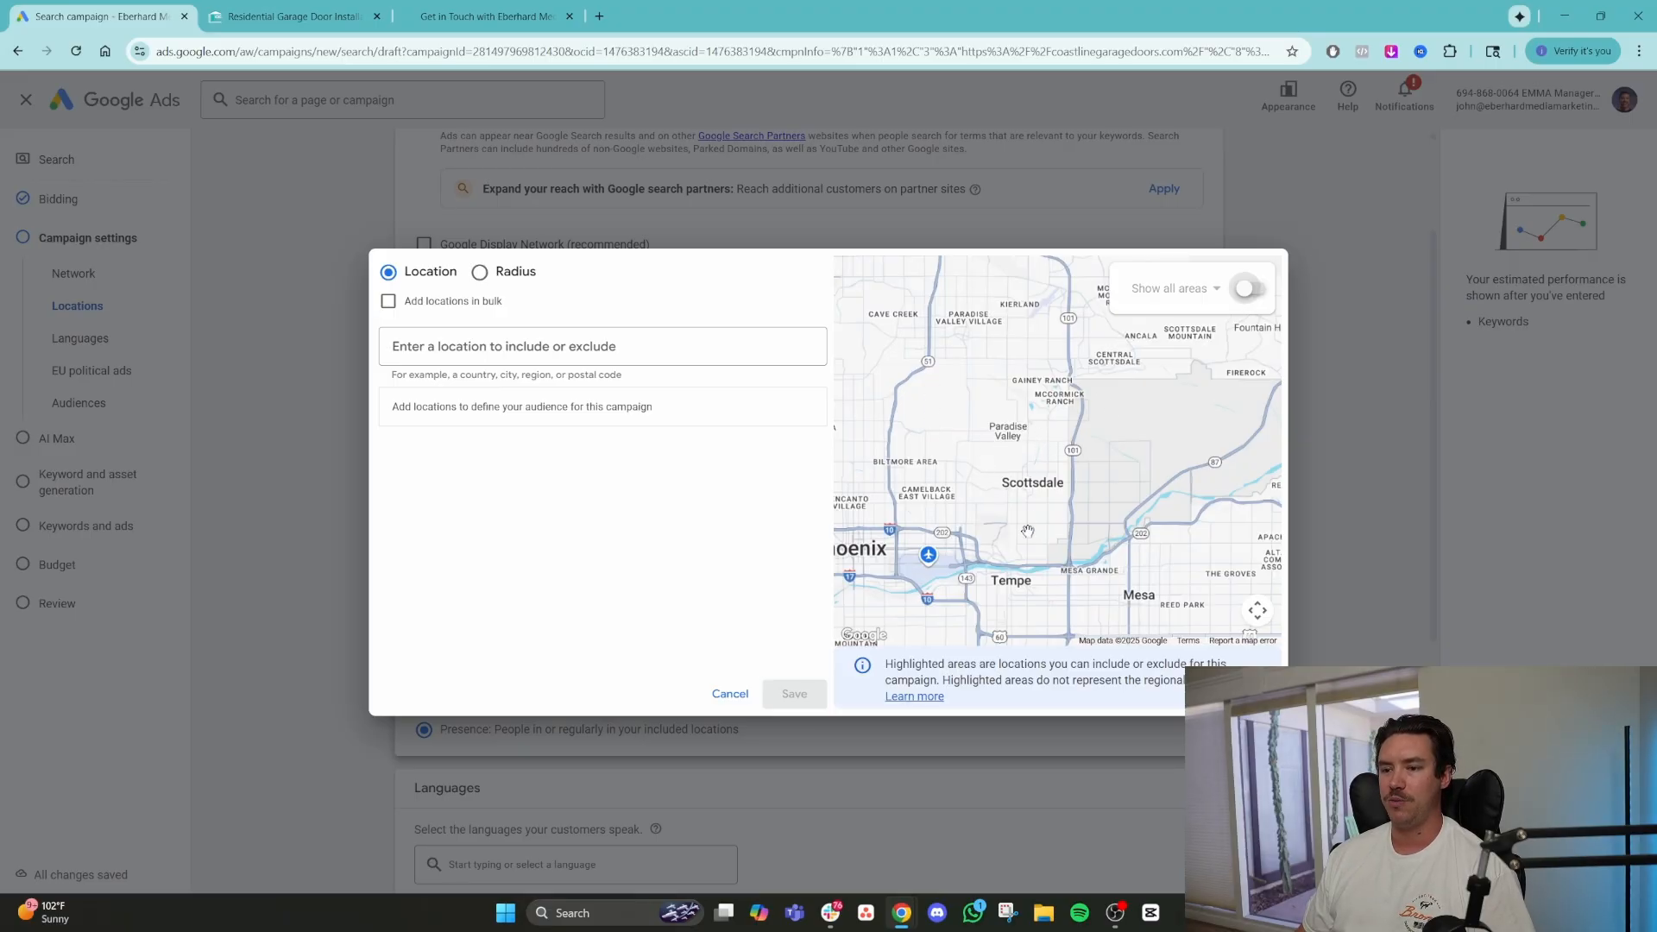
Check the radius targeting option, return to location targeting and view the wider Phoenix area.
{"action": "left_click", "coordinate": [520, 277]}
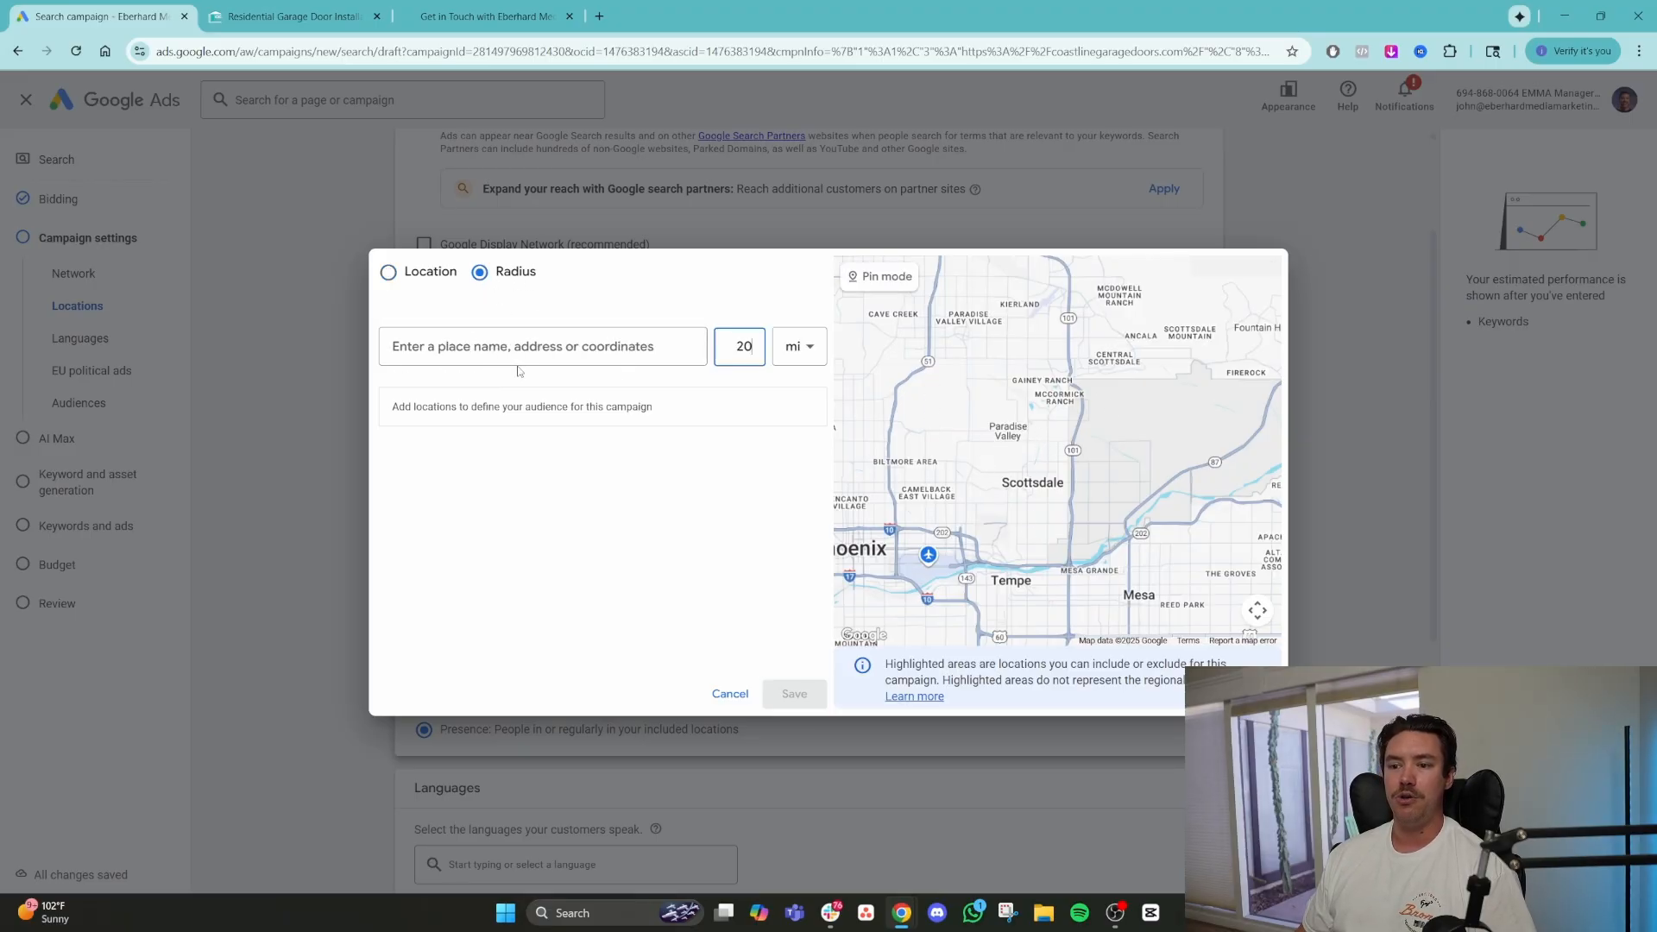
{"action": "left_click", "coordinate": [416, 278]}
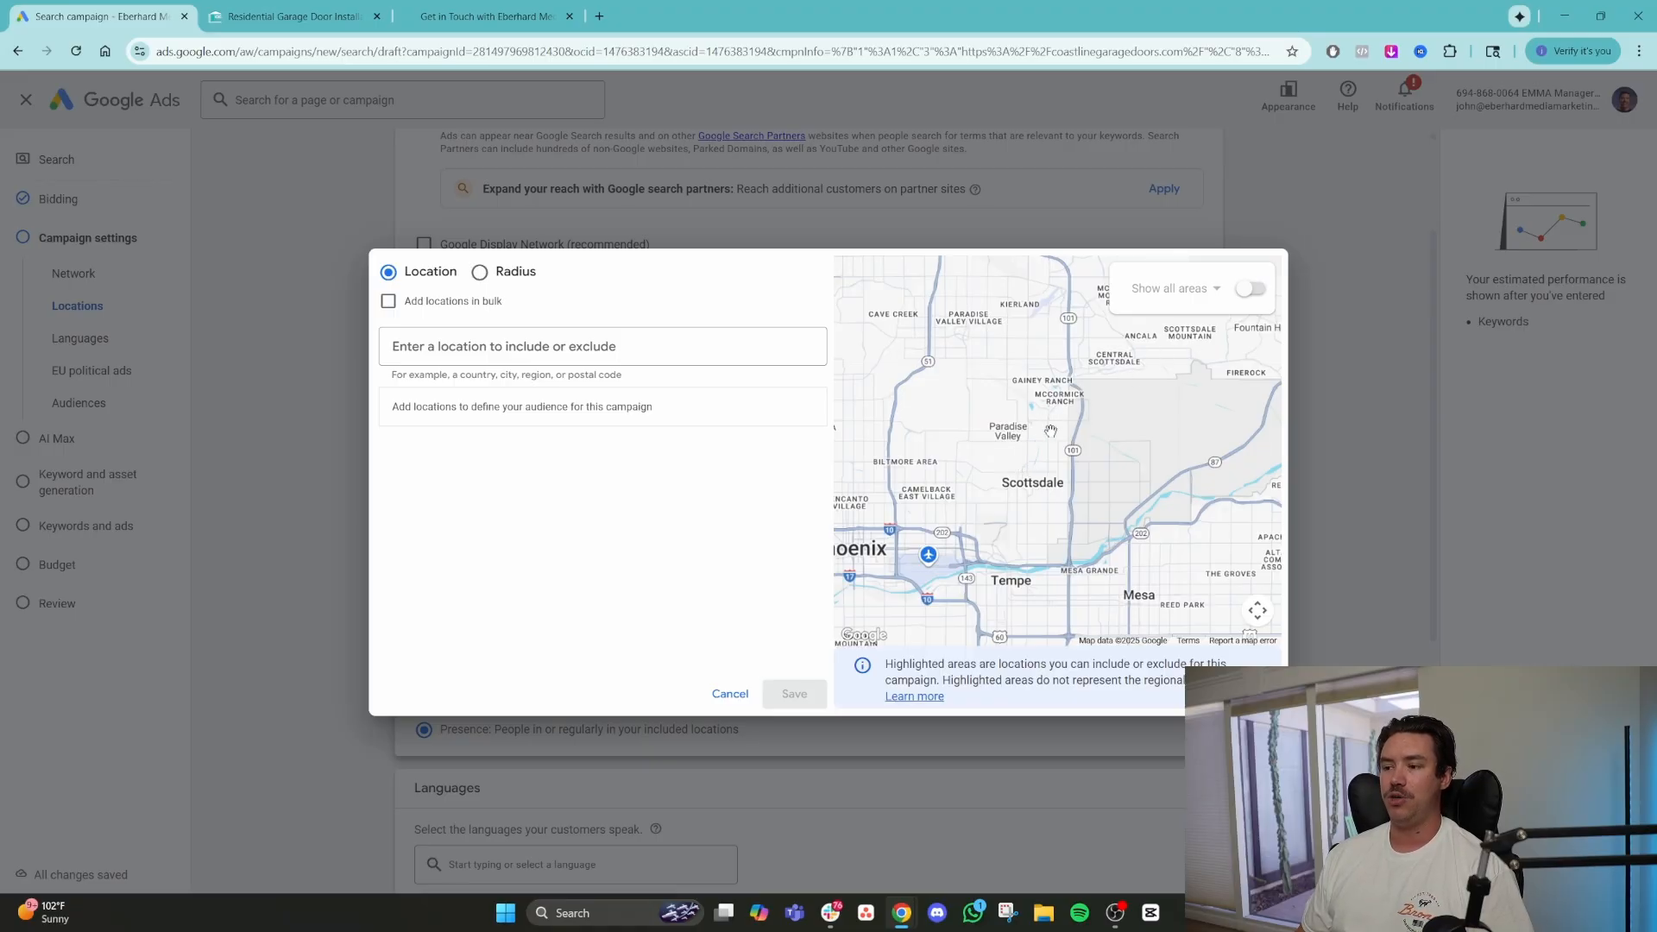
{"action": "scroll", "coordinate": [1043, 444], "scroll_direction": "down", "scroll_amount": 2}
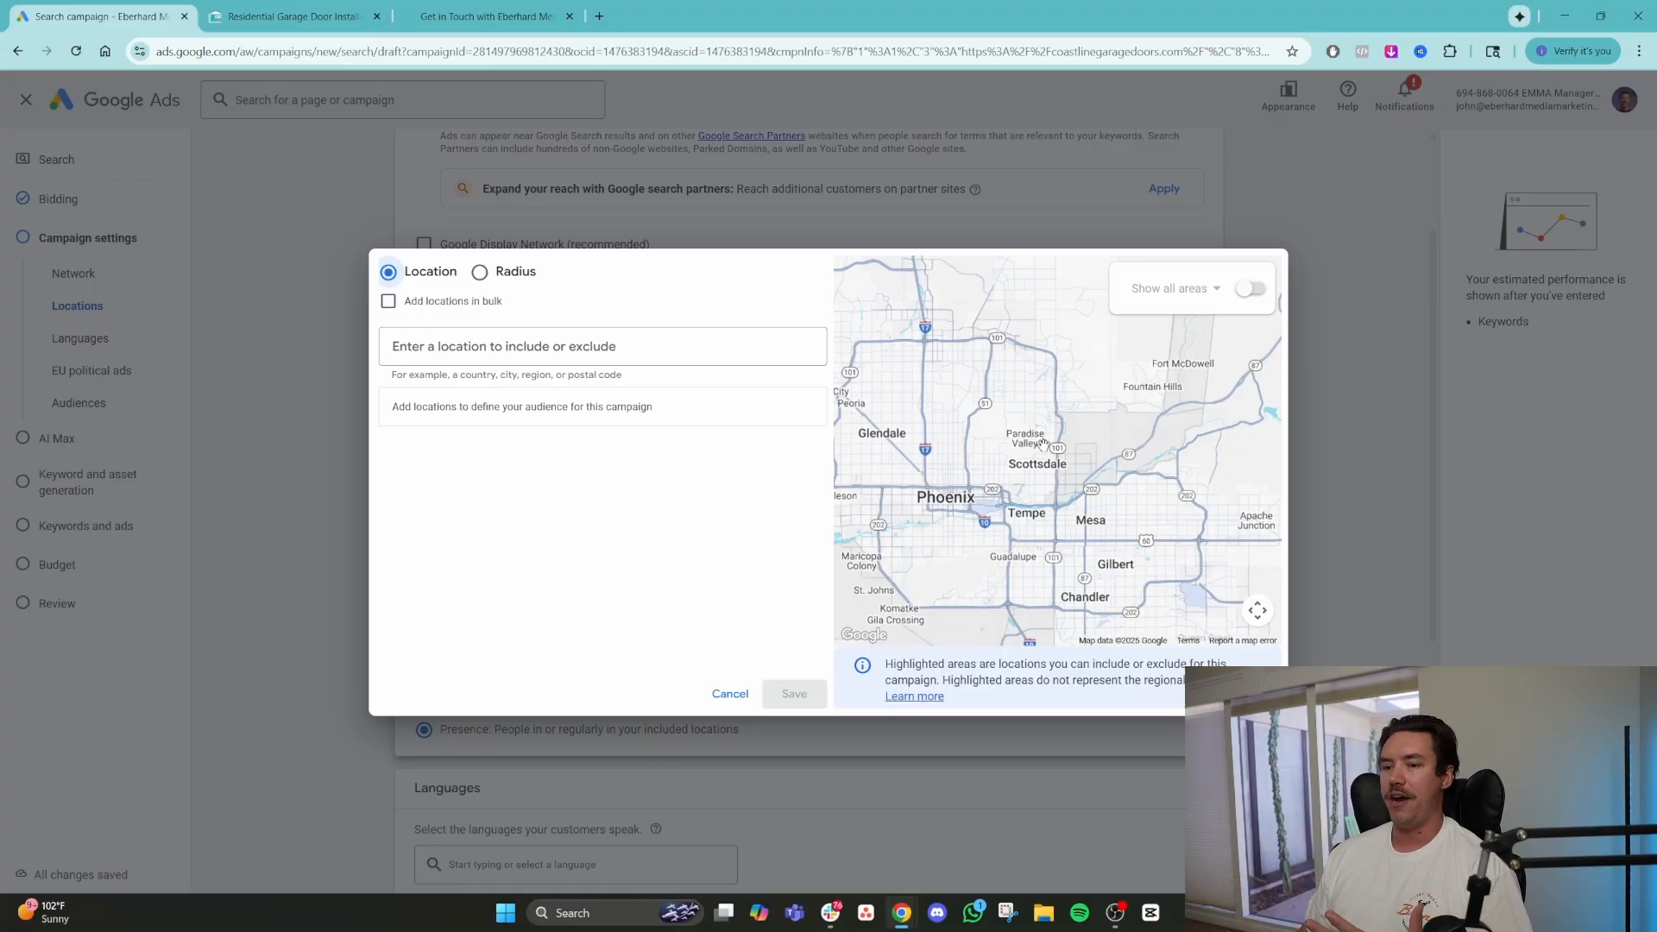
{"action": "left_click_drag", "start_coordinate": [1027, 488], "coordinate": [1051, 479]}
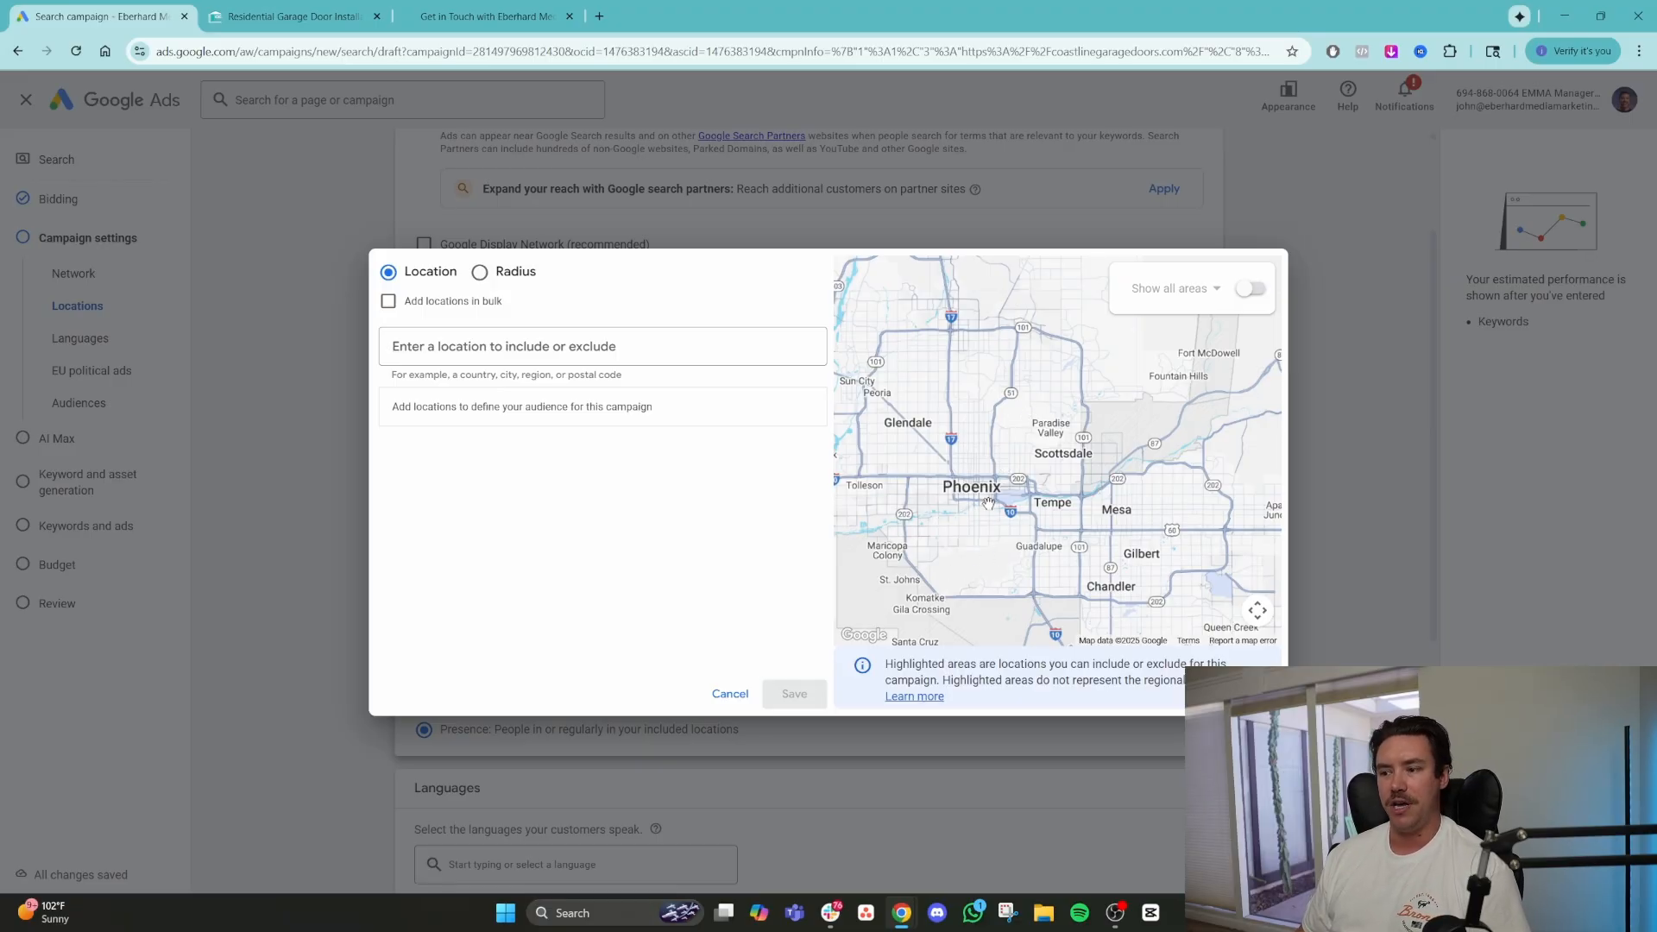
Show all targetable areas on the map and include the South Scottsdale, Arizona neighborhood.
{"action": "left_click", "coordinate": [1250, 288]}
{"action": "scroll", "coordinate": [1062, 459], "scroll_direction": "up", "scroll_amount": 1}
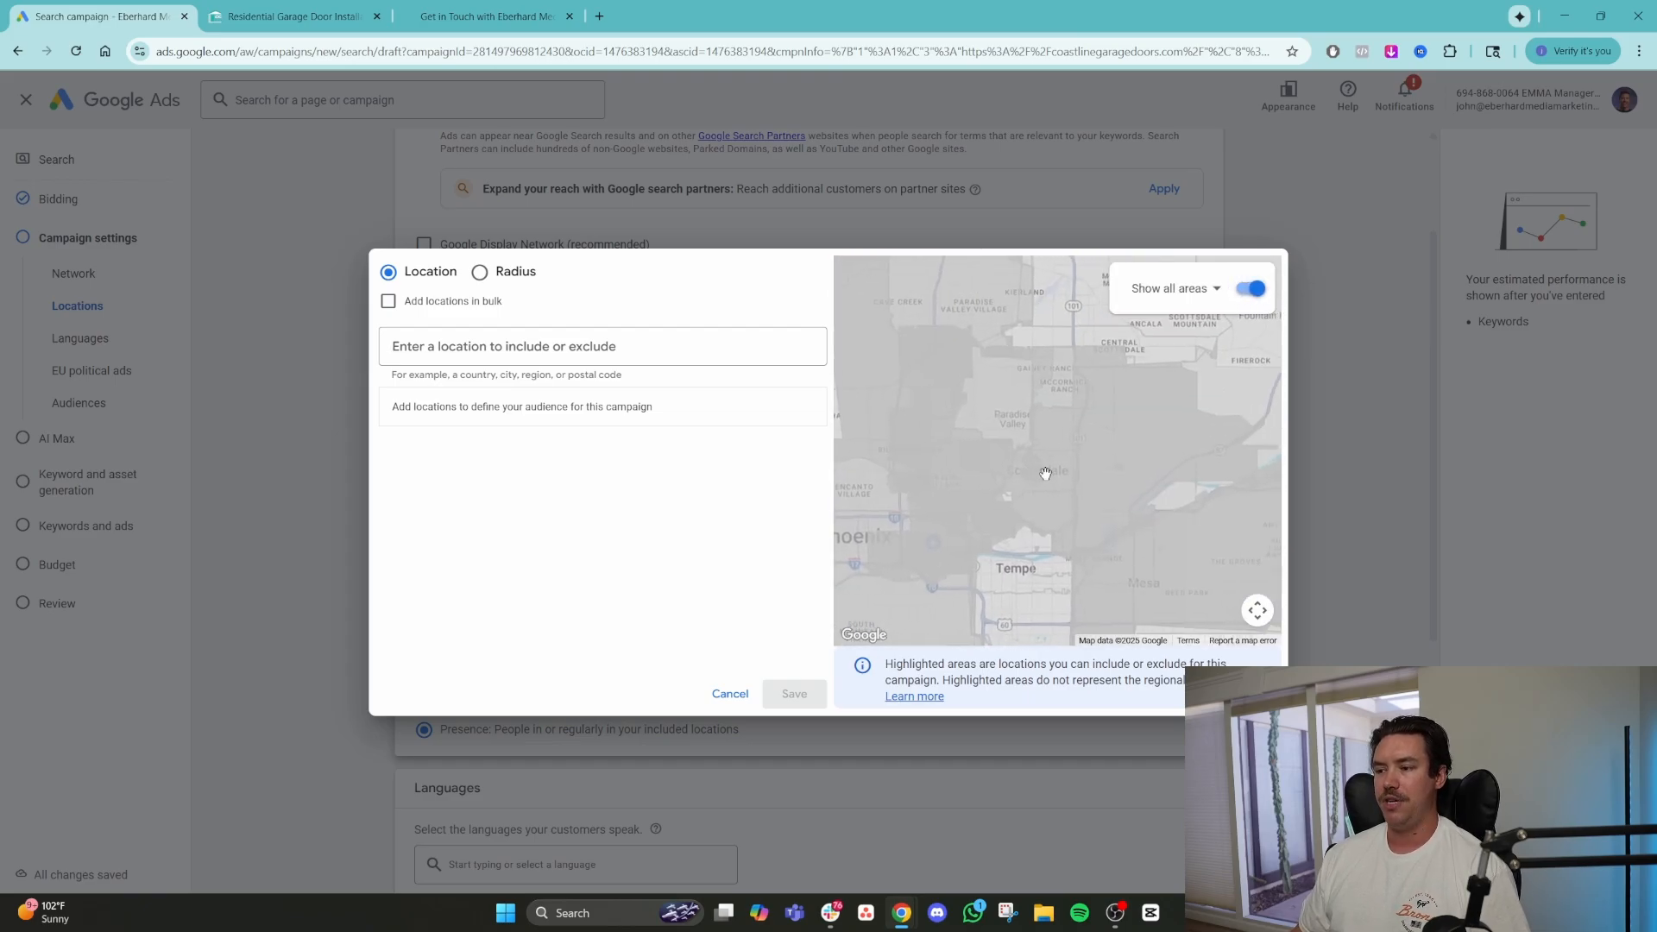
{"action": "scroll", "coordinate": [1045, 474], "scroll_direction": "up", "scroll_amount": 1}
{"action": "left_click", "coordinate": [1054, 433]}
{"action": "left_click", "coordinate": [980, 437]}
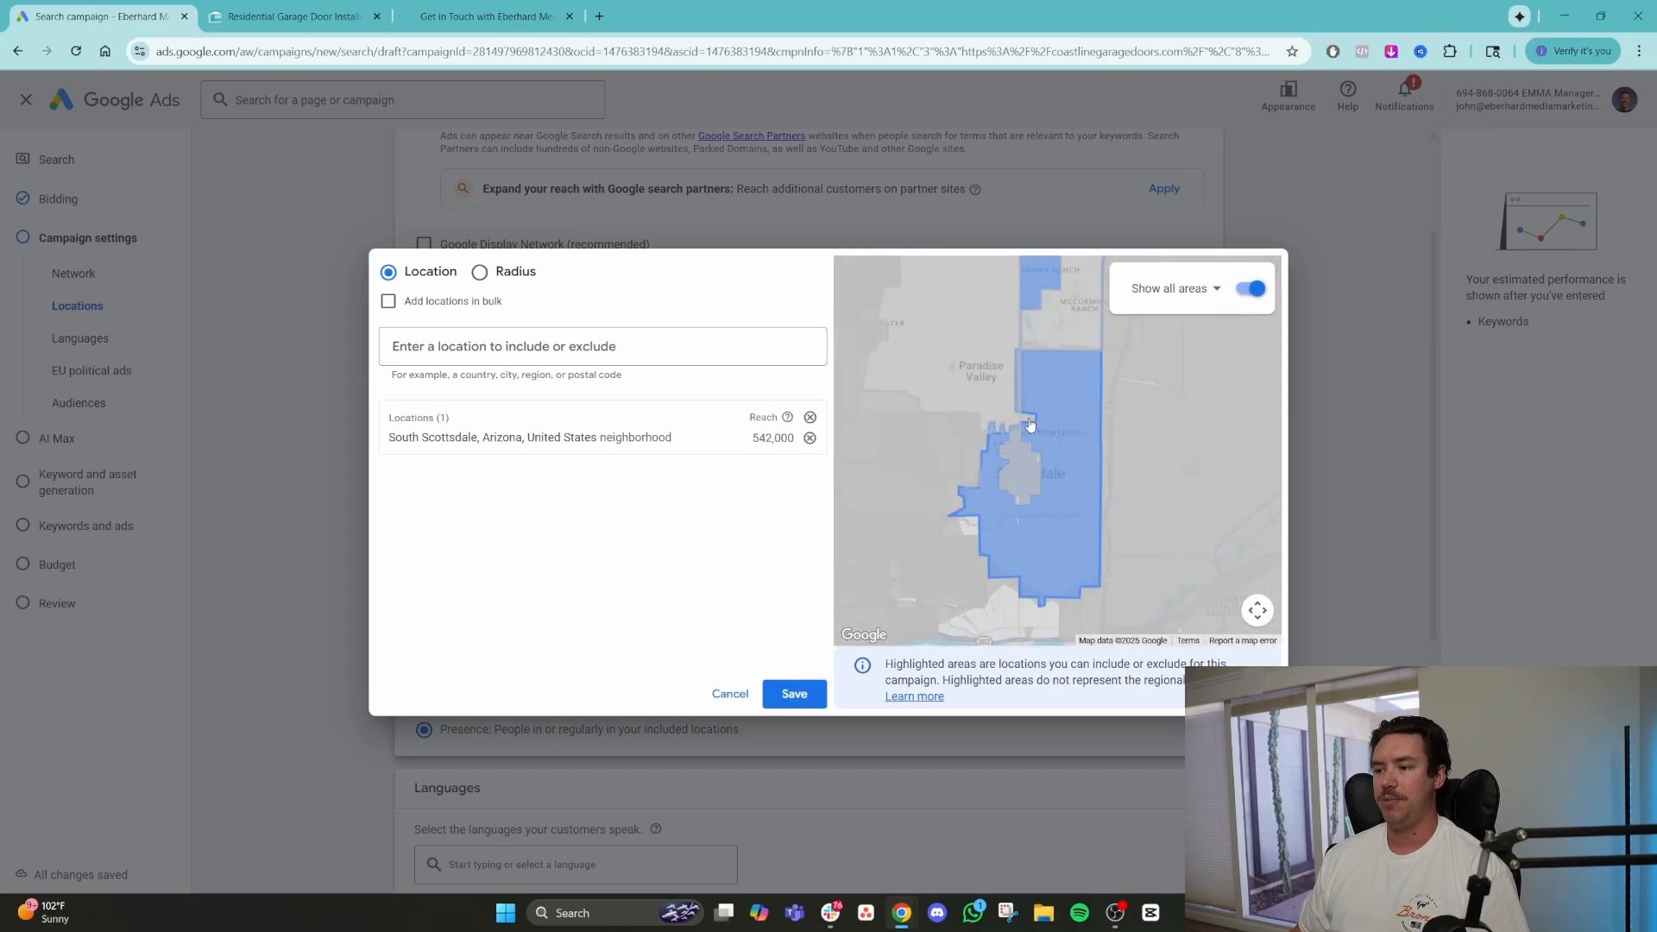
{"action": "scroll", "coordinate": [1034, 423], "scroll_direction": "down", "scroll_amount": 3}
{"action": "scroll", "coordinate": [1086, 431], "scroll_direction": "up", "scroll_amount": 1}
{"action": "scroll", "coordinate": [1096, 449], "scroll_direction": "up", "scroll_amount": 2}
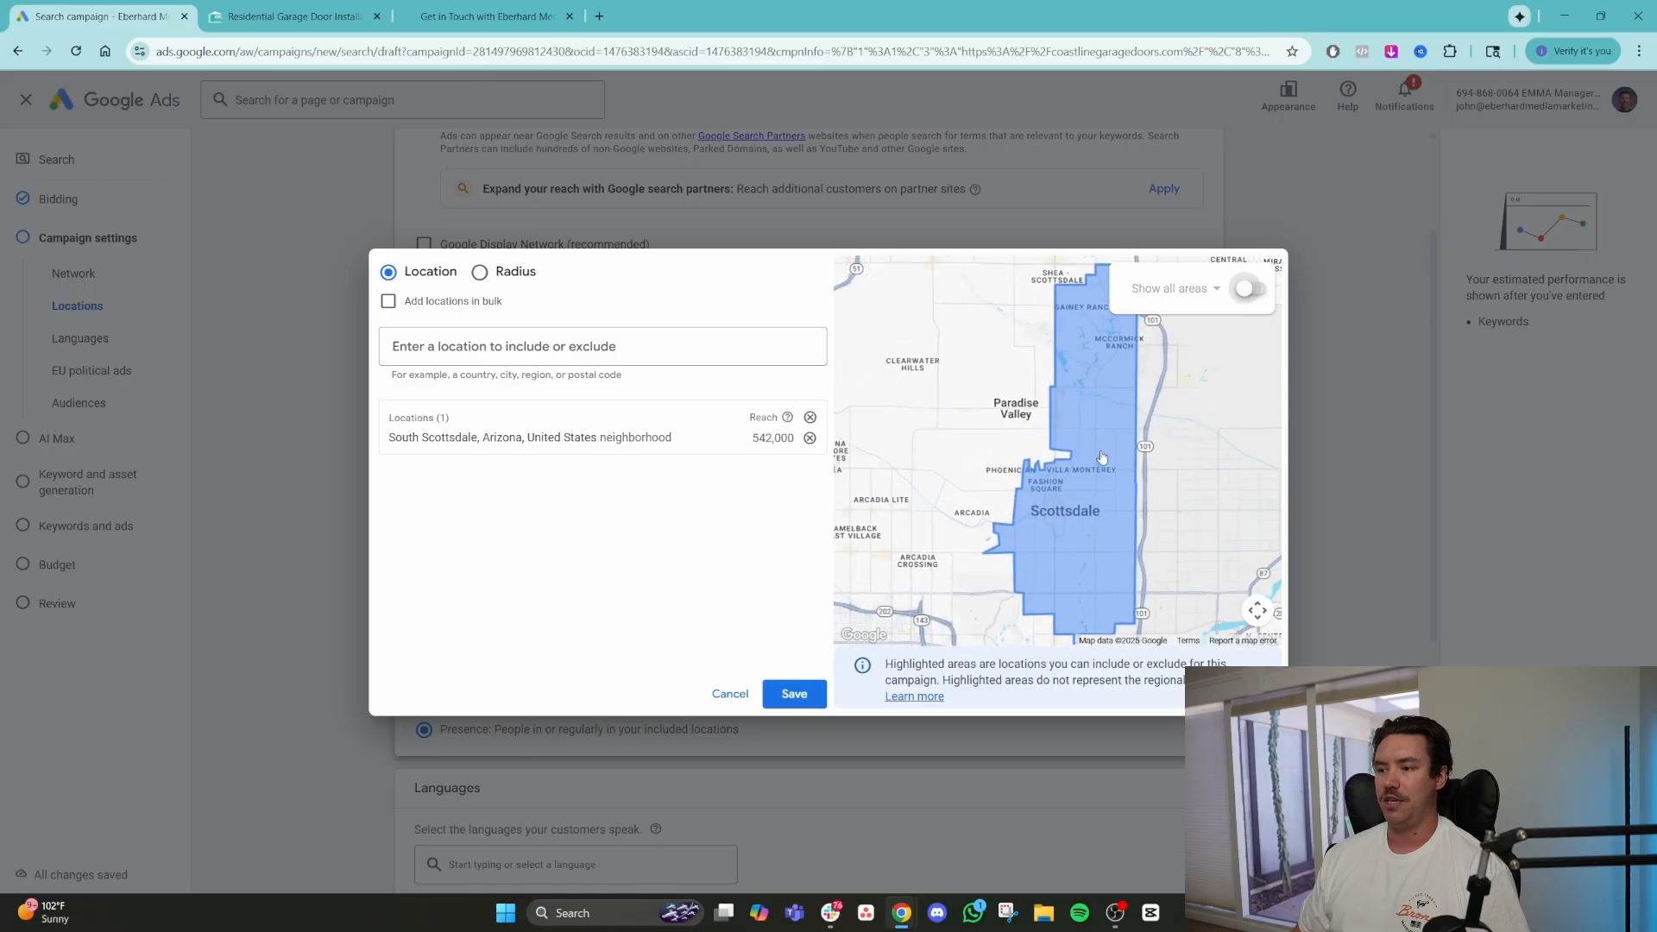
Include the Arcadia, Arizona neighborhood and postal code 85018 using the areas shown on the map.
{"action": "left_click", "coordinate": [1245, 291]}
{"action": "left_click", "coordinate": [995, 482]}
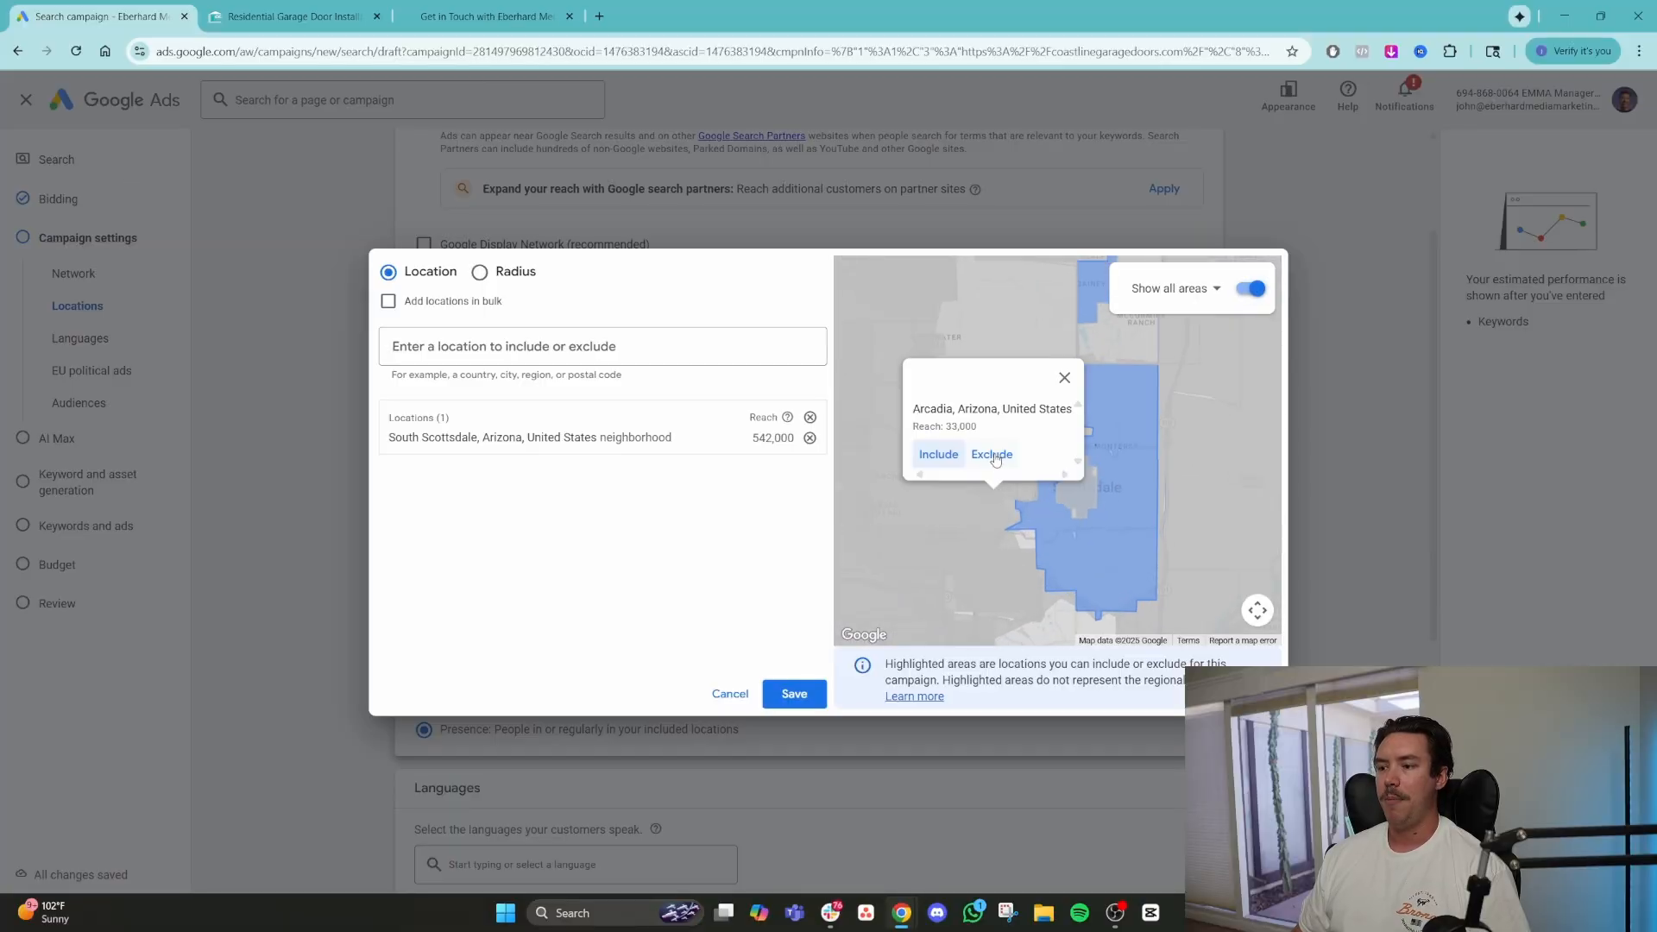
{"action": "left_click", "coordinate": [938, 454]}
{"action": "left_click", "coordinate": [1014, 442]}
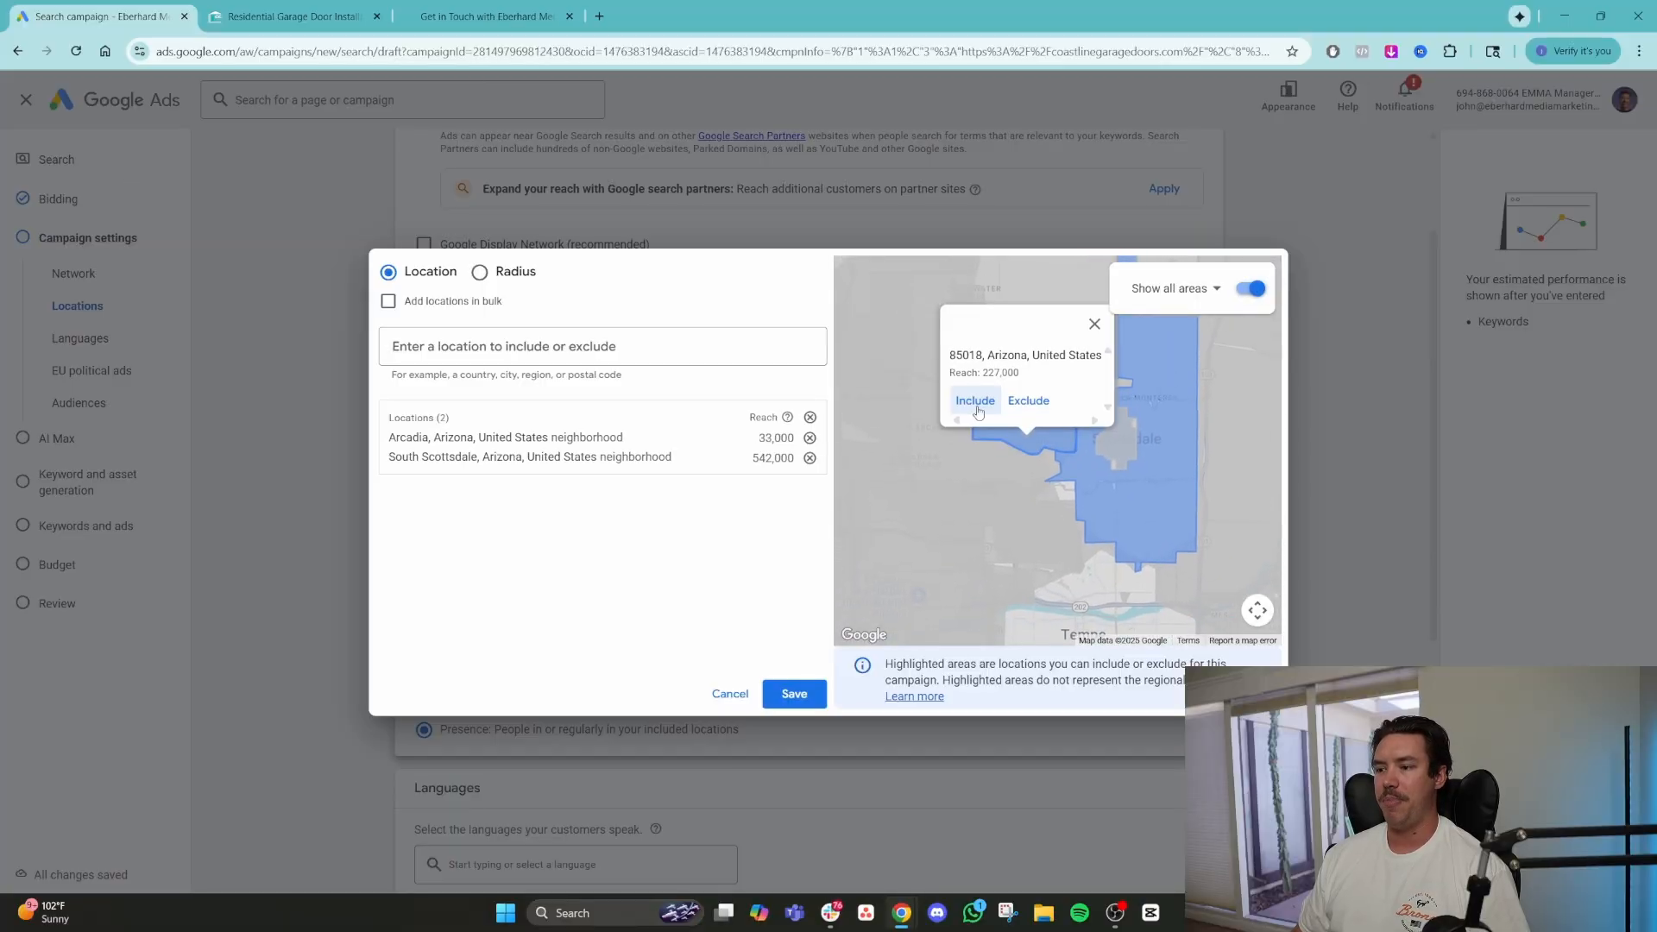
{"action": "left_click", "coordinate": [976, 401]}
{"action": "left_click", "coordinate": [1249, 289]}
{"action": "scroll", "coordinate": [1101, 442], "scroll_direction": "down", "scroll_amount": 3}
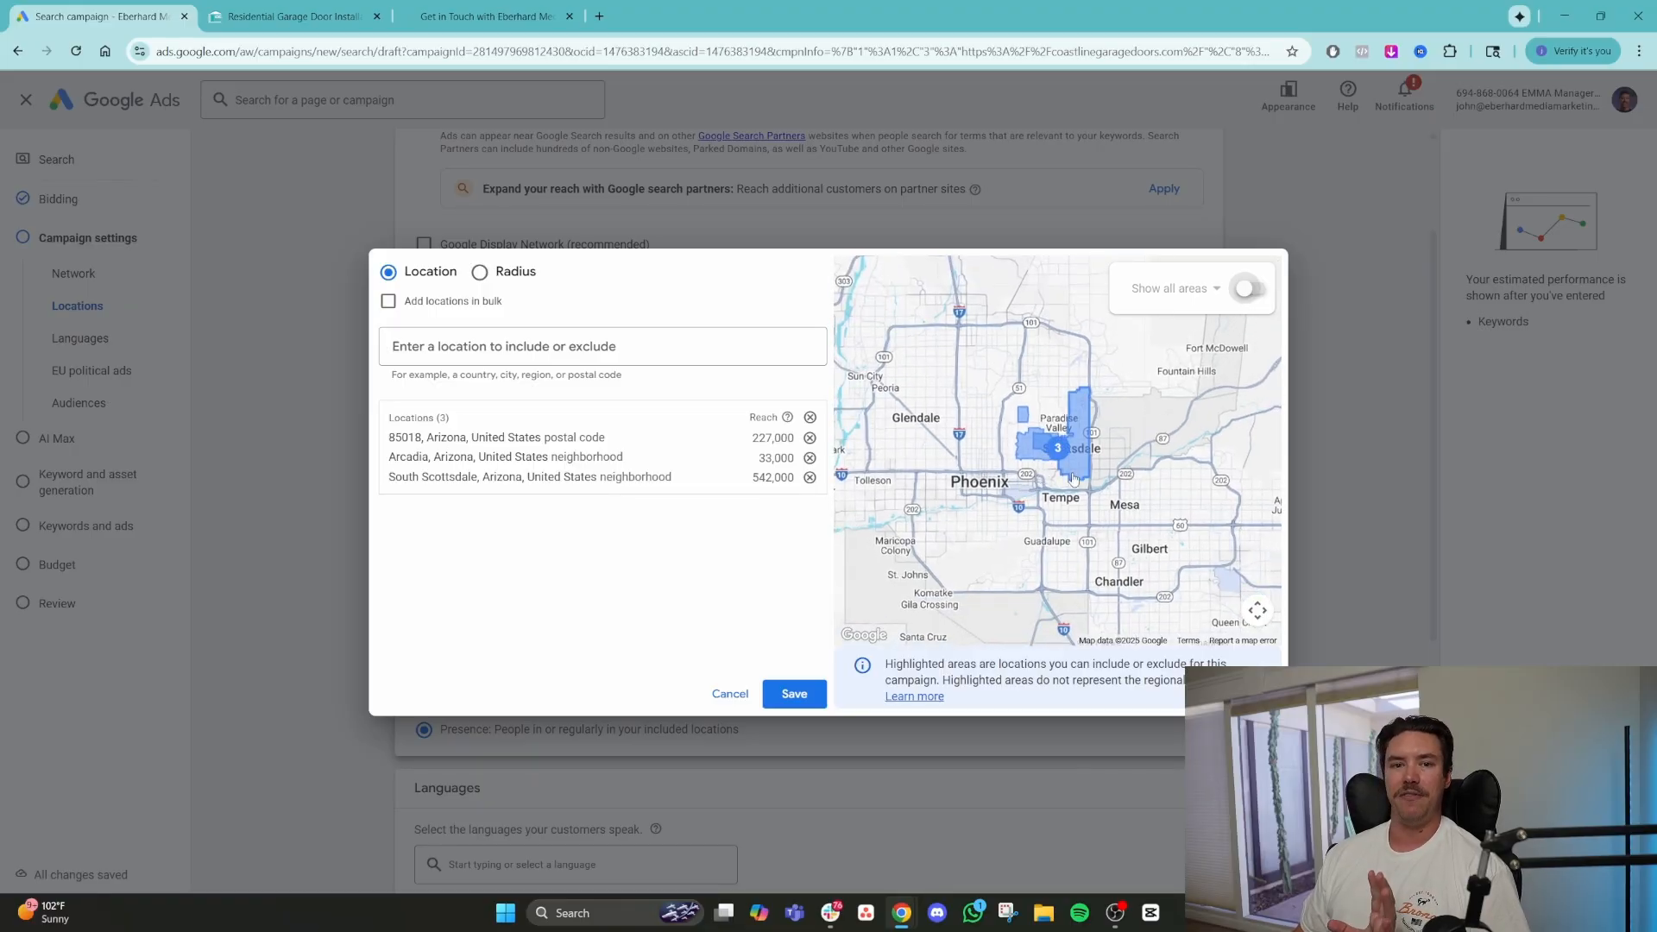
Exclude the country of Mexico from the campaign's locations.
{"action": "left_click", "coordinate": [691, 348]}
{"action": "type", "text": "mexico"}
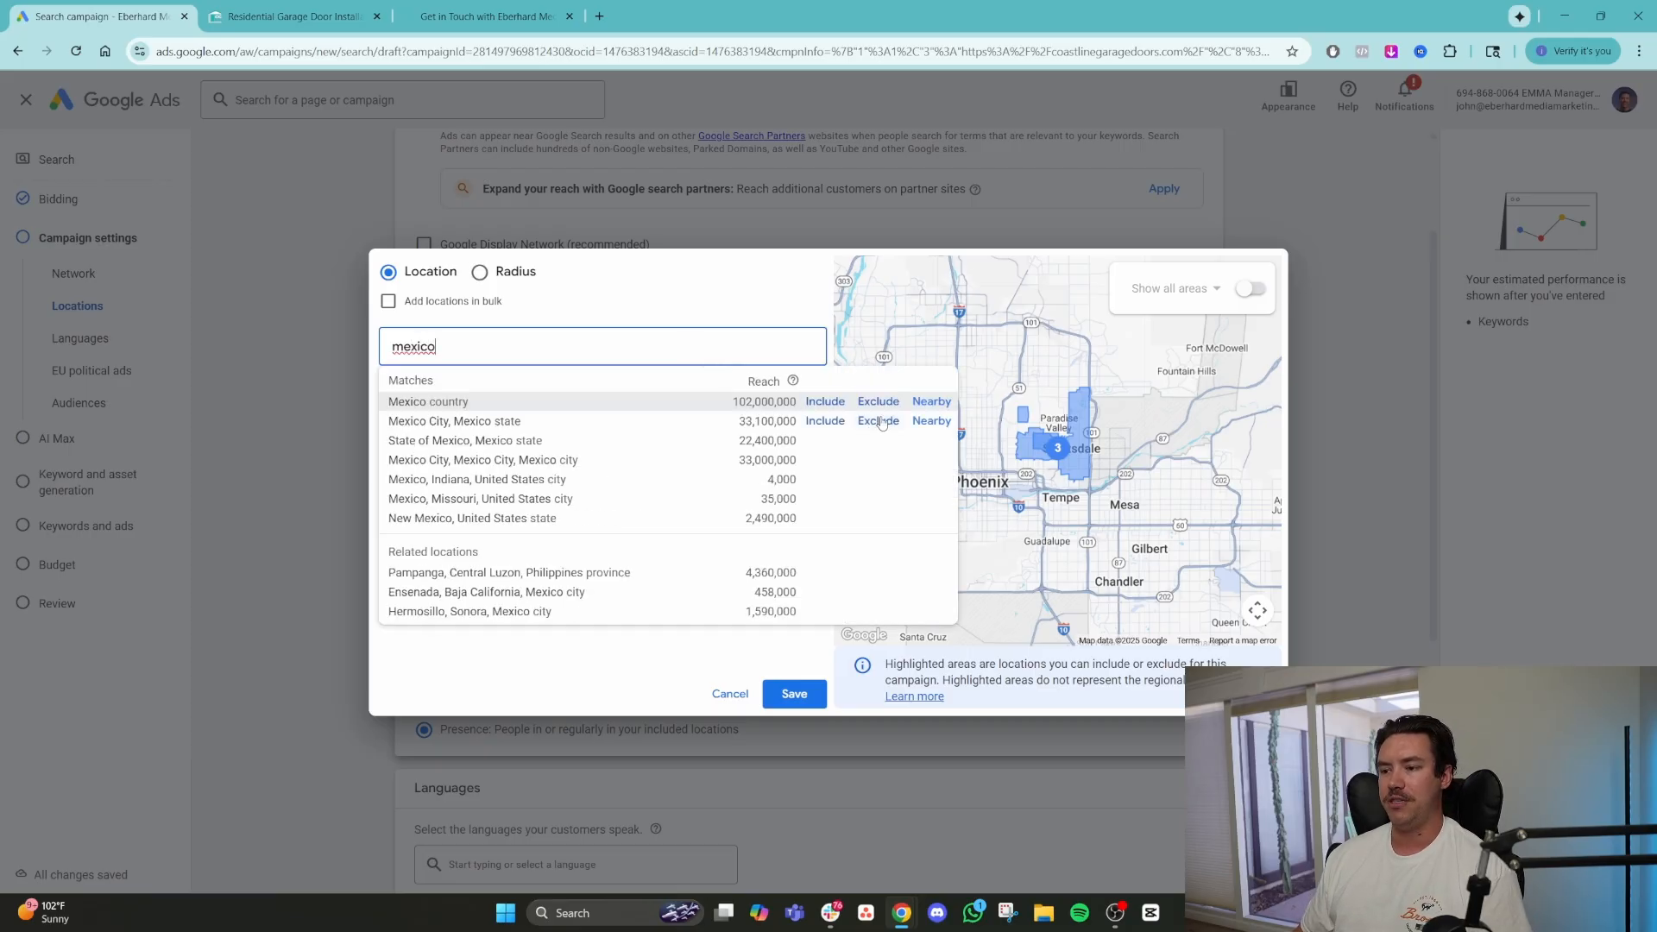
{"action": "left_click", "coordinate": [879, 402]}
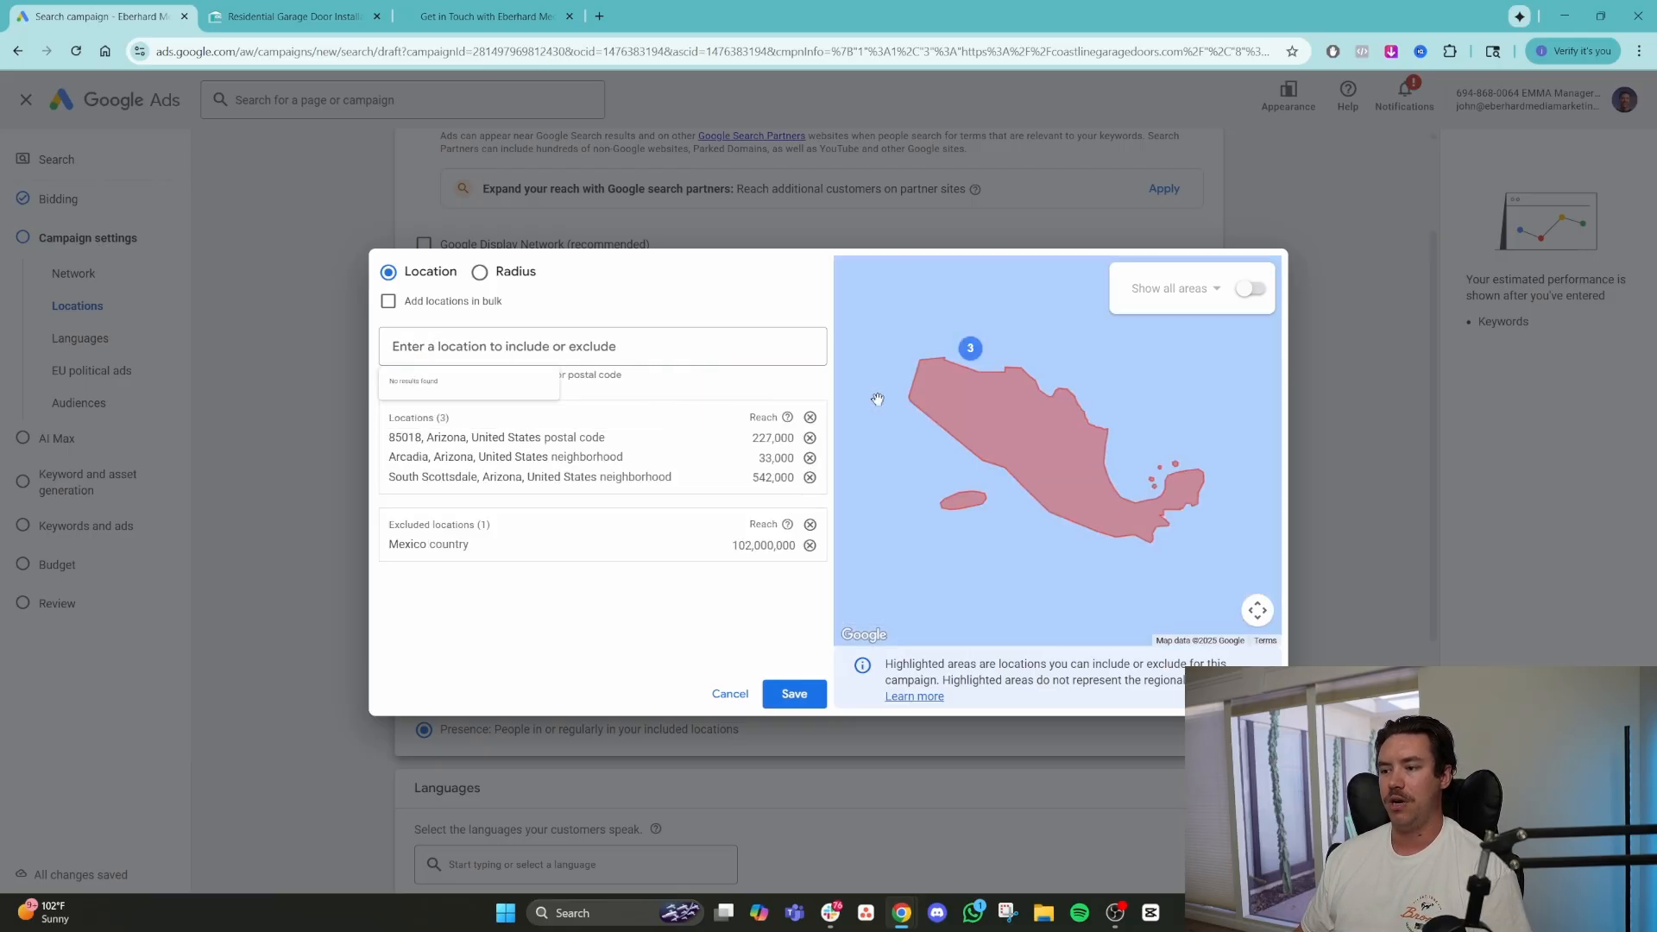
Exclude the countries of Canada and India from the campaign's locations.
{"action": "left_click", "coordinate": [600, 347]}
{"action": "type", "text": "canada"}
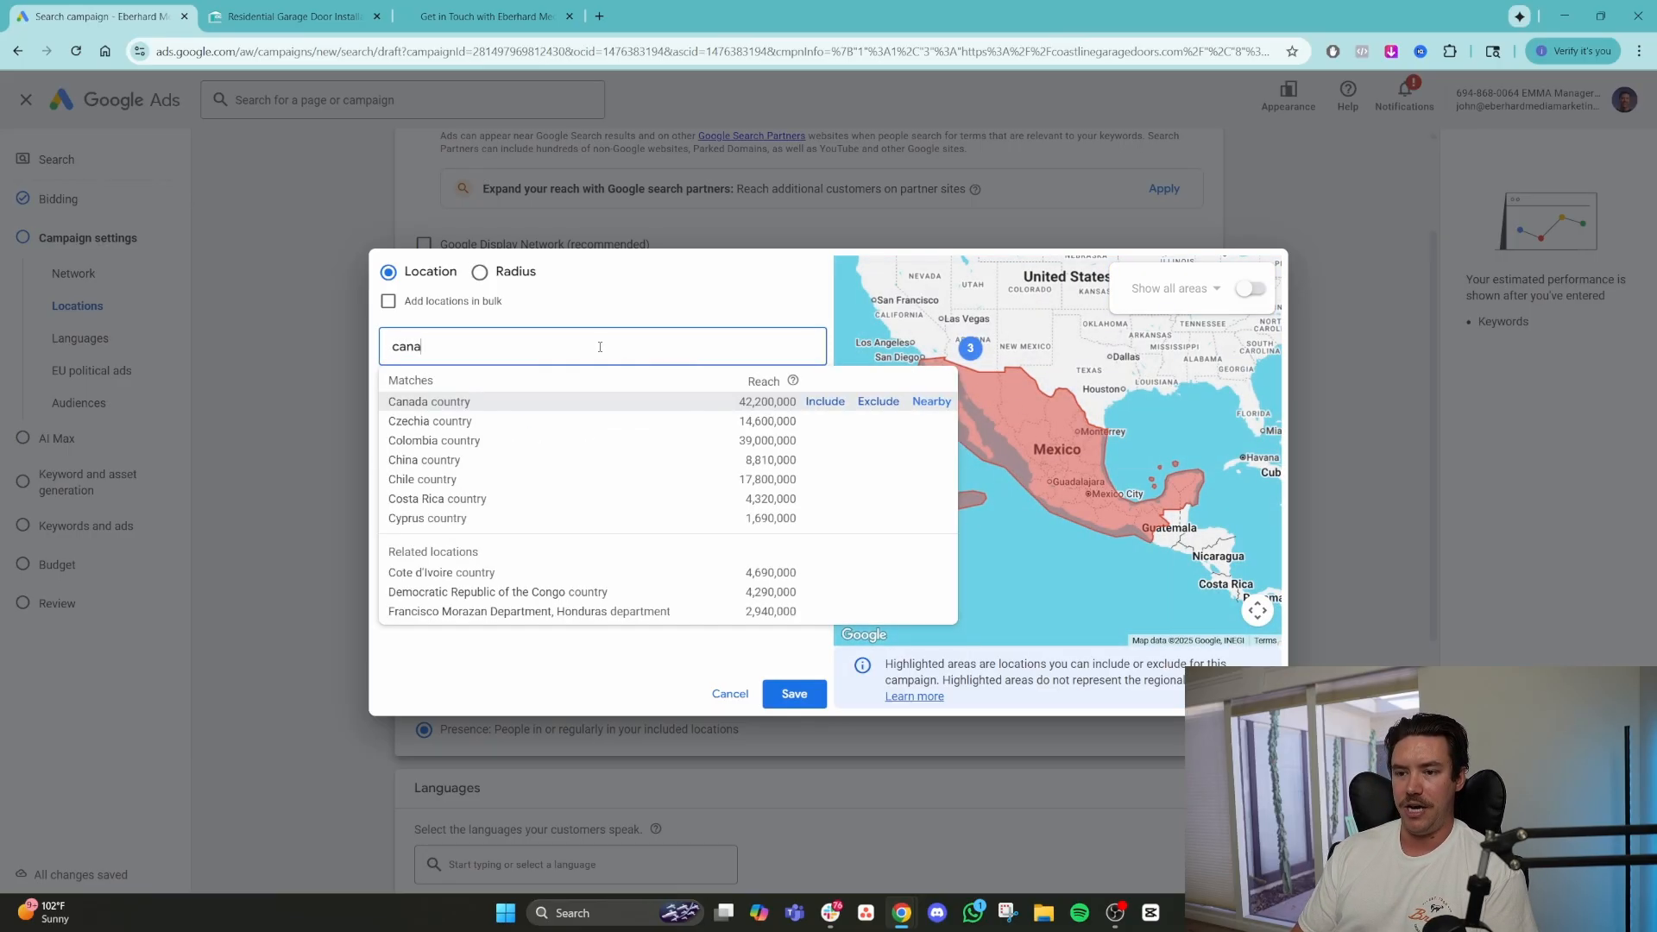
{"action": "left_click", "coordinate": [879, 403]}
{"action": "left_click", "coordinate": [620, 338]}
{"action": "type", "text": "india"}
{"action": "left_click", "coordinate": [878, 401]}
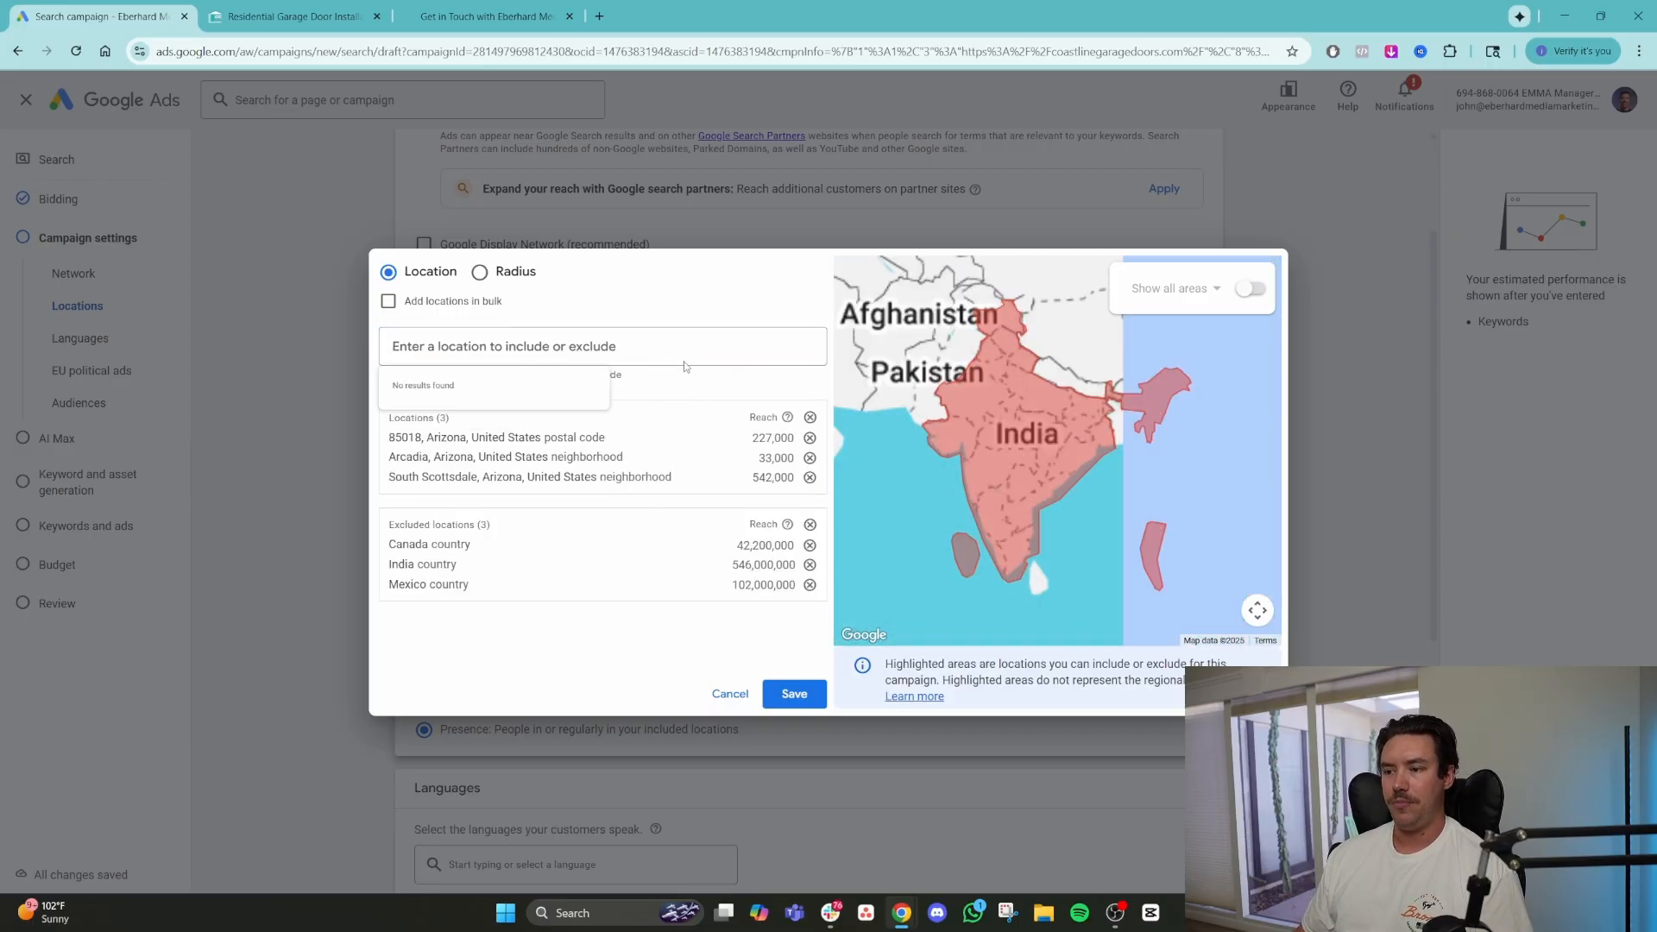
Exclude the countries of Pakistan and China from the campaign's locations.
{"action": "left_click", "coordinate": [684, 341]}
{"action": "type", "text": "pakist"}
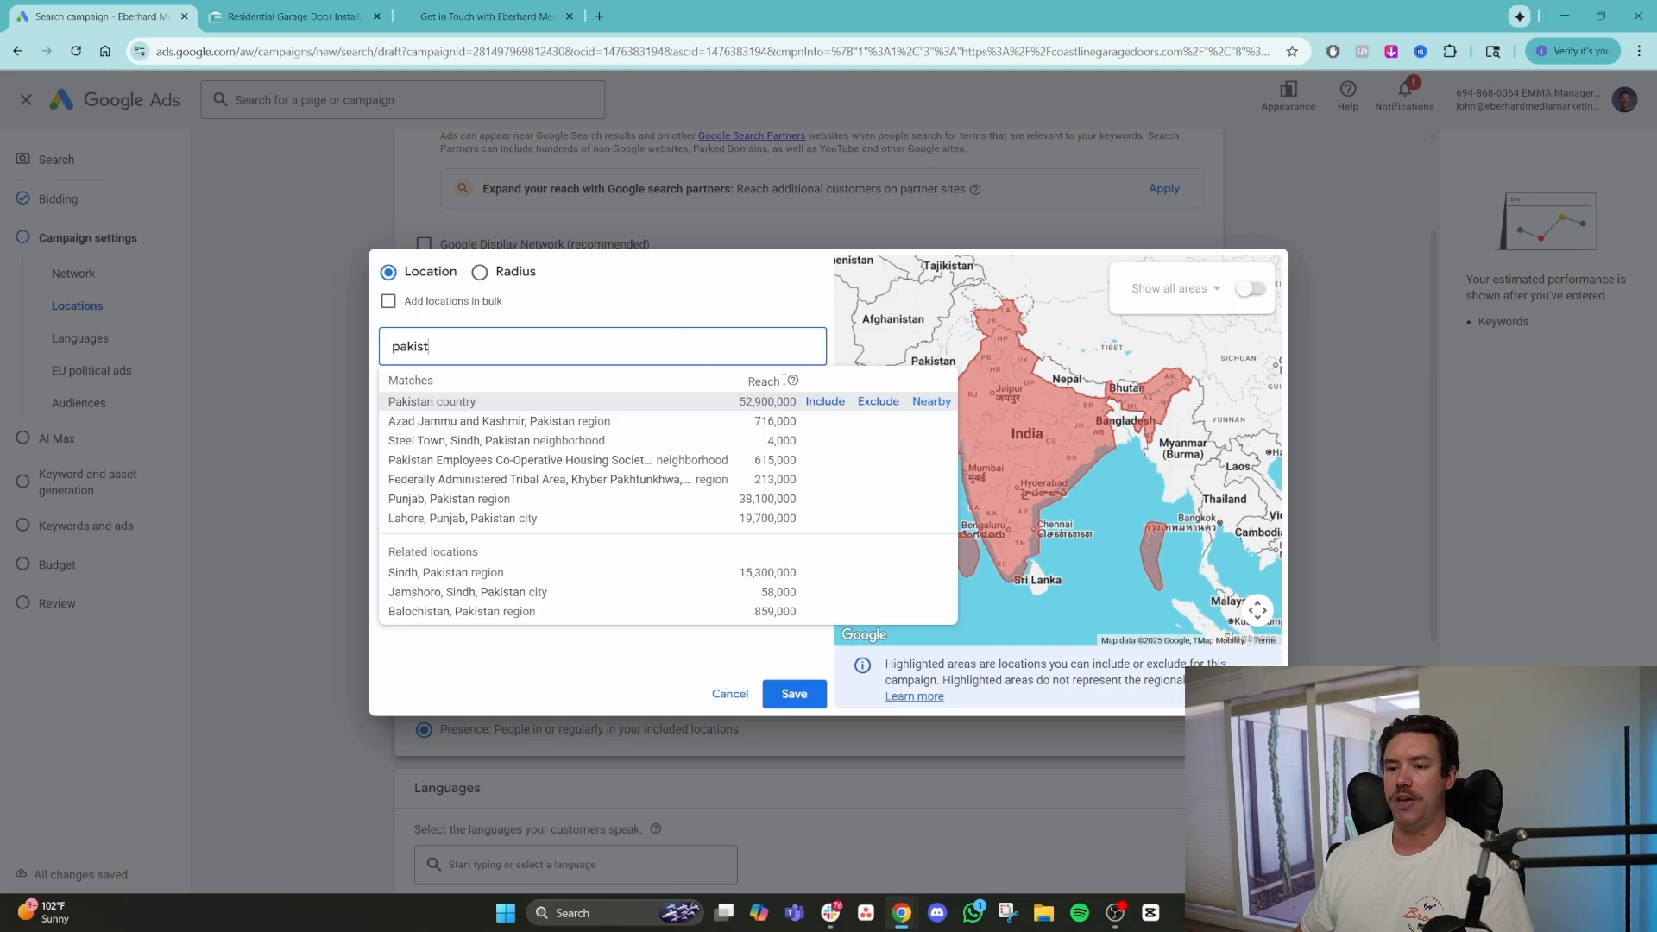
{"action": "left_click", "coordinate": [878, 402]}
{"action": "type", "text": "china"}
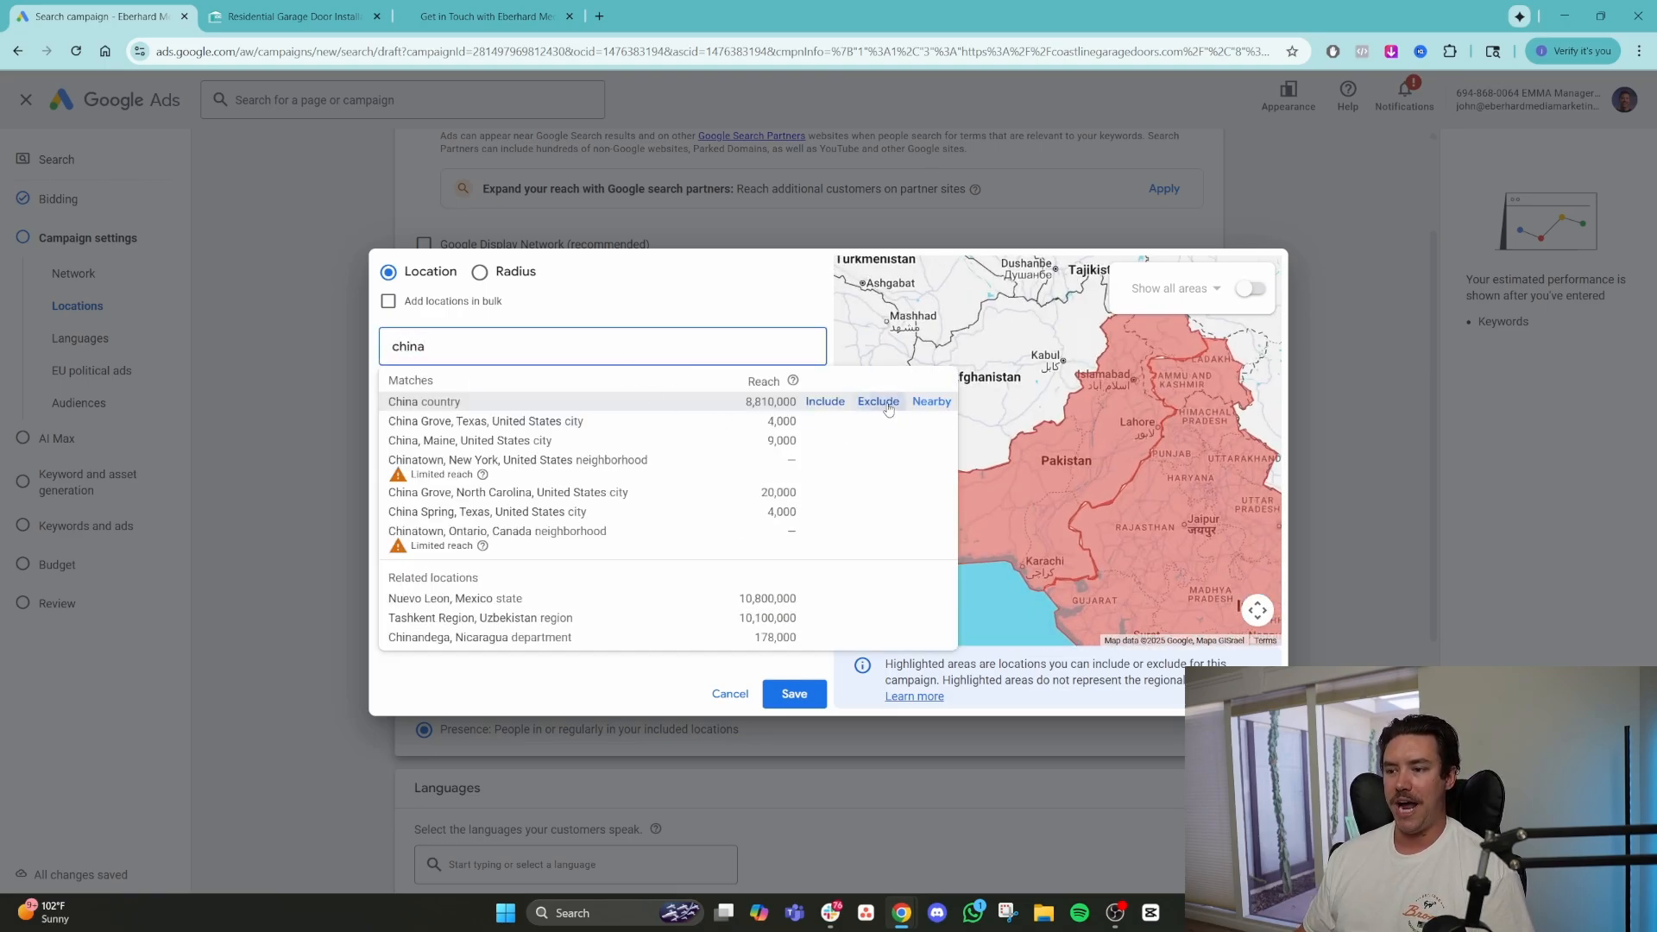
{"action": "left_click", "coordinate": [879, 402]}
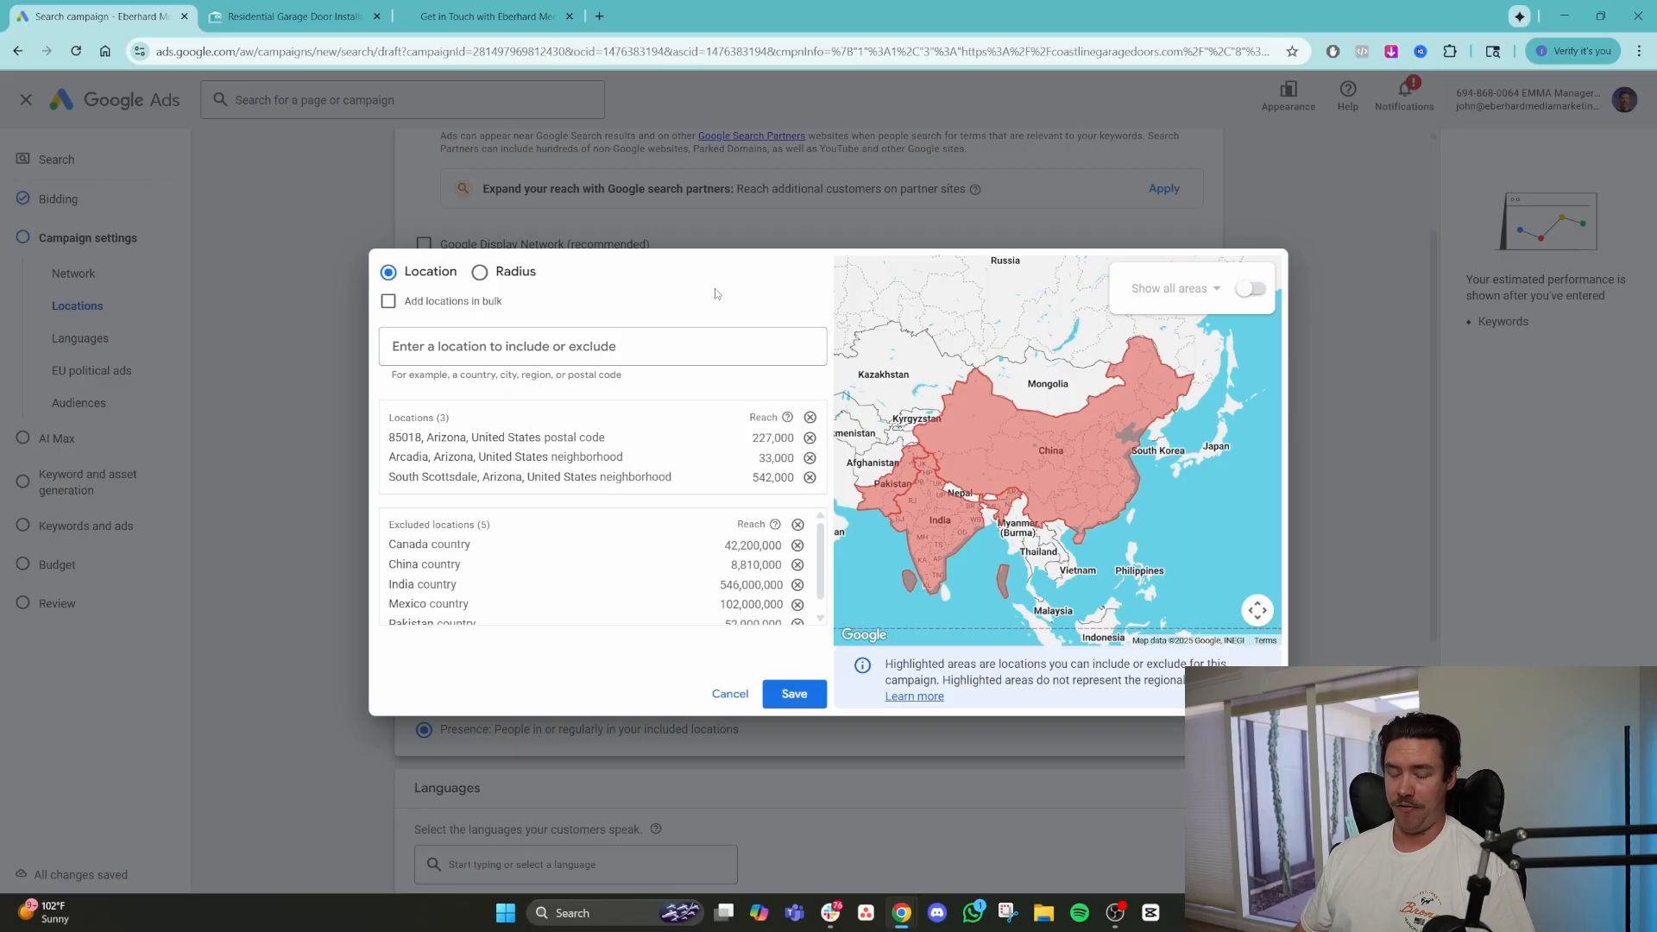
Check the targeted Phoenix area against the excluded countries on the map and save the location selection.
{"action": "left_click_drag", "start_coordinate": [973, 557], "coordinate": [1243, 528]}
{"action": "left_click_drag", "start_coordinate": [863, 488], "coordinate": [1078, 499]}
{"action": "left_click_drag", "start_coordinate": [945, 496], "coordinate": [1234, 505]}
{"action": "left_click_drag", "start_coordinate": [876, 491], "coordinate": [1095, 497]}
{"action": "scroll", "coordinate": [1098, 488], "scroll_direction": "up", "scroll_amount": 3}
{"action": "scroll", "coordinate": [980, 392], "scroll_direction": "up", "scroll_amount": 3}
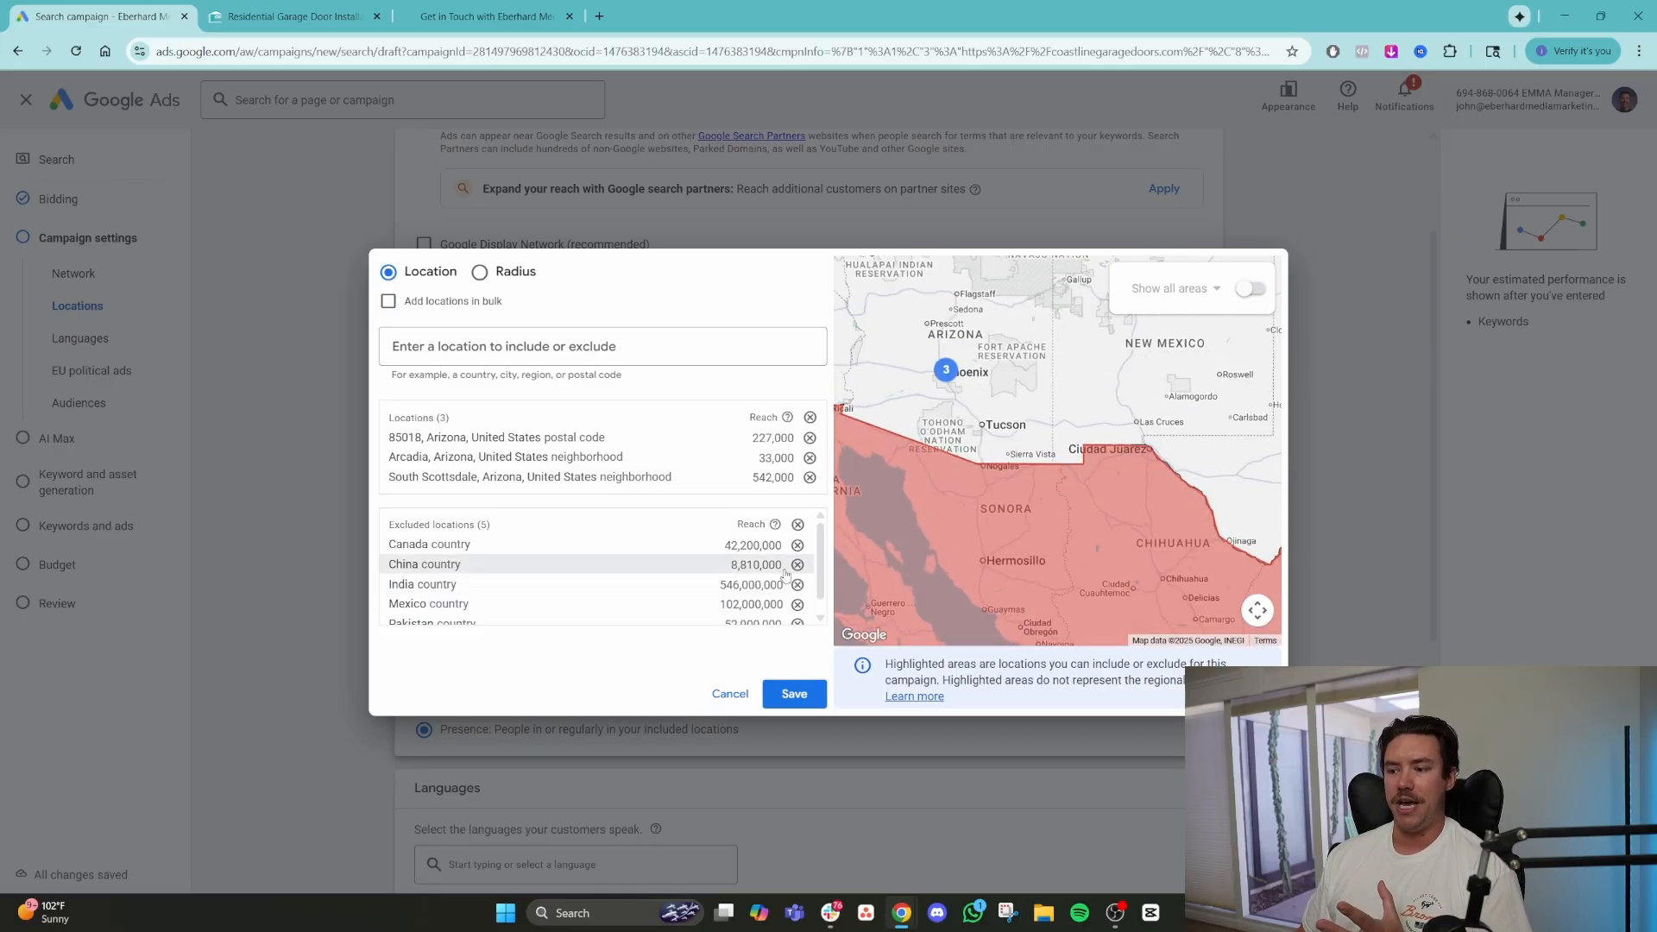
{"action": "left_click", "coordinate": [788, 695]}
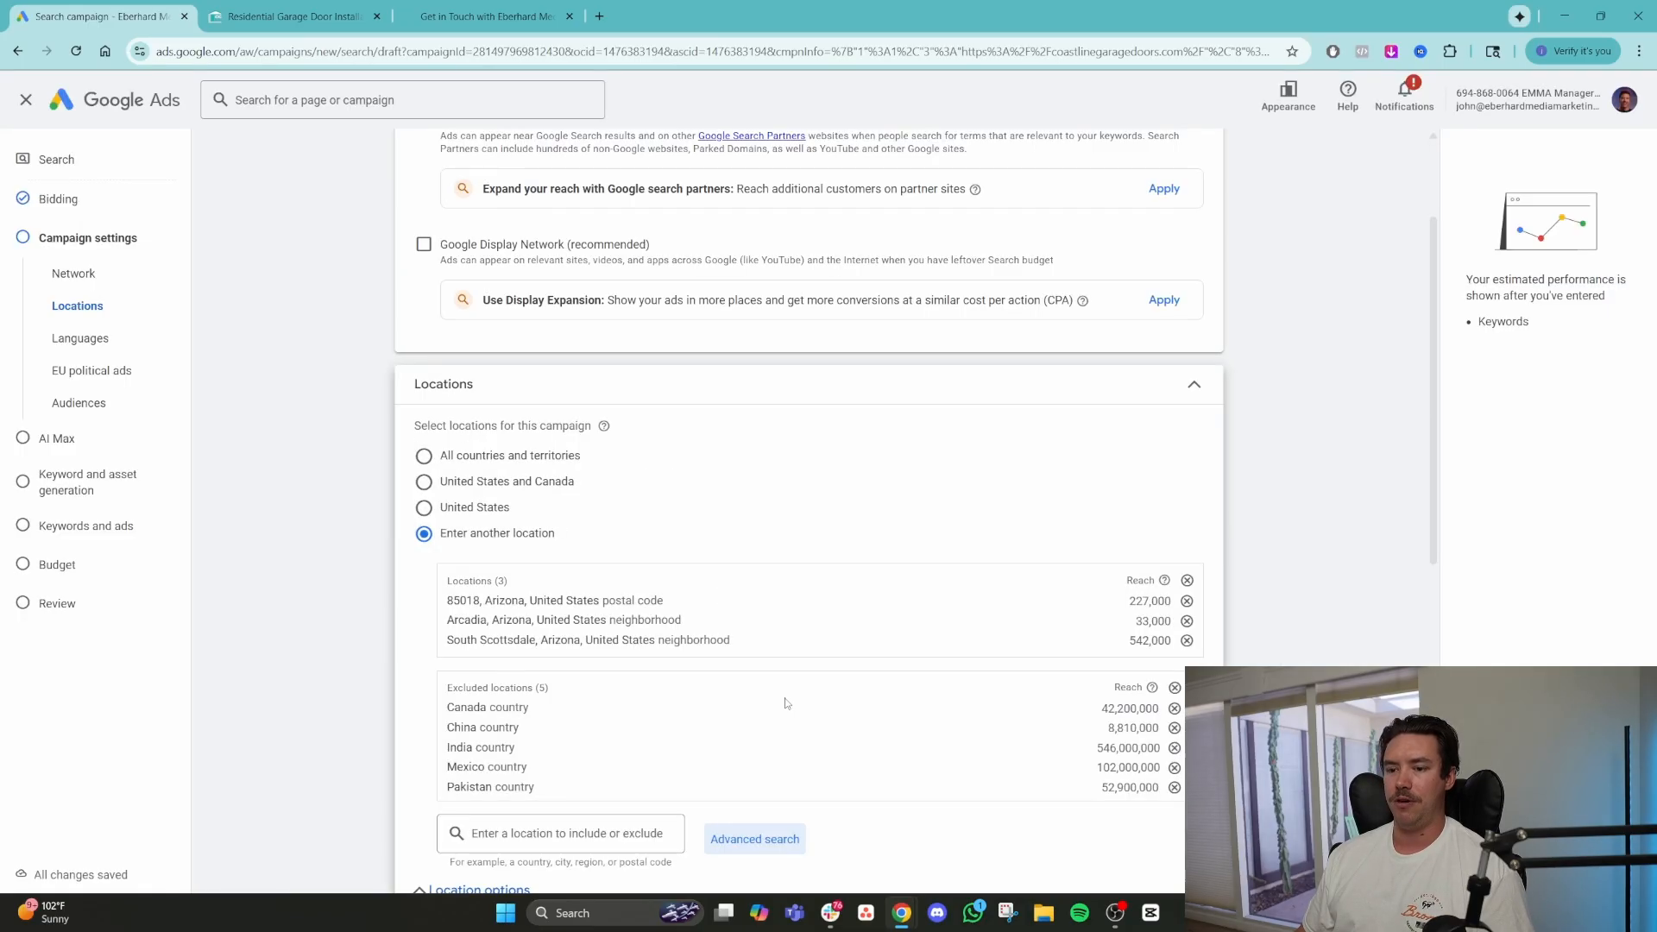
Declare that the campaign doesn't have EU political ads and show the ad schedule among the additional campaign settings.
{"action": "scroll", "coordinate": [777, 691], "scroll_direction": "down", "scroll_amount": 8}
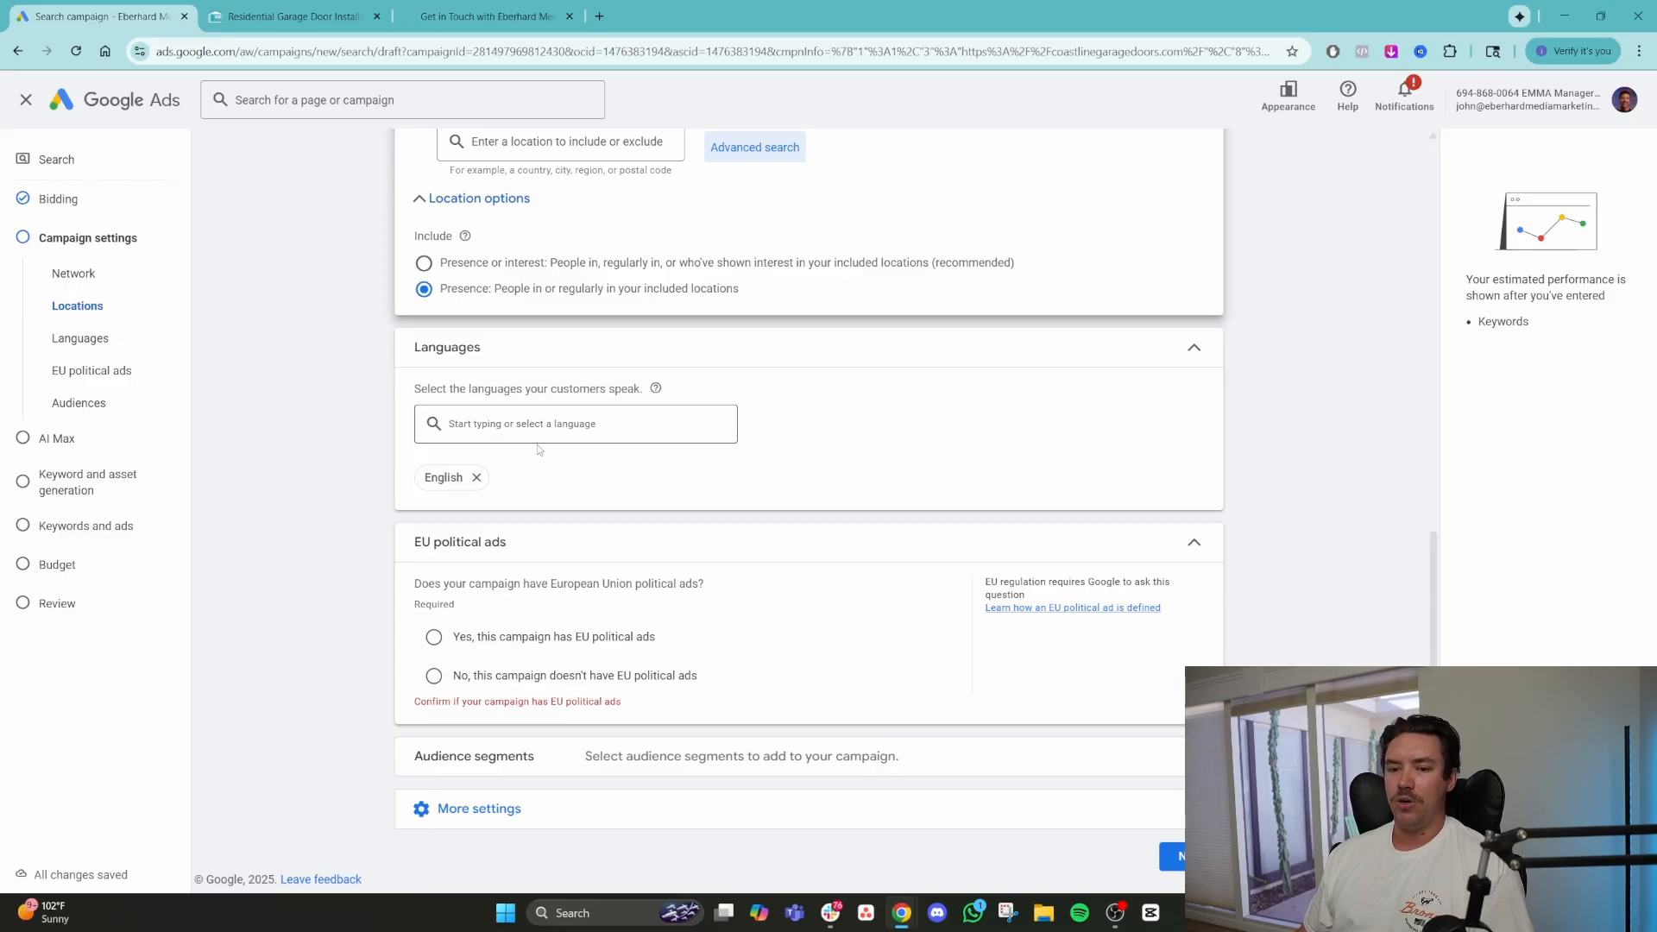
{"action": "left_click", "coordinate": [547, 682]}
{"action": "left_click", "coordinate": [818, 810]}
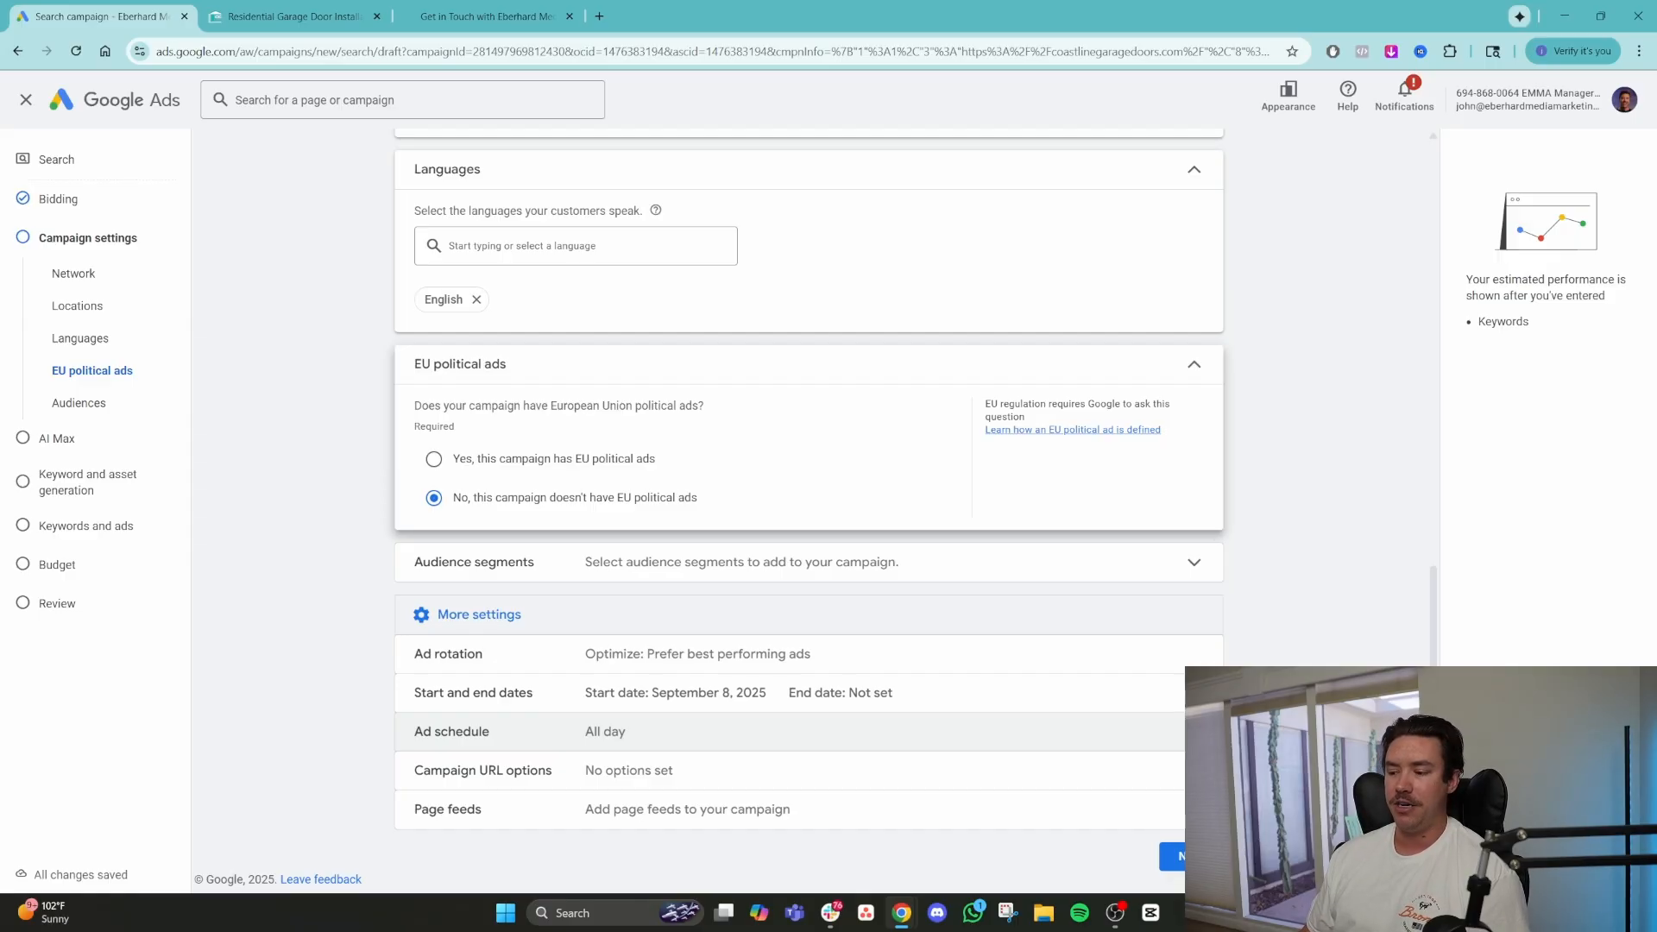
{"action": "left_click", "coordinate": [919, 731]}
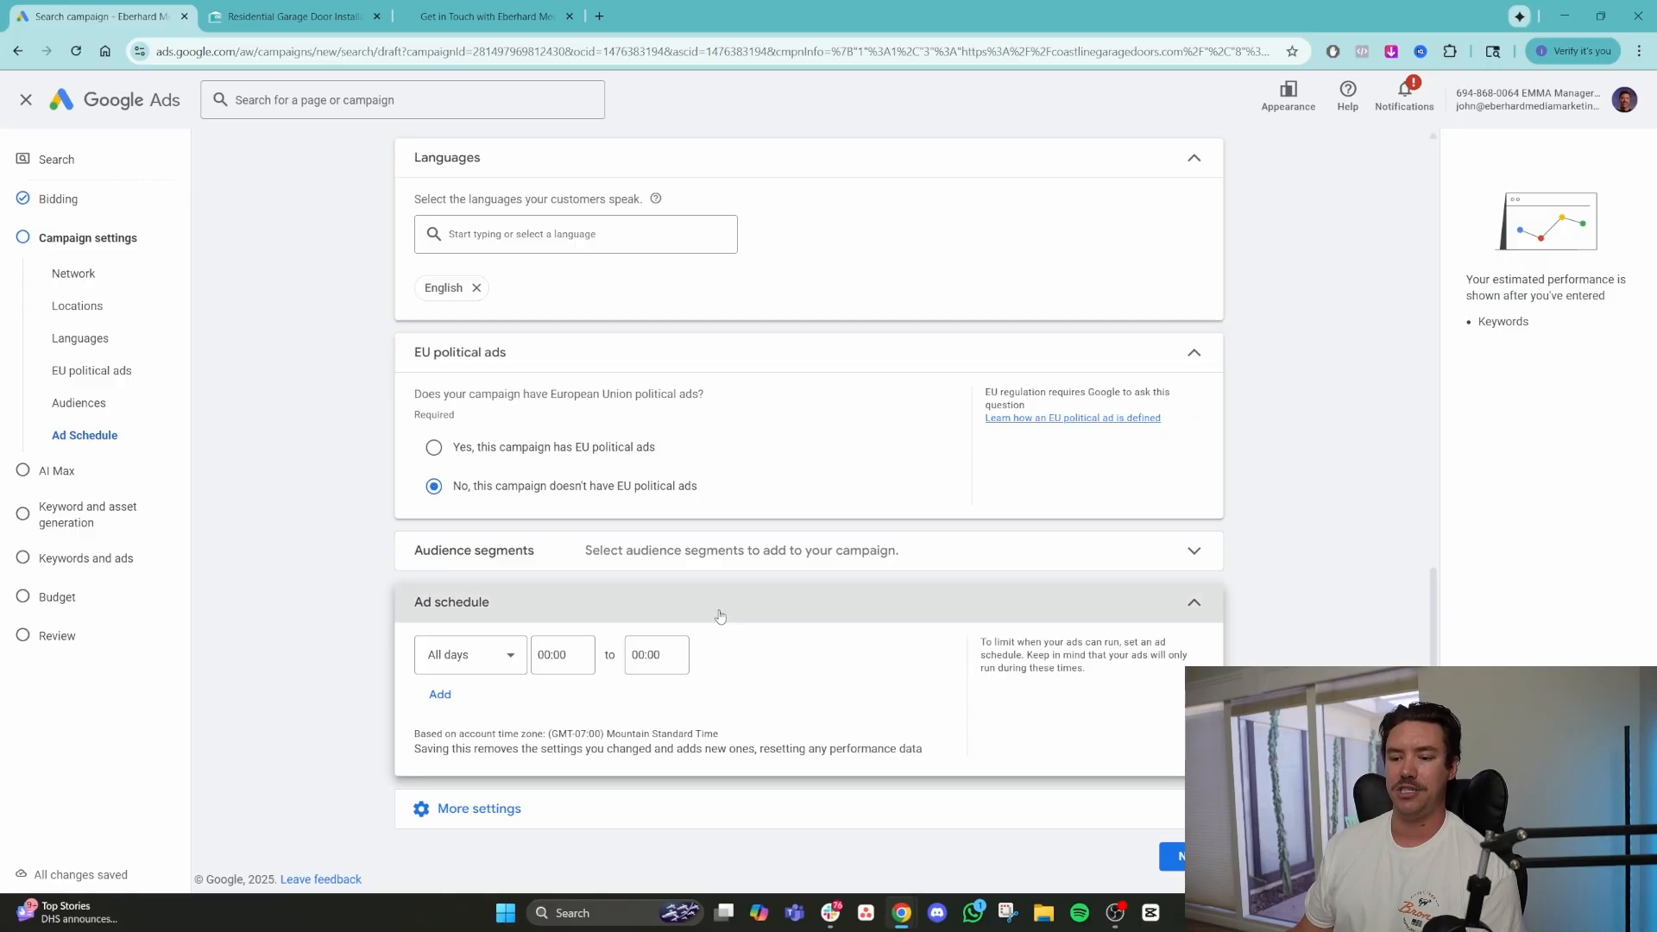
{"action": "left_click", "coordinate": [843, 820]}
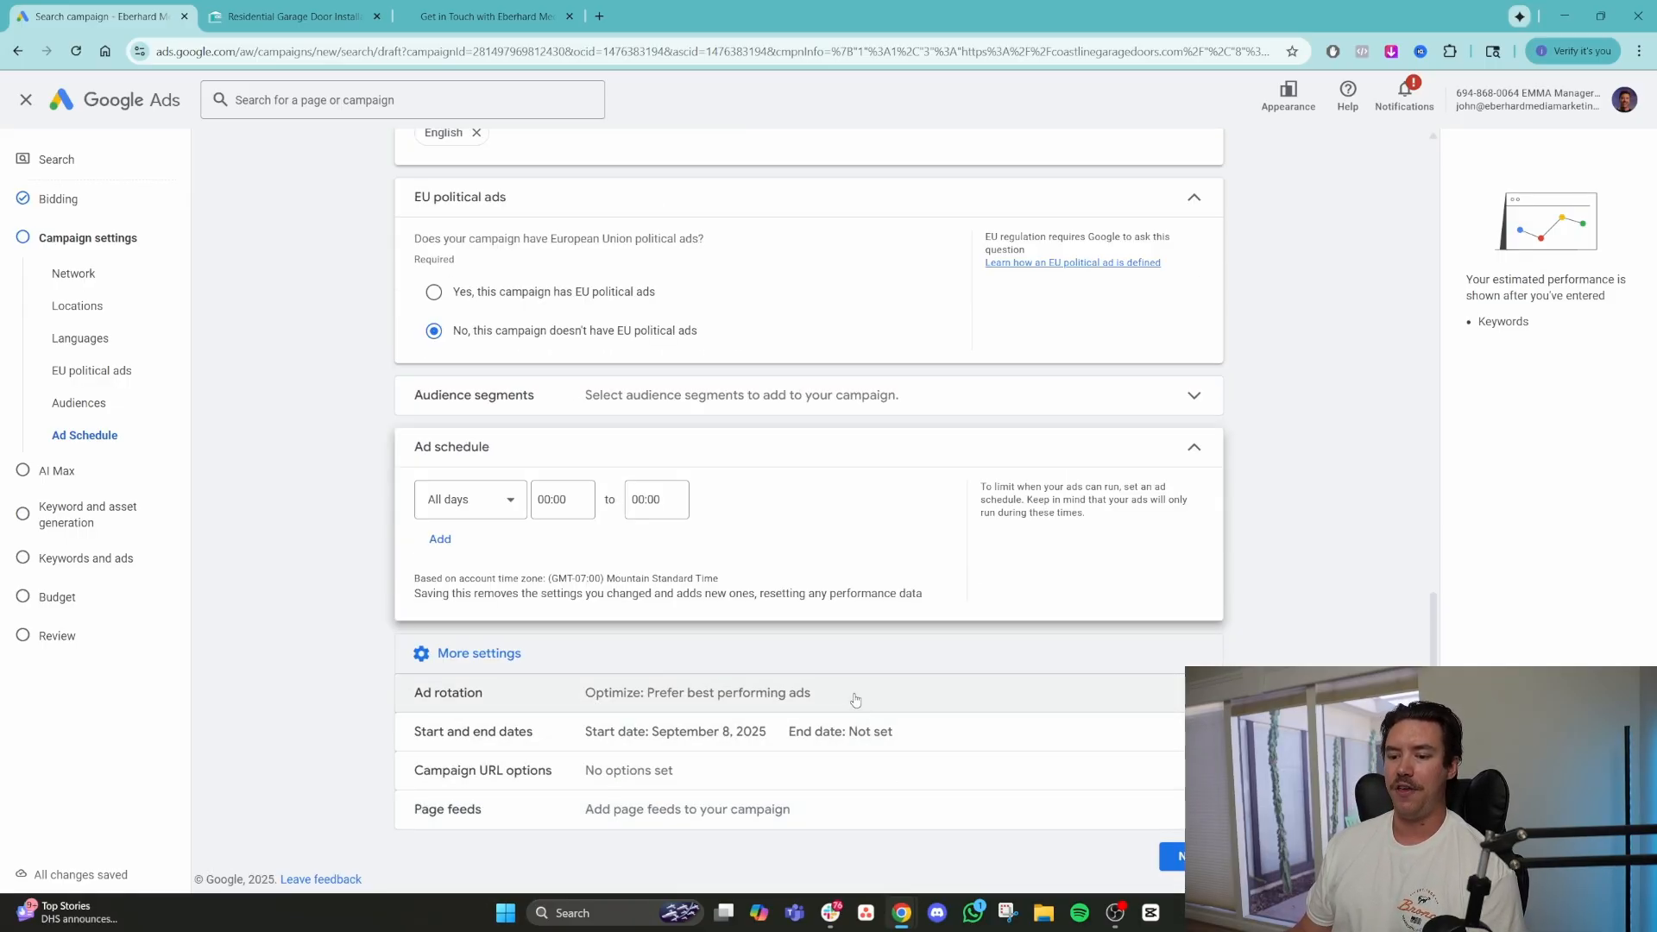
Continue to the AI Max stage and check its Asset Optimization options.
{"action": "left_click", "coordinate": [1174, 856]}
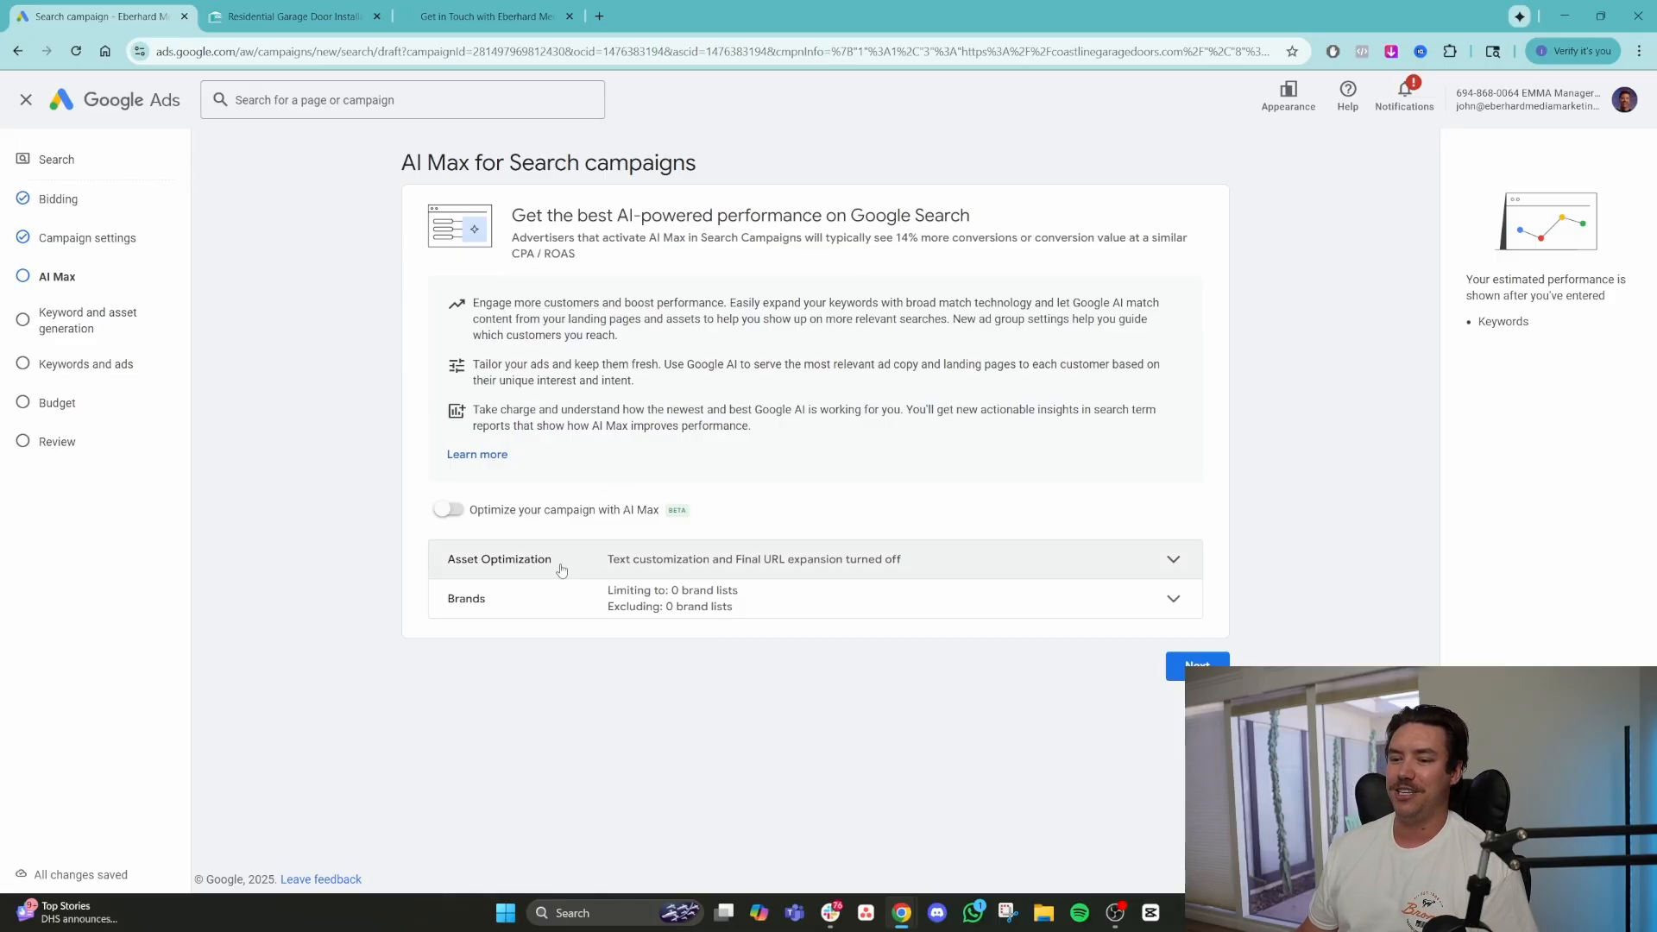
{"action": "left_click", "coordinate": [1035, 574]}
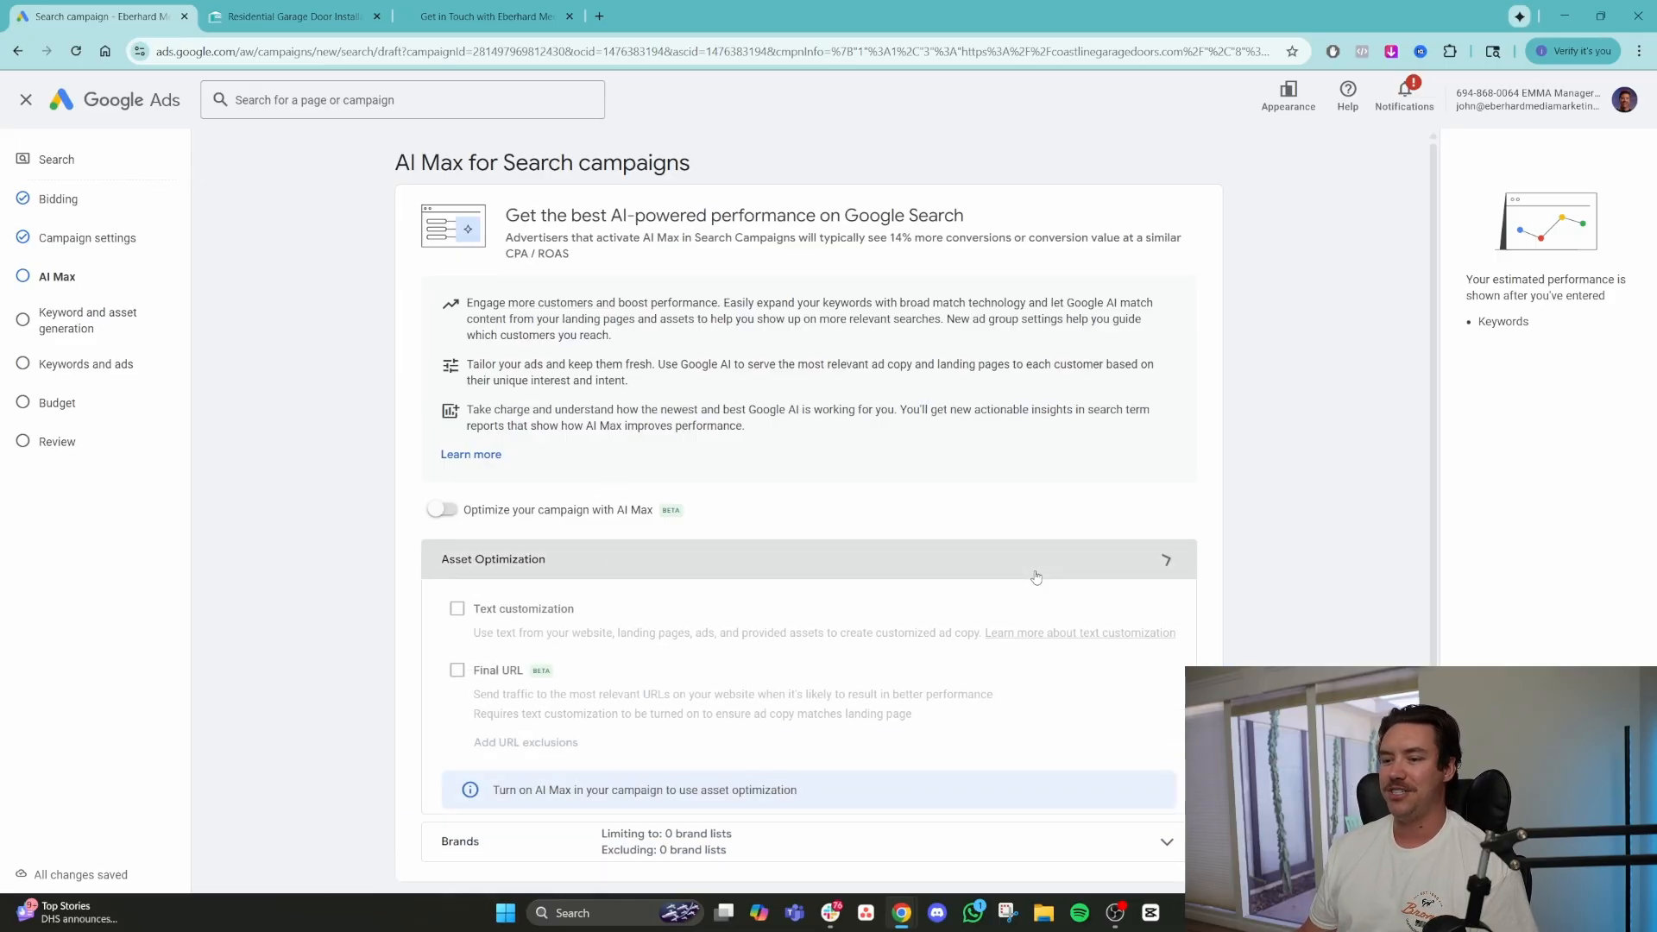
{"action": "left_click", "coordinate": [1096, 575]}
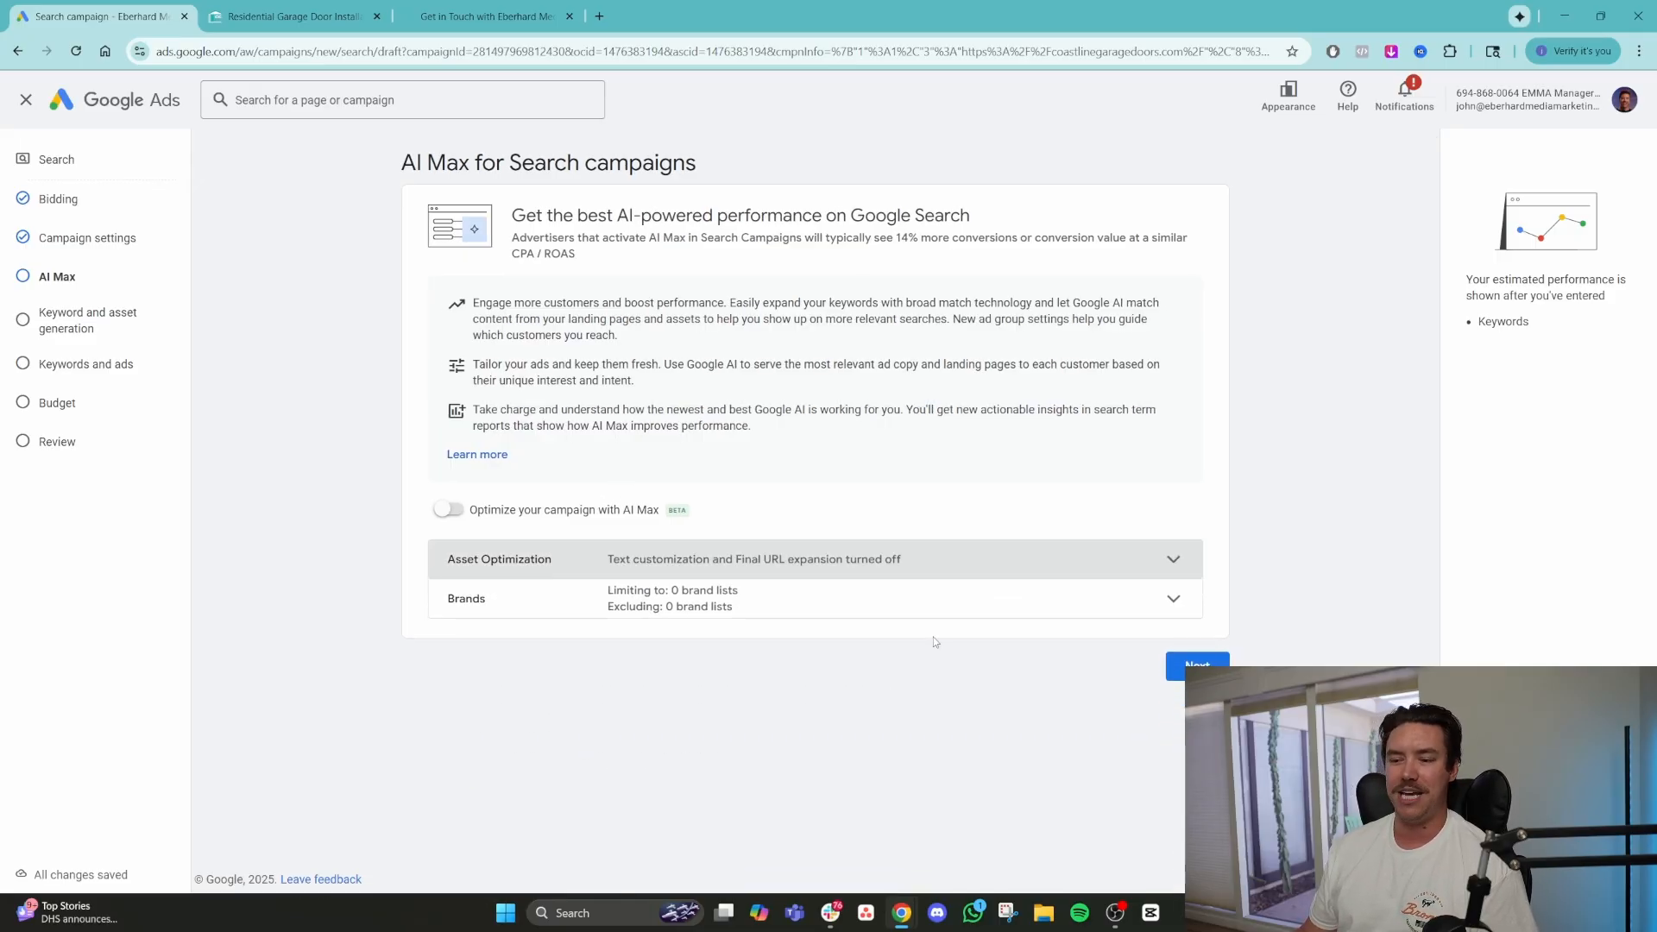
Skip AI keyword and asset generation and close the Ads Advisor chat.
{"action": "left_click", "coordinate": [1176, 666]}
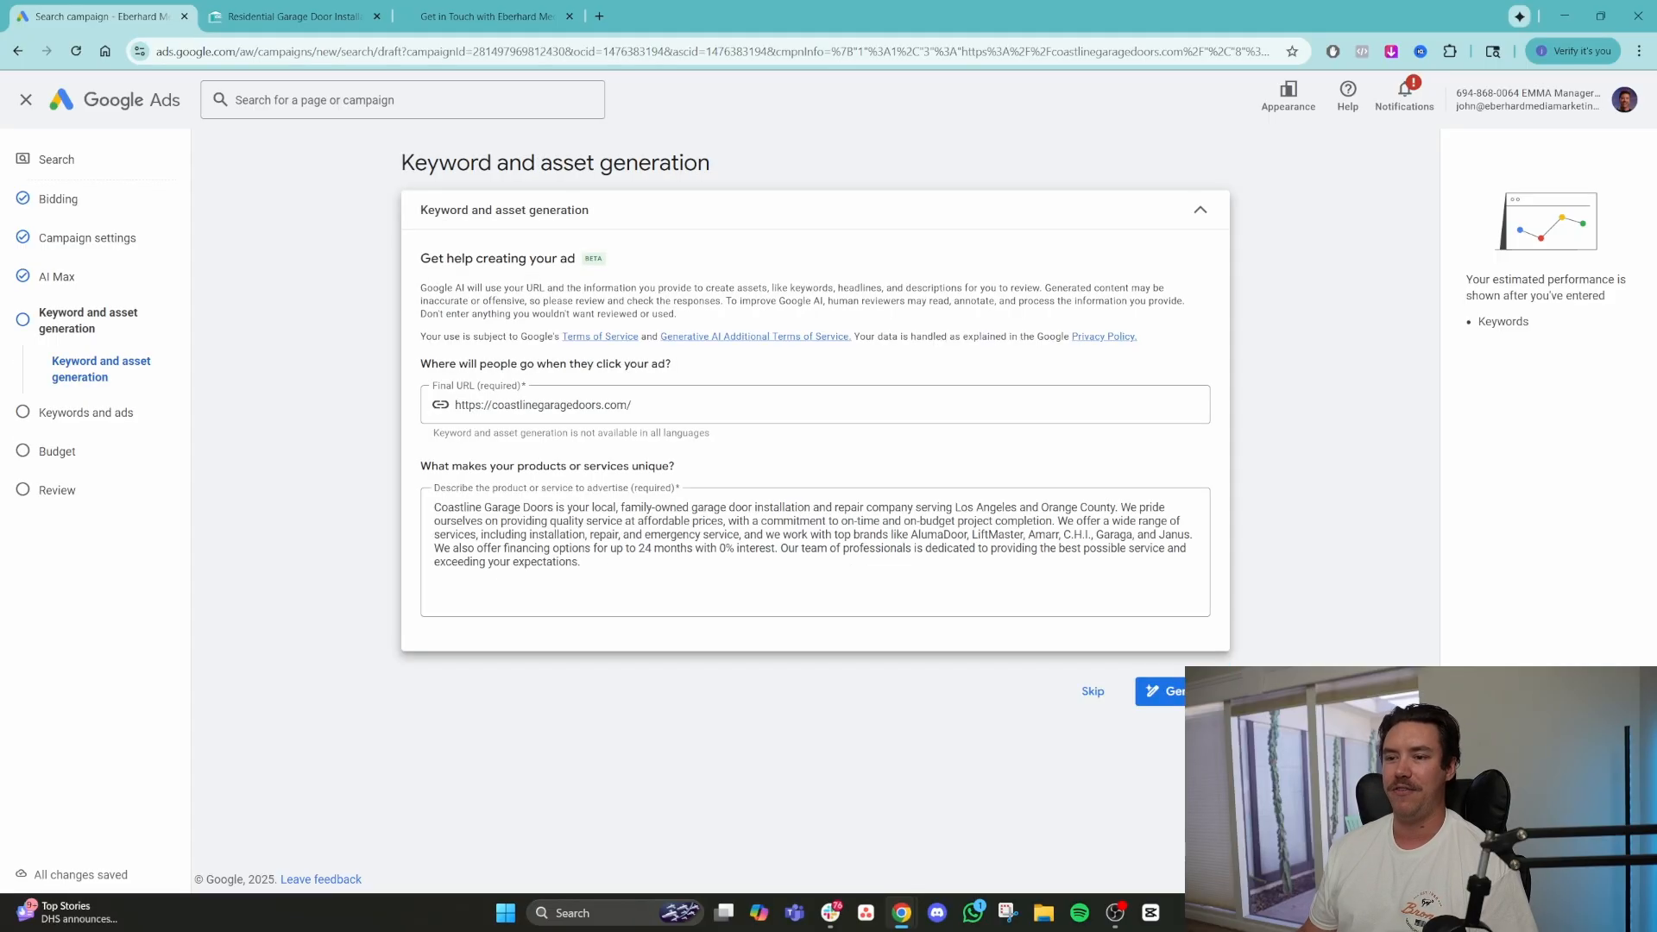
{"action": "left_click", "coordinate": [1091, 692]}
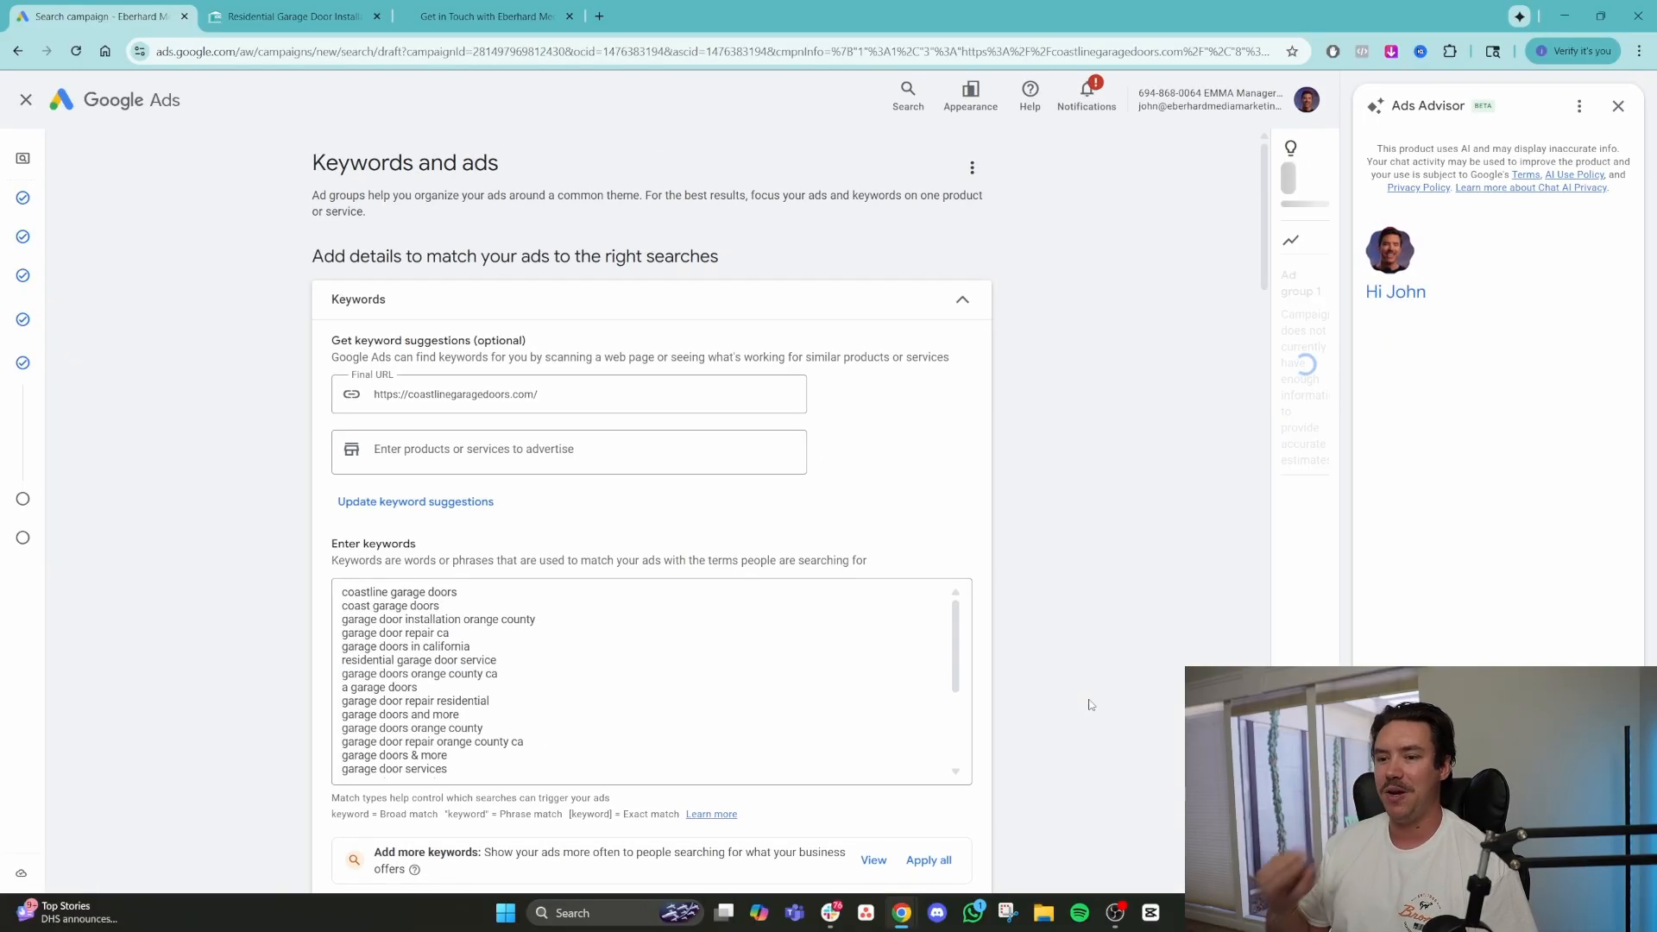
{"action": "left_click", "coordinate": [1617, 106]}
Clear all suggested keywords from the ad group's keyword list.
{"action": "scroll", "coordinate": [465, 584], "scroll_direction": "down", "scroll_amount": 4}
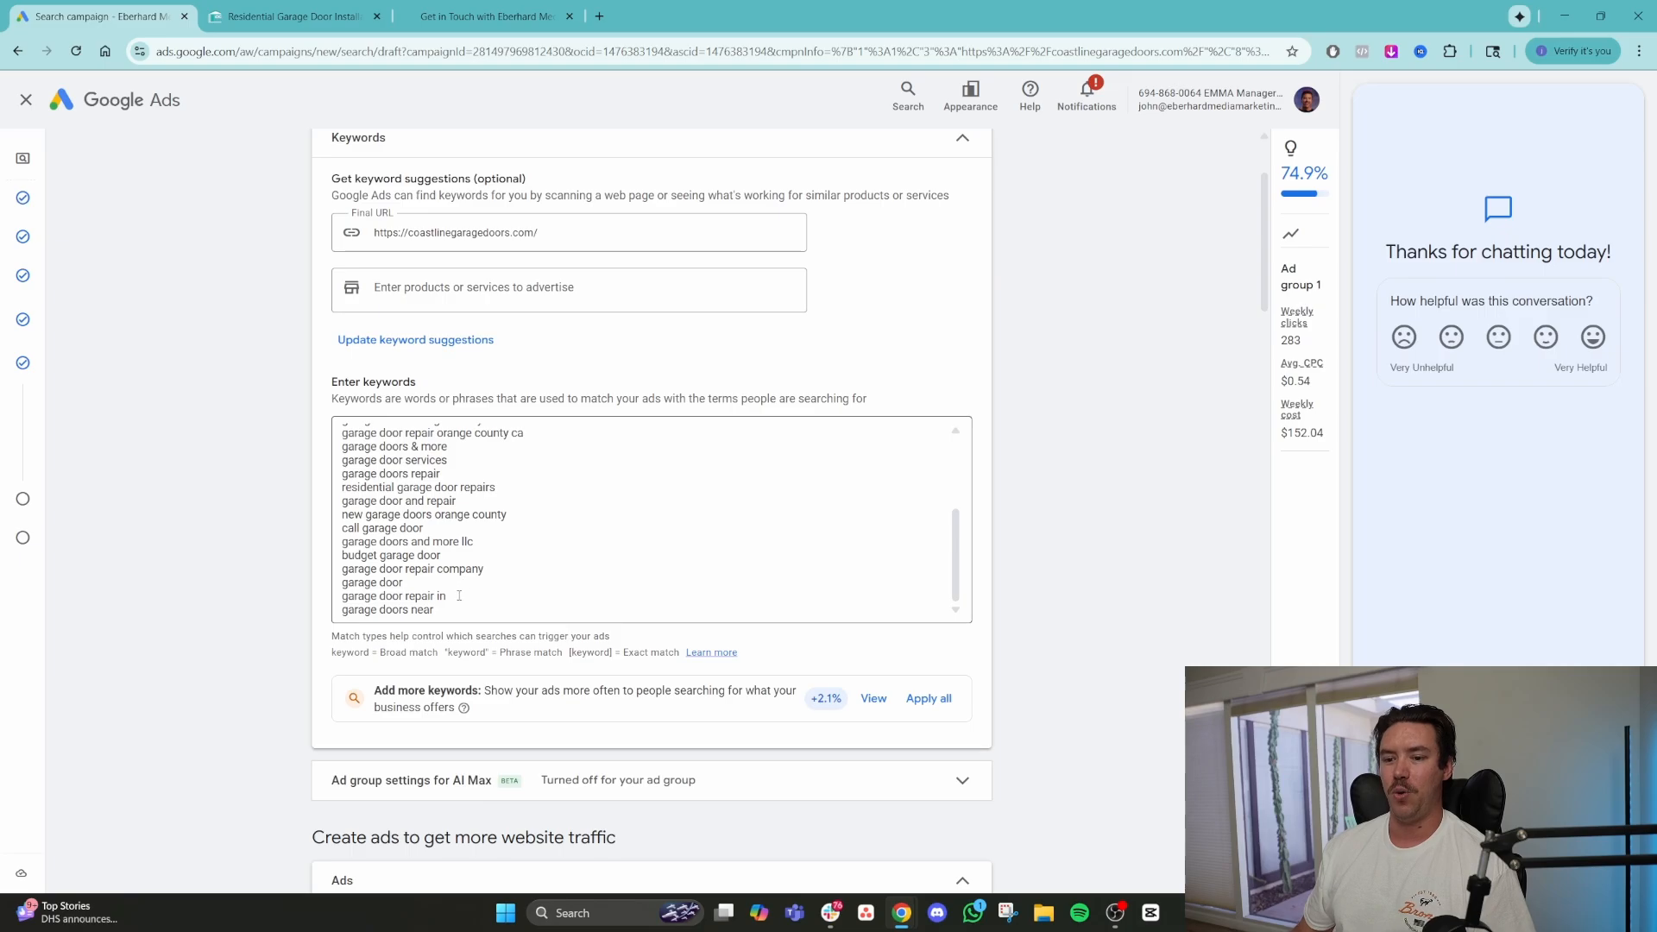
{"action": "left_click_drag", "start_coordinate": [450, 611], "coordinate": [324, 506]}
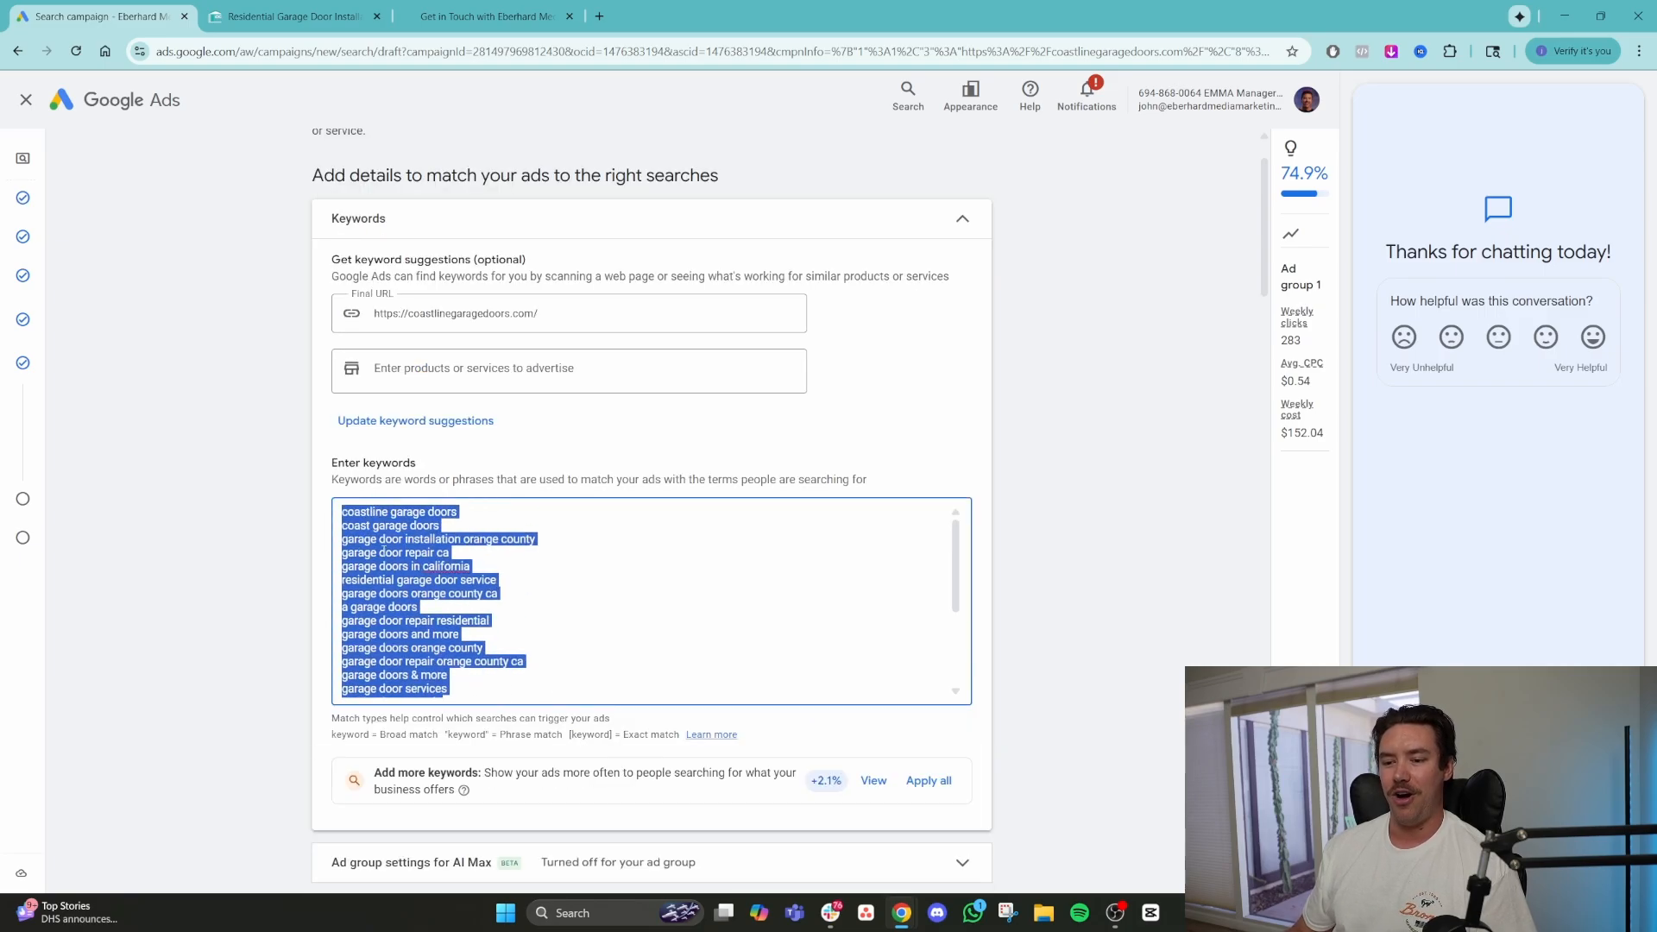
{"action": "key", "text": "BackSpace"}
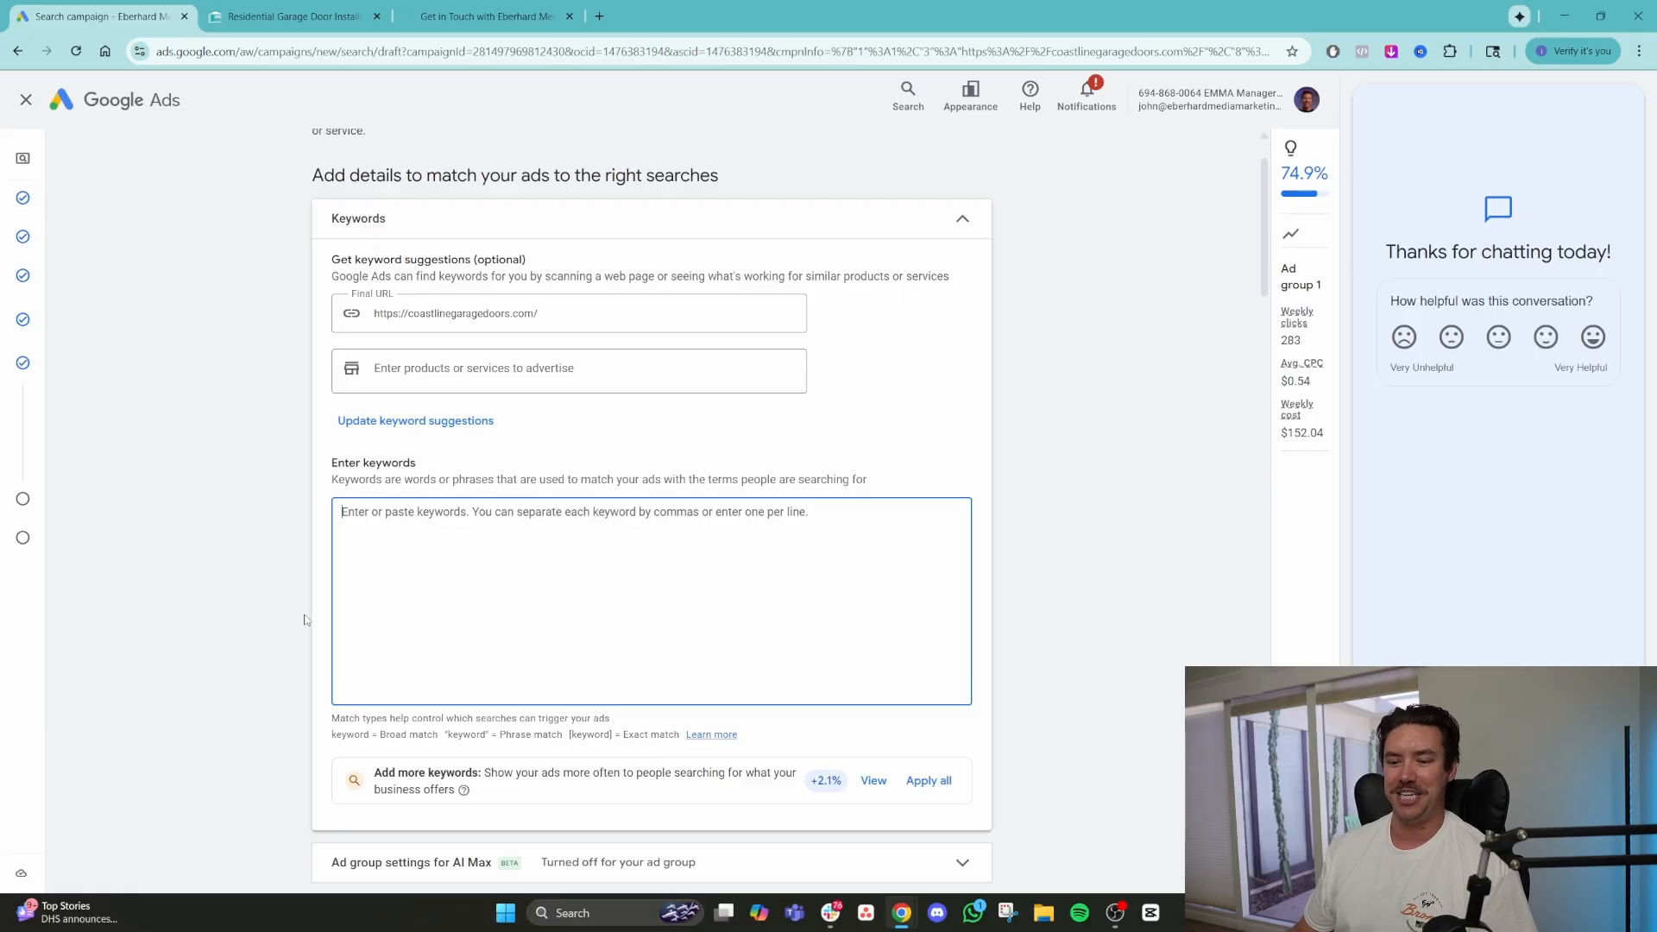
{"action": "scroll", "coordinate": [306, 617], "scroll_direction": "down", "scroll_amount": 4}
{"action": "scroll", "coordinate": [304, 628], "scroll_direction": "up", "scroll_amount": 4}
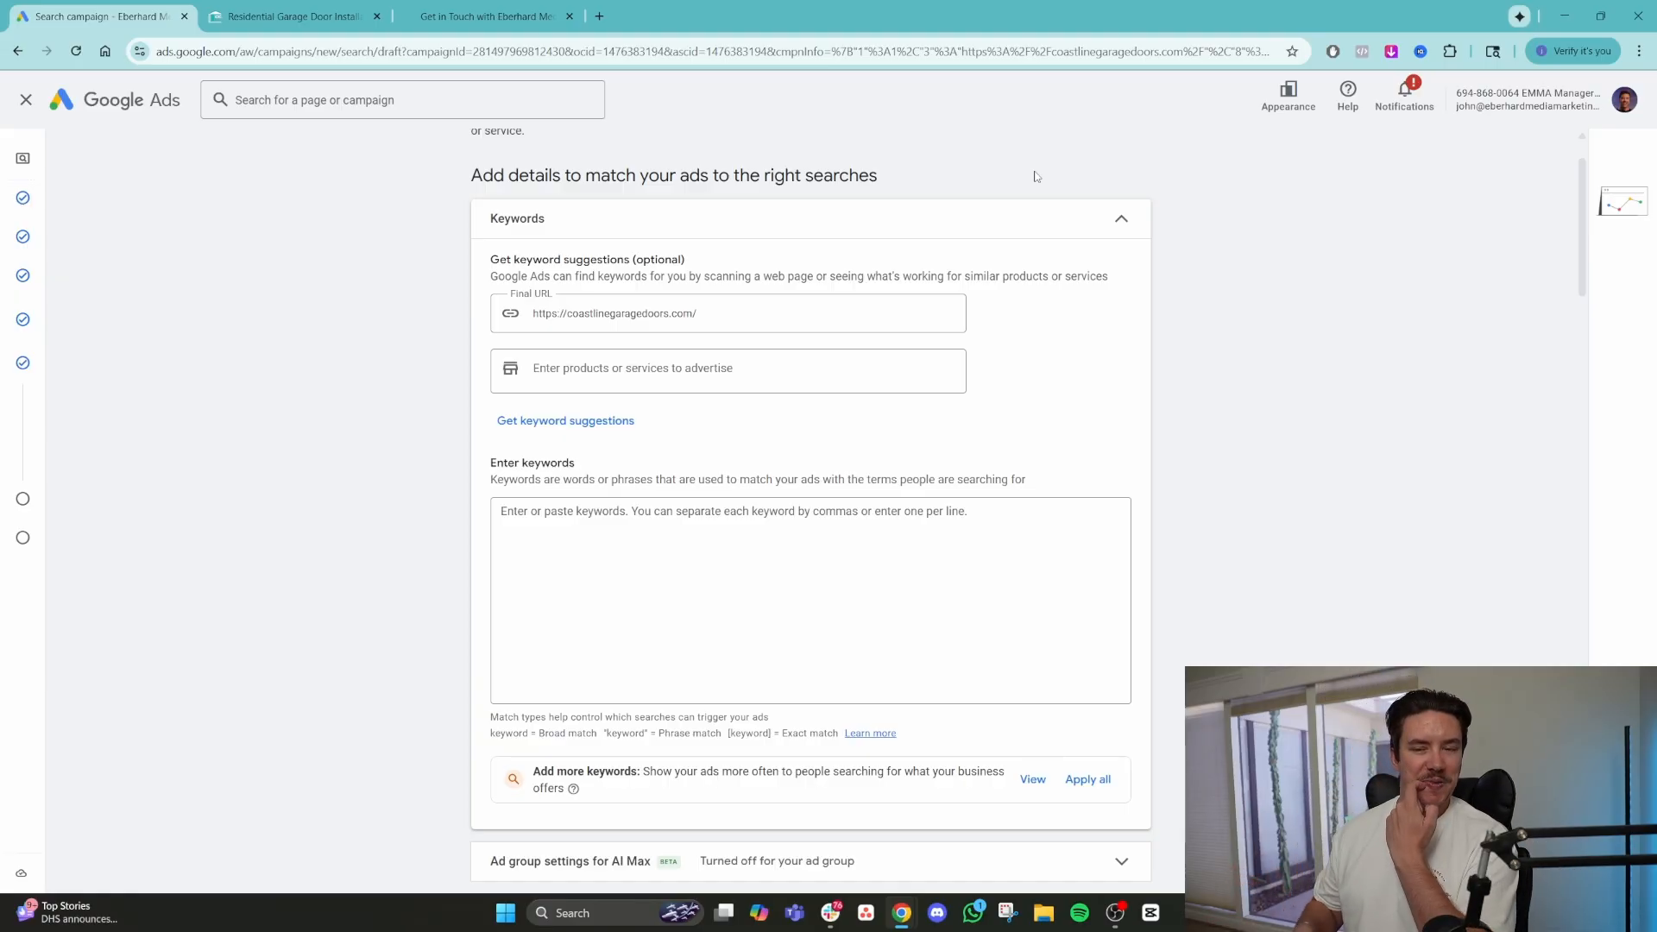
Restore the deleted suggested keywords in the ad group's keyword list.
{"action": "mouse_move", "coordinate": [138, 366]}
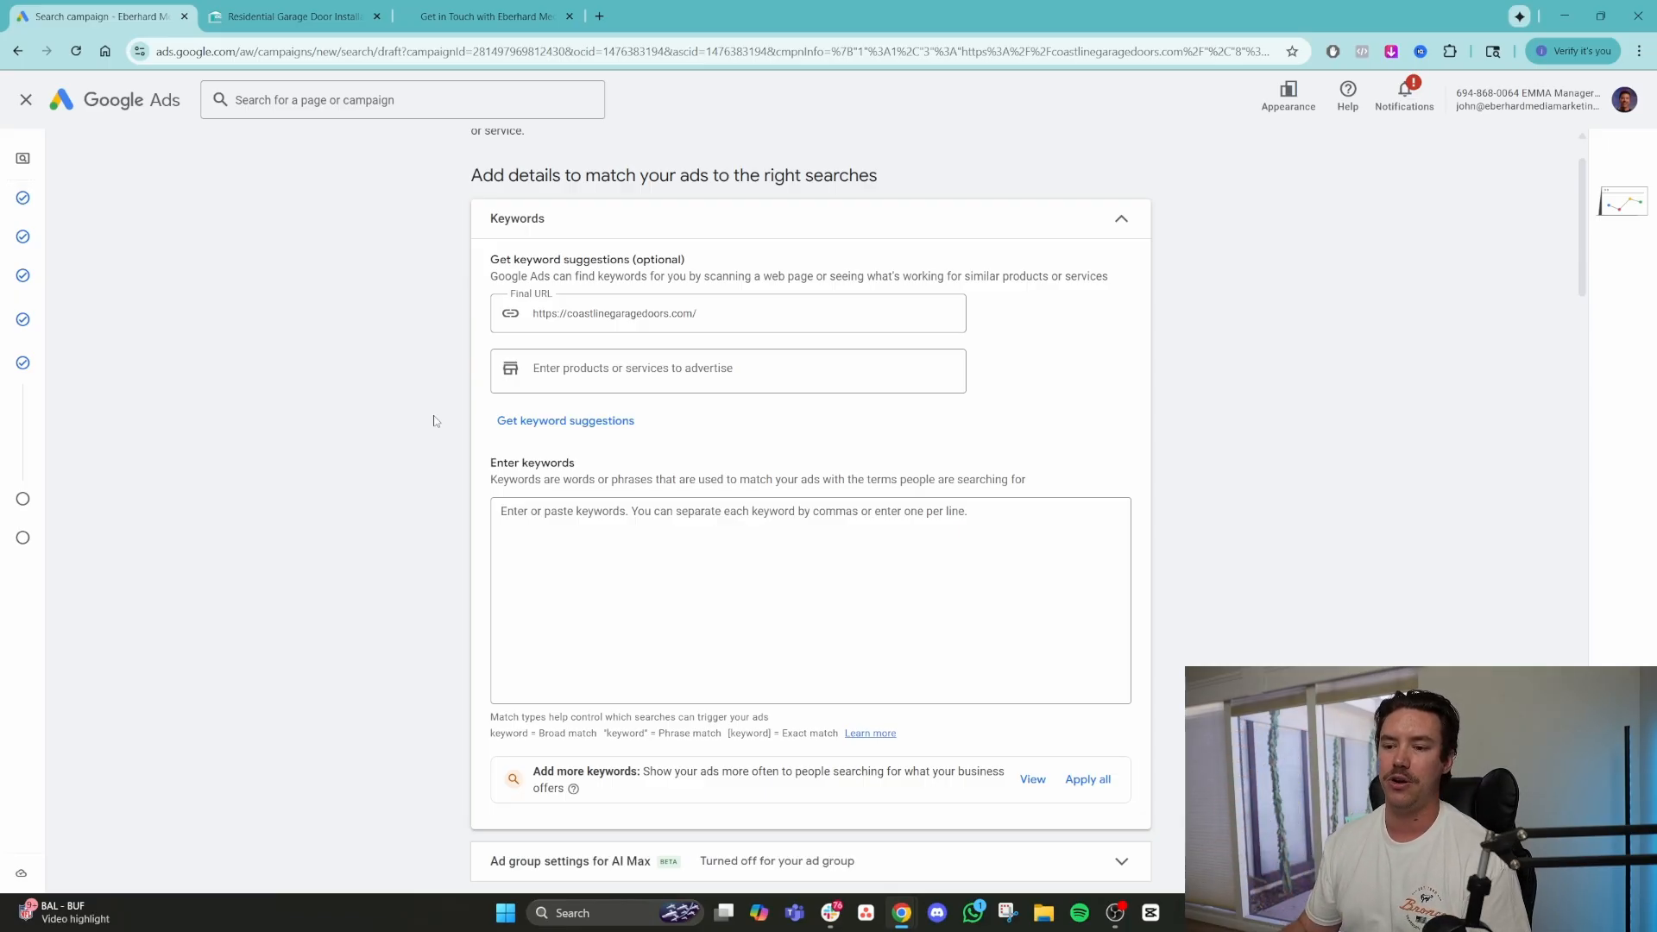
{"action": "left_click", "coordinate": [598, 575]}
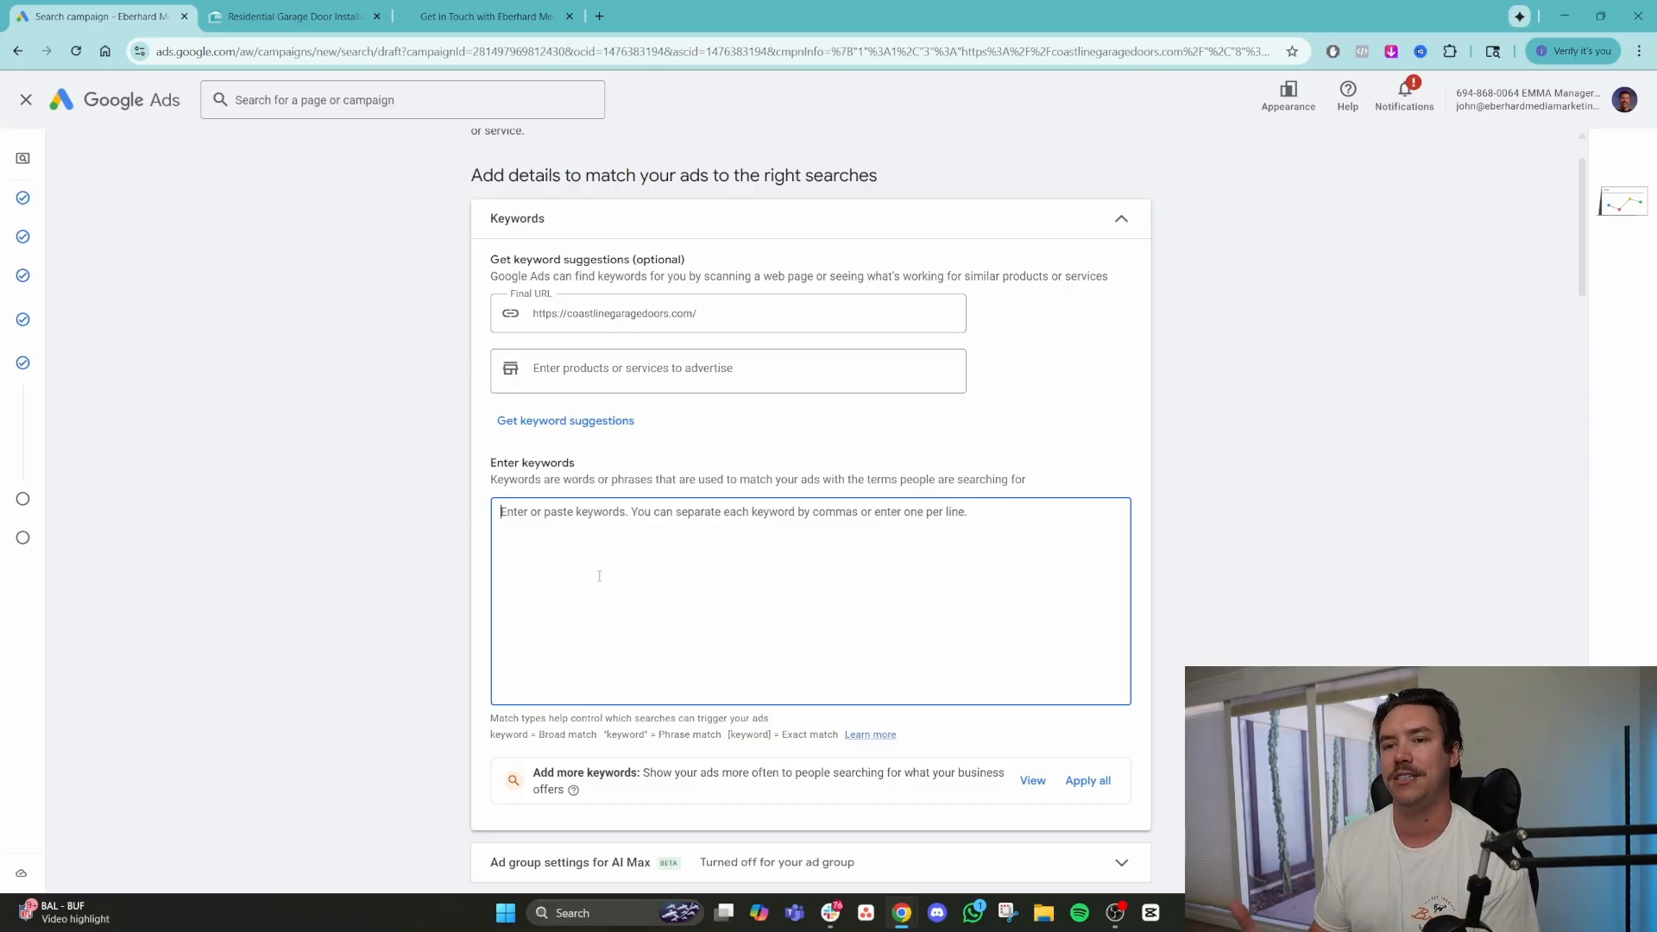
{"action": "scroll", "coordinate": [599, 576], "scroll_direction": "down", "scroll_amount": 7}
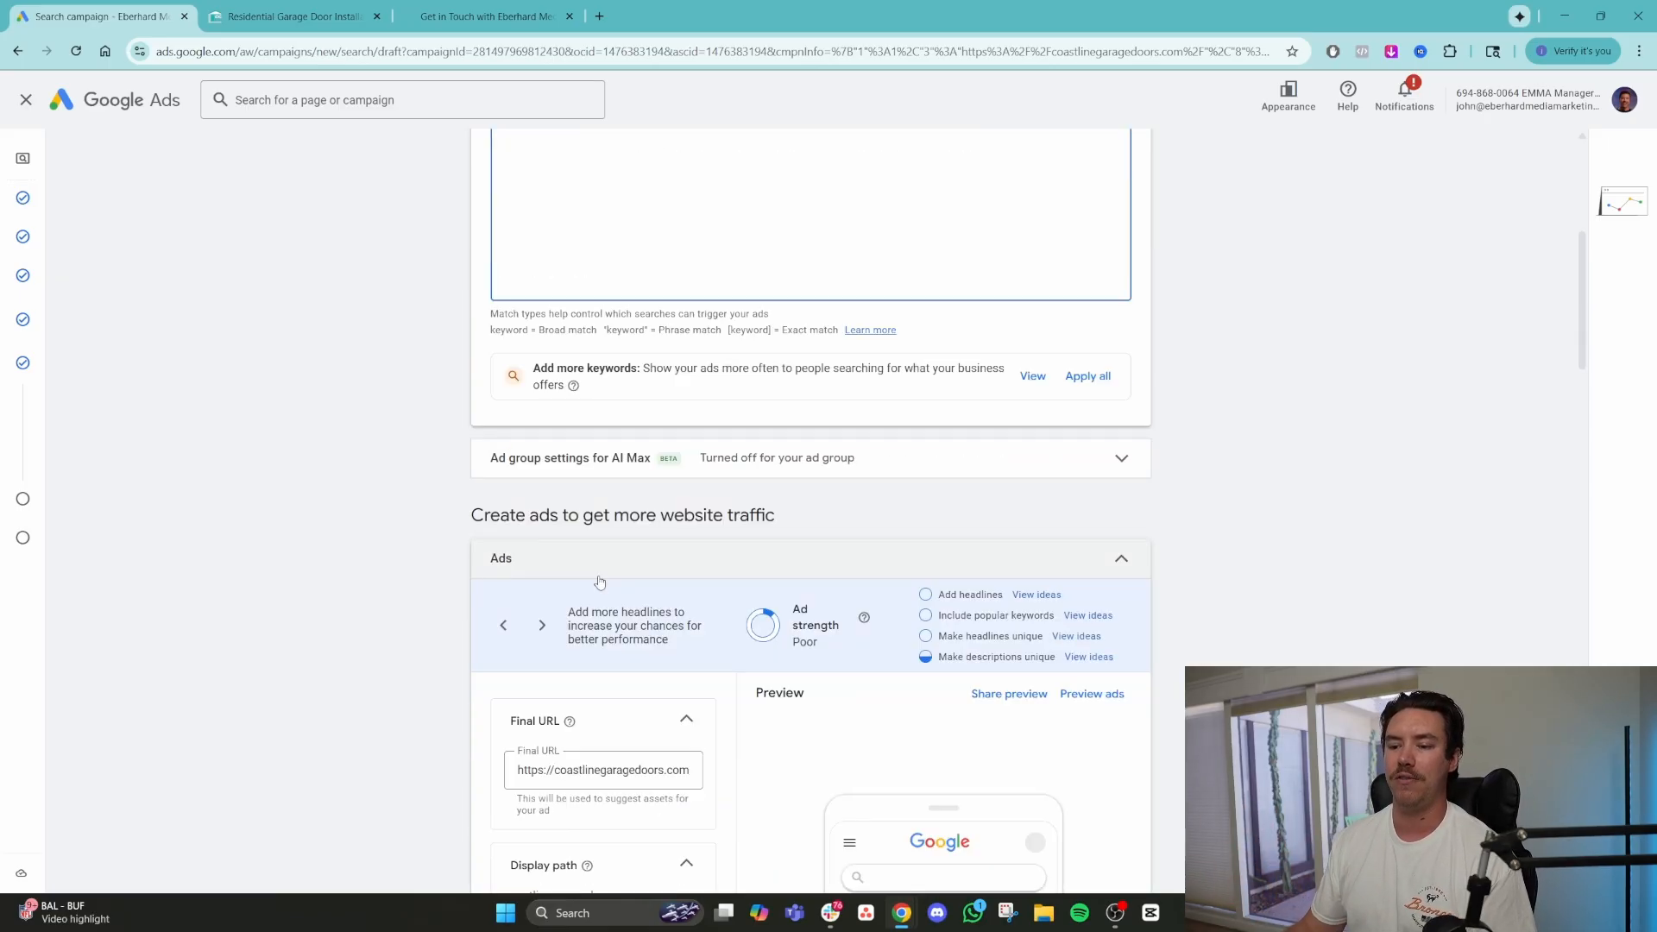
{"action": "scroll", "coordinate": [459, 679], "scroll_direction": "up", "scroll_amount": 8}
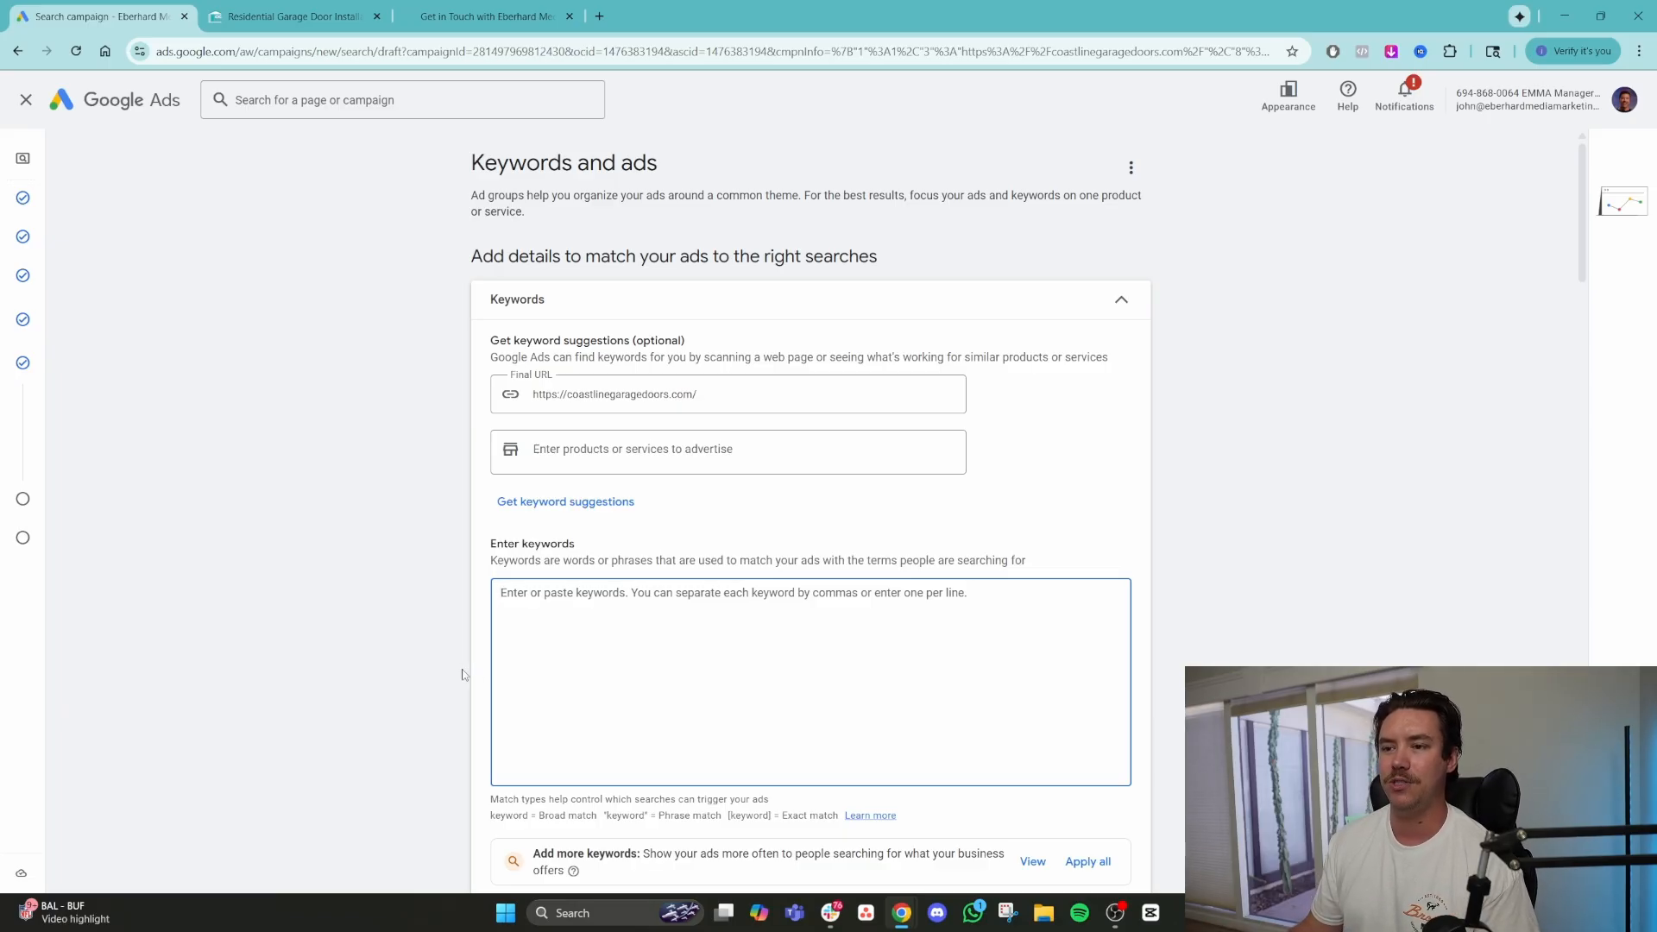
{"action": "scroll", "coordinate": [464, 674], "scroll_direction": "down", "scroll_amount": 1}
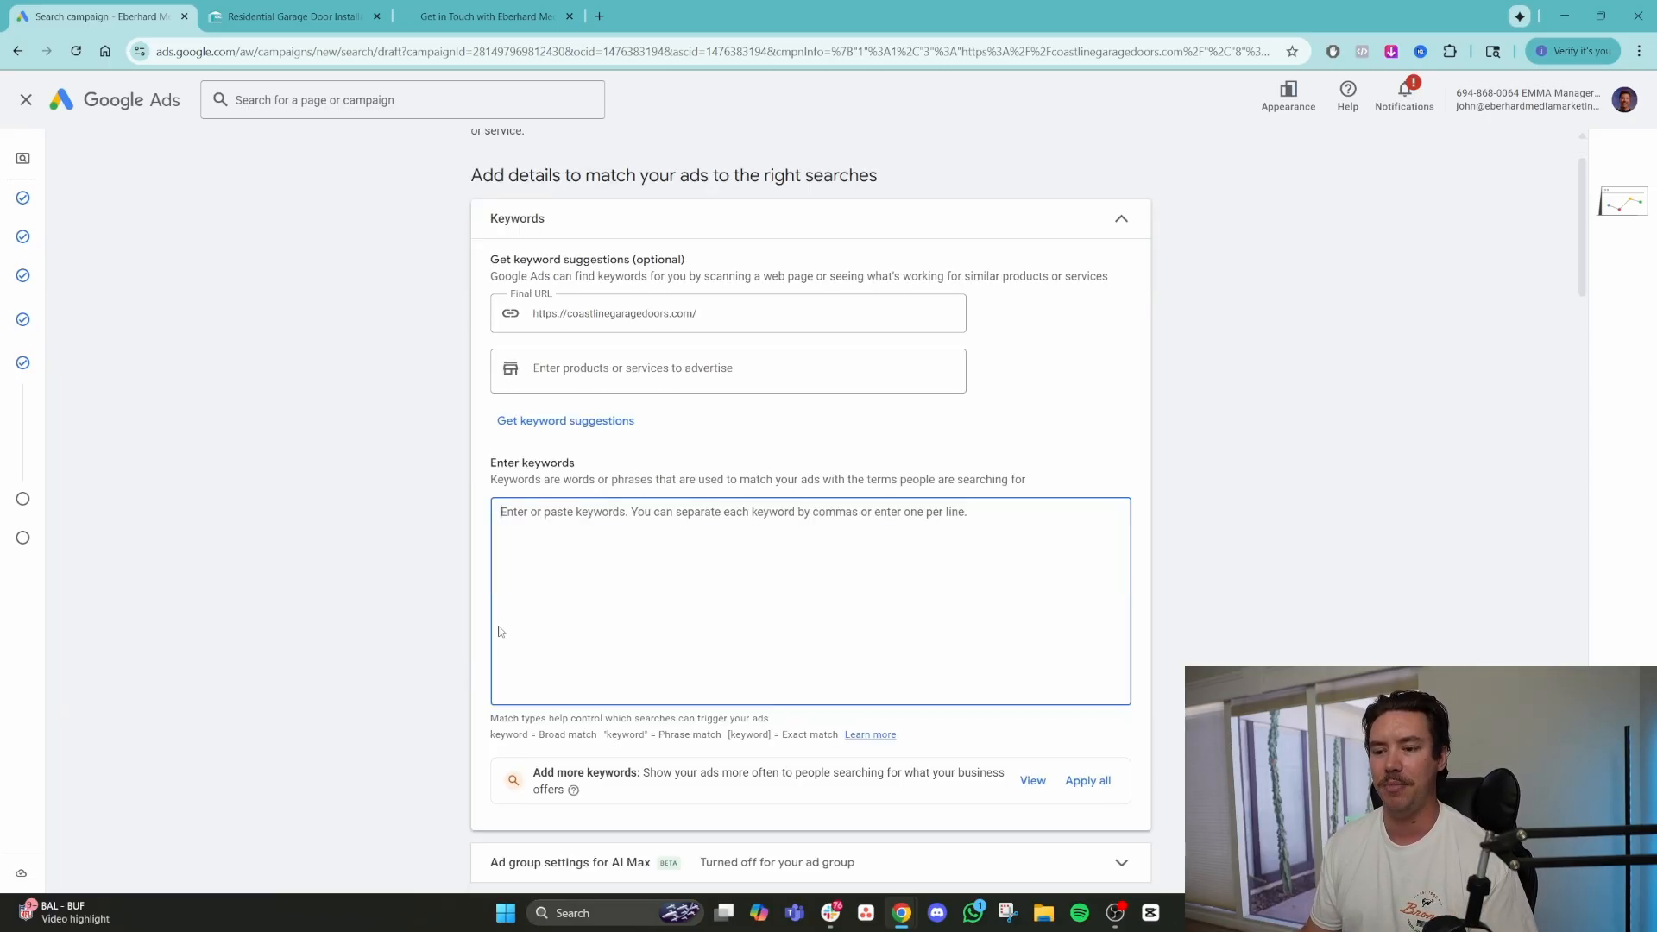
{"action": "key", "text": "ctrl+v"}
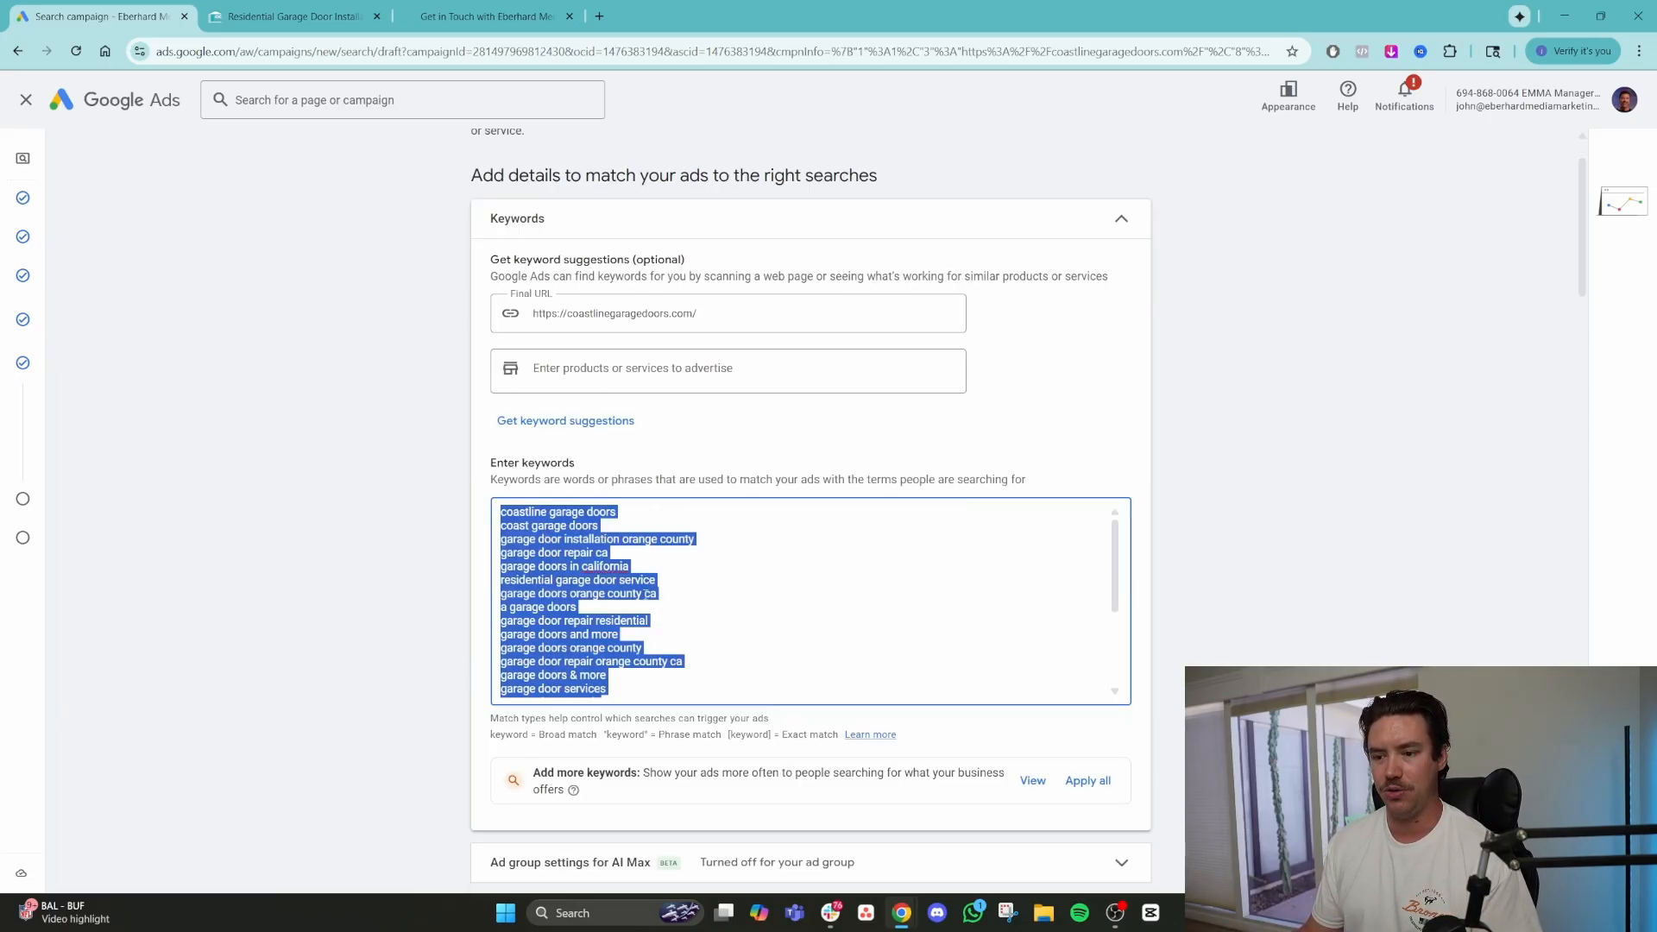
{"action": "left_click", "coordinate": [645, 593]}
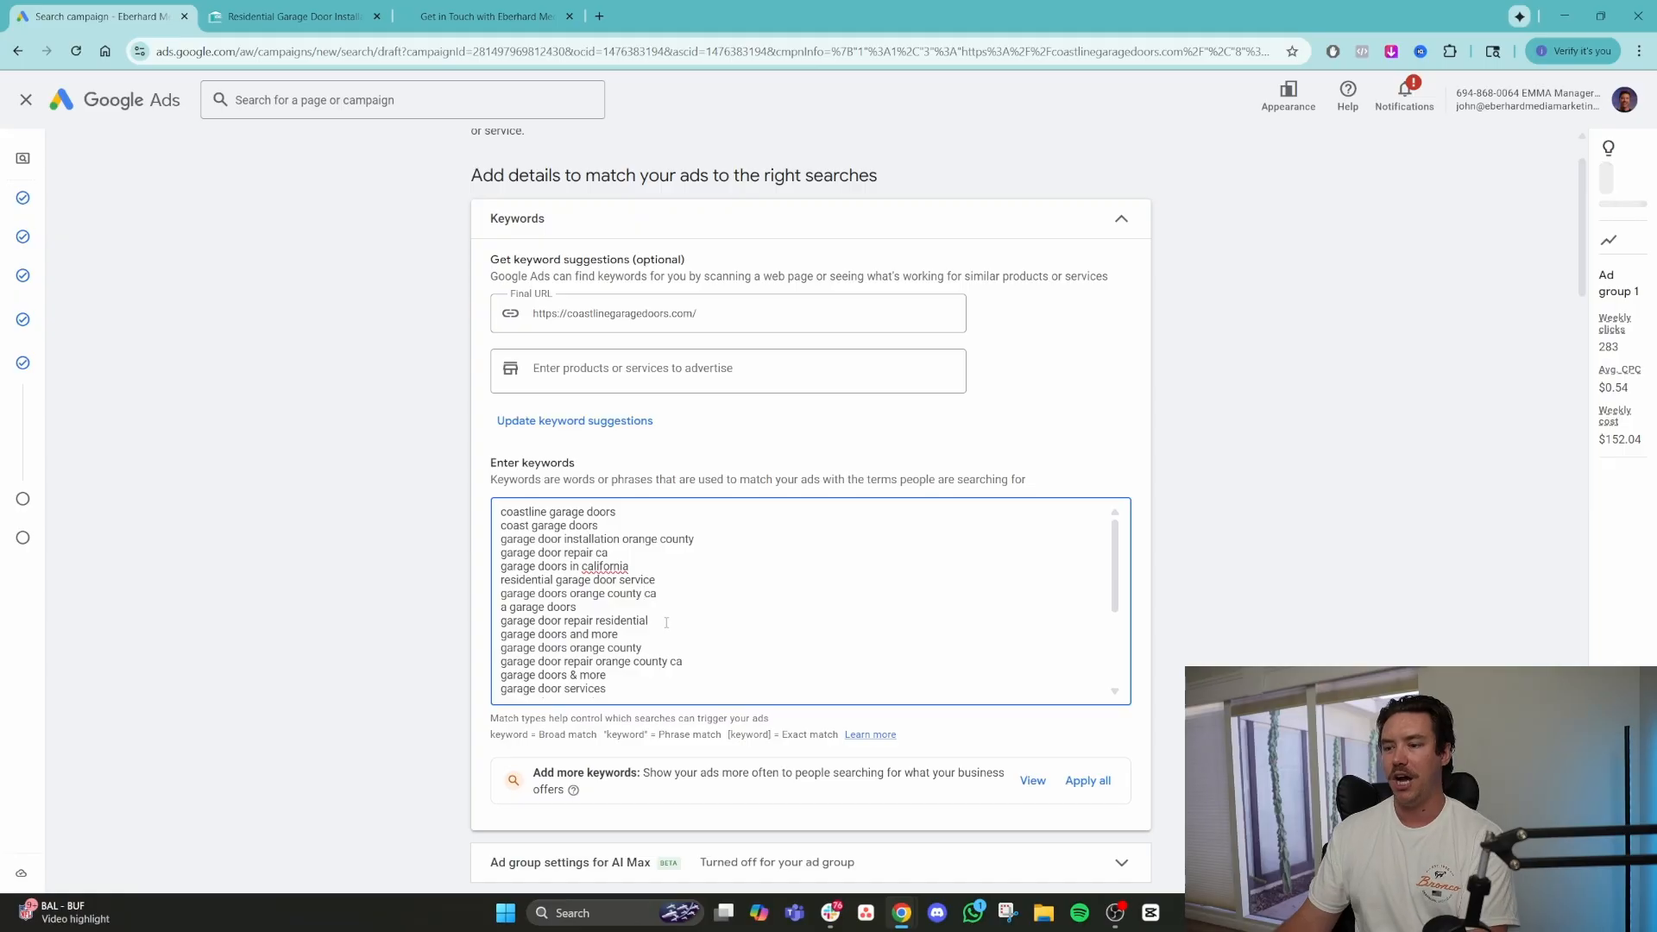
Examine the suggested keyword list and the notation for broad, phrase and exact match types.
{"action": "scroll", "coordinate": [667, 623], "scroll_direction": "down", "scroll_amount": 3}
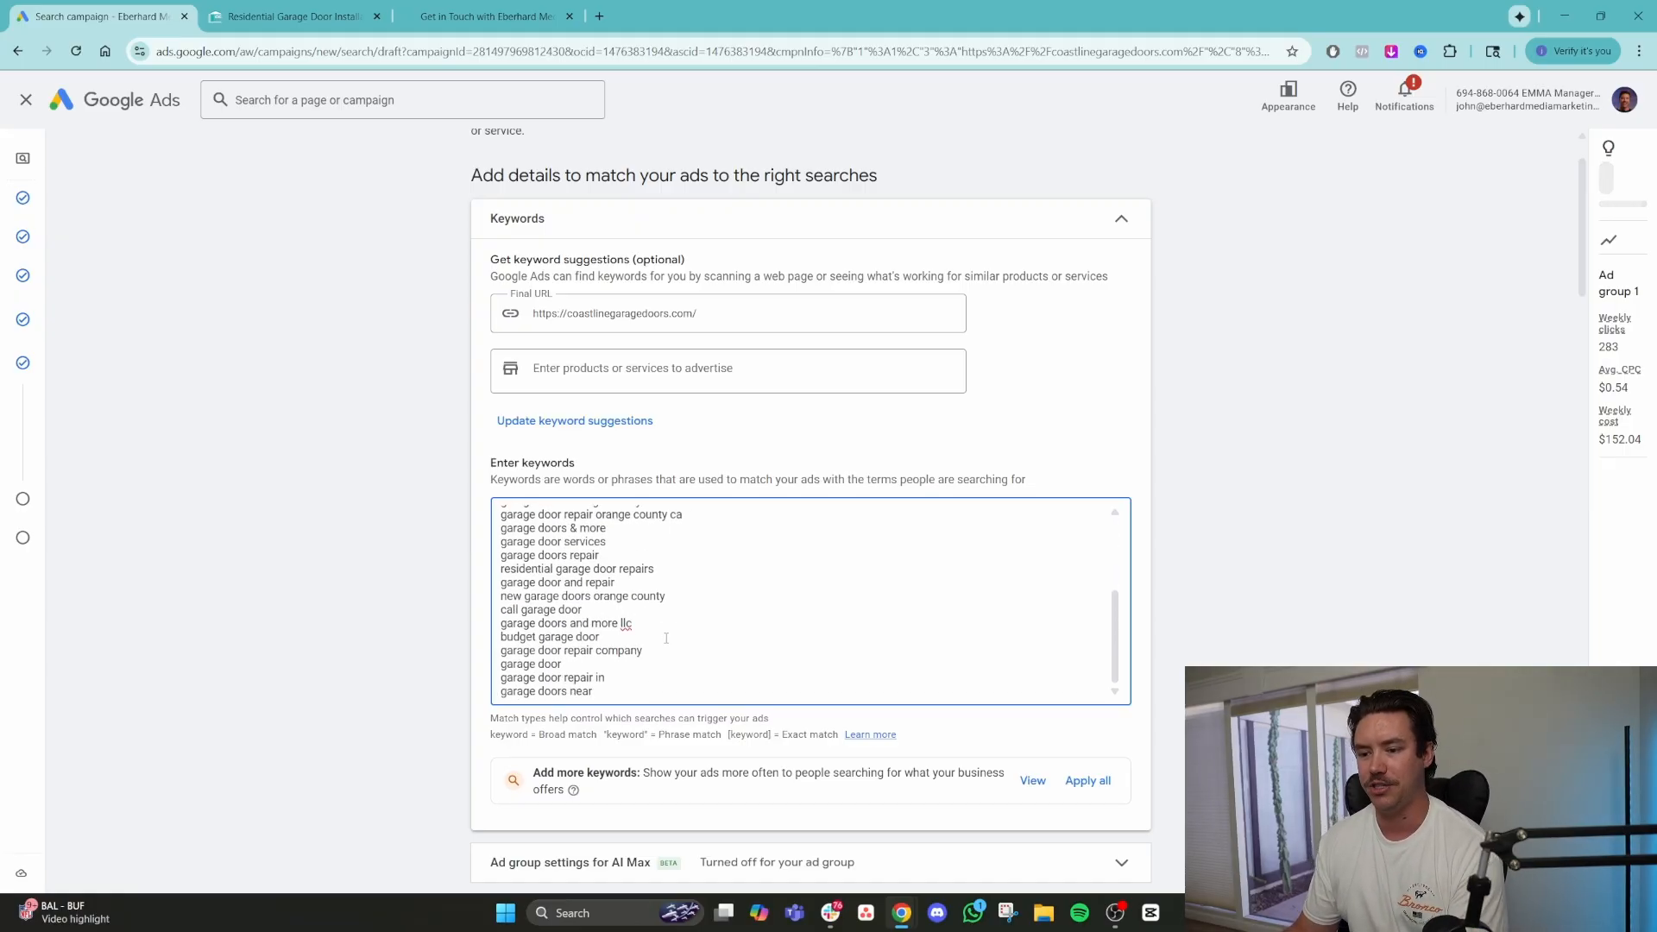
{"action": "scroll", "coordinate": [656, 646], "scroll_direction": "up", "scroll_amount": 3}
{"action": "scroll", "coordinate": [634, 658], "scroll_direction": "up", "scroll_amount": 1}
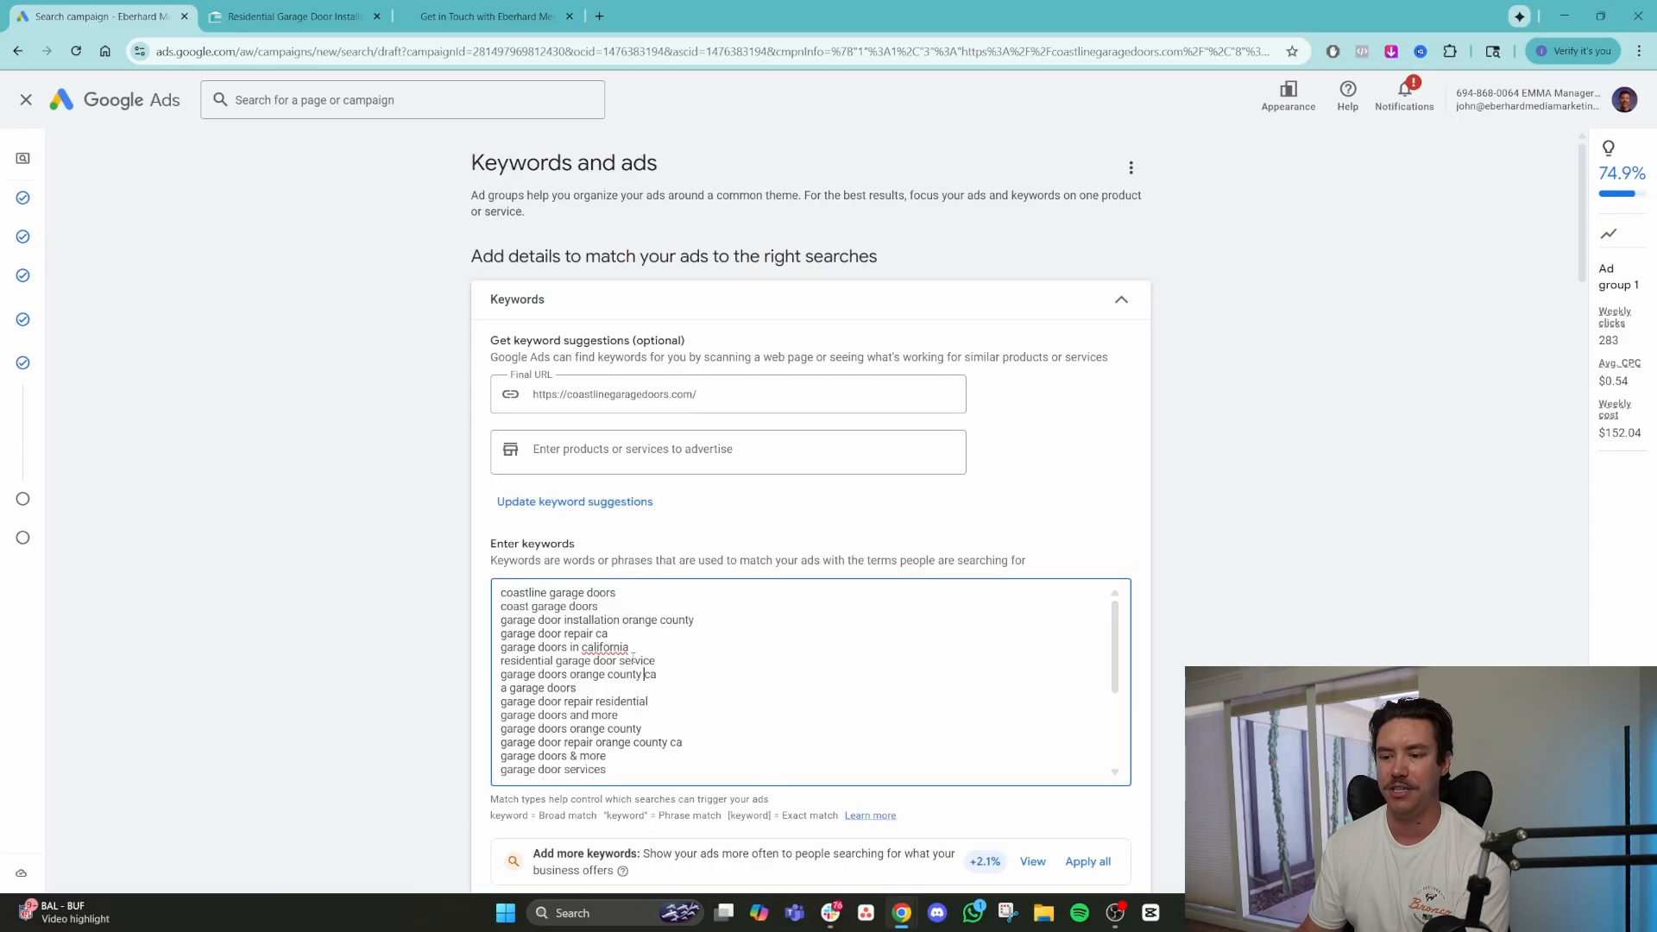
{"action": "scroll", "coordinate": [337, 635], "scroll_direction": "down", "scroll_amount": 1}
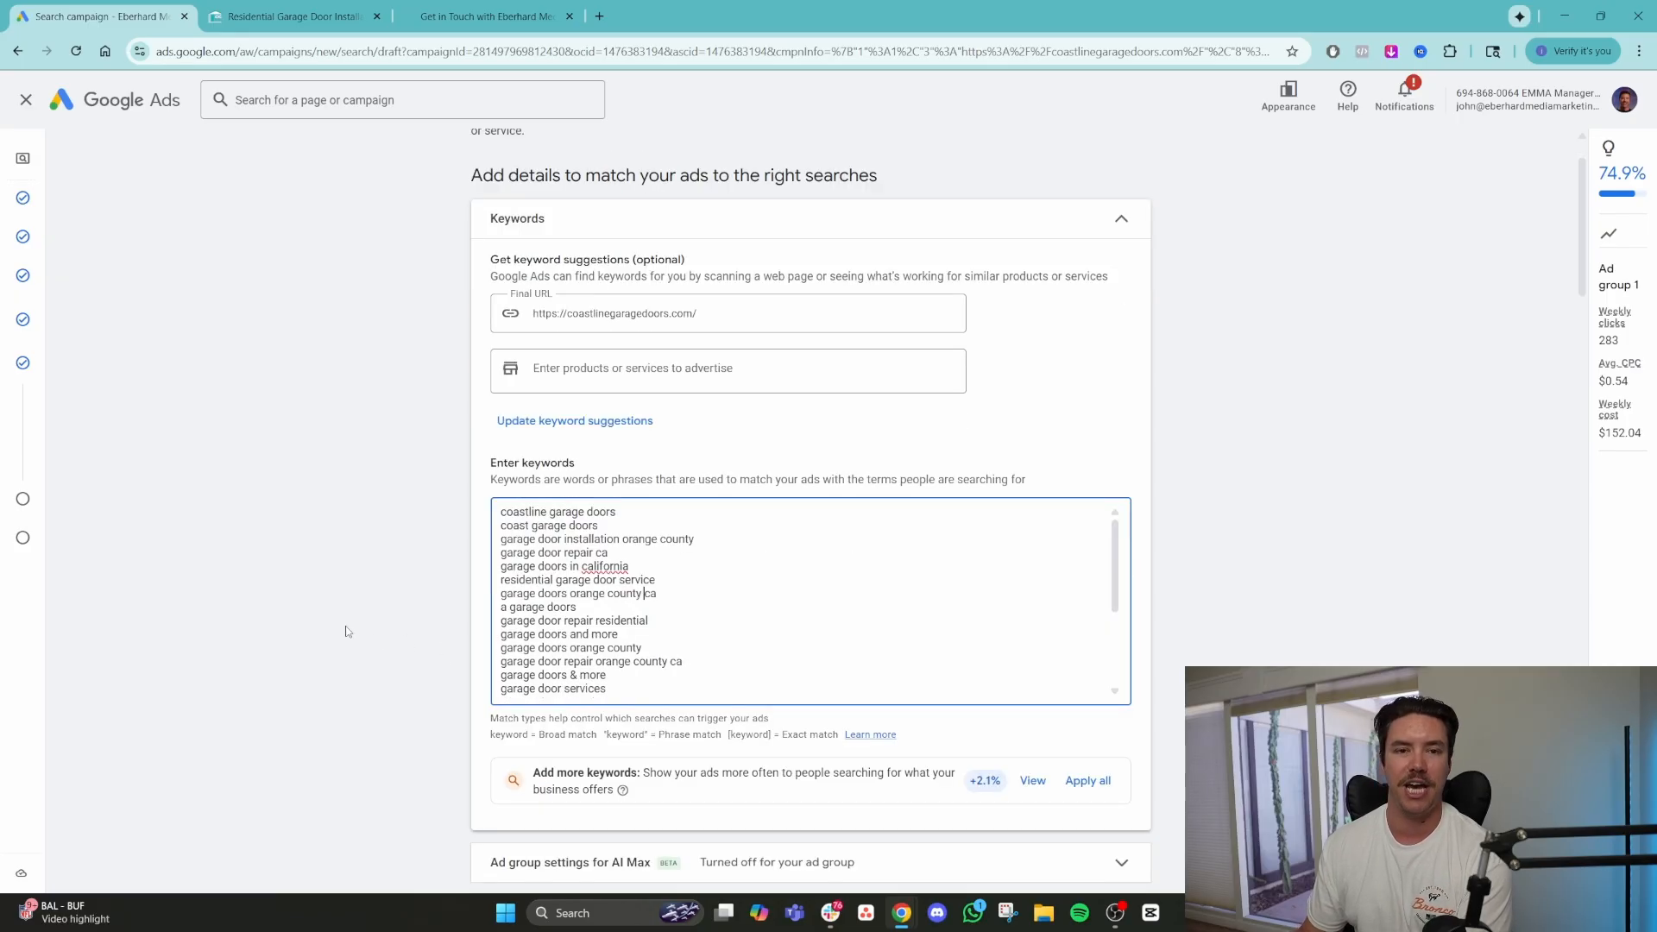
{"action": "left_click_drag", "start_coordinate": [489, 734], "coordinate": [837, 736]}
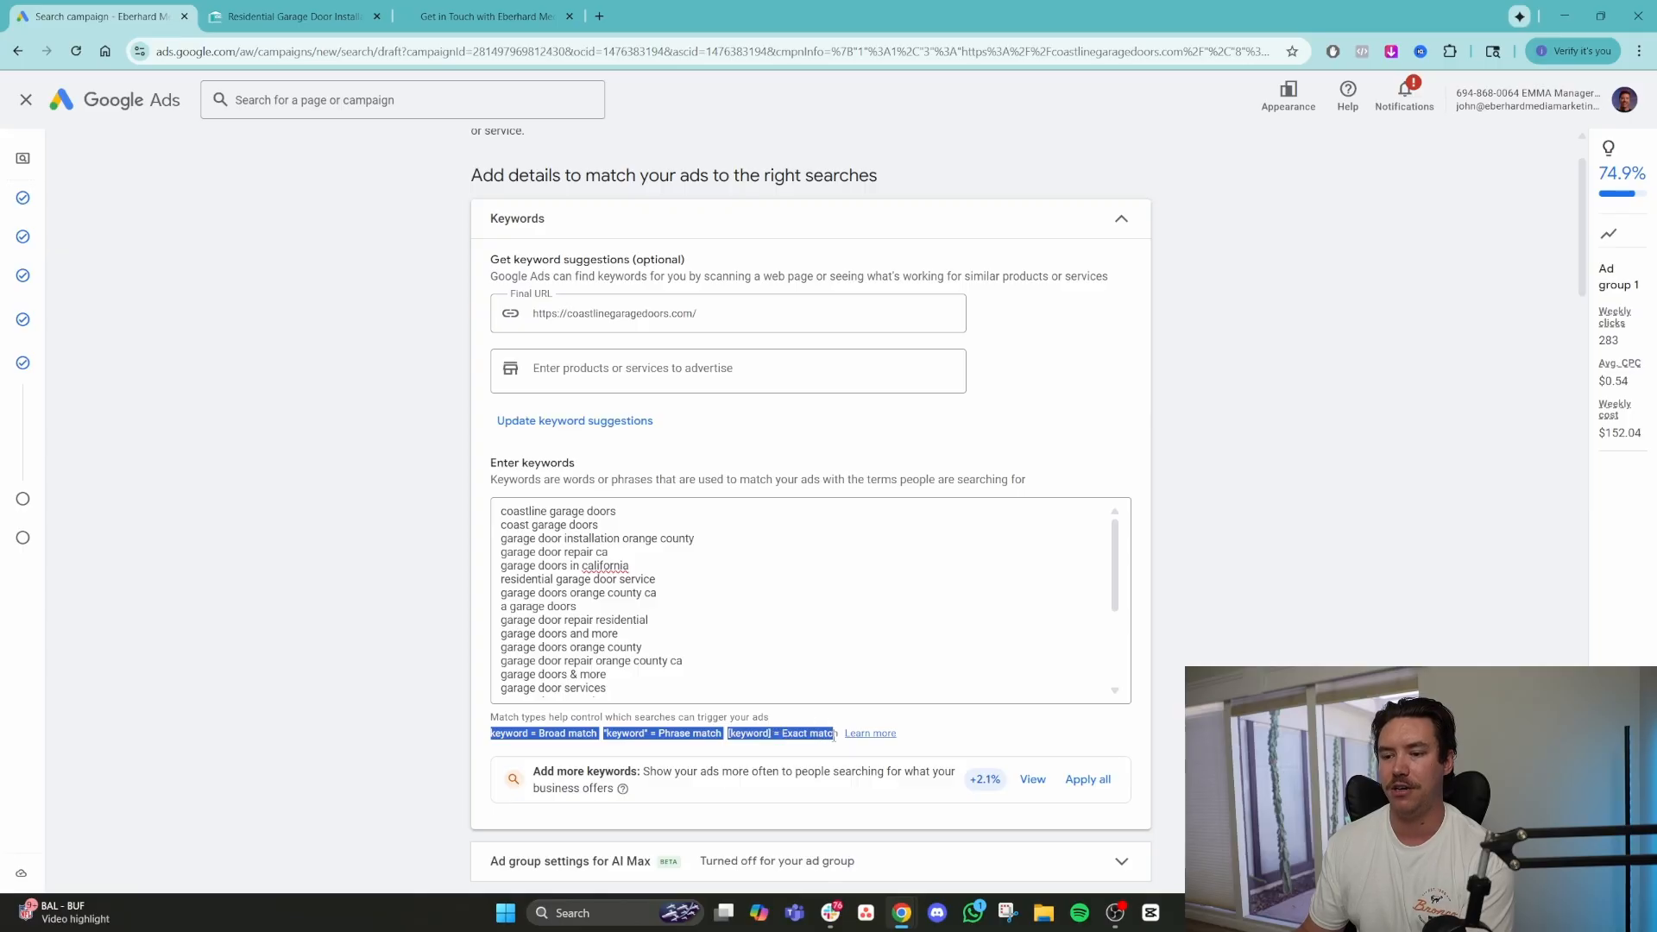
{"action": "left_click", "coordinate": [759, 643]}
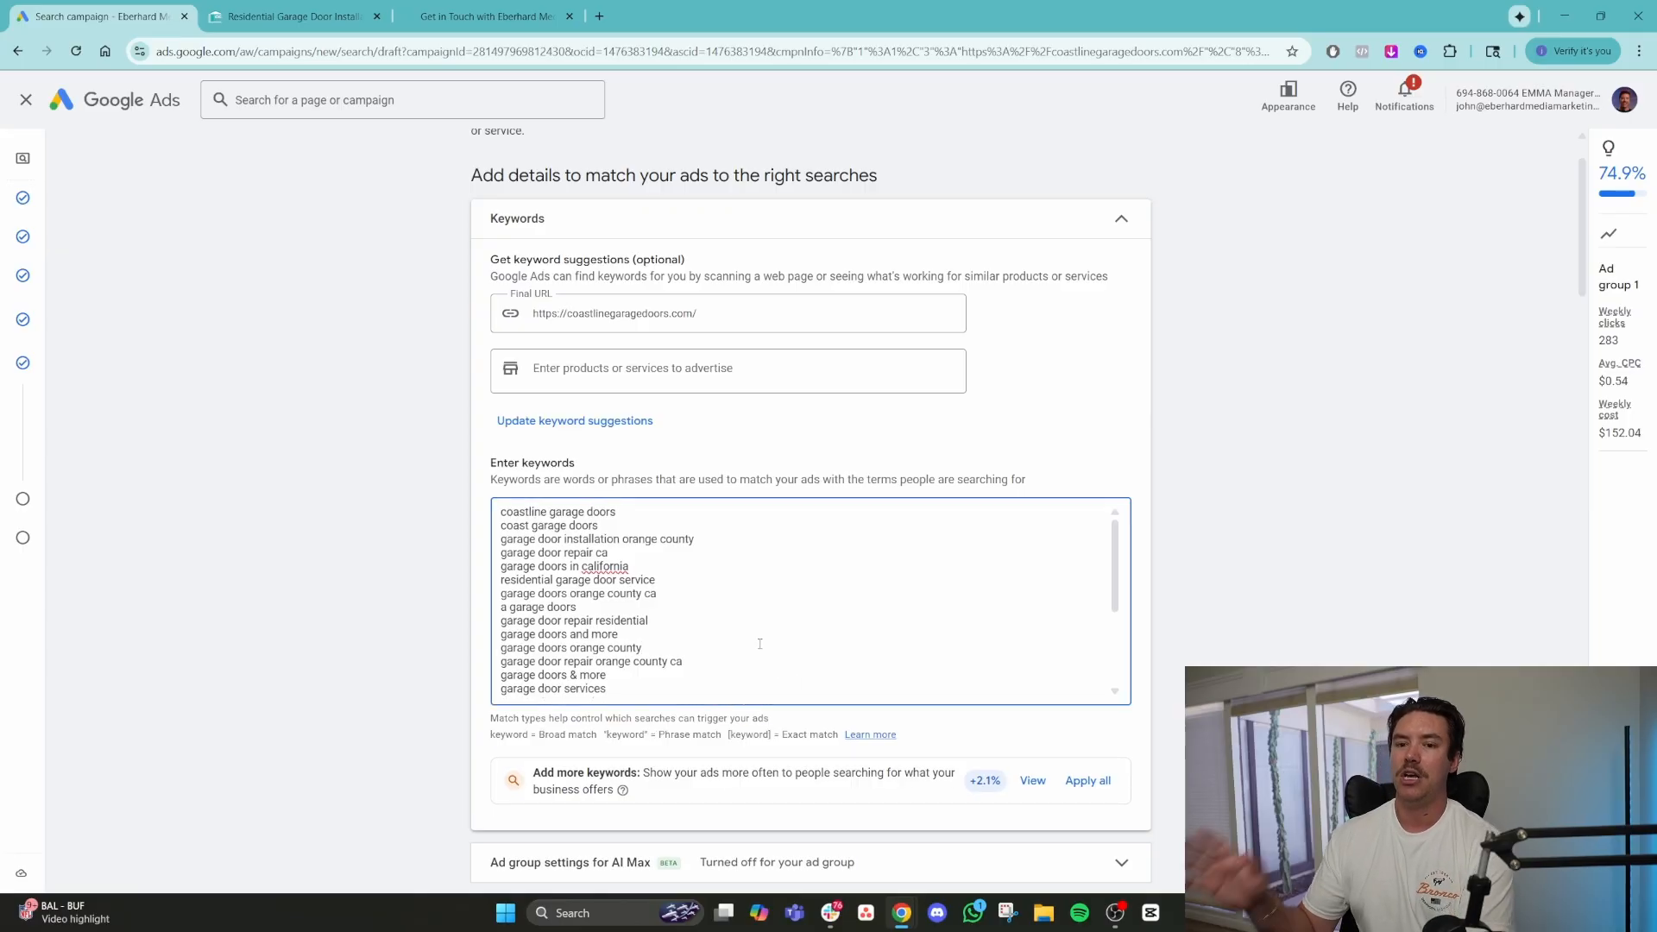
Check the keyword "coastline garage doors" against the company's website and return to the keyword list.
{"action": "scroll", "coordinate": [760, 644], "scroll_direction": "up", "scroll_amount": 1}
{"action": "left_click_drag", "start_coordinate": [622, 592], "coordinate": [486, 596]}
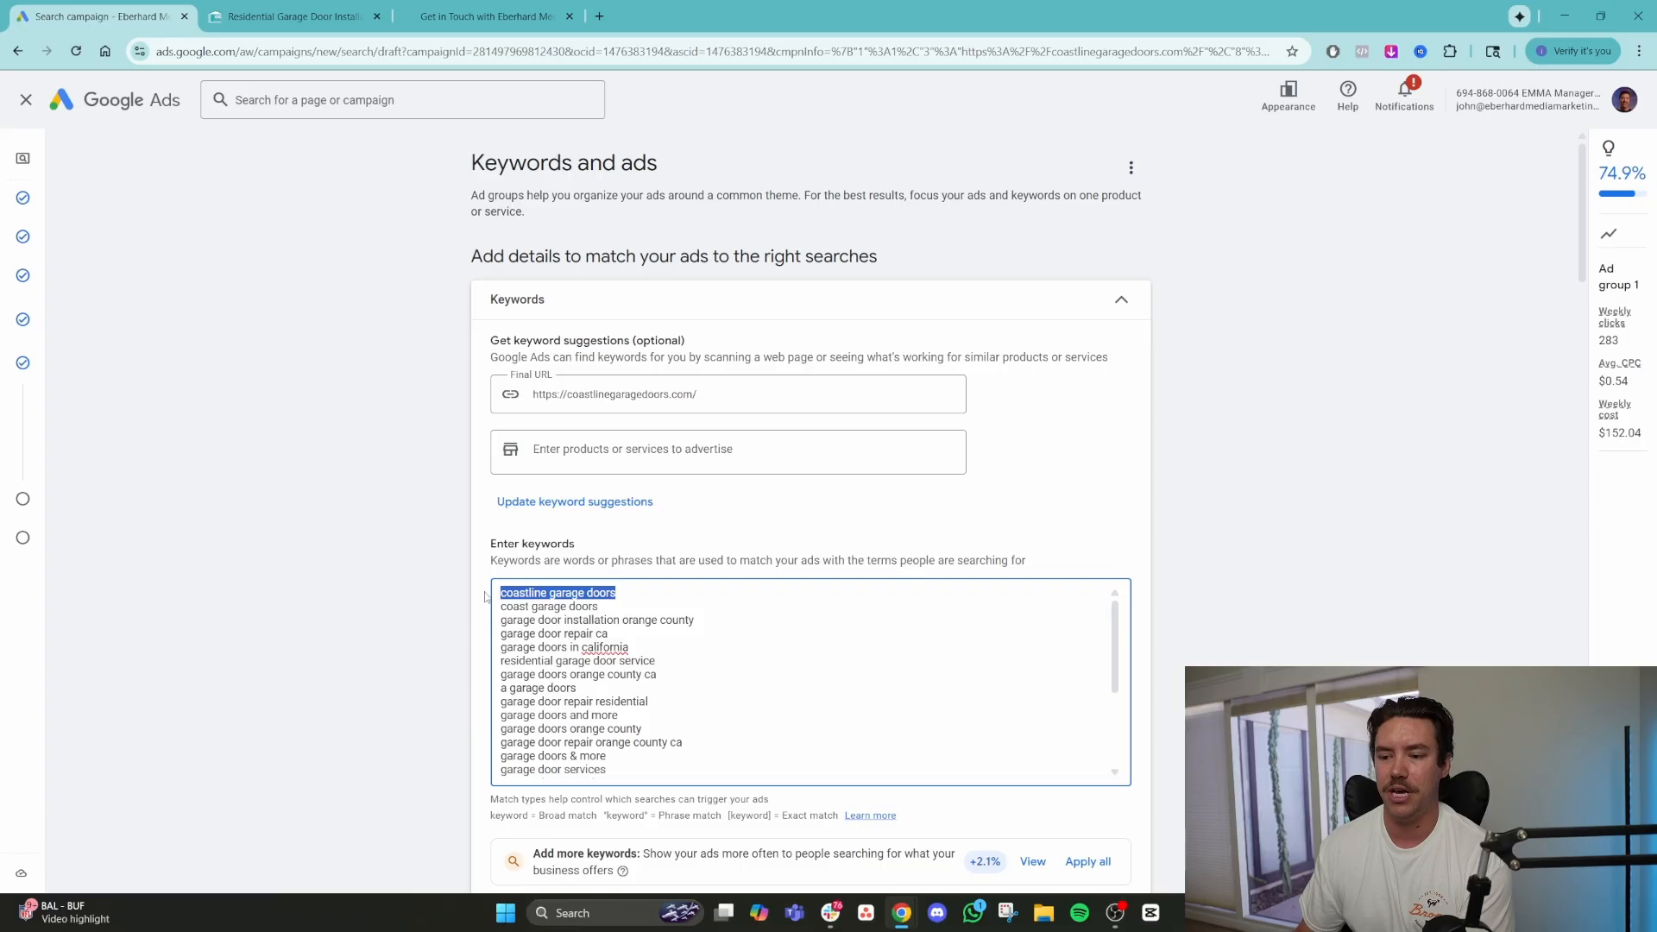
{"action": "left_click", "coordinate": [235, 14]}
{"action": "left_click", "coordinate": [102, 15]}
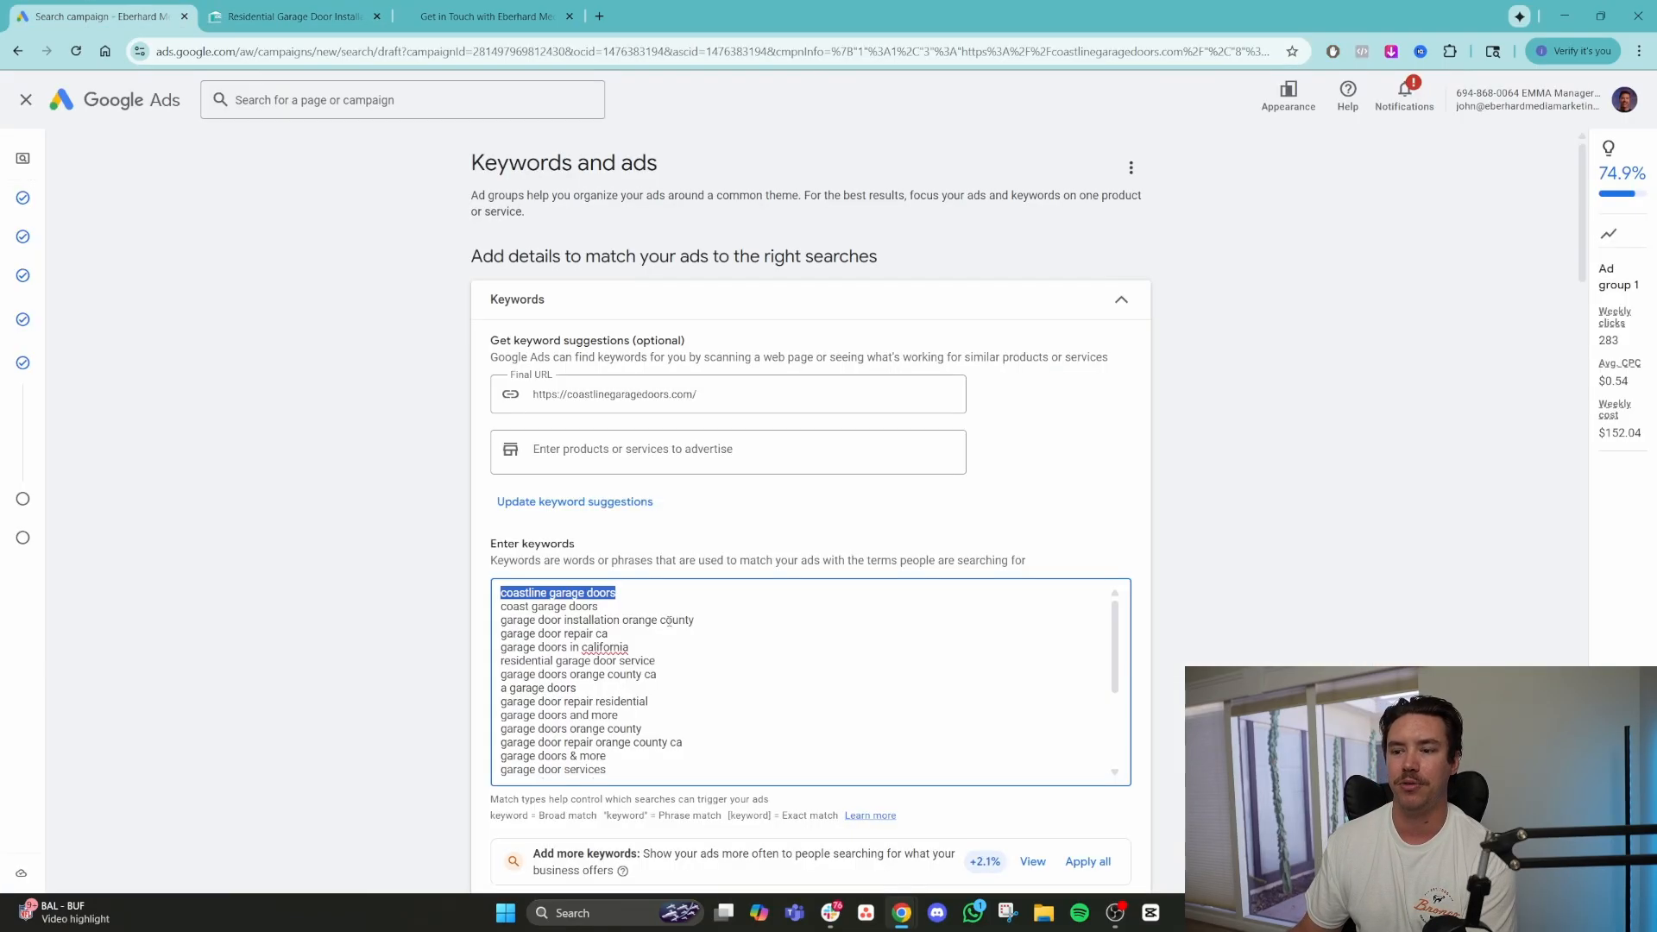
{"action": "left_click", "coordinate": [641, 592]}
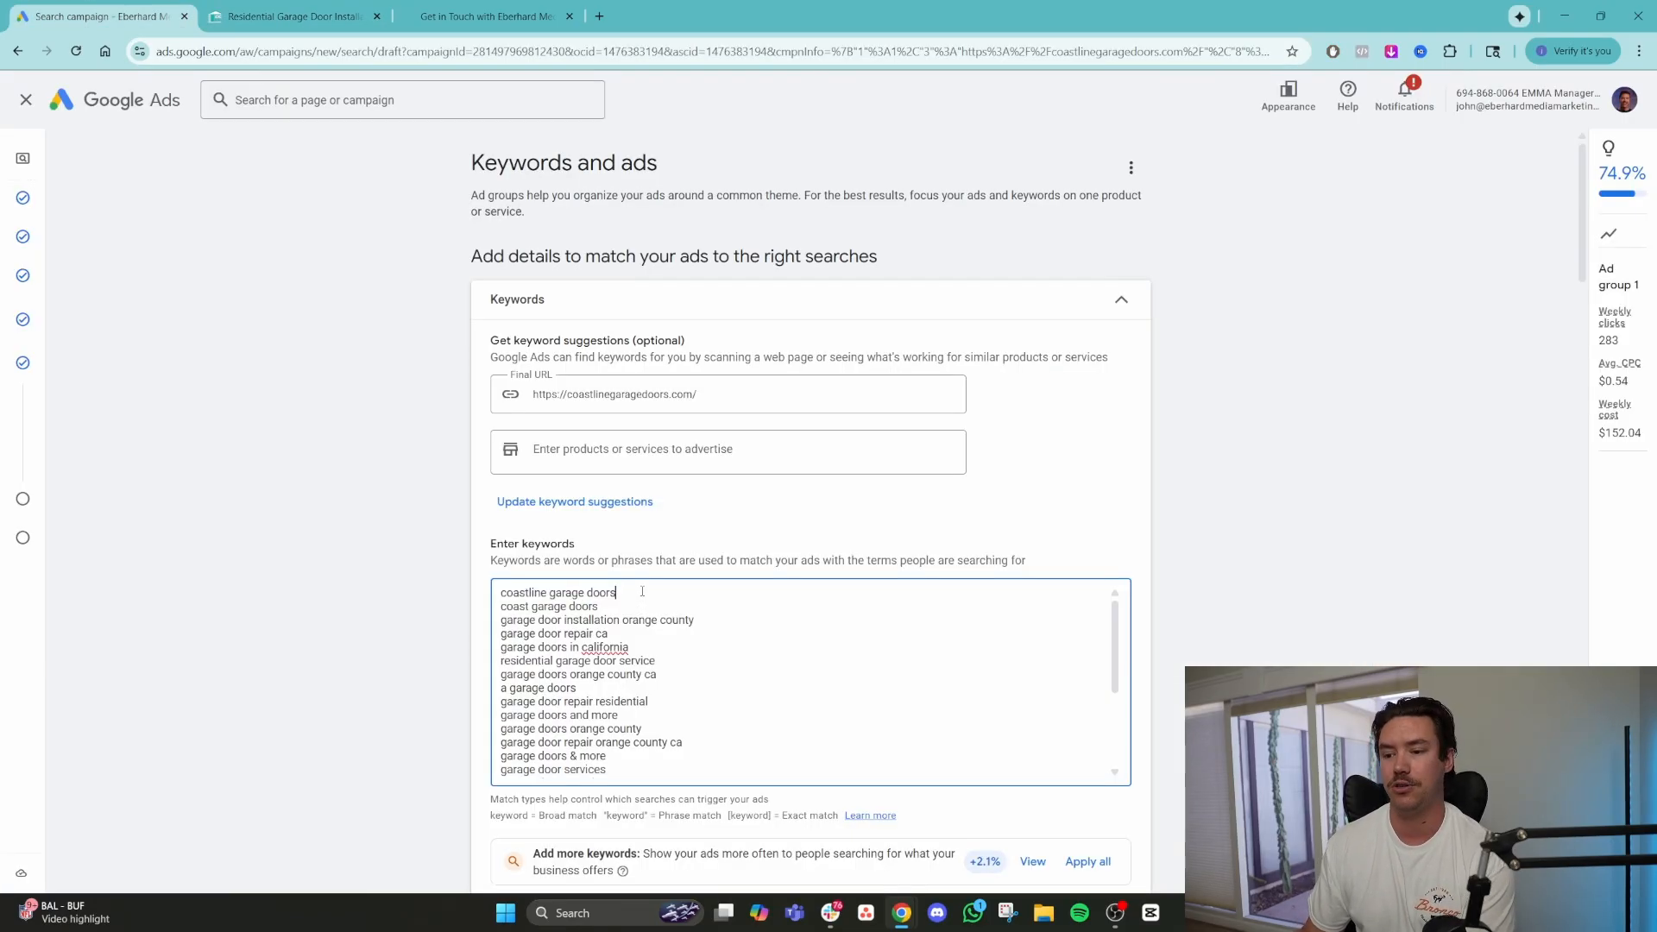
Enclose the keyword "coastline garage doors" in square brackets to make it an exact match.
{"action": "left_click_drag", "start_coordinate": [630, 592], "coordinate": [496, 594]}
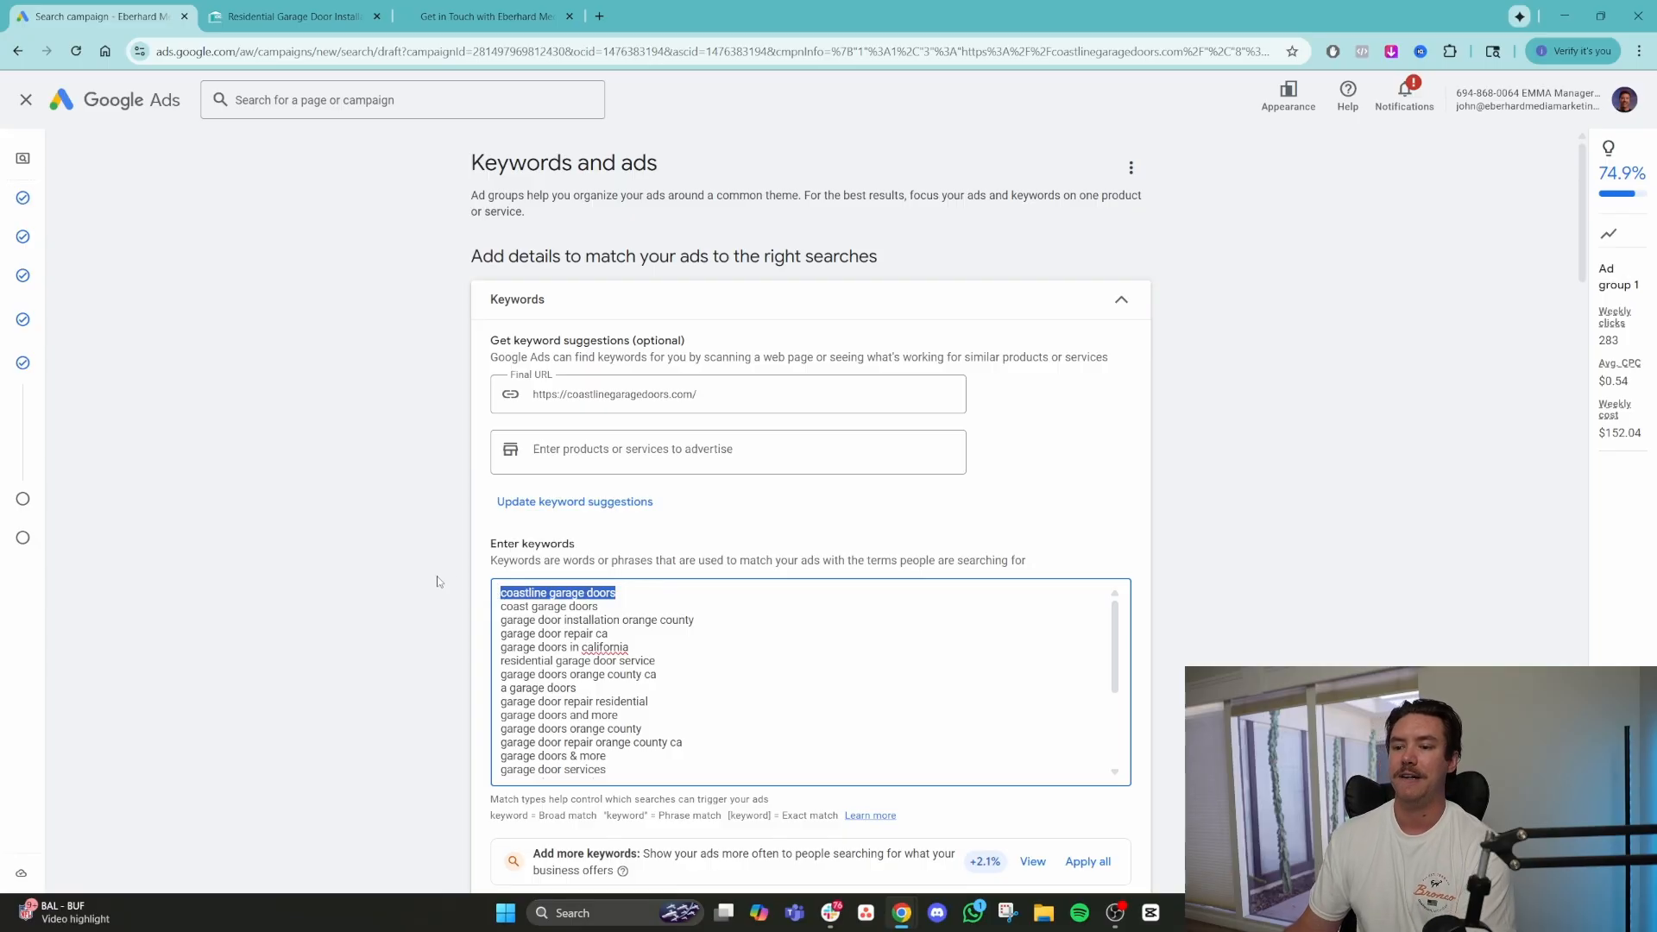
{"action": "left_click", "coordinate": [647, 596]}
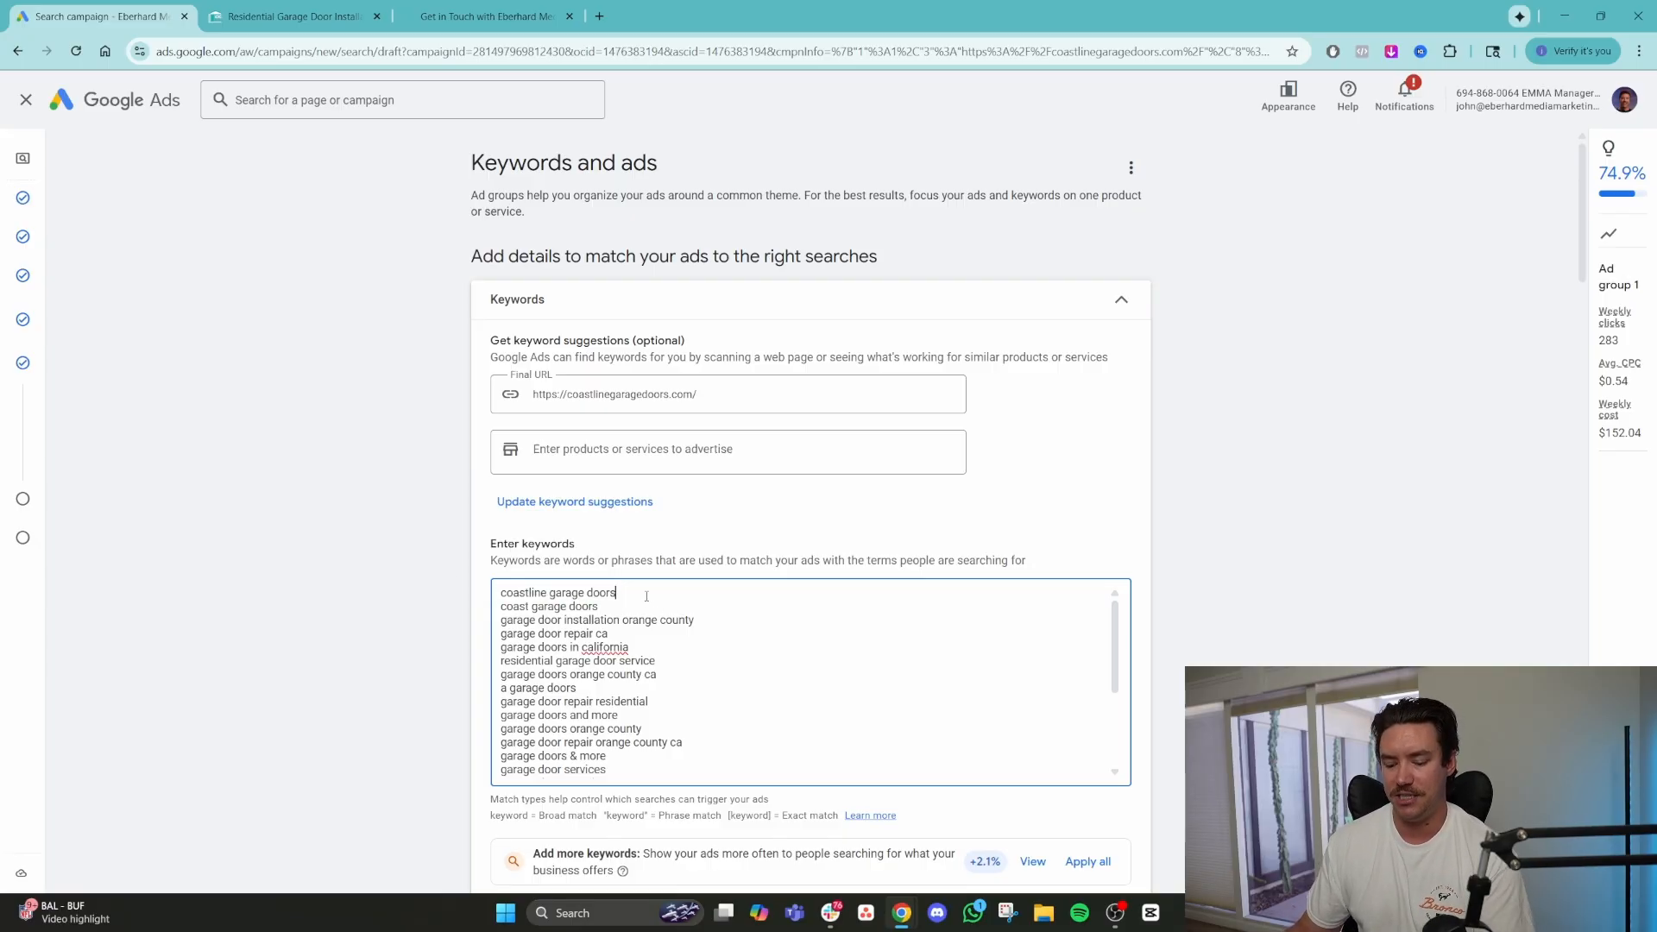
{"action": "type", "text": "]"}
{"action": "key", "text": "Home"}
{"action": "type", "text": "["}
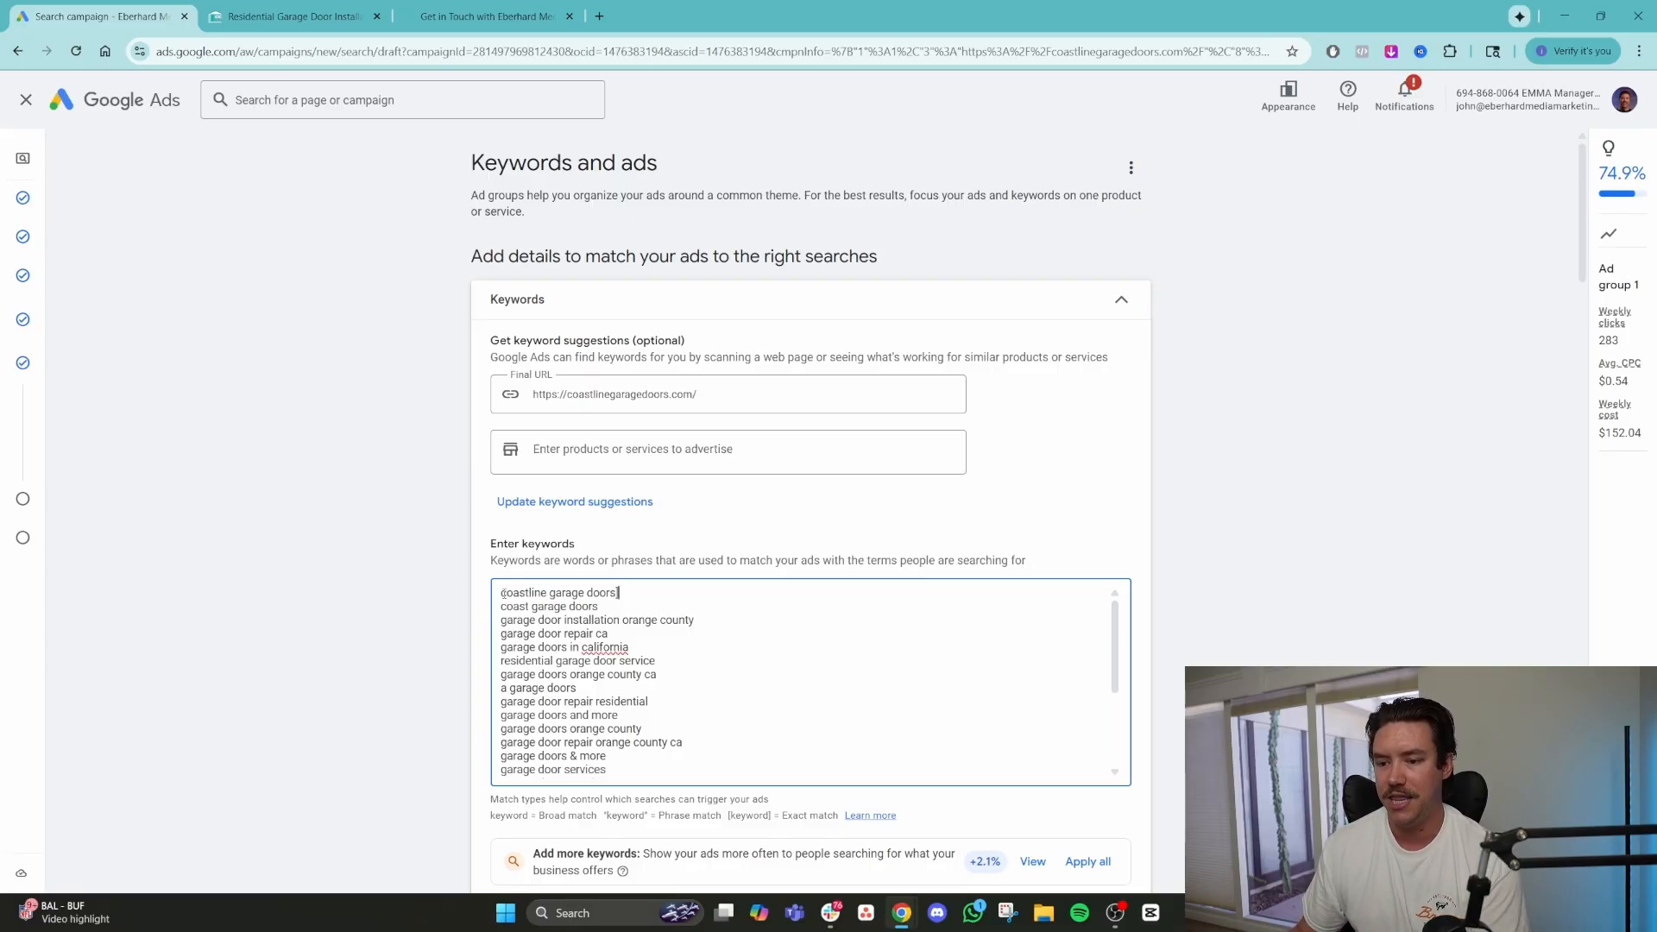
{"action": "type", "text": "["}
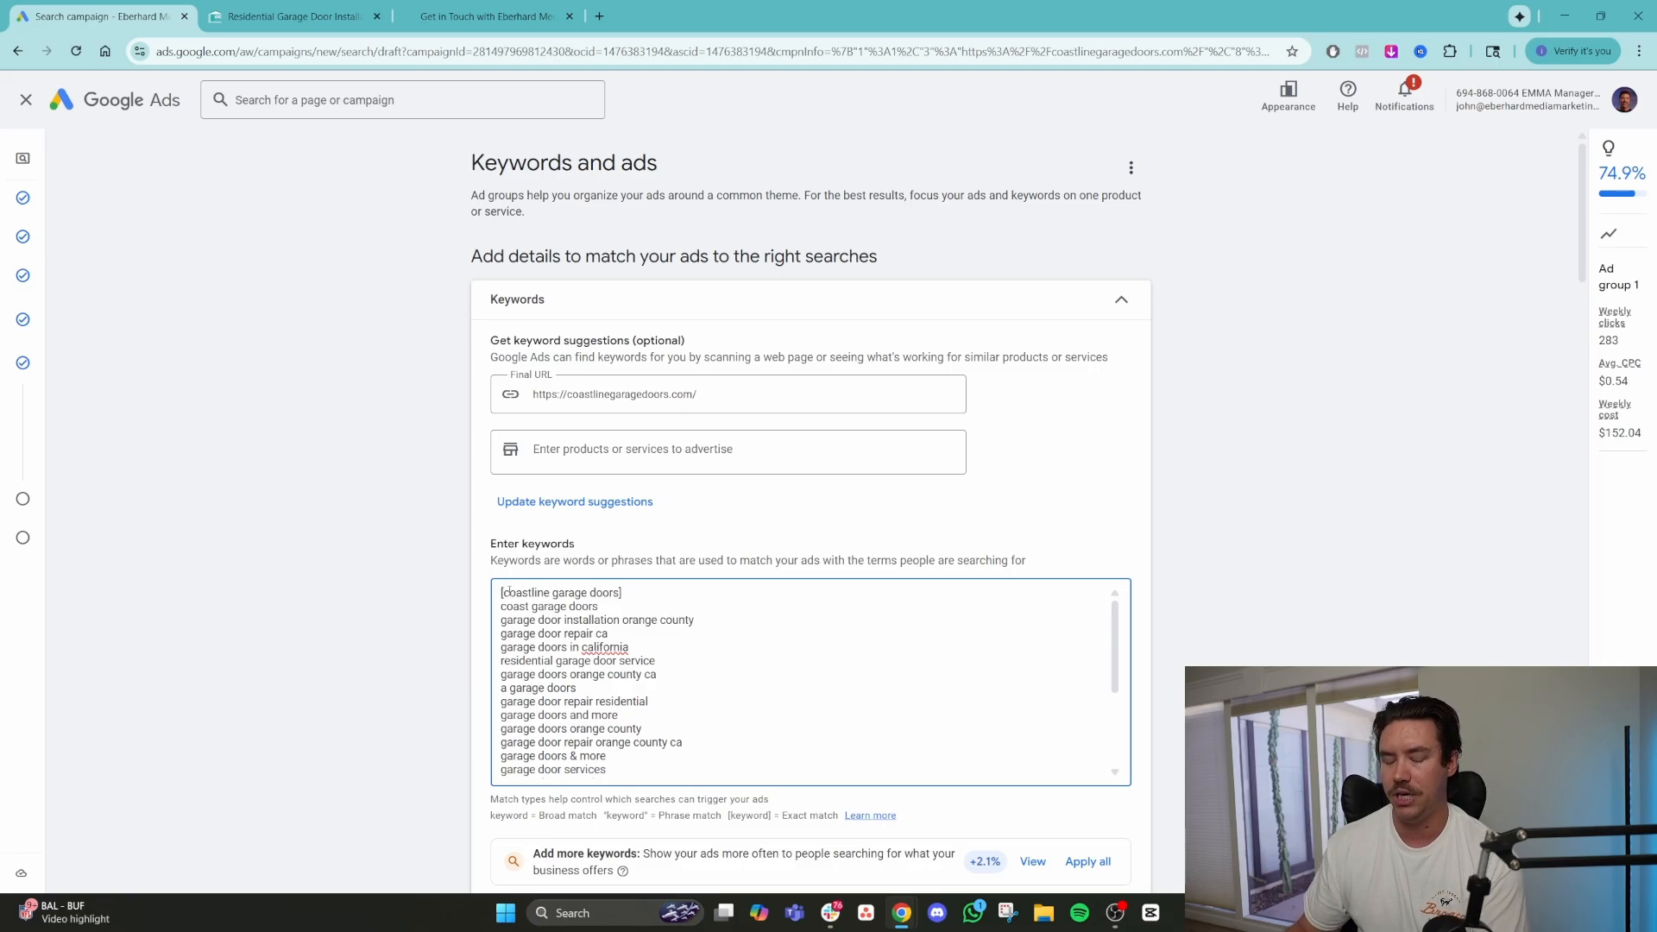
{"action": "scroll", "coordinate": [526, 622], "scroll_direction": "down", "scroll_amount": 3}
{"action": "scroll", "coordinate": [548, 639], "scroll_direction": "up", "scroll_amount": 3}
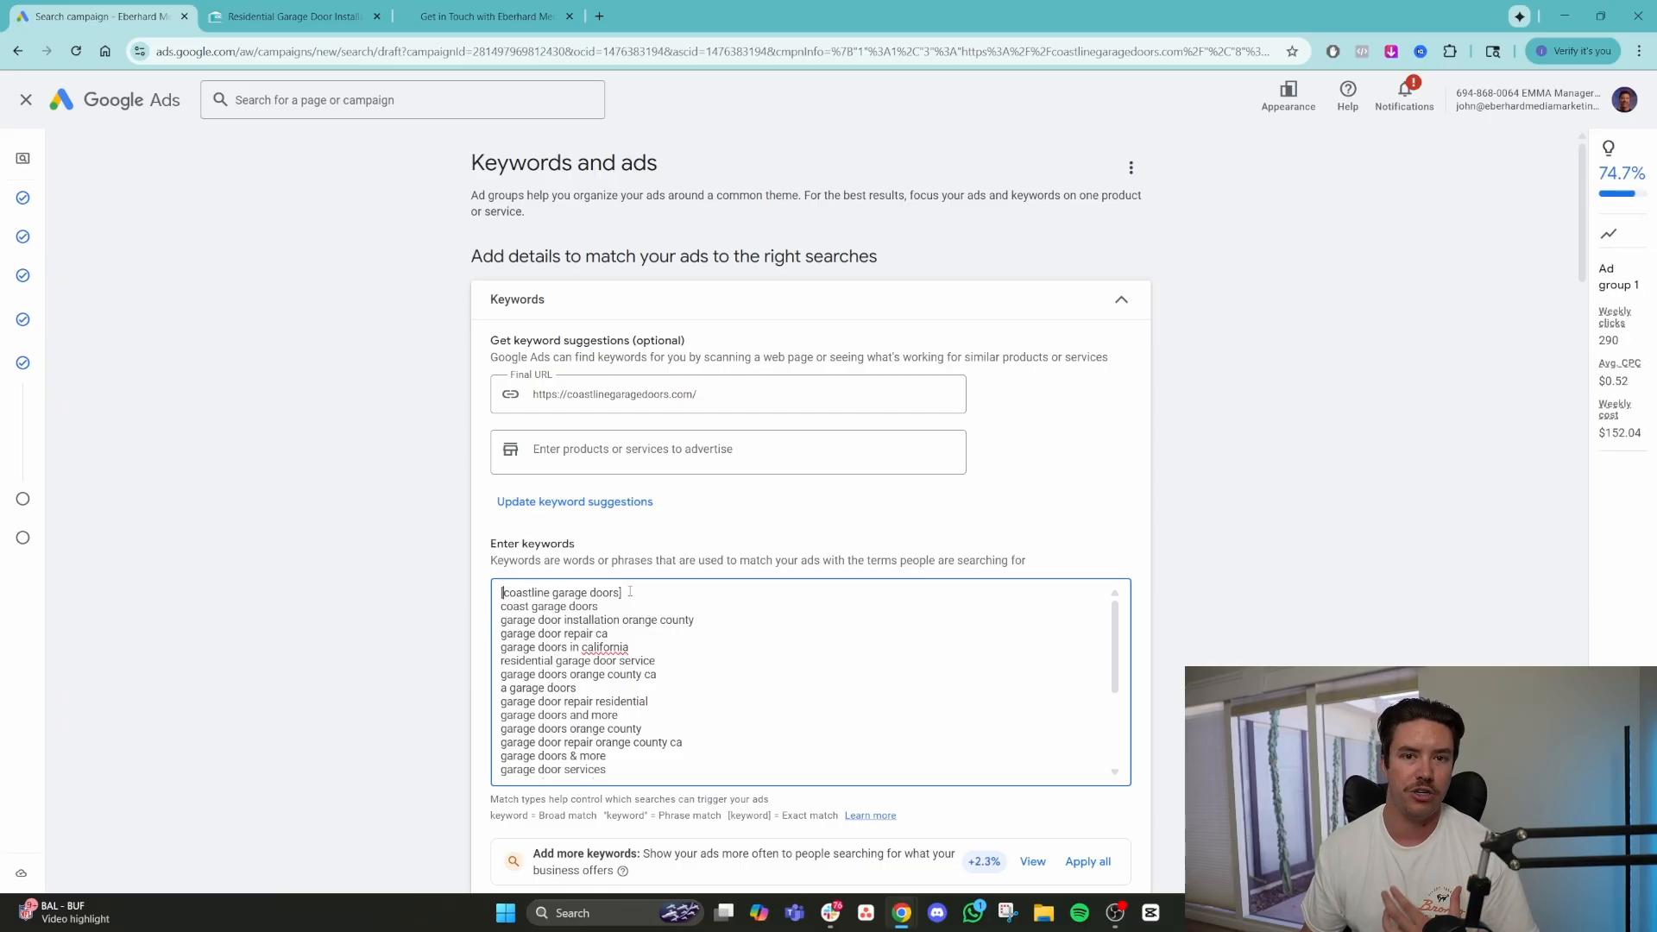
Change the keyword "coastline garage doors" to phrase match by replacing its square brackets with quotation marks.
{"action": "double_click", "coordinate": [615, 592]}
{"action": "left_click", "coordinate": [621, 592]}
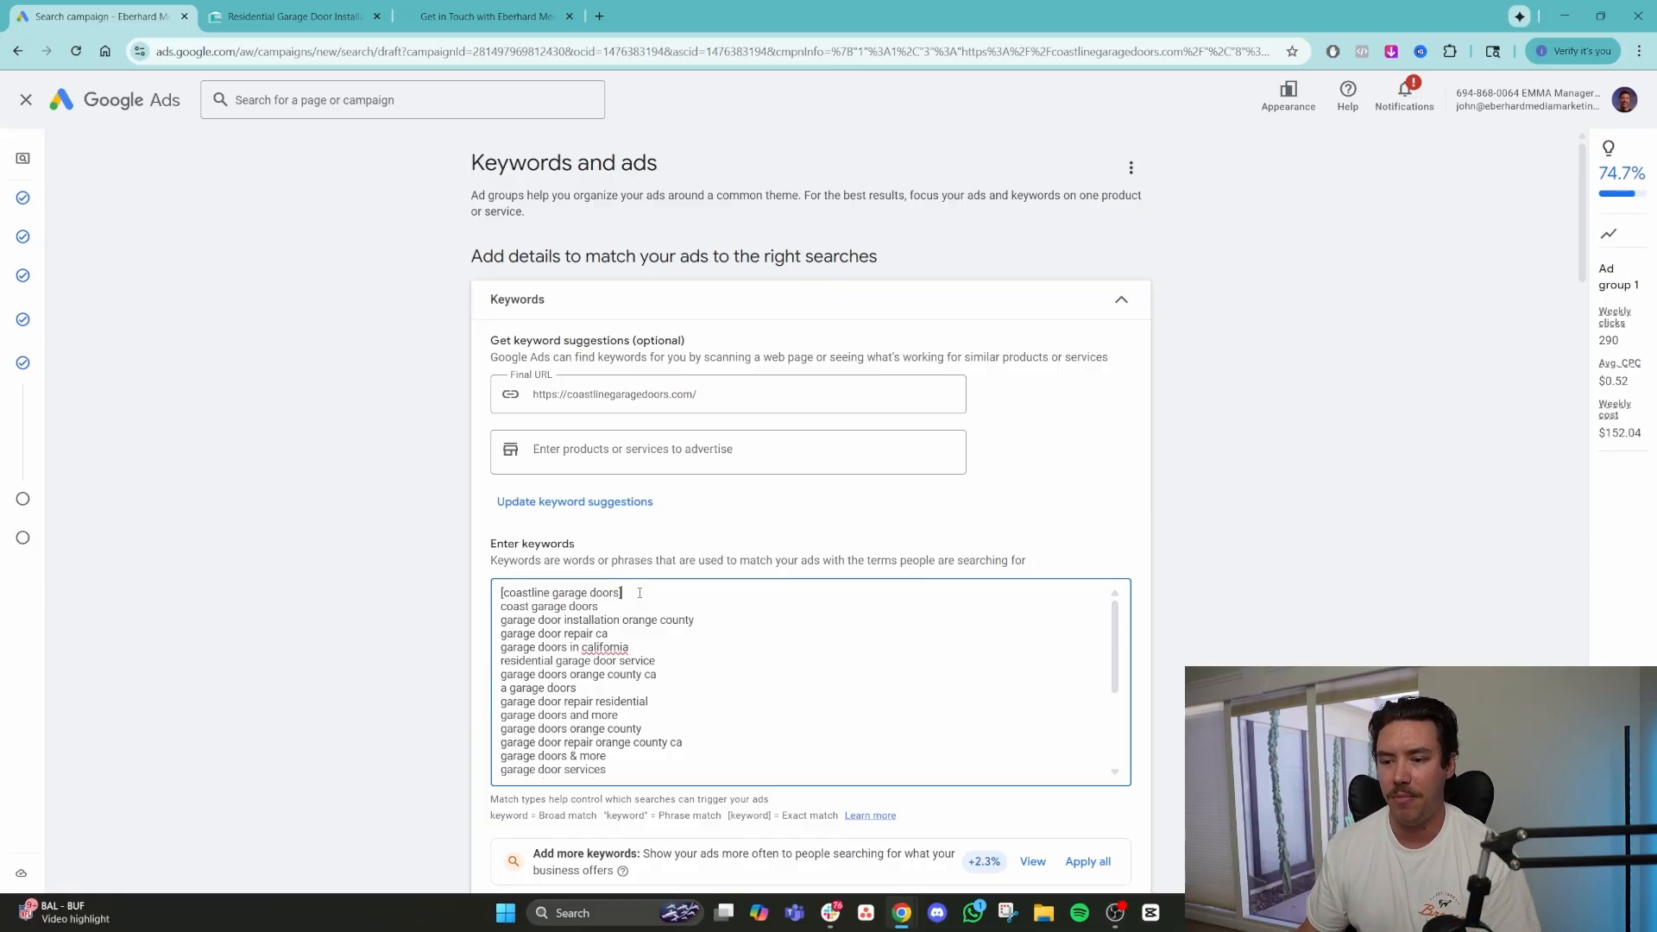
{"action": "left_click", "coordinate": [504, 593]}
{"action": "key", "text": "BackSpace"}
{"action": "type", "text": "\""}
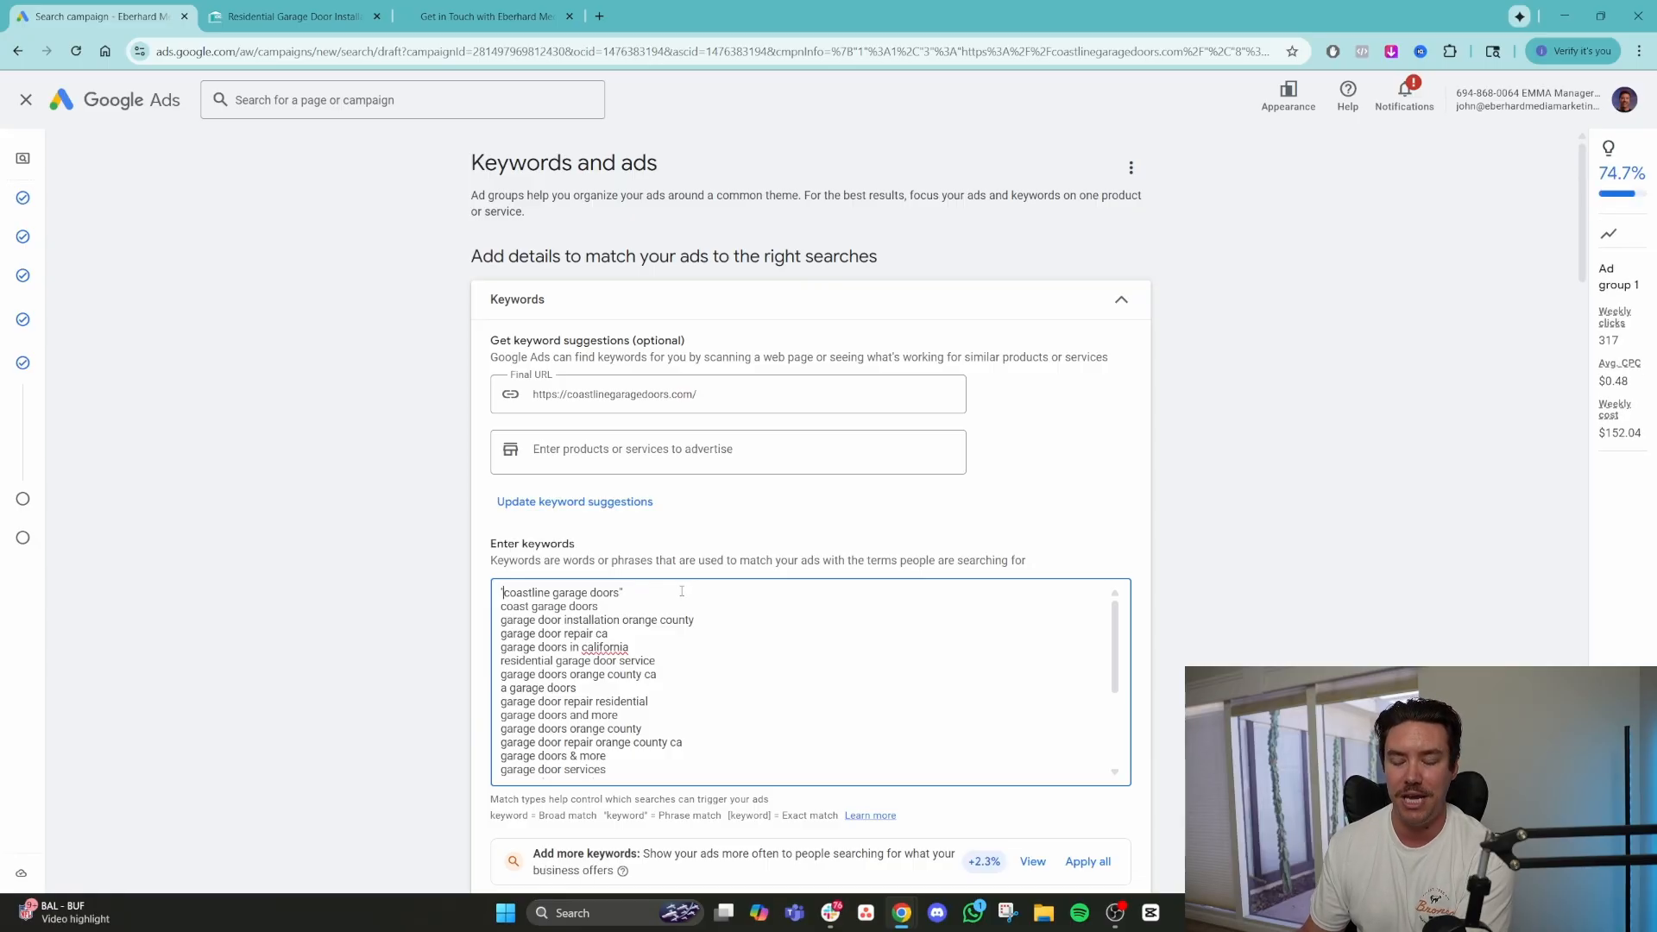
{"action": "left_click_drag", "start_coordinate": [652, 599], "coordinate": [462, 599]}
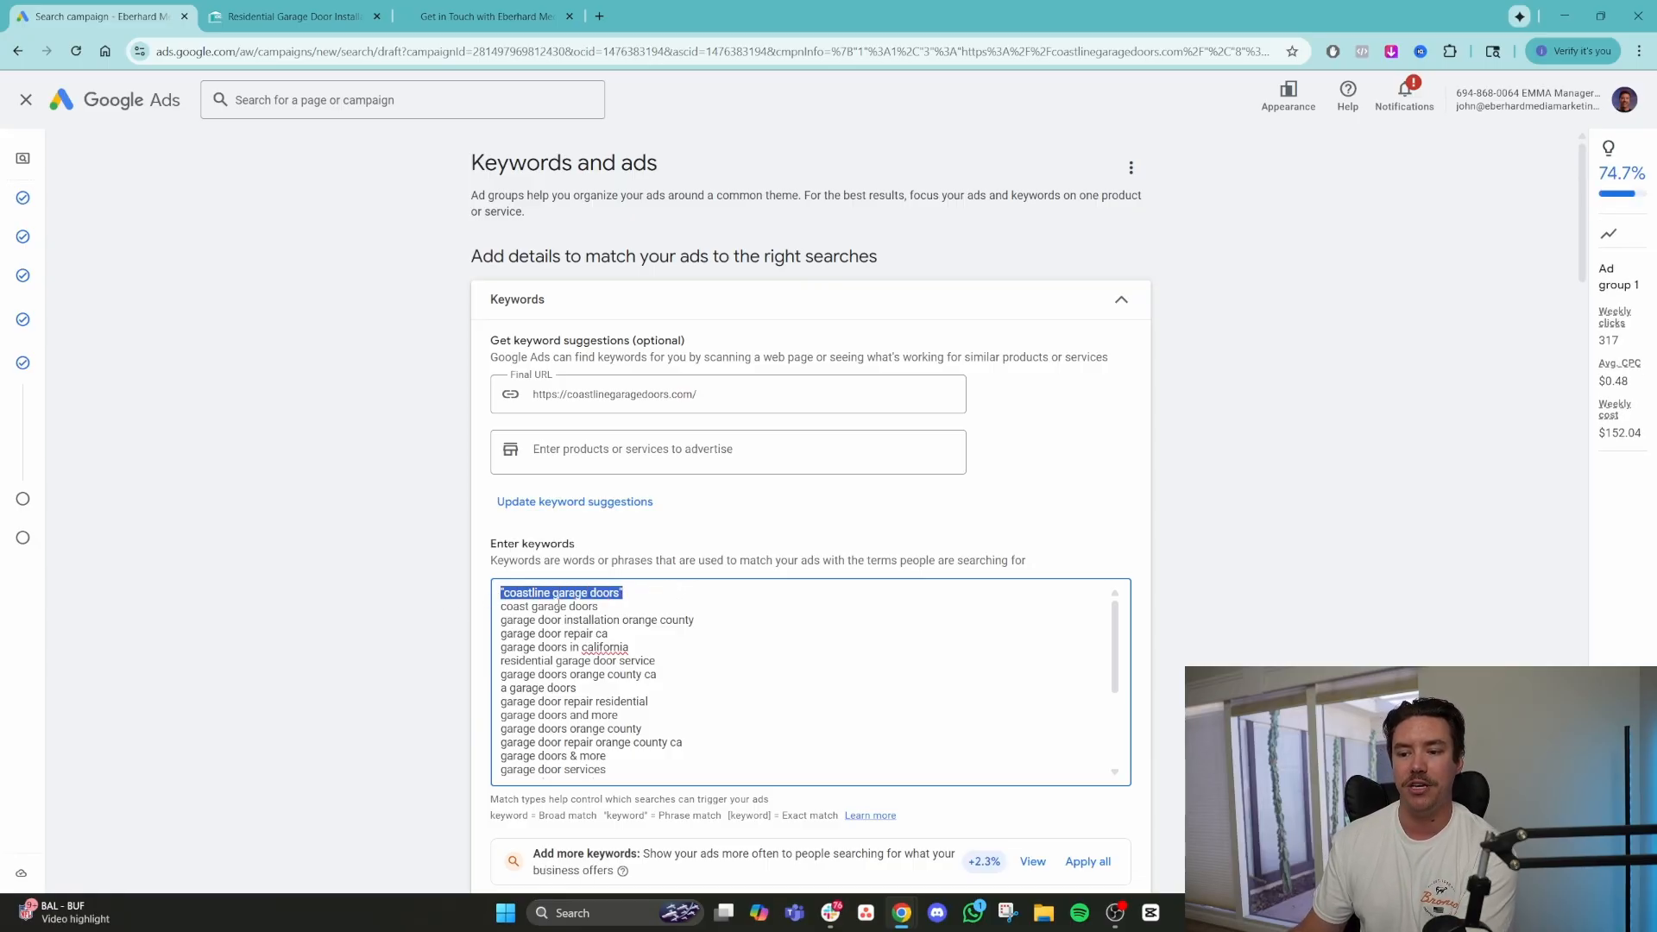
{"action": "left_click", "coordinate": [556, 596]}
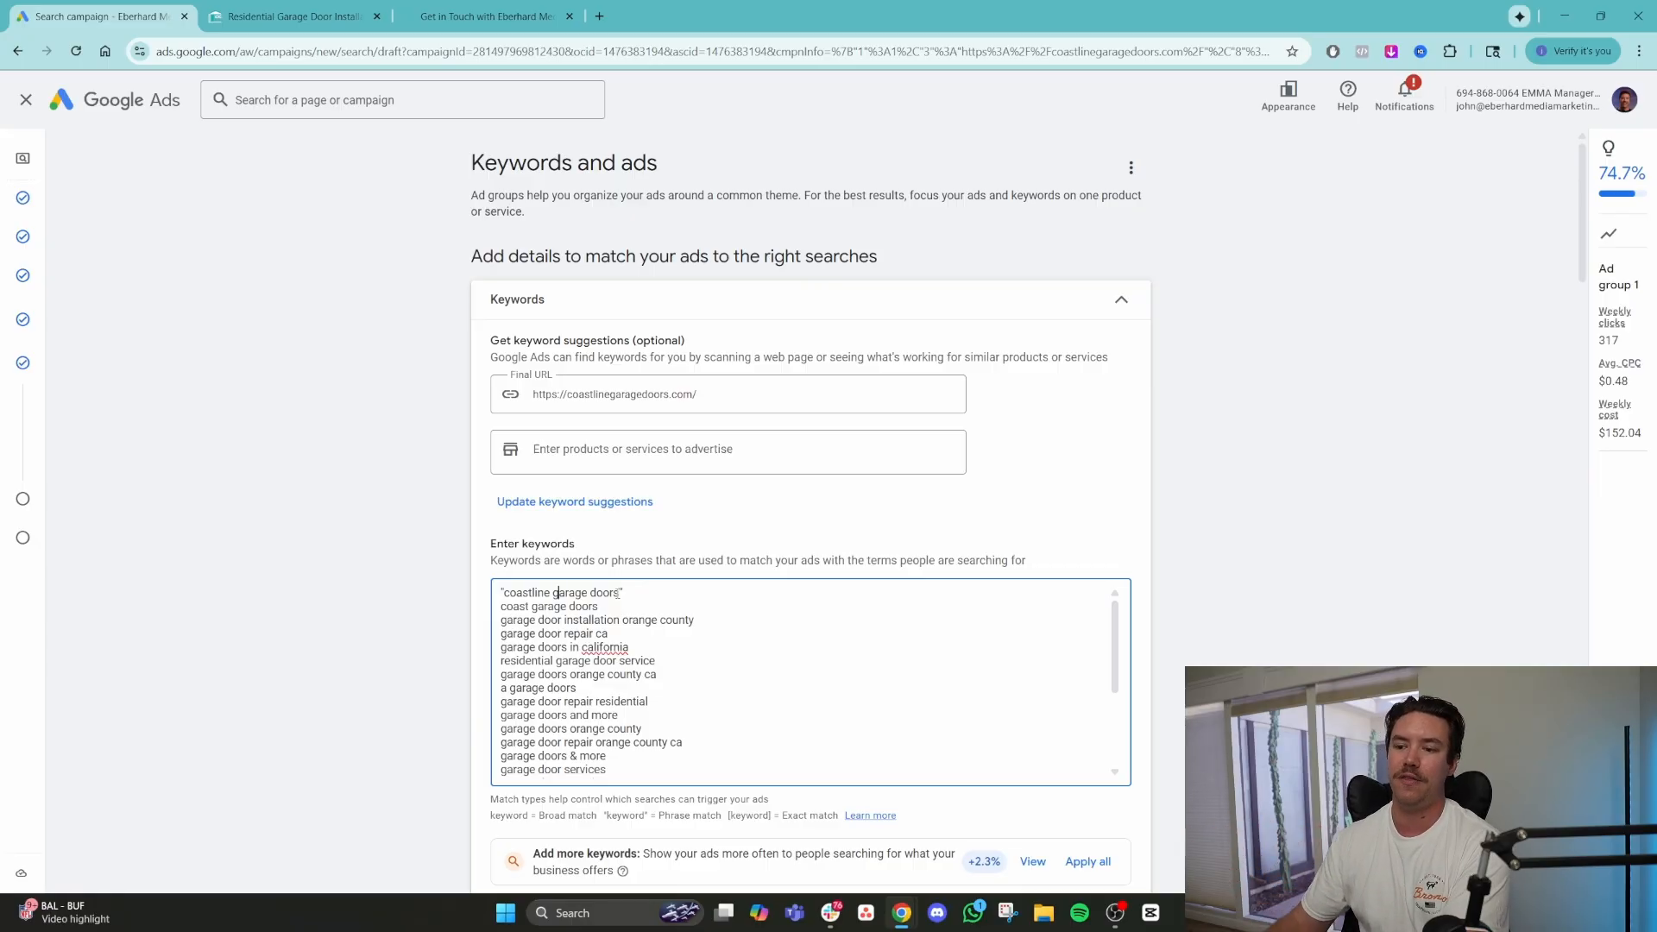
{"action": "left_click_drag", "start_coordinate": [618, 594], "coordinate": [497, 594]}
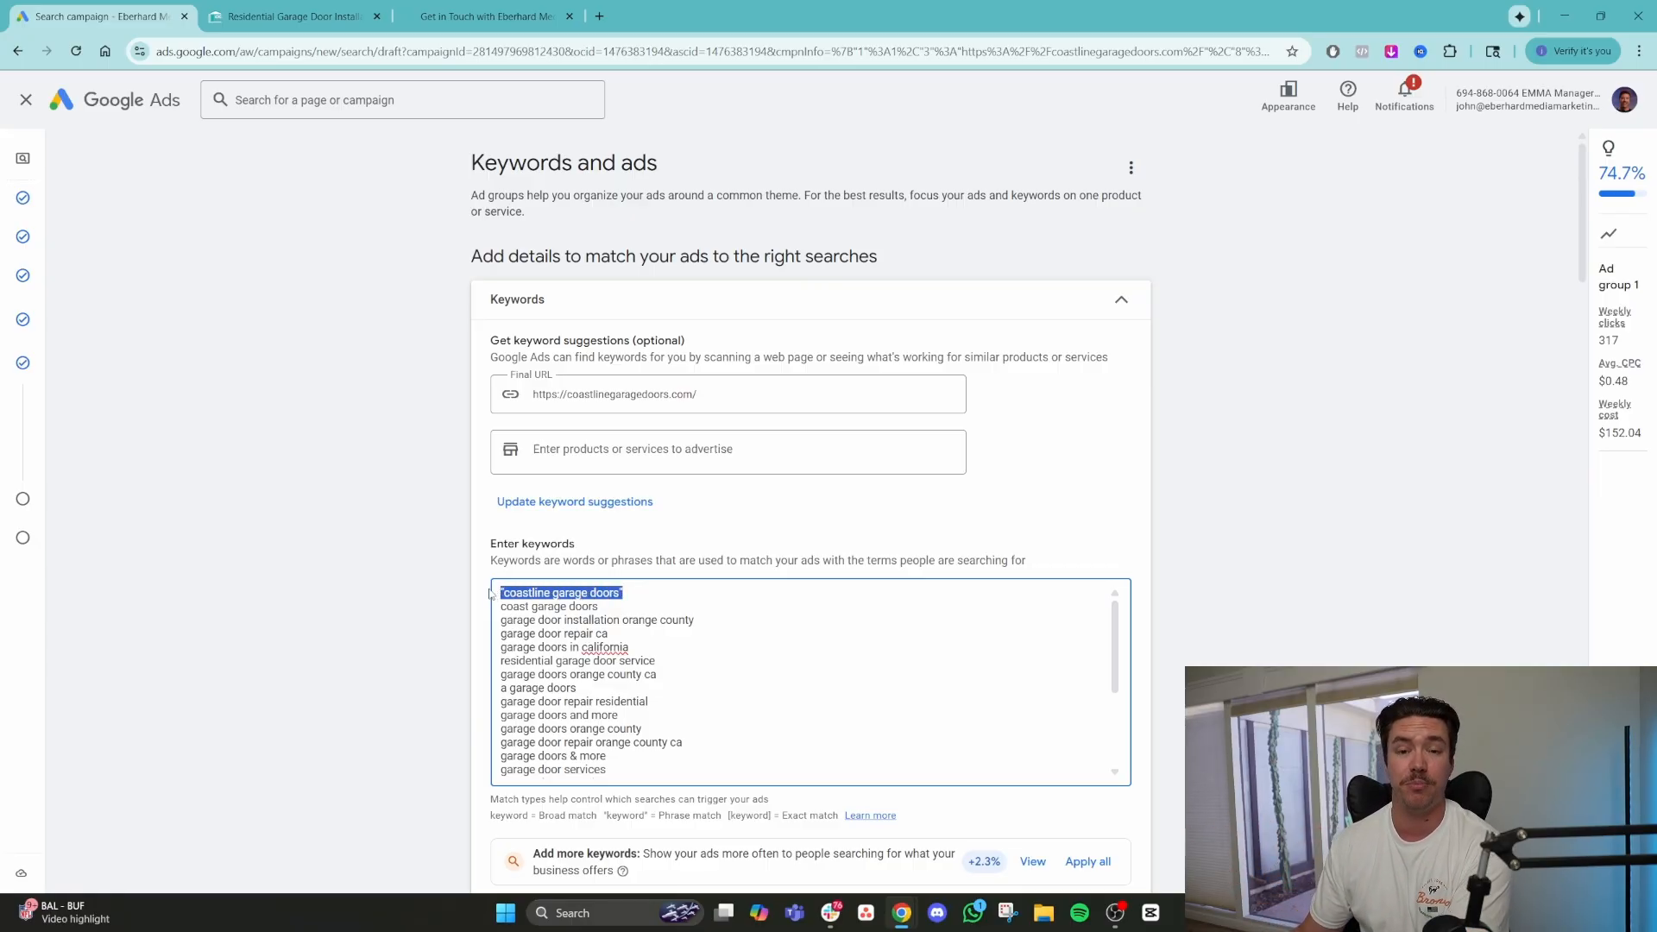
Remove the quotation marks around "coastline garage doors" to return the keyword to broad match.
{"action": "left_click", "coordinate": [640, 595]}
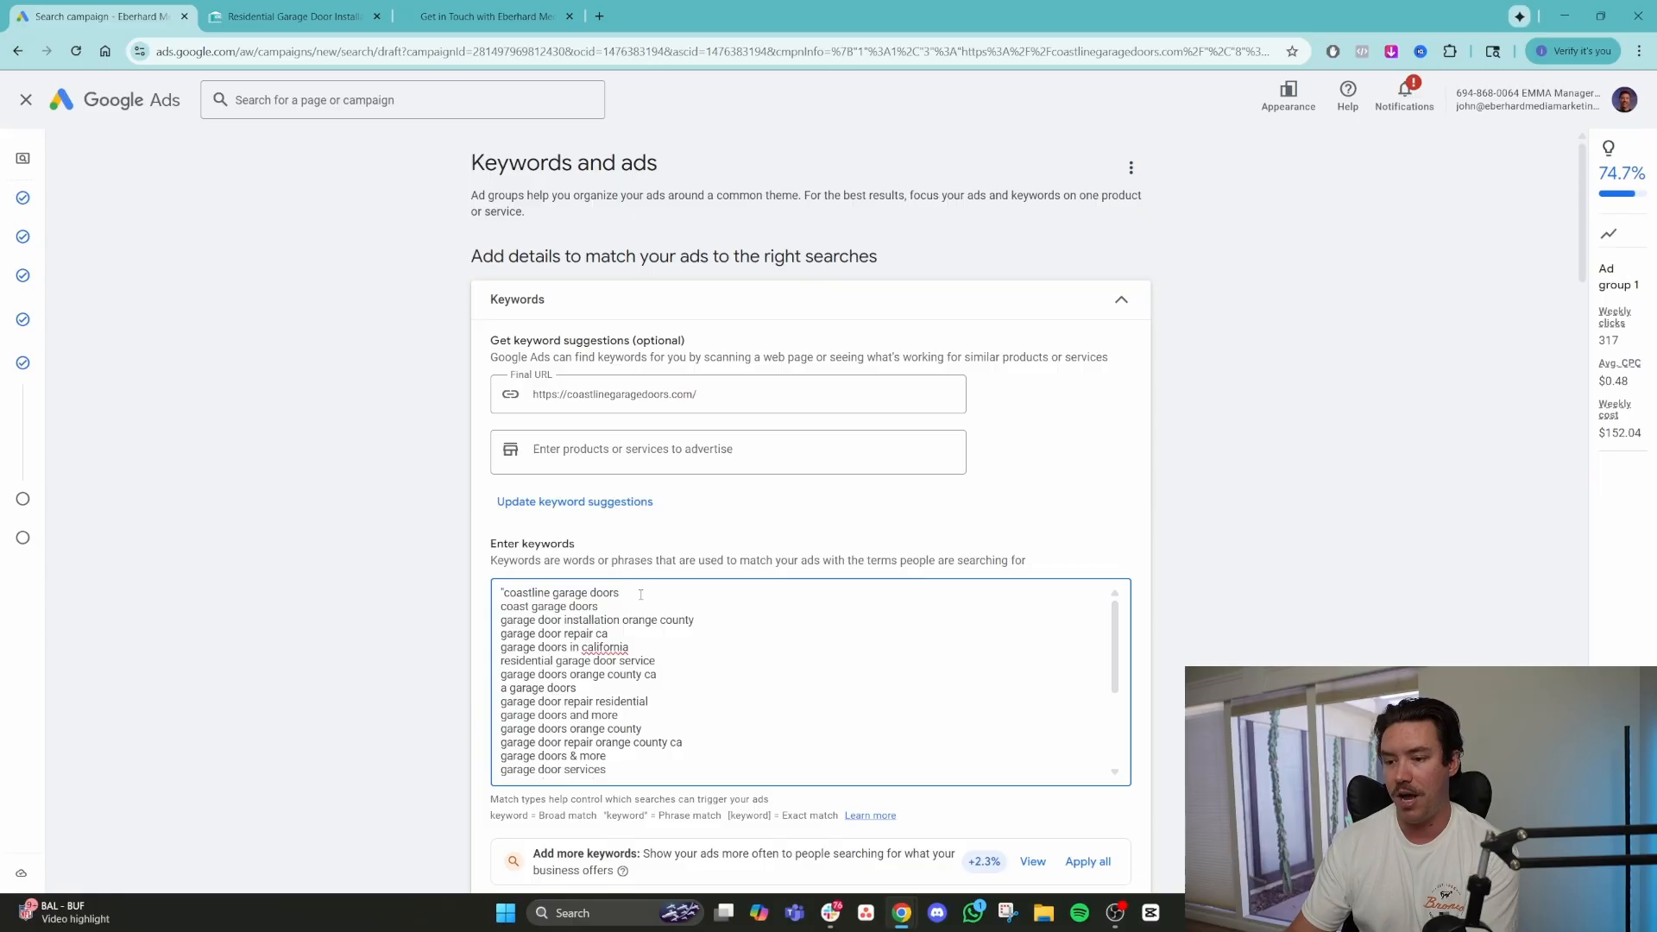
{"action": "key", "text": "BackSpace"}
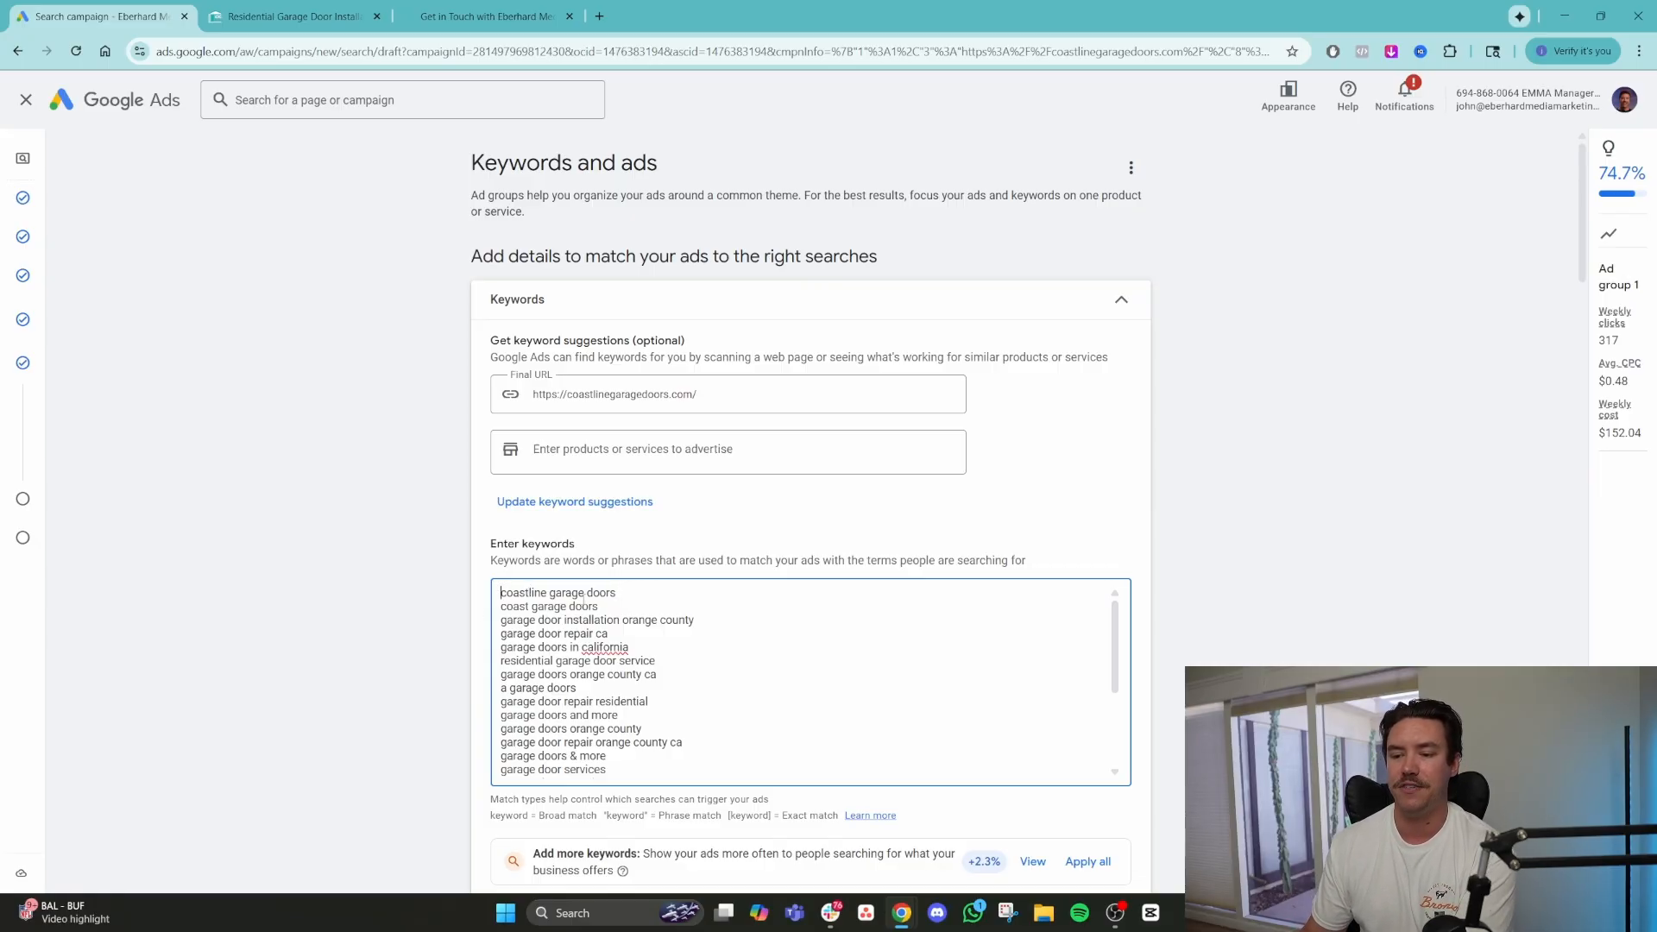
{"action": "left_click_drag", "start_coordinate": [618, 593], "coordinate": [587, 593]}
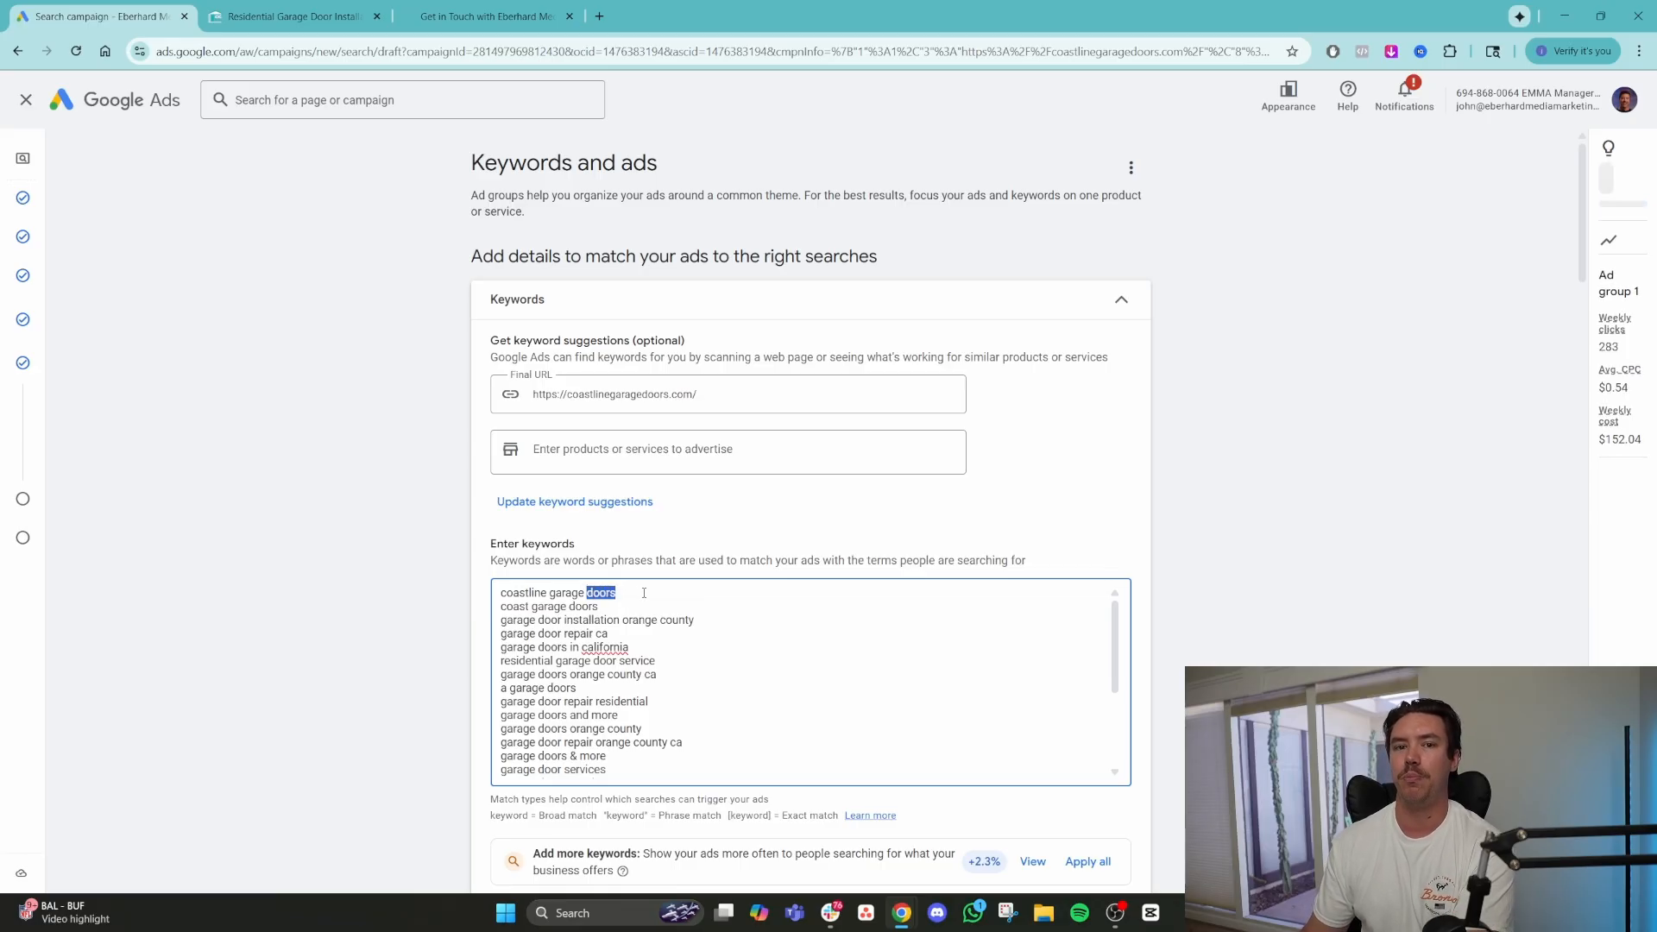
{"action": "left_click_drag", "start_coordinate": [583, 592], "coordinate": [499, 597]}
{"action": "left_click", "coordinate": [655, 605]}
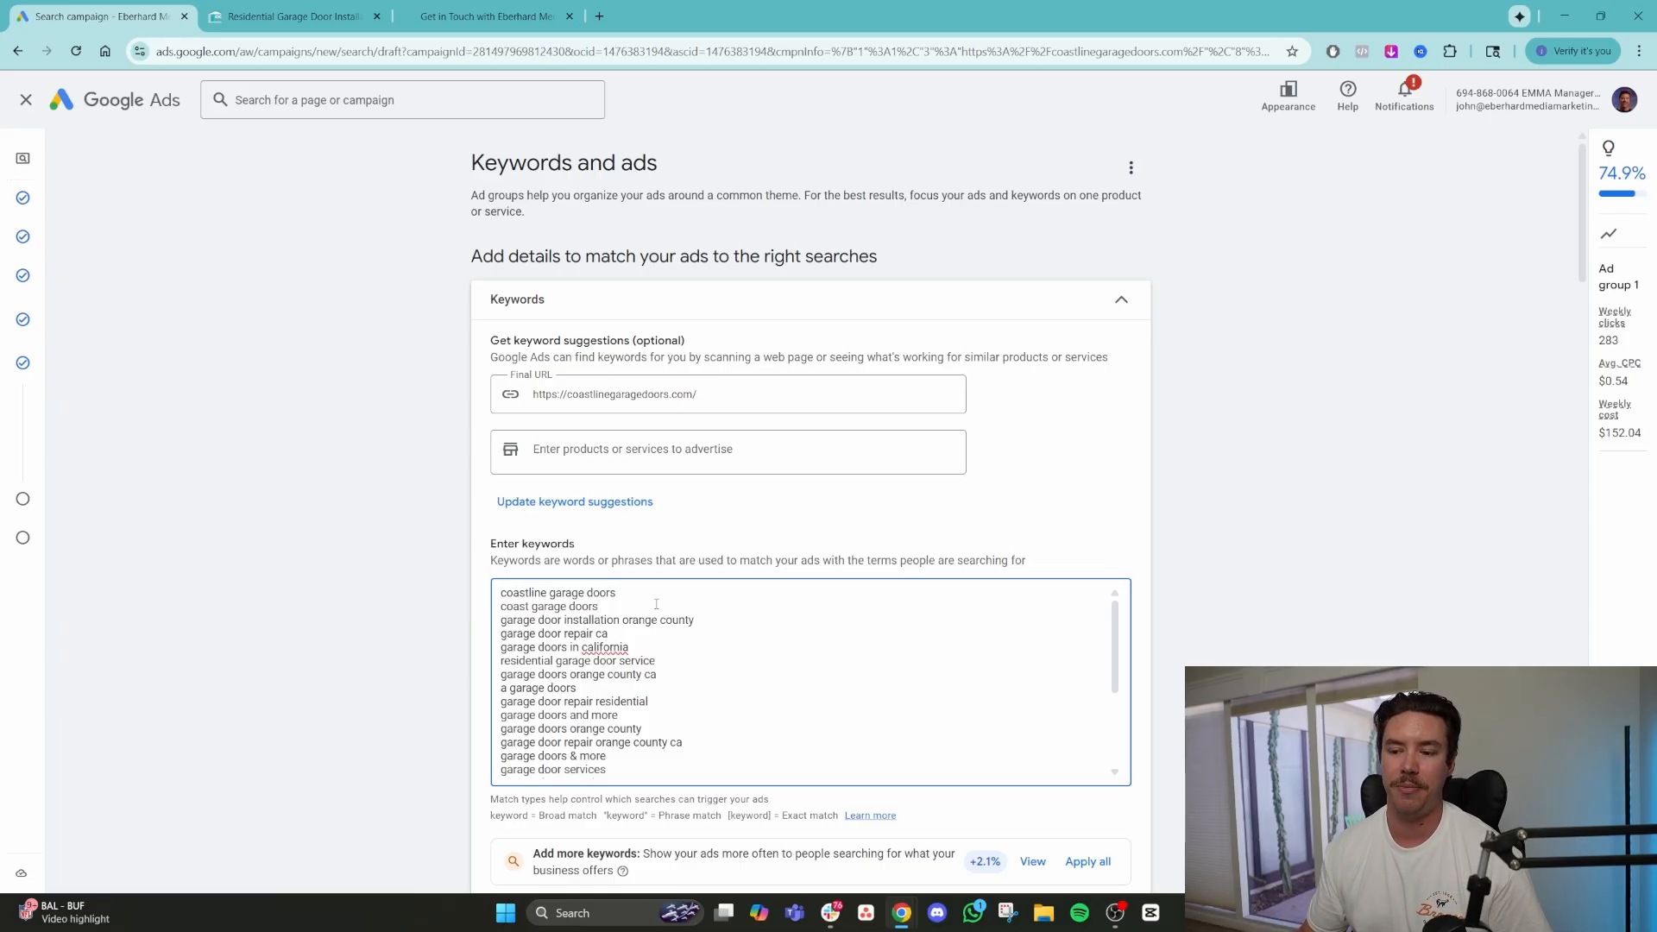
Examine the individual words of the broad match keyword and look through the rest of the keyword list.
{"action": "left_click_drag", "start_coordinate": [546, 592], "coordinate": [585, 592]}
{"action": "left_click", "coordinate": [577, 592]}
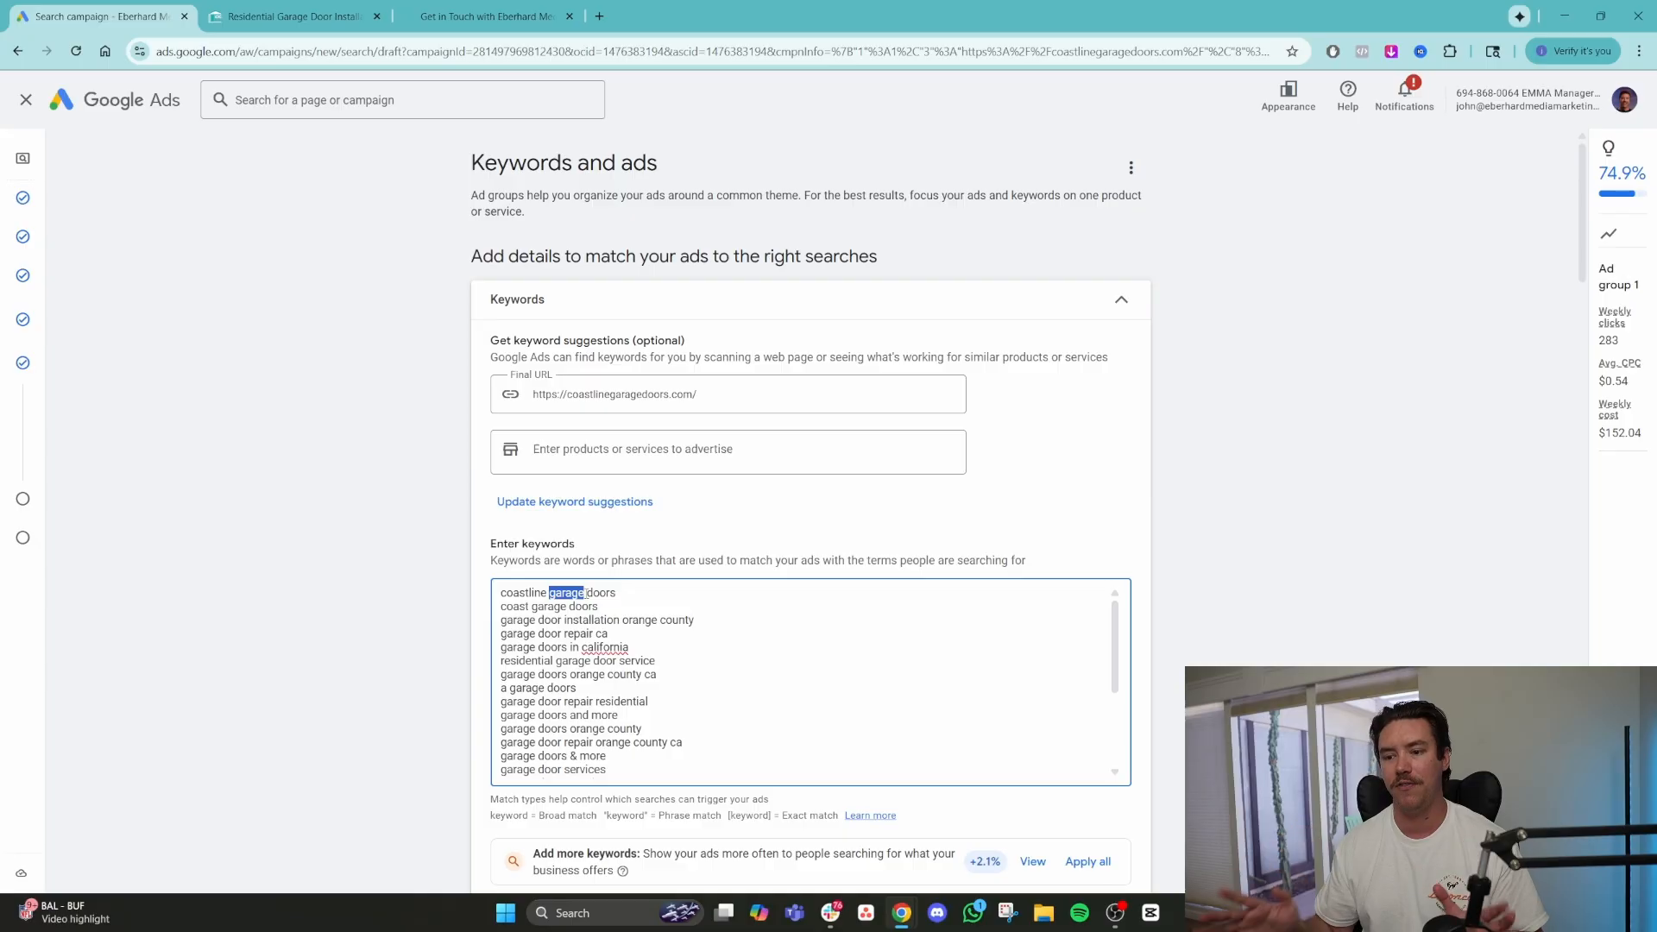
{"action": "left_click", "coordinate": [685, 684]}
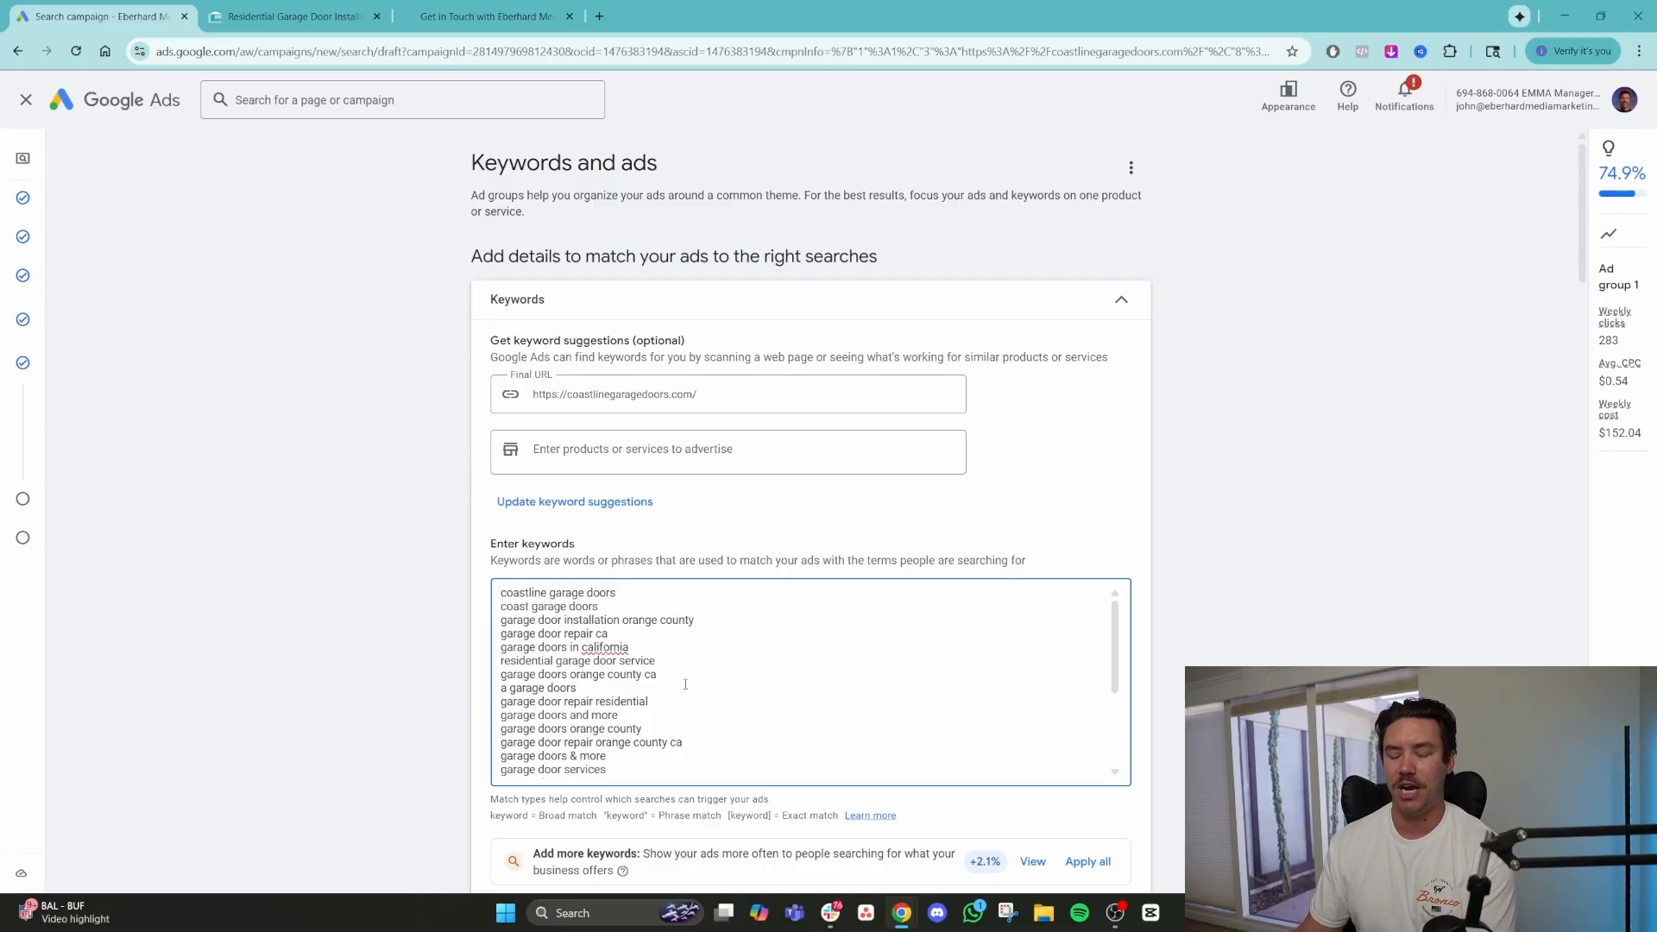
{"action": "scroll", "coordinate": [685, 684], "scroll_direction": "down", "scroll_amount": 2}
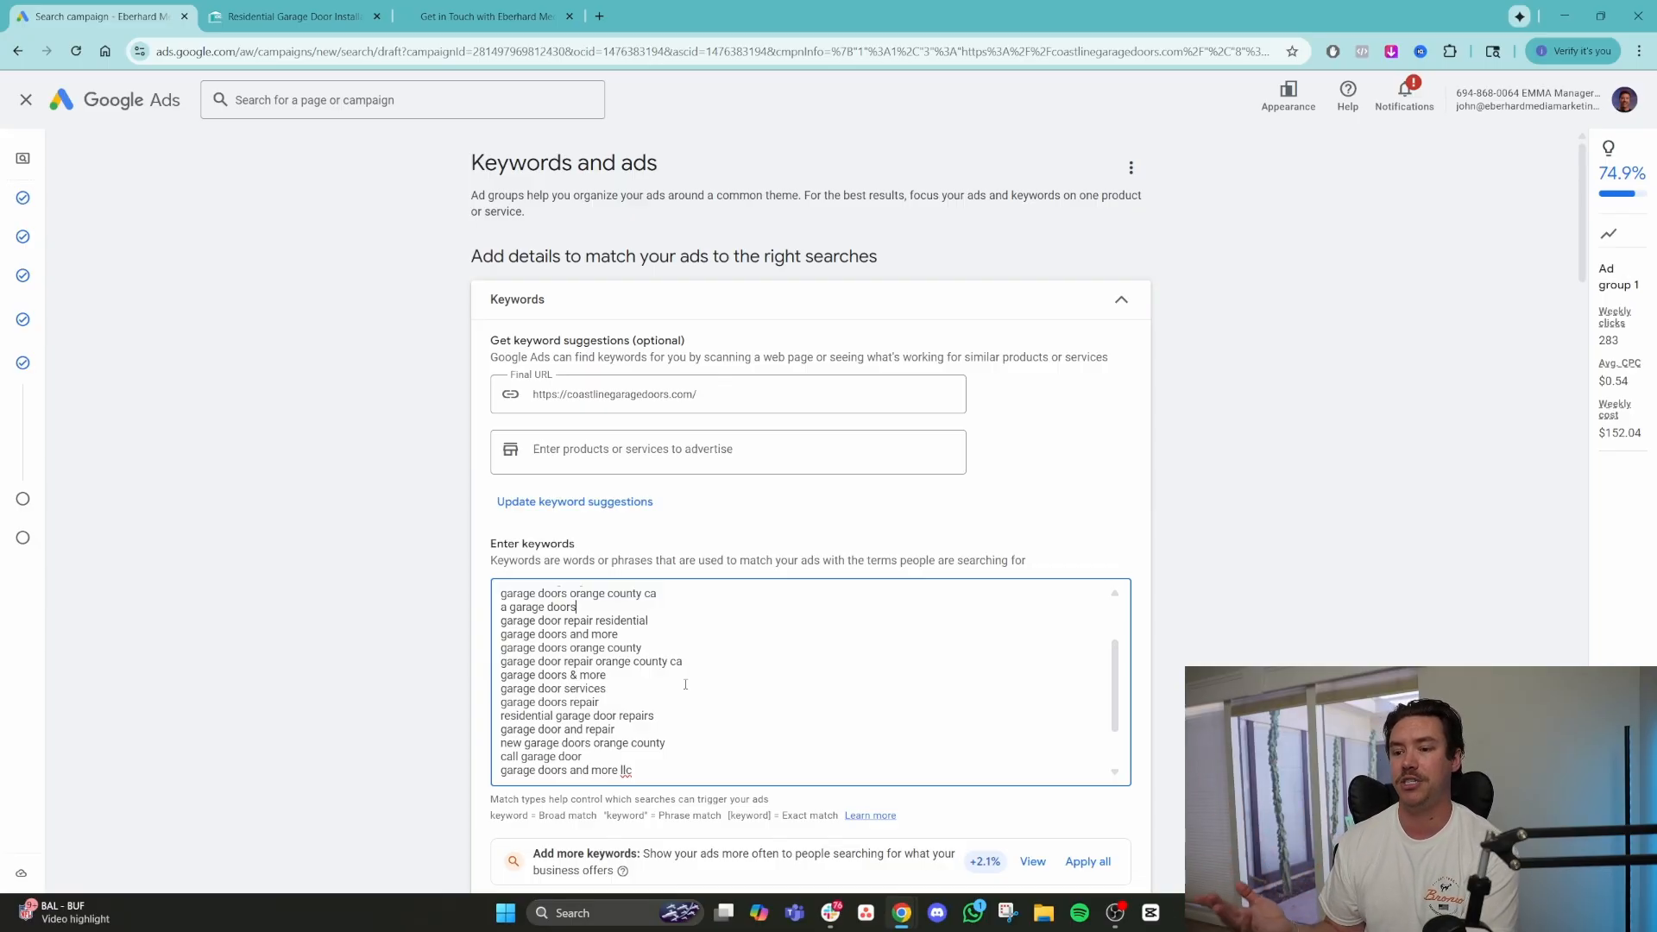
{"action": "scroll", "coordinate": [685, 685], "scroll_direction": "down", "scroll_amount": 2}
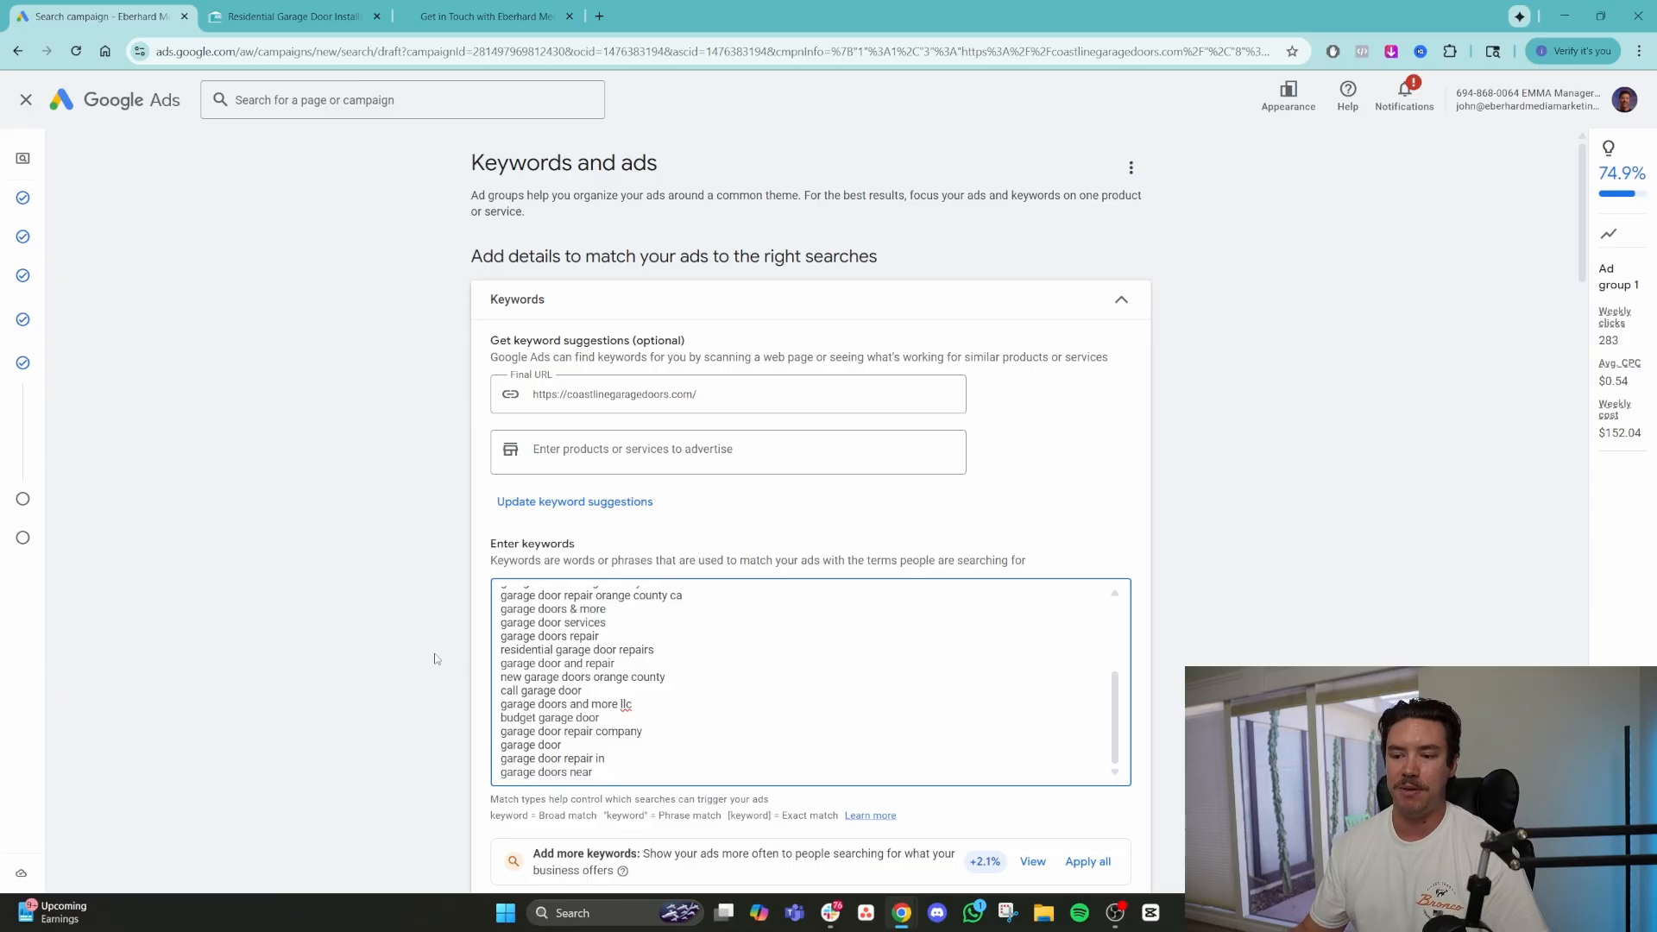
{"action": "scroll", "coordinate": [576, 687], "scroll_direction": "up", "scroll_amount": 3}
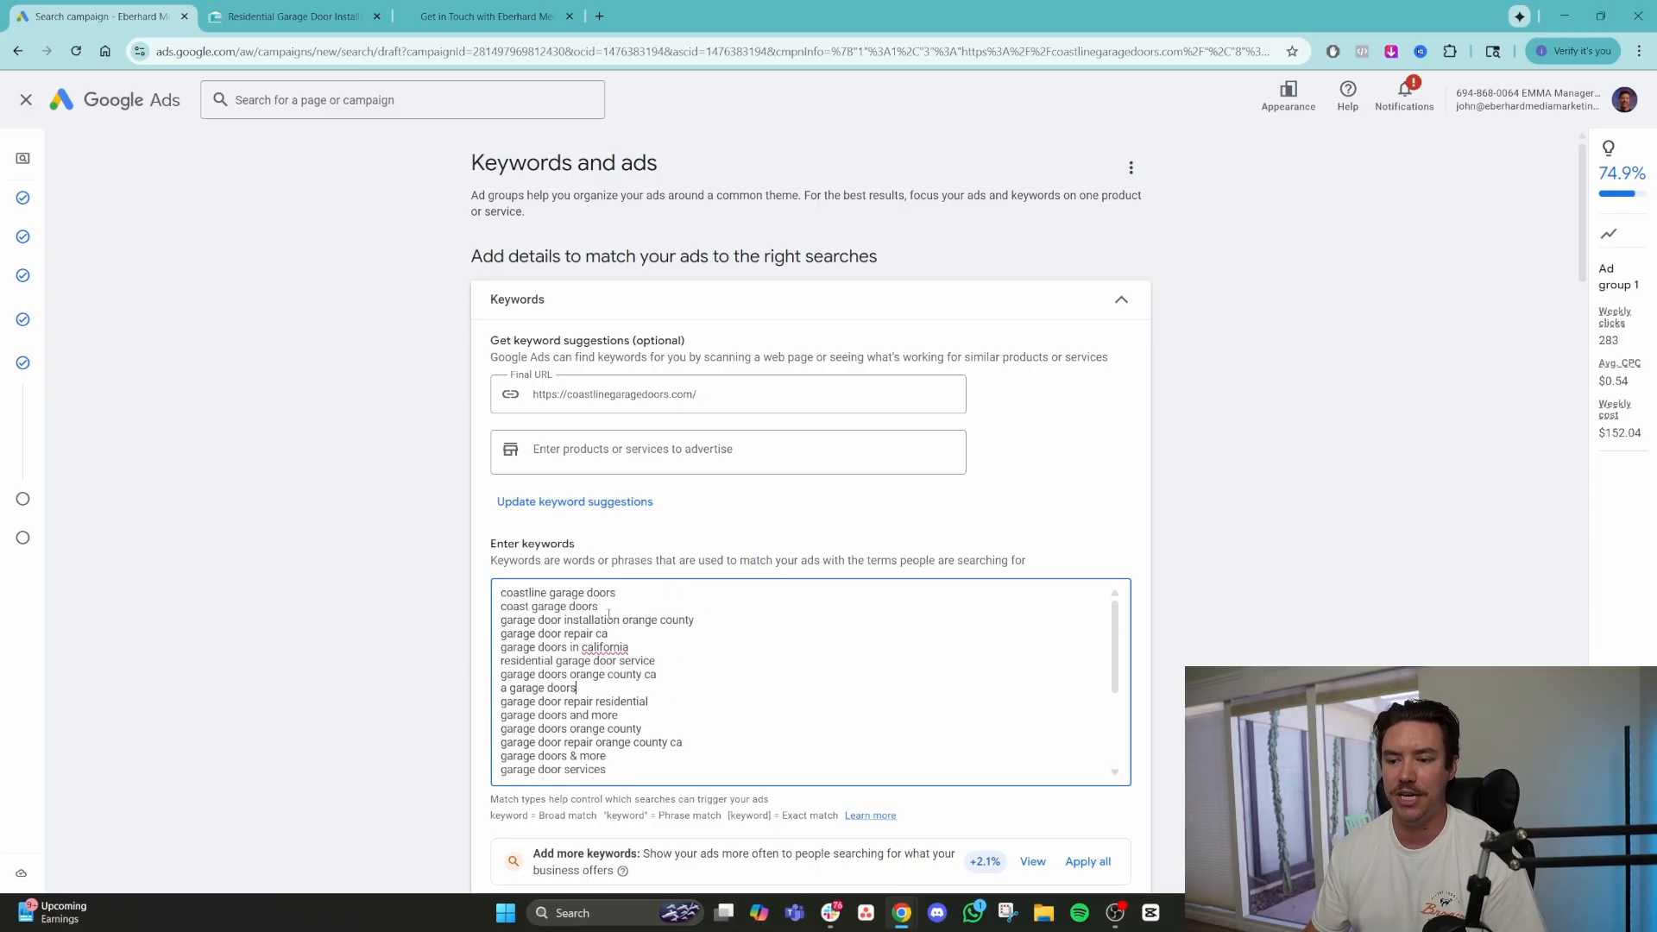
{"action": "left_click_drag", "start_coordinate": [527, 635], "coordinate": [501, 634]}
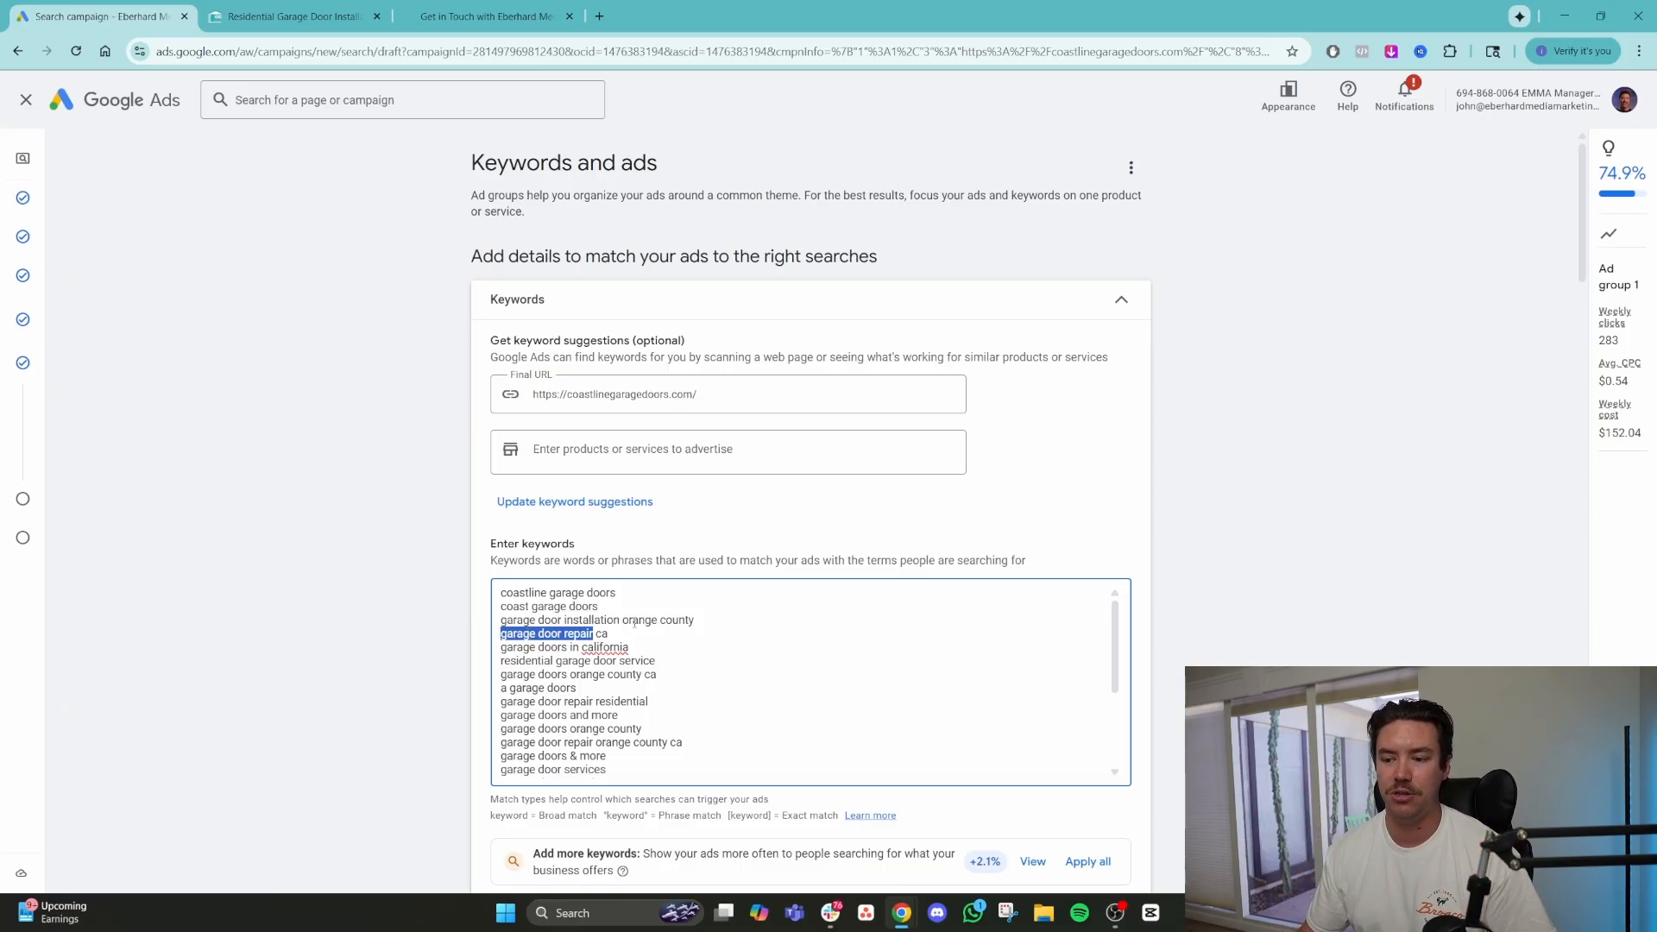
Make the keyword "garage door installation orange county" an exact match with square brackets.
{"action": "left_click", "coordinate": [710, 620]}
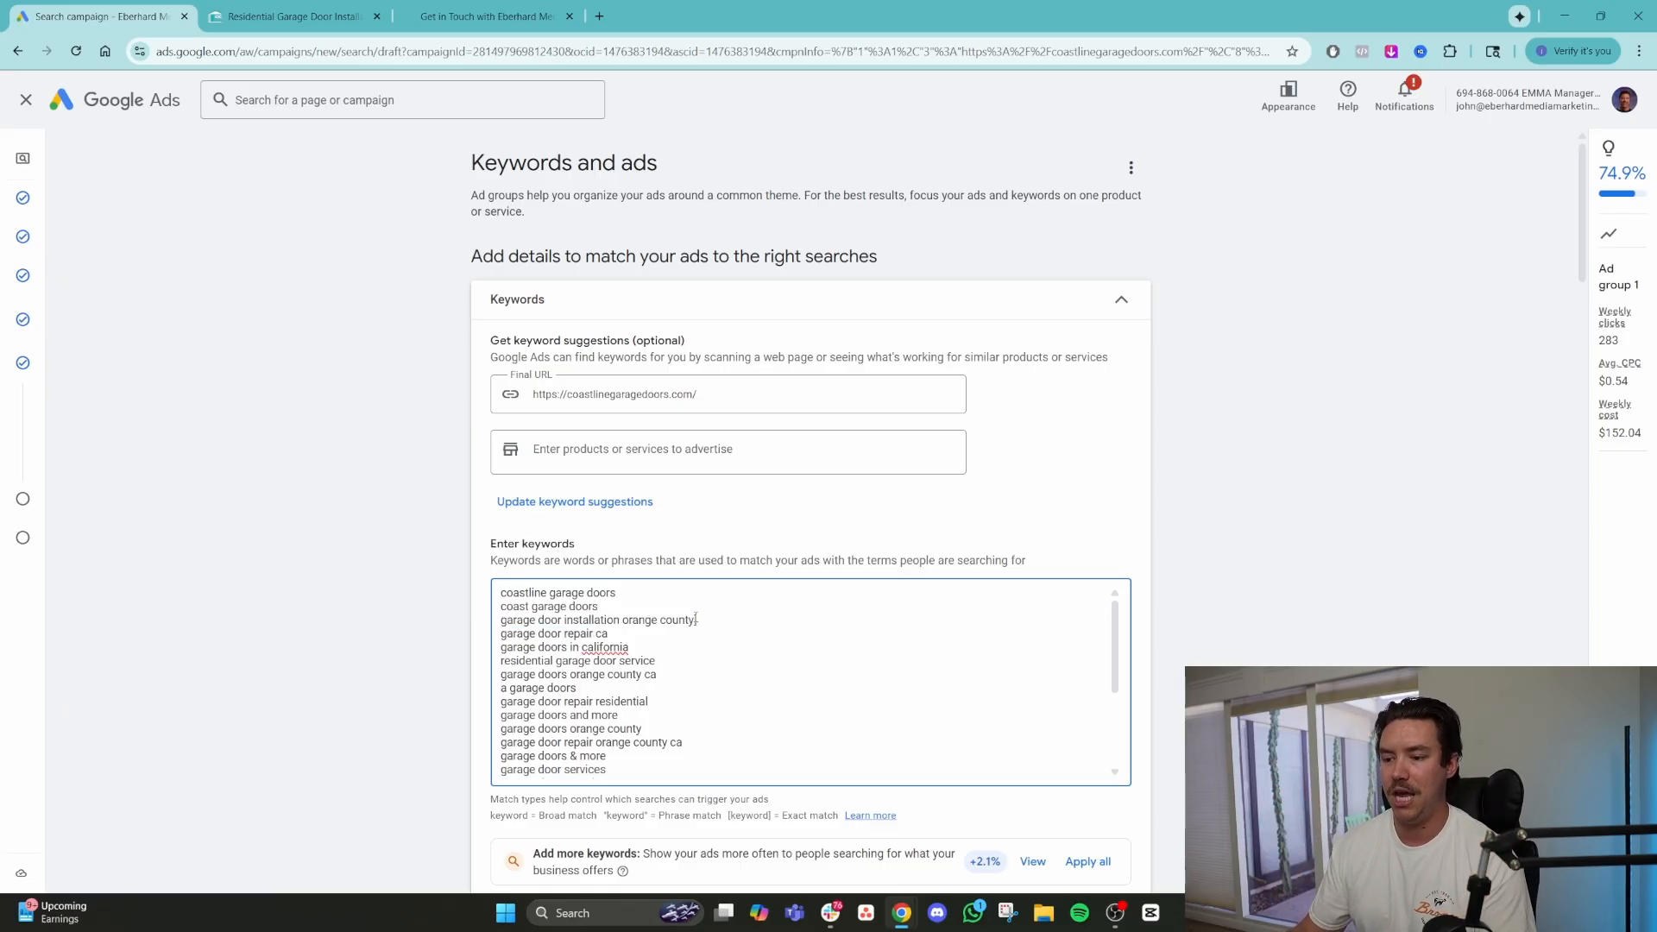
{"action": "left_click", "coordinate": [501, 620]}
{"action": "type", "text": "["}
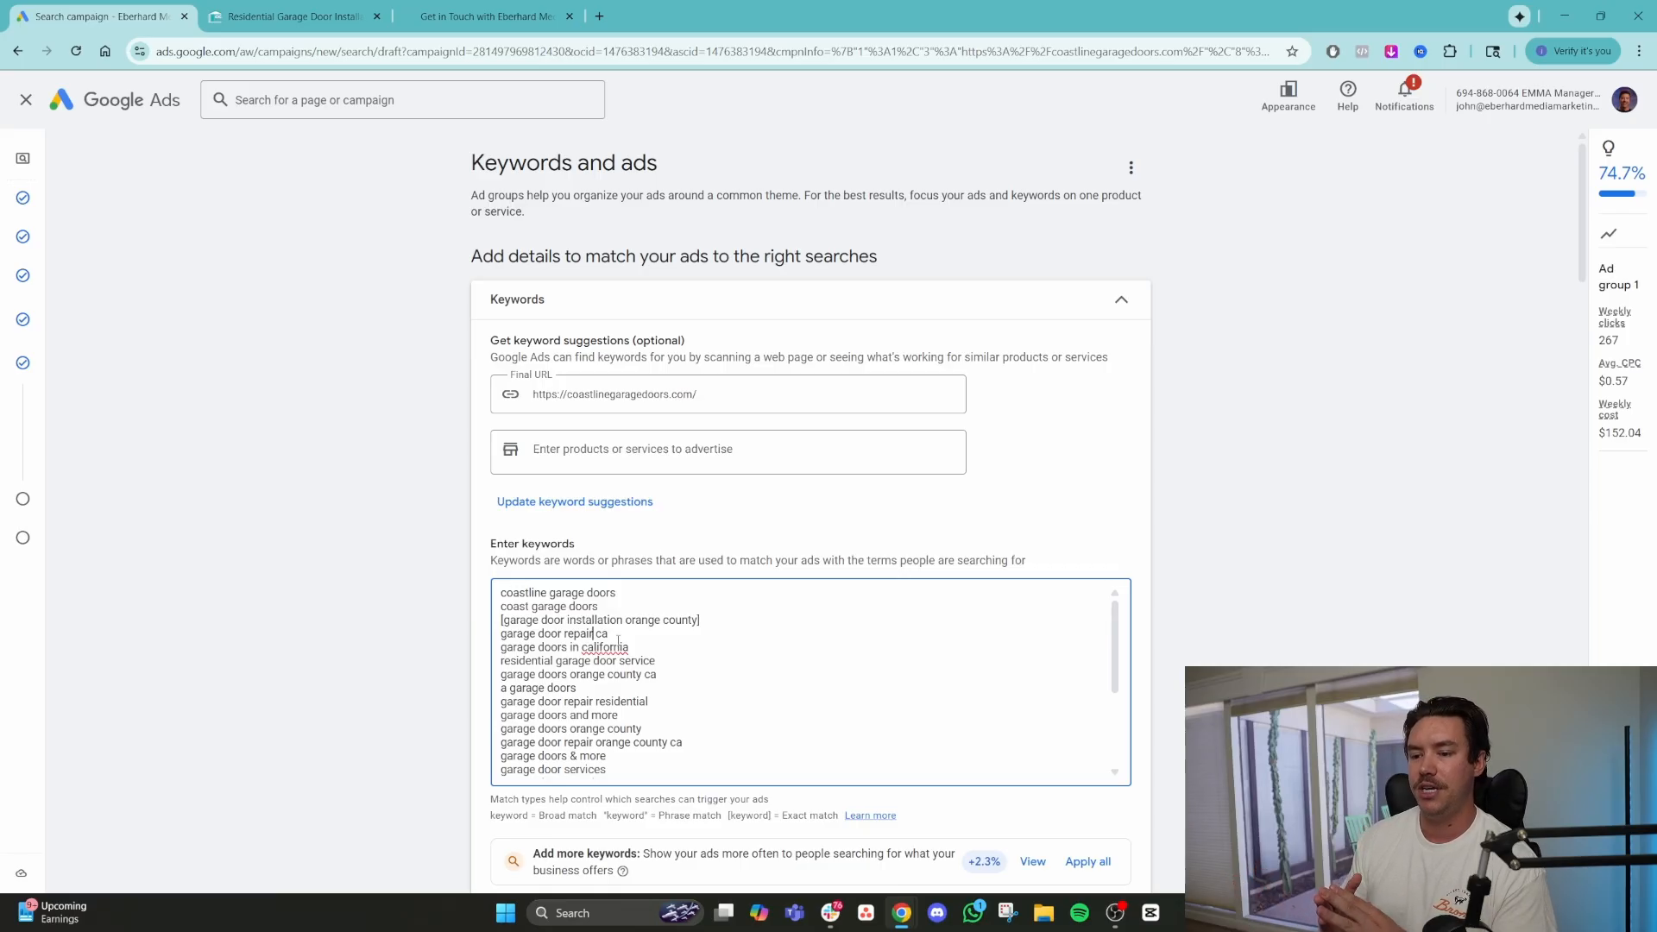
Drop "orange county" from the bracketed installation keyword and turn it into the phrase match "garage door installation".
{"action": "left_click_drag", "start_coordinate": [622, 619], "coordinate": [702, 620]}
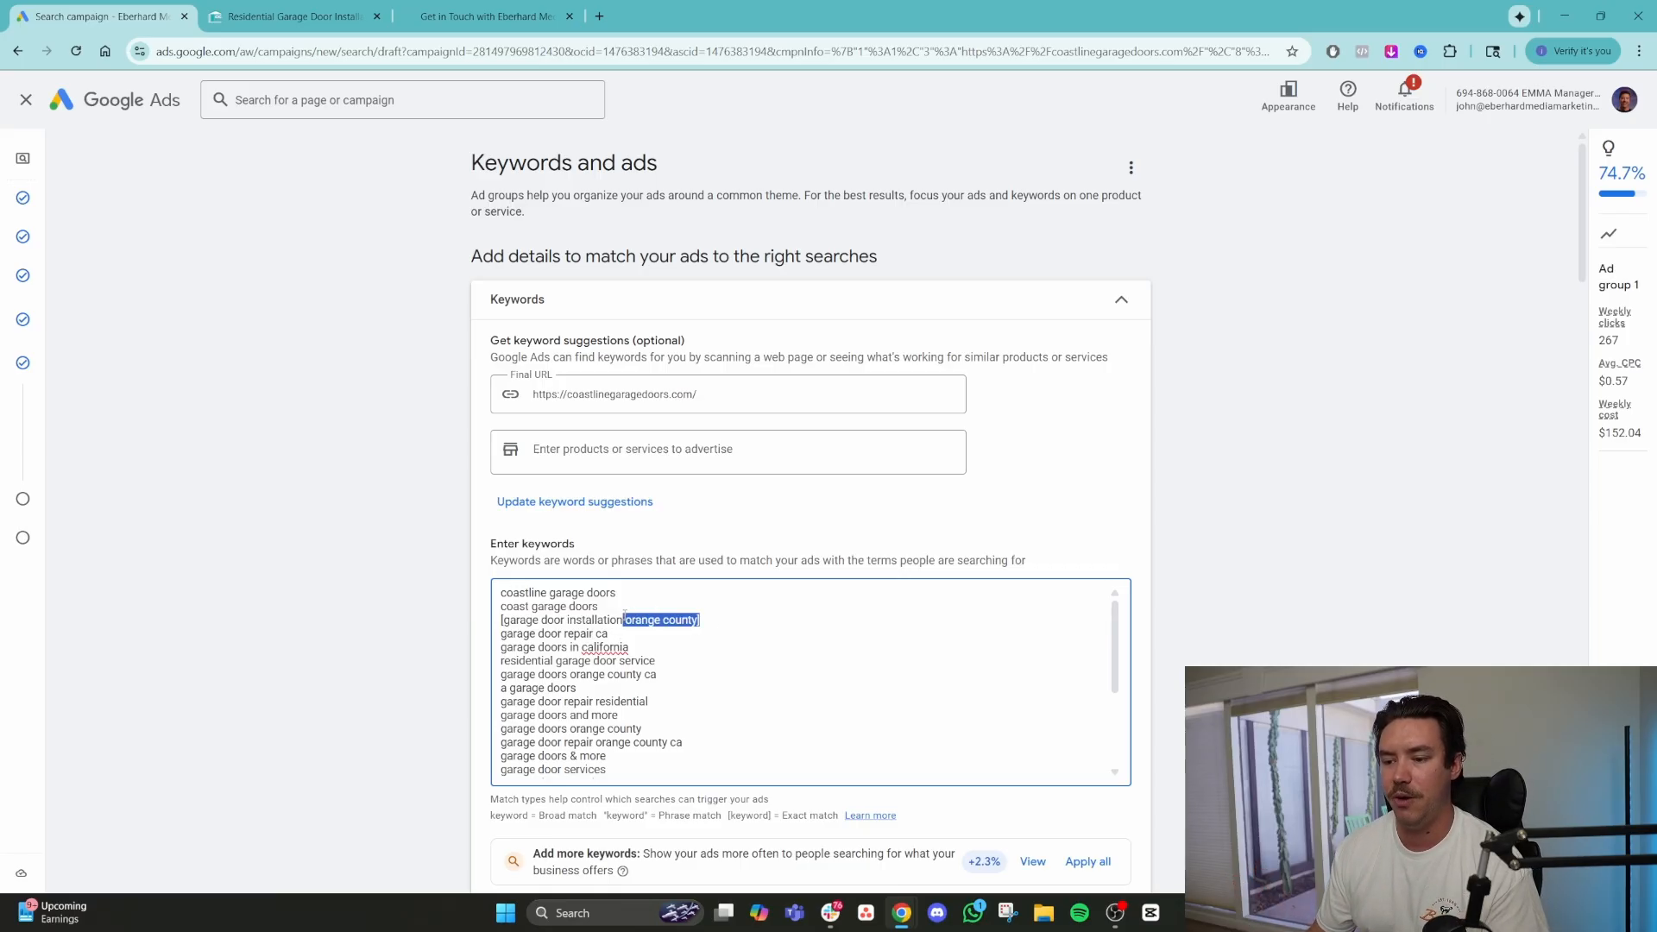
{"action": "key", "text": "BackSpace"}
{"action": "type", "text": "\""}
{"action": "left_click", "coordinate": [492, 621]}
{"action": "key", "text": "Delete"}
{"action": "type", "text": "\""}
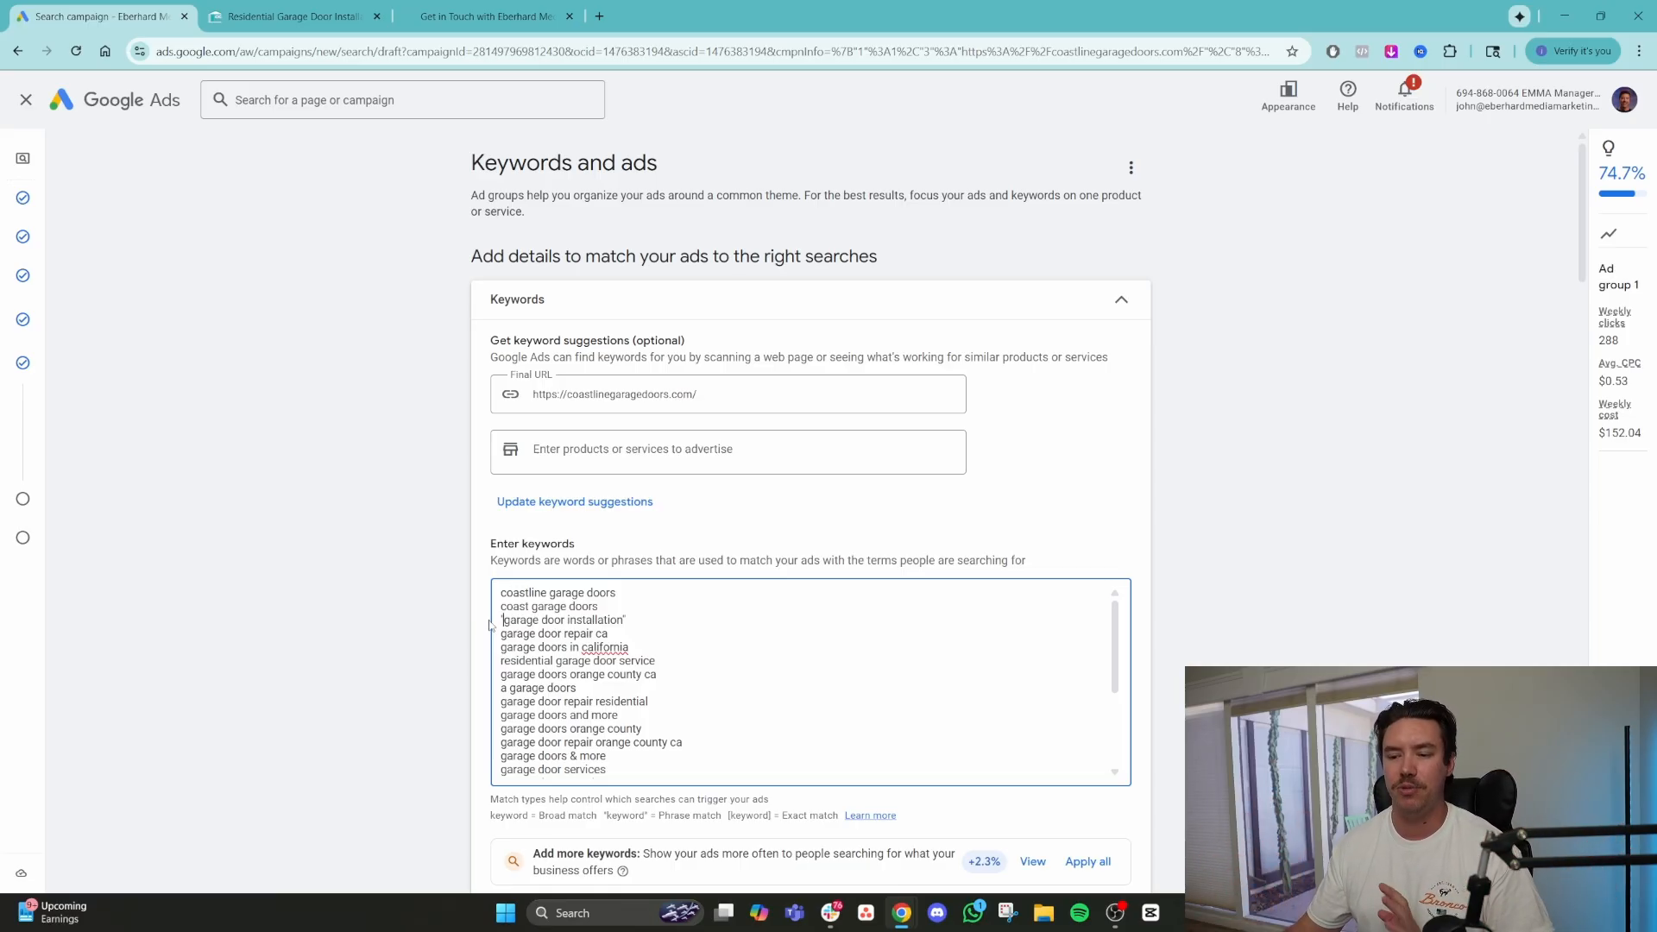
Examine the keyword list for mixed themes, comparing the installation, residential repair, company-name and coastline brand keywords.
{"action": "scroll", "coordinate": [623, 702], "scroll_direction": "down", "scroll_amount": 5}
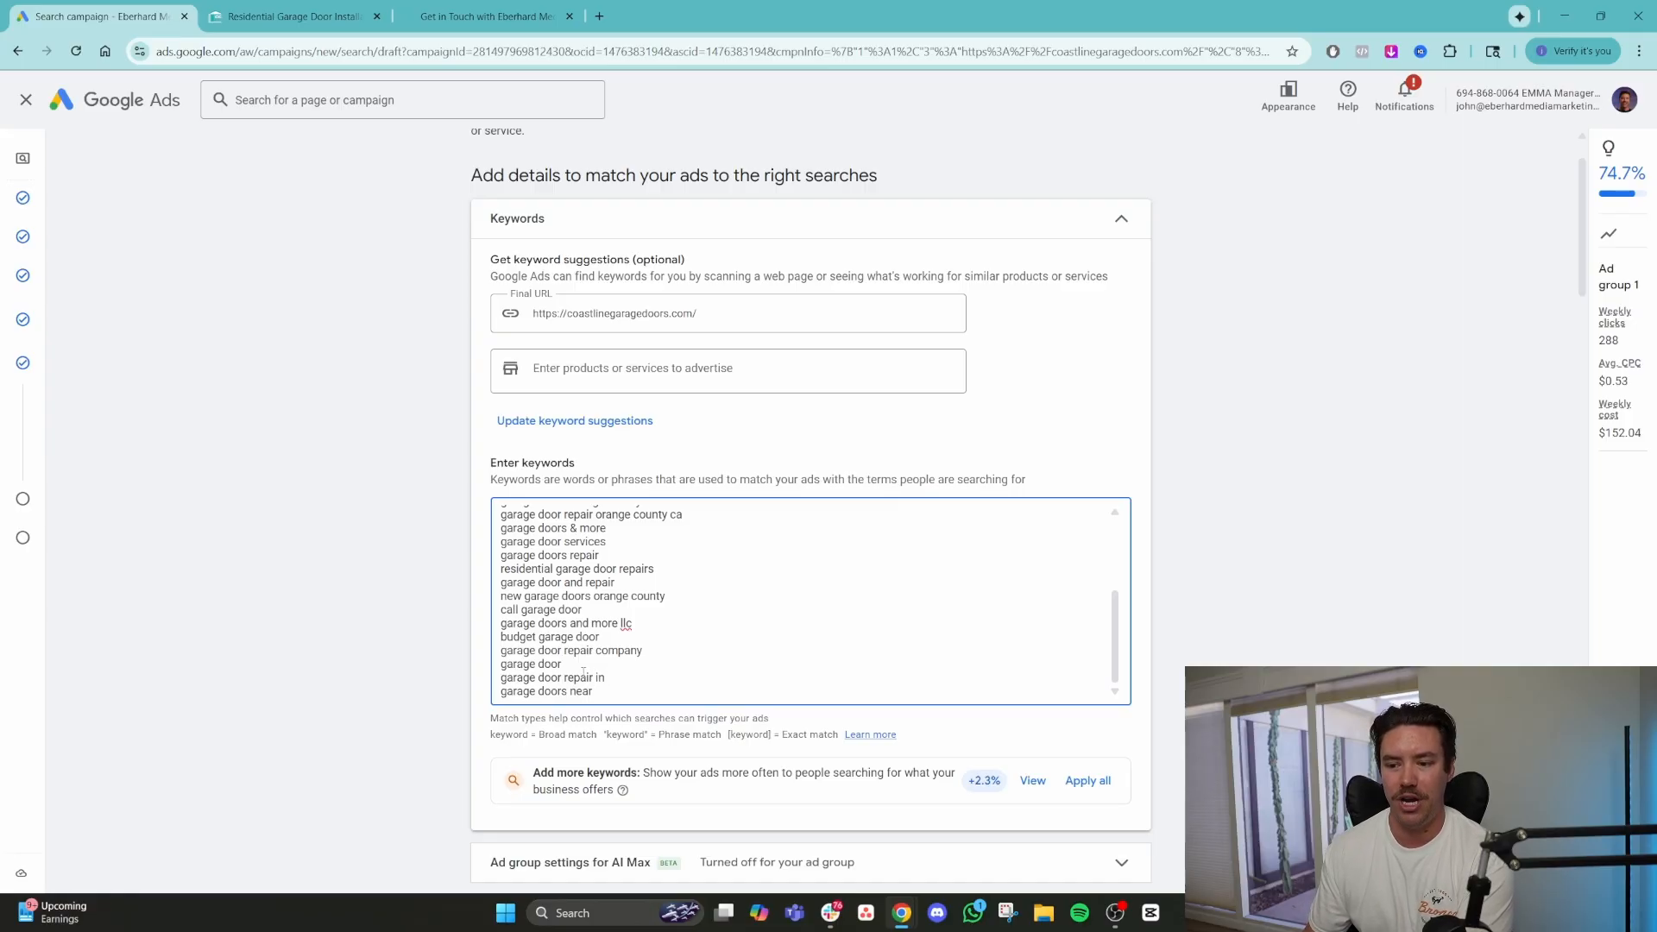
{"action": "scroll", "coordinate": [581, 597], "scroll_direction": "up", "scroll_amount": 2}
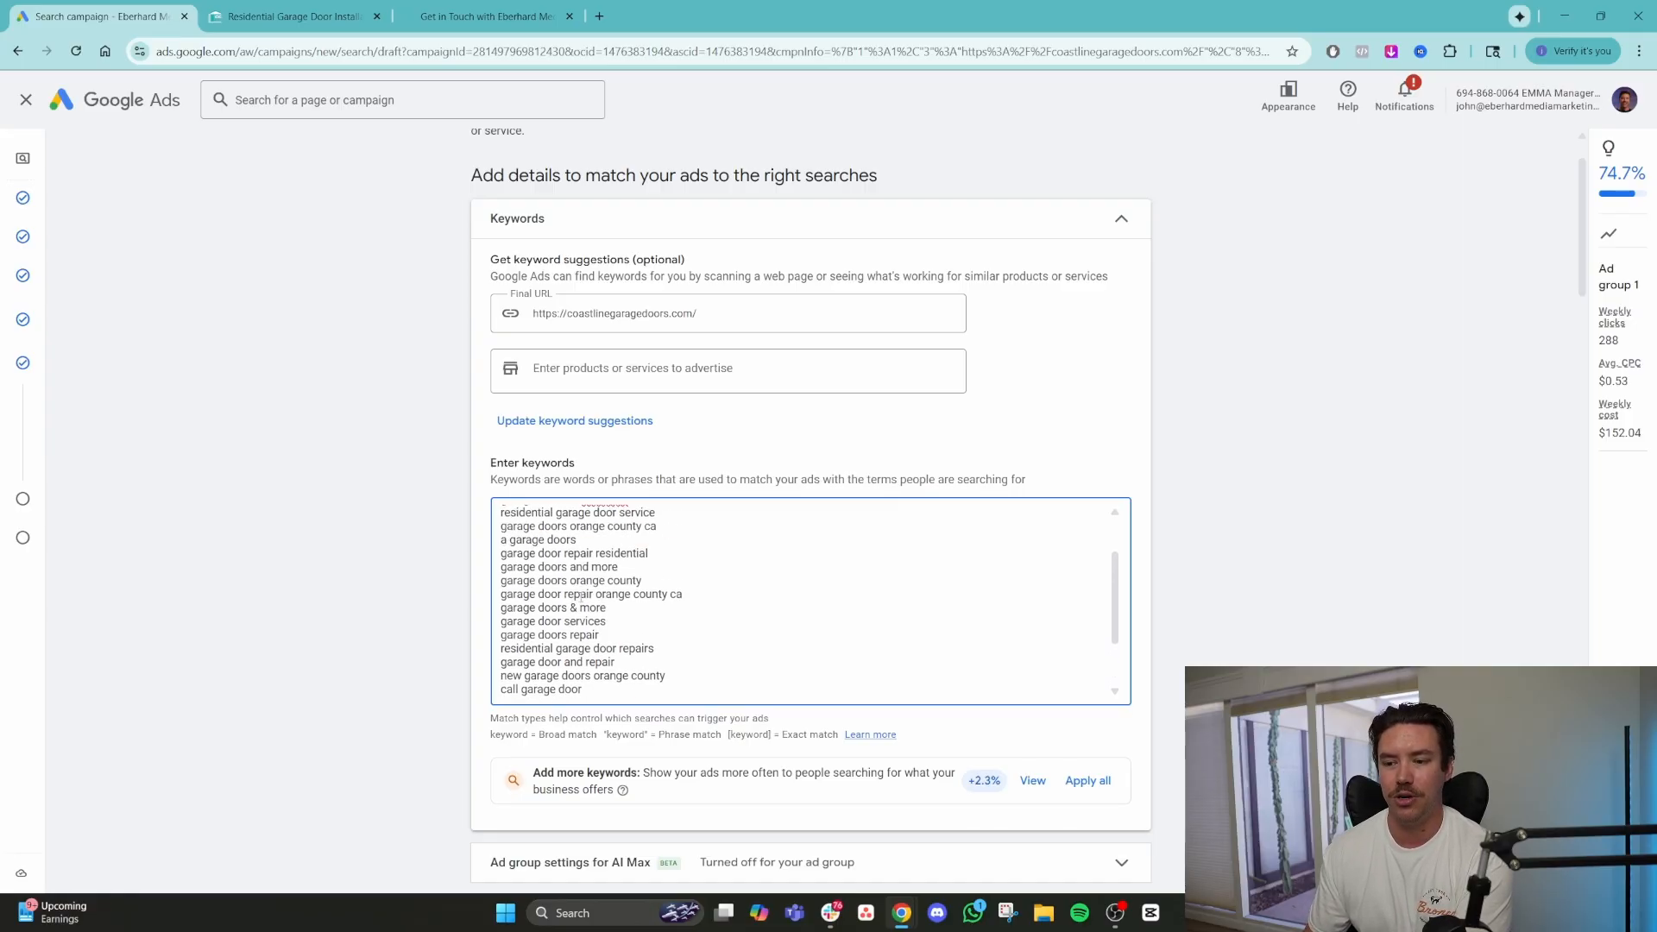
{"action": "scroll", "coordinate": [574, 638], "scroll_direction": "up", "scroll_amount": 2}
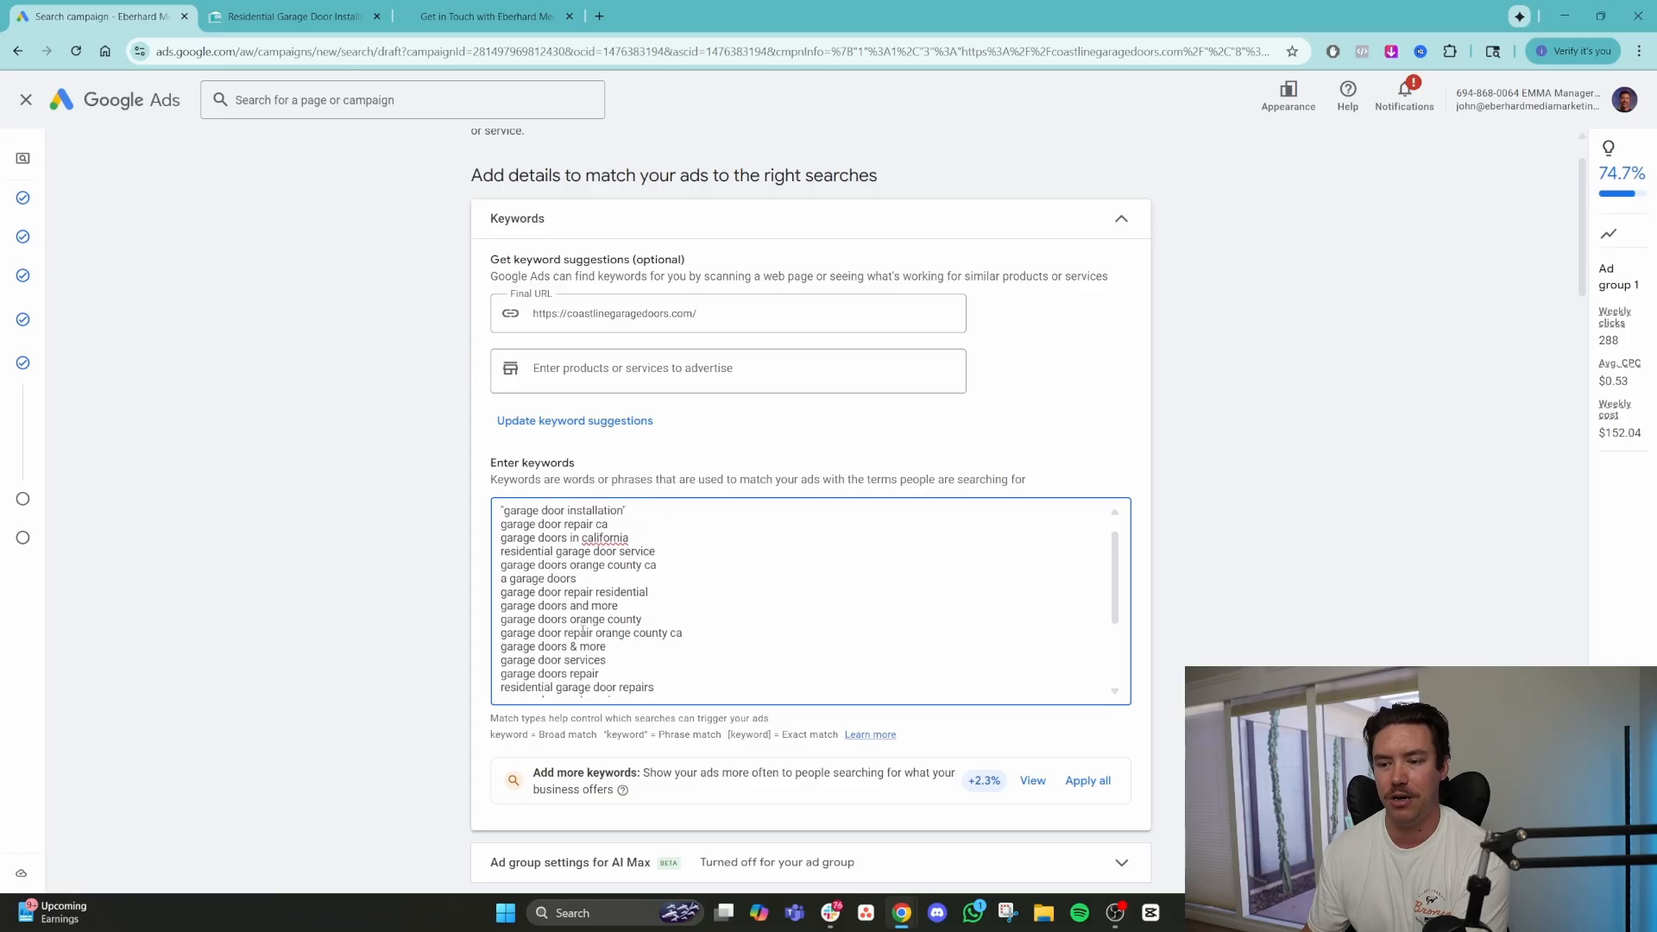
{"action": "left_click_drag", "start_coordinate": [590, 621], "coordinate": [648, 620]}
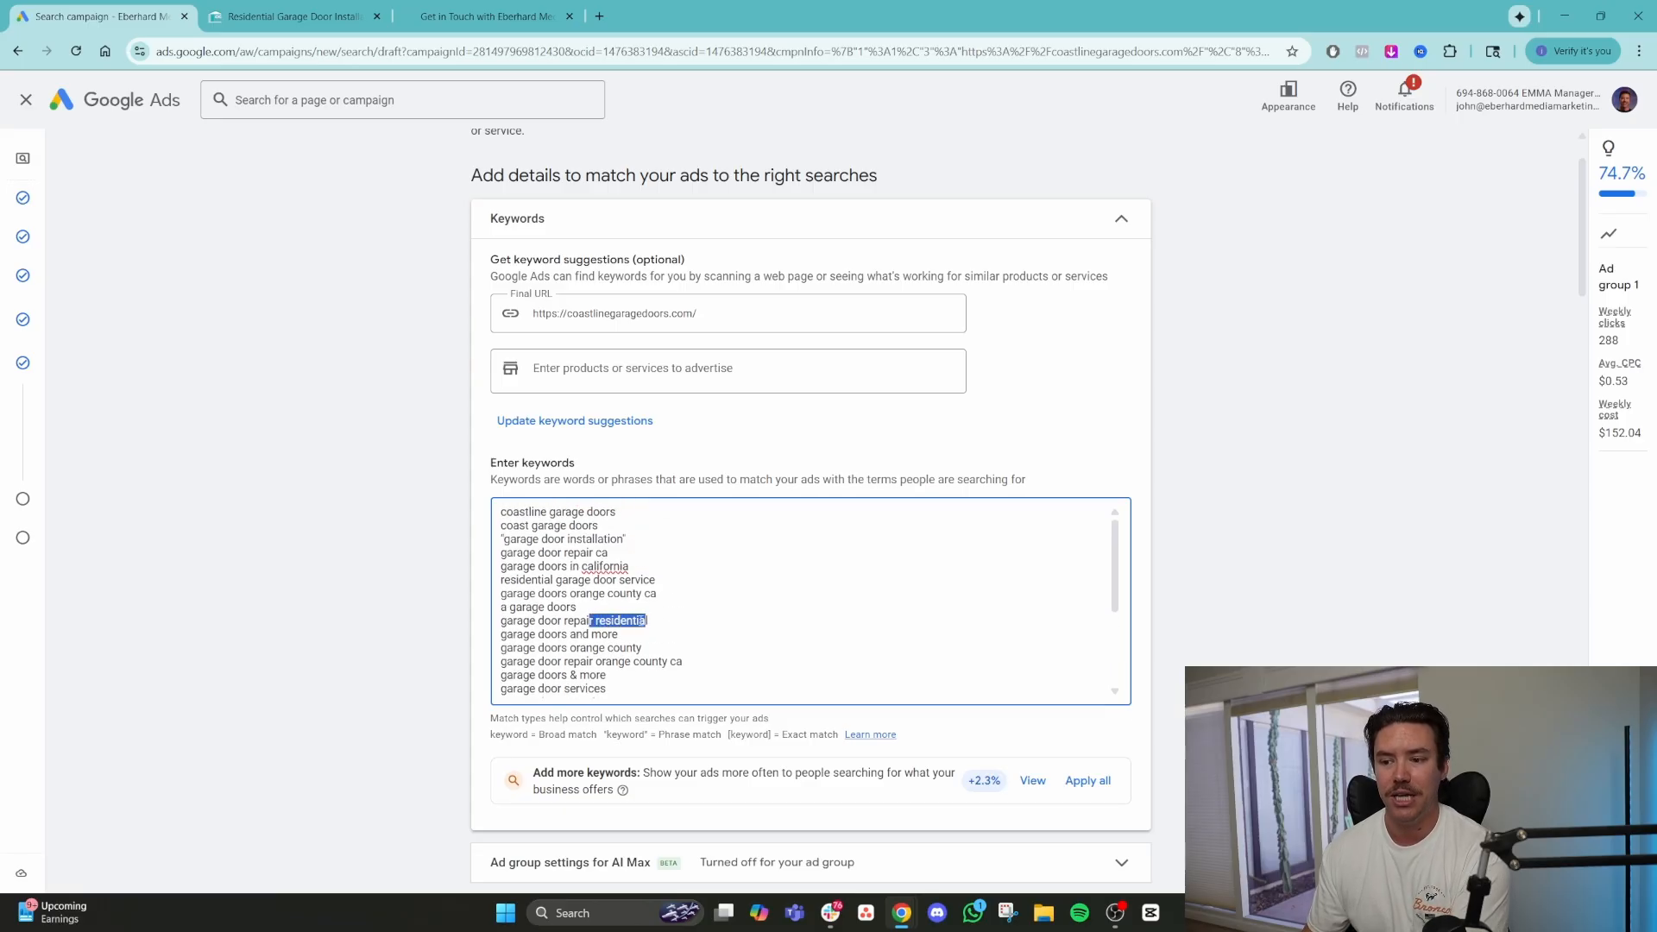
{"action": "left_click_drag", "start_coordinate": [575, 540], "coordinate": [629, 541]}
{"action": "scroll", "coordinate": [640, 556], "scroll_direction": "up", "scroll_amount": 1}
{"action": "scroll", "coordinate": [601, 592], "scroll_direction": "down", "scroll_amount": 1}
{"action": "scroll", "coordinate": [599, 592], "scroll_direction": "up", "scroll_amount": 1}
{"action": "left_click_drag", "start_coordinate": [613, 607], "coordinate": [503, 592]}
{"action": "scroll", "coordinate": [577, 640], "scroll_direction": "down", "scroll_amount": 2}
{"action": "scroll", "coordinate": [577, 640], "scroll_direction": "down", "scroll_amount": 3}
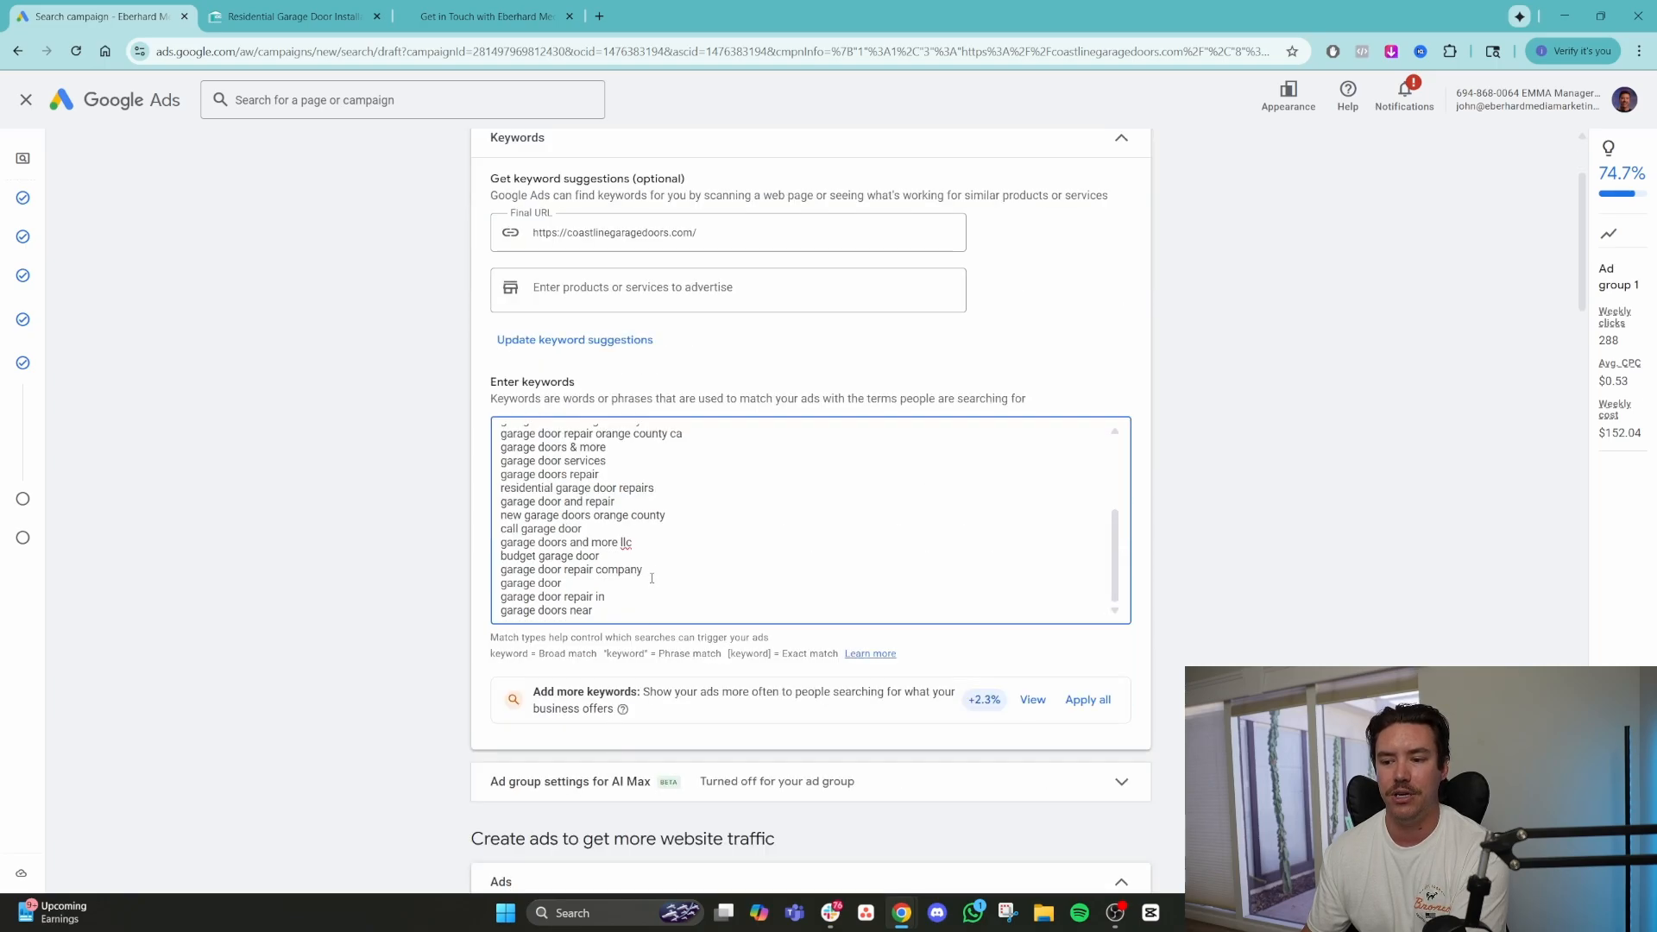
{"action": "left_click_drag", "start_coordinate": [639, 543], "coordinate": [500, 543]}
{"action": "left_click", "coordinate": [635, 543]}
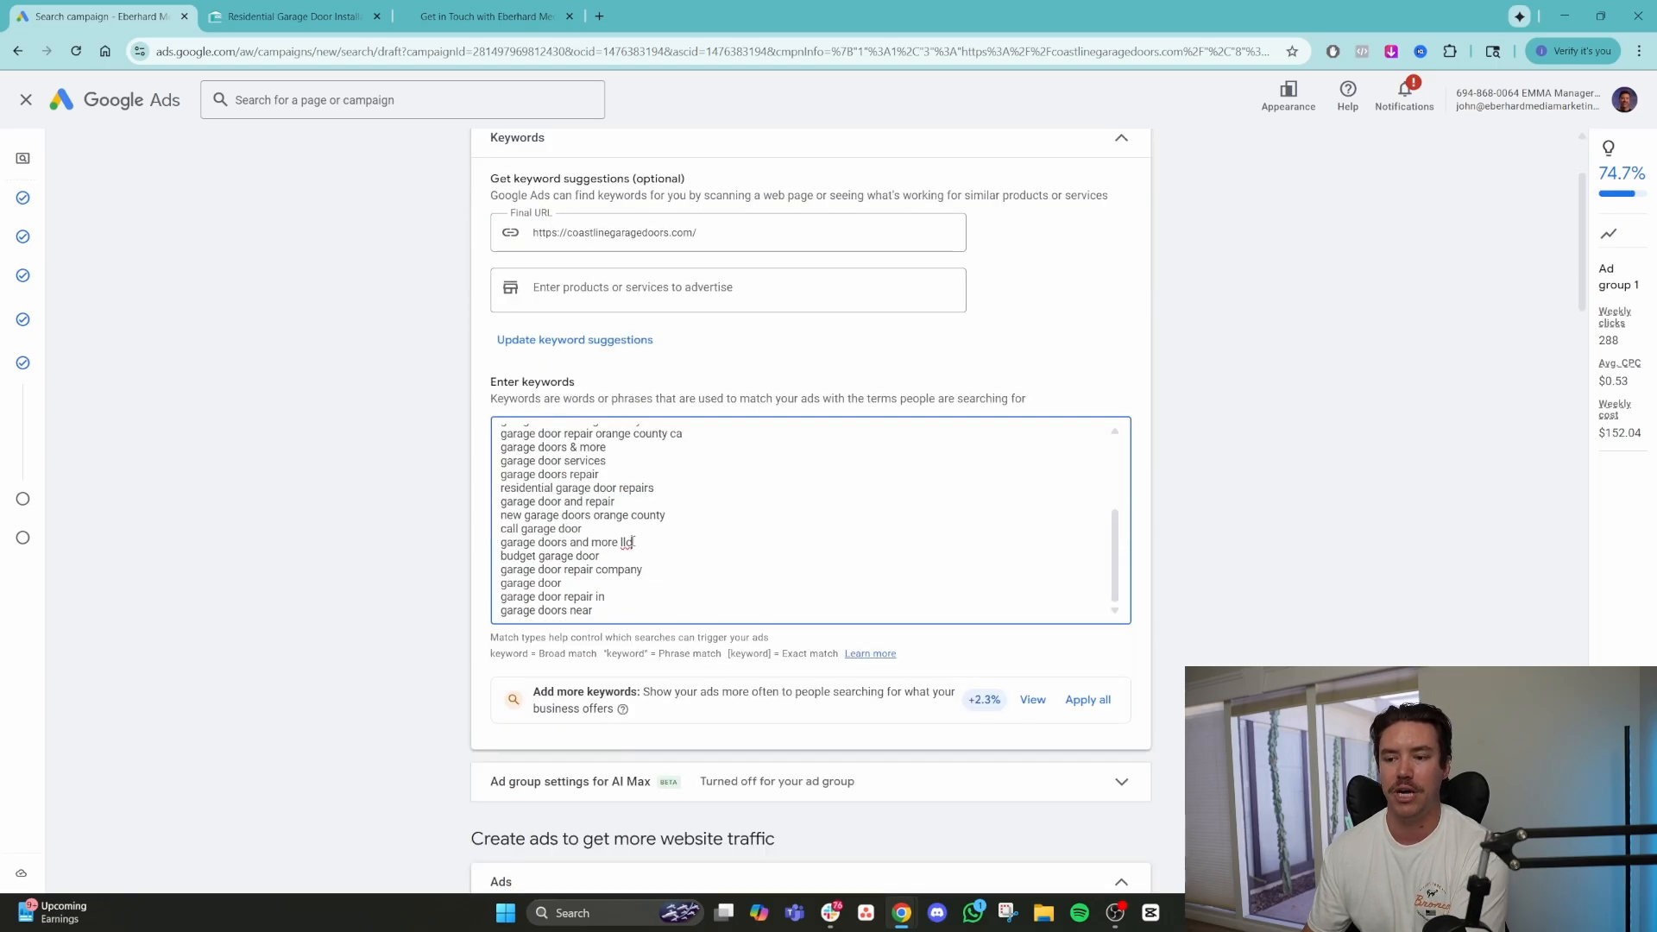
{"action": "left_click_drag", "start_coordinate": [638, 545], "coordinate": [497, 554]}
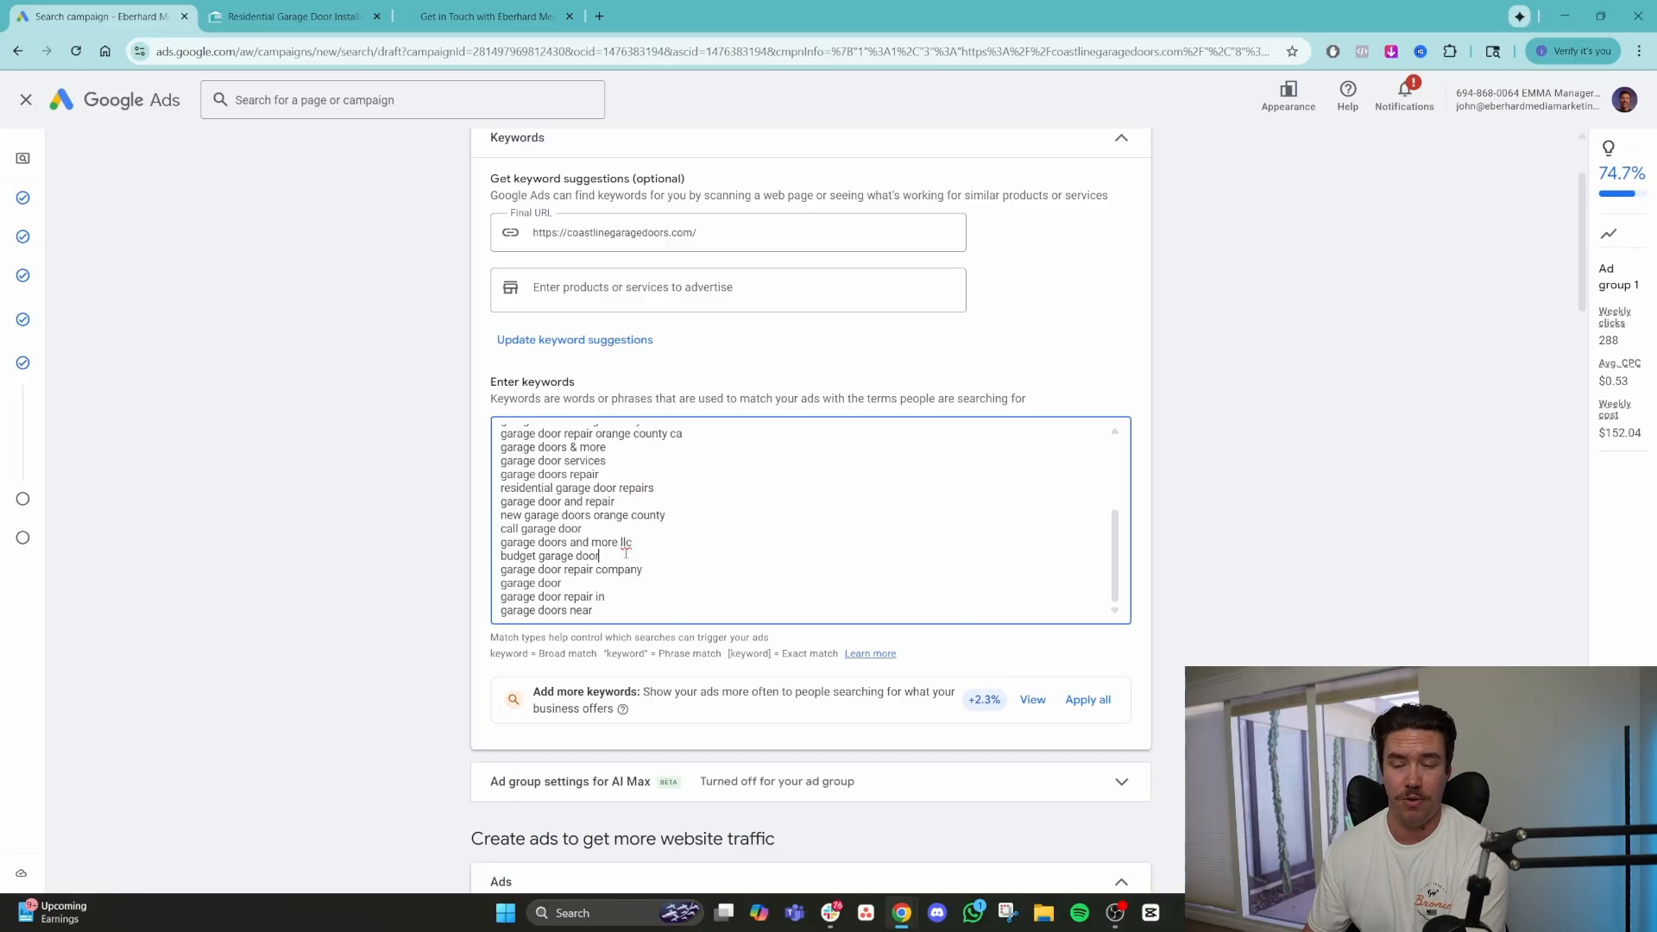
{"action": "scroll", "coordinate": [625, 552], "scroll_direction": "up", "scroll_amount": 3}
{"action": "left_click_drag", "start_coordinate": [599, 444], "coordinate": [484, 432]}
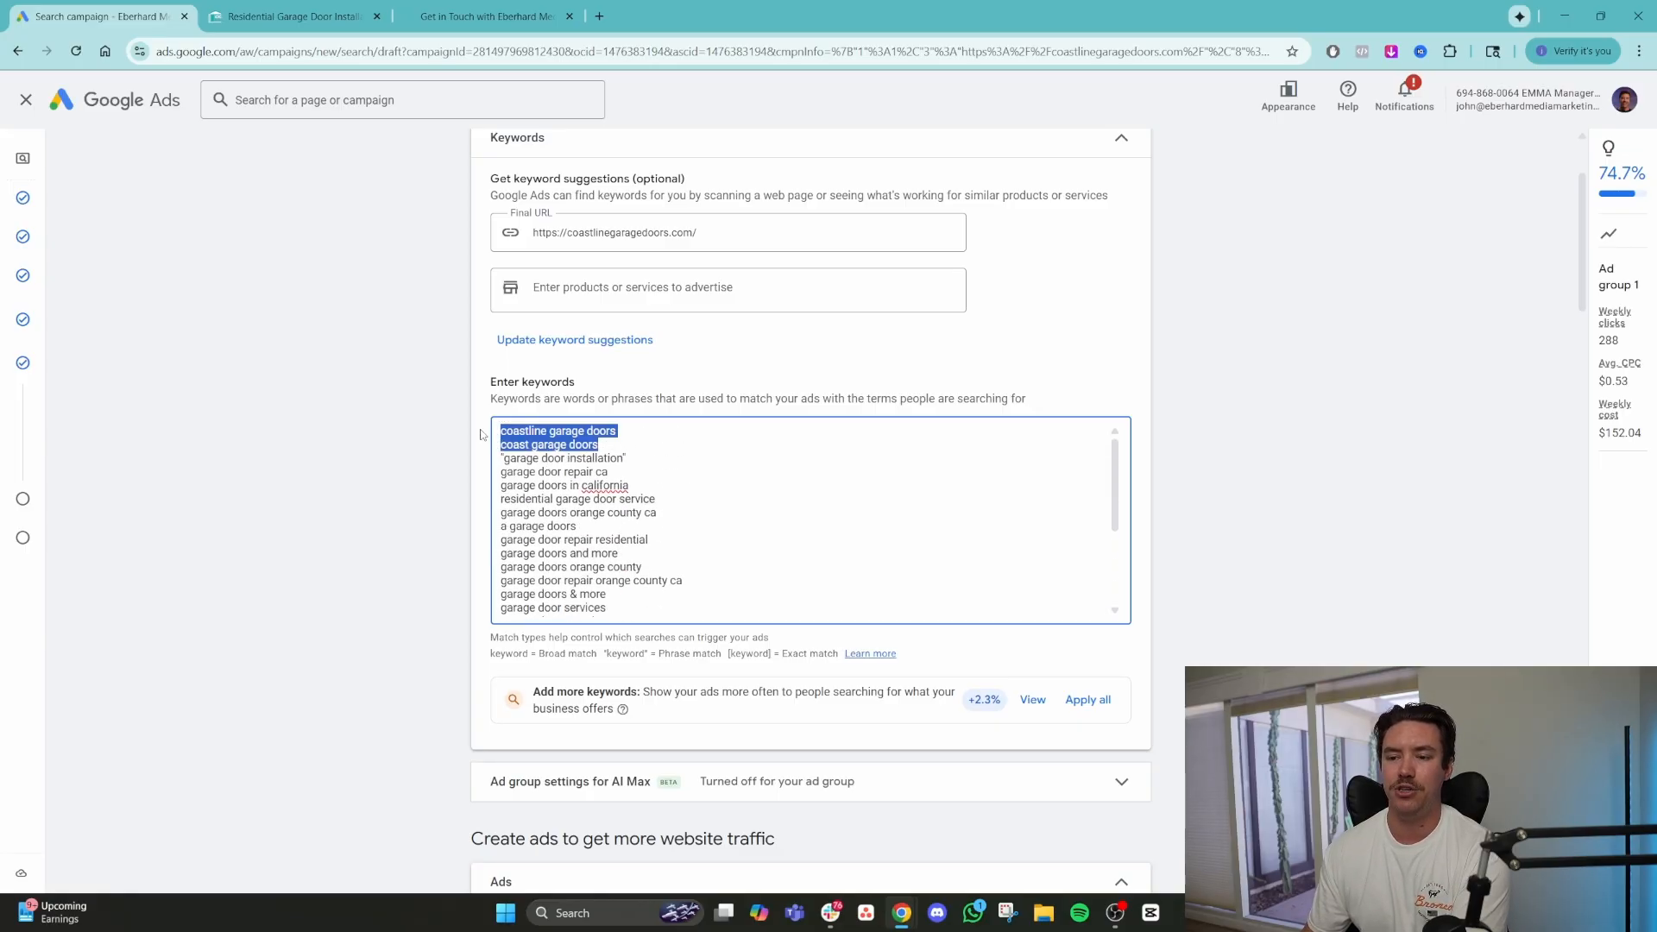
{"action": "left_click", "coordinate": [636, 499]}
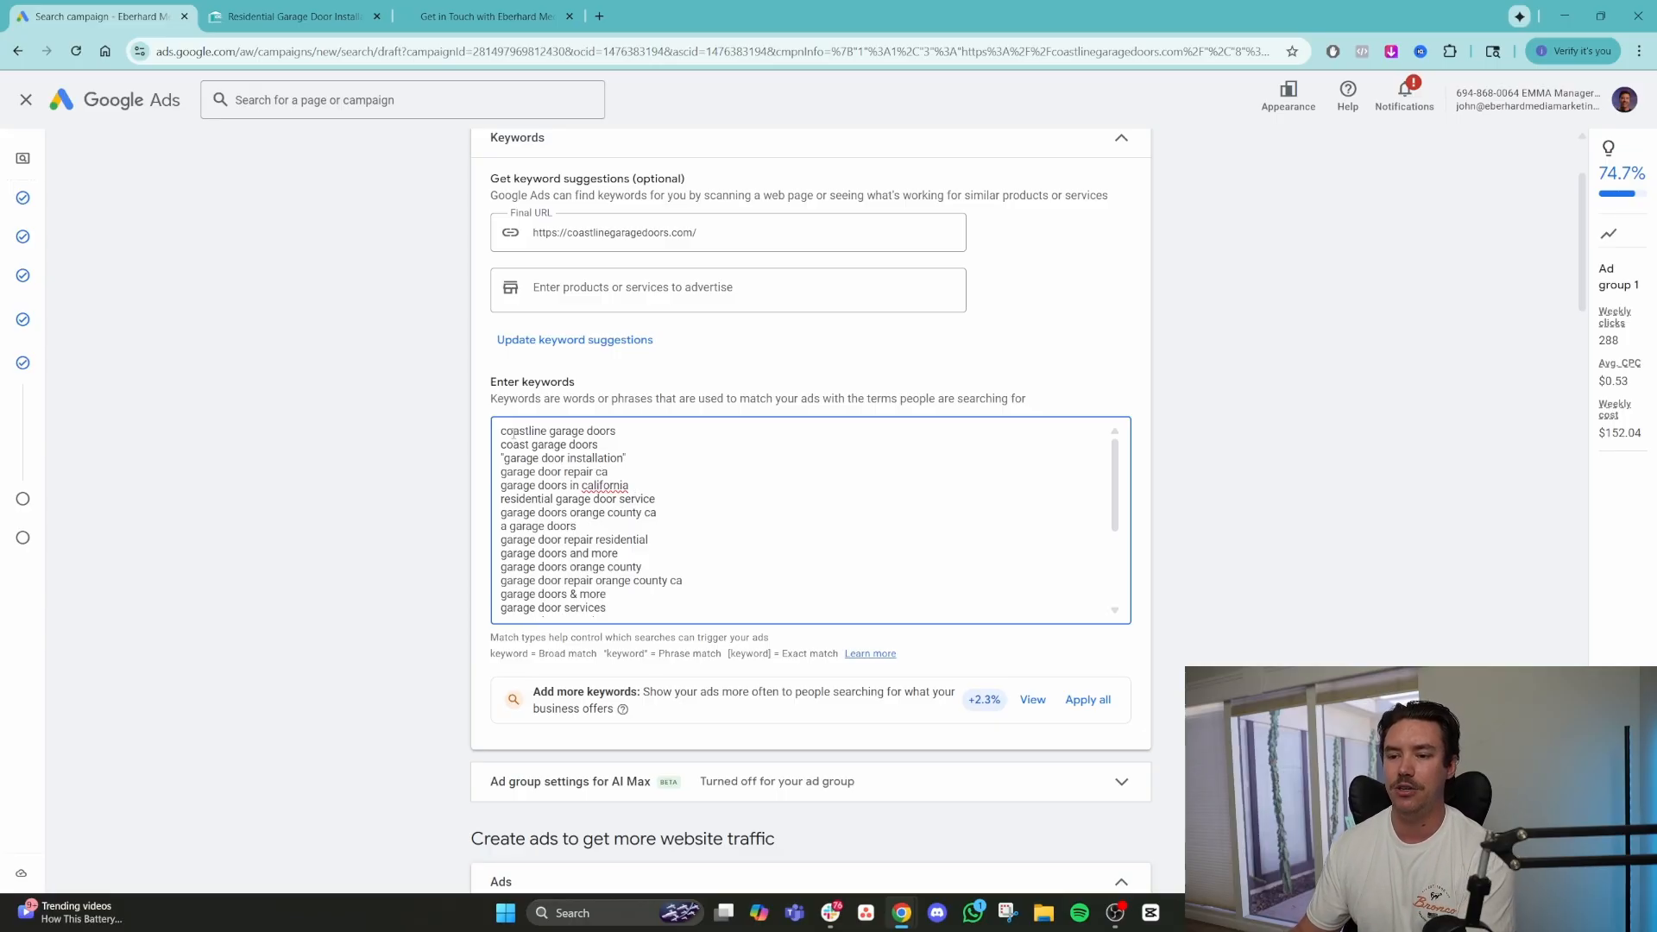
Replace the ad group's entire keyword list with the text "STAGs".
{"action": "left_click_drag", "start_coordinate": [502, 432], "coordinate": [763, 630]}
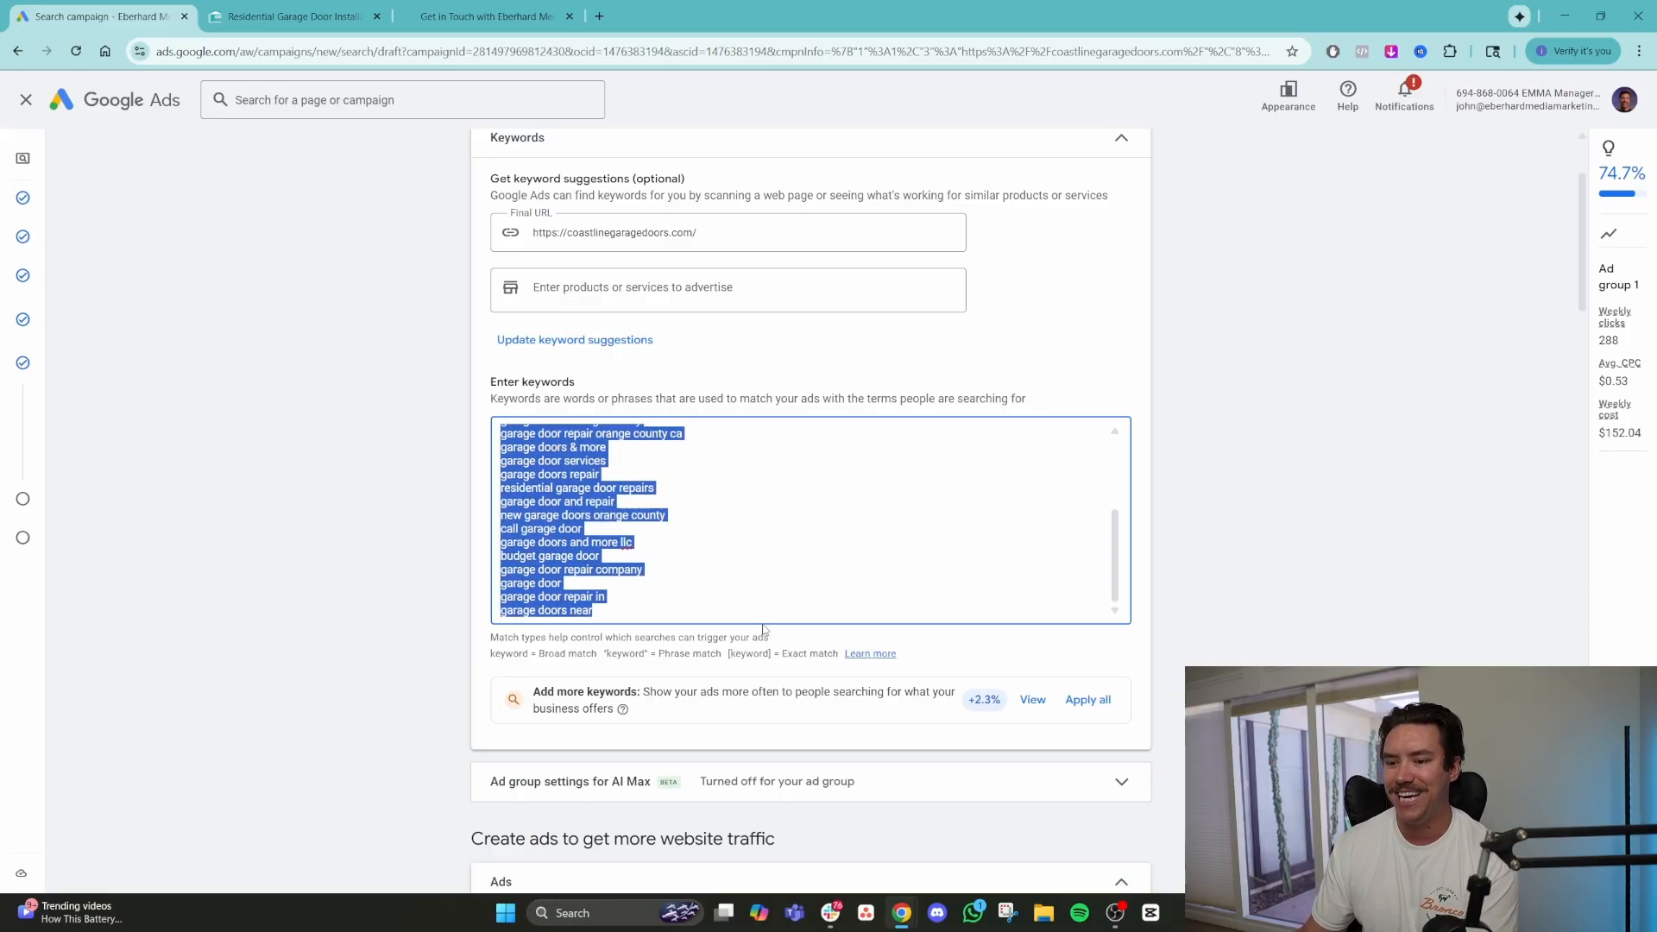
{"action": "key", "text": "BackSpace"}
{"action": "type", "text": "STAGs"}
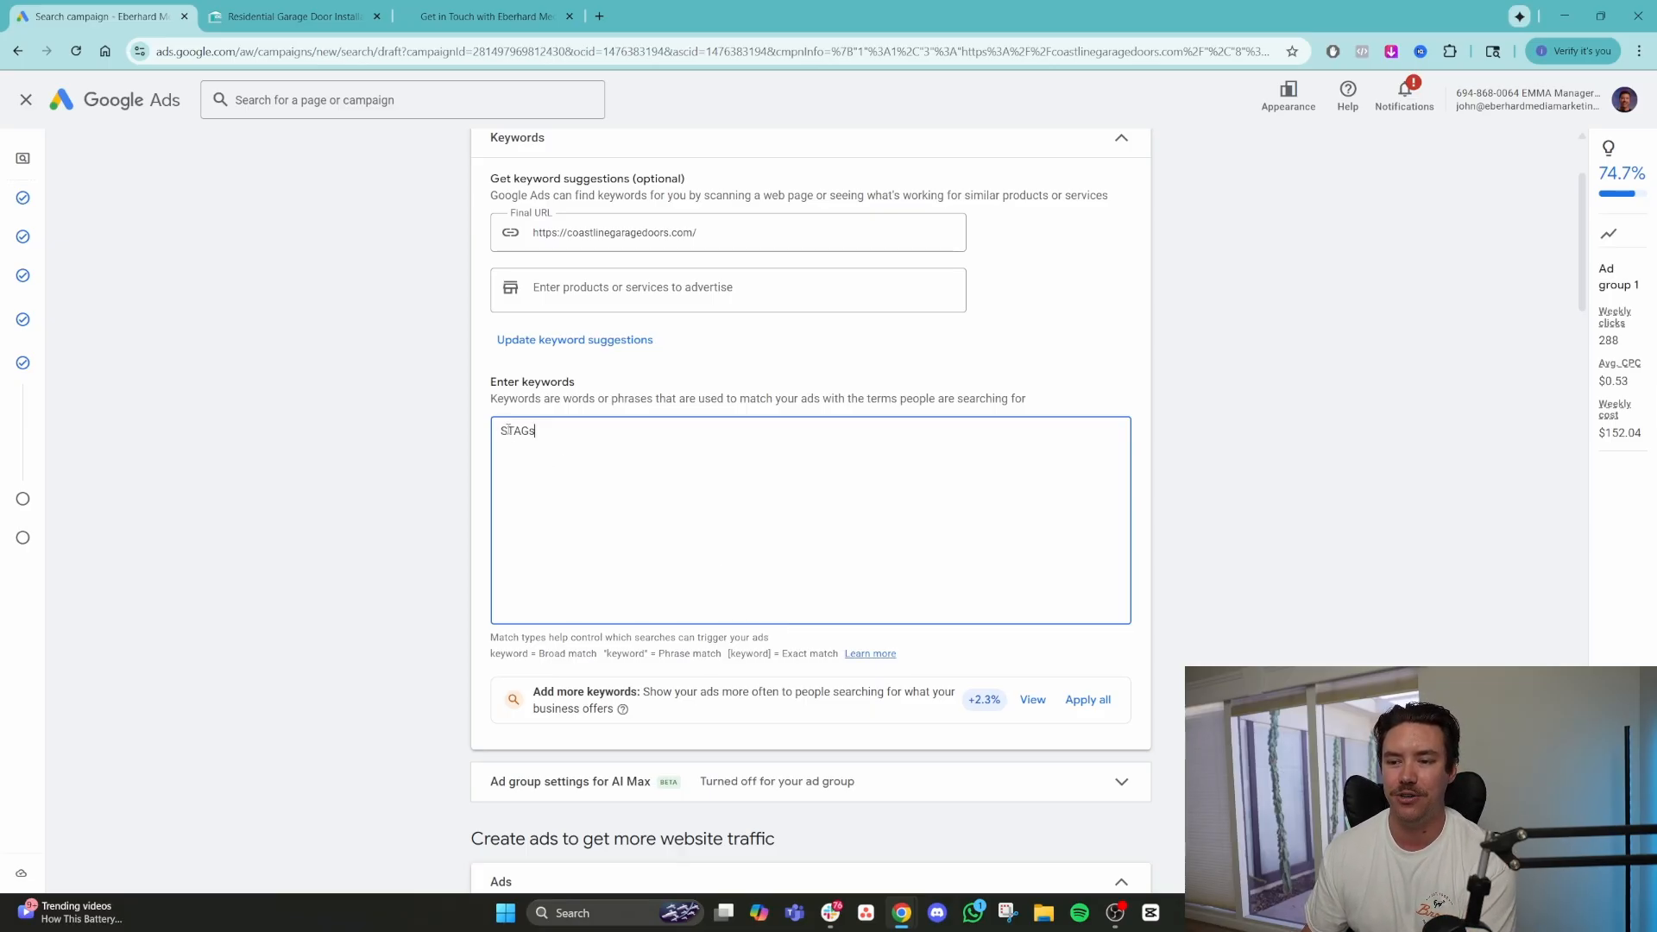
Clear the "STAGs" text from the ad group's keyword list.
{"action": "left_click_drag", "start_coordinate": [545, 431], "coordinate": [502, 431]}
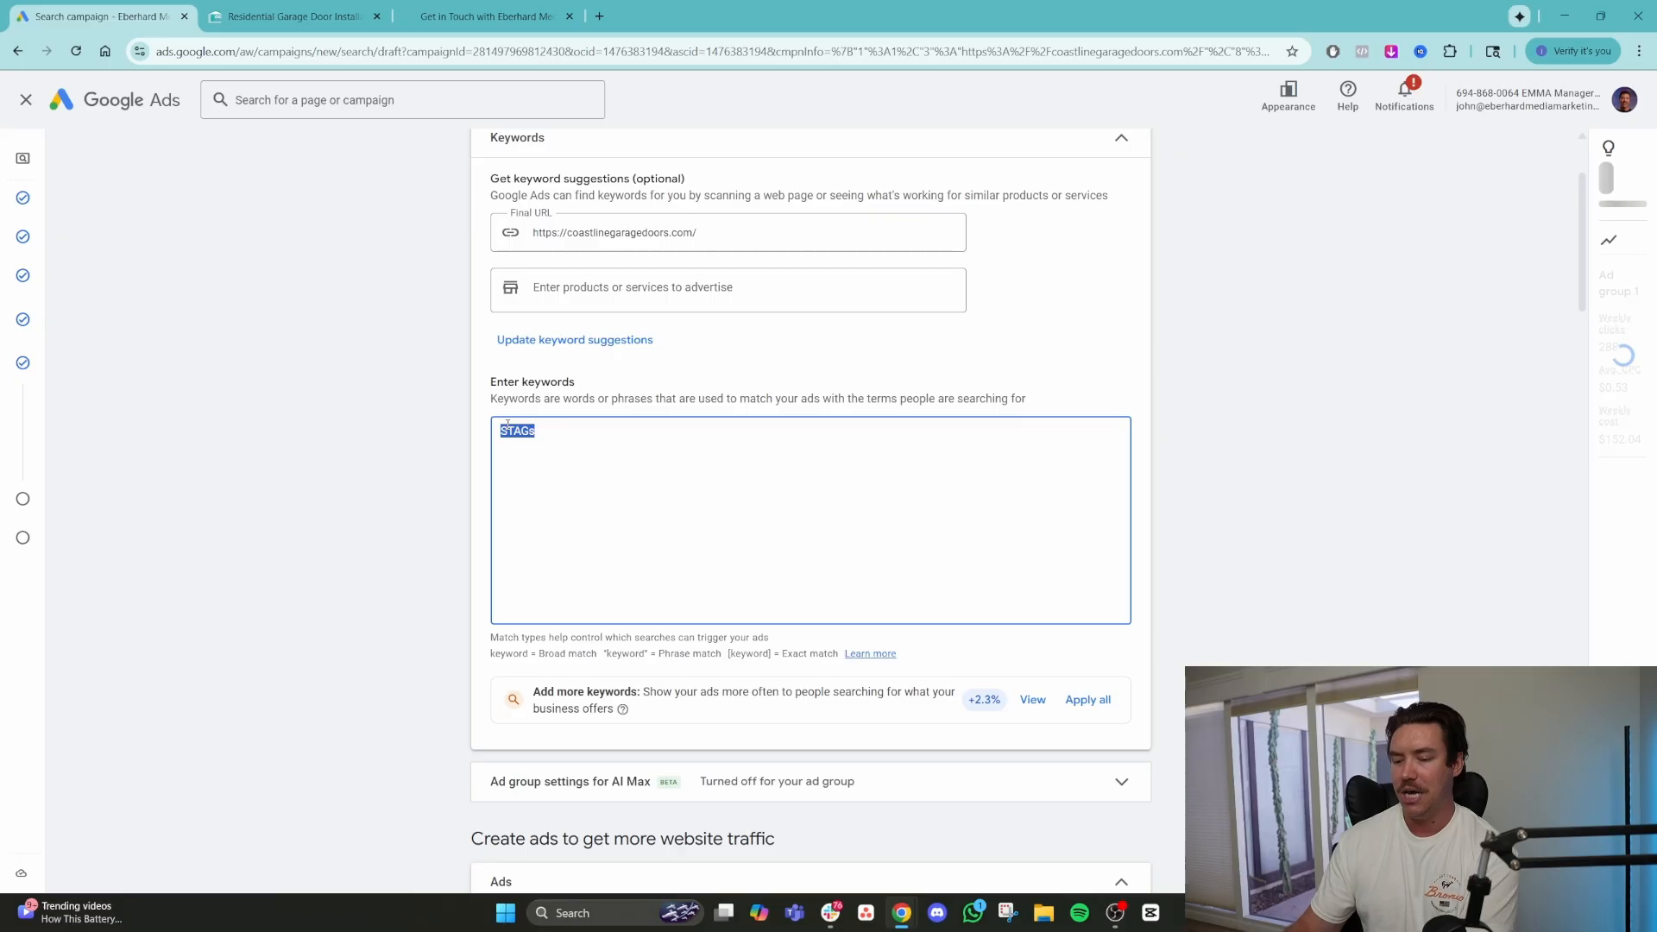
{"action": "key", "text": "BackSpace"}
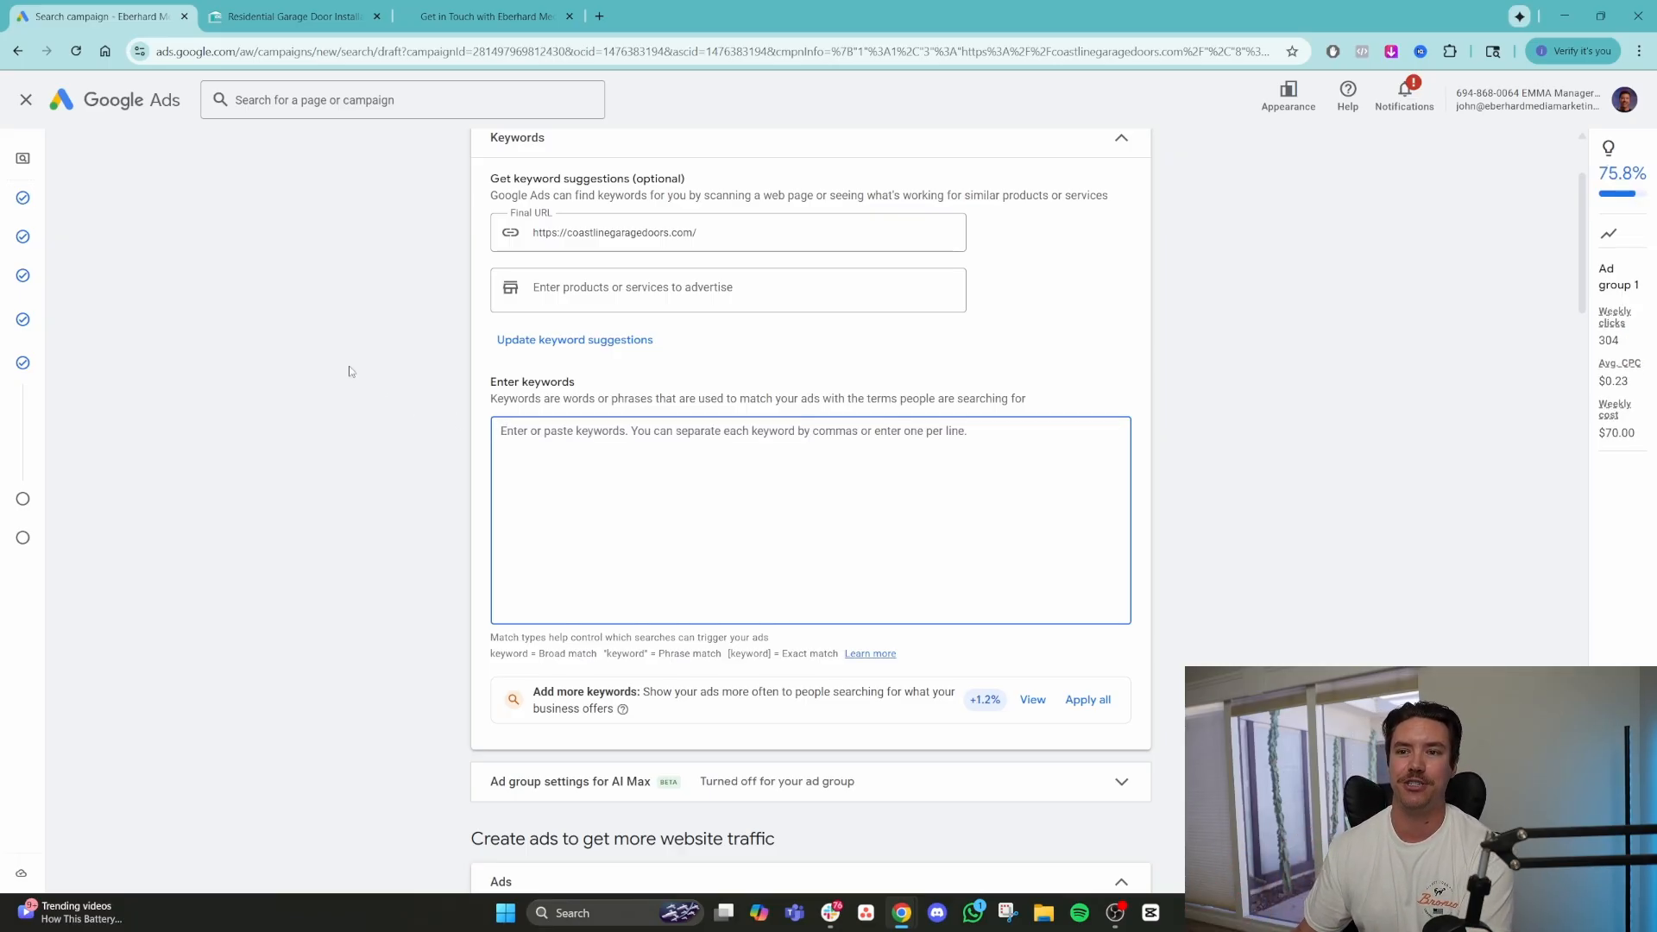
{"action": "left_click", "coordinate": [285, 29]}
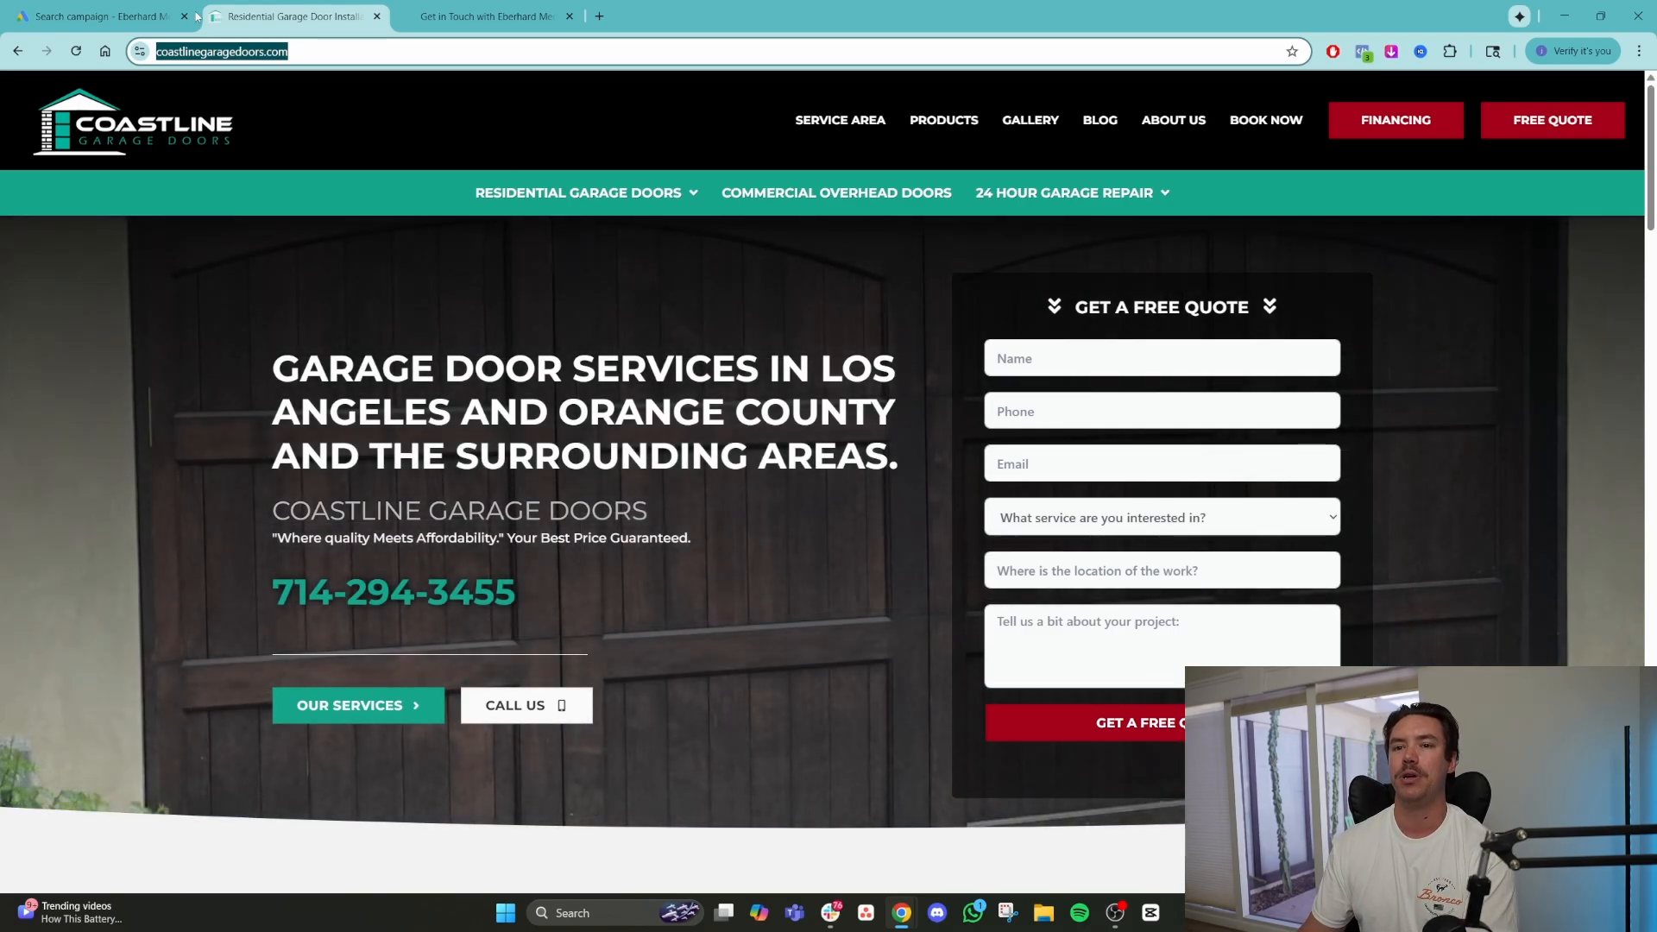
{"action": "left_click", "coordinate": [95, 16]}
{"action": "scroll", "coordinate": [561, 690], "scroll_direction": "down", "scroll_amount": 10}
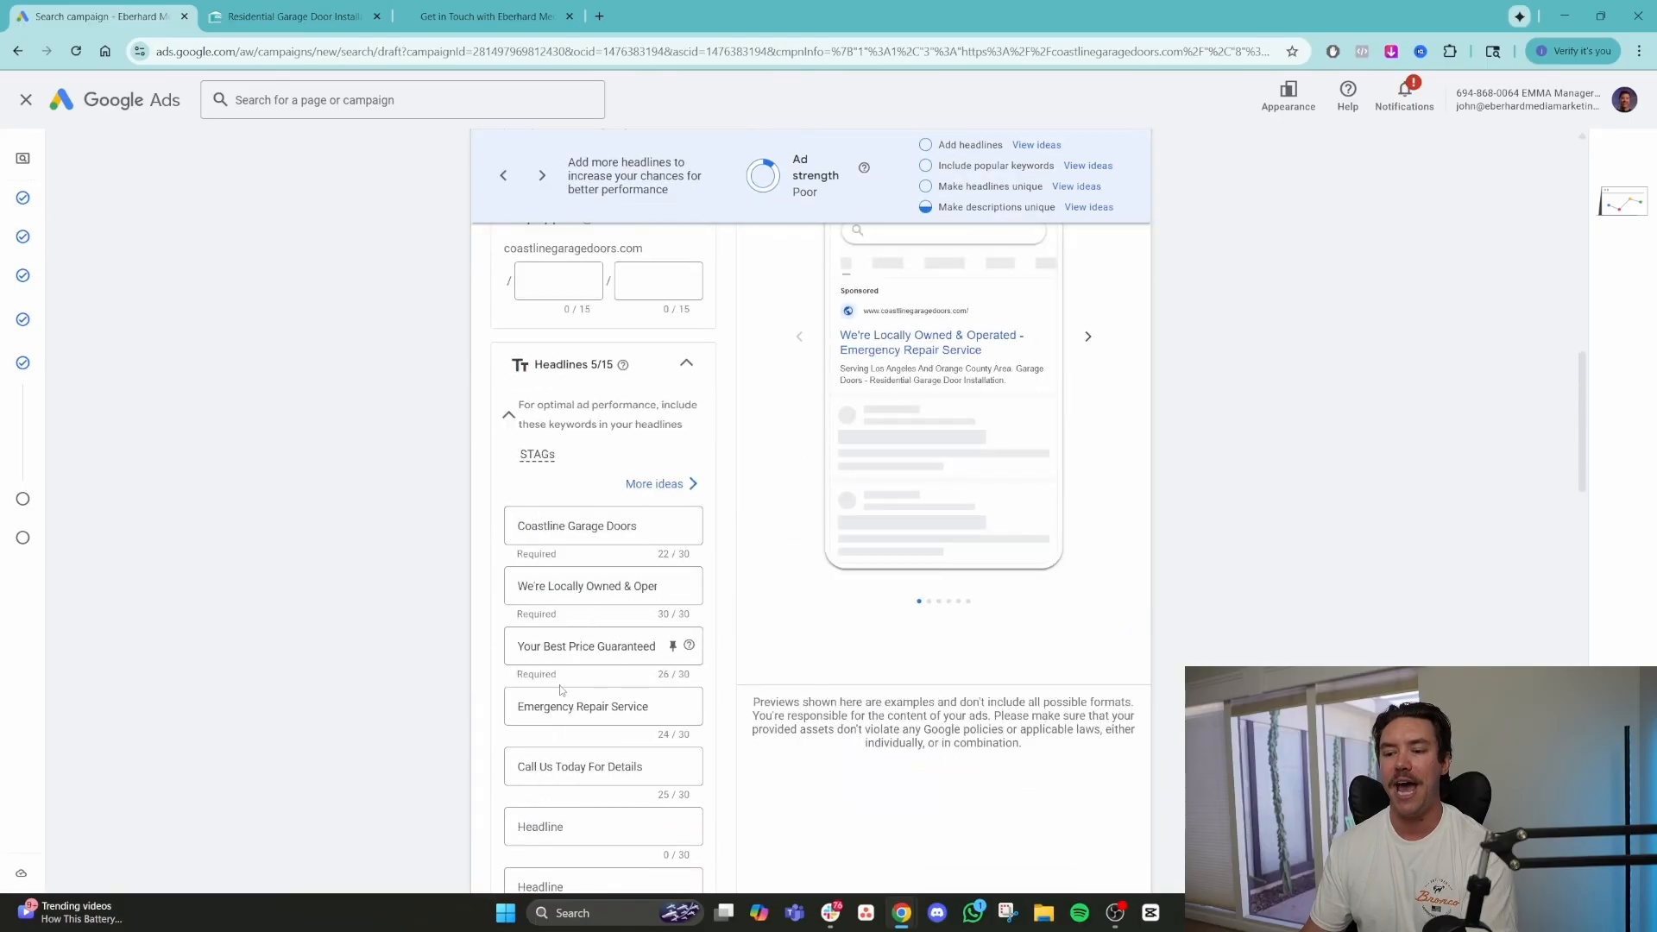
{"action": "scroll", "coordinate": [561, 604], "scroll_direction": "up", "scroll_amount": 10}
{"action": "left_click", "coordinate": [555, 443]}
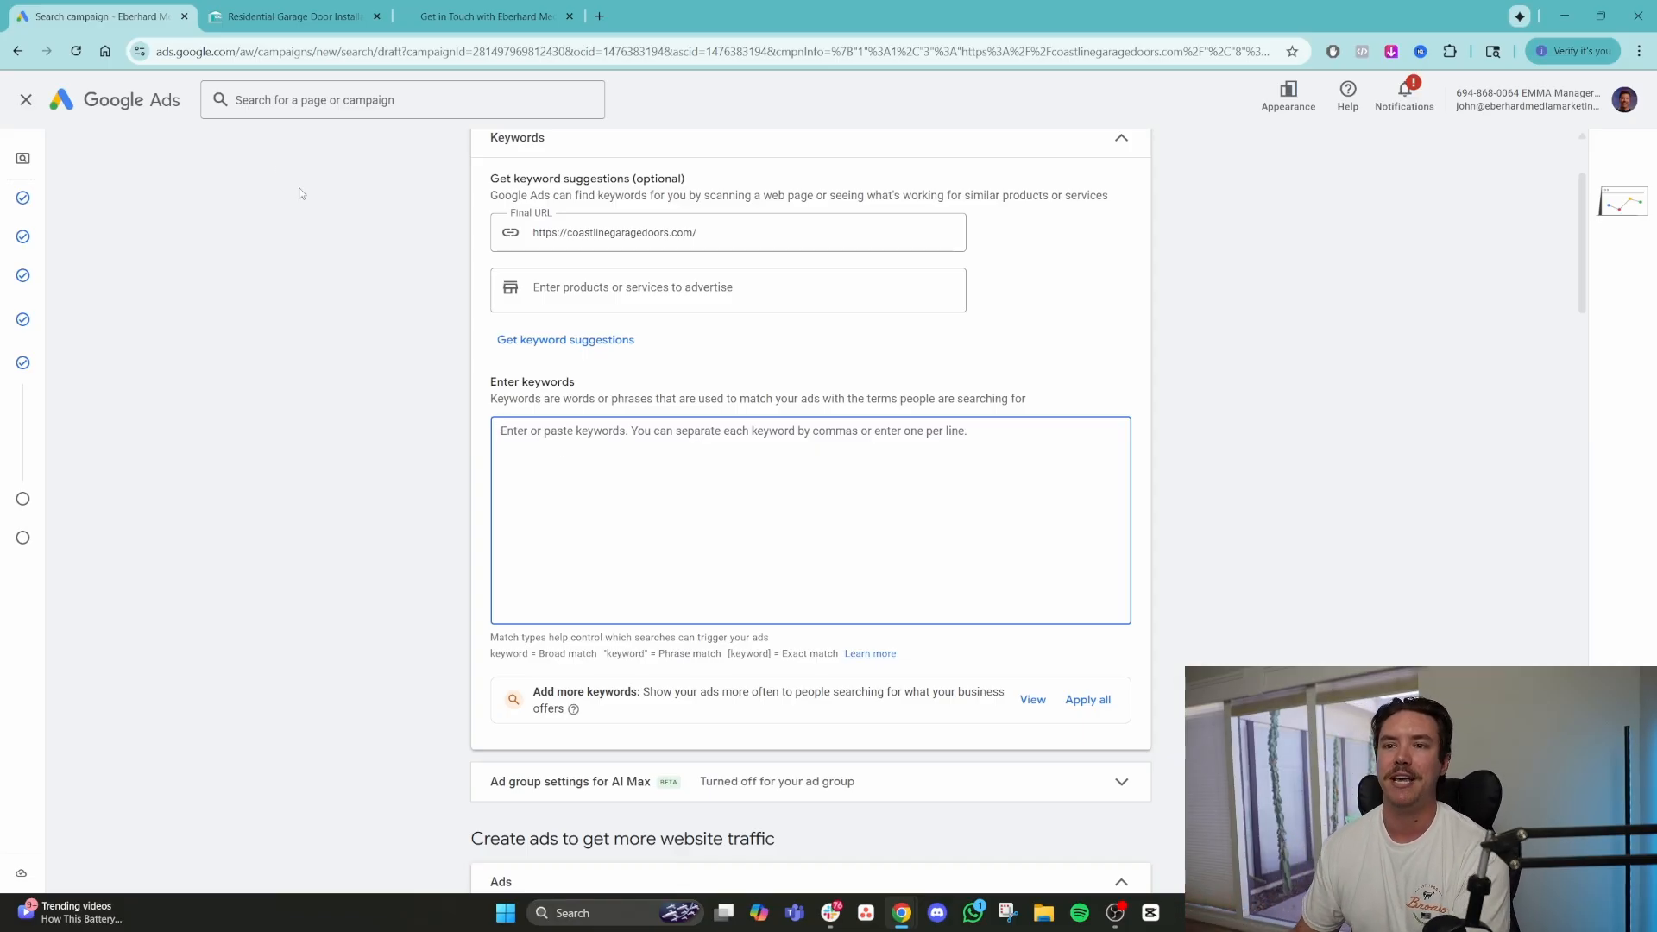
Examine the service categories on the Coastline Garage Doors website and compare them with the campaign's keyword and ad sections.
{"action": "left_click", "coordinate": [294, 15]}
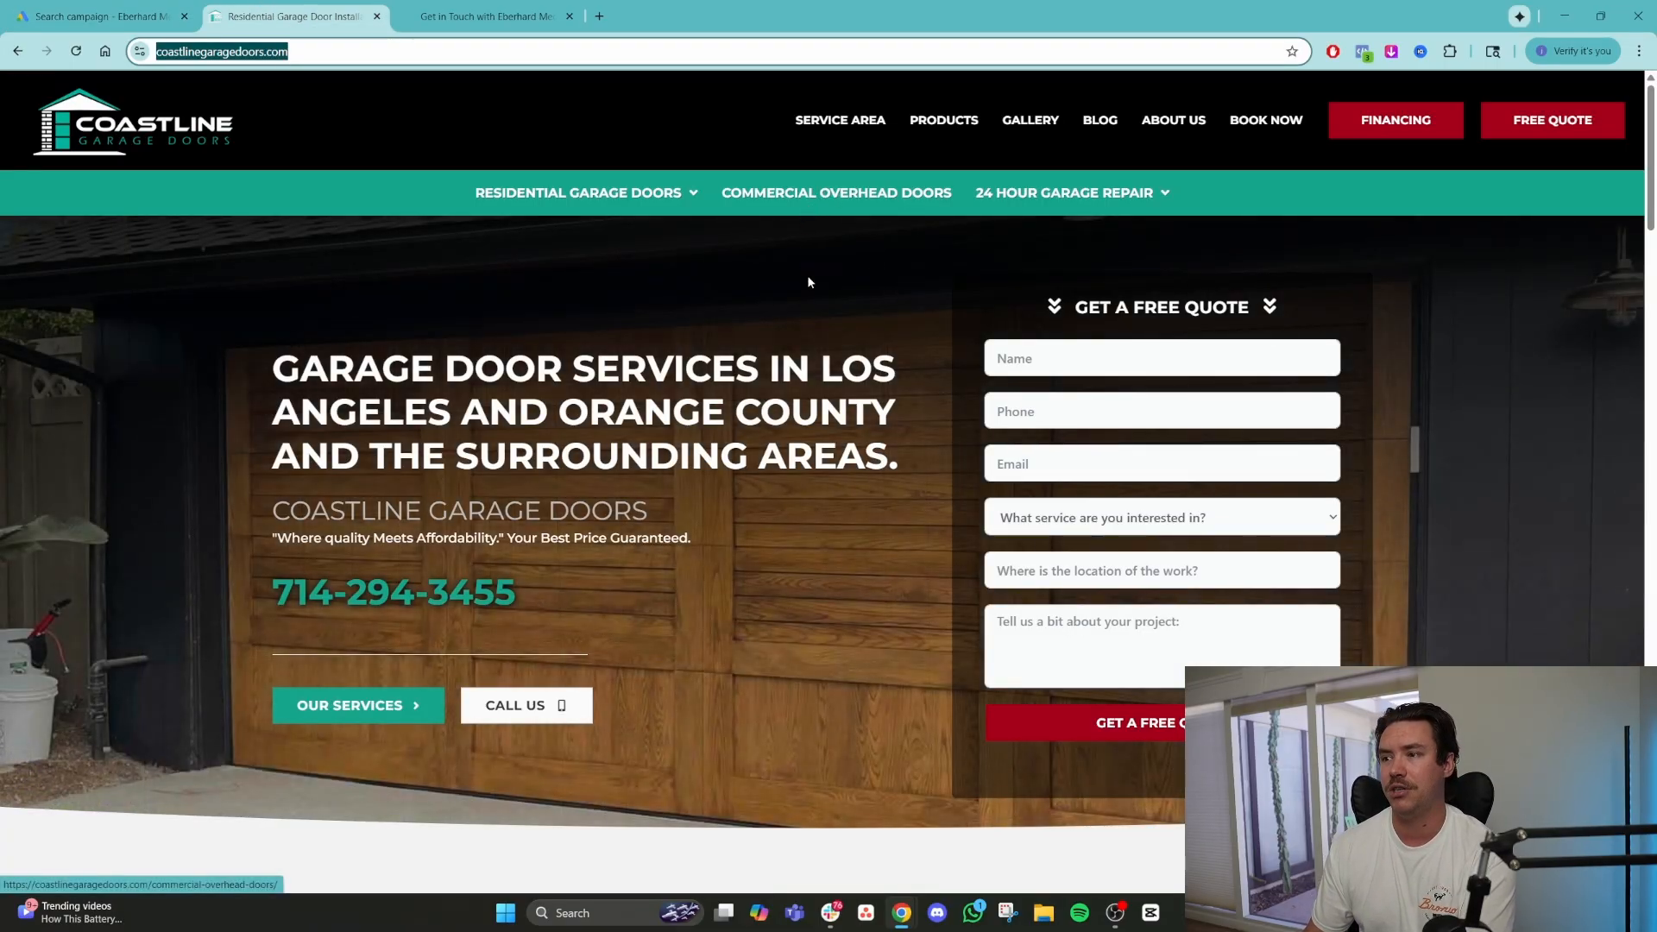
{"action": "mouse_move", "coordinate": [1099, 205]}
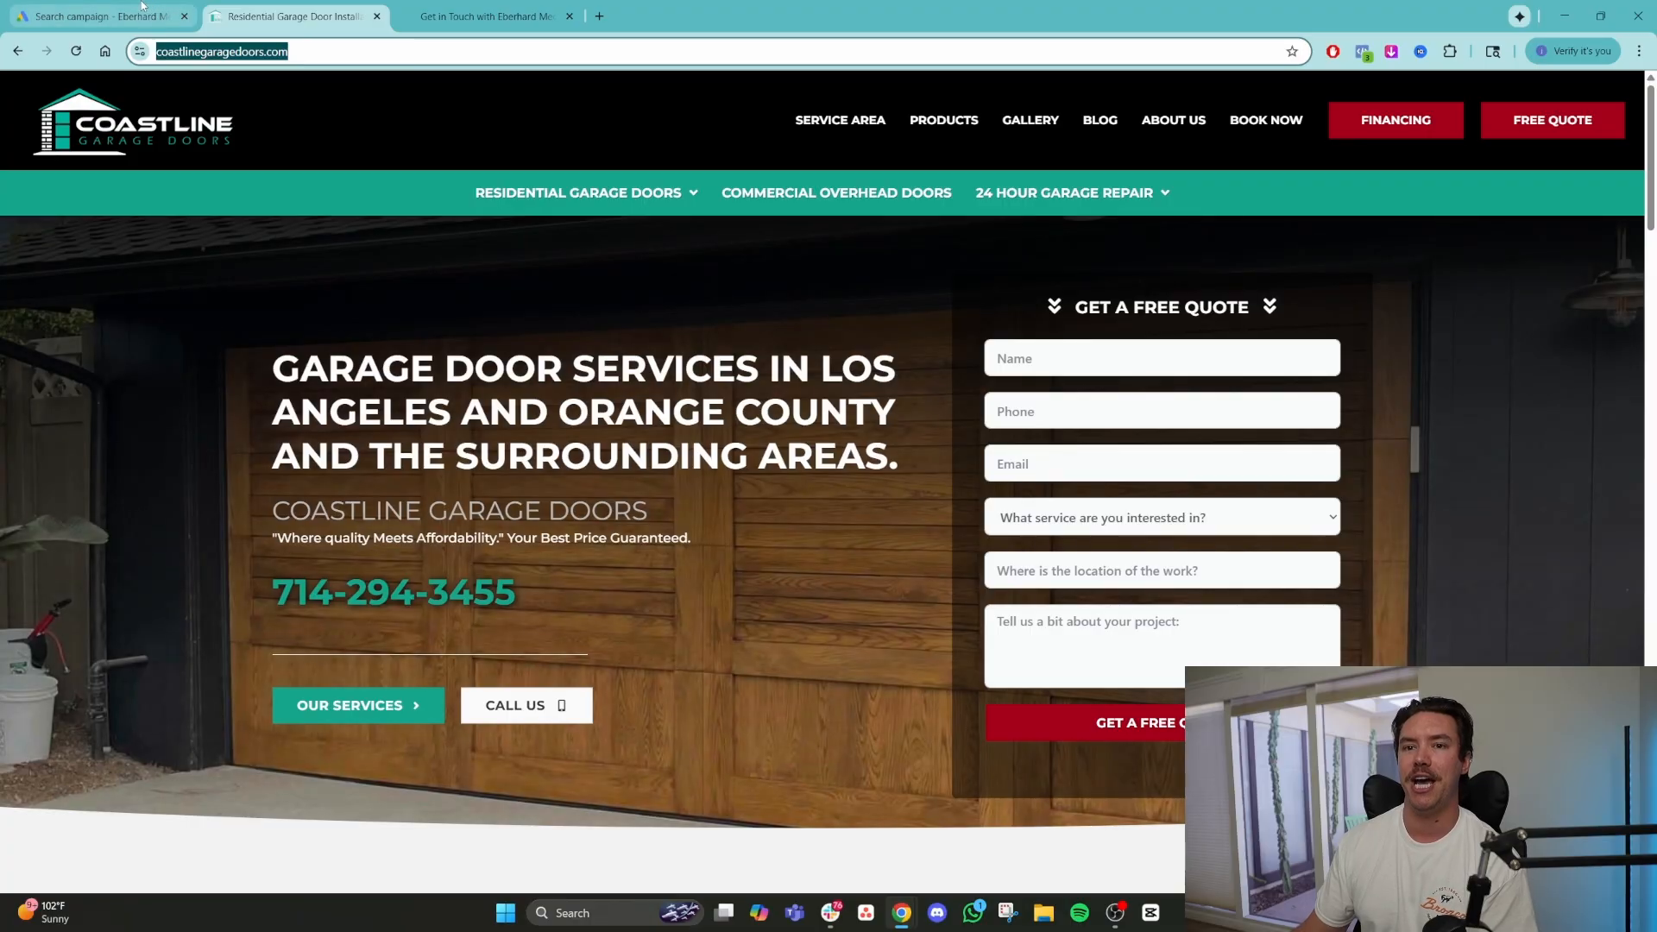
{"action": "left_click", "coordinate": [142, 9]}
{"action": "scroll", "coordinate": [615, 446], "scroll_direction": "down", "scroll_amount": 2}
{"action": "scroll", "coordinate": [615, 446], "scroll_direction": "up", "scroll_amount": 2}
{"action": "scroll", "coordinate": [604, 517], "scroll_direction": "down", "scroll_amount": 8}
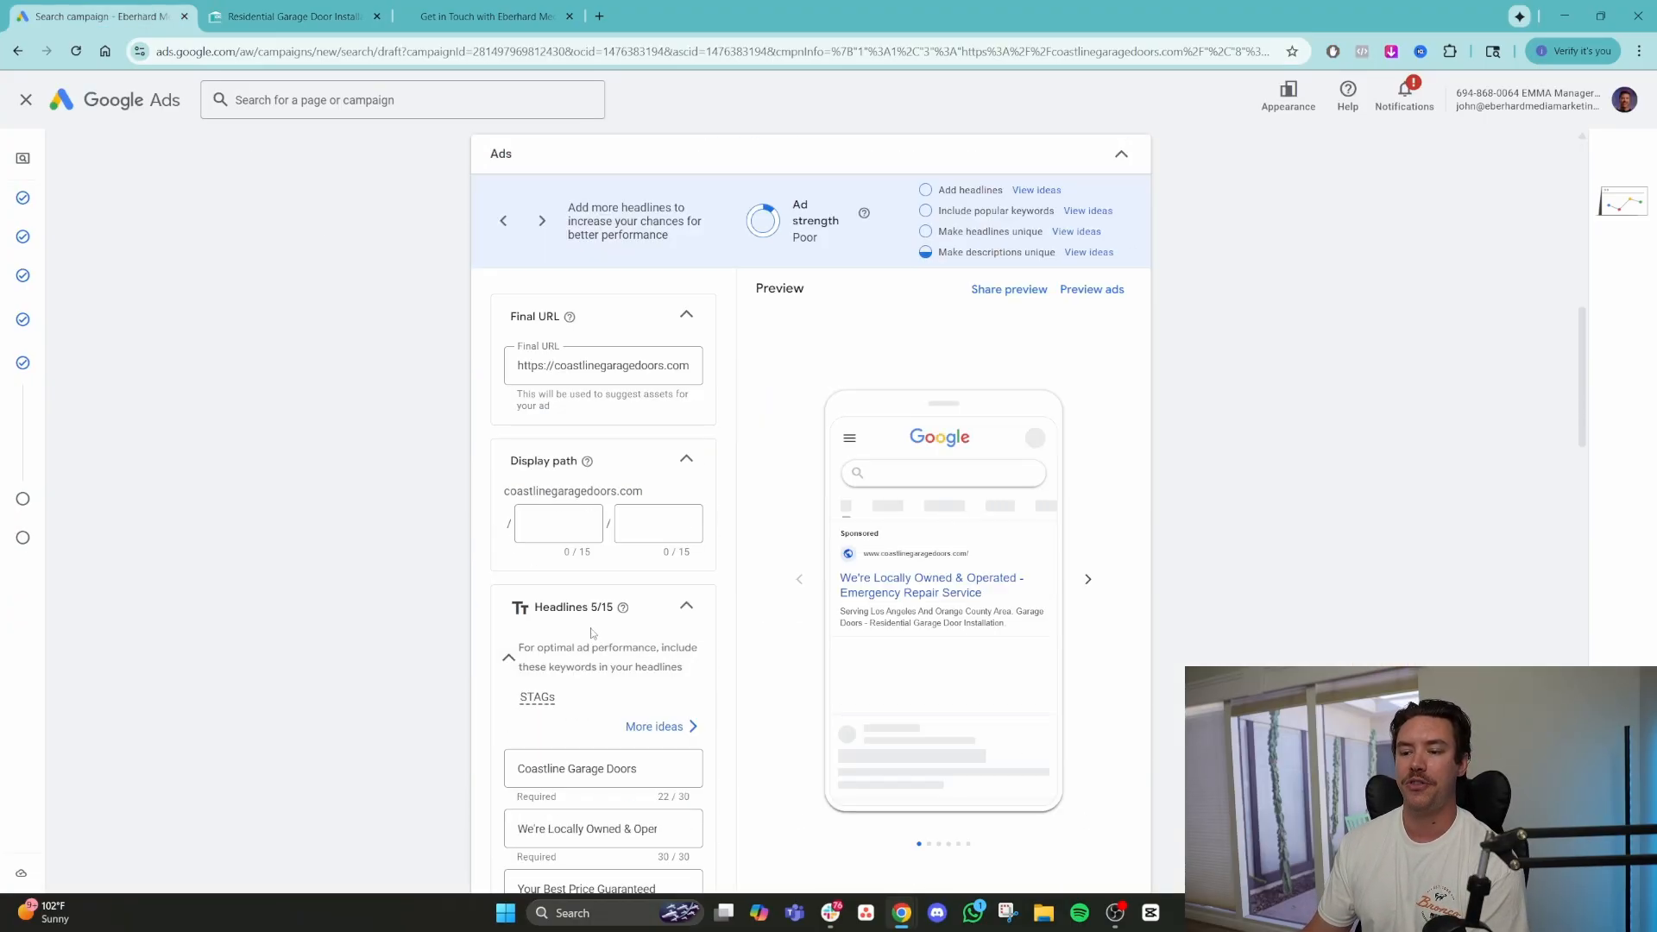
{"action": "scroll", "coordinate": [592, 634], "scroll_direction": "down", "scroll_amount": 5}
{"action": "scroll", "coordinate": [596, 622], "scroll_direction": "up", "scroll_amount": 10}
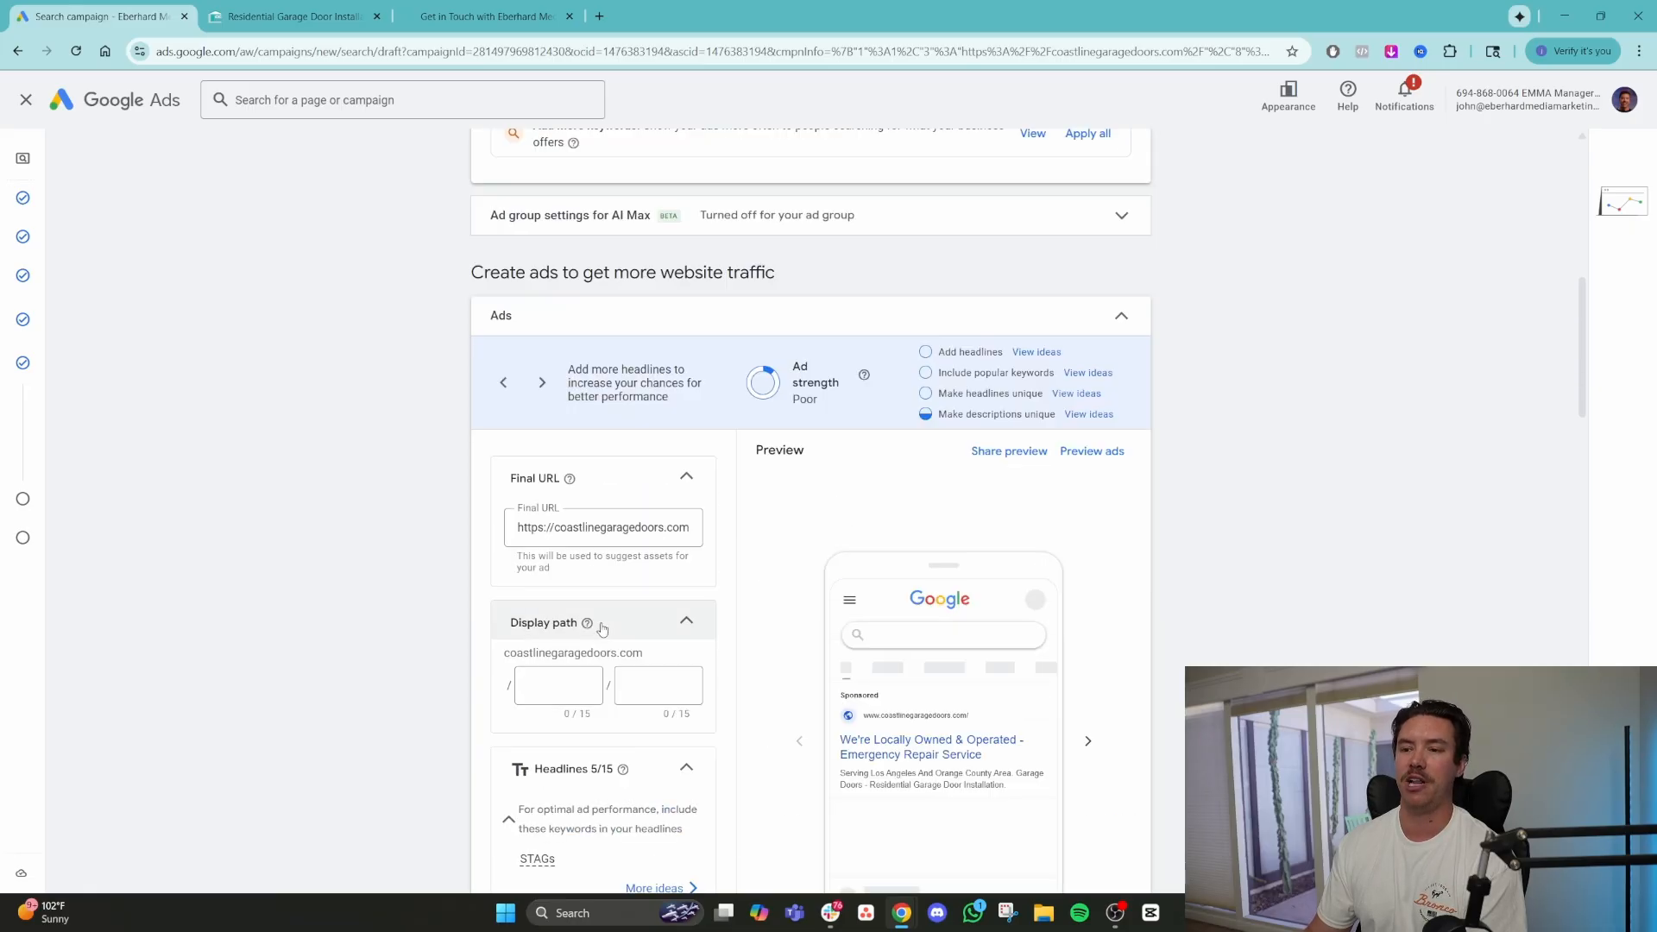
Close the "Get in Touch" page and review the ad's display path and headlines in the Google Ads draft.
{"action": "left_click", "coordinate": [486, 16]}
{"action": "key", "text": "ctrl+w"}
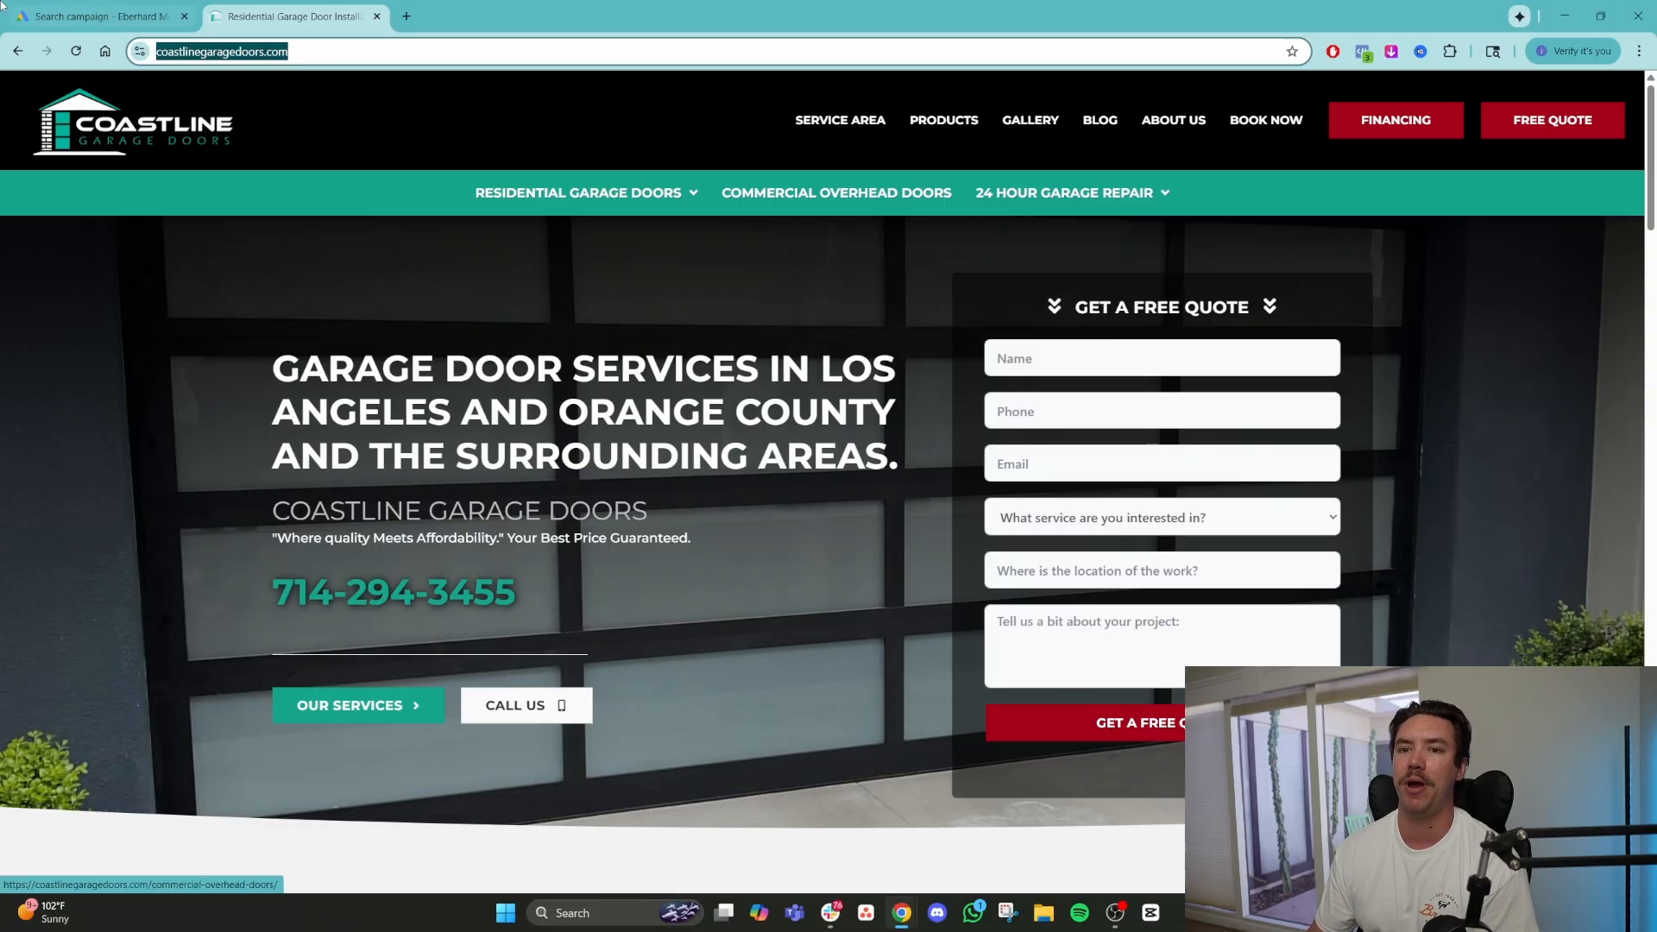
{"action": "left_click", "coordinate": [102, 16]}
{"action": "scroll", "coordinate": [580, 432], "scroll_direction": "up", "scroll_amount": 3}
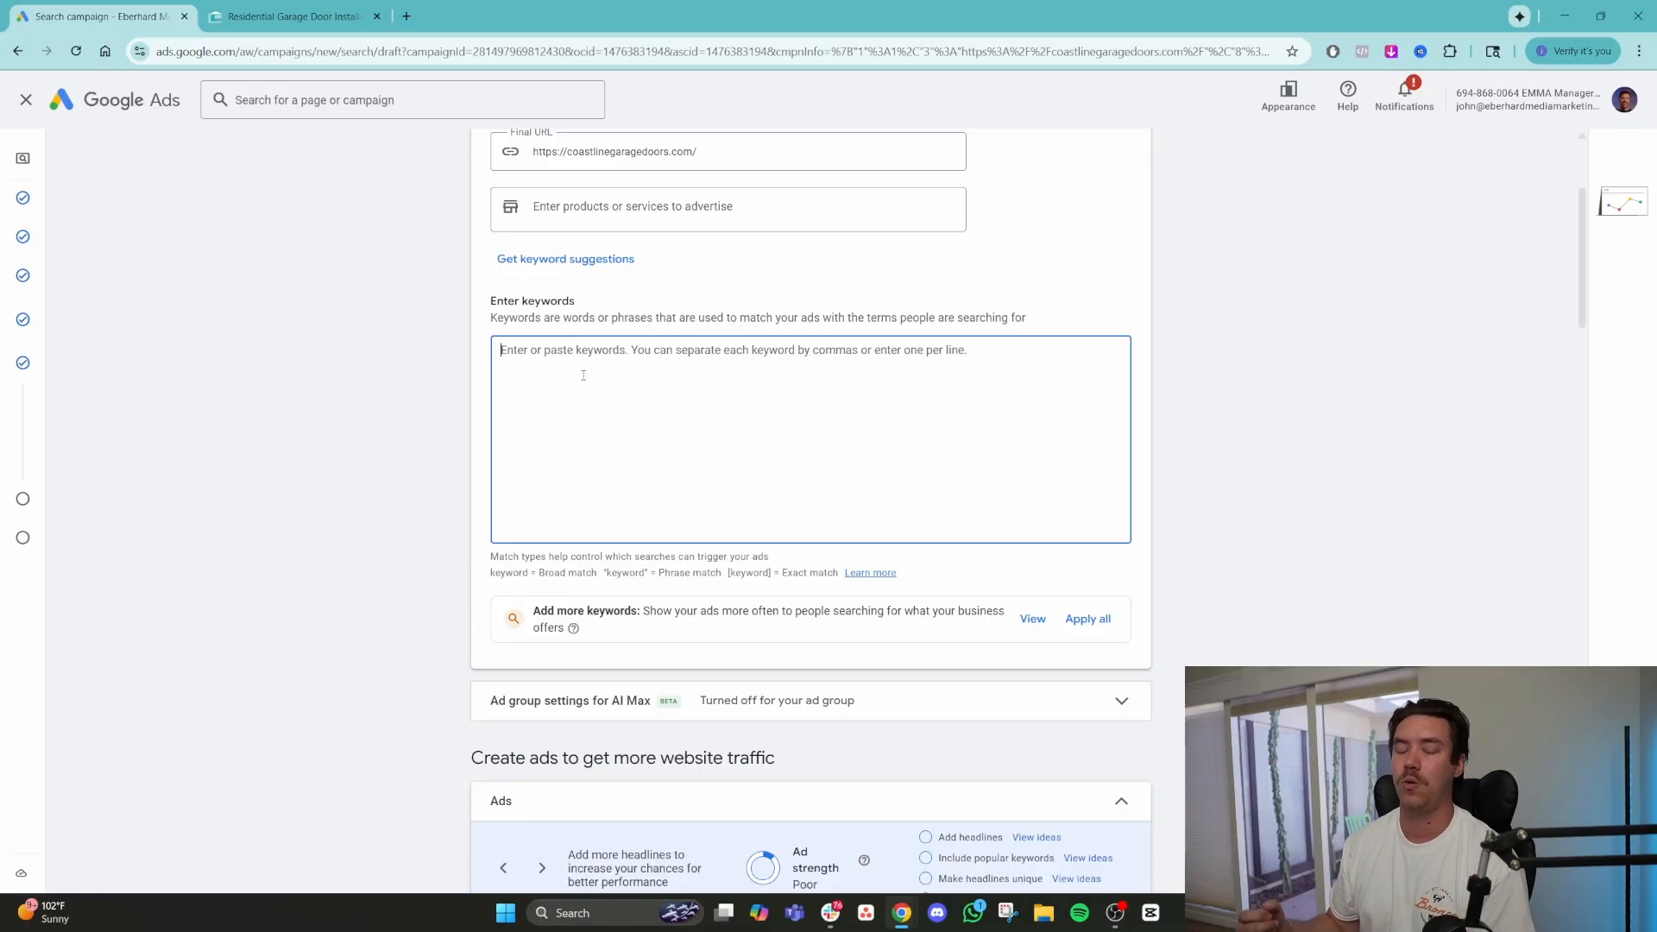
{"action": "scroll", "coordinate": [583, 376], "scroll_direction": "down", "scroll_amount": 8}
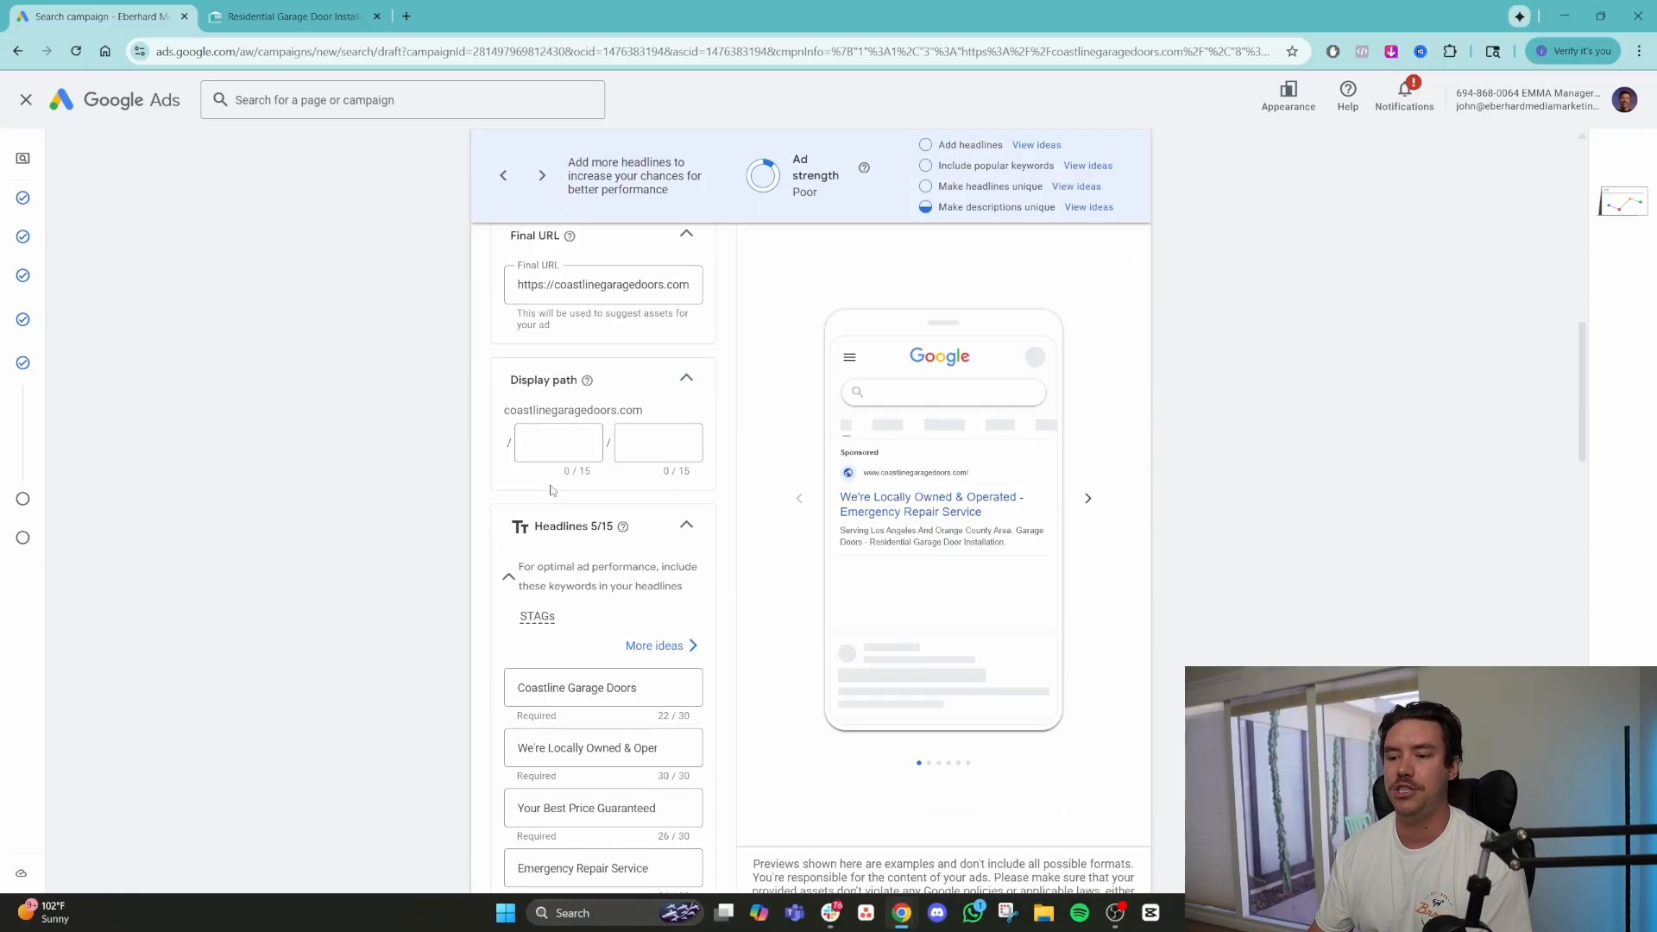
{"action": "scroll", "coordinate": [550, 483], "scroll_direction": "down", "scroll_amount": 3}
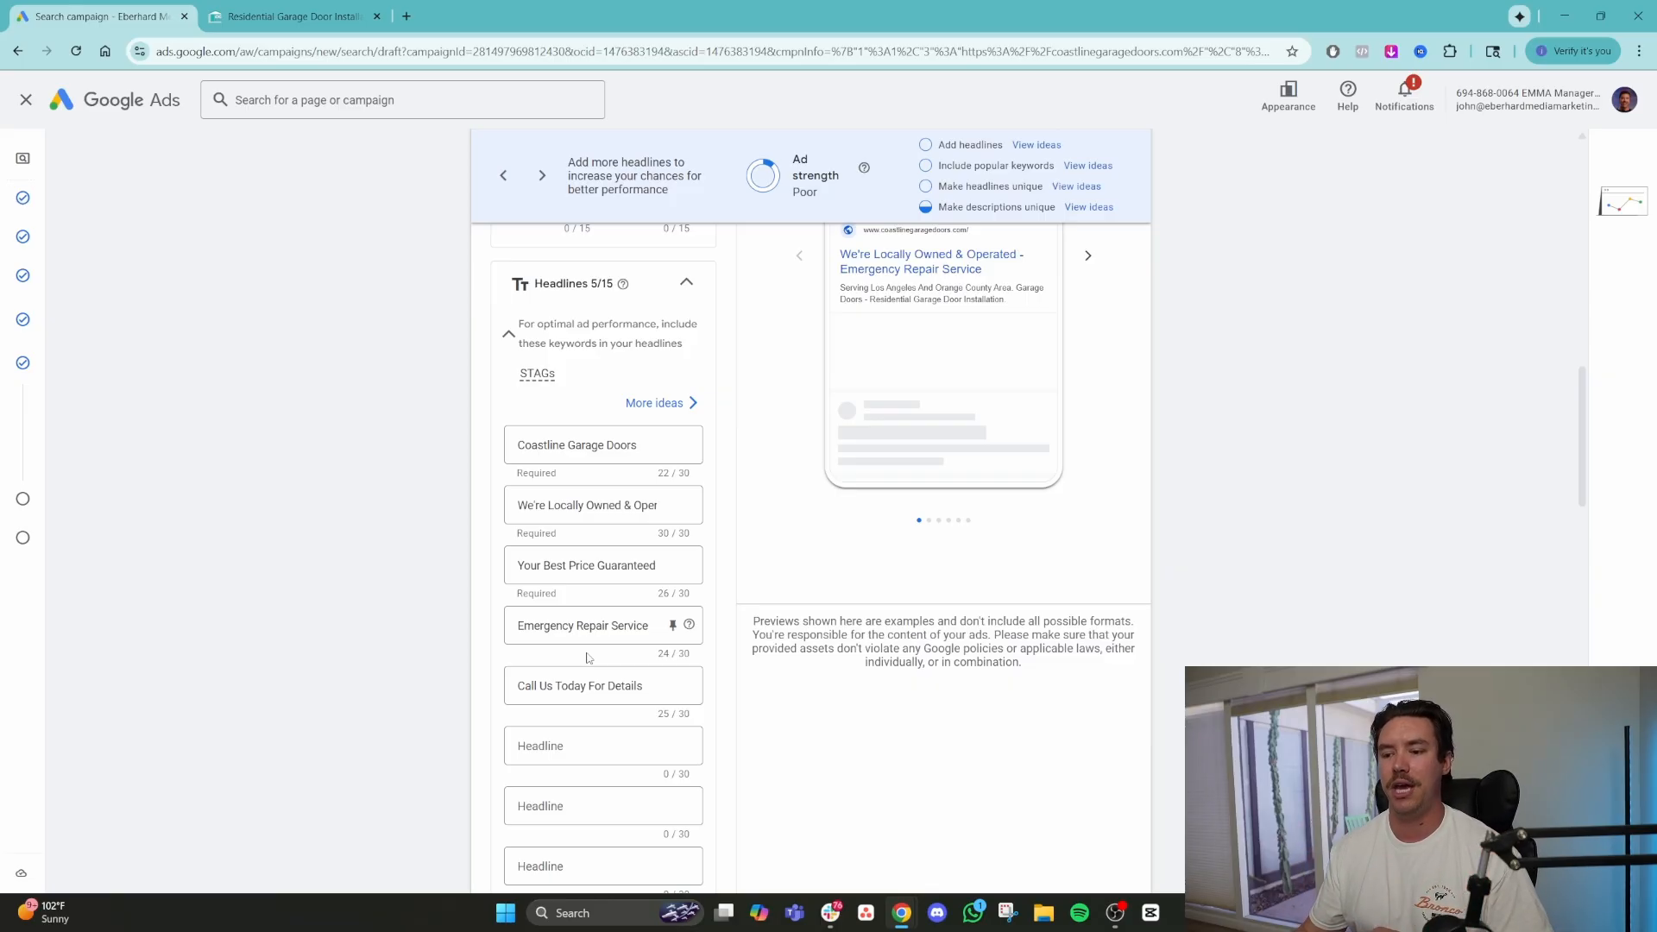
{"action": "scroll", "coordinate": [587, 657], "scroll_direction": "up", "scroll_amount": 15}
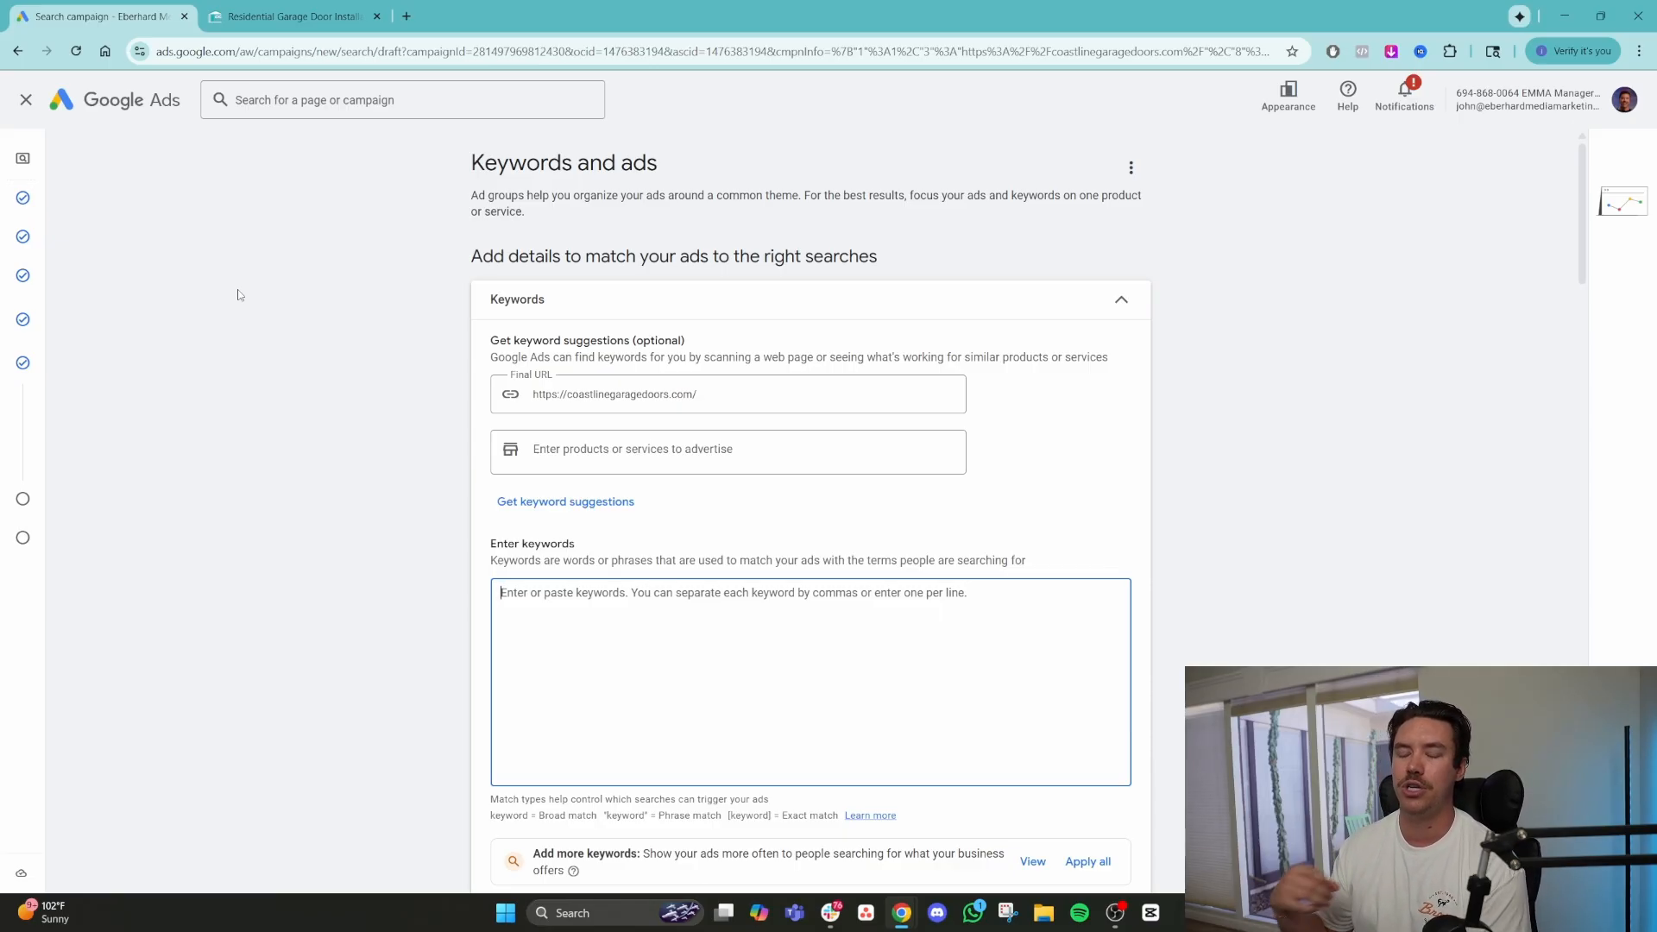
Examine the service area cities and the 24 hour garage repair services on the Coastline Garage Doors website.
{"action": "key", "text": "ctrl+Tab"}
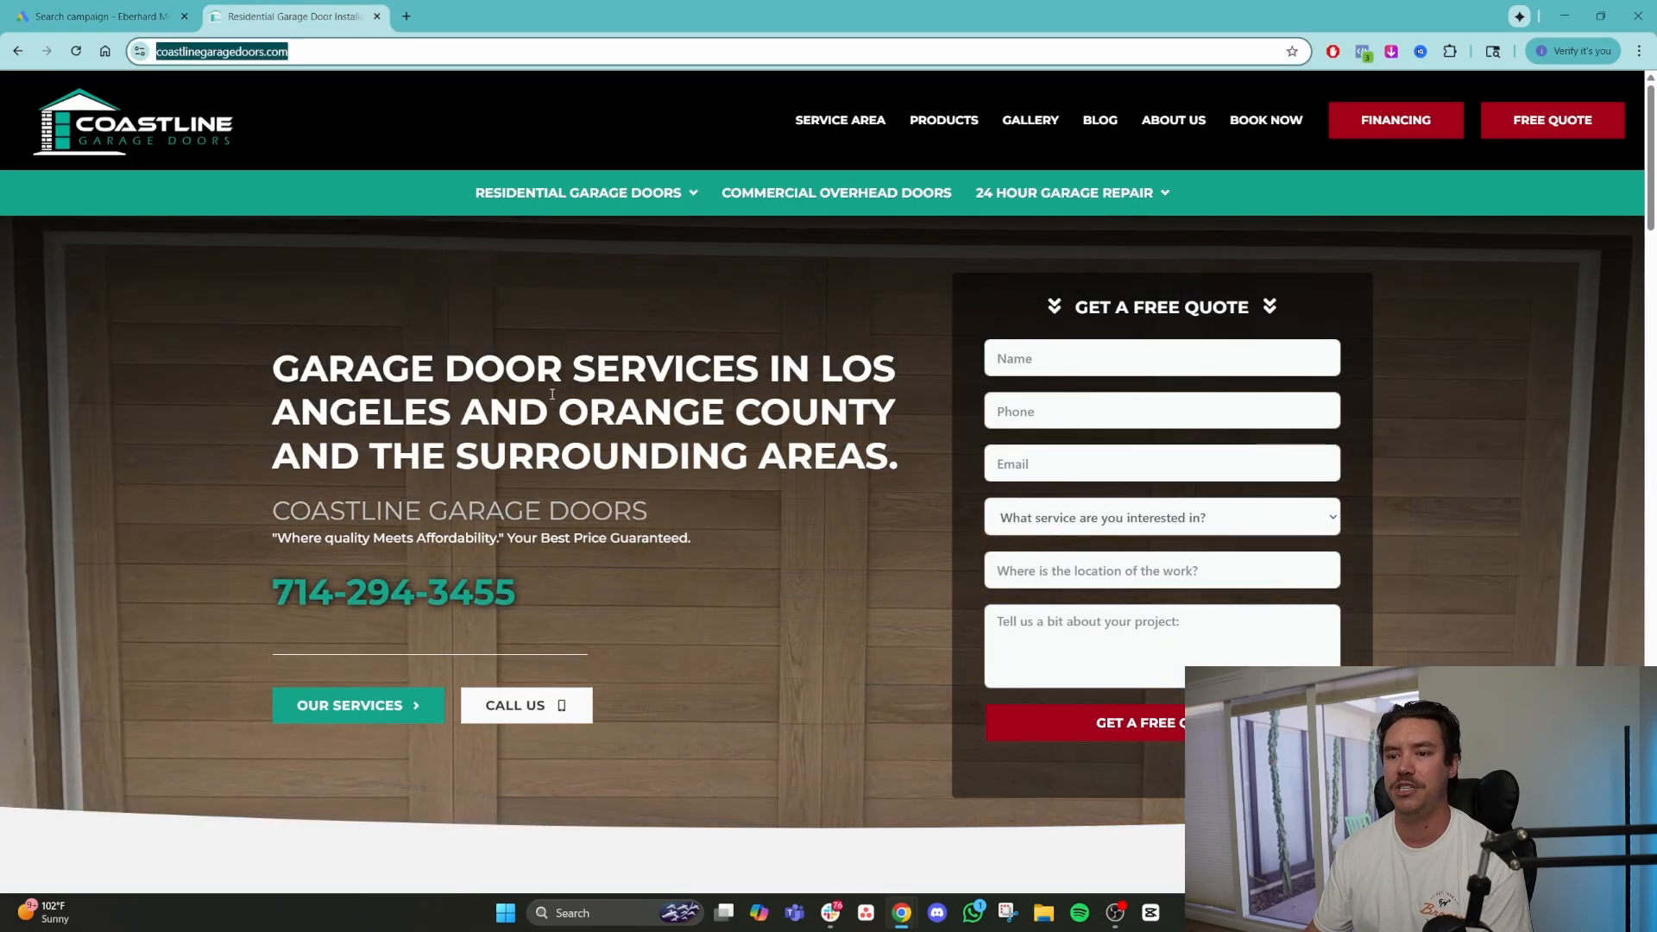
{"action": "scroll", "coordinate": [711, 469], "scroll_direction": "down", "scroll_amount": 4}
{"action": "scroll", "coordinate": [711, 468], "scroll_direction": "down", "scroll_amount": 20}
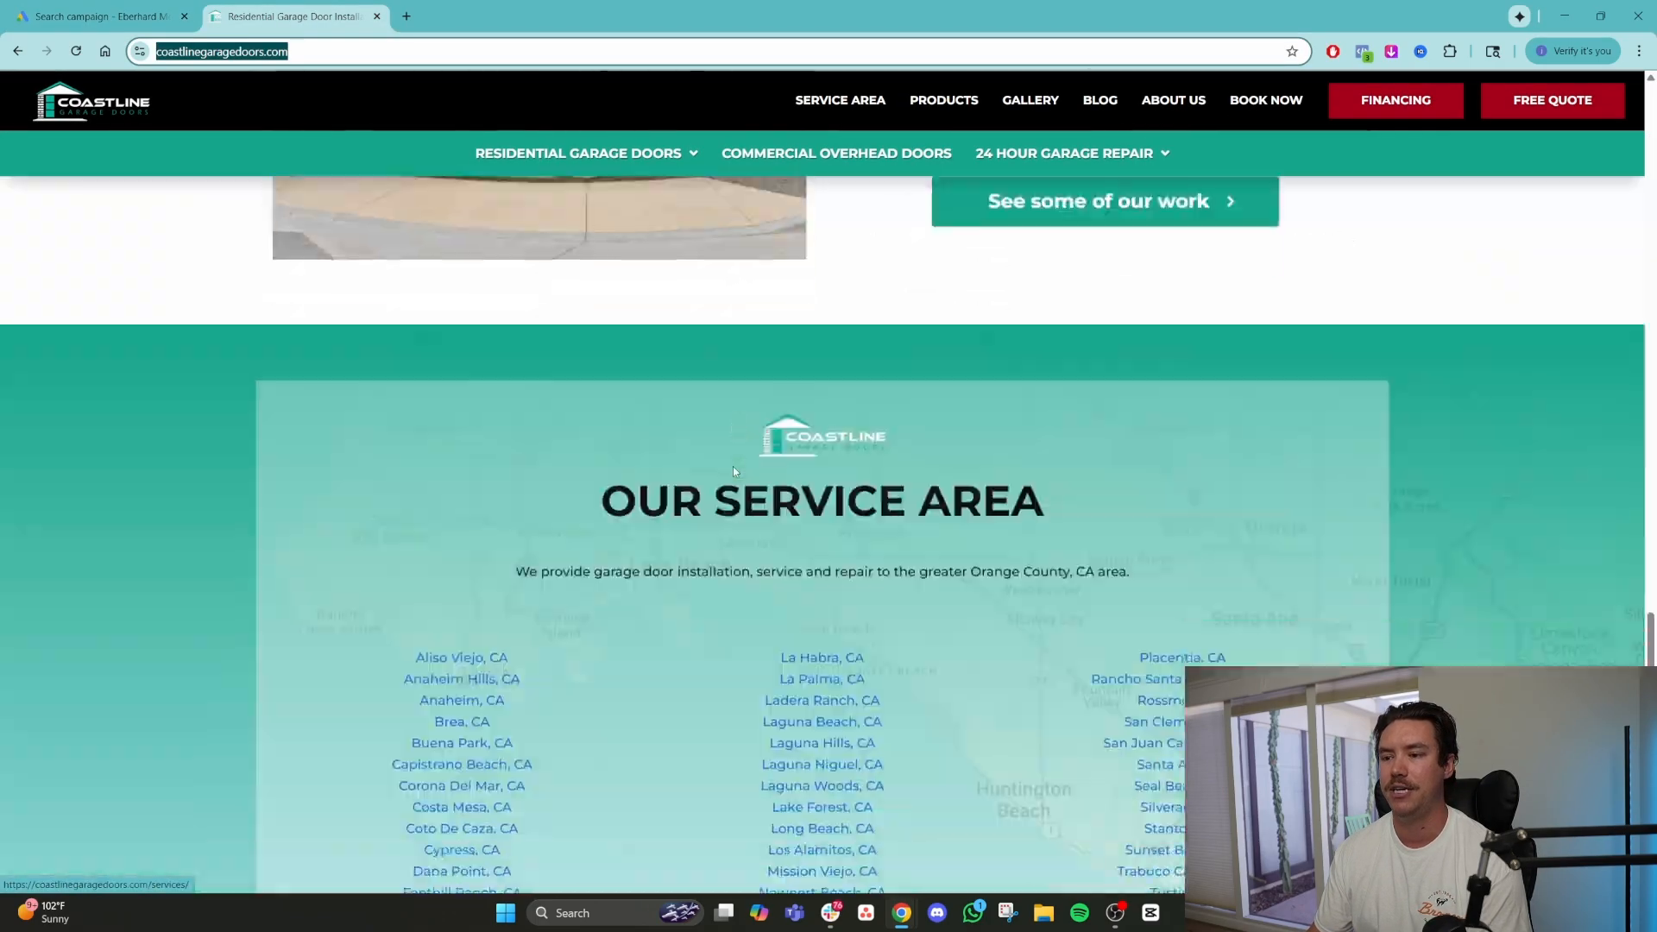
{"action": "scroll", "coordinate": [733, 466], "scroll_direction": "up", "scroll_amount": 4}
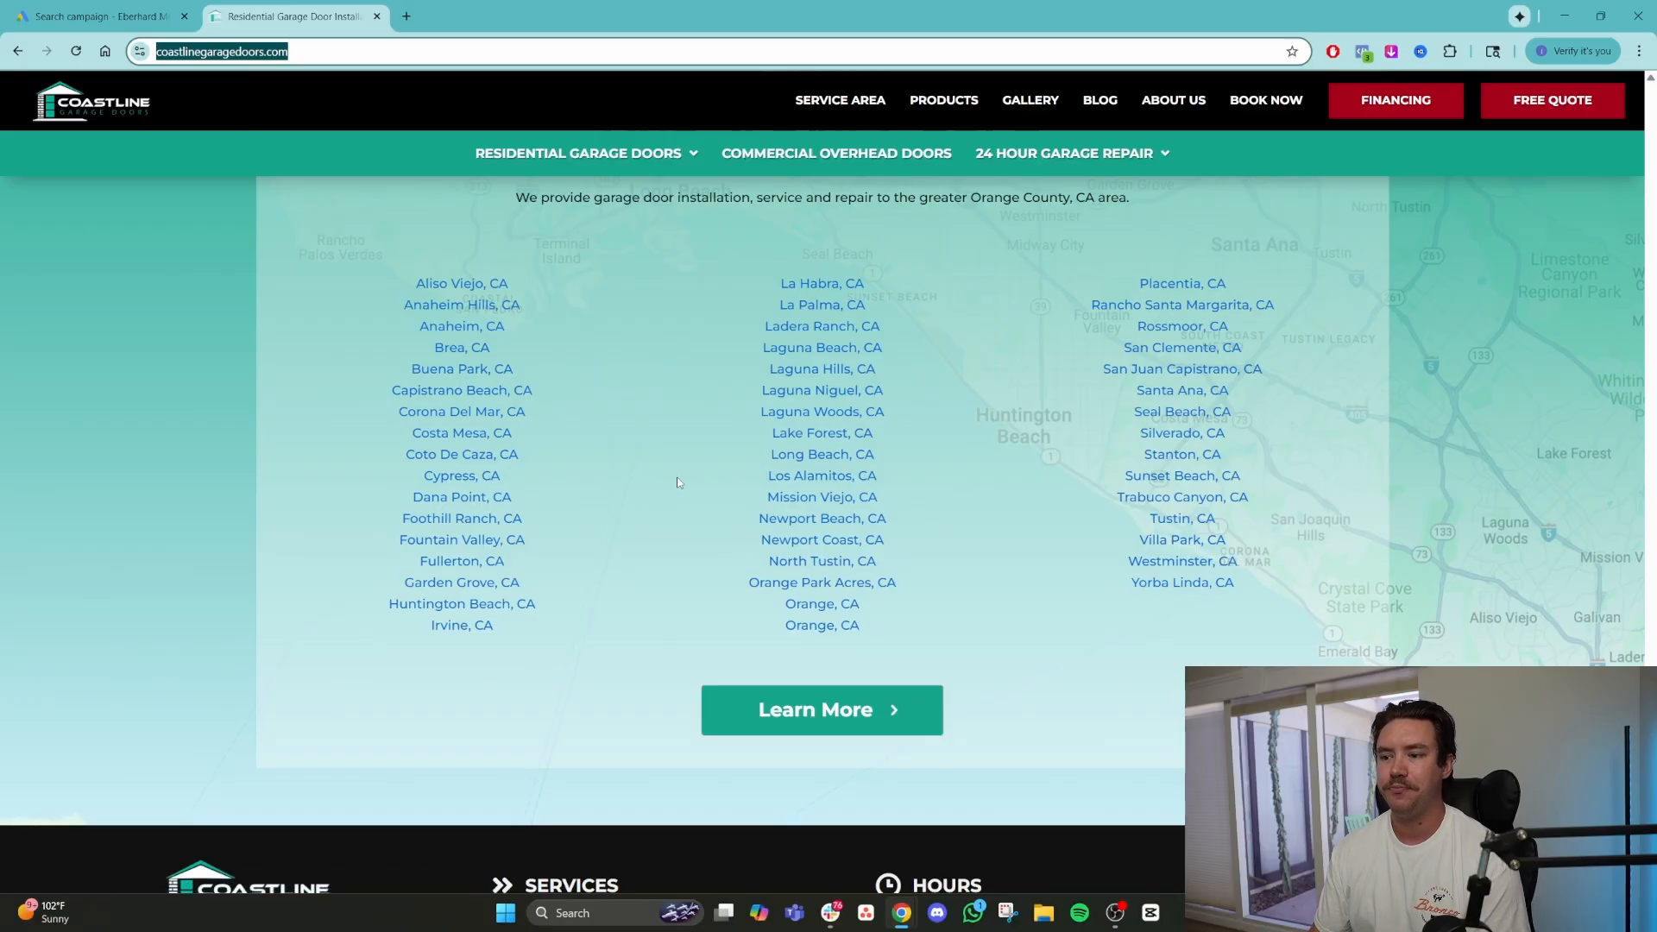
{"action": "scroll", "coordinate": [673, 474], "scroll_direction": "up", "scroll_amount": 3}
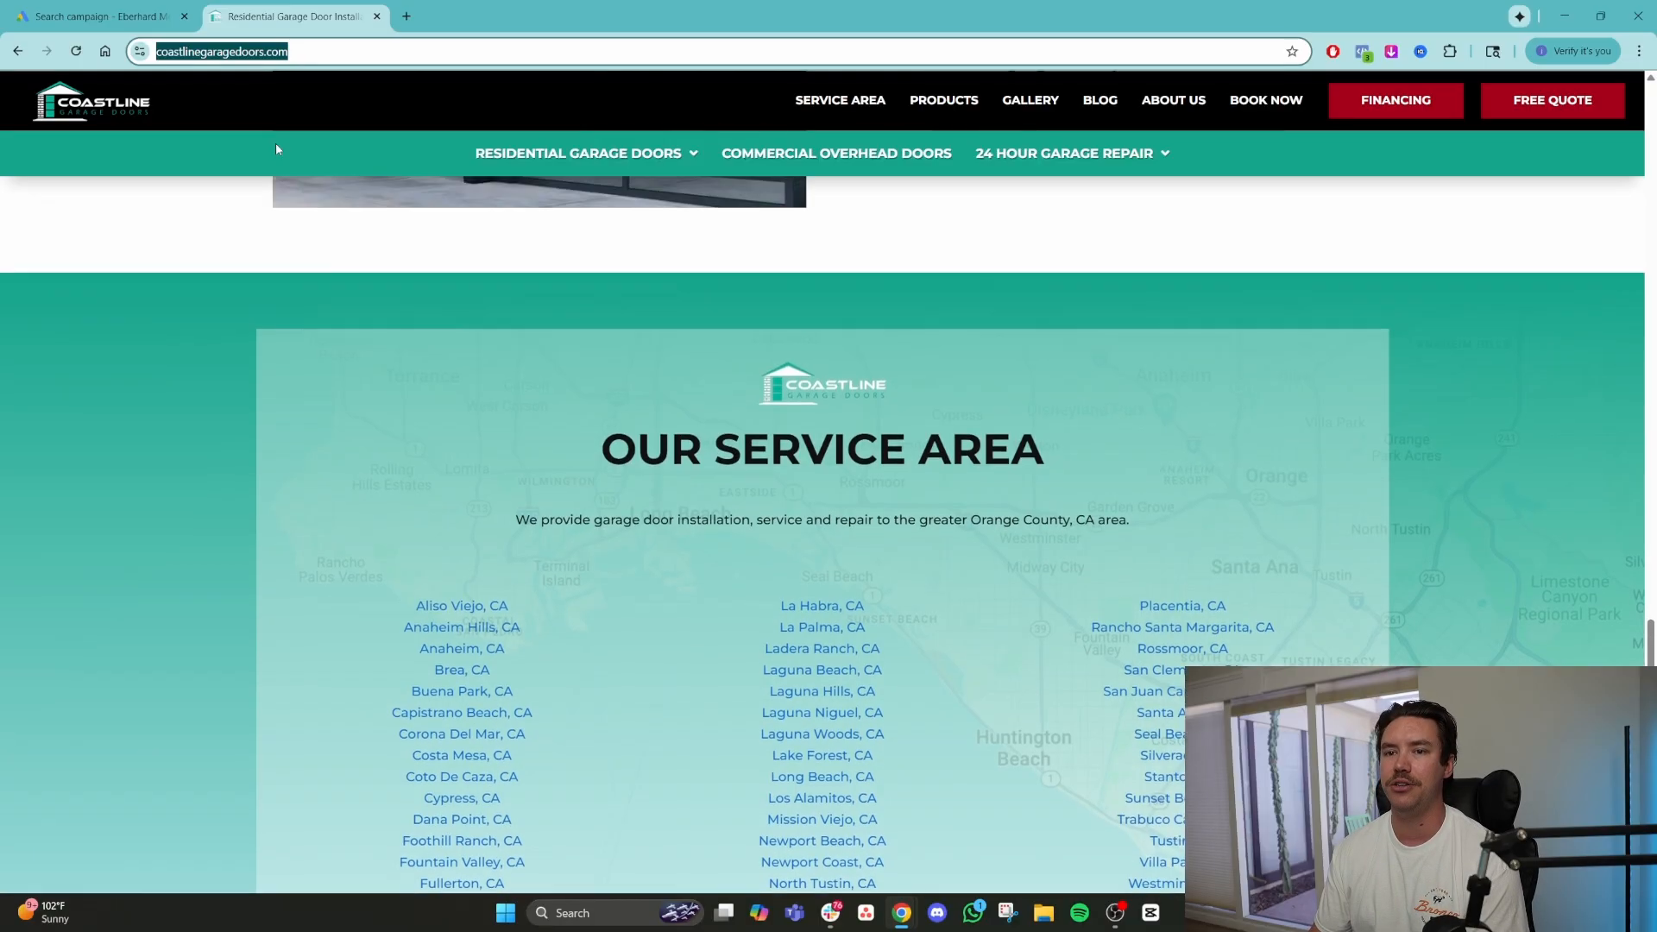
{"action": "left_click", "coordinate": [84, 4]}
{"action": "scroll", "coordinate": [621, 518], "scroll_direction": "down", "scroll_amount": 1}
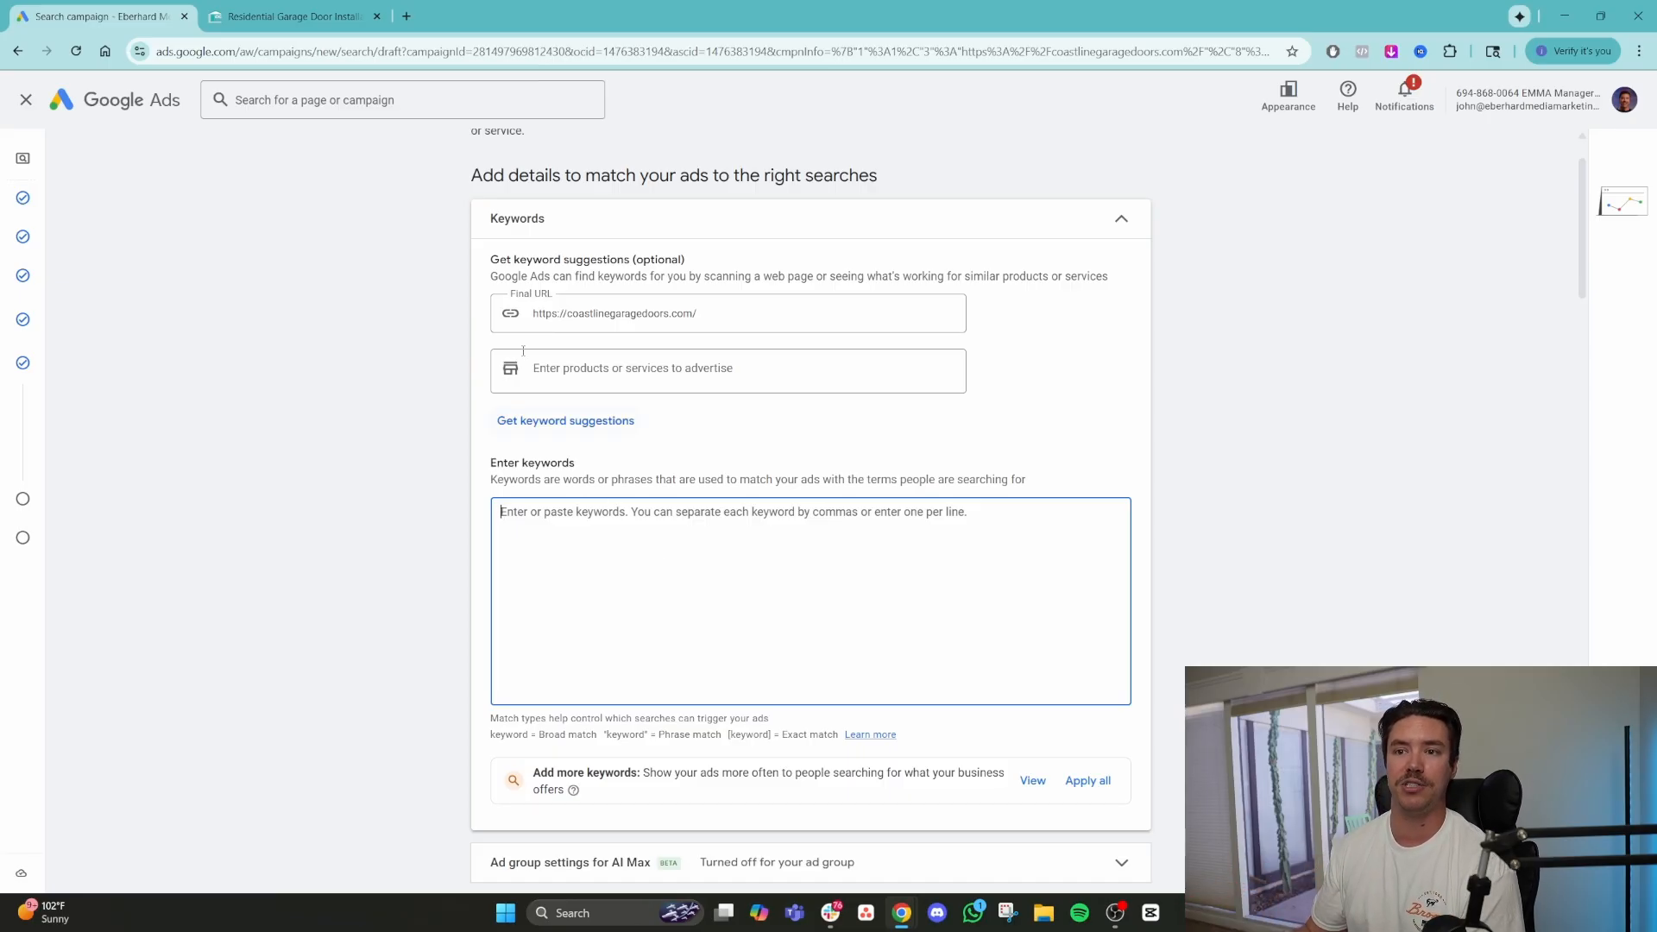
{"action": "left_click", "coordinate": [291, 21]}
{"action": "mouse_move", "coordinate": [1064, 160]}
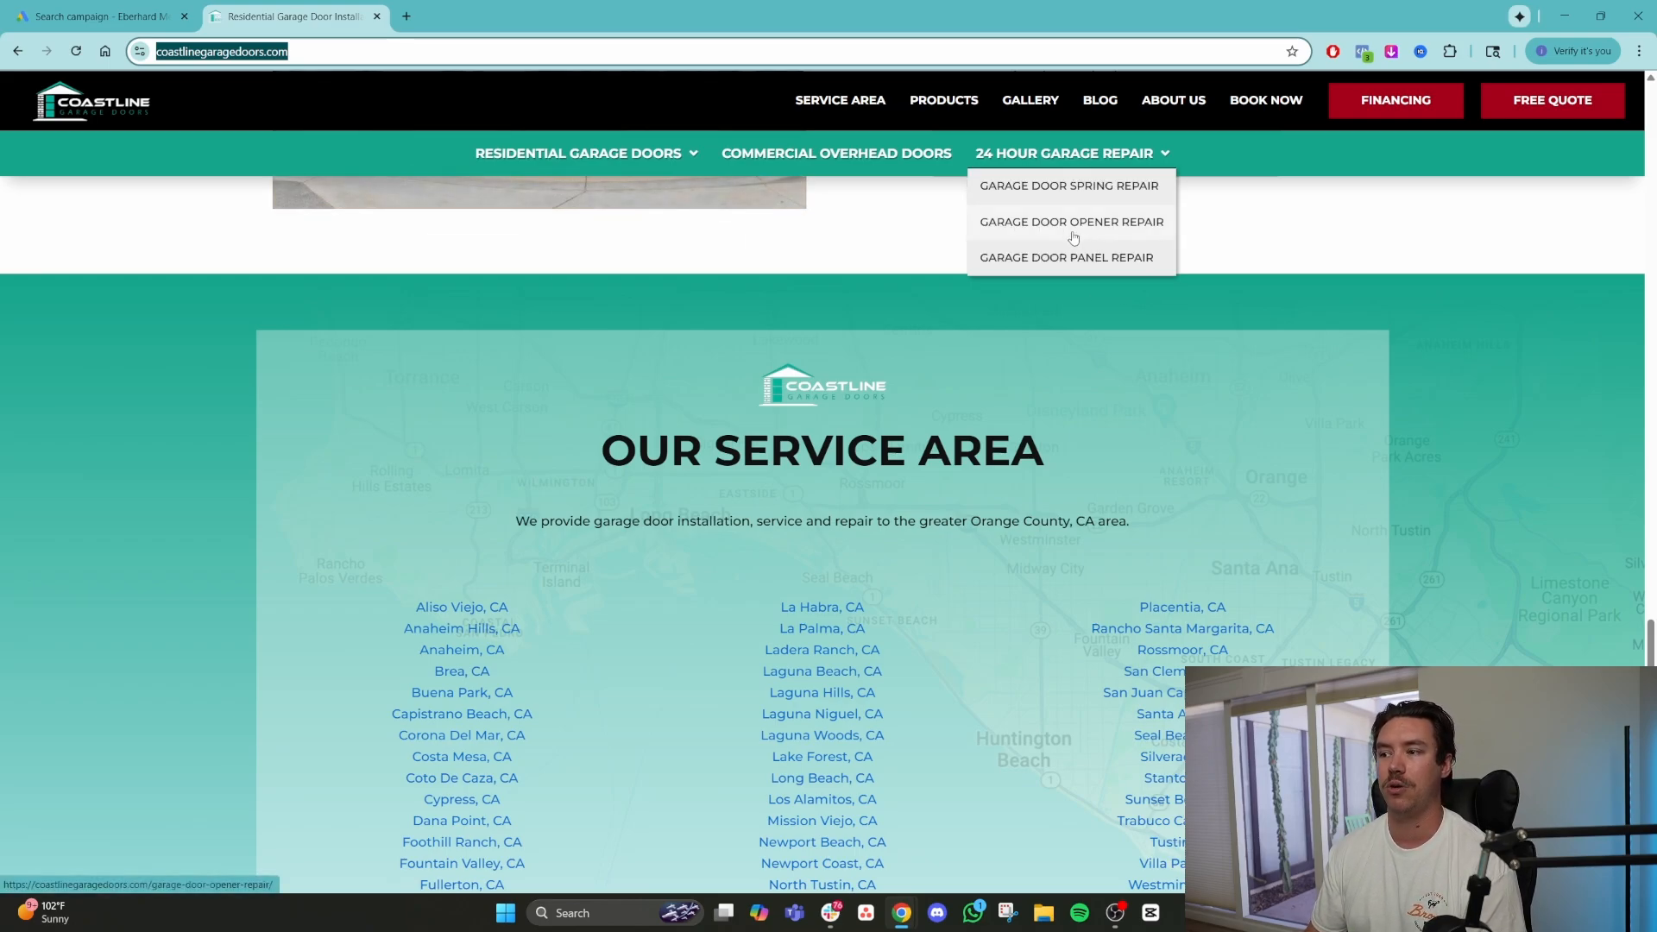
Return to the Google Ads draft and add the phrase match keyword "residential garage door repair" to the ad group.
{"action": "left_click", "coordinate": [118, 17]}
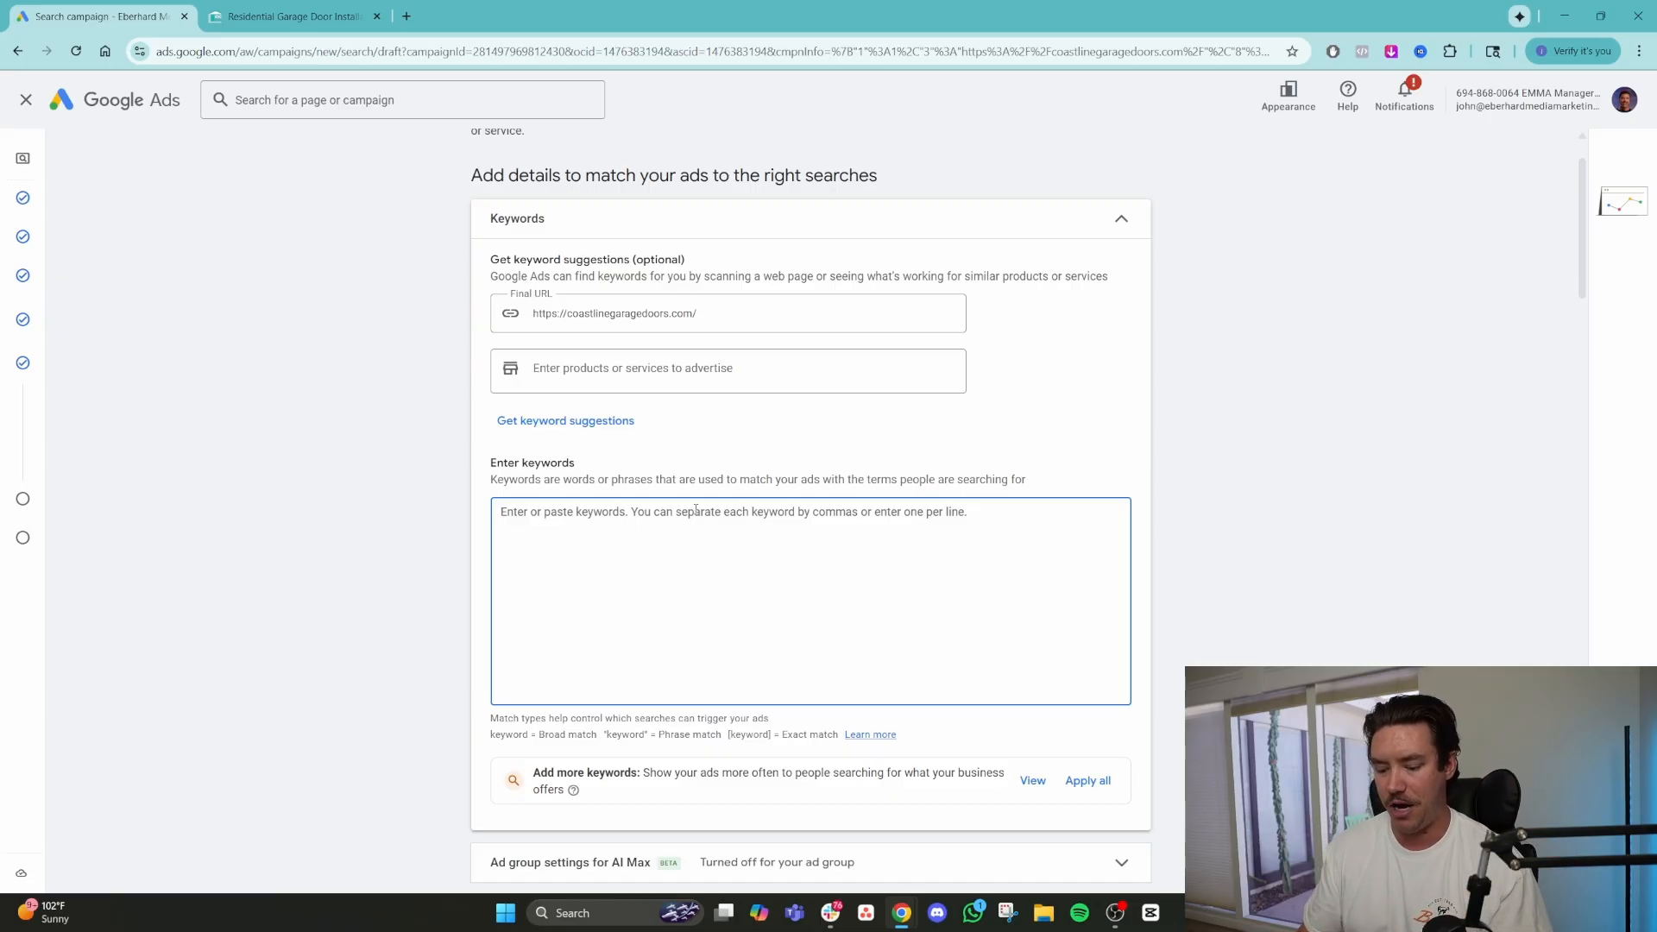
{"action": "type", "text": "\"res"}
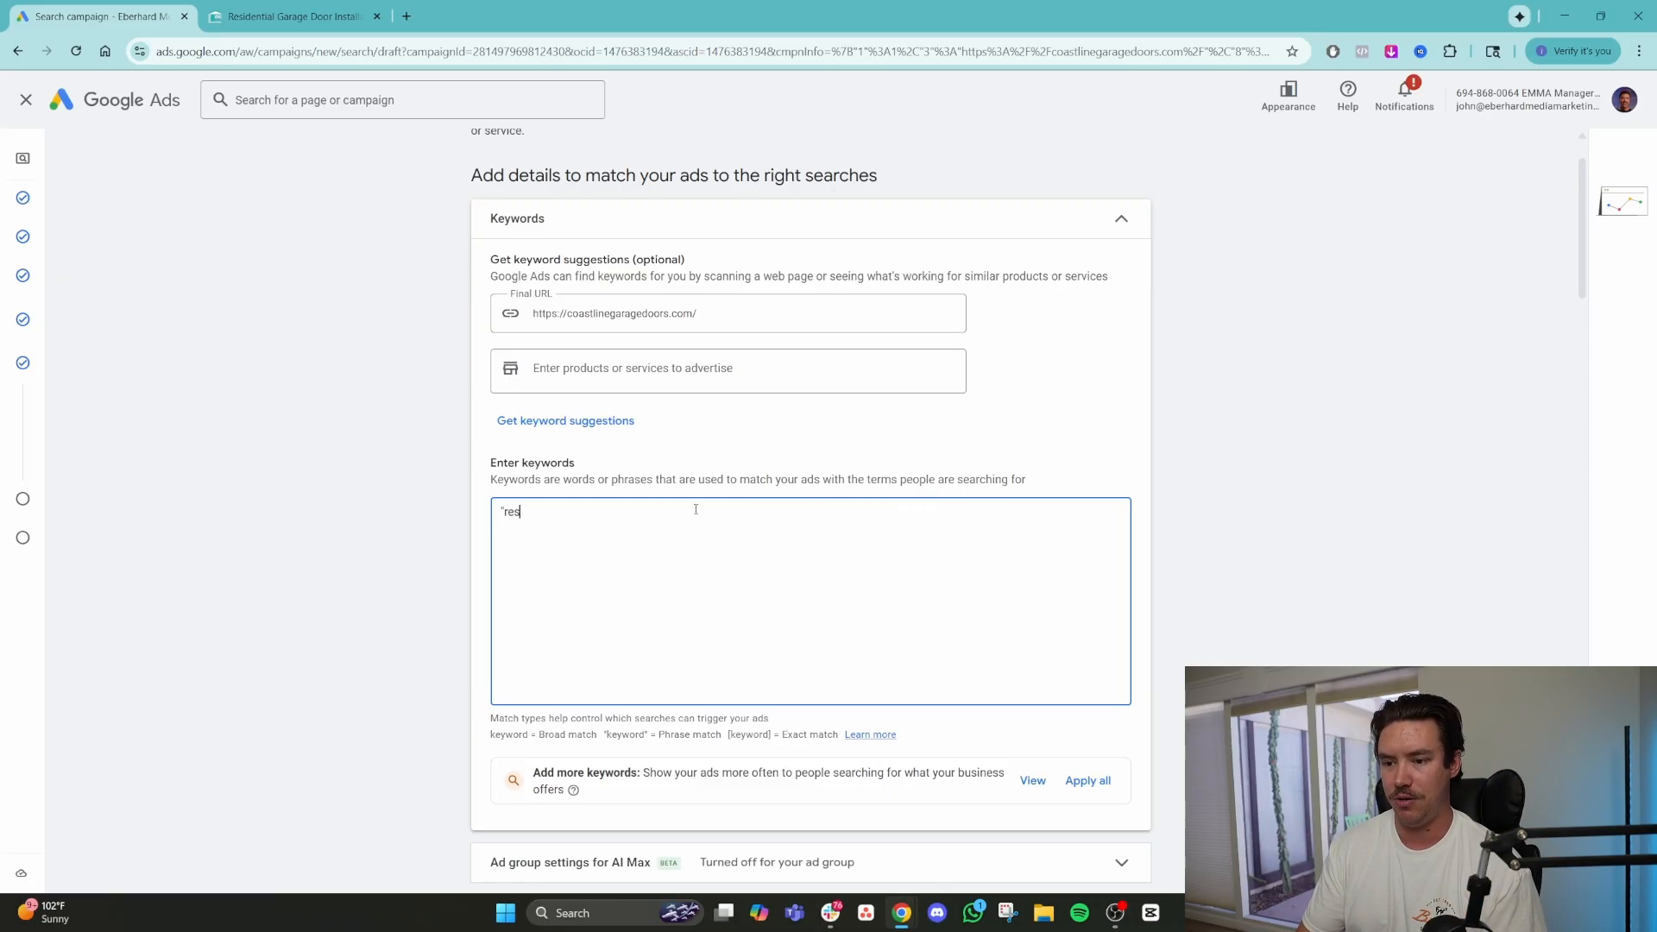
{"action": "type", "text": "idential ga"}
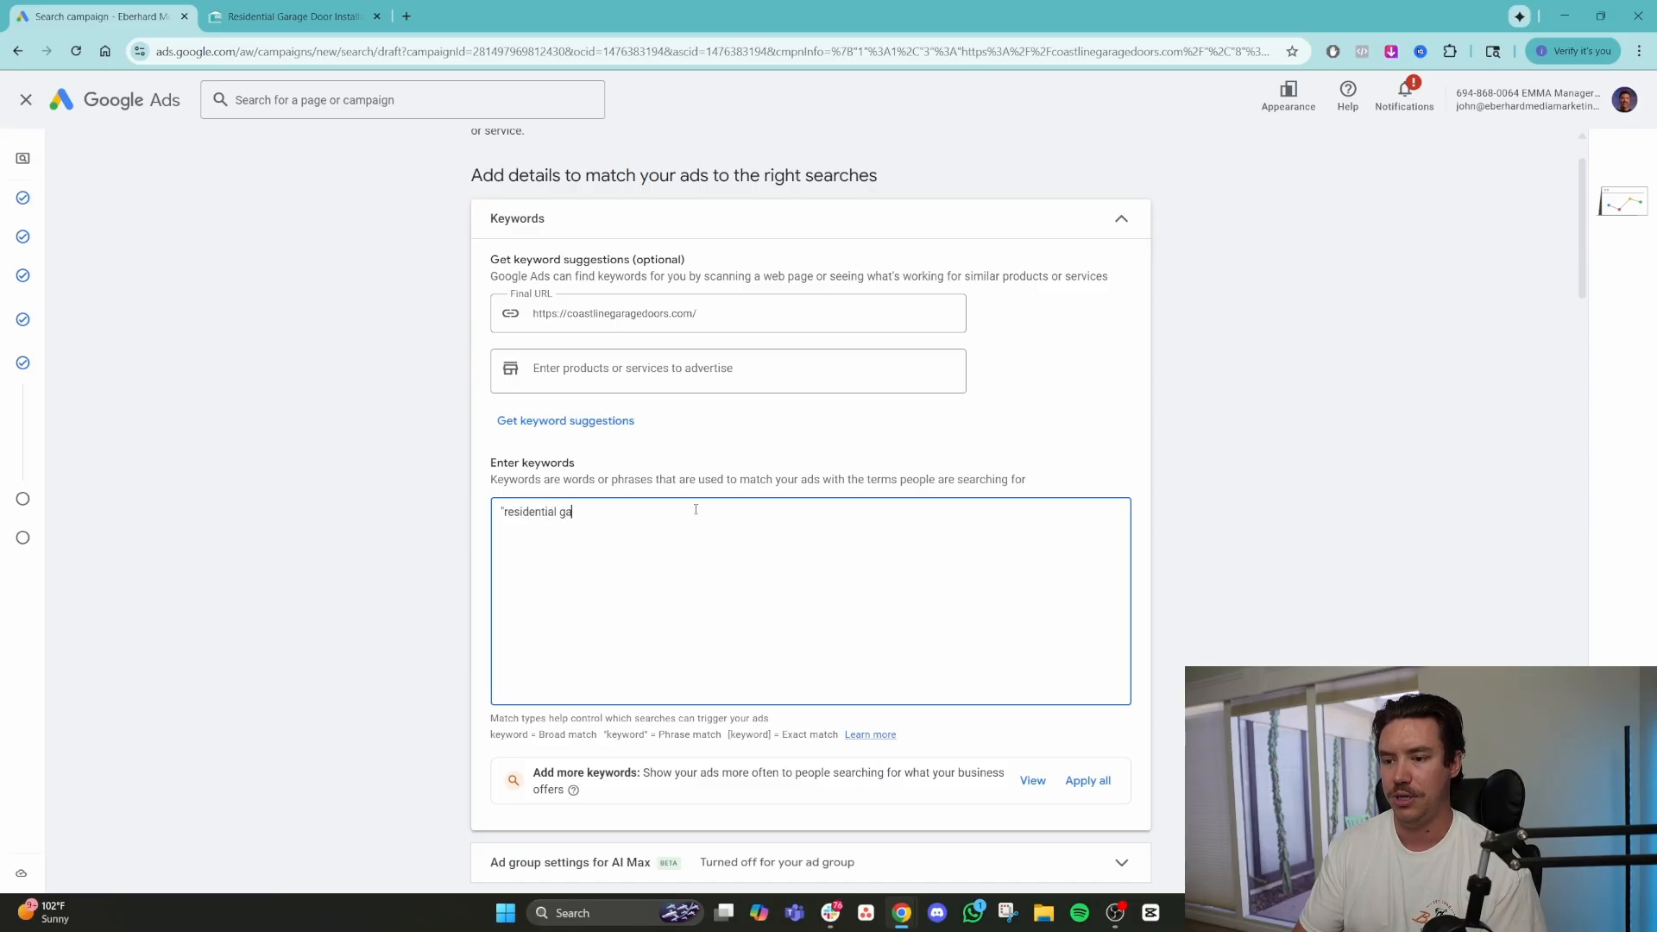
{"action": "type", "text": "rage door rpe"}
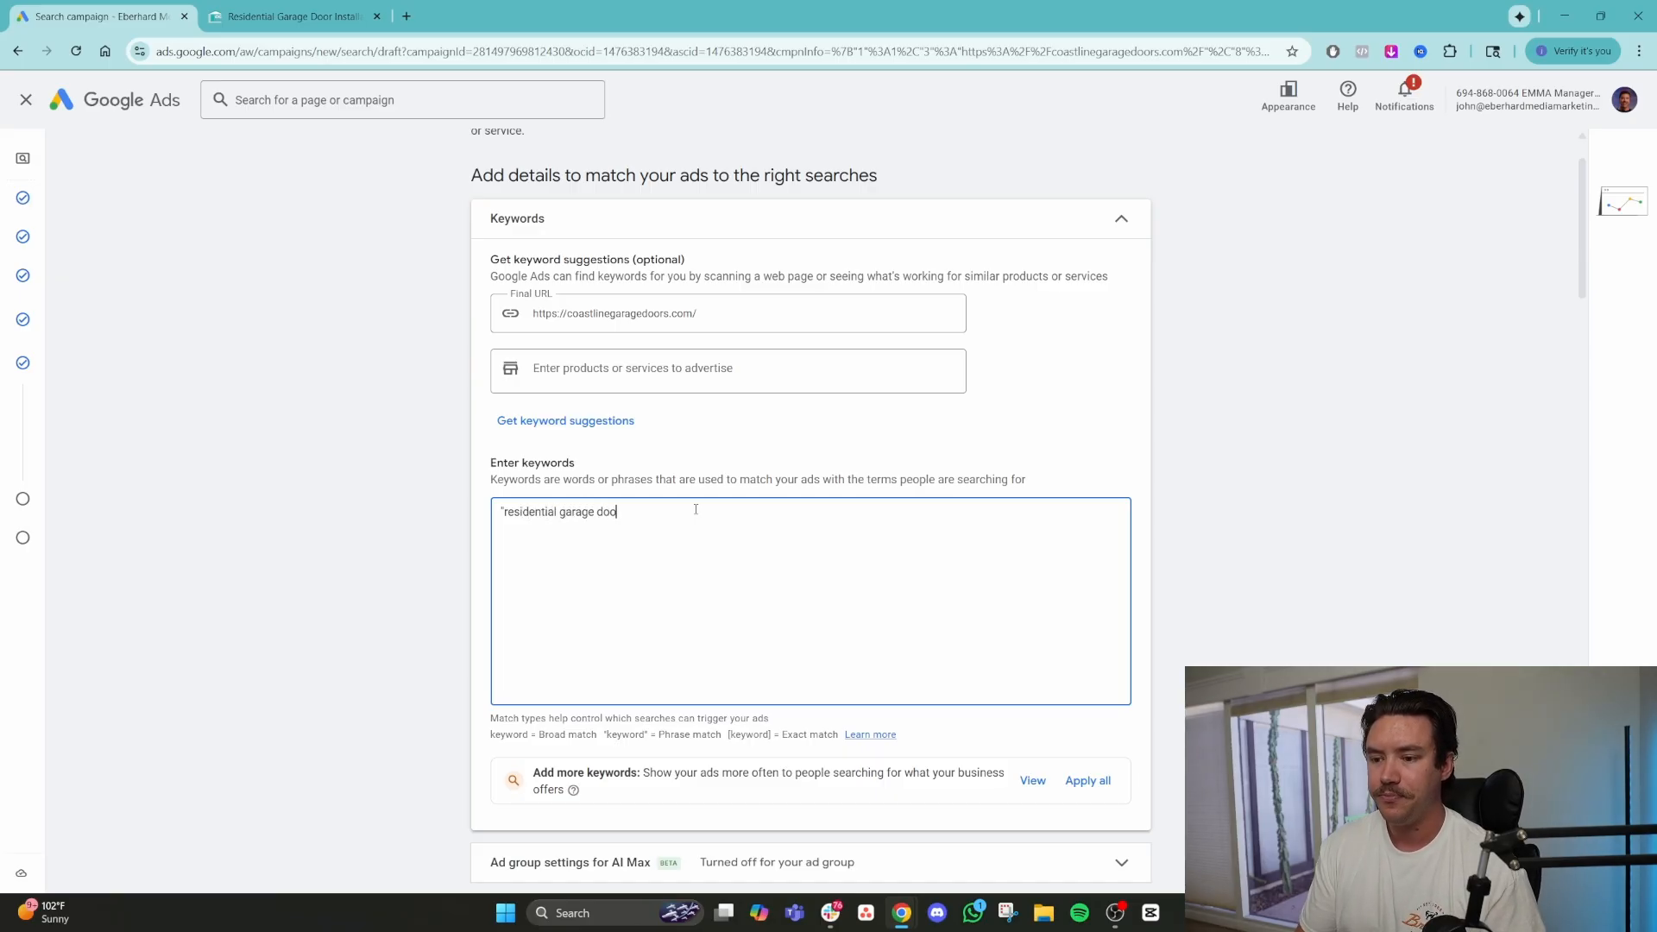
{"action": "key", "text": "BackSpace"}
{"action": "key", "text": "BackSpace"}
{"action": "type", "text": "epaire"}
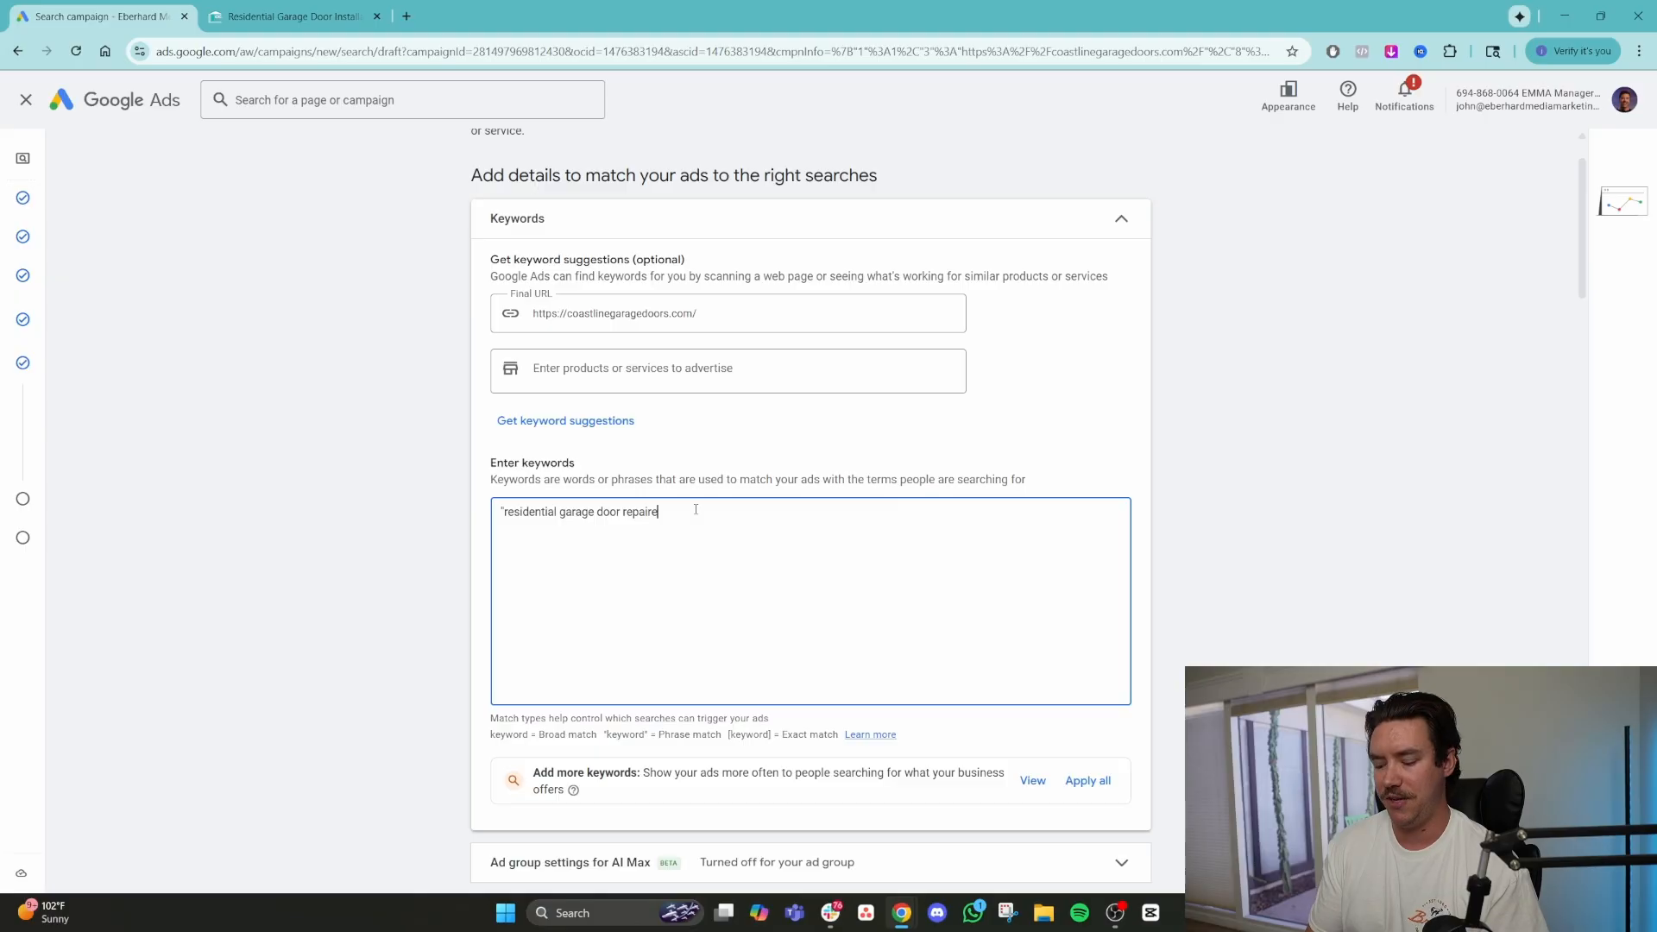
{"action": "key", "text": "BackSpace"}
{"action": "type", "text": "\""}
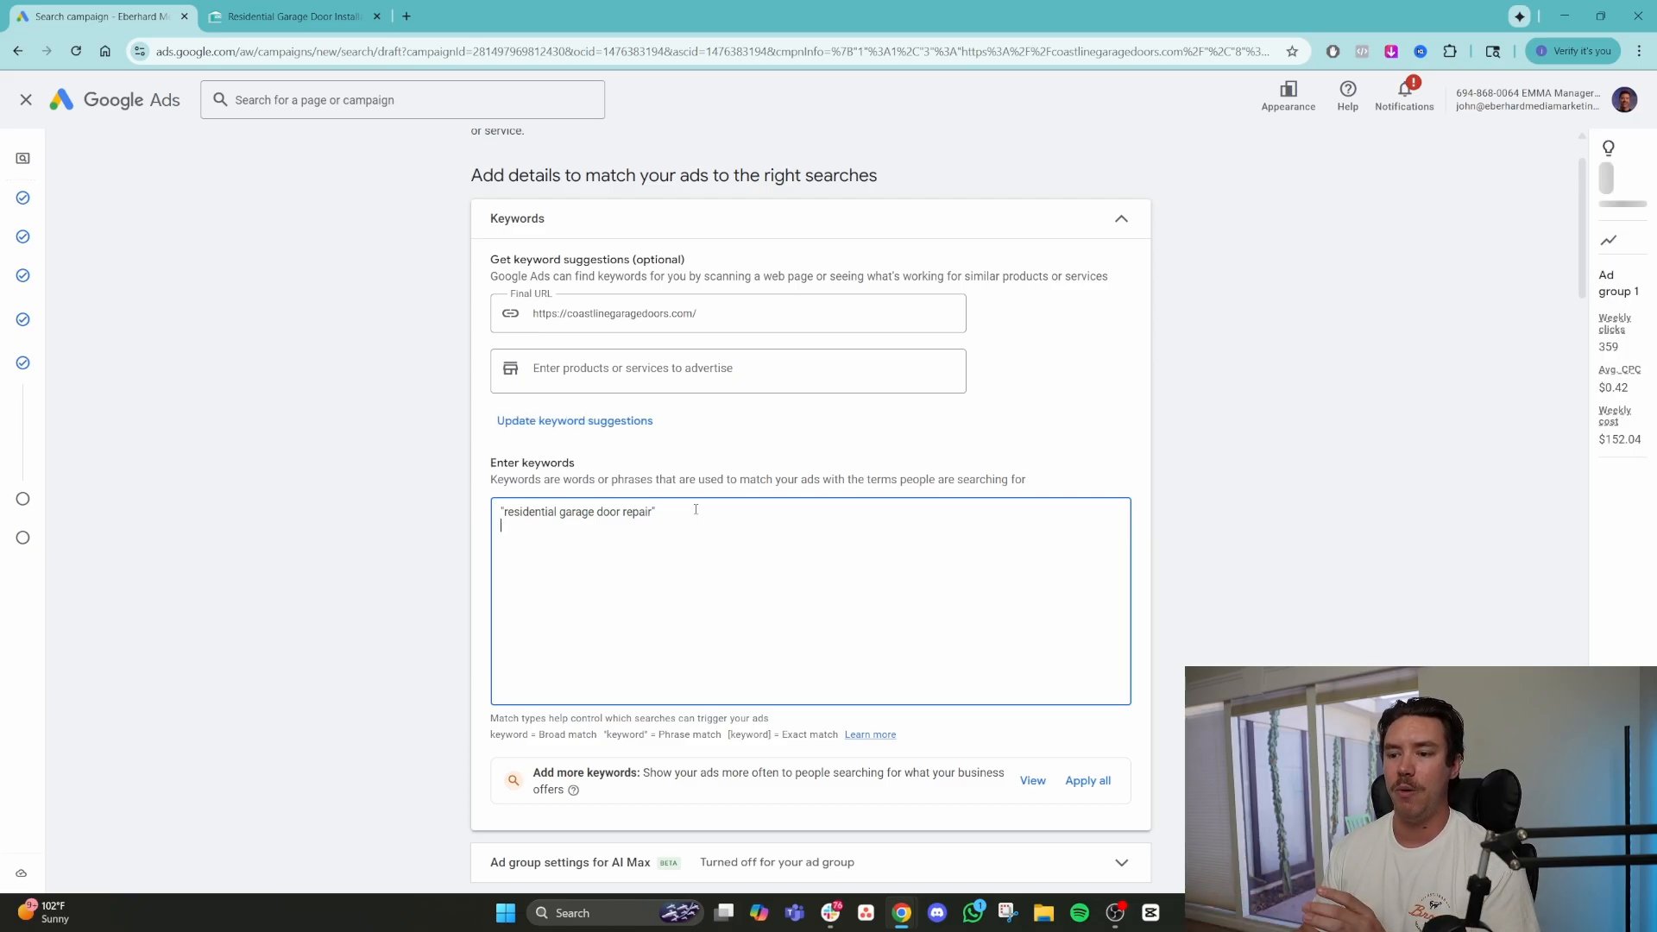
{"action": "scroll", "coordinate": [652, 517], "scroll_direction": "down", "scroll_amount": 8}
{"action": "scroll", "coordinate": [621, 630], "scroll_direction": "up", "scroll_amount": 6}
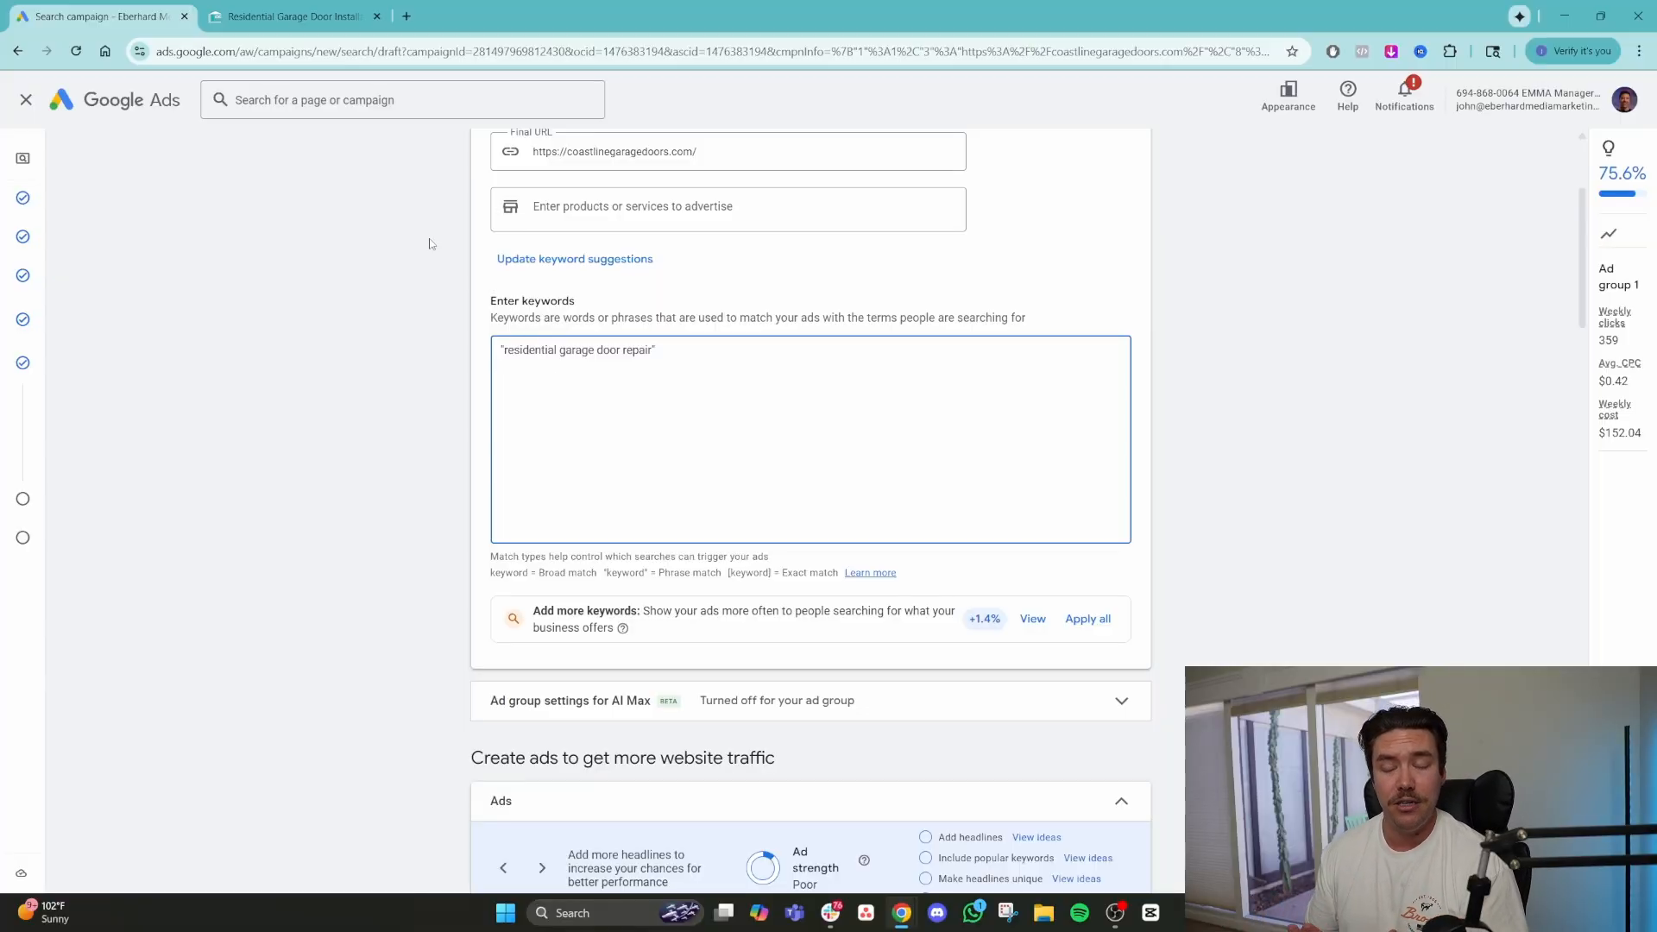
Open the Residential Garage Door Installation page on the Coastline Garage Doors website.
{"action": "left_click", "coordinate": [294, 16]}
{"action": "scroll", "coordinate": [852, 520], "scroll_direction": "up", "scroll_amount": 8}
{"action": "scroll", "coordinate": [851, 520], "scroll_direction": "up", "scroll_amount": 10}
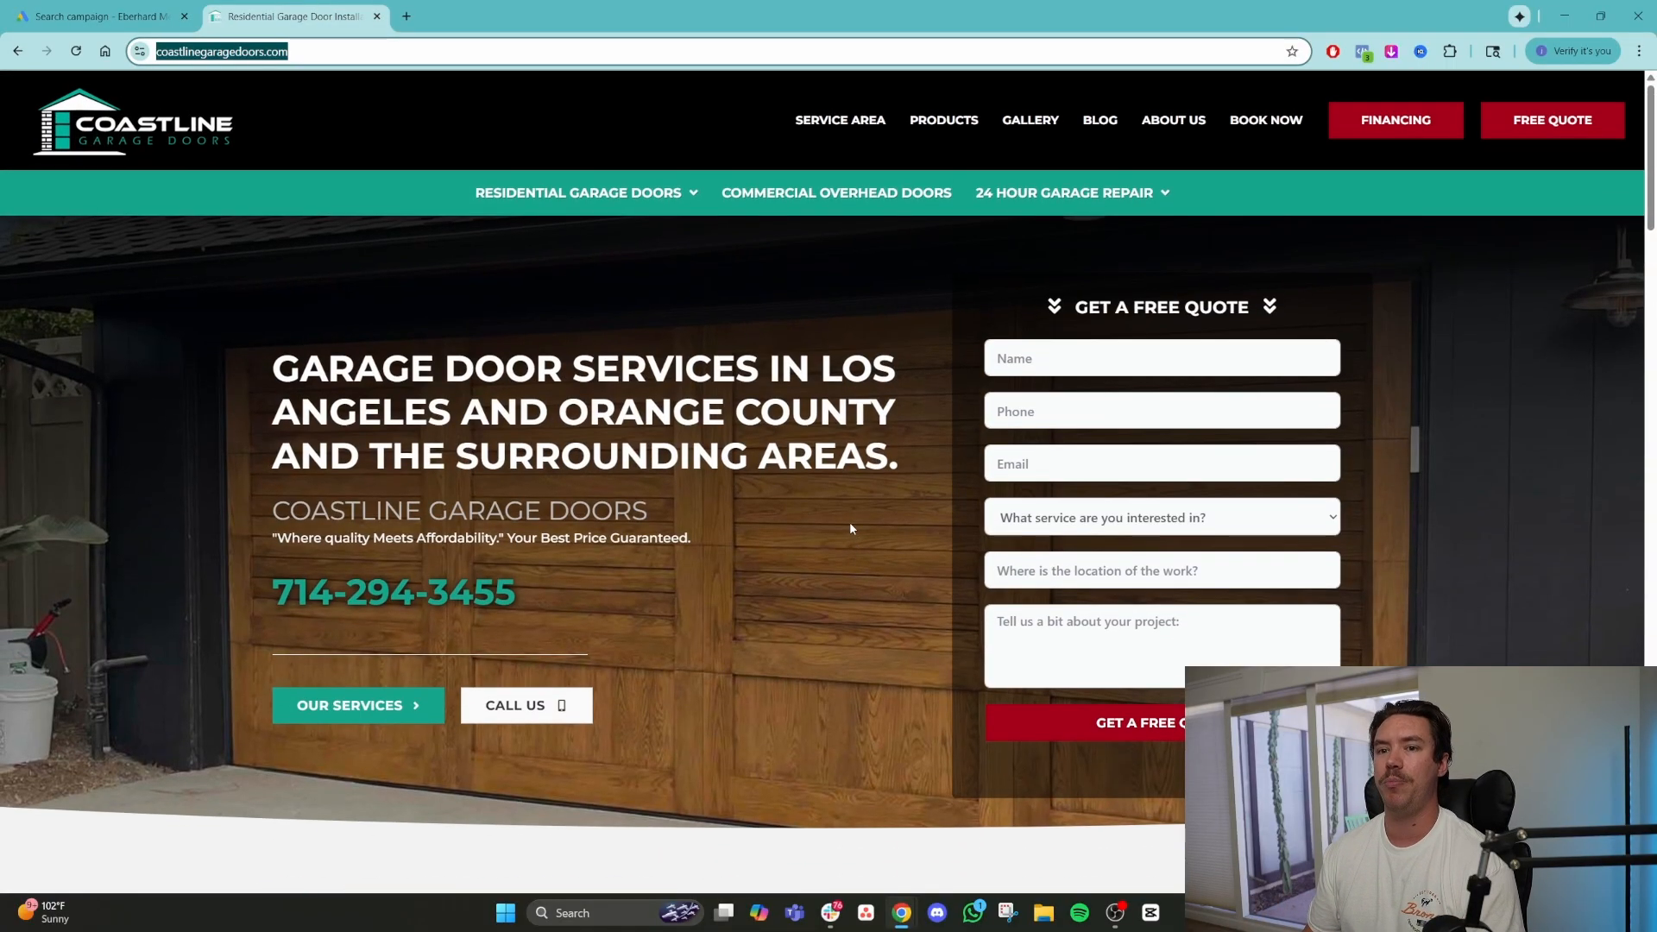
{"action": "mouse_move", "coordinate": [630, 203]}
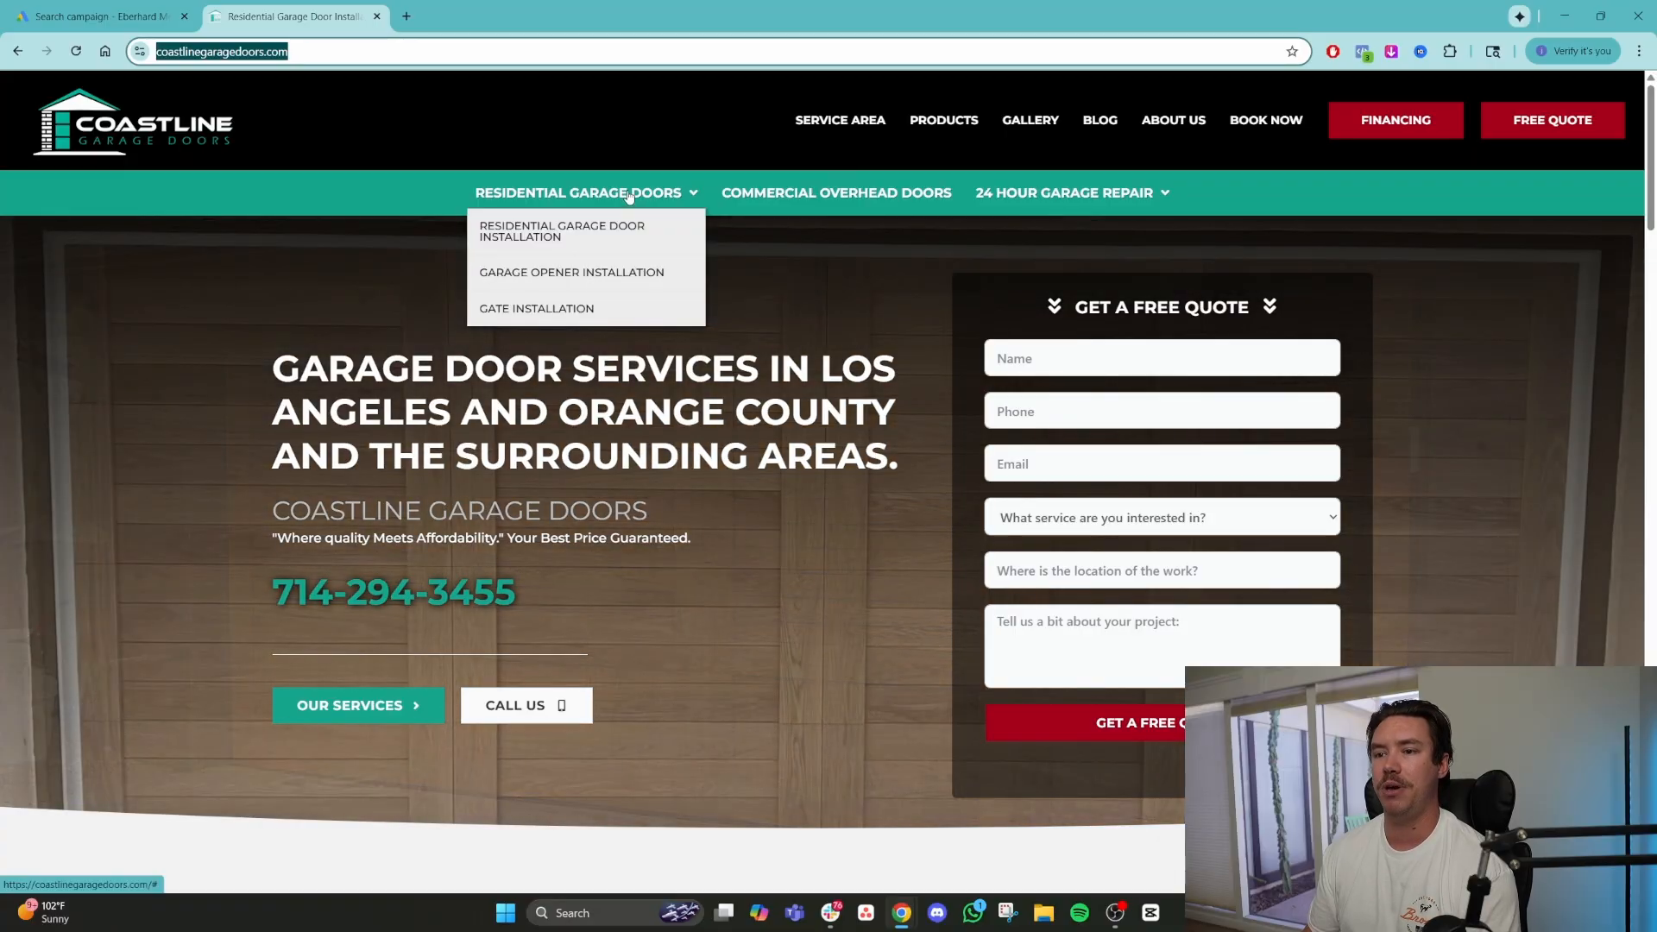
{"action": "left_click", "coordinate": [619, 239]}
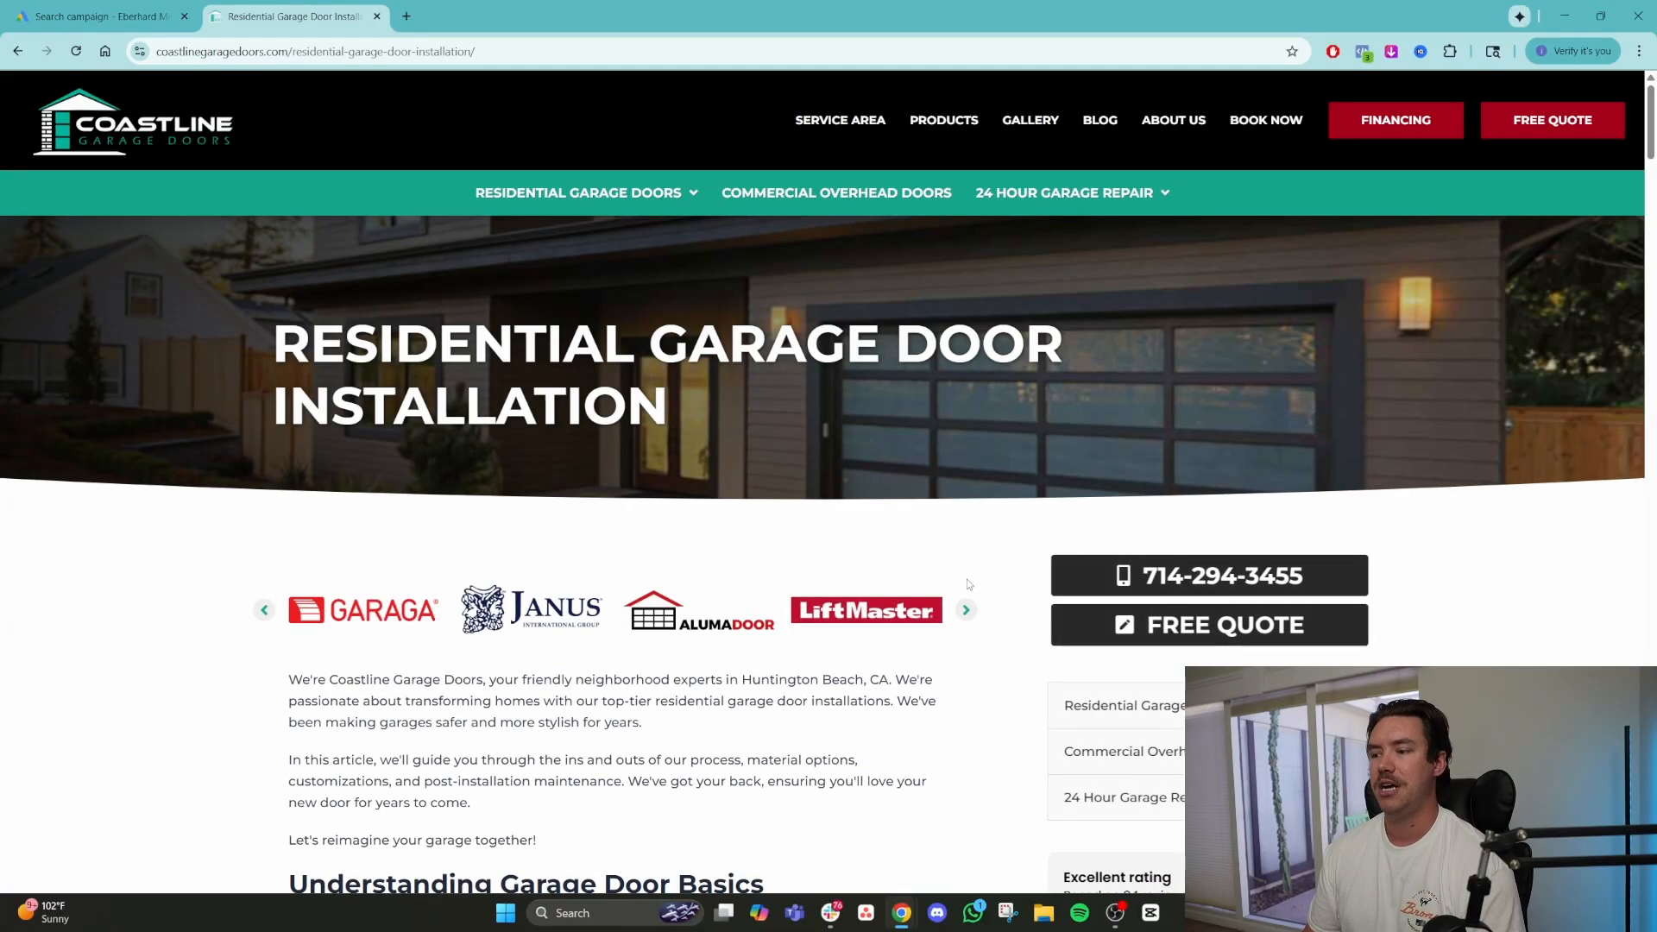
Examine the installation page as an ad landing page, including its headline, contact options, reviews, process and material sections.
{"action": "scroll", "coordinate": [971, 585], "scroll_direction": "down", "scroll_amount": 20}
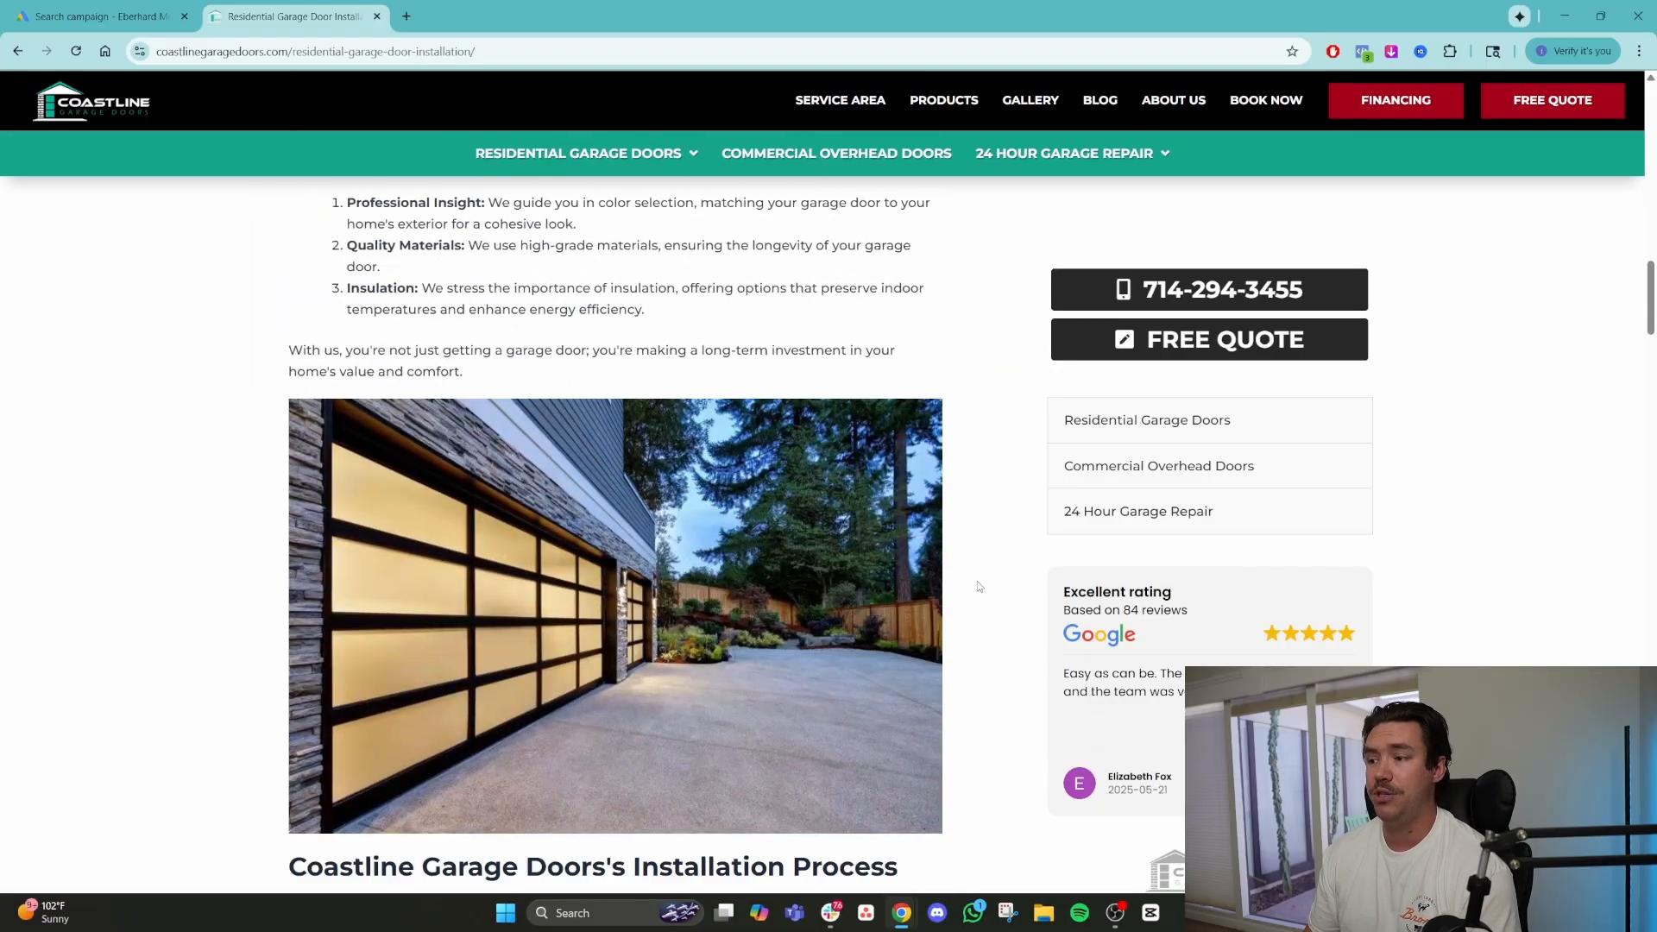
{"action": "scroll", "coordinate": [977, 582], "scroll_direction": "down", "scroll_amount": 7}
{"action": "scroll", "coordinate": [975, 580], "scroll_direction": "up", "scroll_amount": 14}
{"action": "scroll", "coordinate": [975, 584], "scroll_direction": "up", "scroll_amount": 12}
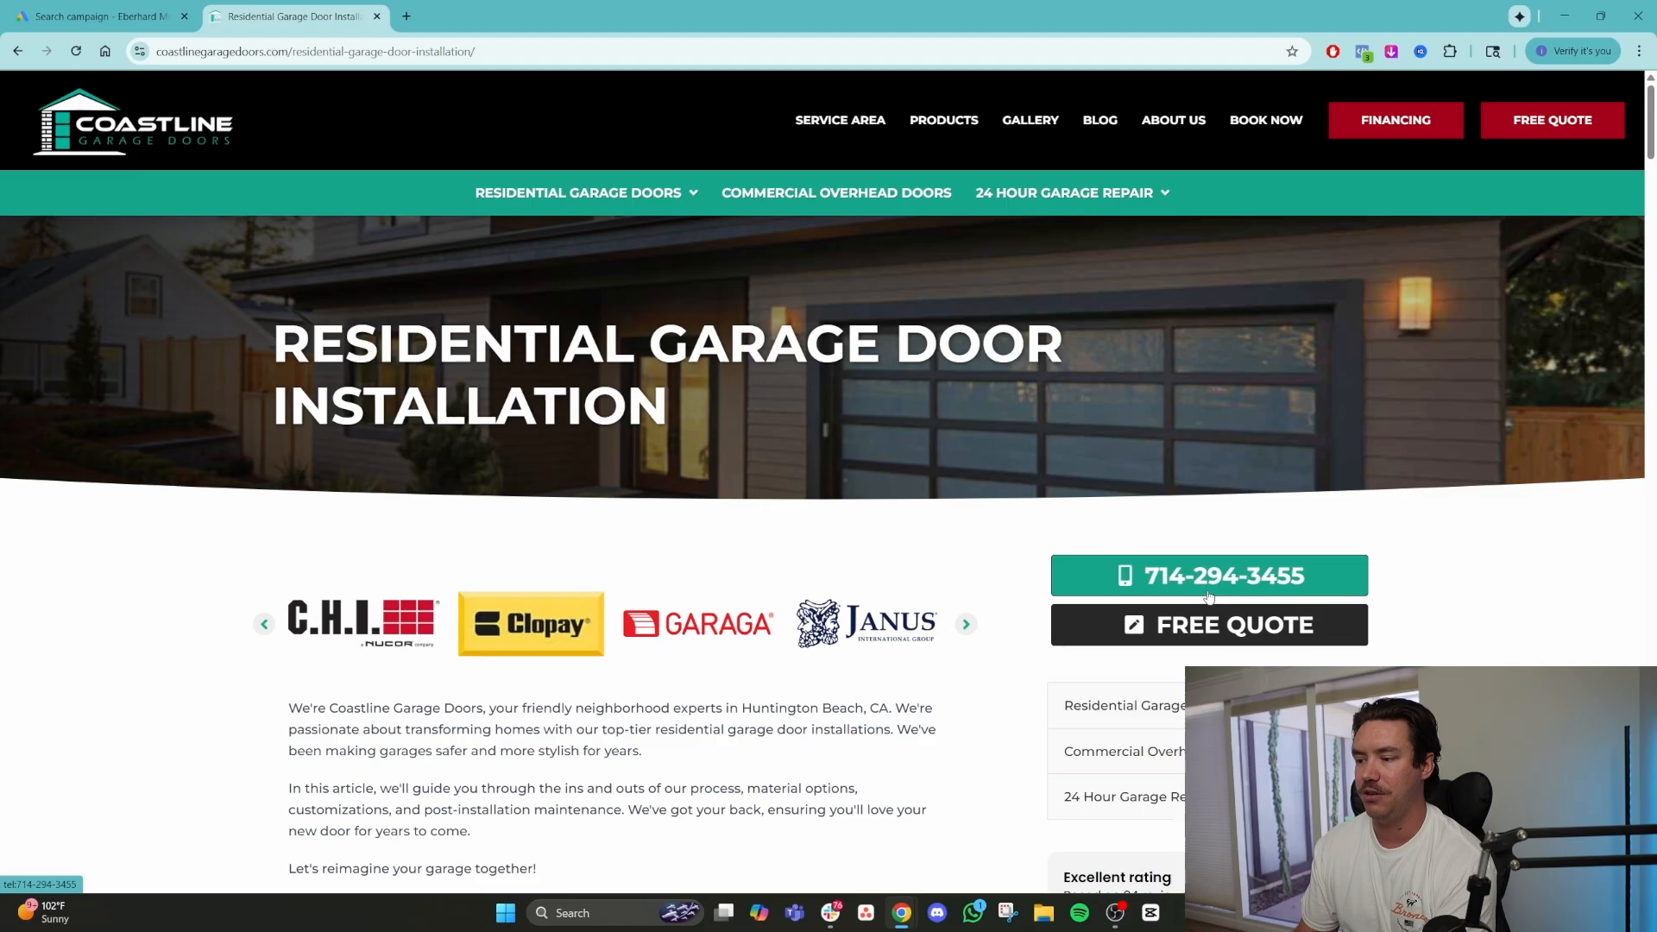
{"action": "scroll", "coordinate": [1207, 627], "scroll_direction": "down", "scroll_amount": 3}
{"action": "scroll", "coordinate": [909, 537], "scroll_direction": "down", "scroll_amount": 15}
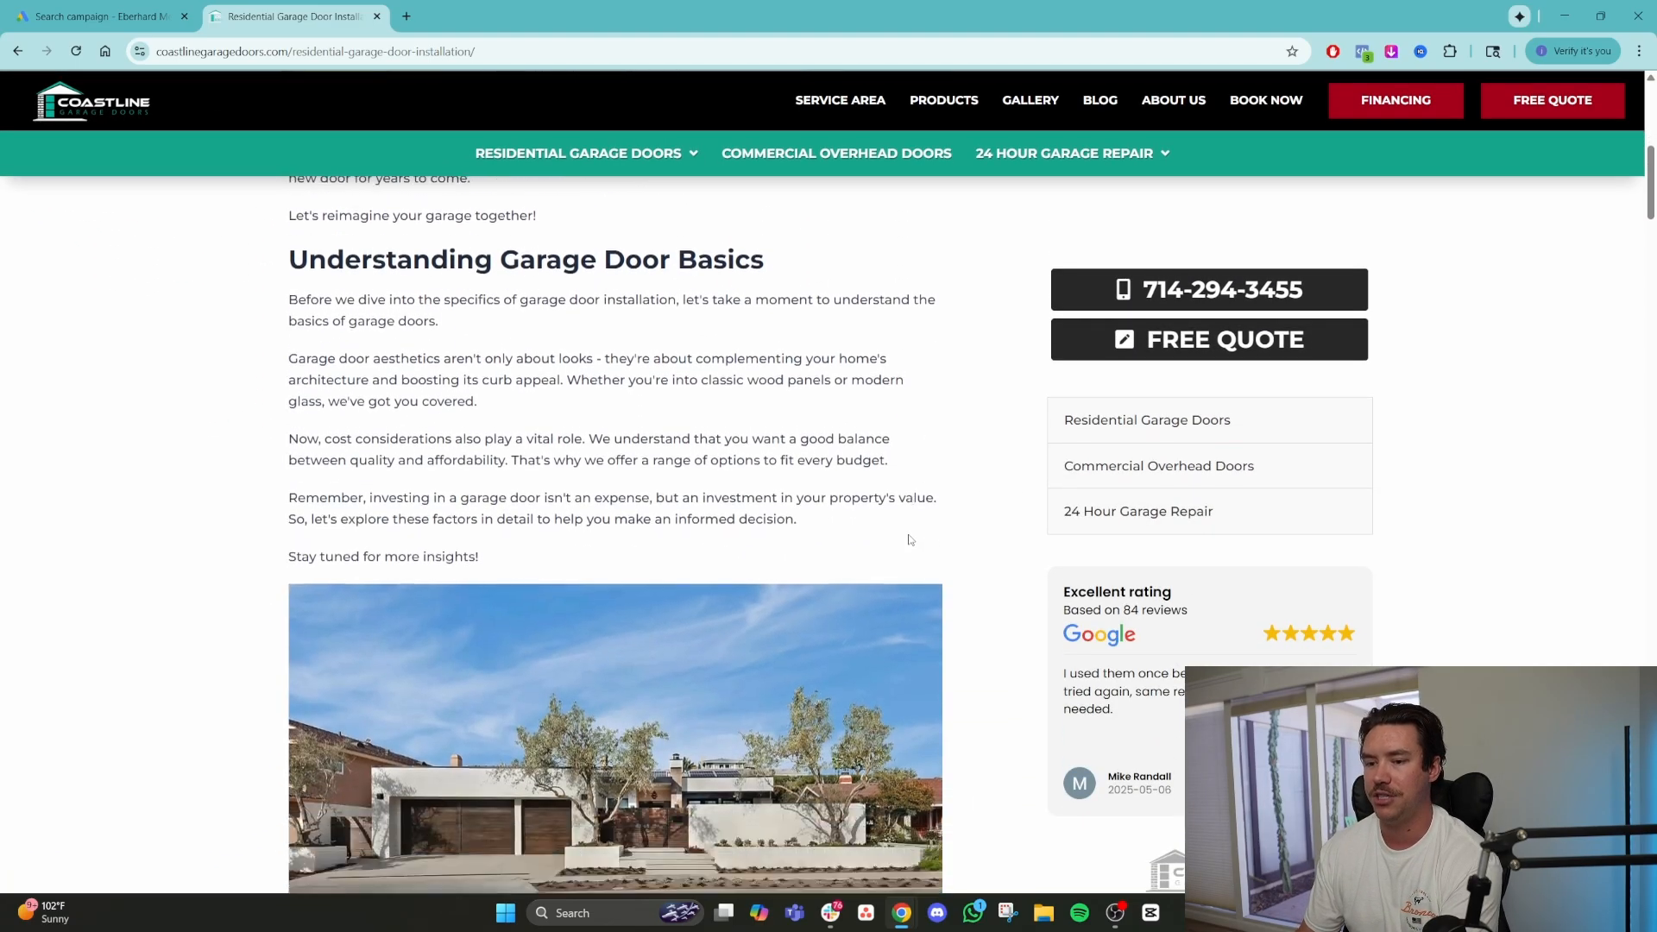
{"action": "scroll", "coordinate": [910, 539], "scroll_direction": "down", "scroll_amount": 15}
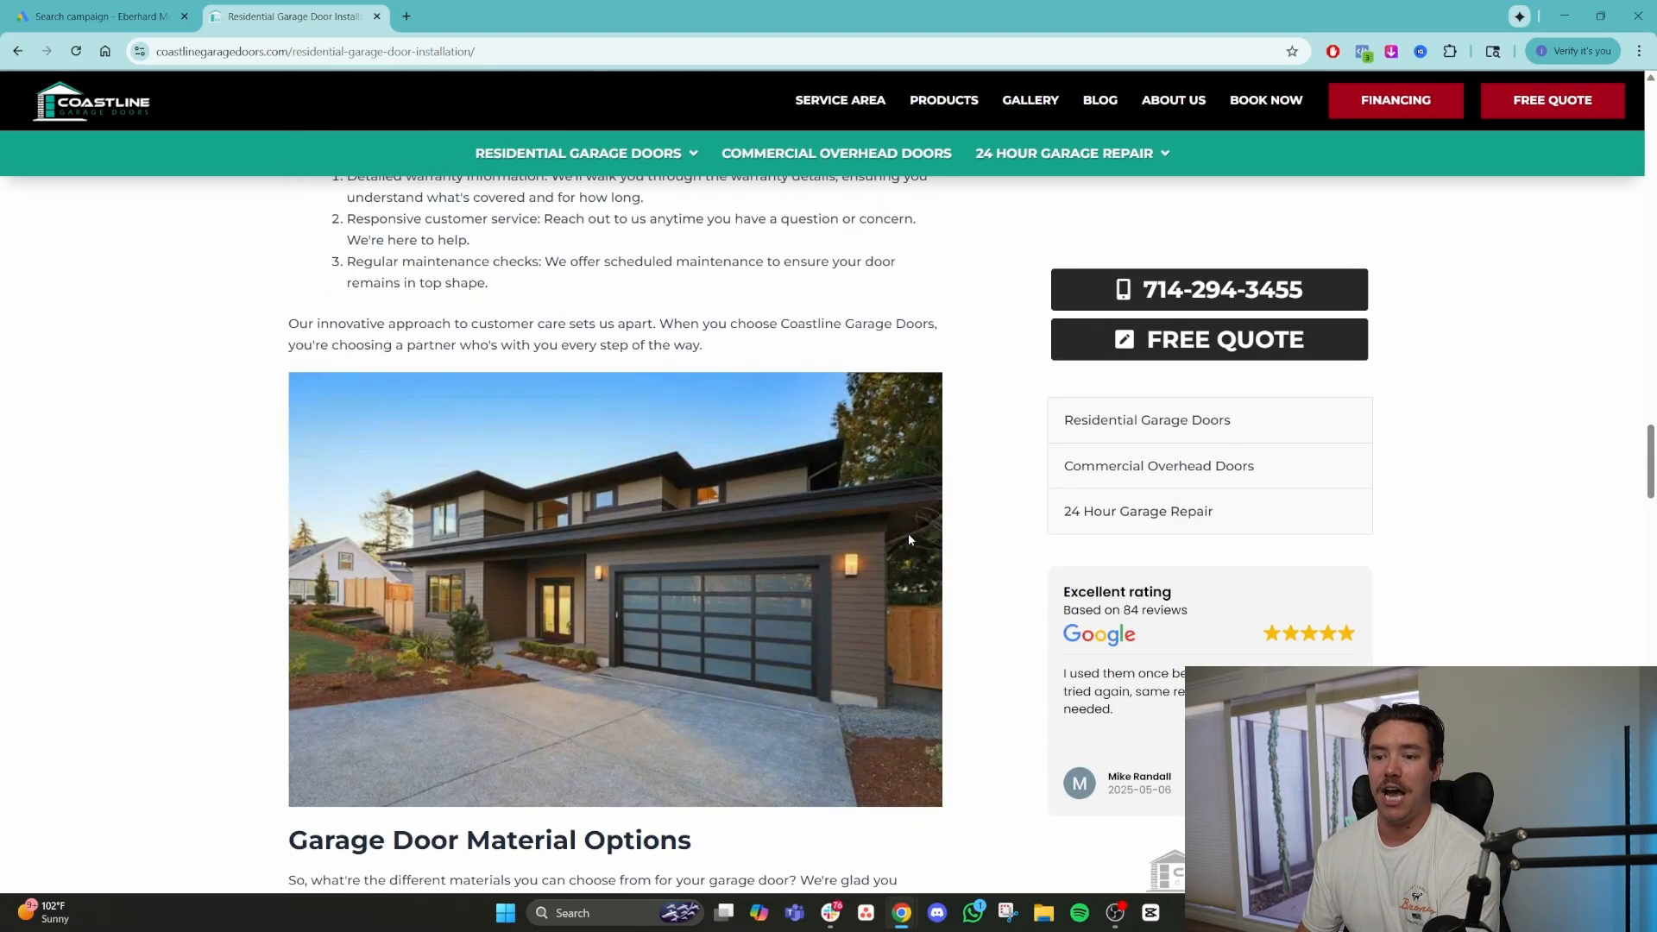
{"action": "scroll", "coordinate": [910, 539], "scroll_direction": "down", "scroll_amount": 12}
{"action": "scroll", "coordinate": [908, 537], "scroll_direction": "up", "scroll_amount": 15}
{"action": "scroll", "coordinate": [908, 536], "scroll_direction": "up", "scroll_amount": 20}
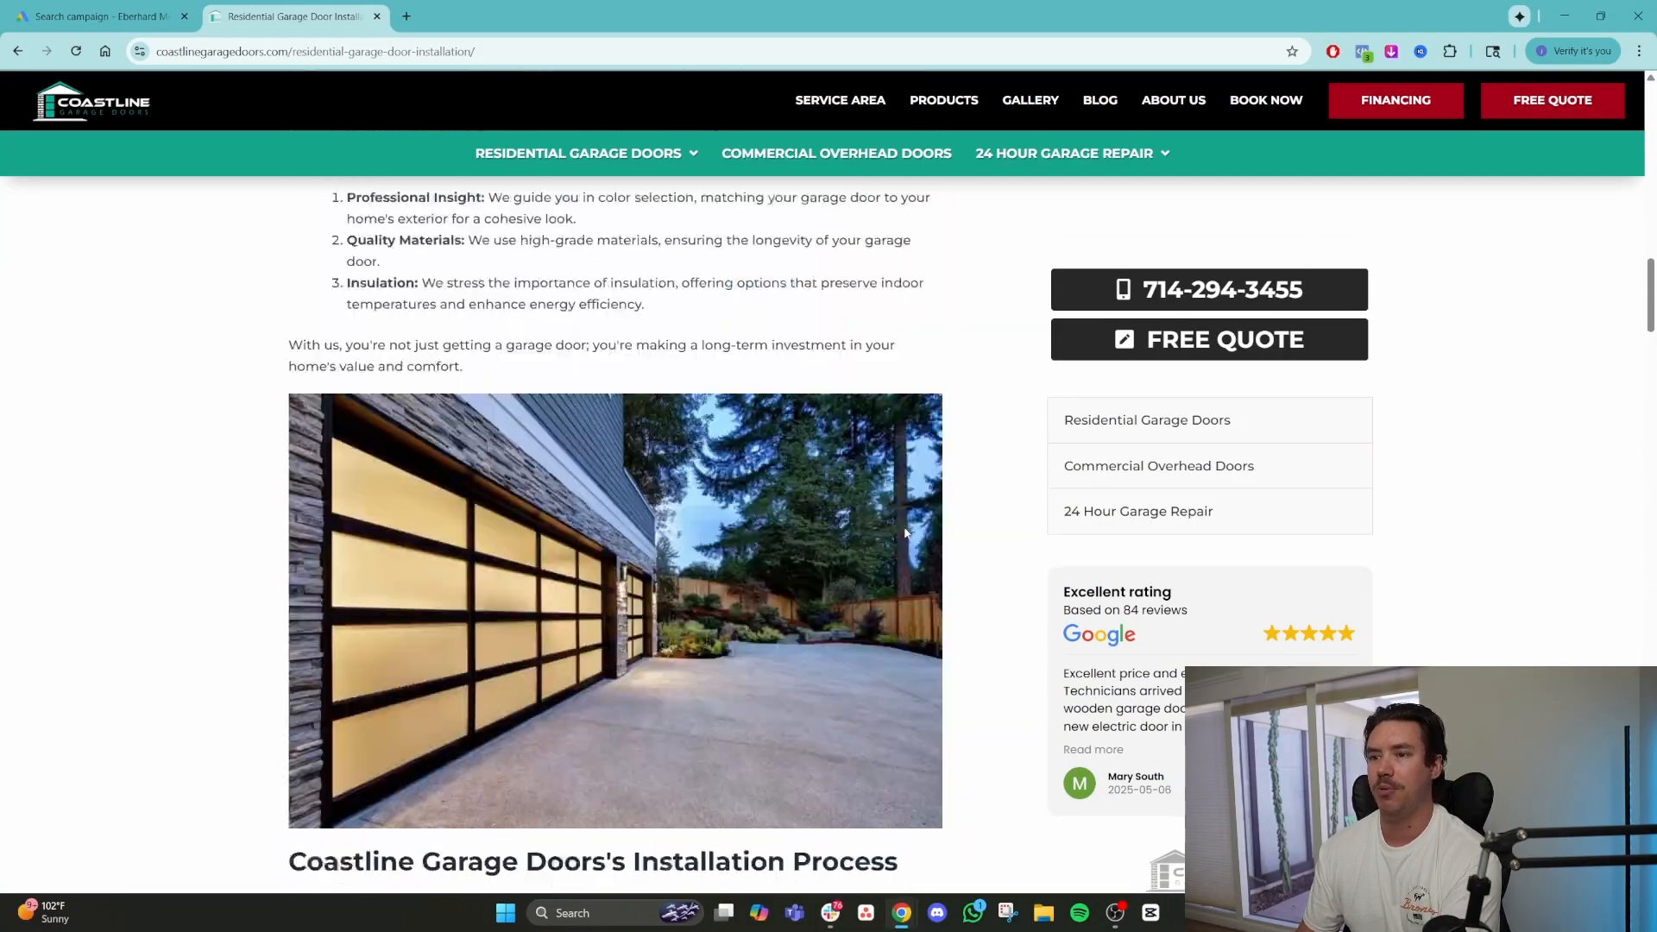
Go back to the Coastline Garage Doors home page and reopen the Residential Garage Door Installation page.
{"action": "scroll", "coordinate": [752, 515], "scroll_direction": "up", "scroll_amount": 5}
{"action": "left_click", "coordinate": [479, 481]}
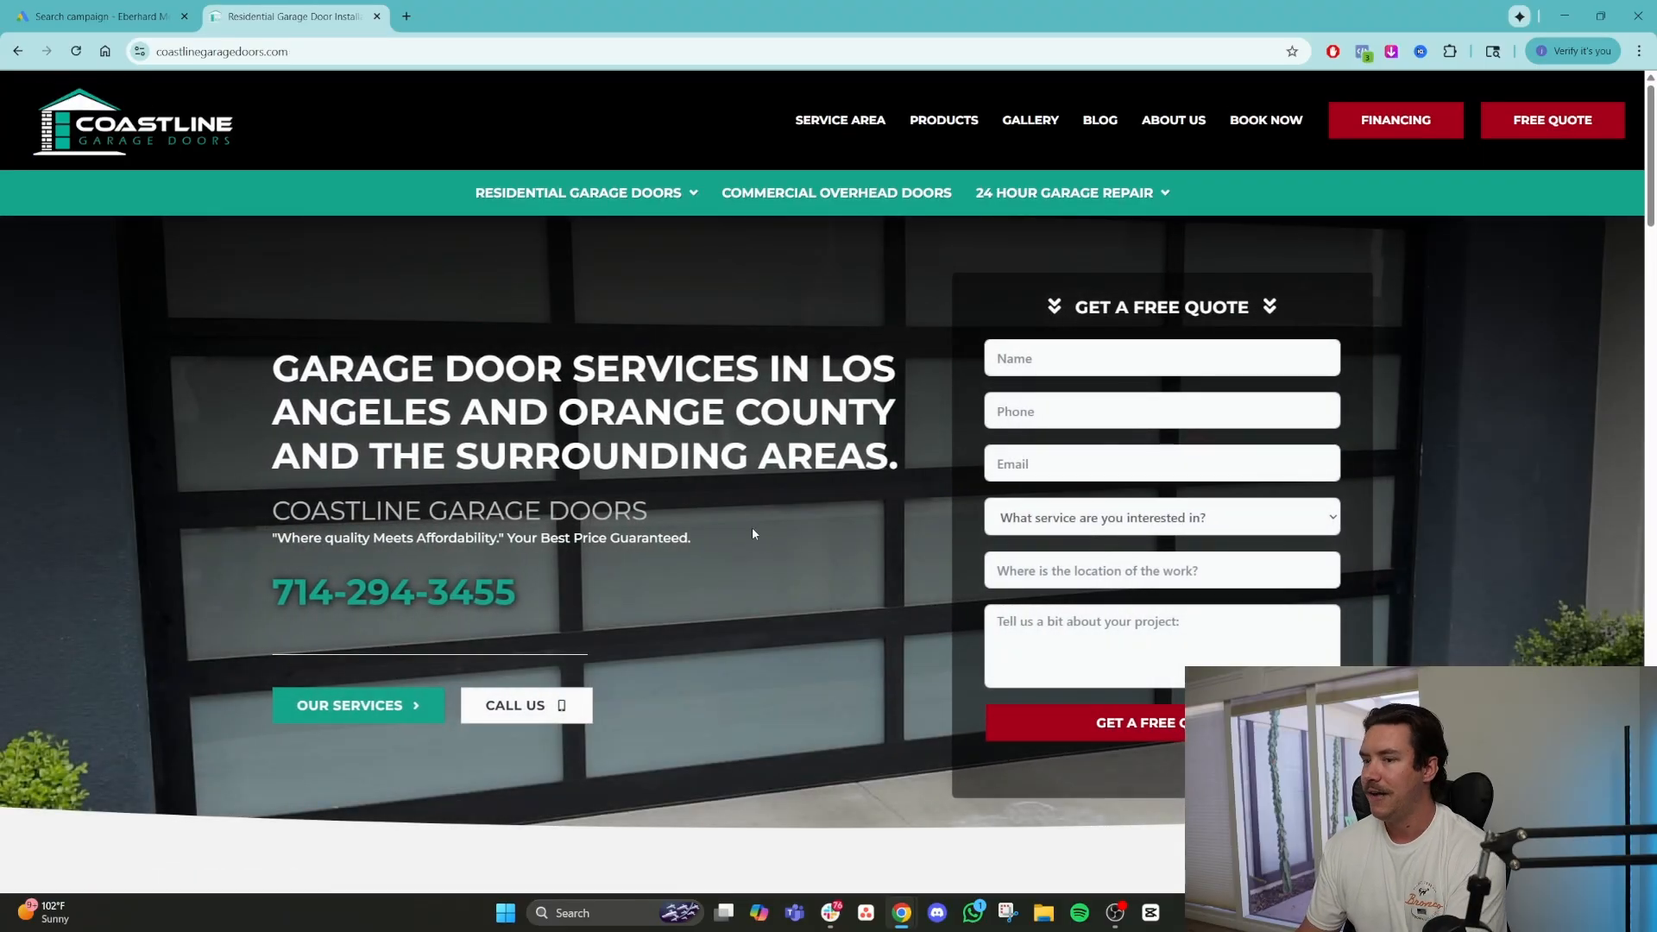
{"action": "mouse_move", "coordinate": [620, 212]}
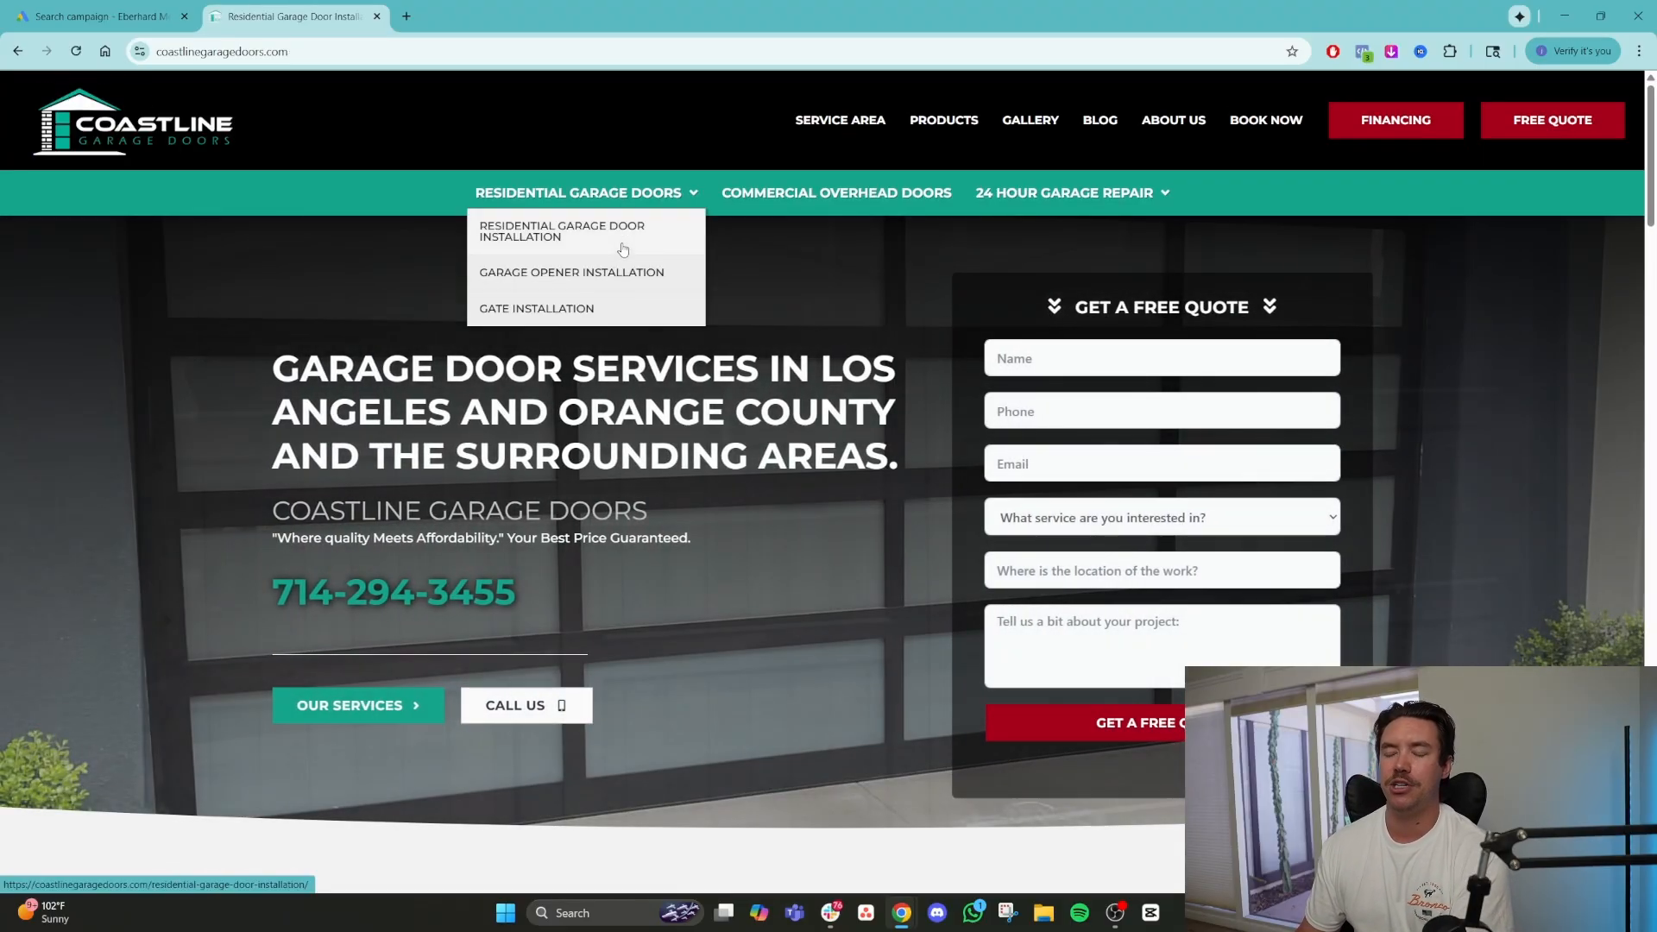
{"action": "left_click", "coordinate": [623, 250]}
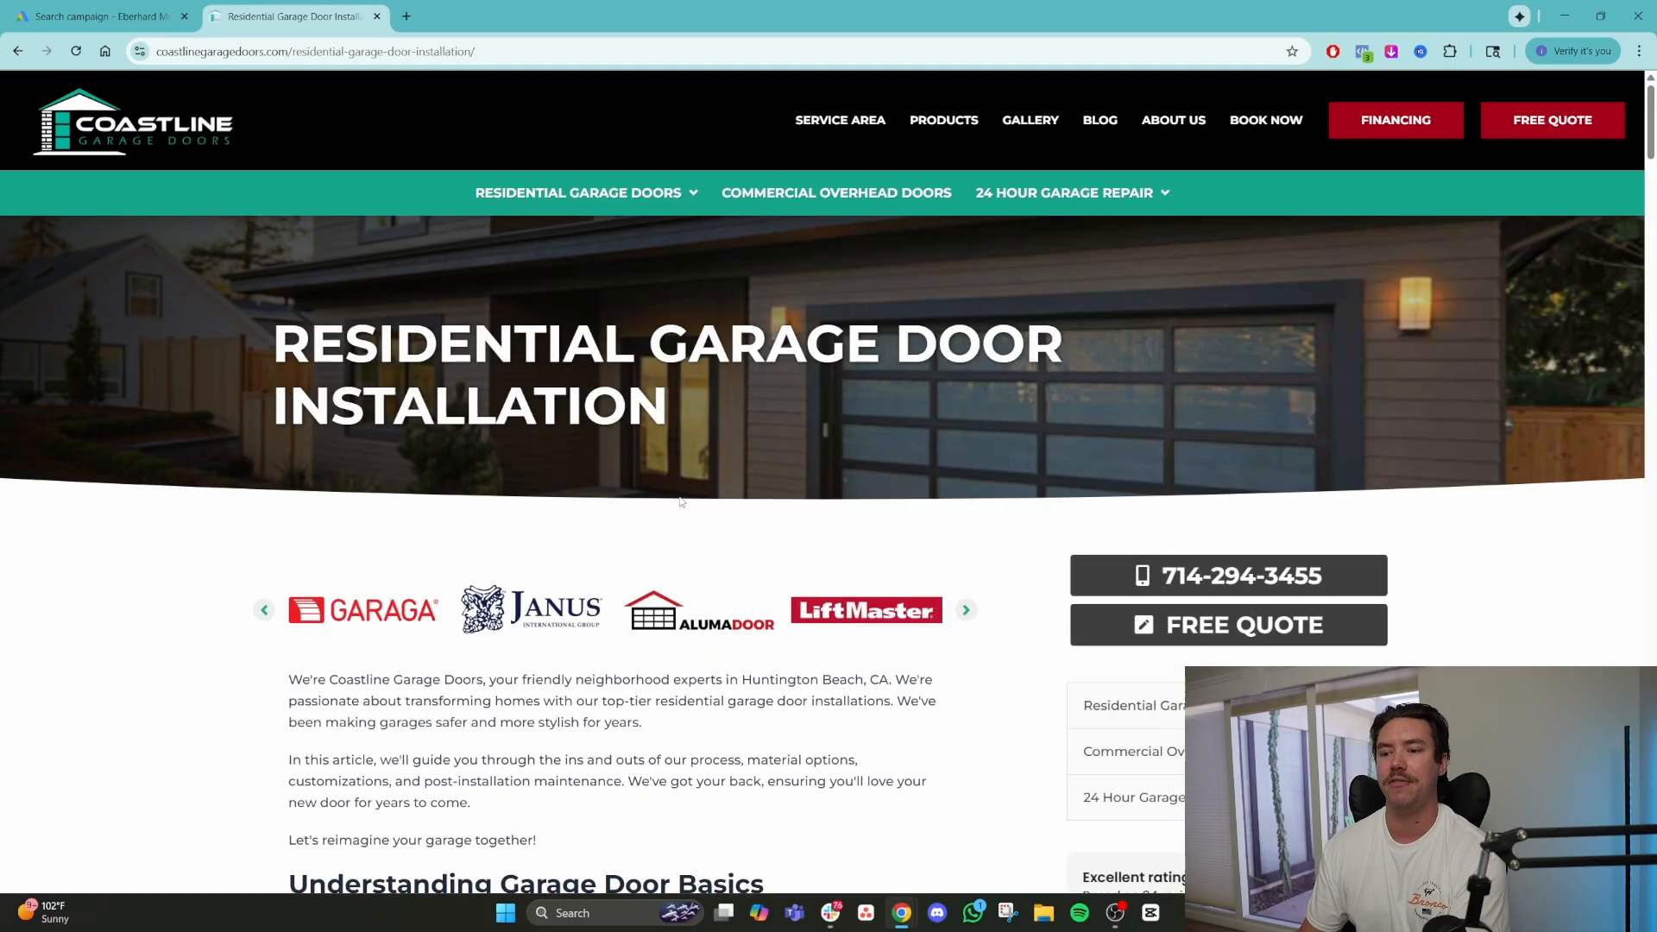
Examine the installation page's content, from the garage door basics through the installation process, post-installation support and material options.
{"action": "scroll", "coordinate": [682, 500], "scroll_direction": "down", "scroll_amount": 5}
{"action": "scroll", "coordinate": [682, 501], "scroll_direction": "up", "scroll_amount": 1}
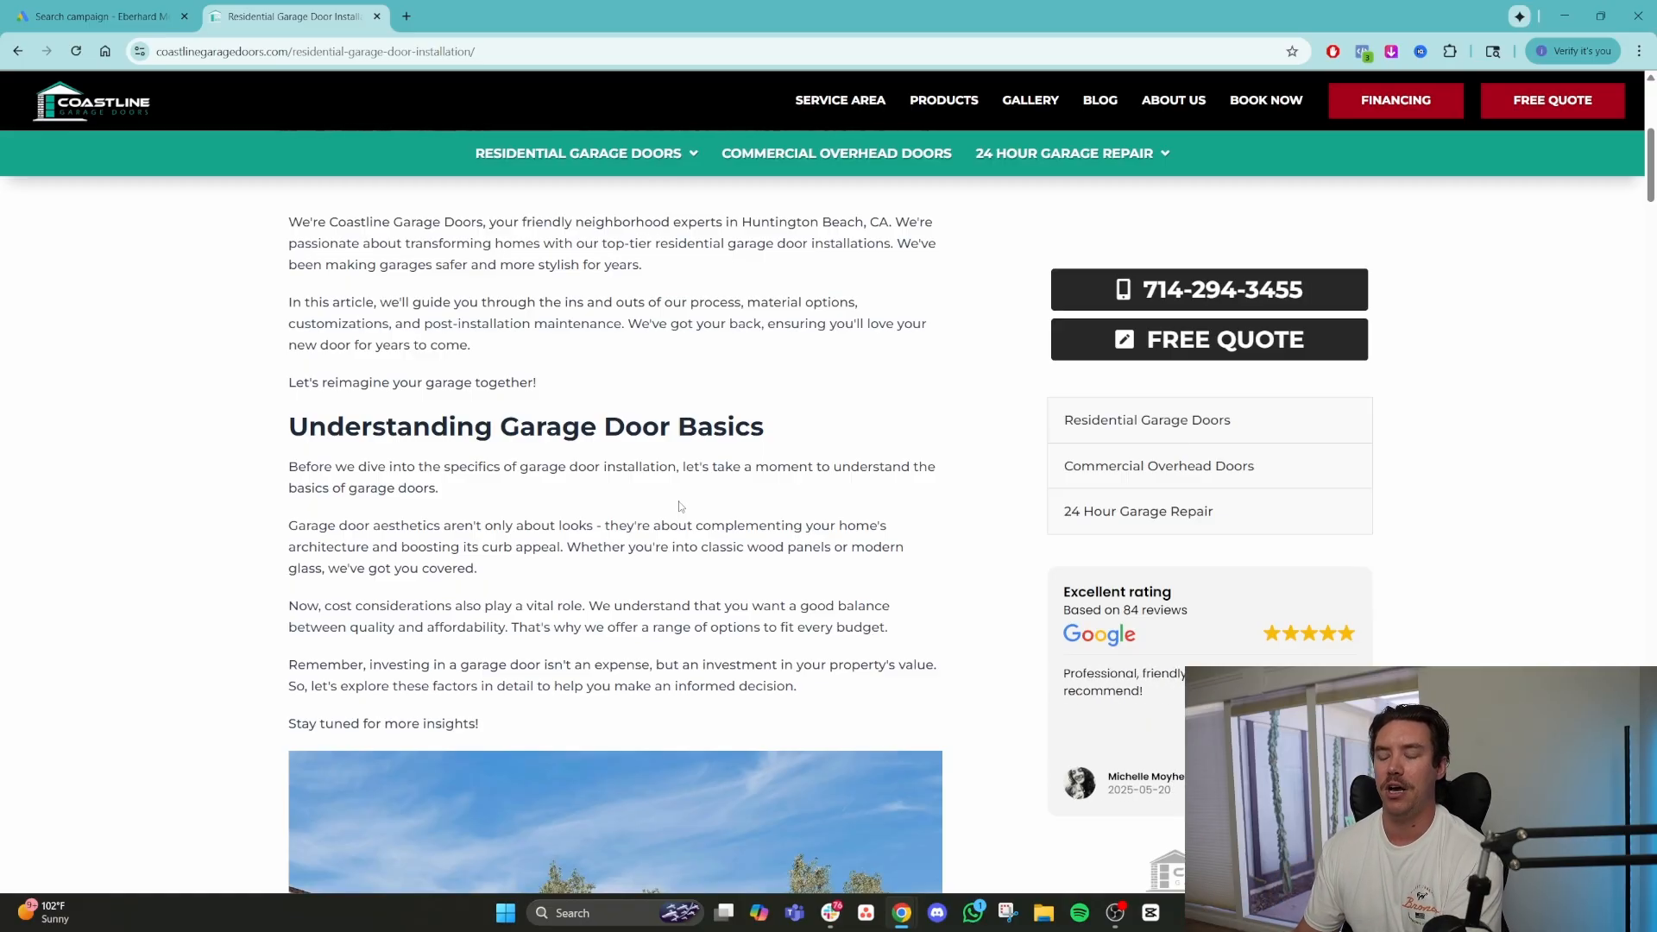
{"action": "scroll", "coordinate": [680, 506], "scroll_direction": "down", "scroll_amount": 5}
{"action": "scroll", "coordinate": [676, 604], "scroll_direction": "down", "scroll_amount": 3}
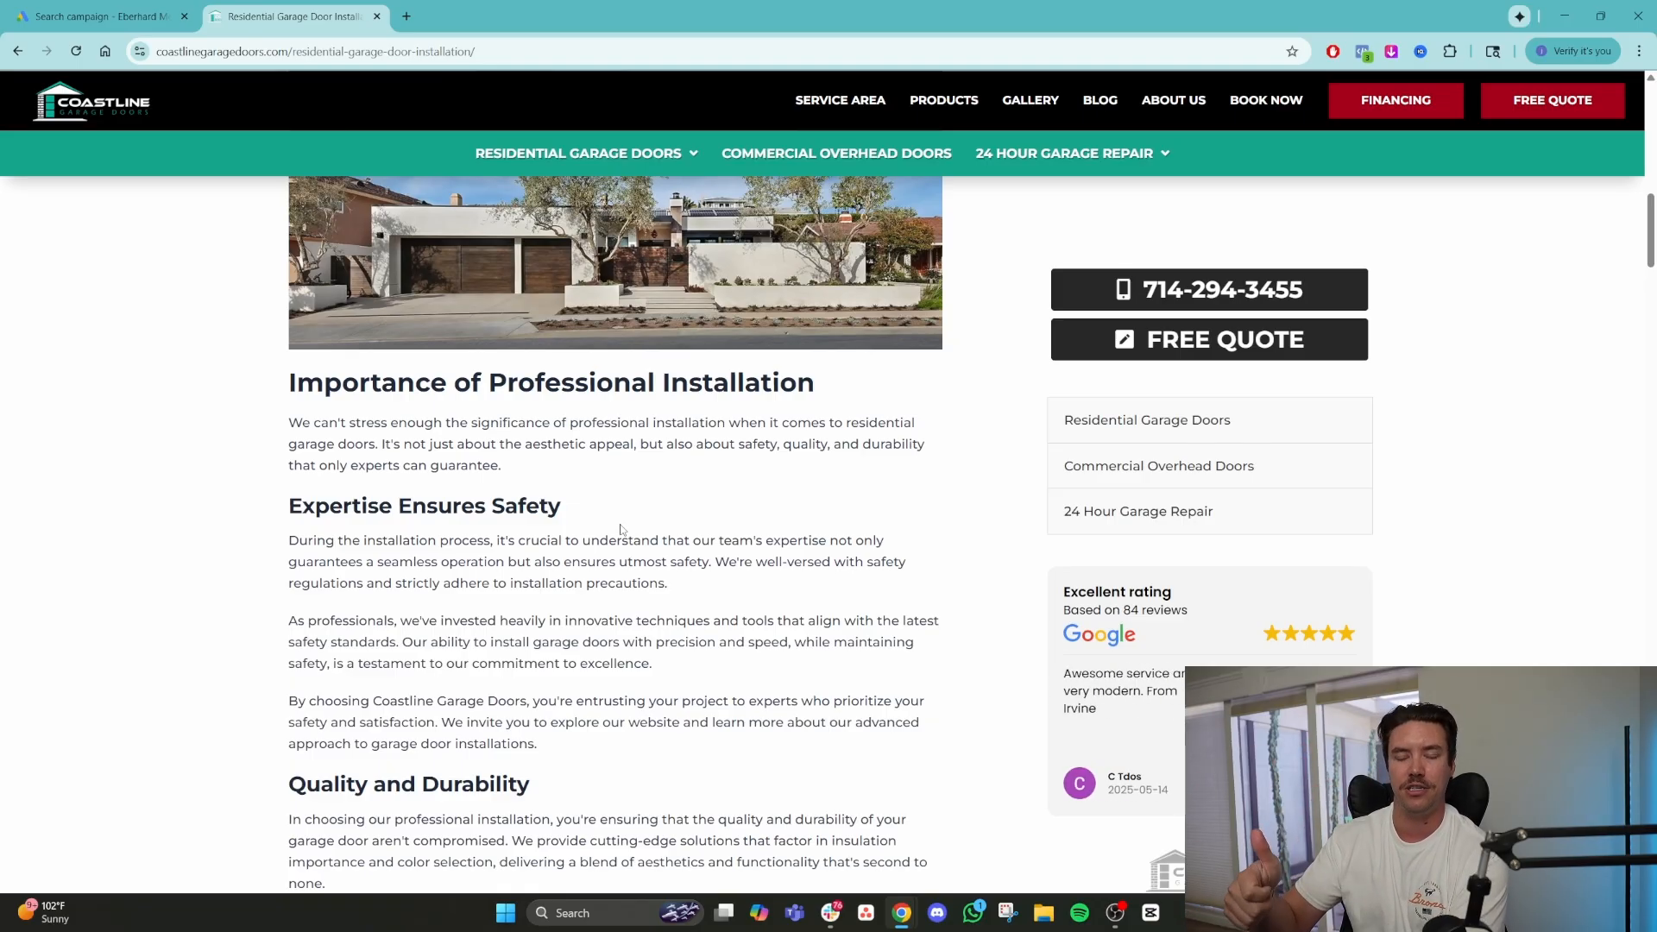
{"action": "scroll", "coordinate": [620, 529], "scroll_direction": "down", "scroll_amount": 5}
{"action": "scroll", "coordinate": [620, 541], "scroll_direction": "down", "scroll_amount": 8}
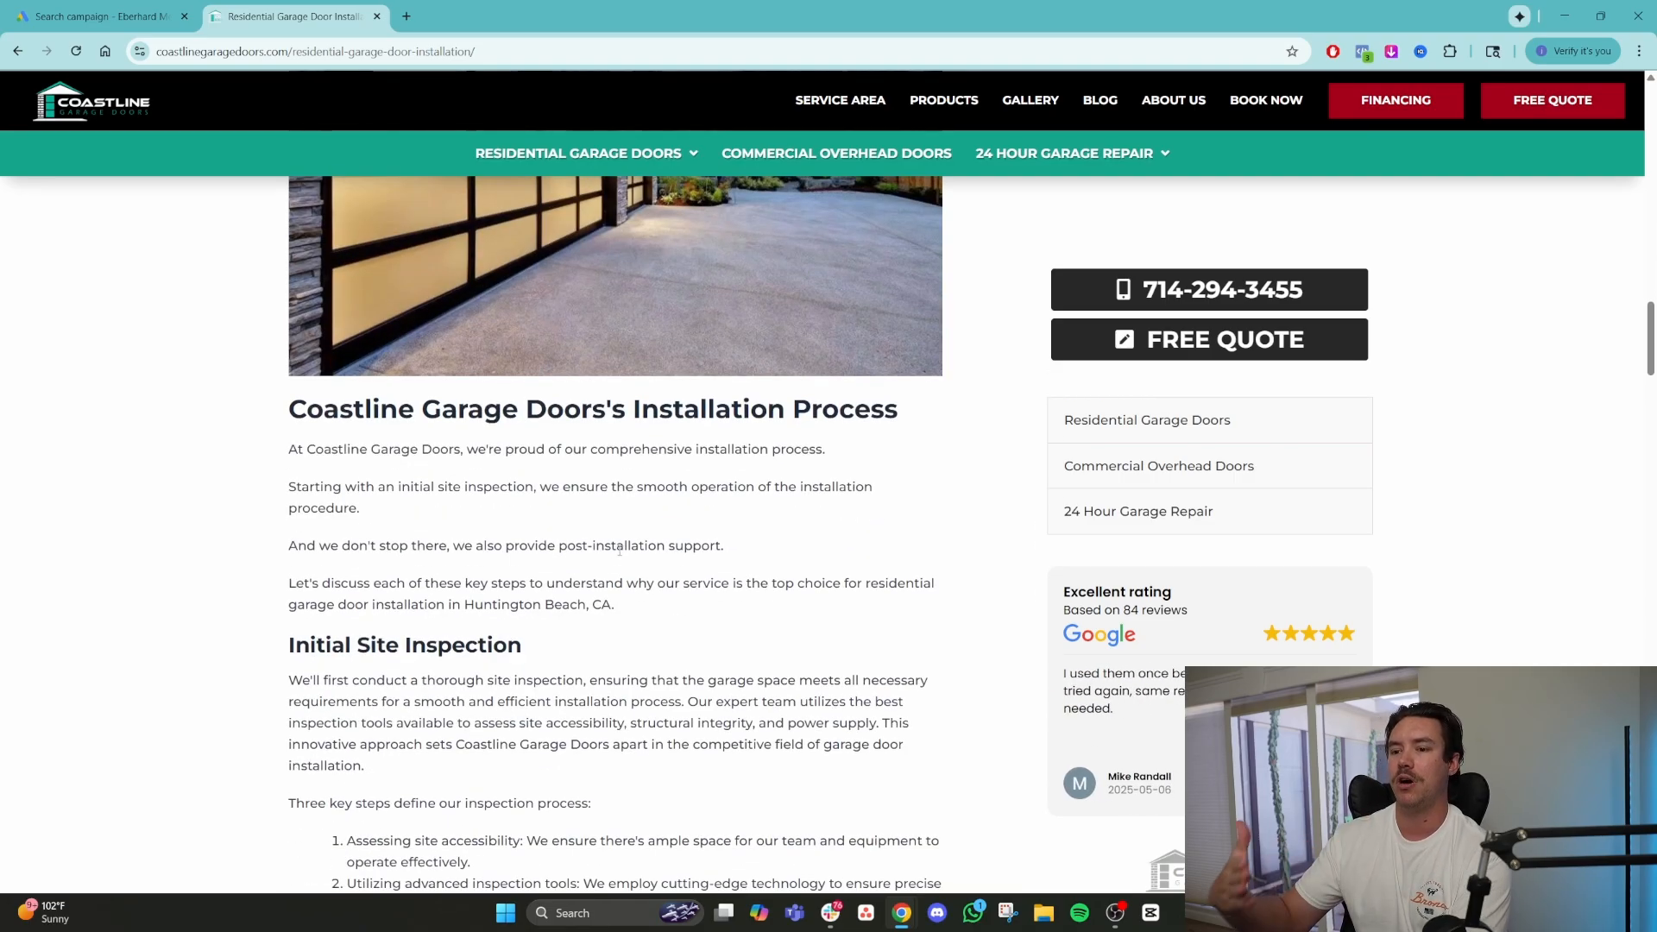
{"action": "scroll", "coordinate": [620, 596], "scroll_direction": "down", "scroll_amount": 5}
{"action": "scroll", "coordinate": [621, 642], "scroll_direction": "down", "scroll_amount": 15}
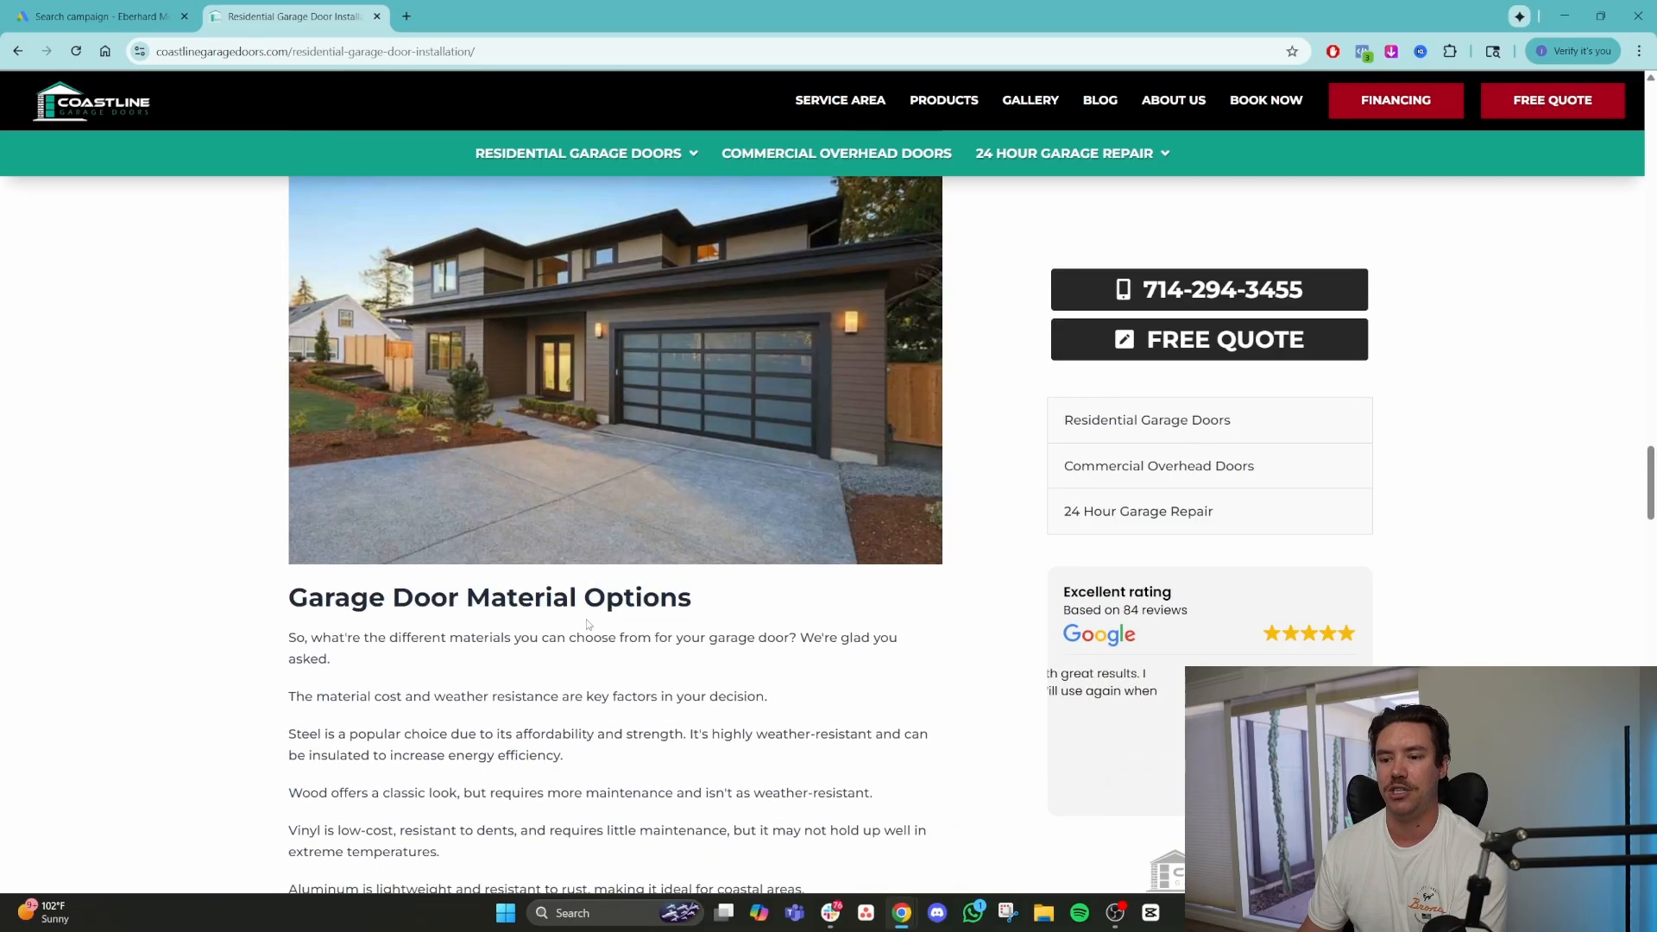
{"action": "scroll", "coordinate": [587, 624], "scroll_direction": "down", "scroll_amount": 14}
{"action": "scroll", "coordinate": [586, 624], "scroll_direction": "down", "scroll_amount": 4}
{"action": "scroll", "coordinate": [587, 621], "scroll_direction": "up", "scroll_amount": 20}
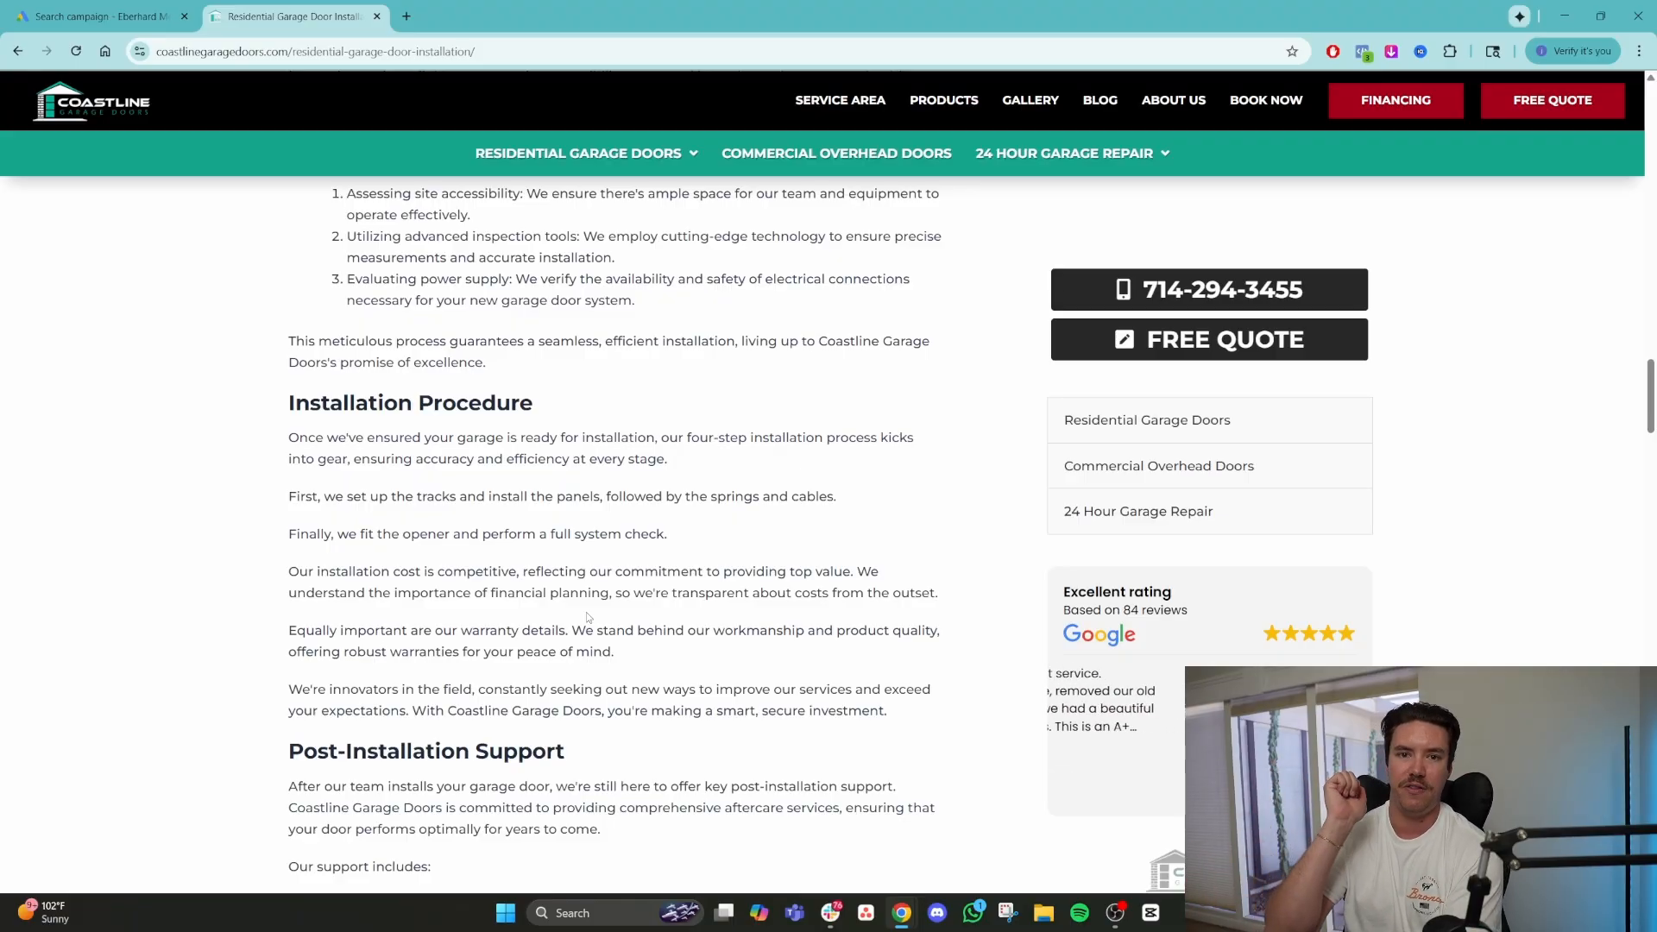
{"action": "scroll", "coordinate": [587, 616], "scroll_direction": "up", "scroll_amount": 20}
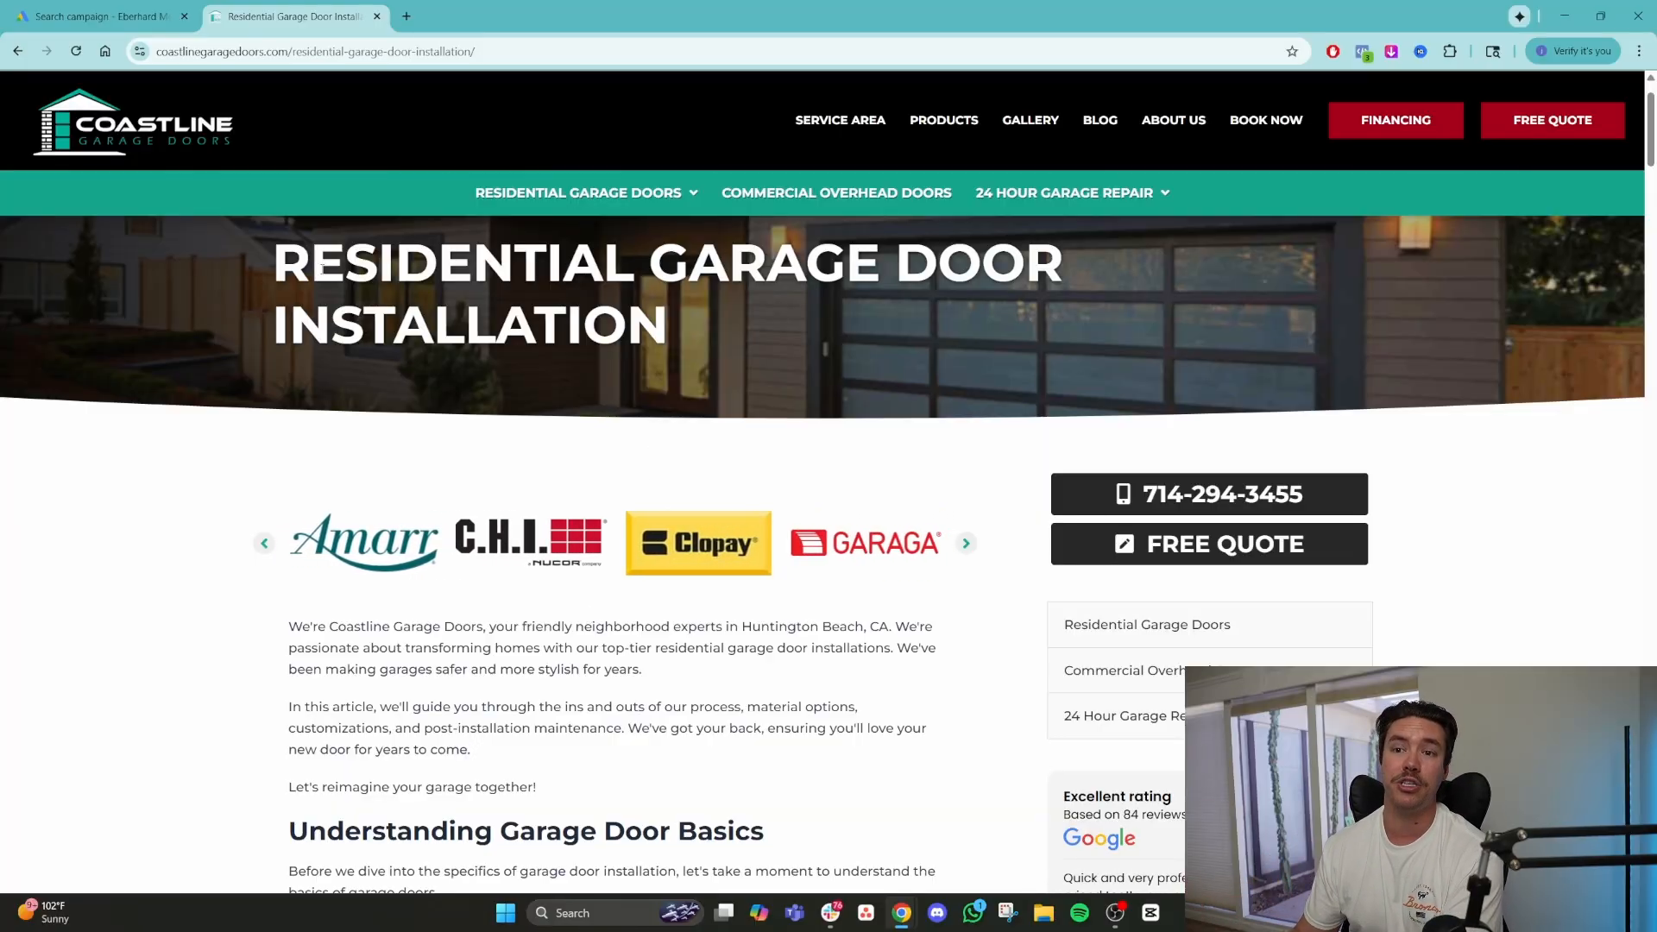
Return to the Google Ads draft and add the phrase match keywords "garage door repair" and "garage door repair orange county".
{"action": "left_click", "coordinate": [102, 16]}
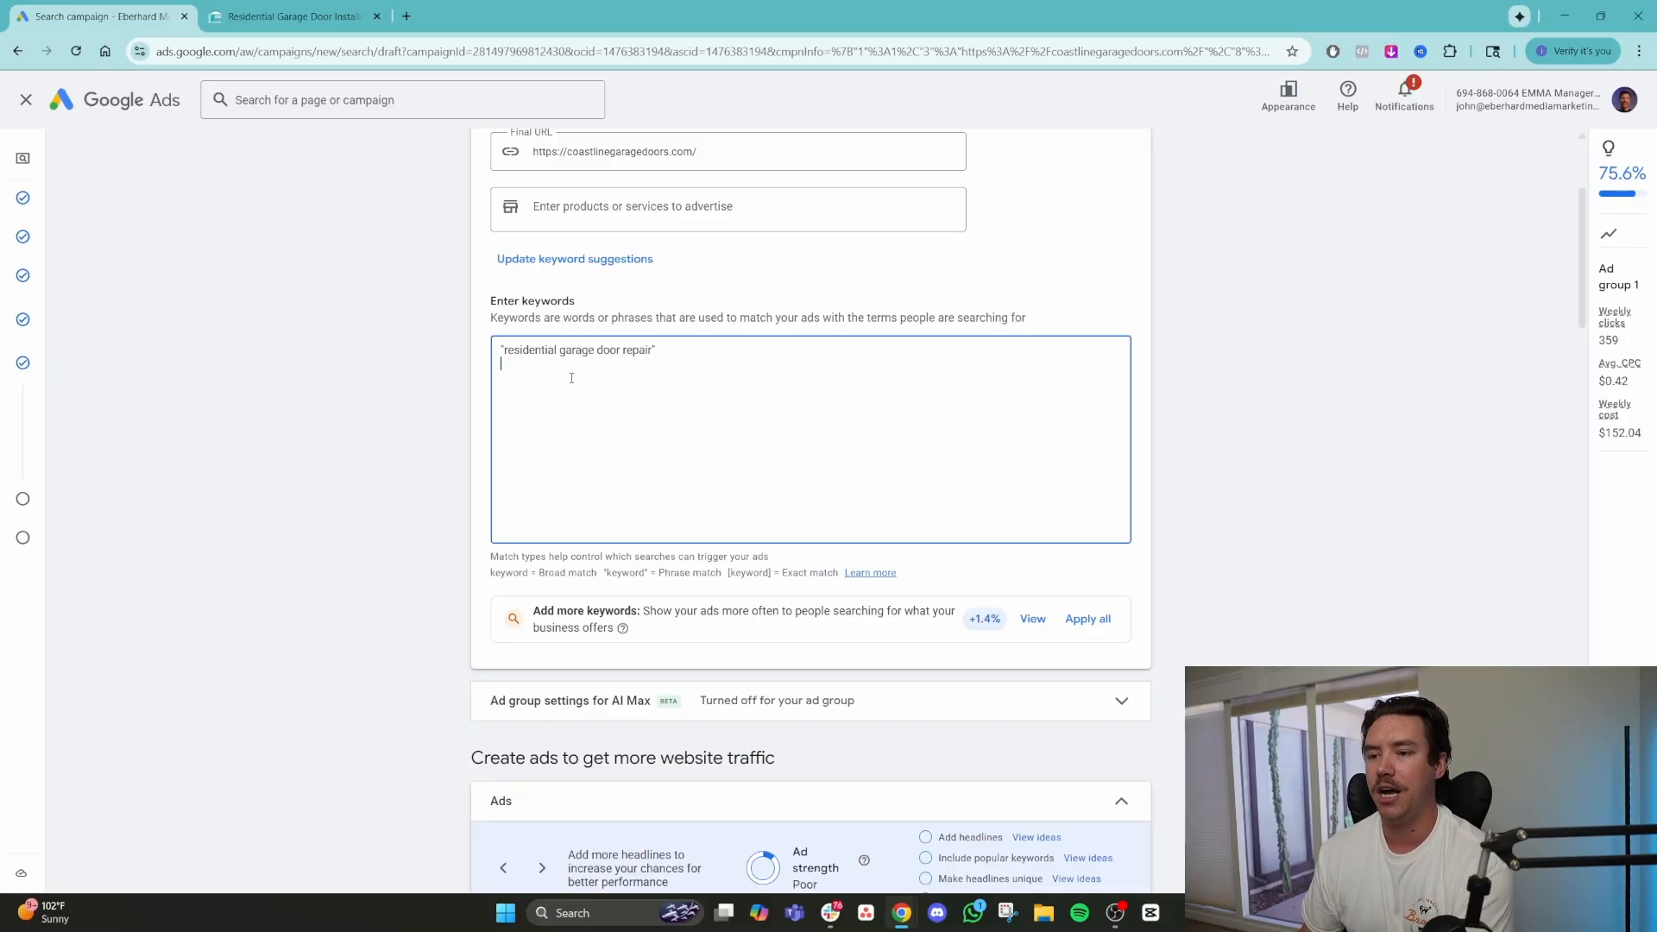
{"action": "type", "text": "garage door repair"}
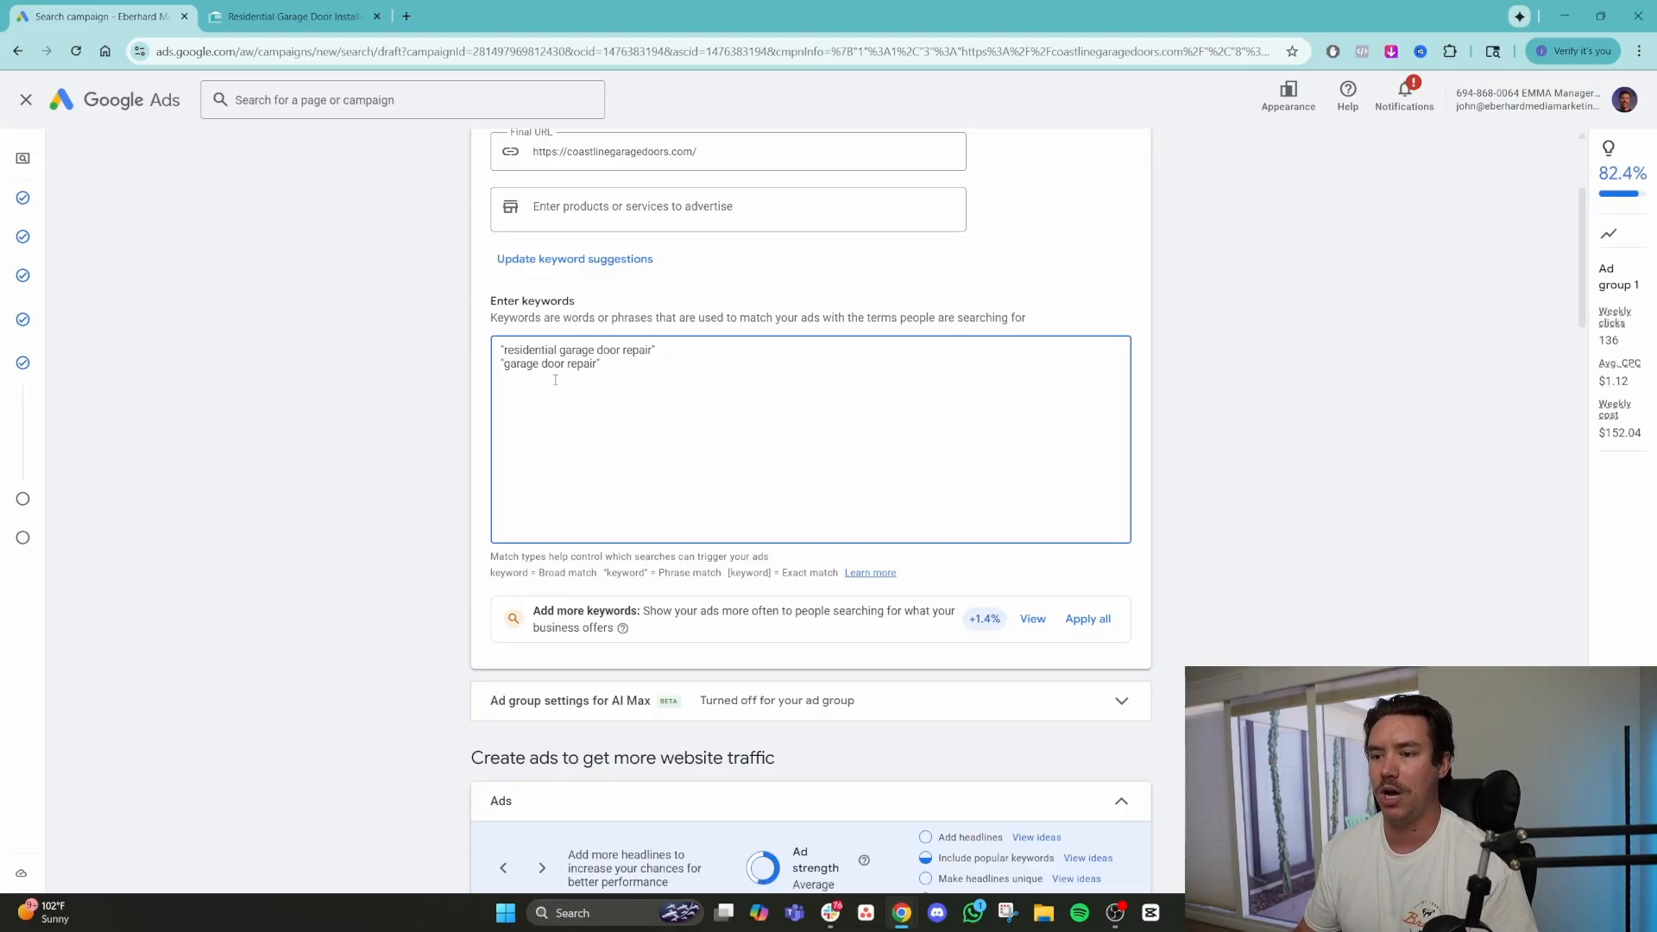
{"action": "type", "text": "garage "}
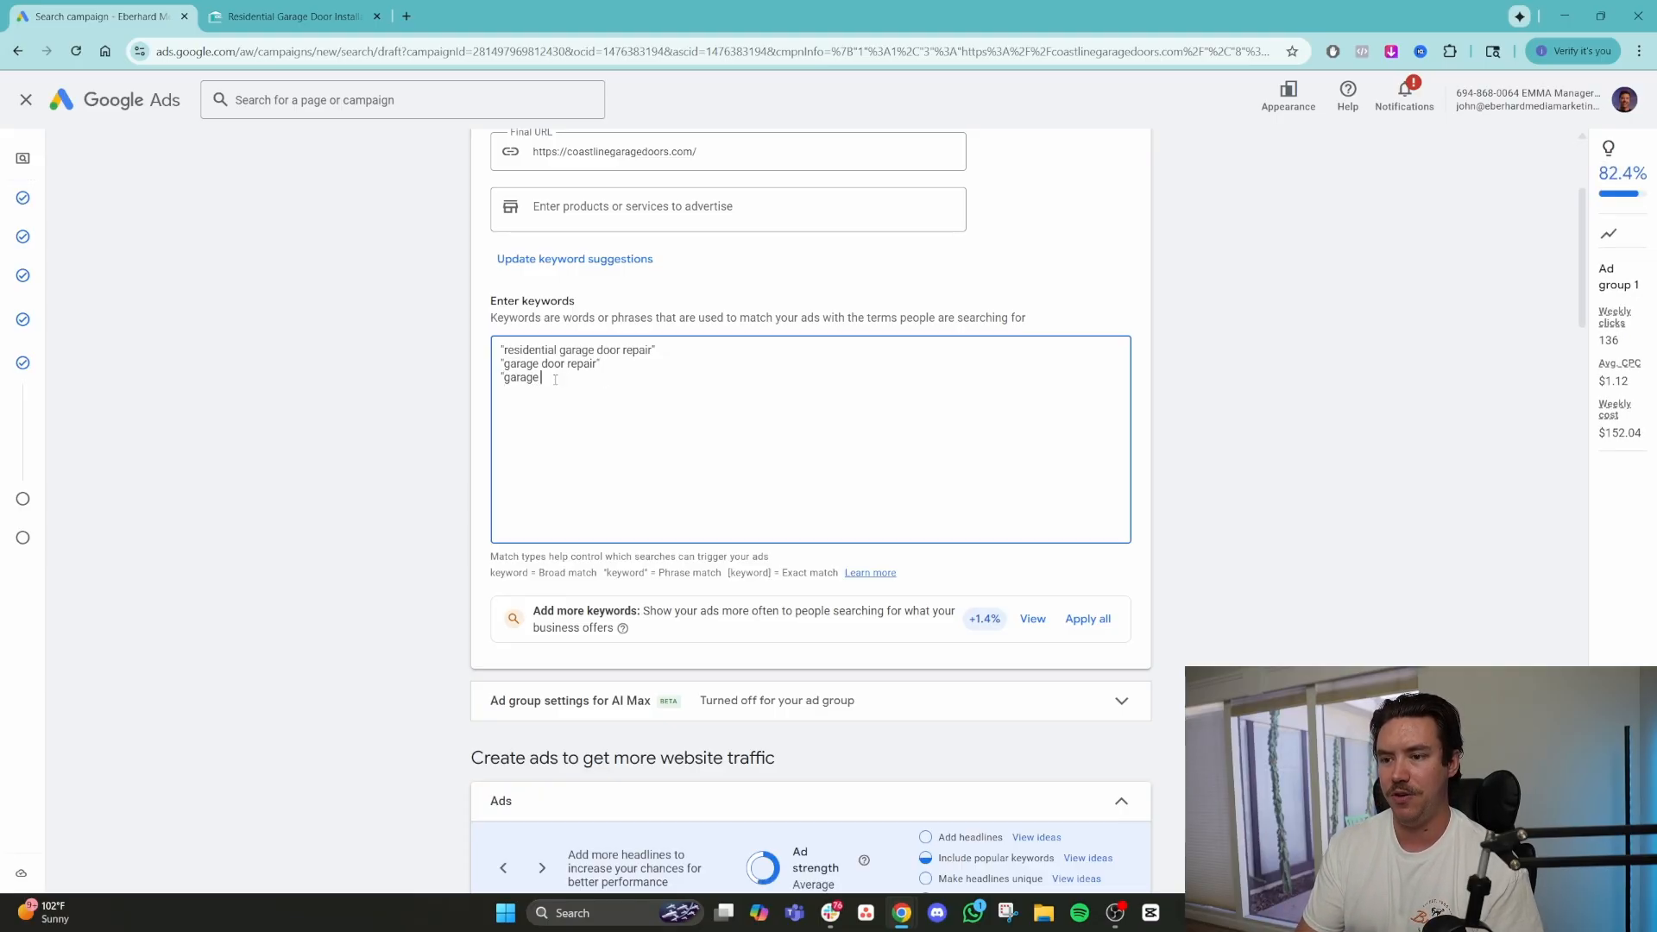
{"action": "type", "text": "door repair ora"}
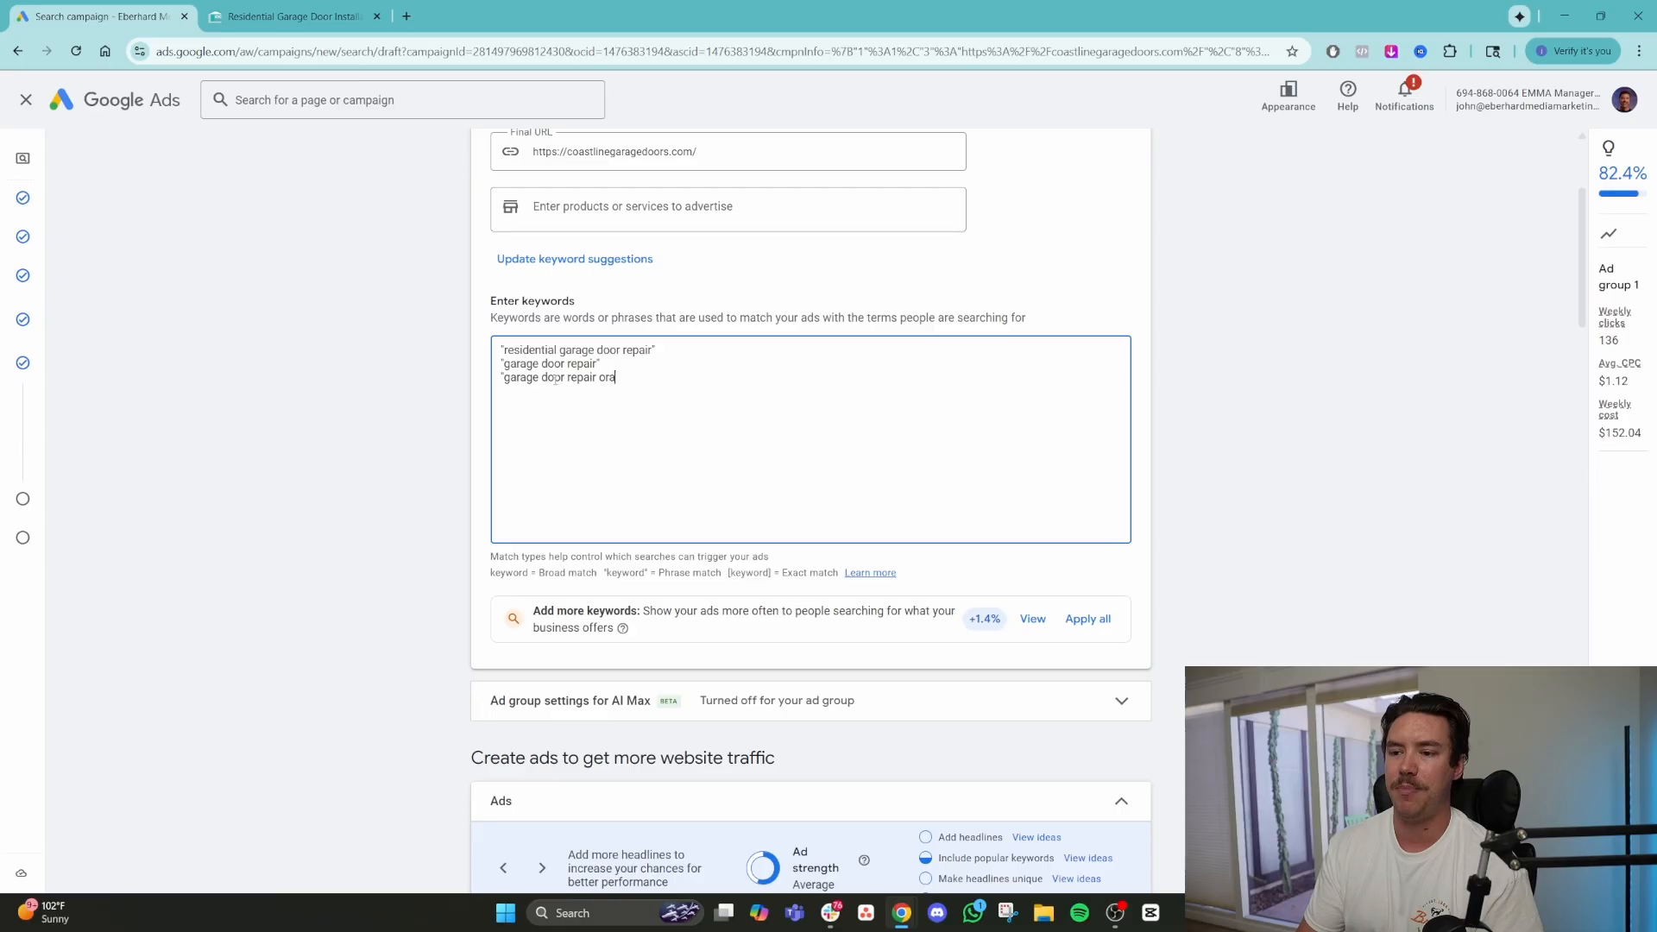
{"action": "type", "text": "nge county"}
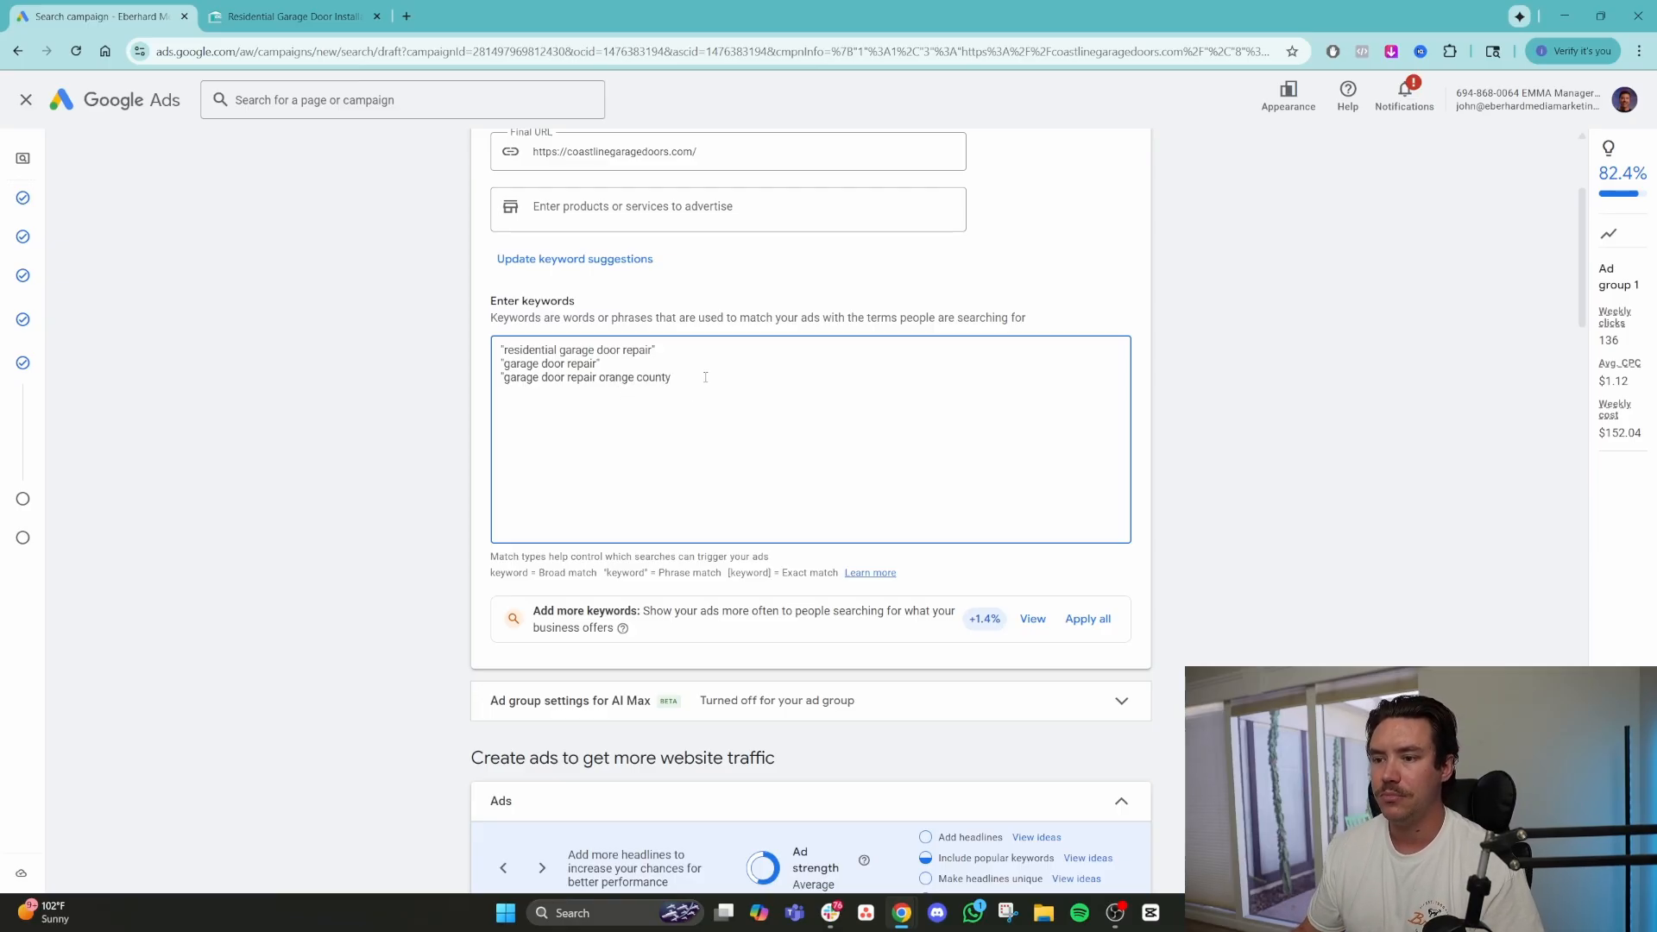
{"action": "type", "text": "\""}
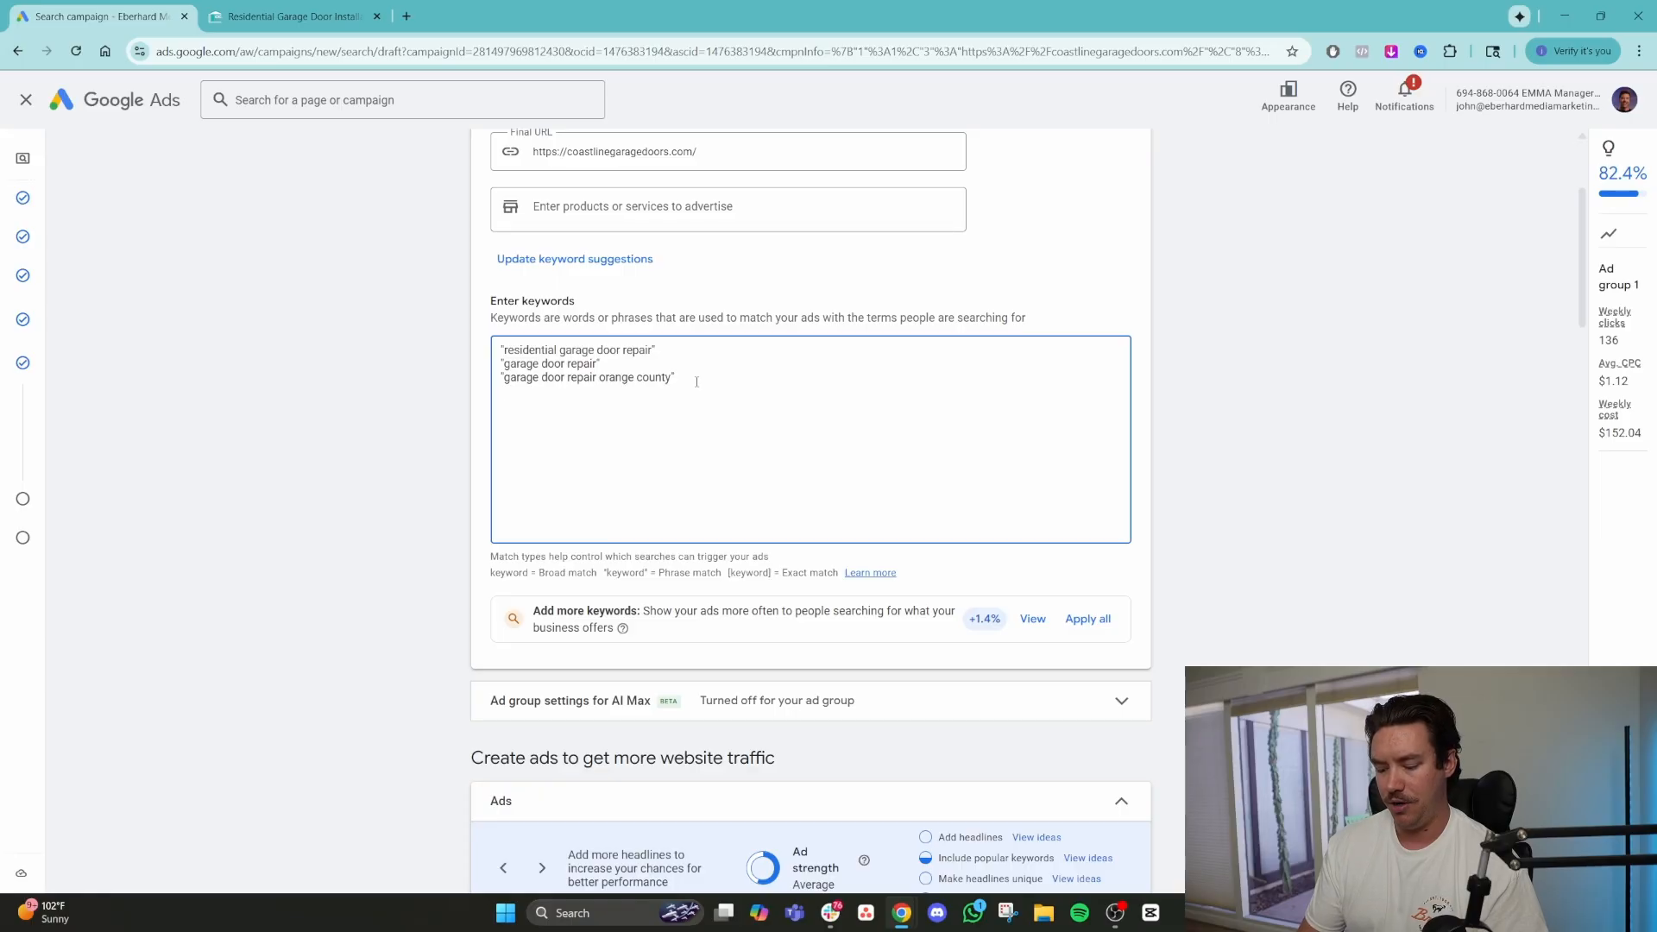
Add the exact match keyword [garage door repair near me] to the ad group's keyword list.
{"action": "type", "text": "[garage do"}
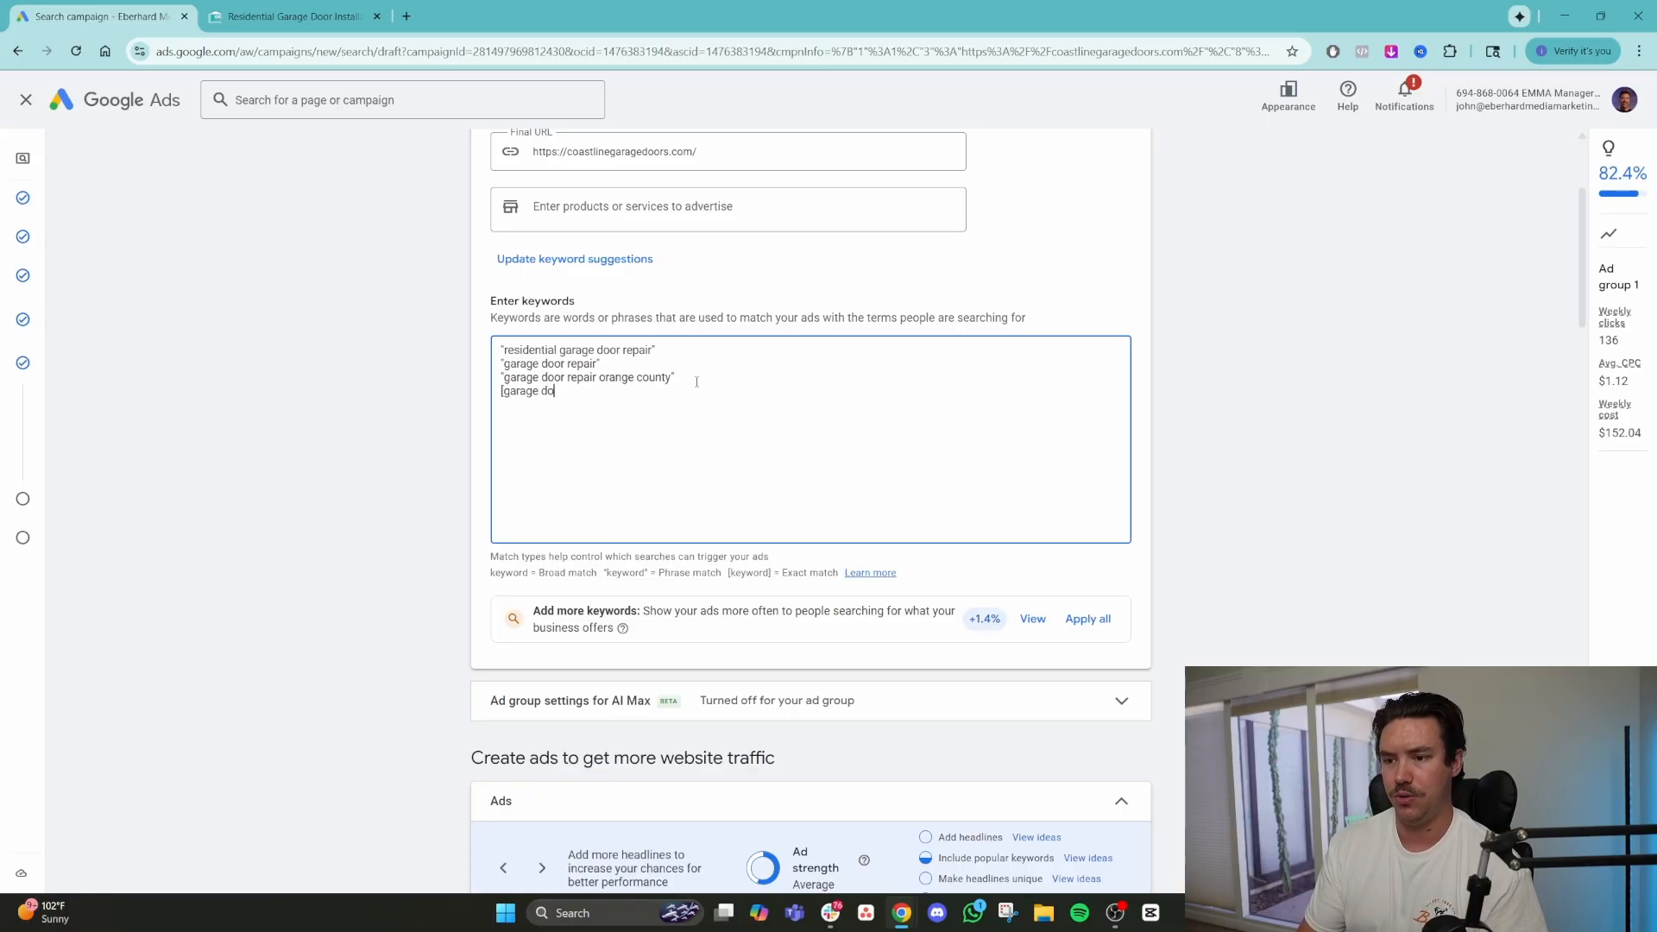
{"action": "type", "text": "or e repair nmea"}
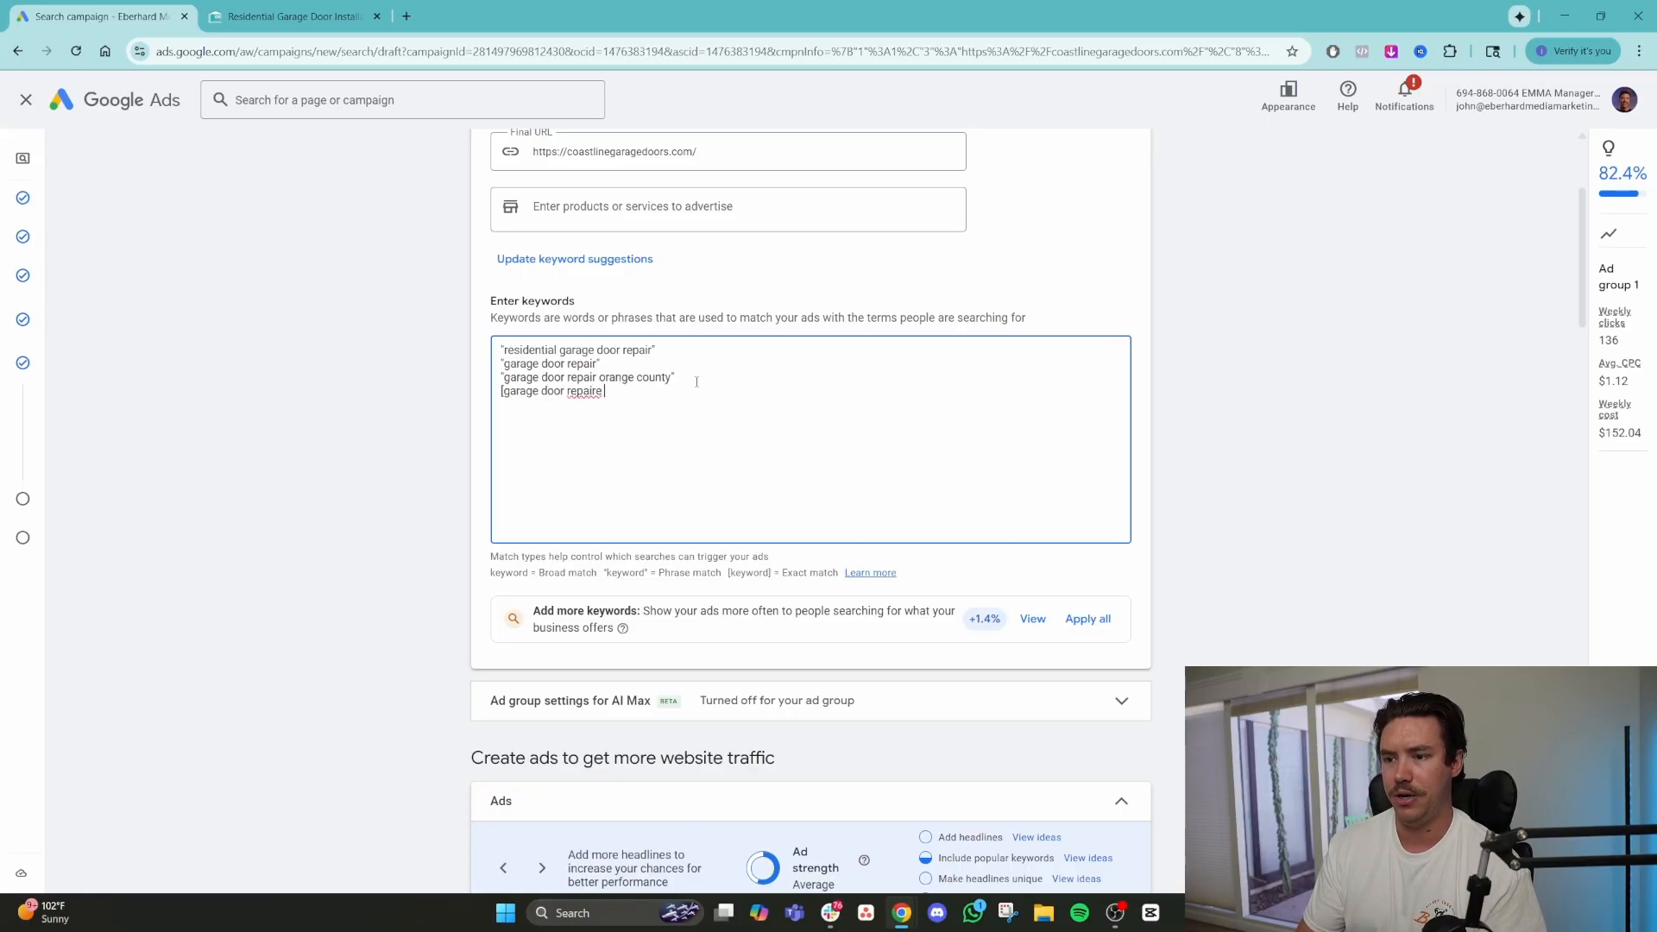
{"action": "key", "text": "BackSpace"}
{"action": "key", "text": "BackSpace"}
{"action": "key", "text": "BackSpace"}
{"action": "type", "text": "ear me"}
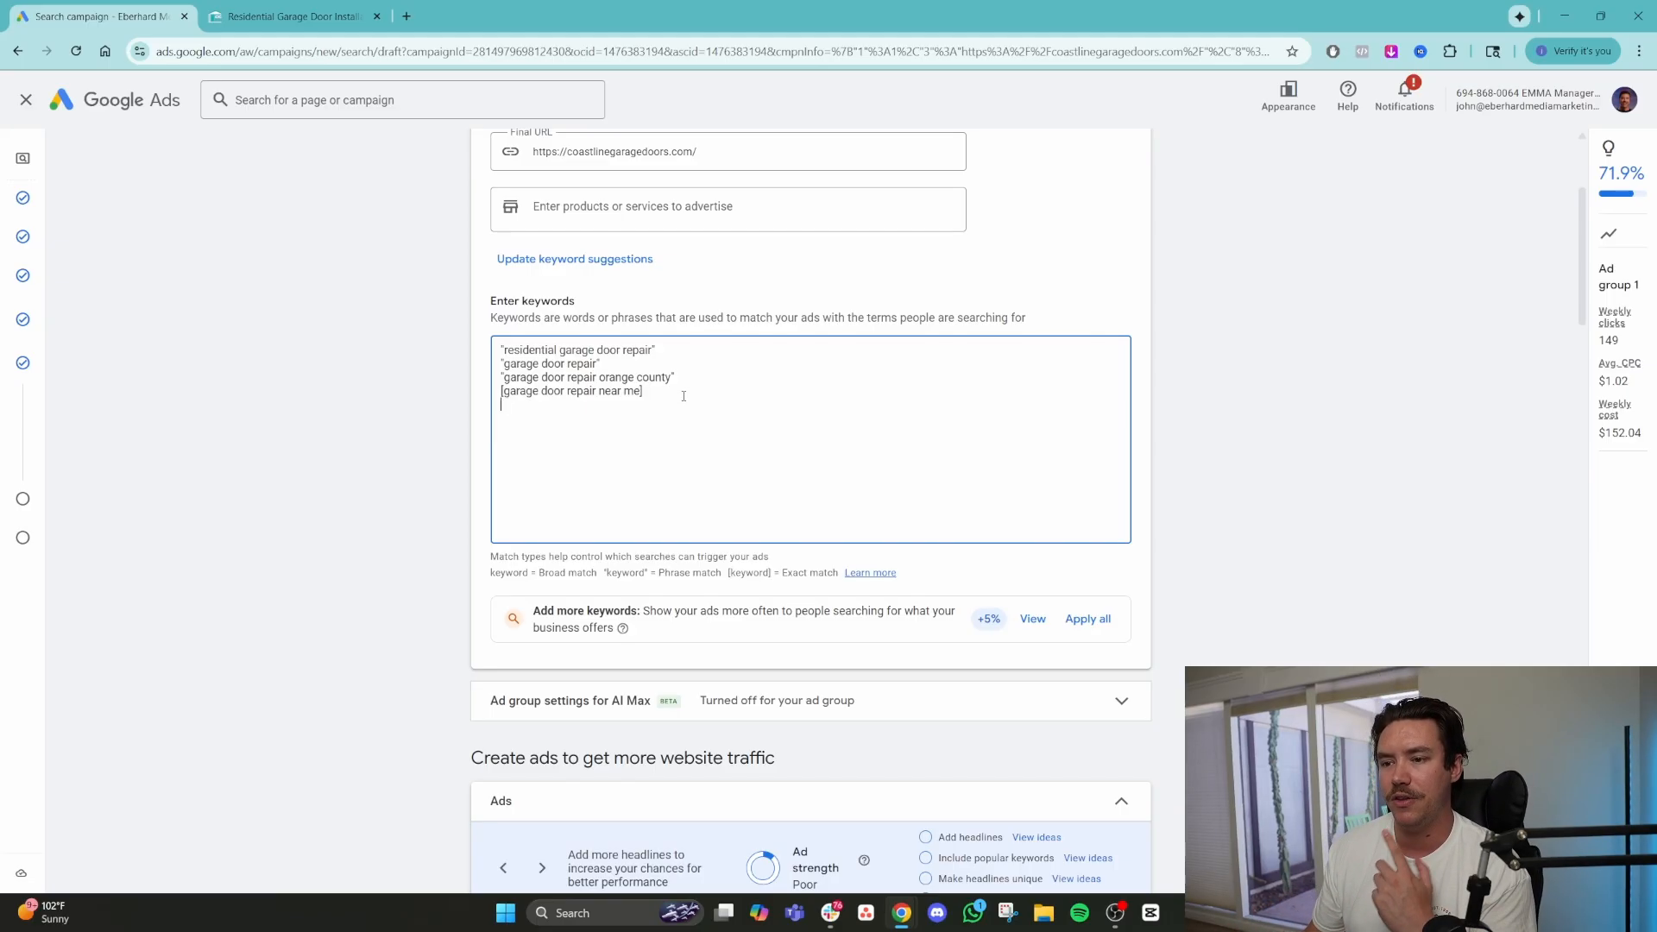
{"action": "type", "text": "res"}
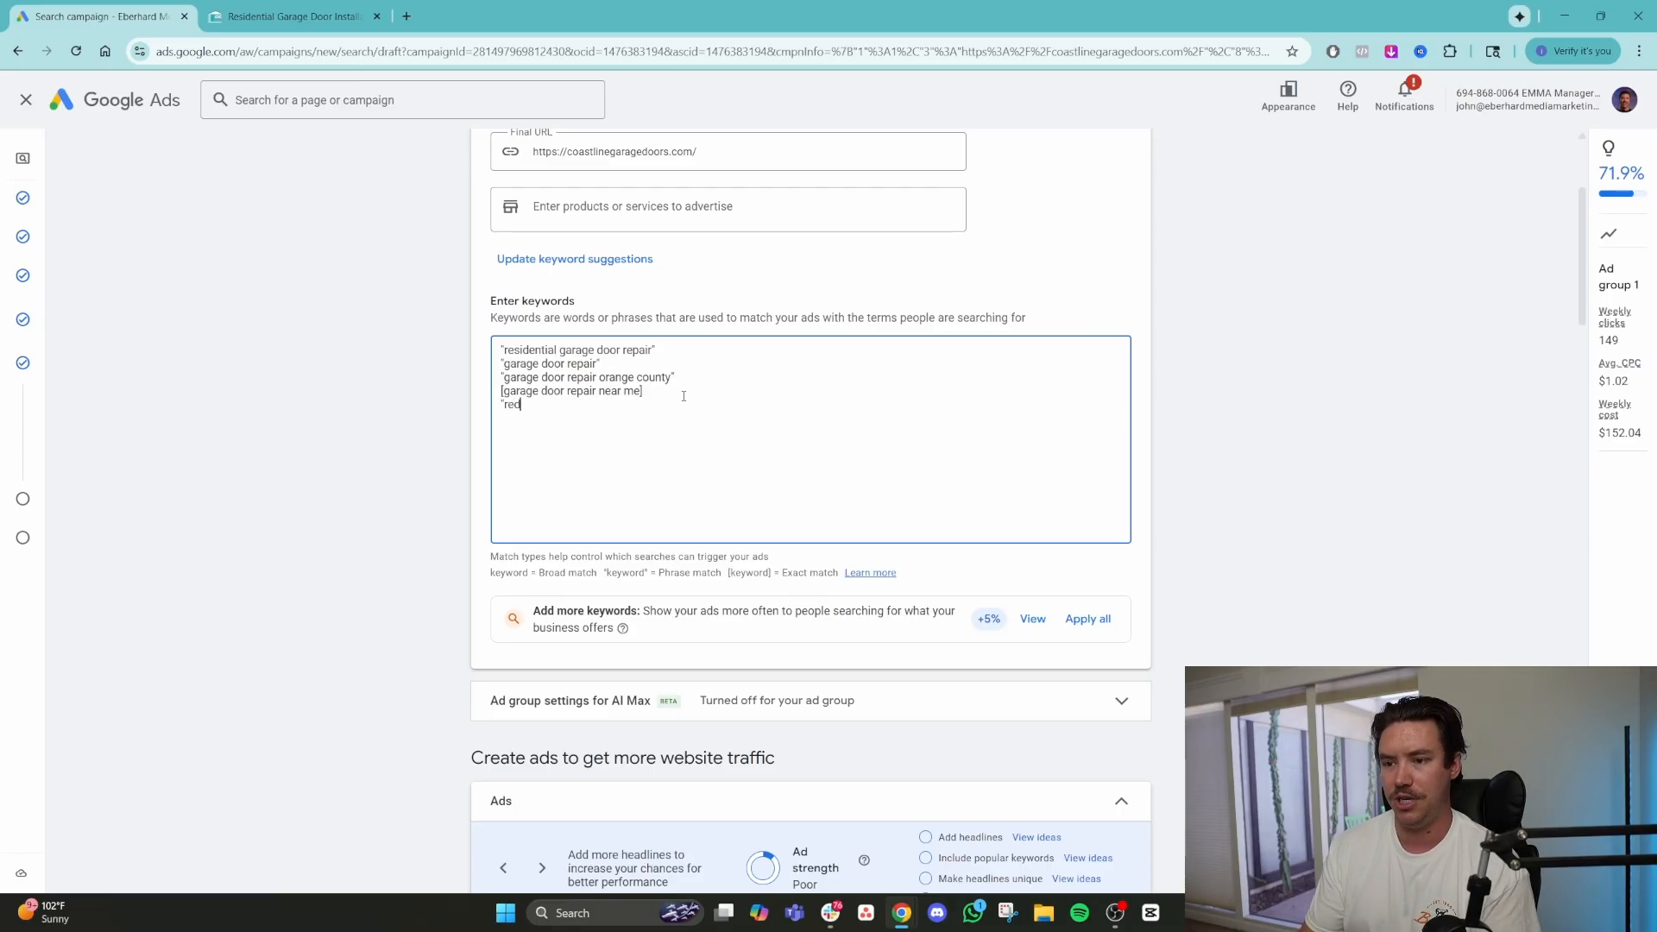
{"action": "type", "text": "idential"}
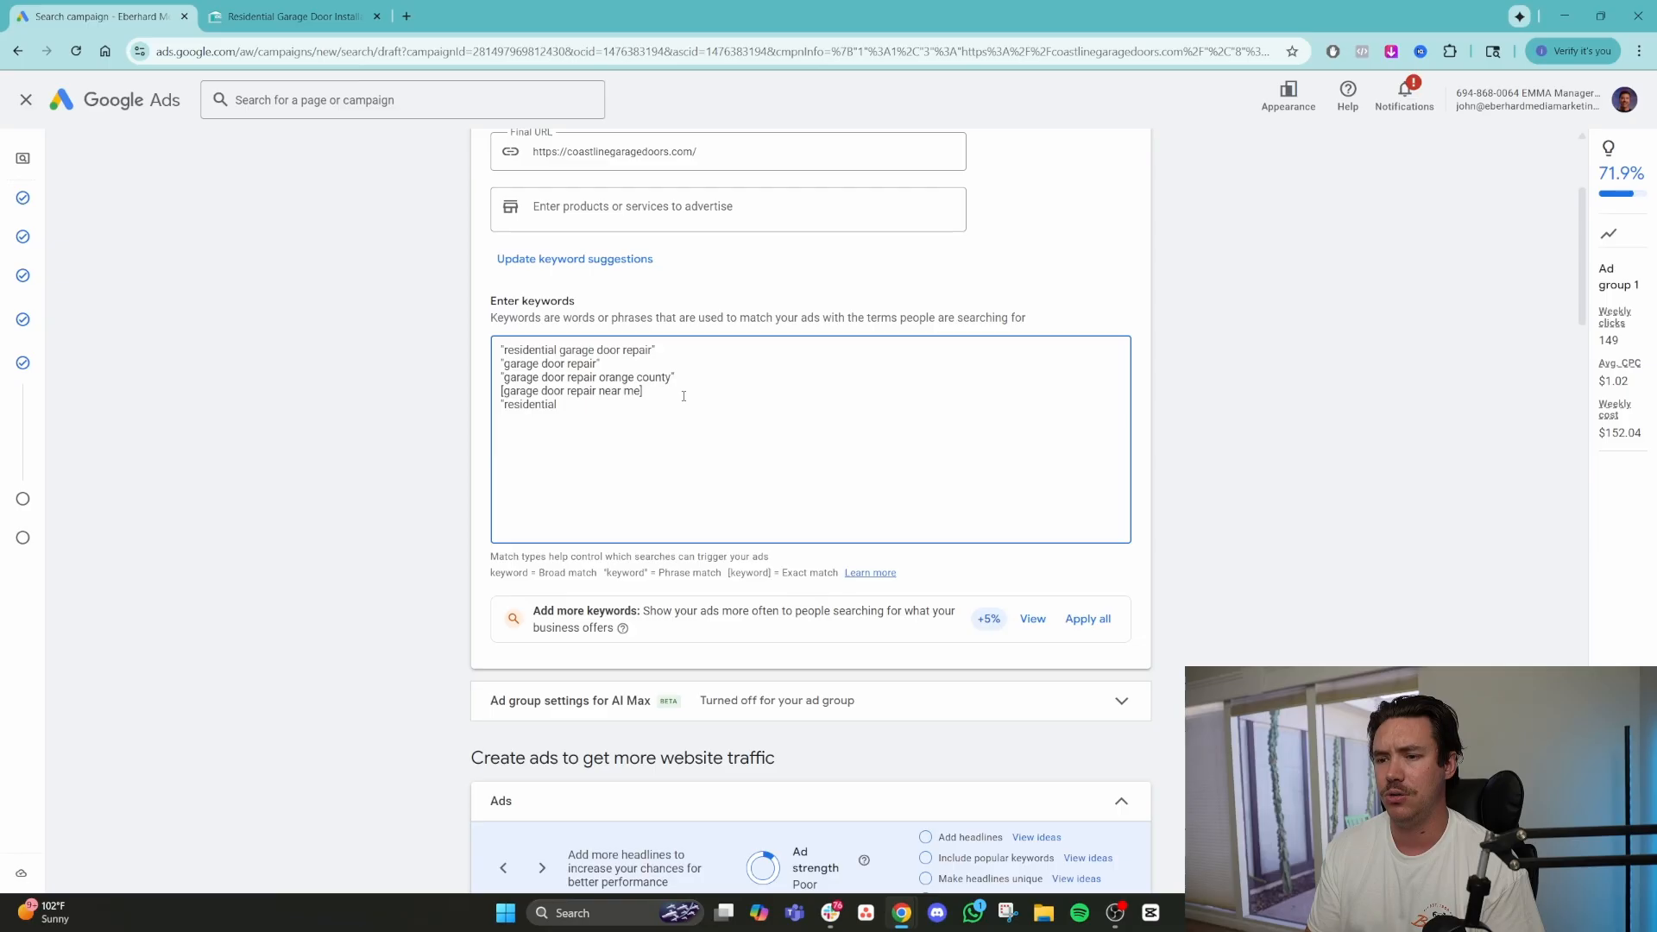
{"action": "key", "text": "BackSpace"}
{"action": "key", "text": "BackSpace"}
{"action": "key", "text": "BackSpace"}
{"action": "key", "text": "BackSpace"}
{"action": "key", "text": "BackSpace"}
{"action": "key", "text": "BackSpace"}
{"action": "key", "text": "BackSpace"}
{"action": "key", "text": "BackSpace"}
{"action": "key", "text": "BackSpace"}
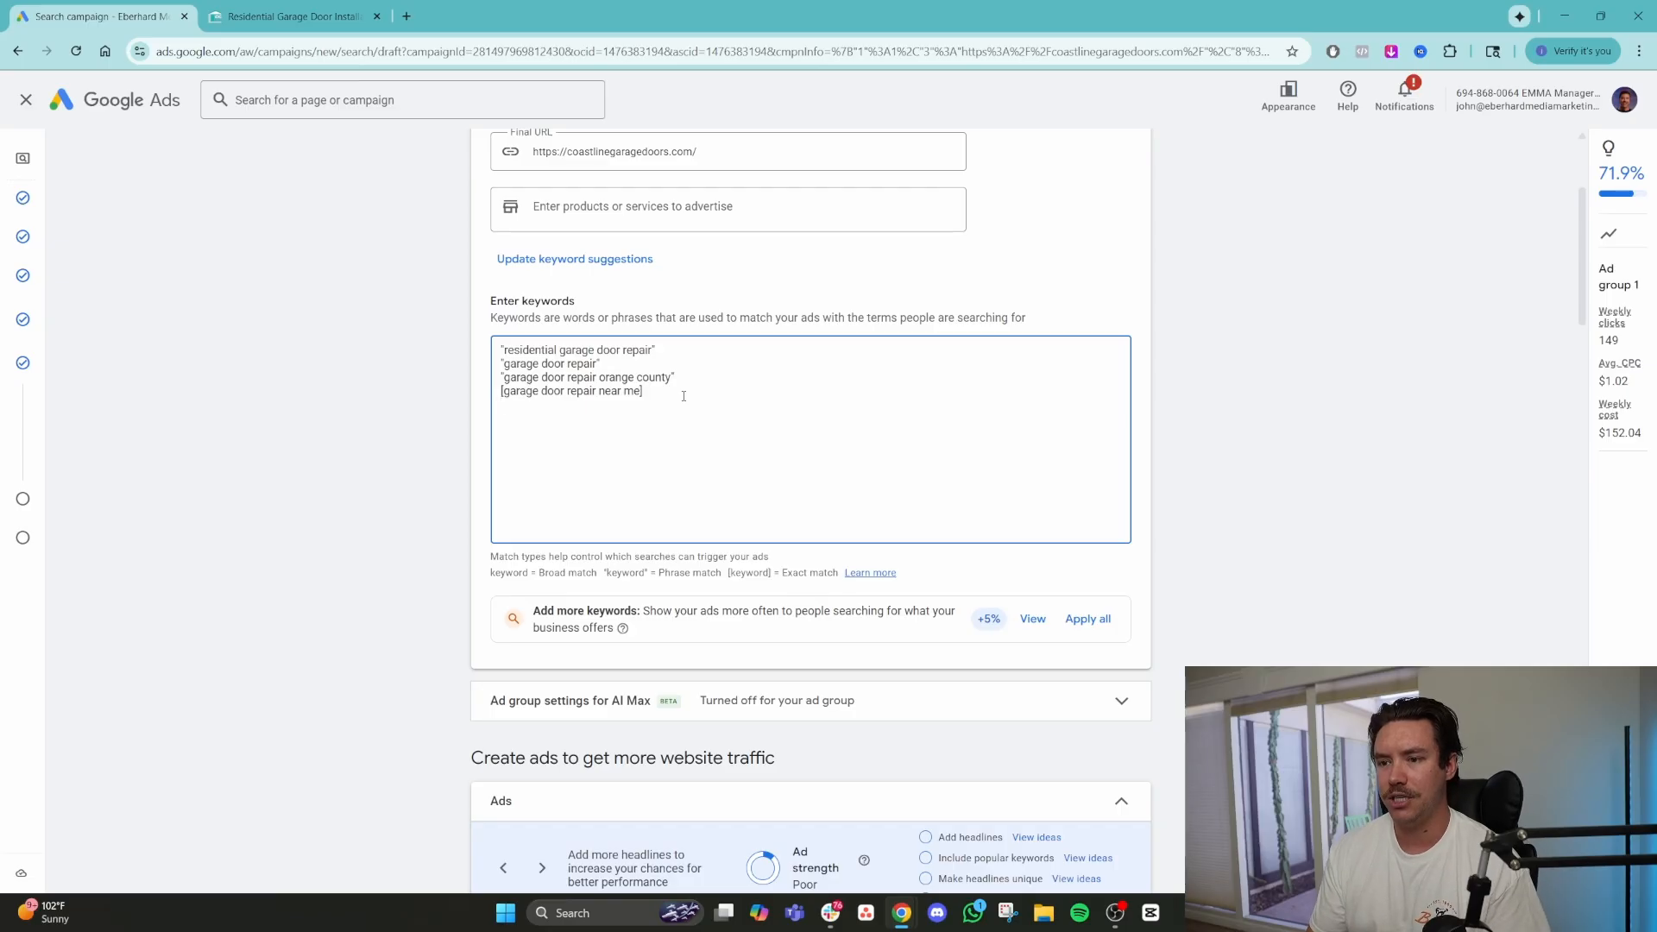
Compare the ad group's garage door repair keywords with the final URL set in the ad.
{"action": "left_click_drag", "start_coordinate": [602, 365], "coordinate": [498, 352]}
{"action": "left_click", "coordinate": [554, 365]}
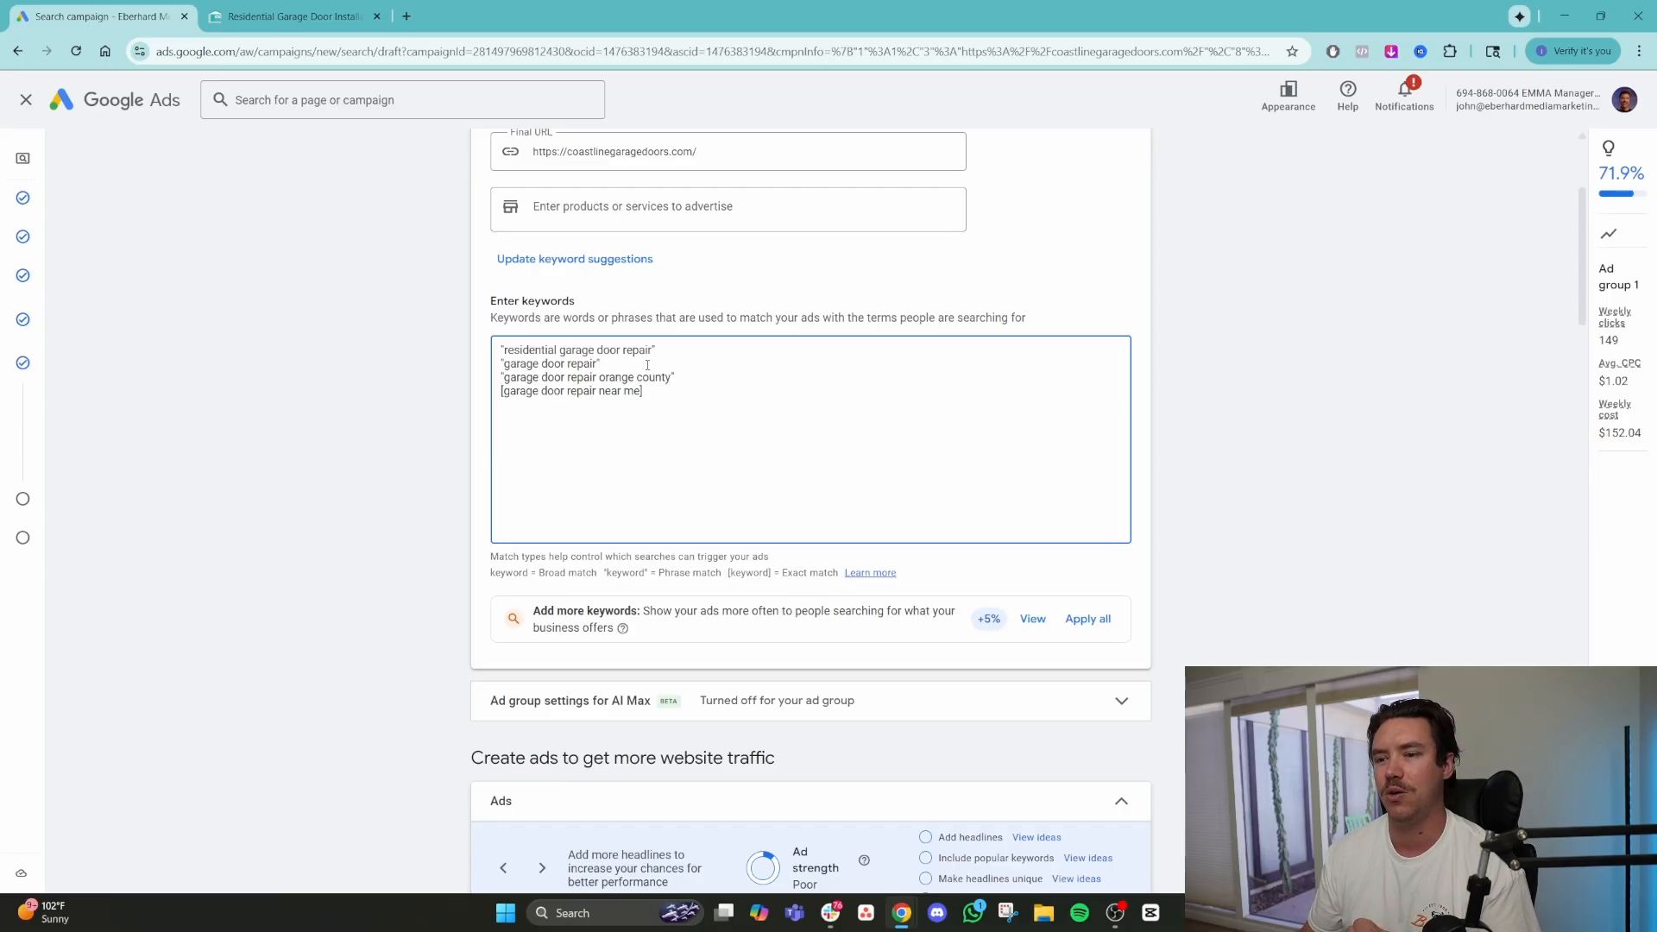
{"action": "scroll", "coordinate": [652, 372], "scroll_direction": "down", "scroll_amount": 5}
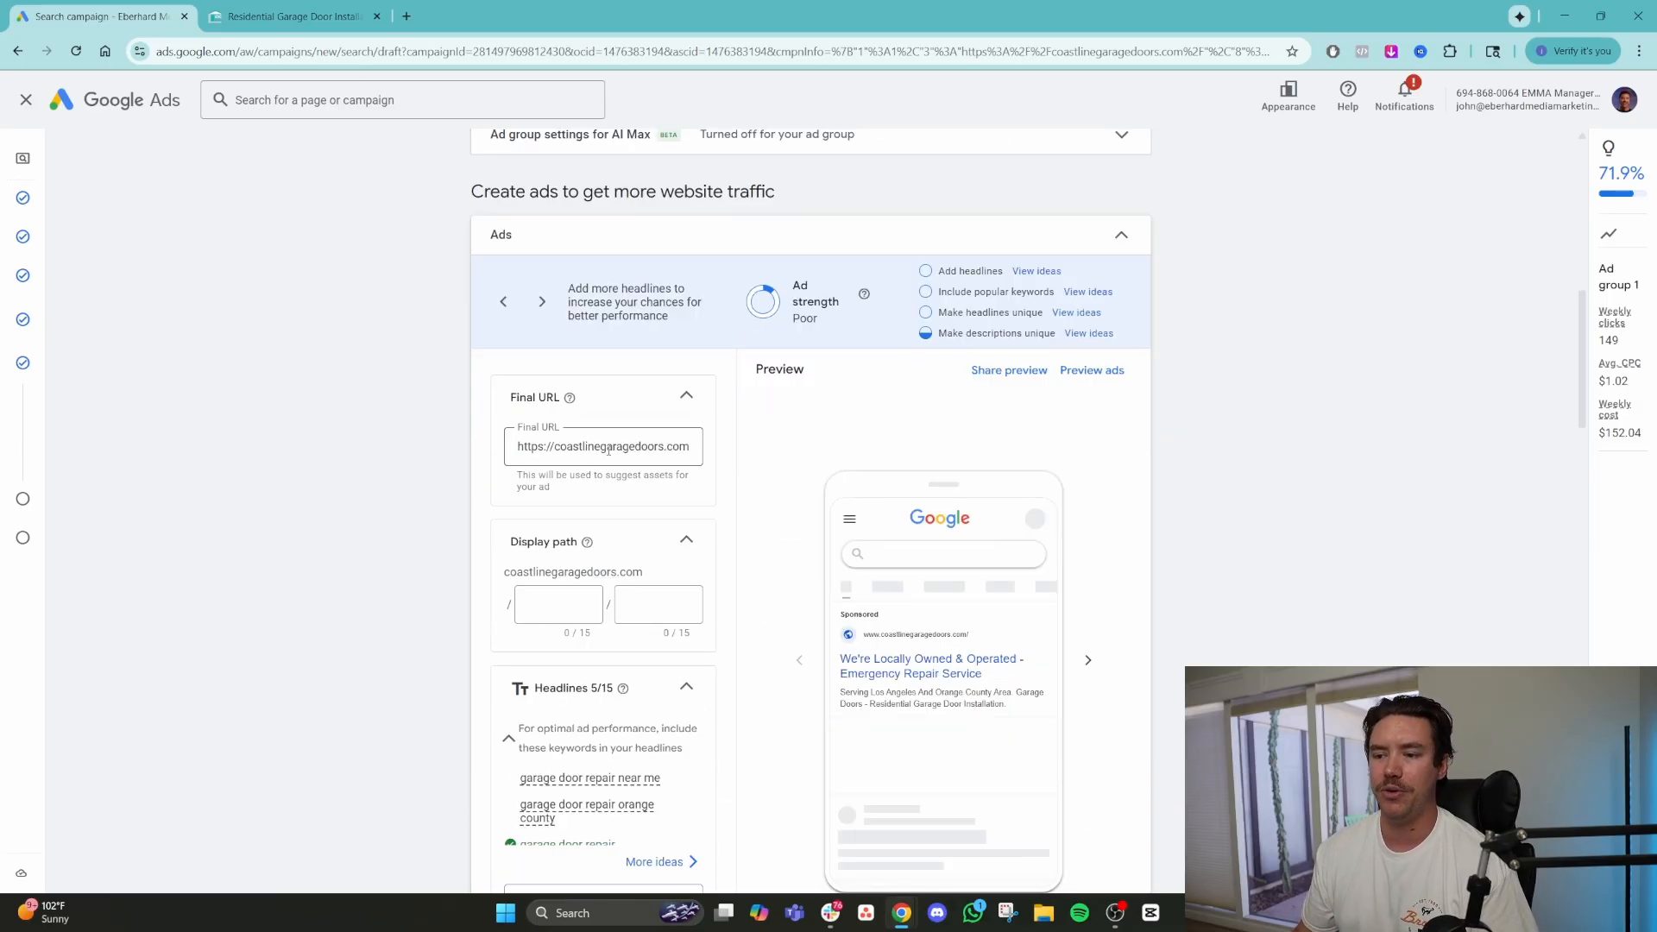
{"action": "left_click_drag", "start_coordinate": [601, 449], "coordinate": [703, 464]}
{"action": "left_click", "coordinate": [645, 445]}
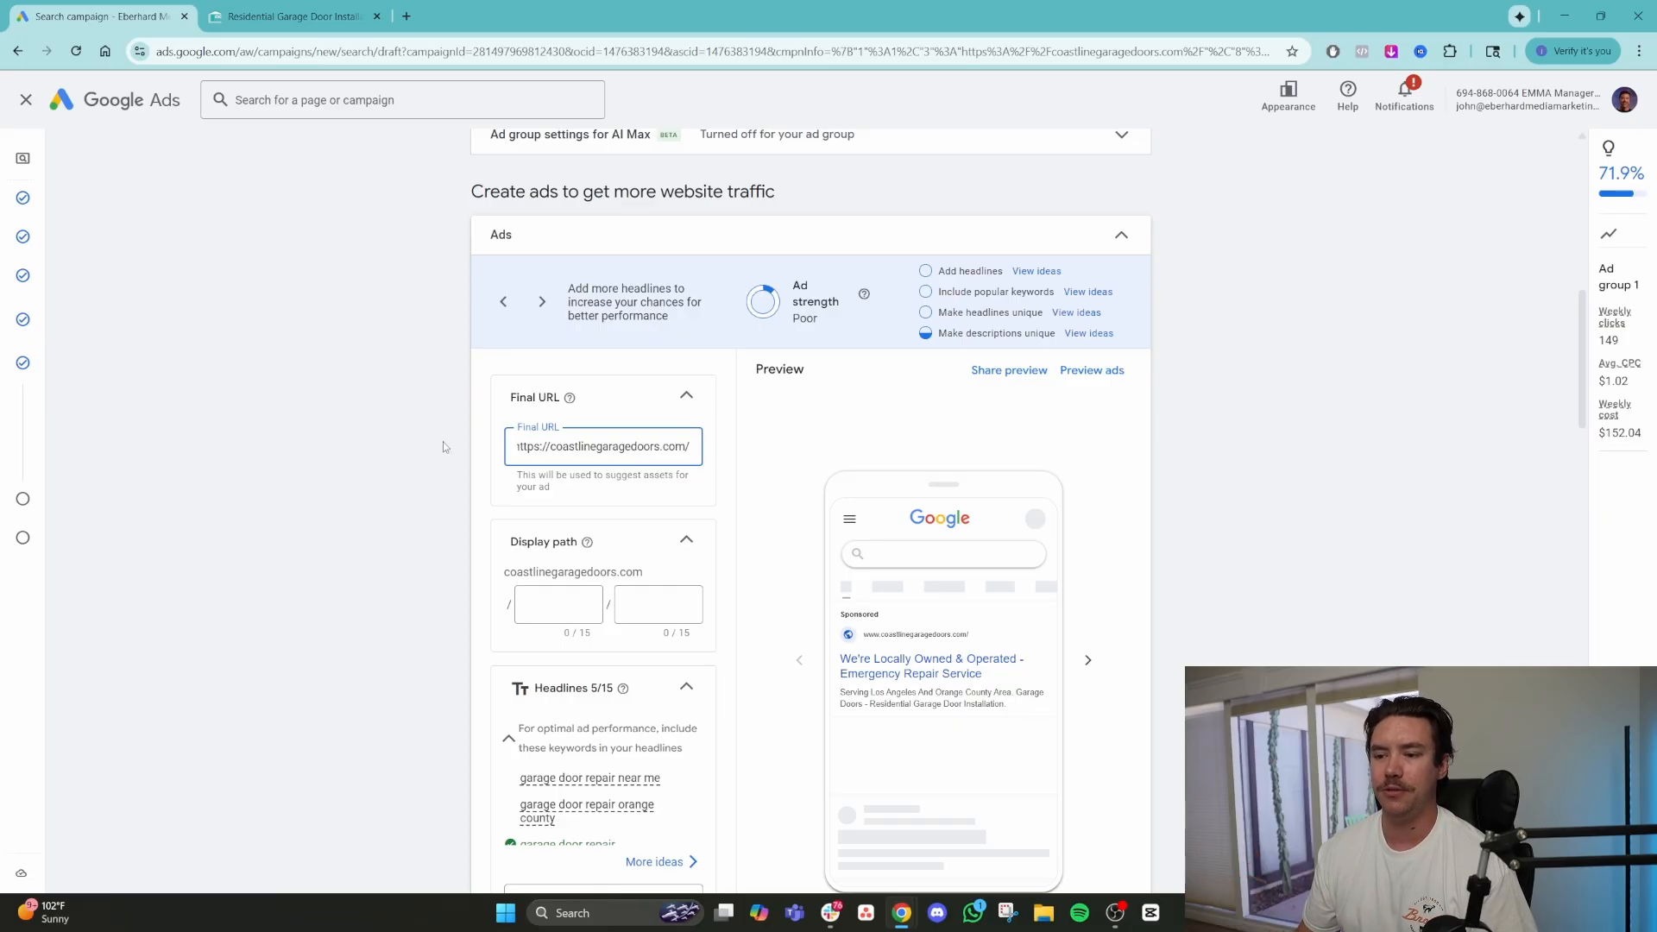
{"action": "scroll", "coordinate": [442, 442], "scroll_direction": "up", "scroll_amount": 6}
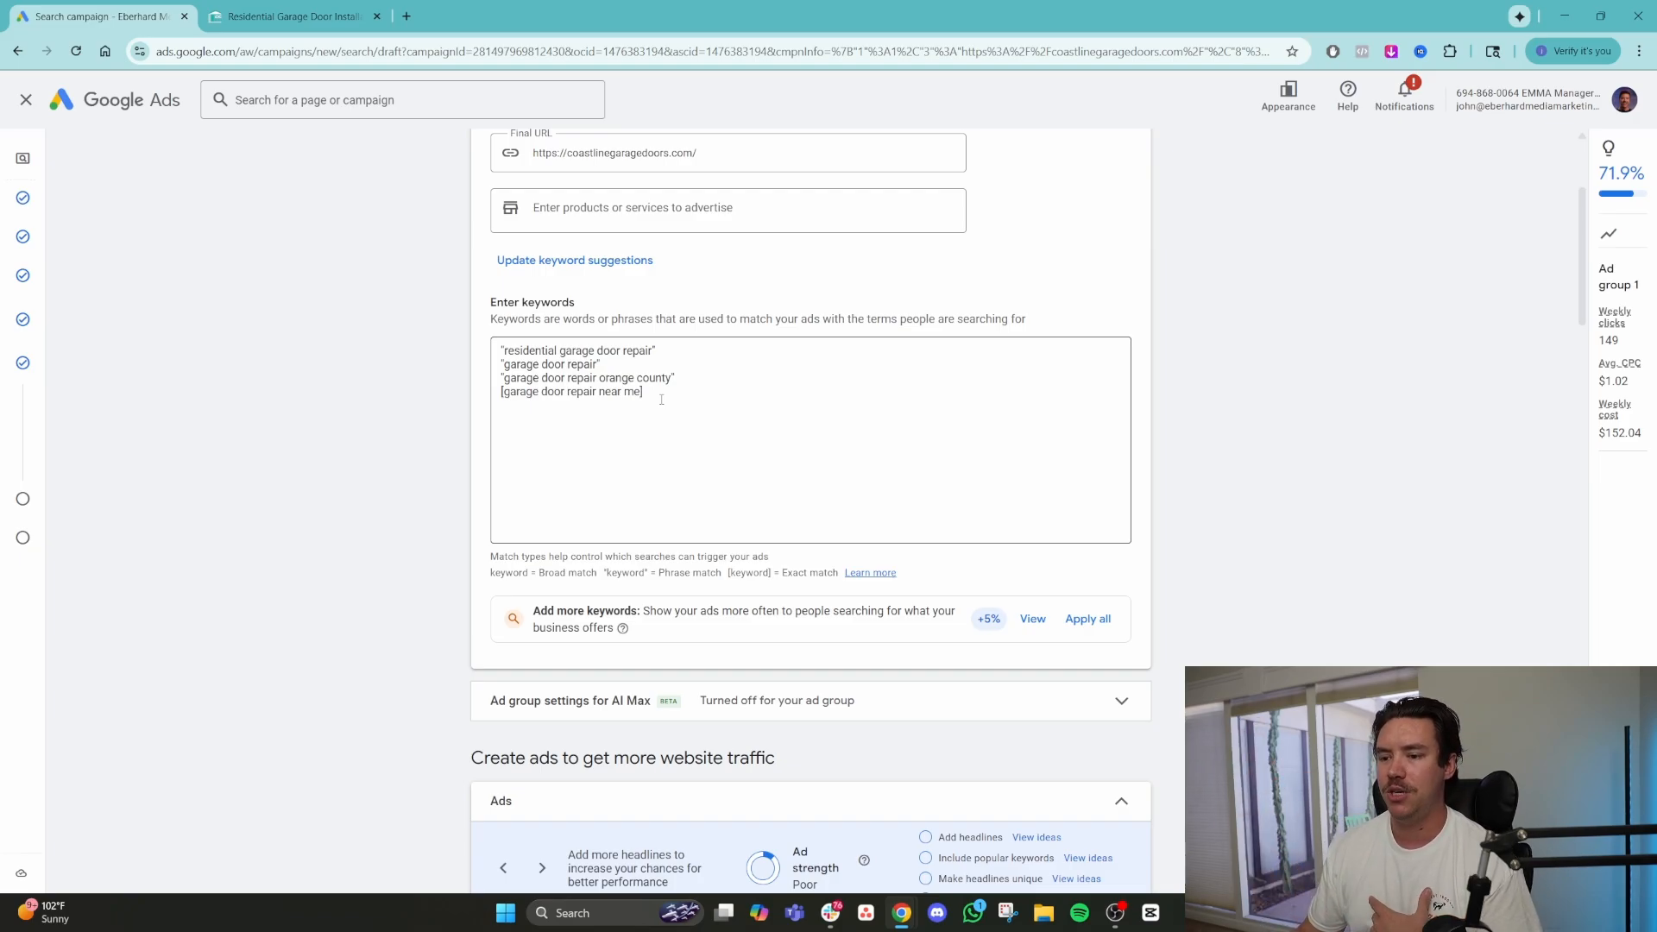
{"action": "scroll", "coordinate": [662, 399], "scroll_direction": "down", "scroll_amount": 5}
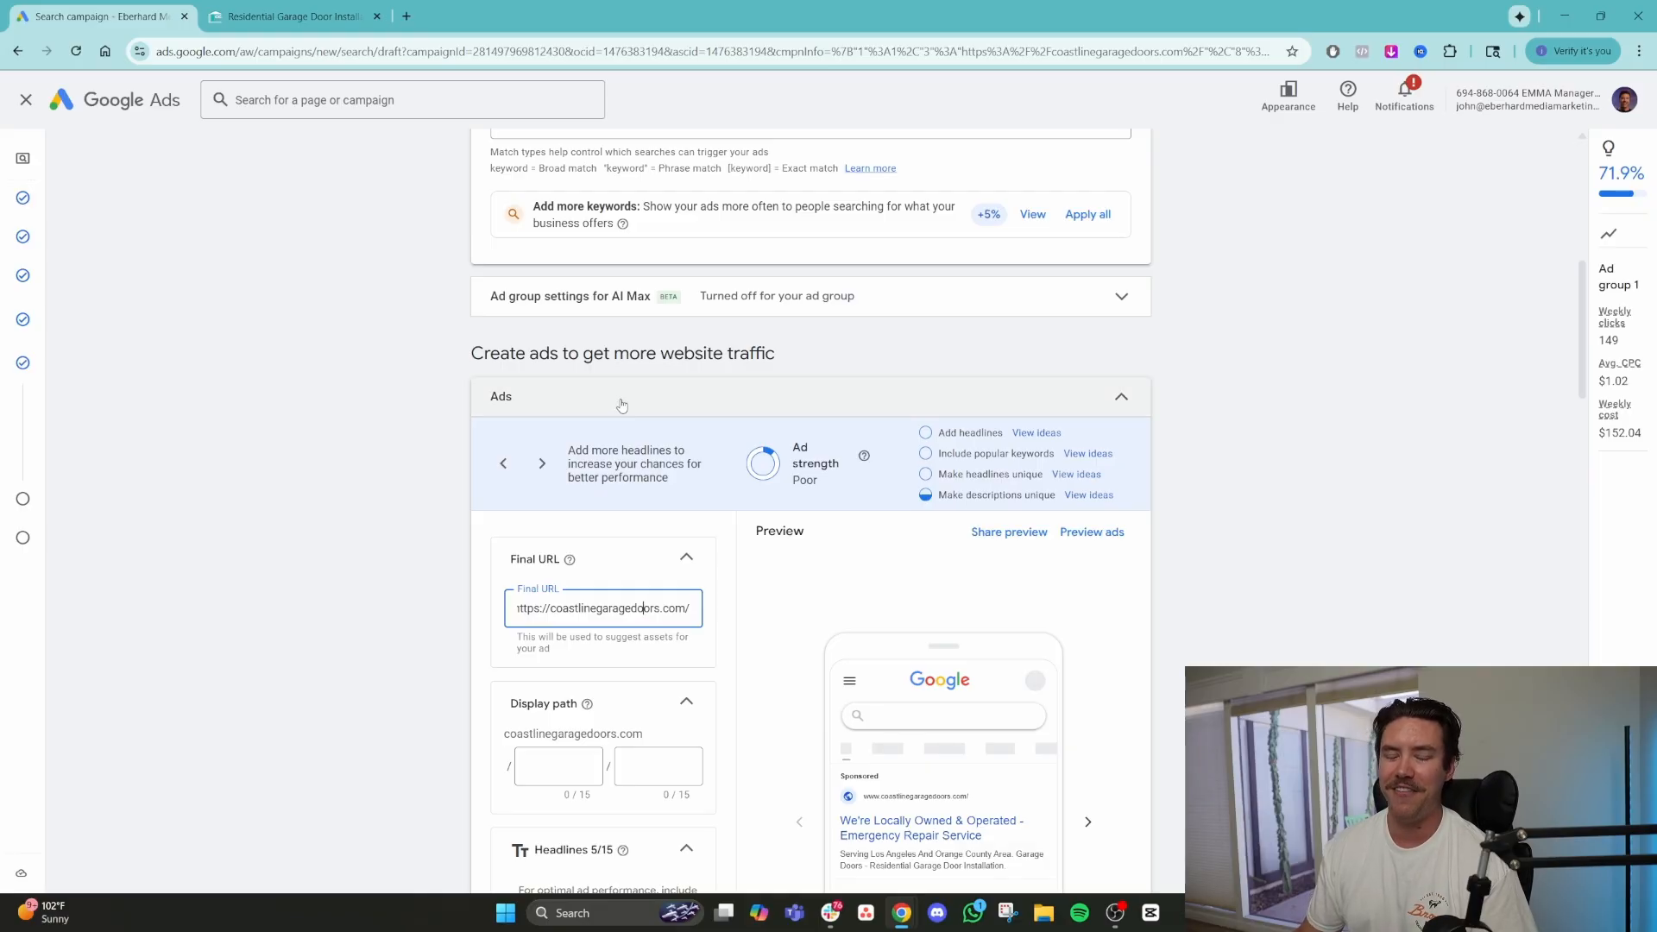
{"action": "scroll", "coordinate": [618, 405], "scroll_direction": "up", "scroll_amount": 7}
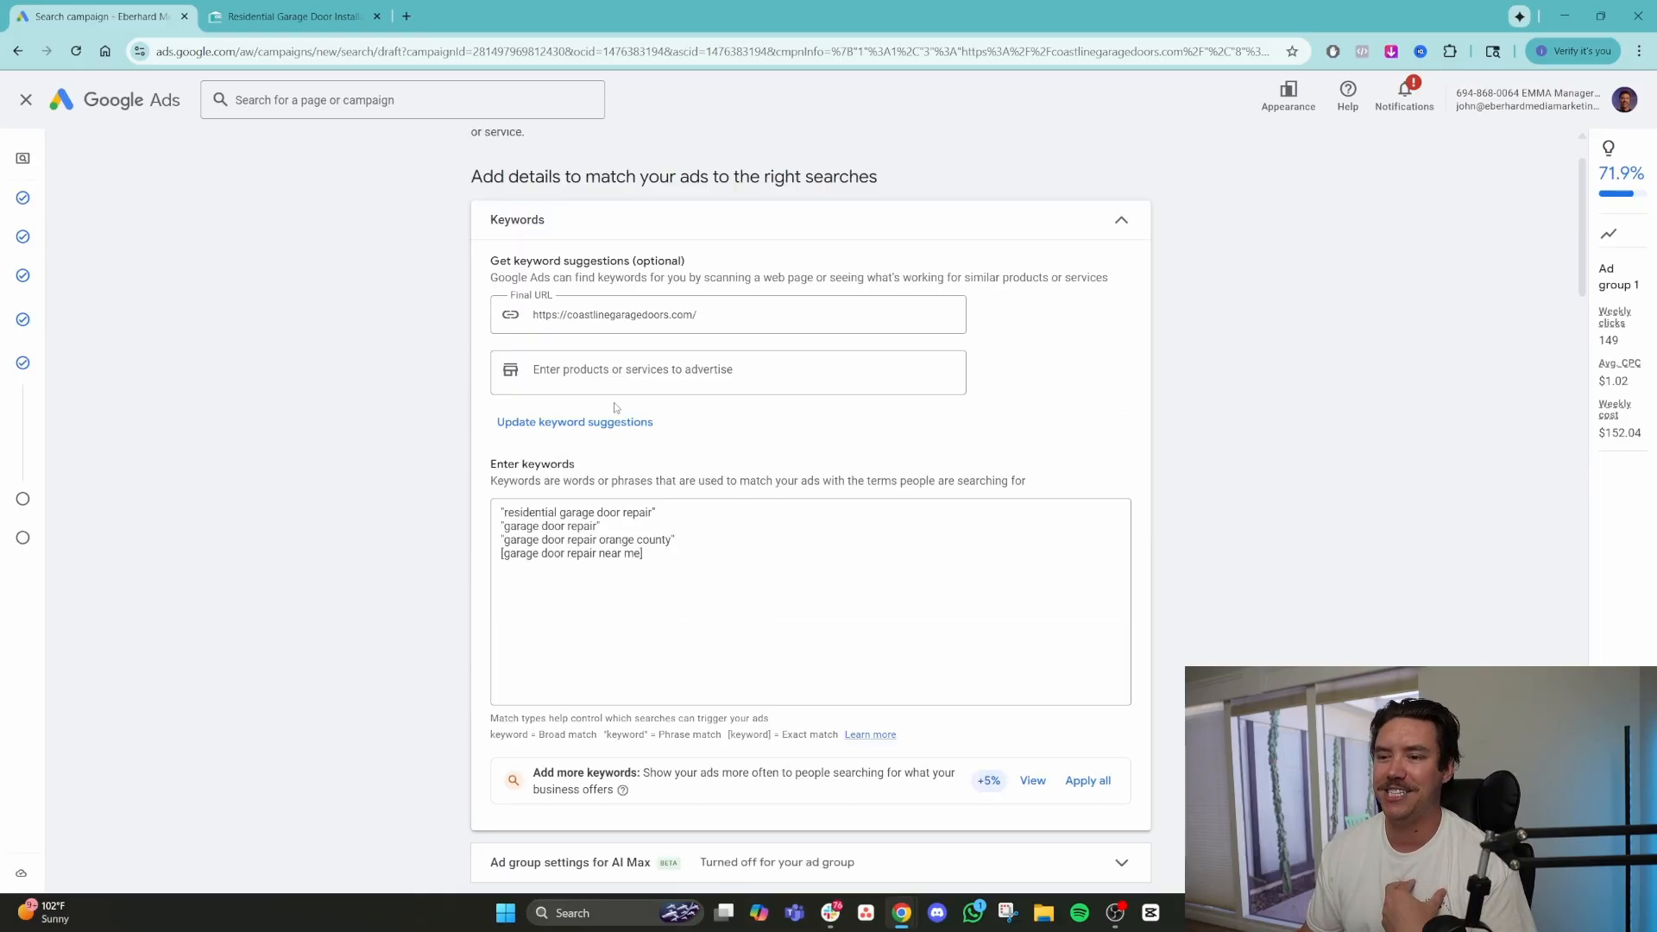
{"action": "left_click_drag", "start_coordinate": [666, 577], "coordinate": [493, 515]}
{"action": "left_click", "coordinate": [401, 533]}
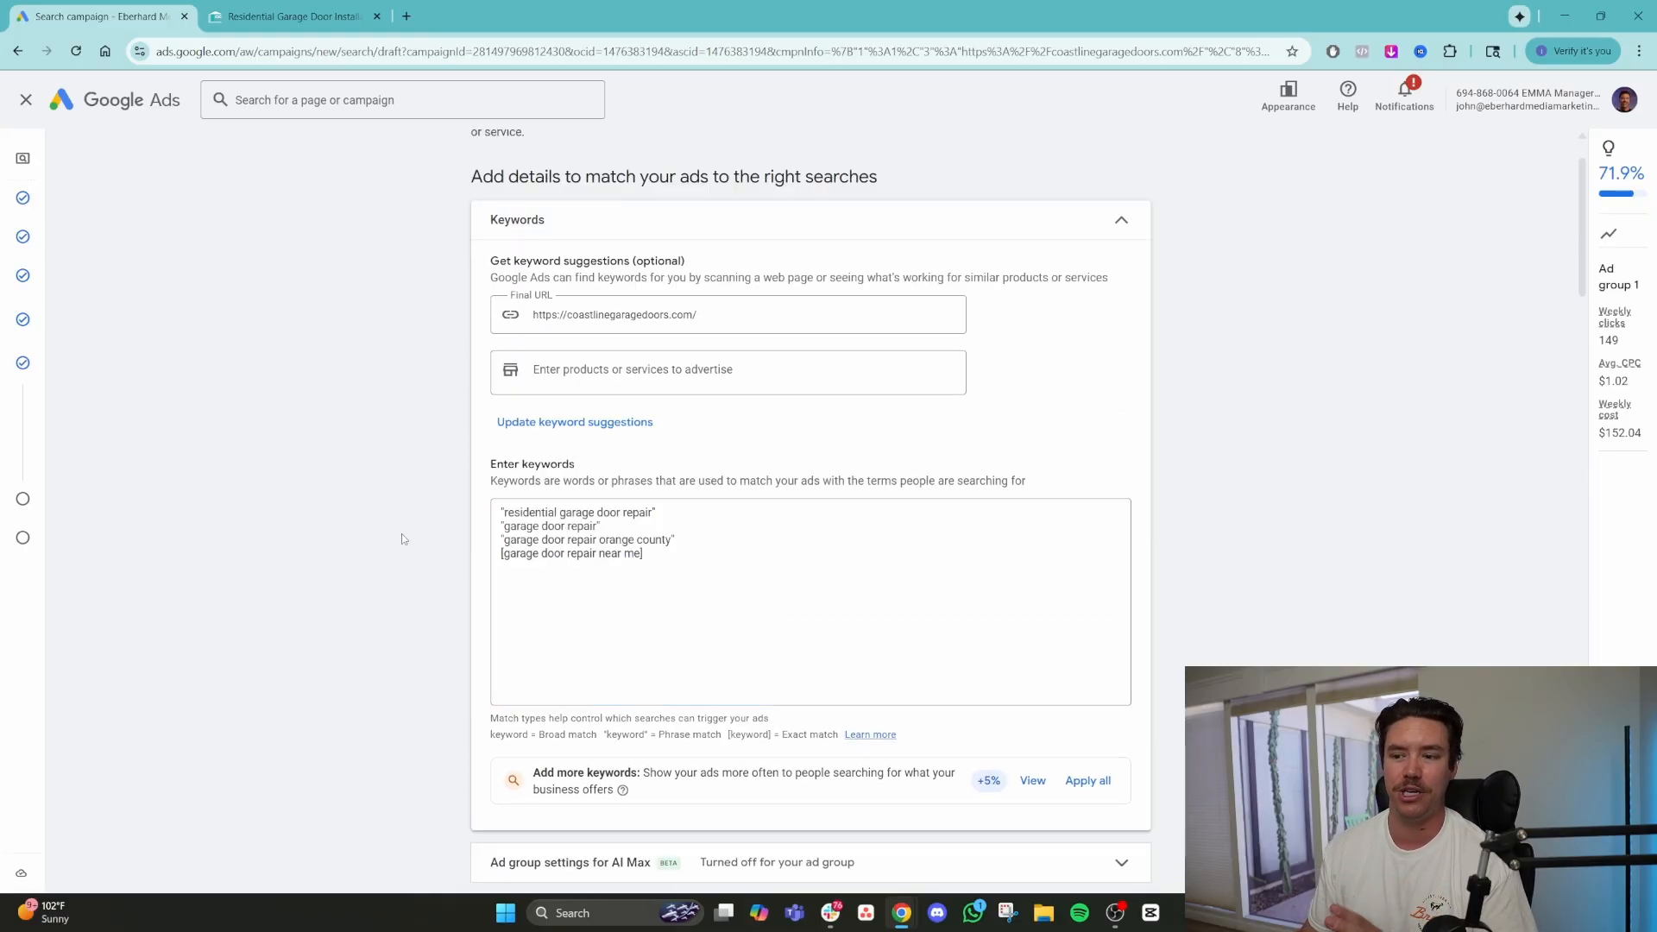
{"action": "scroll", "coordinate": [401, 536], "scroll_direction": "down", "scroll_amount": 8}
{"action": "scroll", "coordinate": [402, 536], "scroll_direction": "down", "scroll_amount": 2}
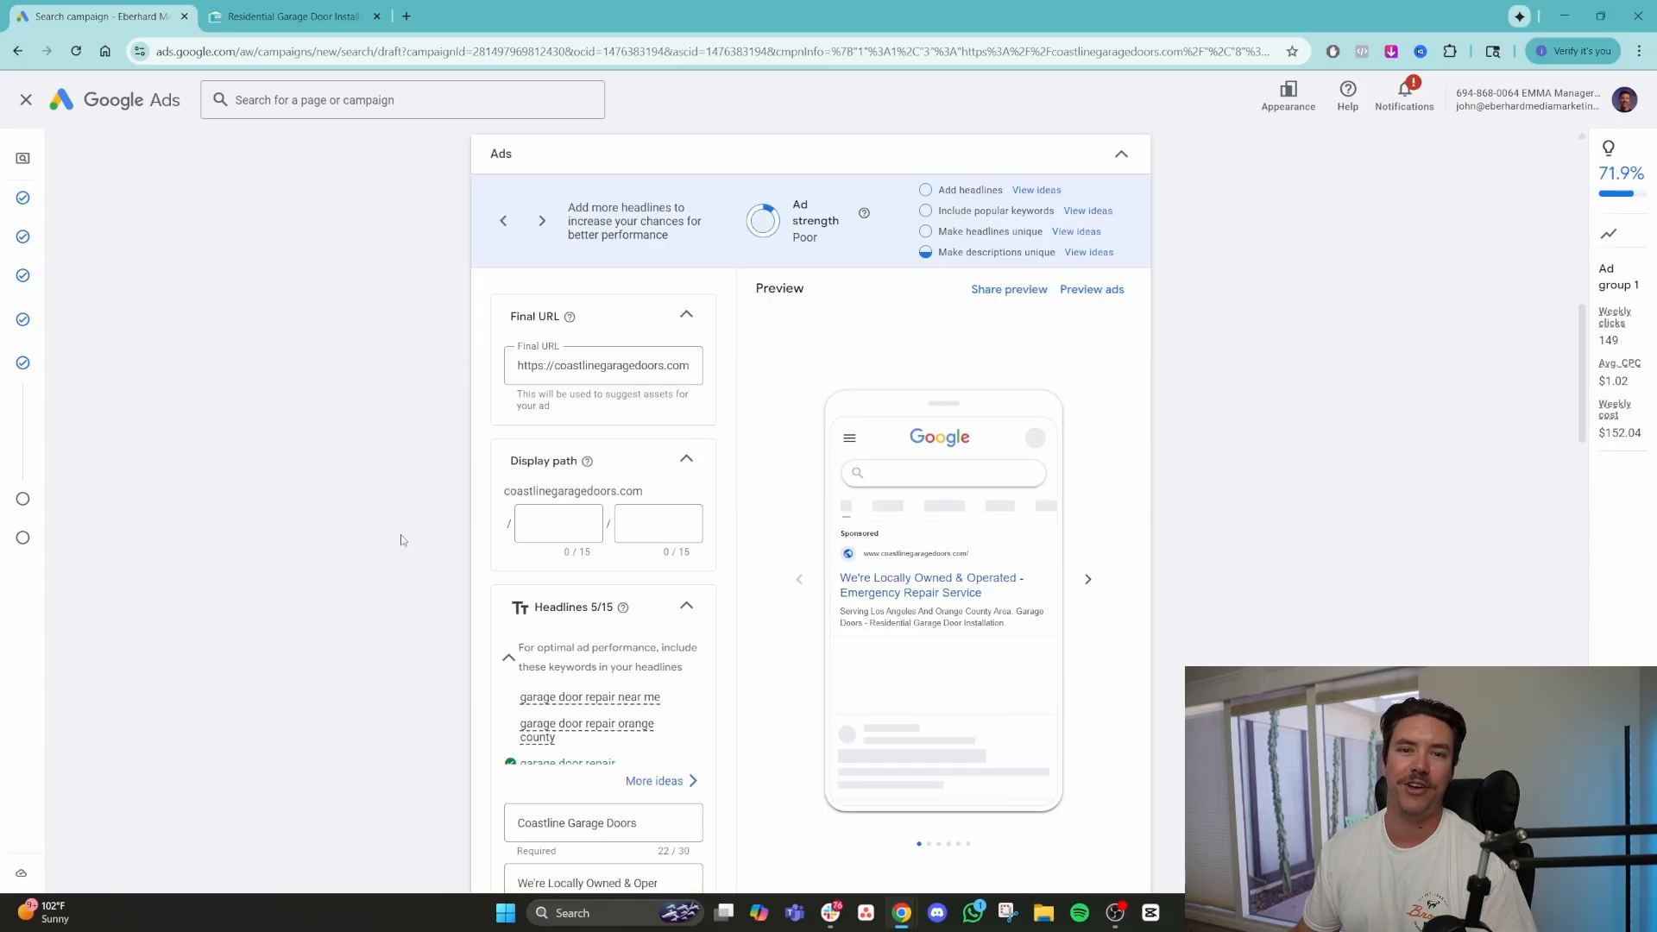
{"action": "left_click_drag", "start_coordinate": [552, 365], "coordinate": [703, 377]}
{"action": "left_click", "coordinate": [656, 365]}
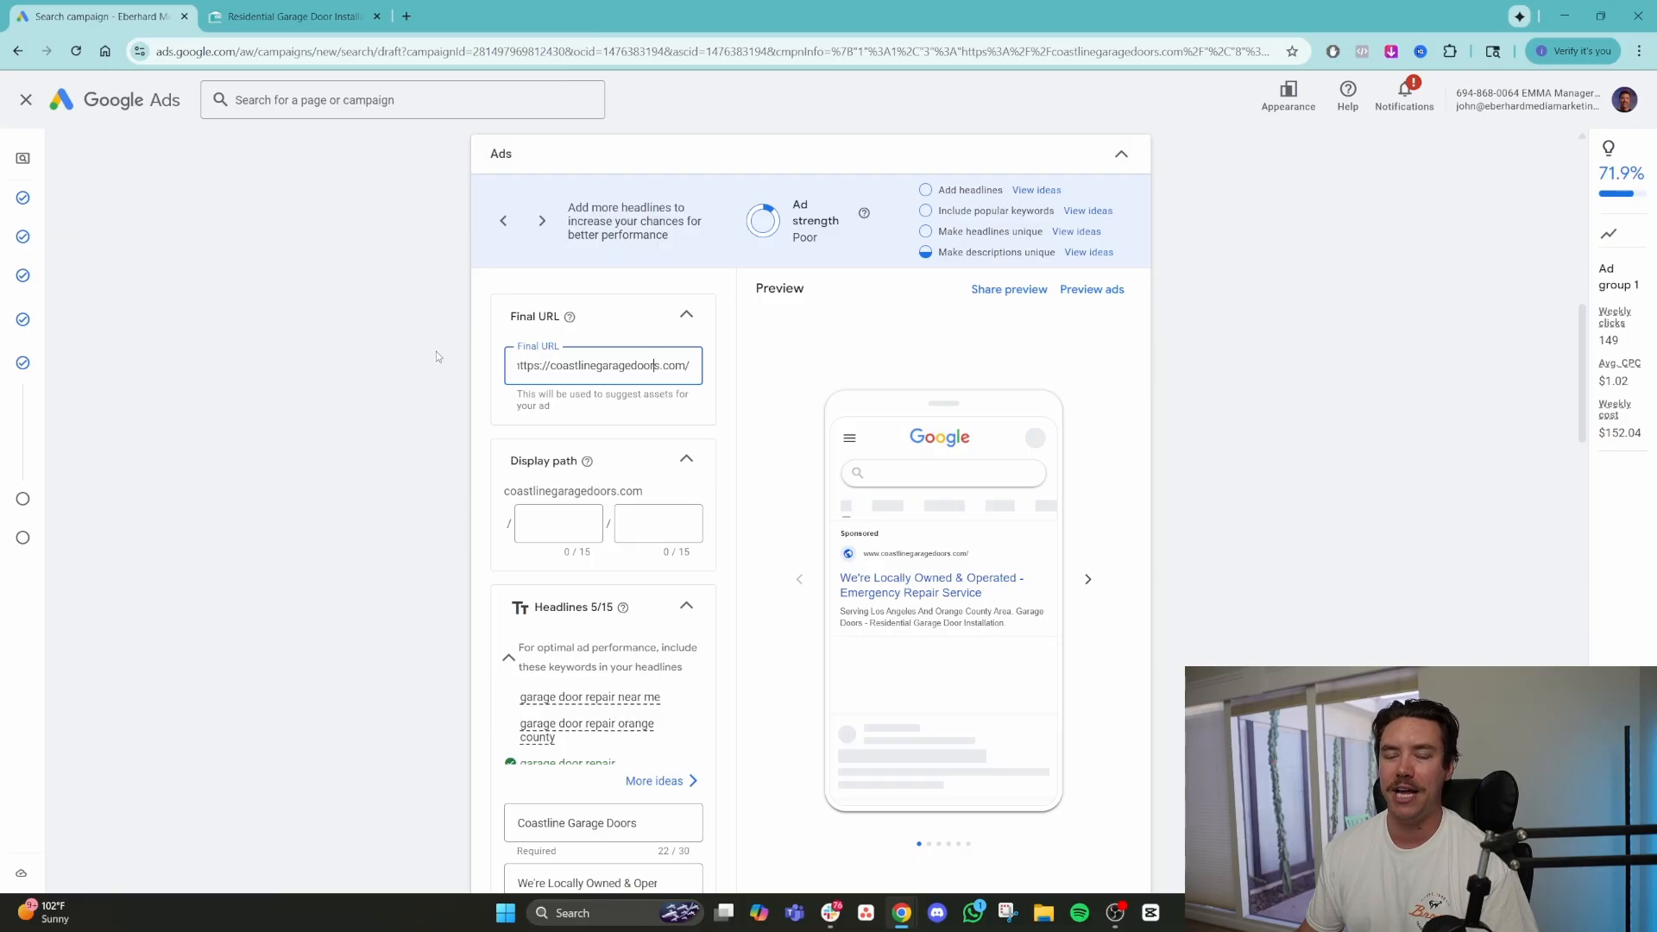
Switch to the Coastline Garage Doors website and examine its home page as the ad's landing page.
{"action": "left_click", "coordinate": [294, 16]}
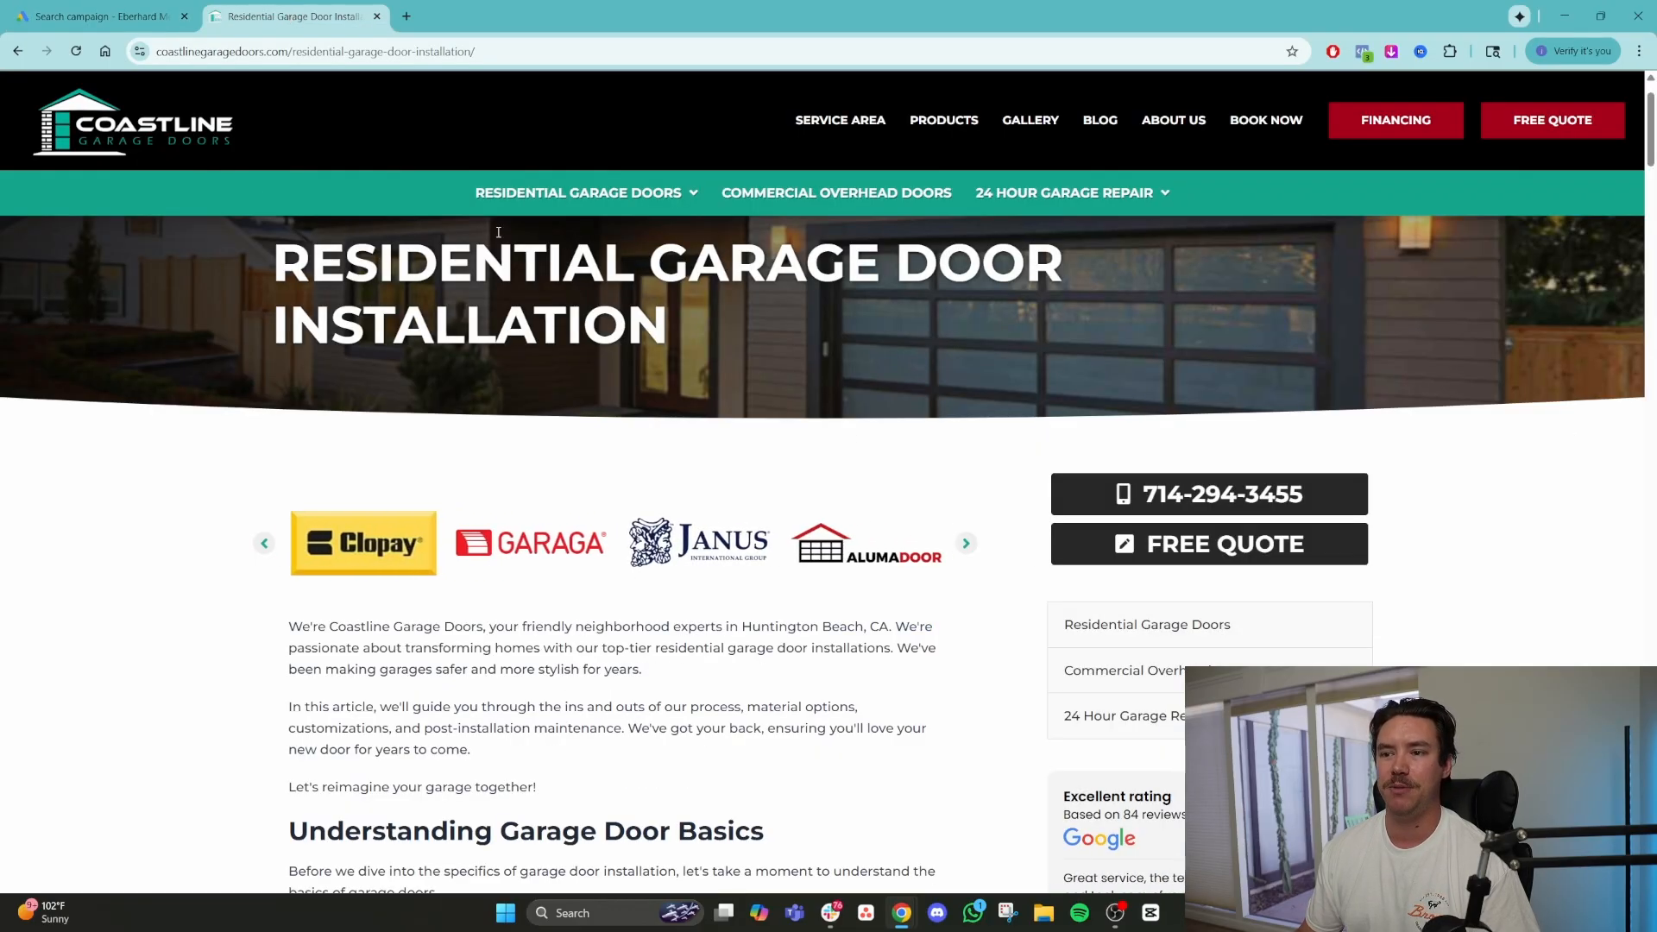
{"action": "left_click", "coordinate": [166, 148]}
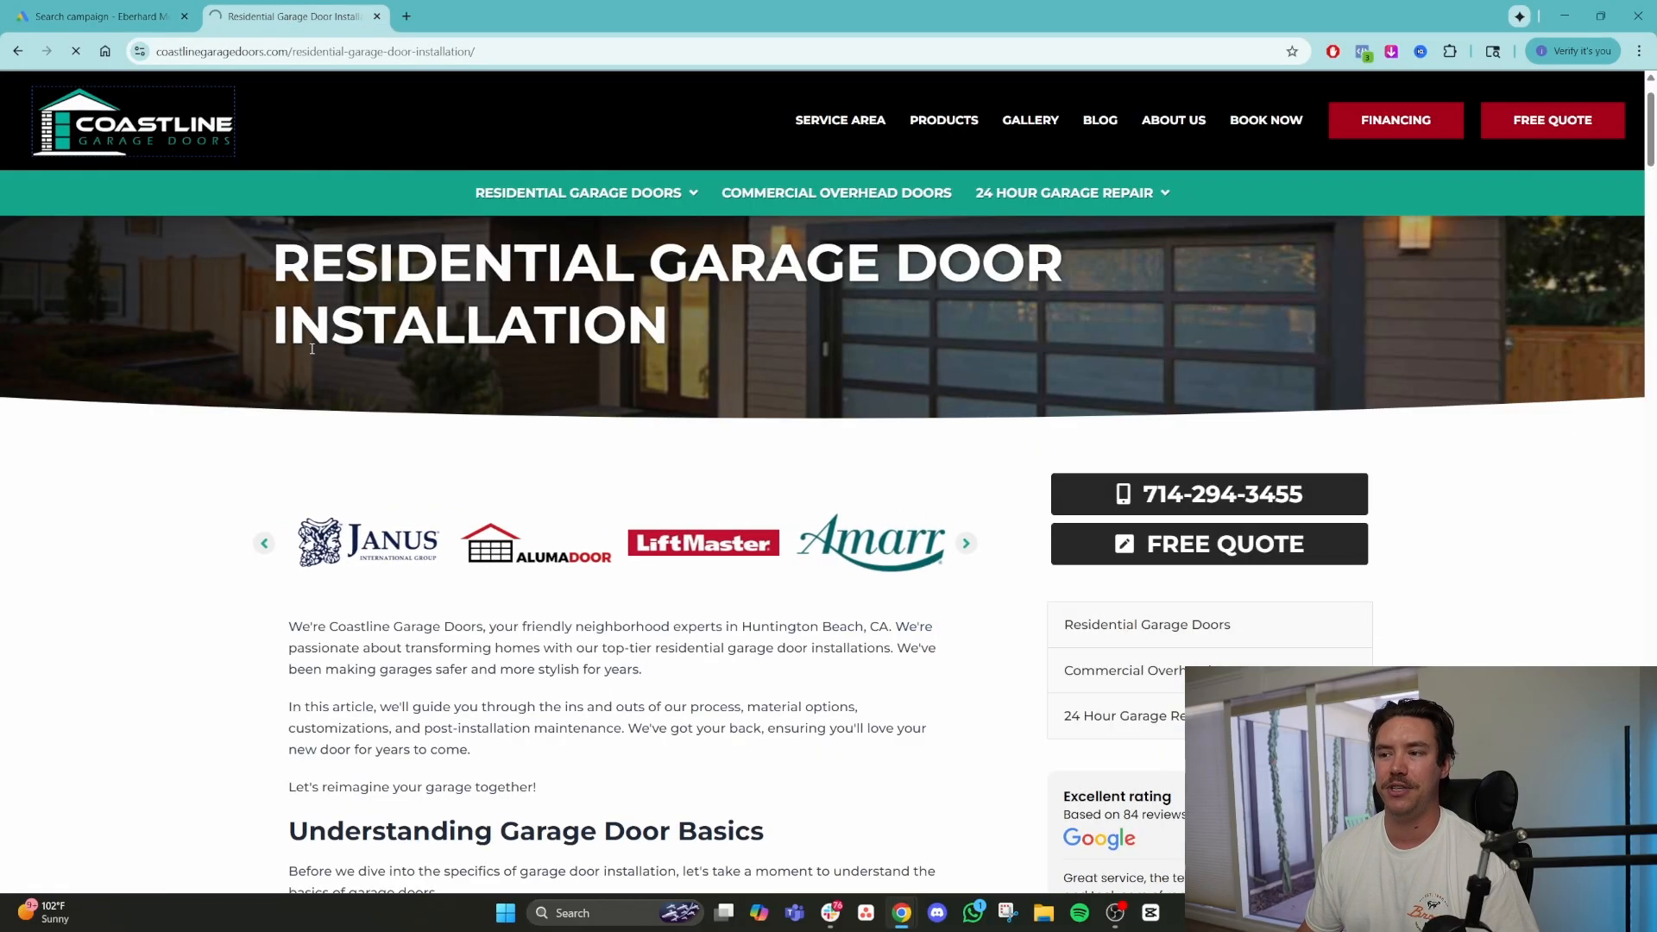
{"action": "scroll", "coordinate": [690, 474], "scroll_direction": "down", "scroll_amount": 5}
{"action": "scroll", "coordinate": [691, 474], "scroll_direction": "up", "scroll_amount": 10}
Return to the Google Ads draft and set the ad's display path to garagedoor/repair.
{"action": "key", "text": "ctrl+shift+Tab"}
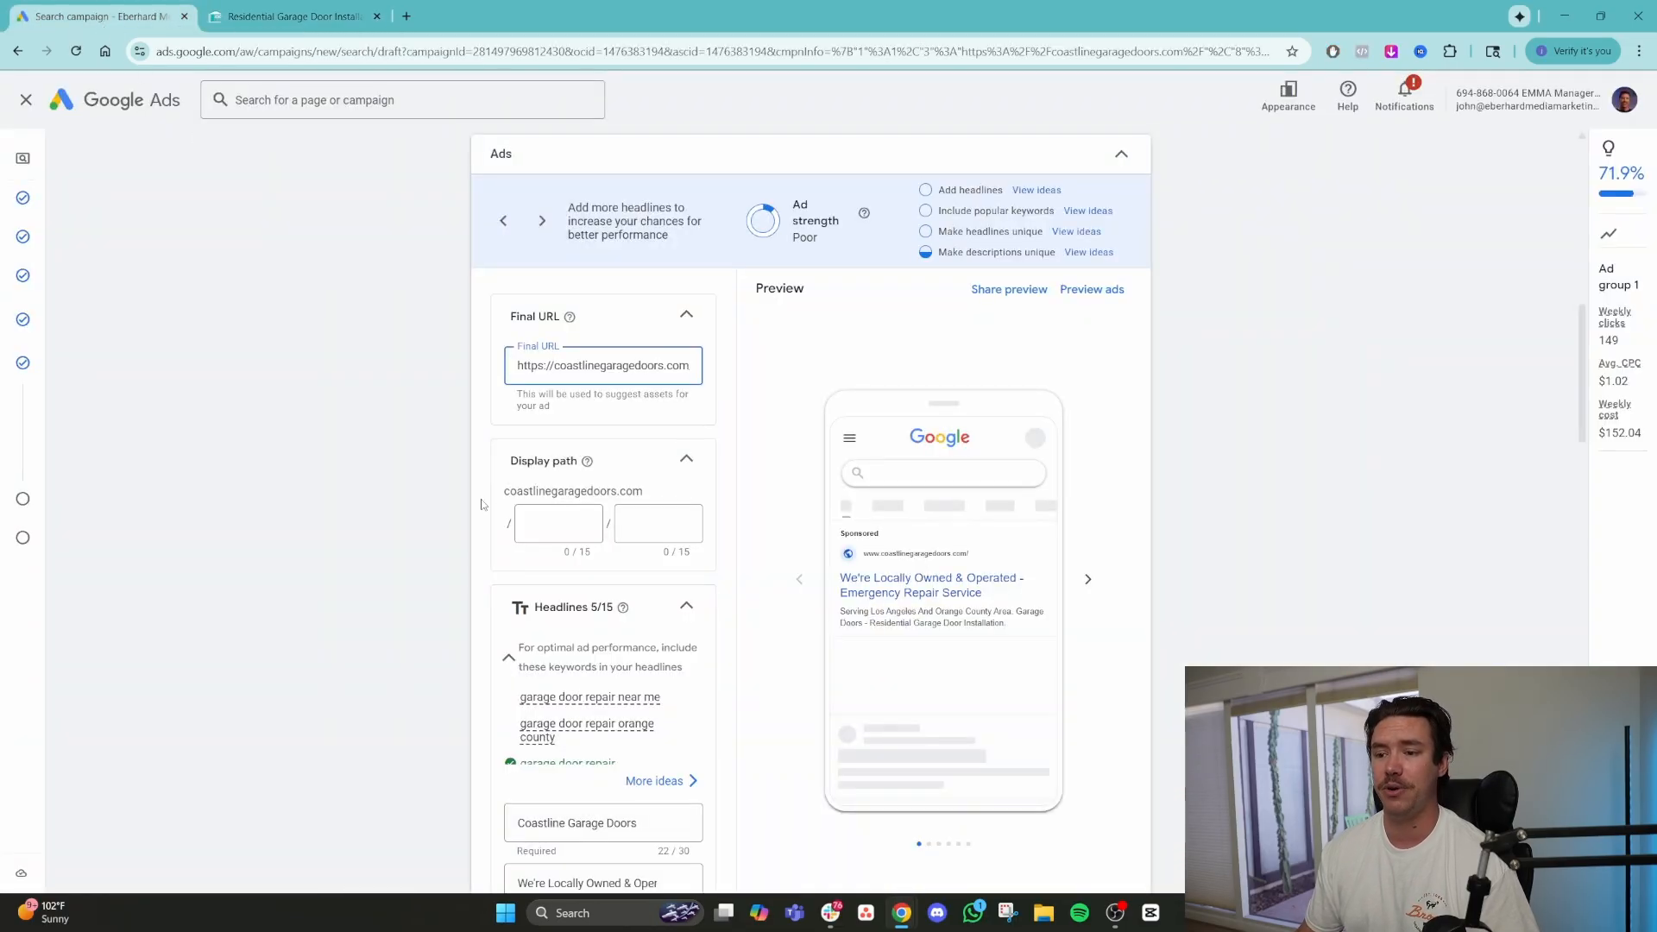
{"action": "scroll", "coordinate": [517, 483], "scroll_direction": "down", "scroll_amount": 1}
{"action": "left_click", "coordinate": [550, 446]}
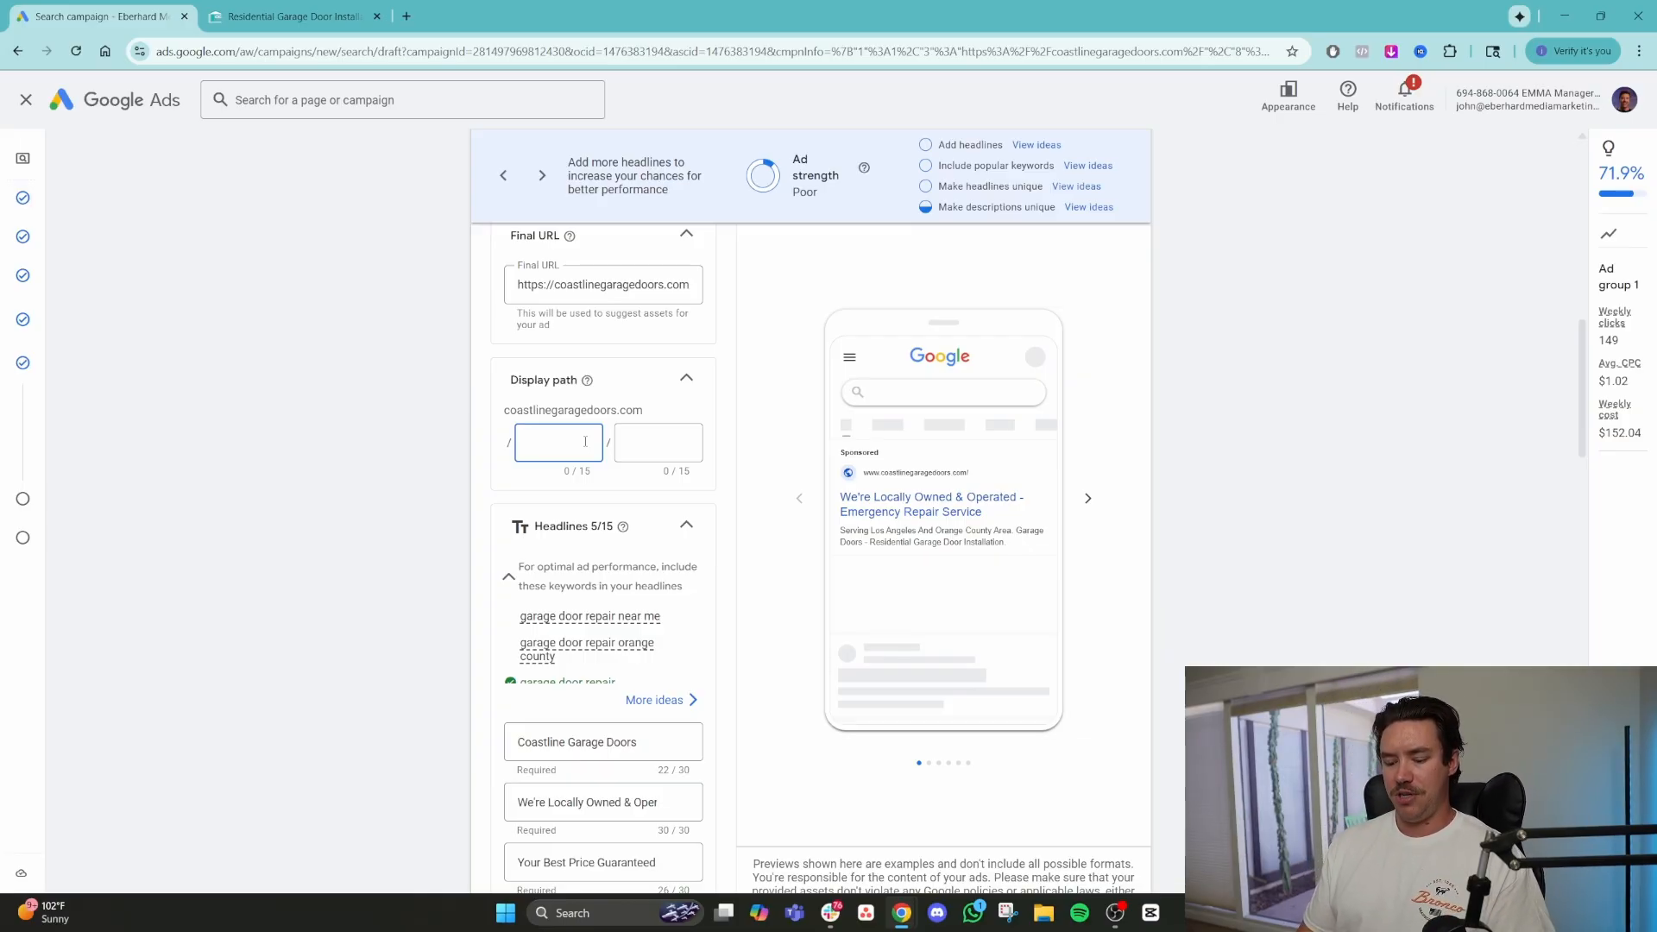
{"action": "type", "text": "garagedoor"}
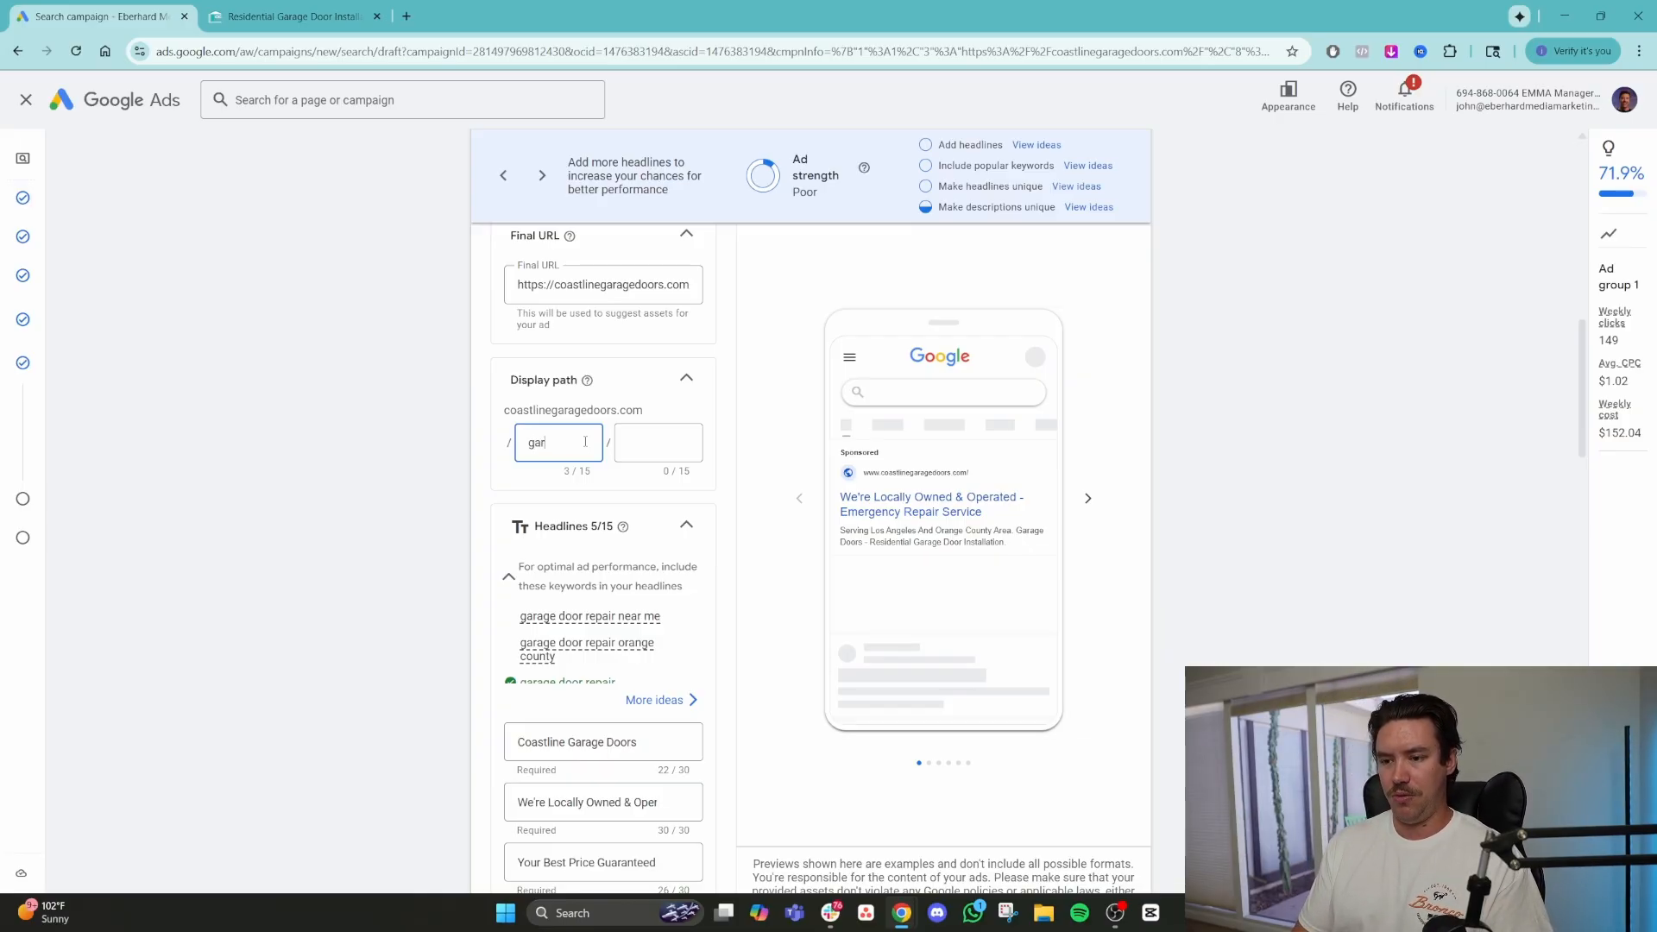
{"action": "left_click", "coordinate": [668, 462]}
{"action": "type", "text": "reapri"}
{"action": "key", "text": "BackSpace"}
{"action": "key", "text": "BackSpace"}
{"action": "key", "text": "BackSpace"}
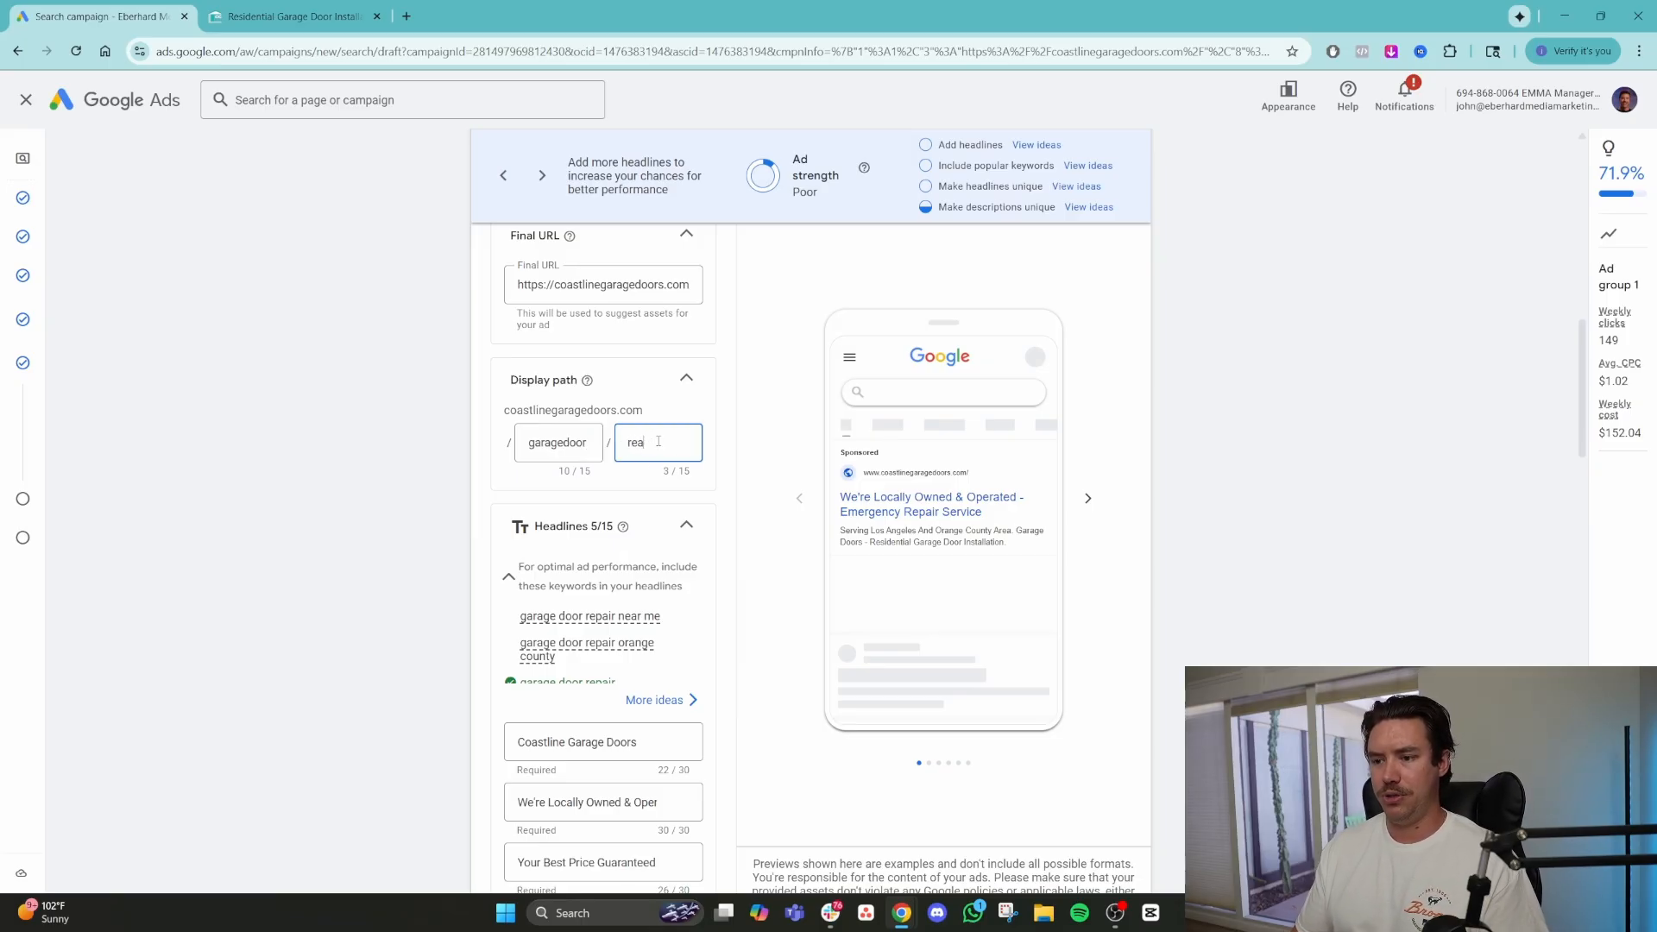
{"action": "type", "text": "pair"}
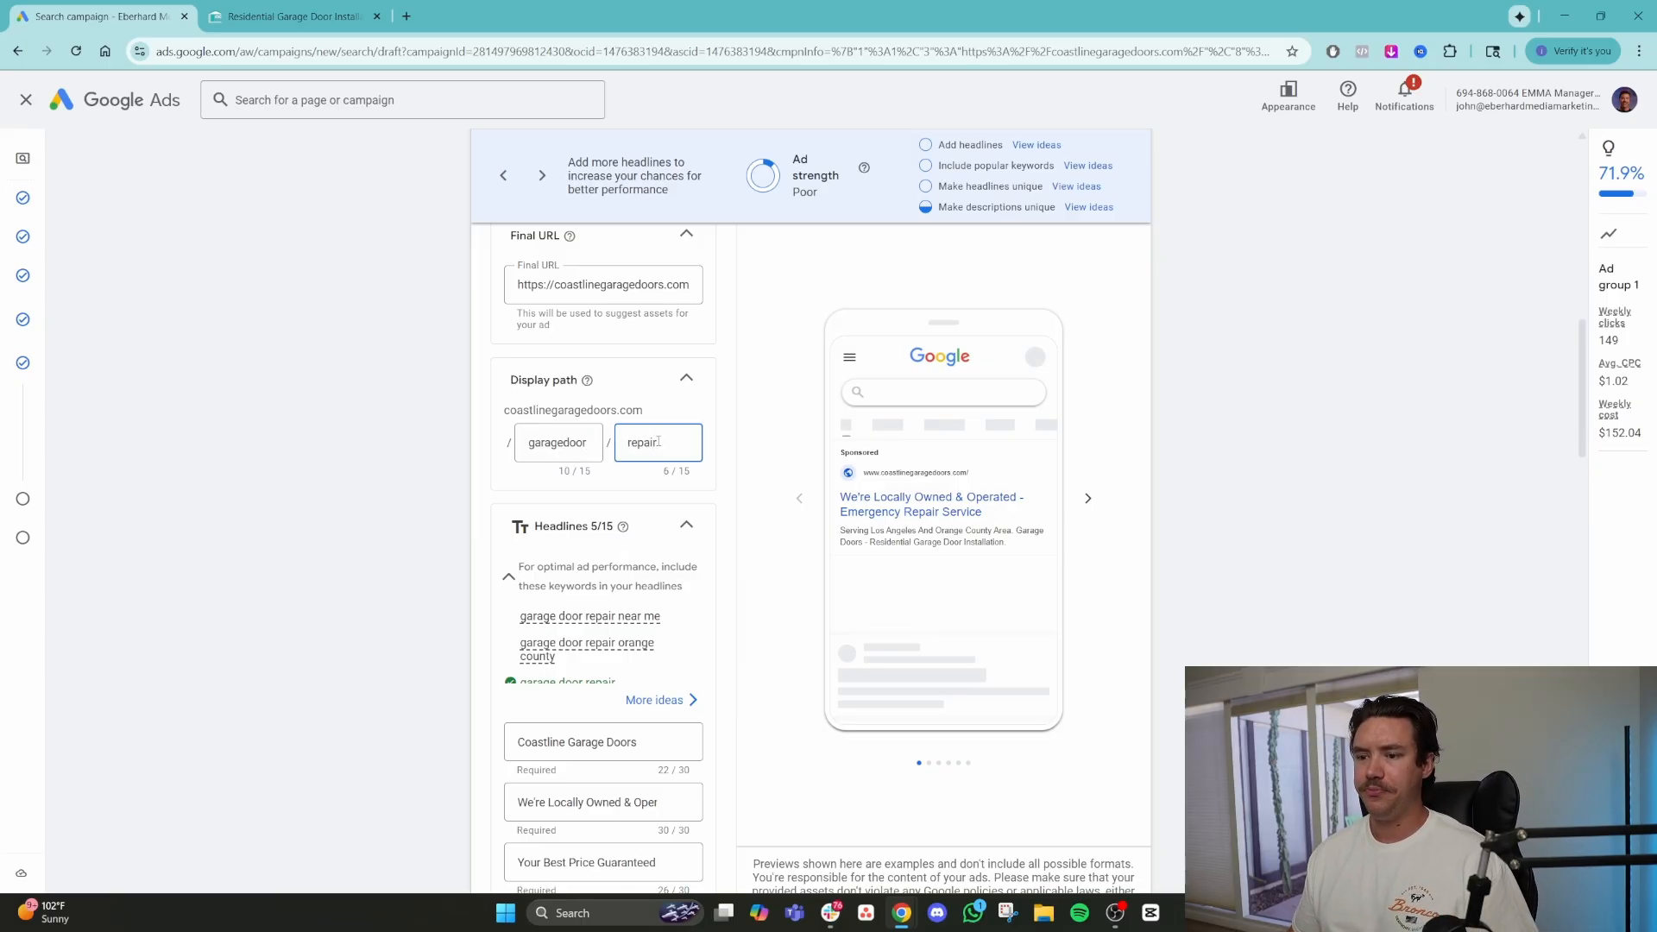
Review the ad's existing headlines against the suggested keywords and the ad preview.
{"action": "scroll", "coordinate": [464, 511], "scroll_direction": "down", "scroll_amount": 2}
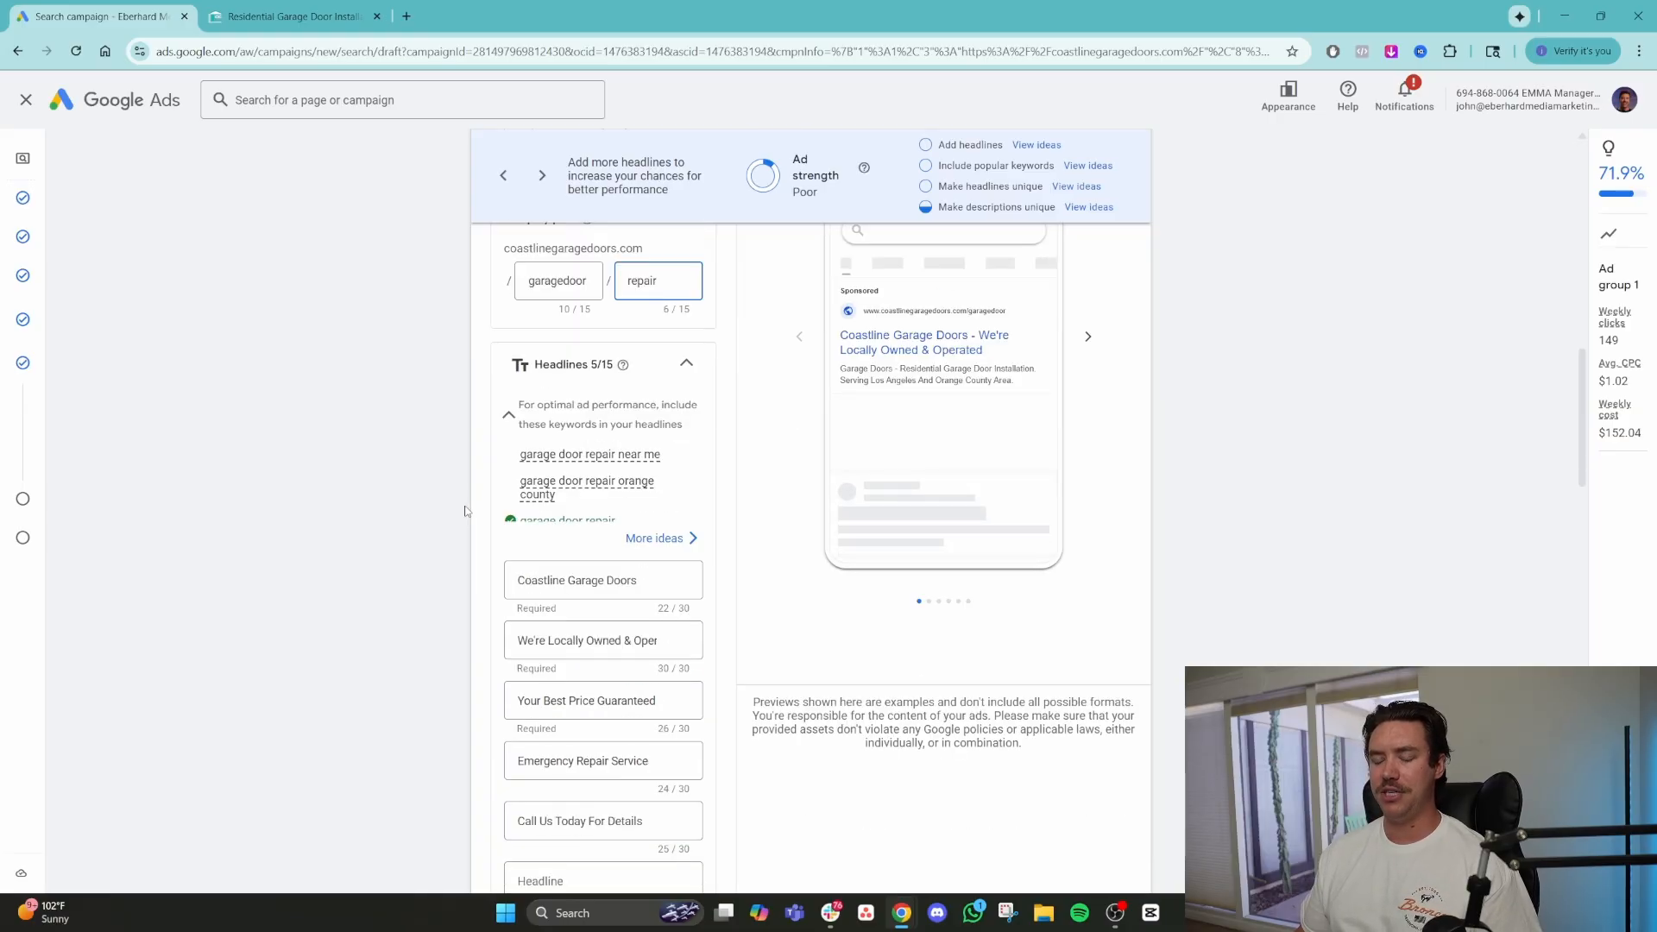
{"action": "scroll", "coordinate": [464, 511], "scroll_direction": "down", "scroll_amount": 1}
{"action": "left_click", "coordinate": [552, 499]}
{"action": "left_click", "coordinate": [571, 560]}
{"action": "left_click_drag", "start_coordinate": [569, 619], "coordinate": [580, 620]}
{"action": "scroll", "coordinate": [579, 621], "scroll_direction": "up", "scroll_amount": 2}
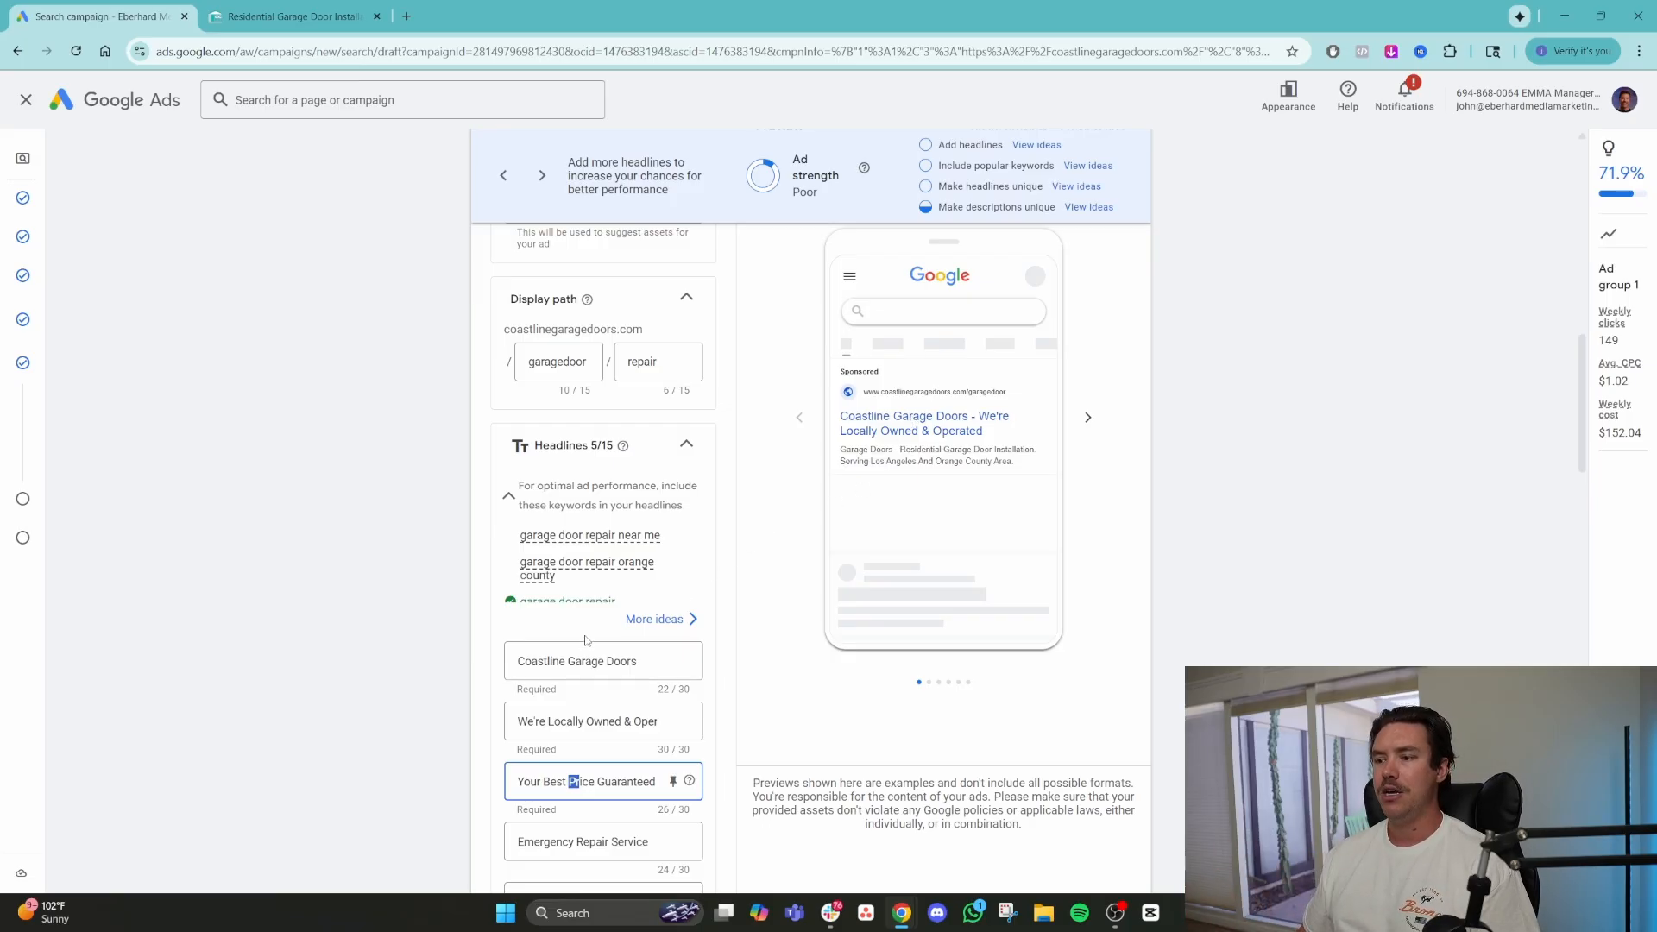
{"action": "scroll", "coordinate": [607, 632], "scroll_direction": "down", "scroll_amount": 2}
{"action": "left_click", "coordinate": [459, 678]}
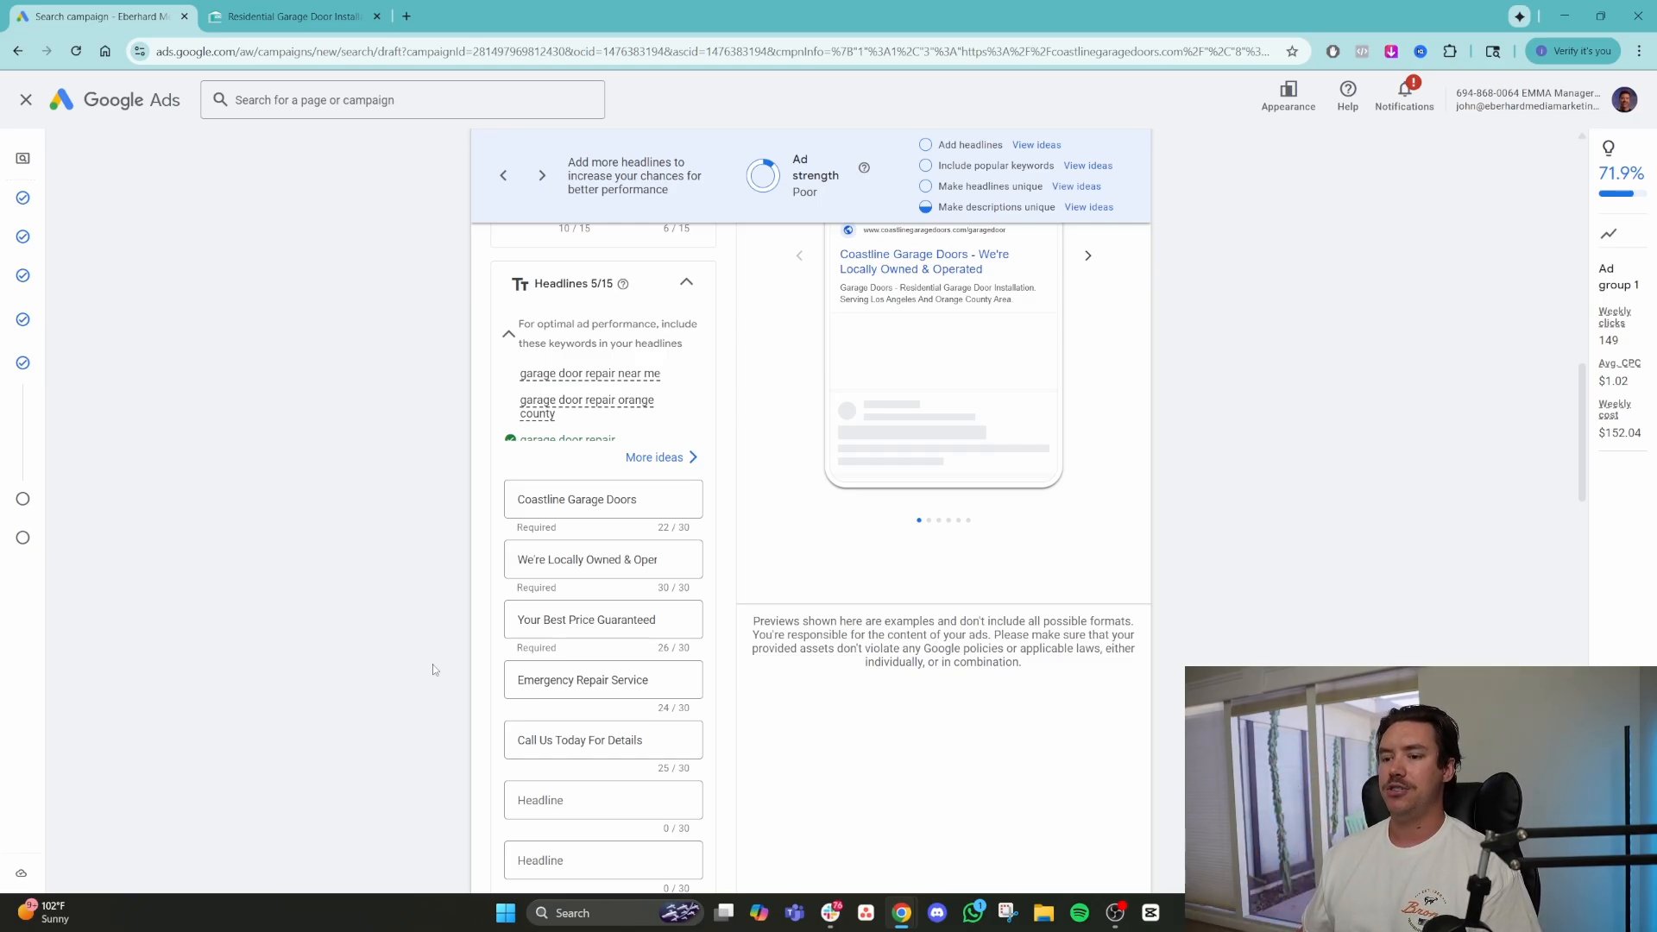
{"action": "scroll", "coordinate": [433, 670], "scroll_direction": "down", "scroll_amount": 2}
{"action": "scroll", "coordinate": [433, 670], "scroll_direction": "up", "scroll_amount": 3}
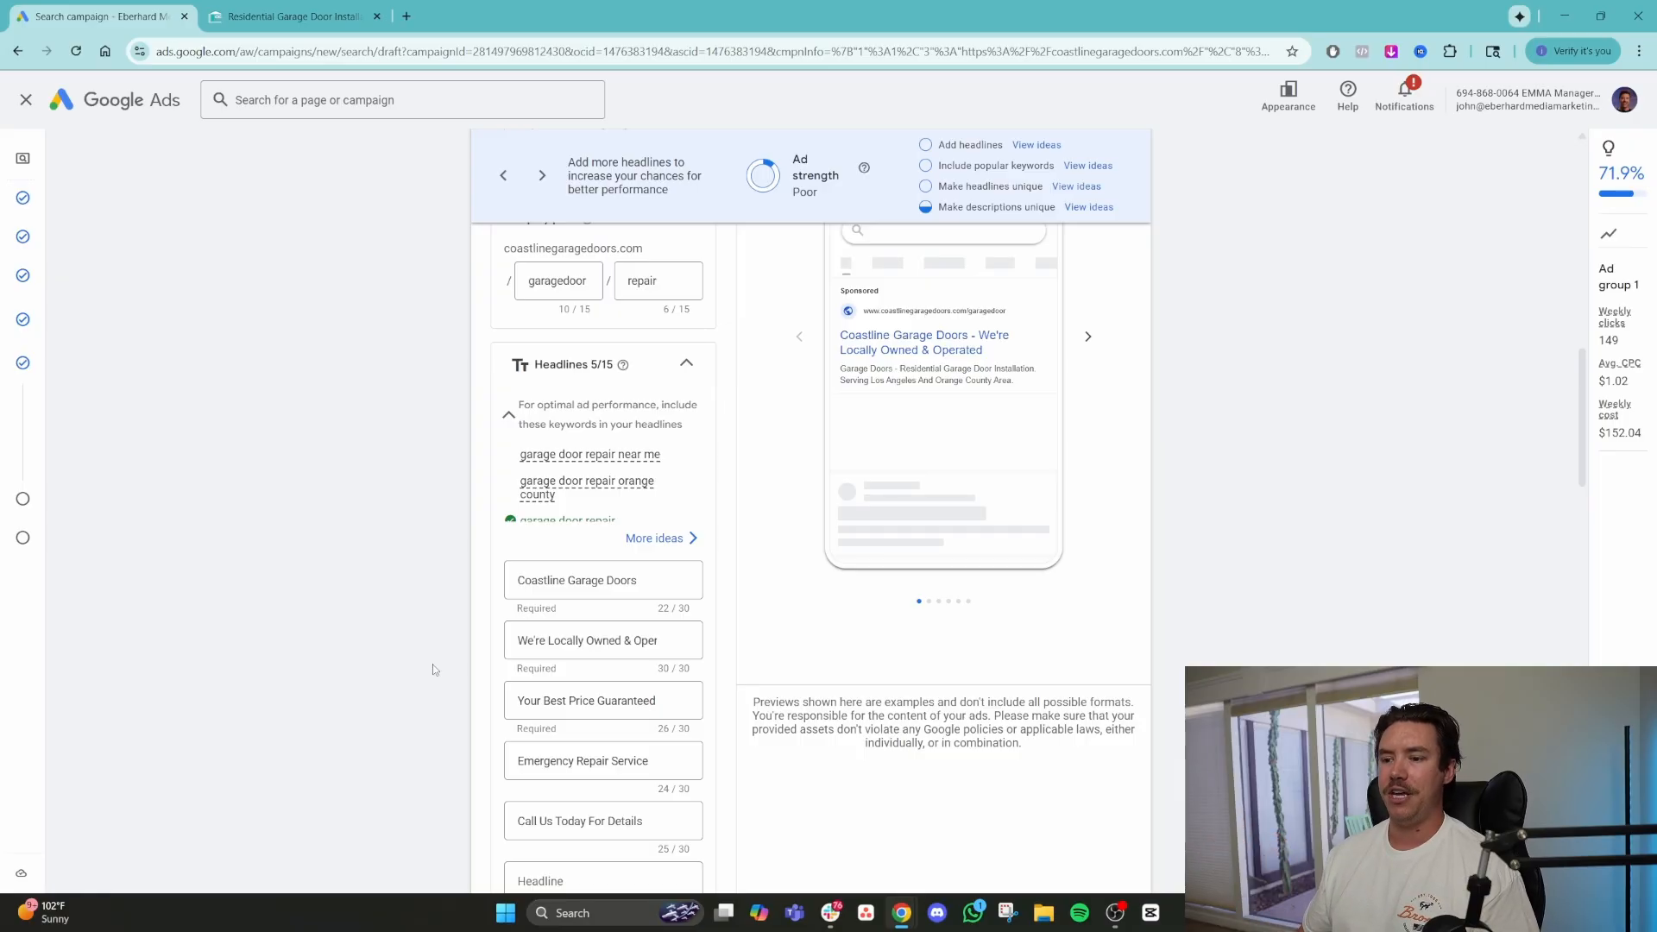
{"action": "scroll", "coordinate": [434, 670], "scroll_direction": "down", "scroll_amount": 1}
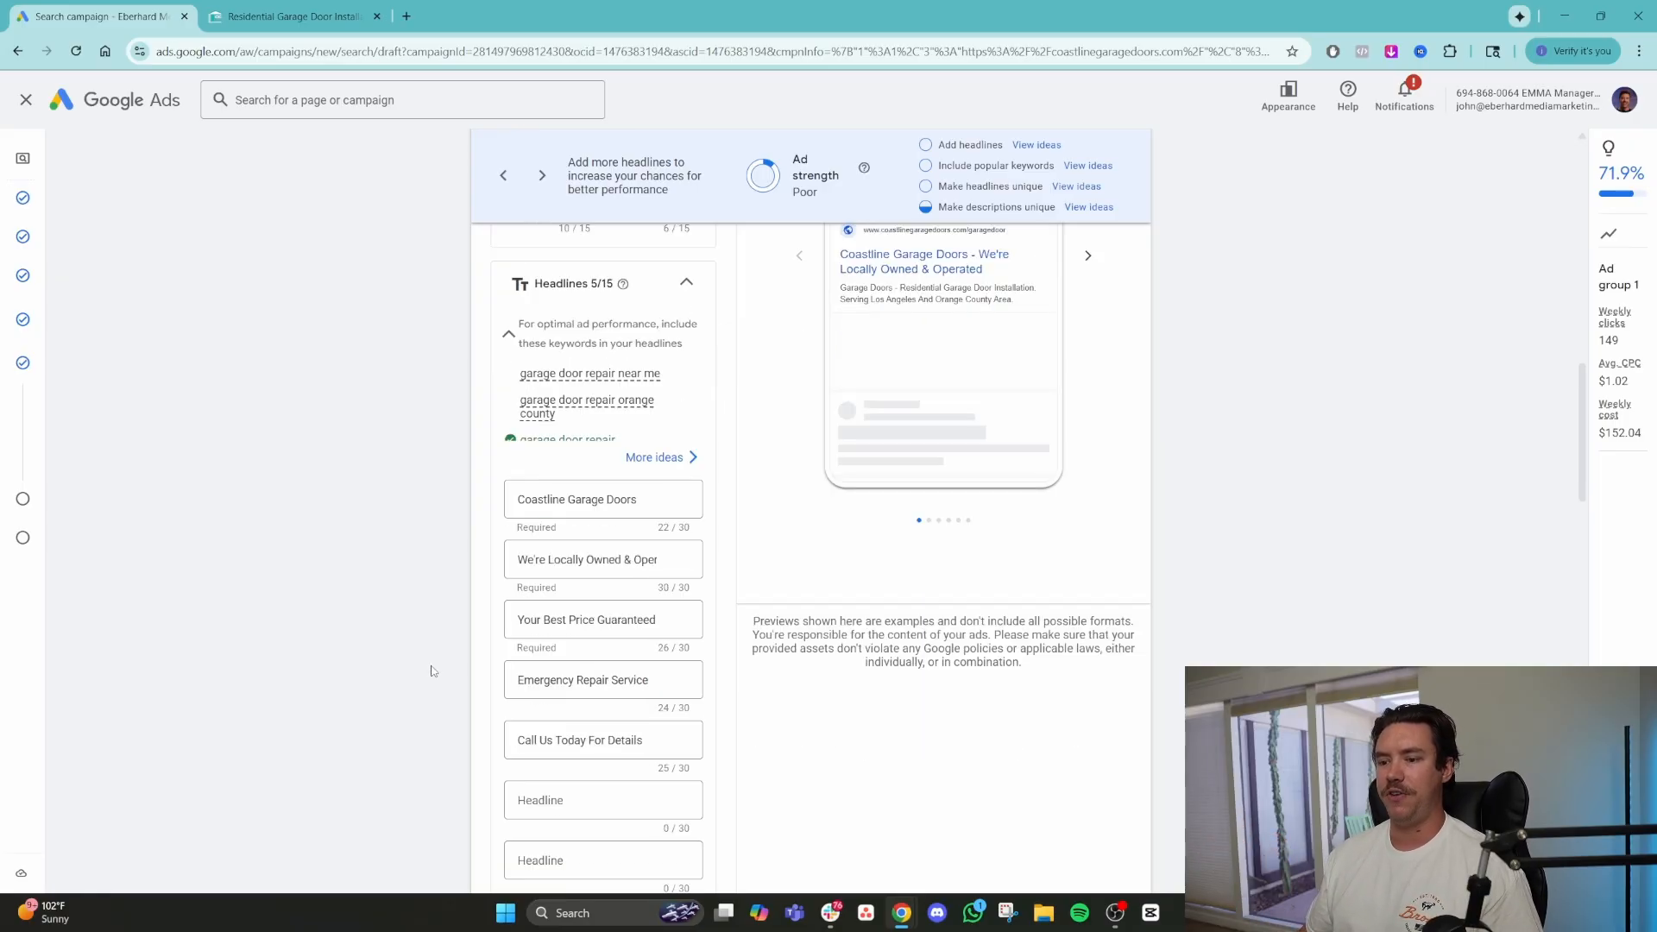
{"action": "scroll", "coordinate": [580, 587], "scroll_direction": "up", "scroll_amount": 7}
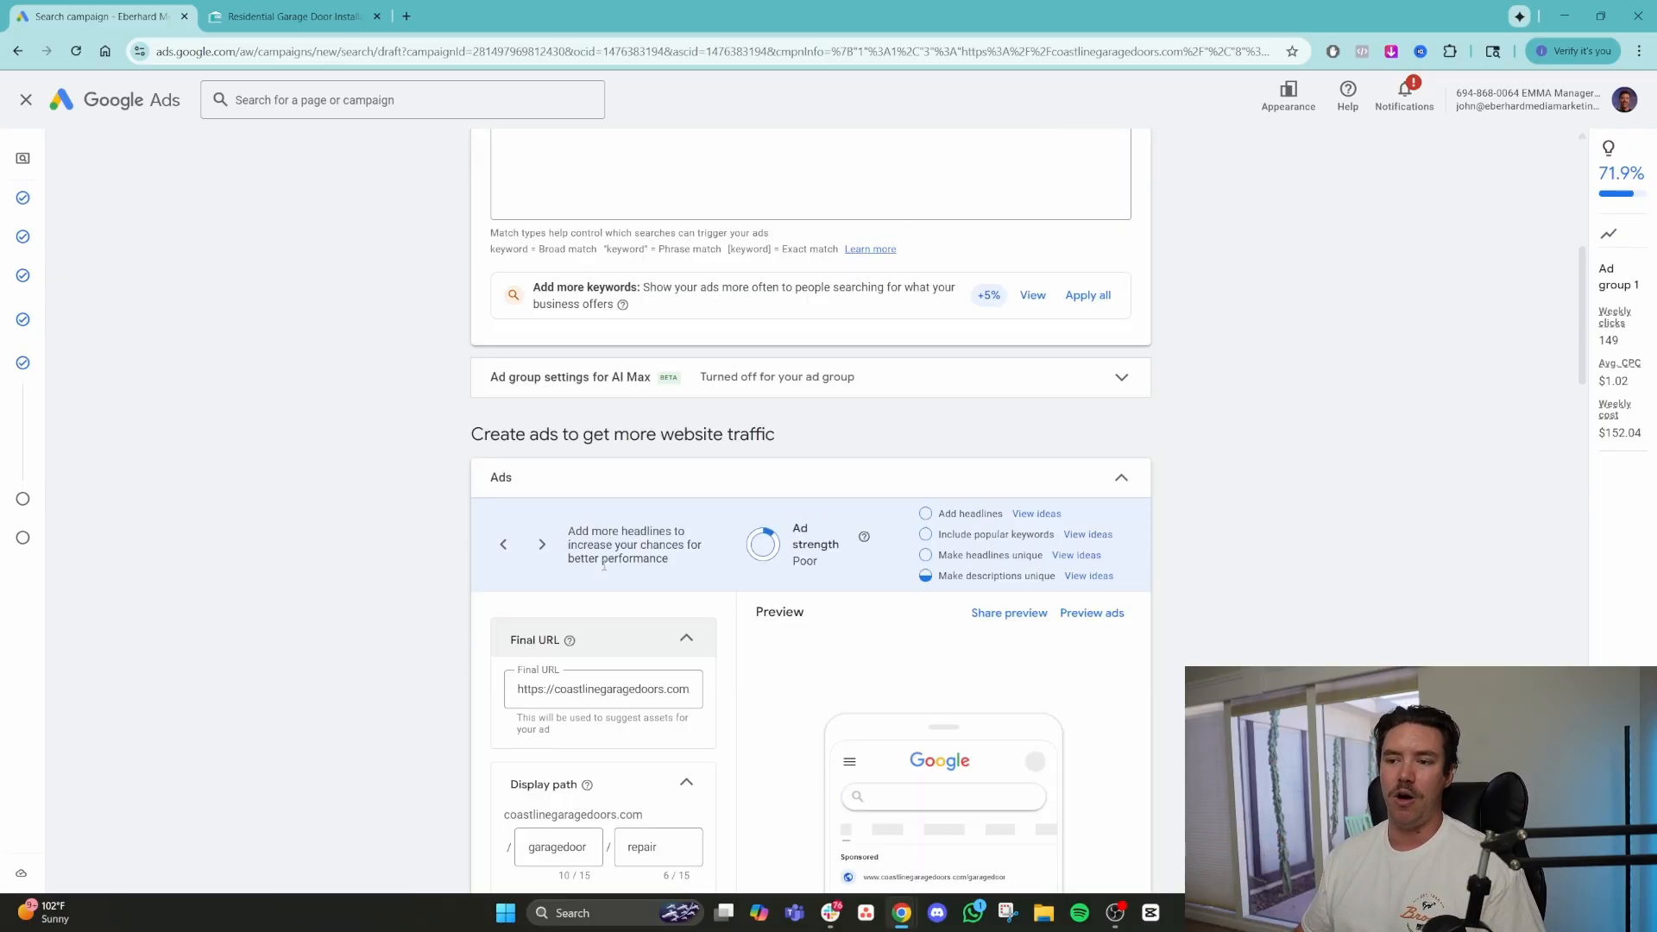
Clear the "Coastline Garage Doors" headline from the ad.
{"action": "scroll", "coordinate": [645, 645], "scroll_direction": "down", "scroll_amount": 3}
{"action": "scroll", "coordinate": [645, 646], "scroll_direction": "down", "scroll_amount": 5}
{"action": "left_click", "coordinate": [596, 516]}
{"action": "double_click", "coordinate": [594, 500]}
{"action": "triple_click", "coordinate": [593, 500]}
{"action": "key", "text": "BackSpace"}
Shorten the price guarantee headline to "Best Price Guaranteed".
{"action": "left_click_drag", "start_coordinate": [580, 559], "coordinate": [658, 563]}
{"action": "left_click", "coordinate": [623, 565]}
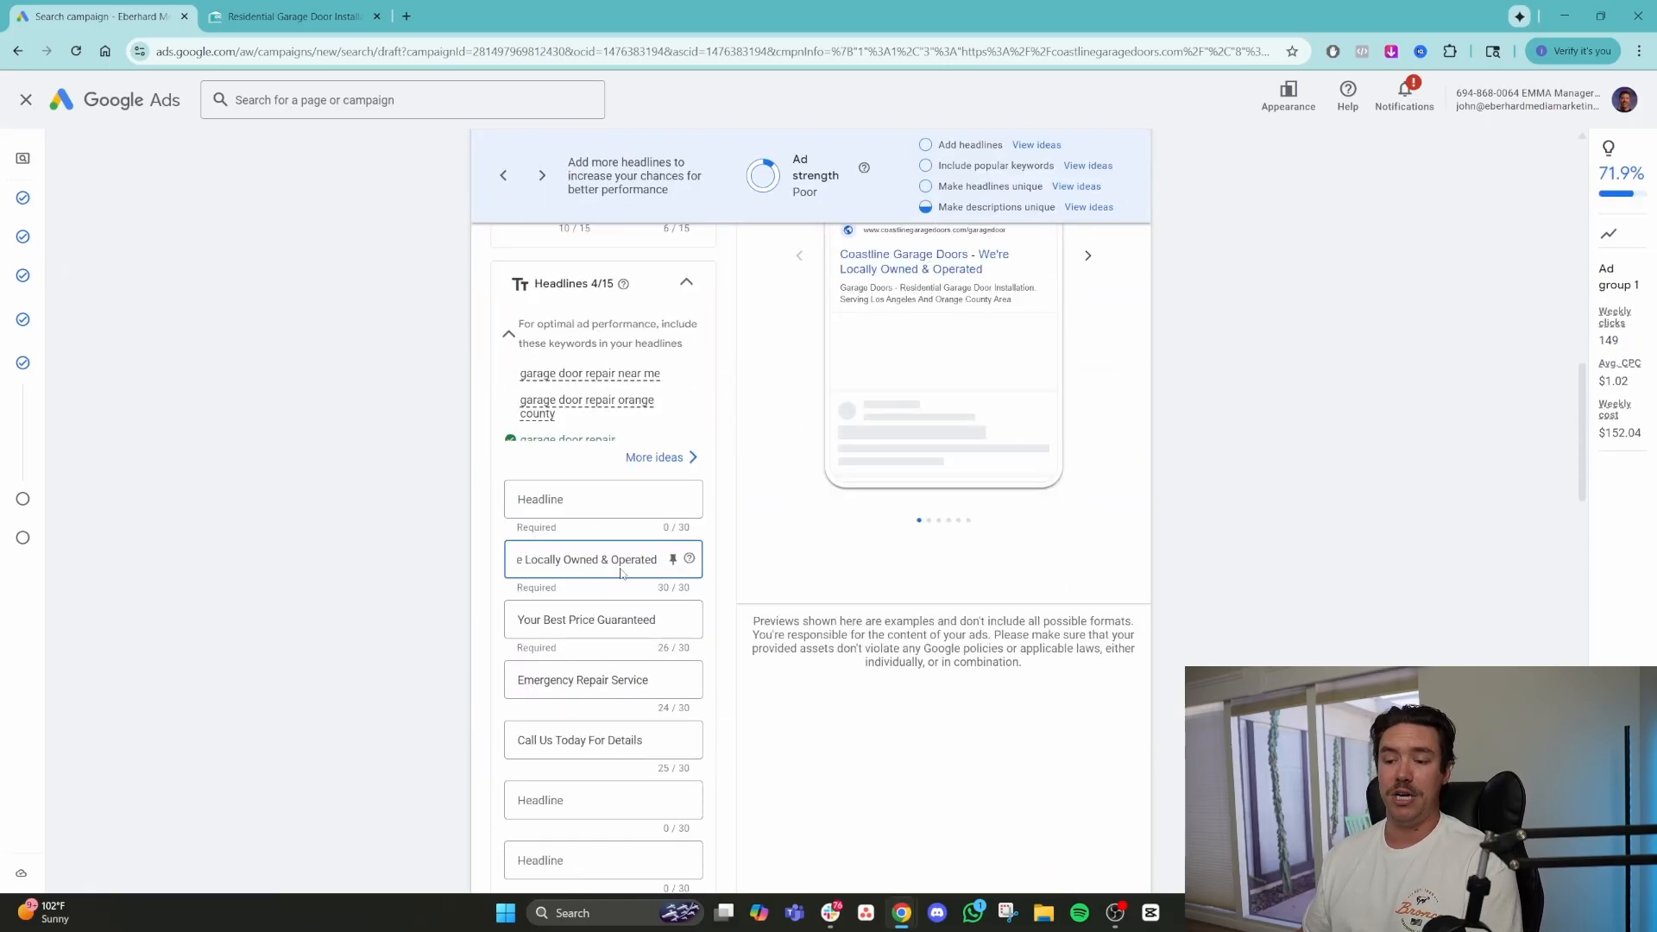
{"action": "double_click", "coordinate": [601, 620]}
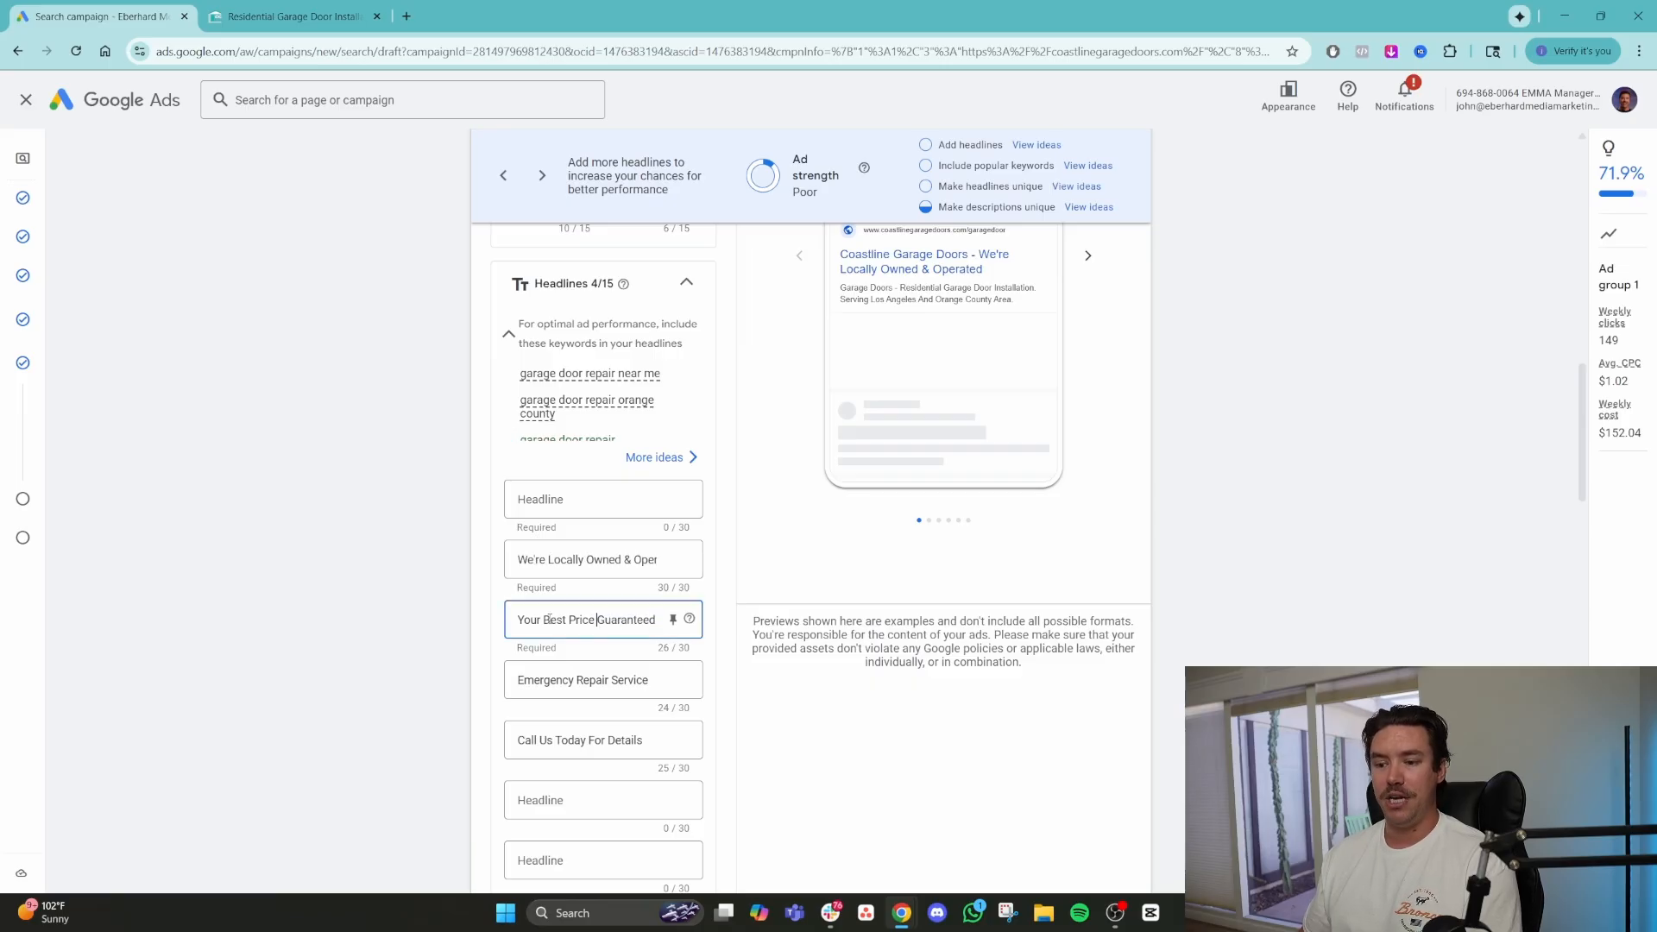
{"action": "left_click_drag", "start_coordinate": [543, 619], "coordinate": [492, 626]}
{"action": "key", "text": "BackSpace"}
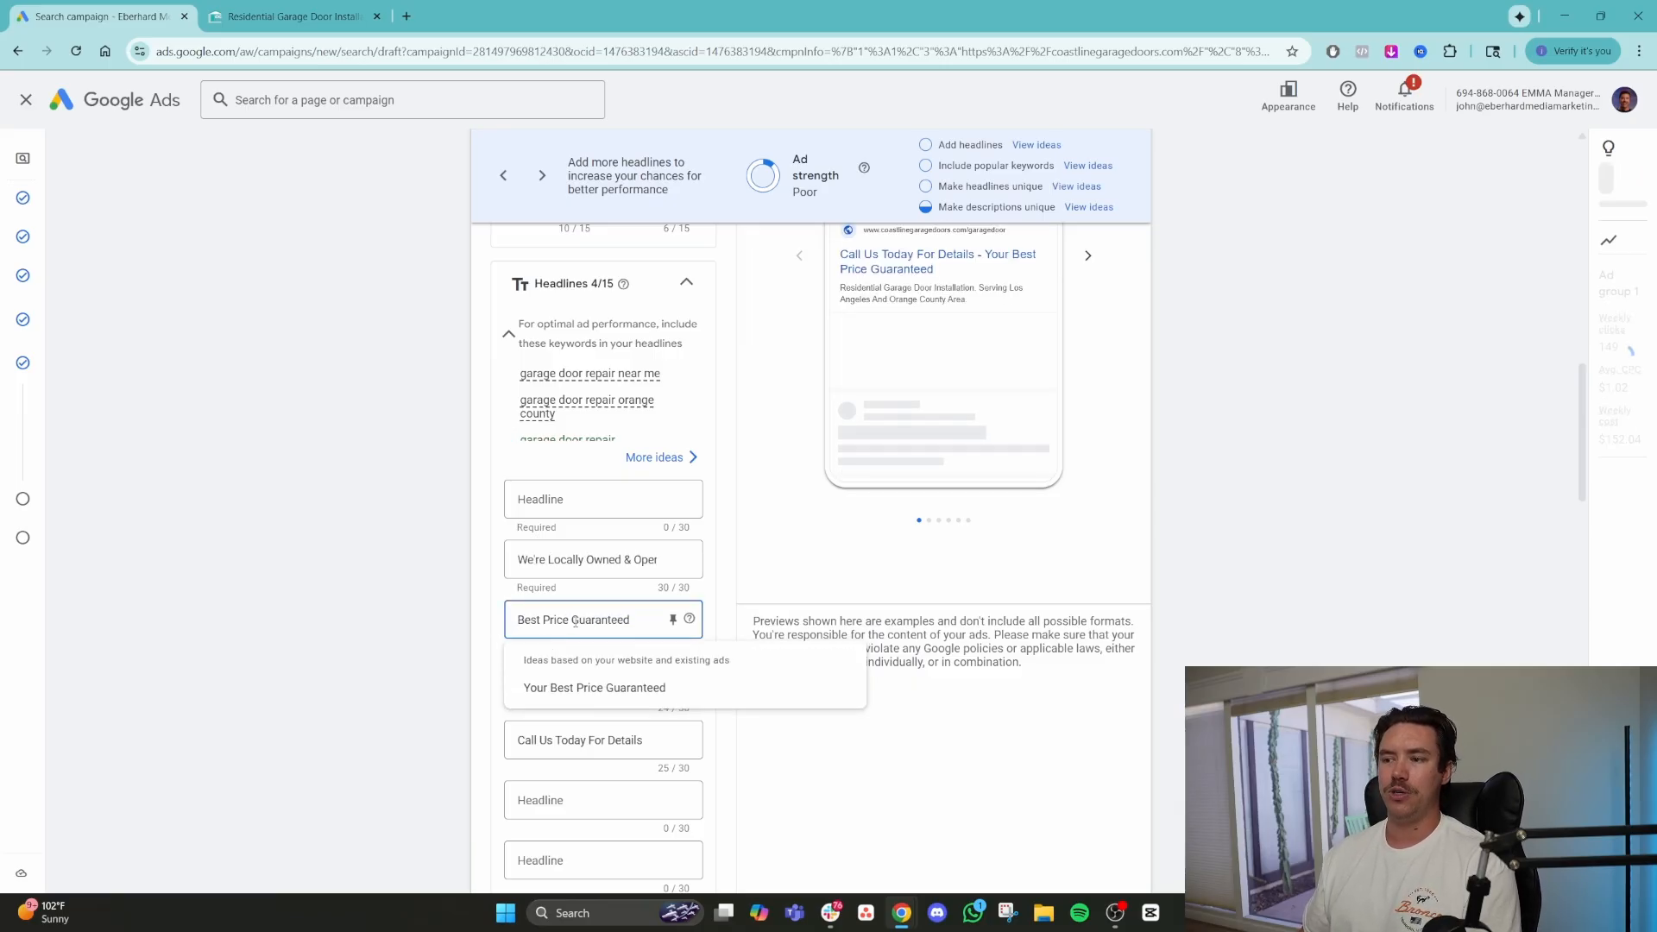
{"action": "left_click", "coordinate": [333, 635]}
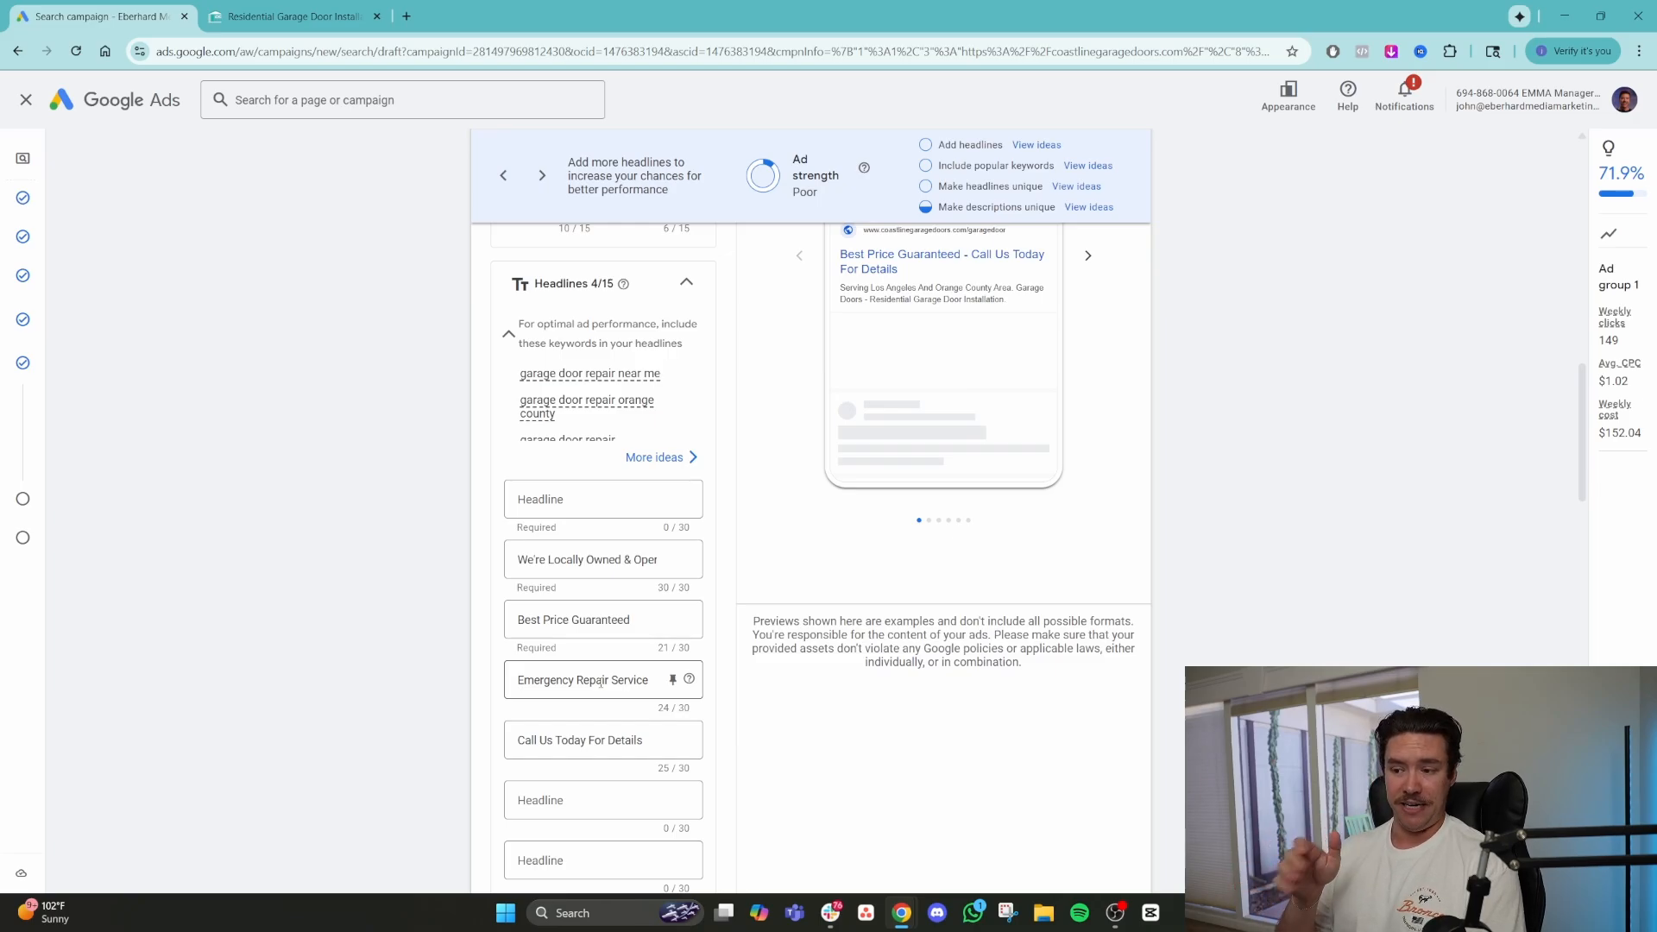
Change the "Emergency Repair Service" headline to "Garage Door Repair Service".
{"action": "left_click_drag", "start_coordinate": [577, 681], "coordinate": [452, 693]}
{"action": "type", "text": "gar"}
{"action": "key", "text": "BackSpace"}
{"action": "key", "text": "BackSpace"}
{"action": "key", "text": "BackSpace"}
{"action": "type", "text": "Garage Door"}
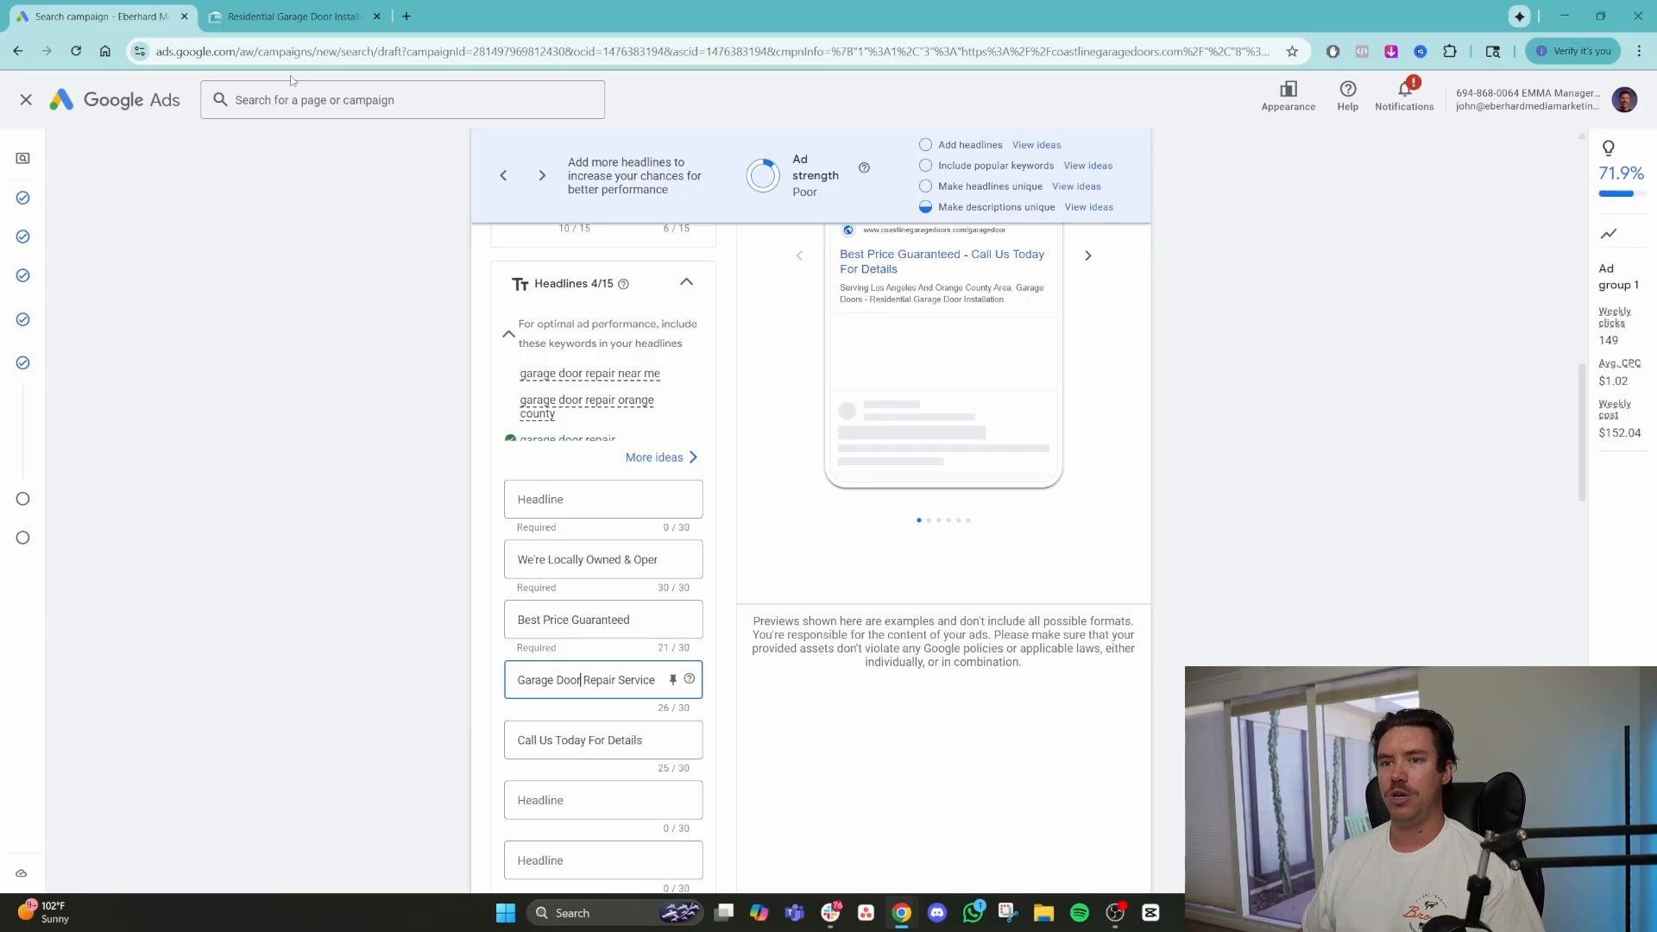
Try the slogan "Where quality Meets Affordability" from the Coastline Garage Doors website as a new headline below "Call Us Today For Details".
{"action": "left_click", "coordinate": [285, 19]}
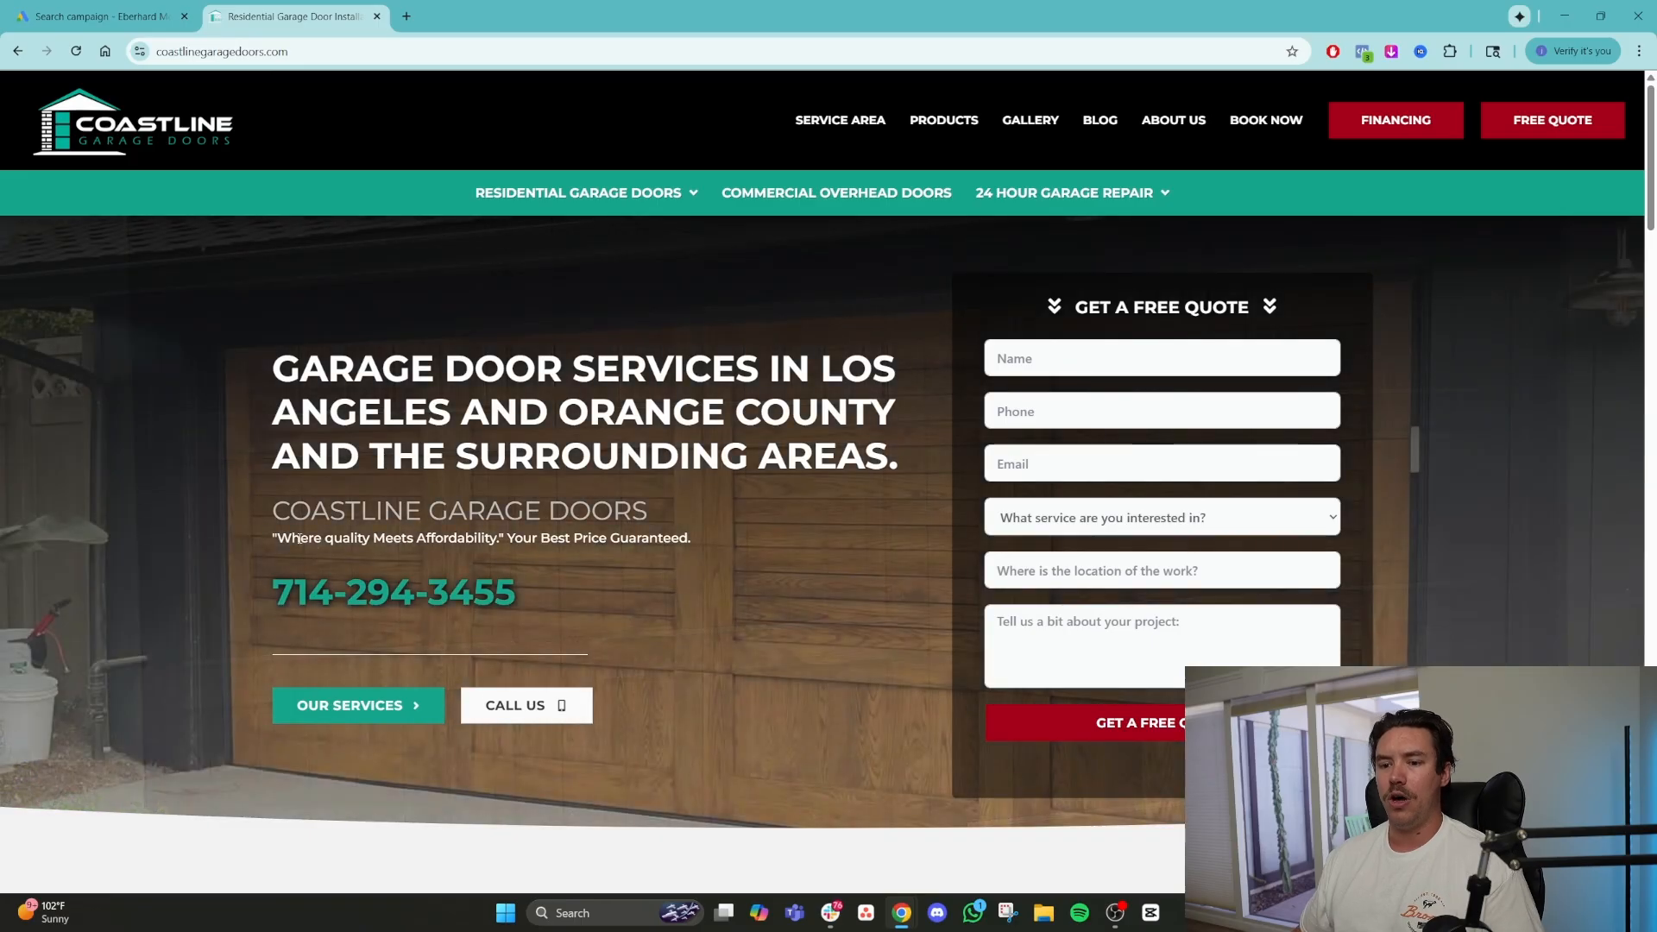
{"action": "left_click_drag", "start_coordinate": [277, 539], "coordinate": [488, 538]}
{"action": "key", "text": "ctrl+shift+Tab"}
{"action": "scroll", "coordinate": [578, 624], "scroll_direction": "down", "scroll_amount": 1}
{"action": "triple_click", "coordinate": [632, 539]}
{"action": "key", "text": "ctrl+Tab"}
{"action": "left_click_drag", "start_coordinate": [514, 542], "coordinate": [688, 540]}
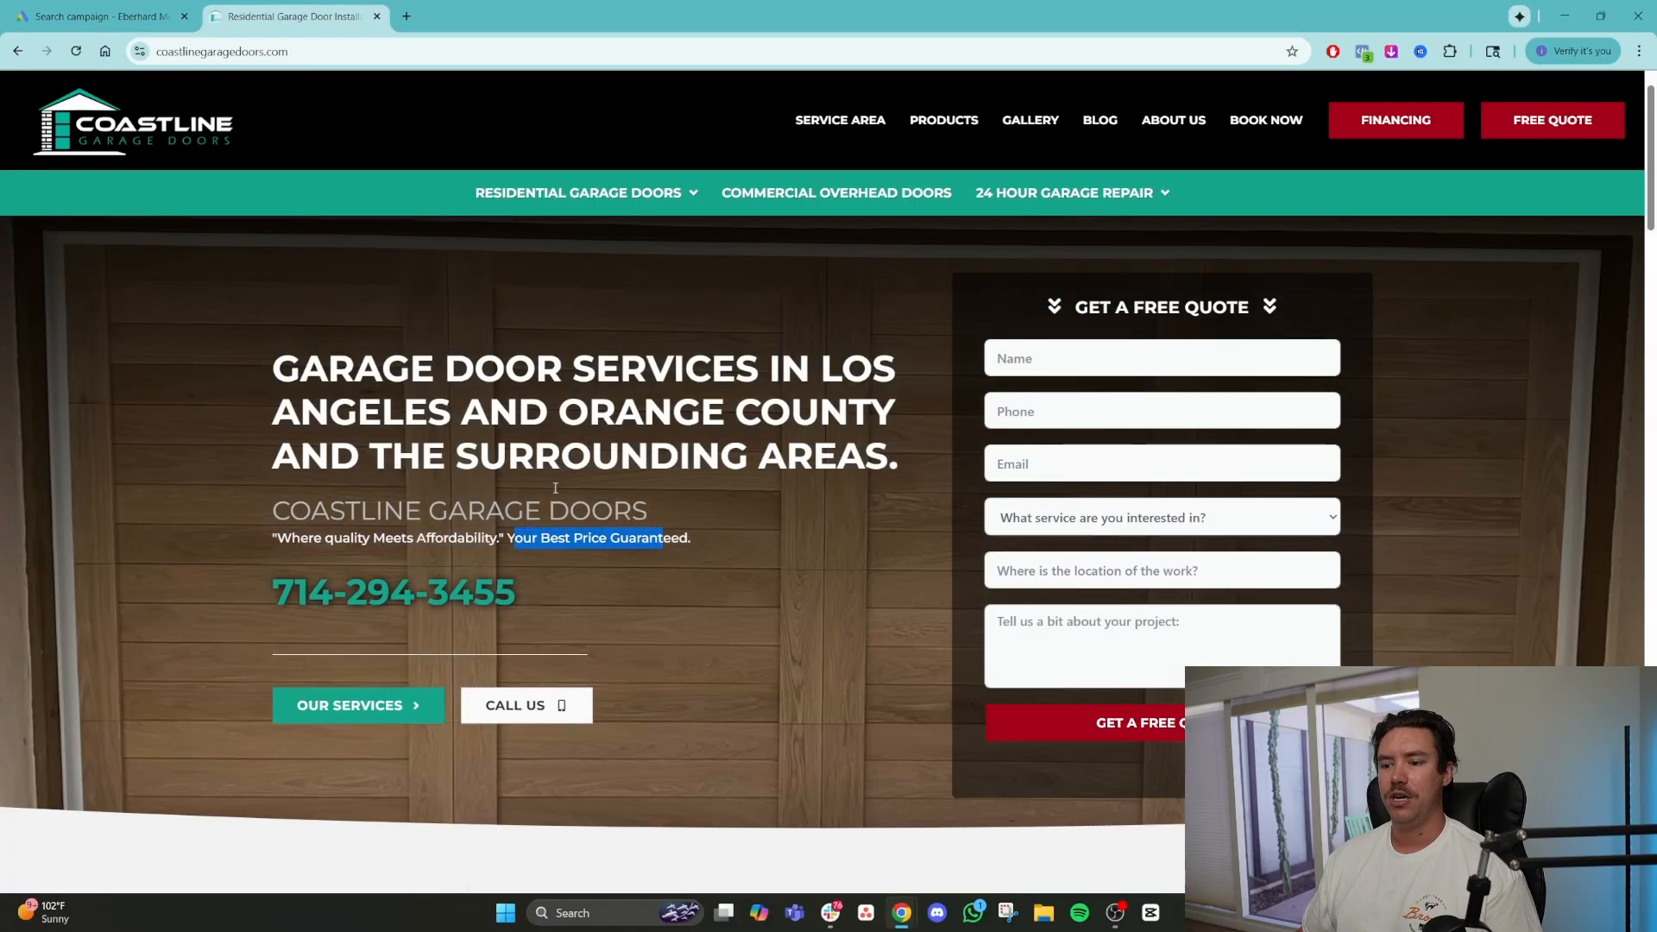
{"action": "key", "text": "ctrl+shift+Tab"}
{"action": "left_click", "coordinate": [553, 719]}
{"action": "type", "text": "Where quality Meets Affordability"}
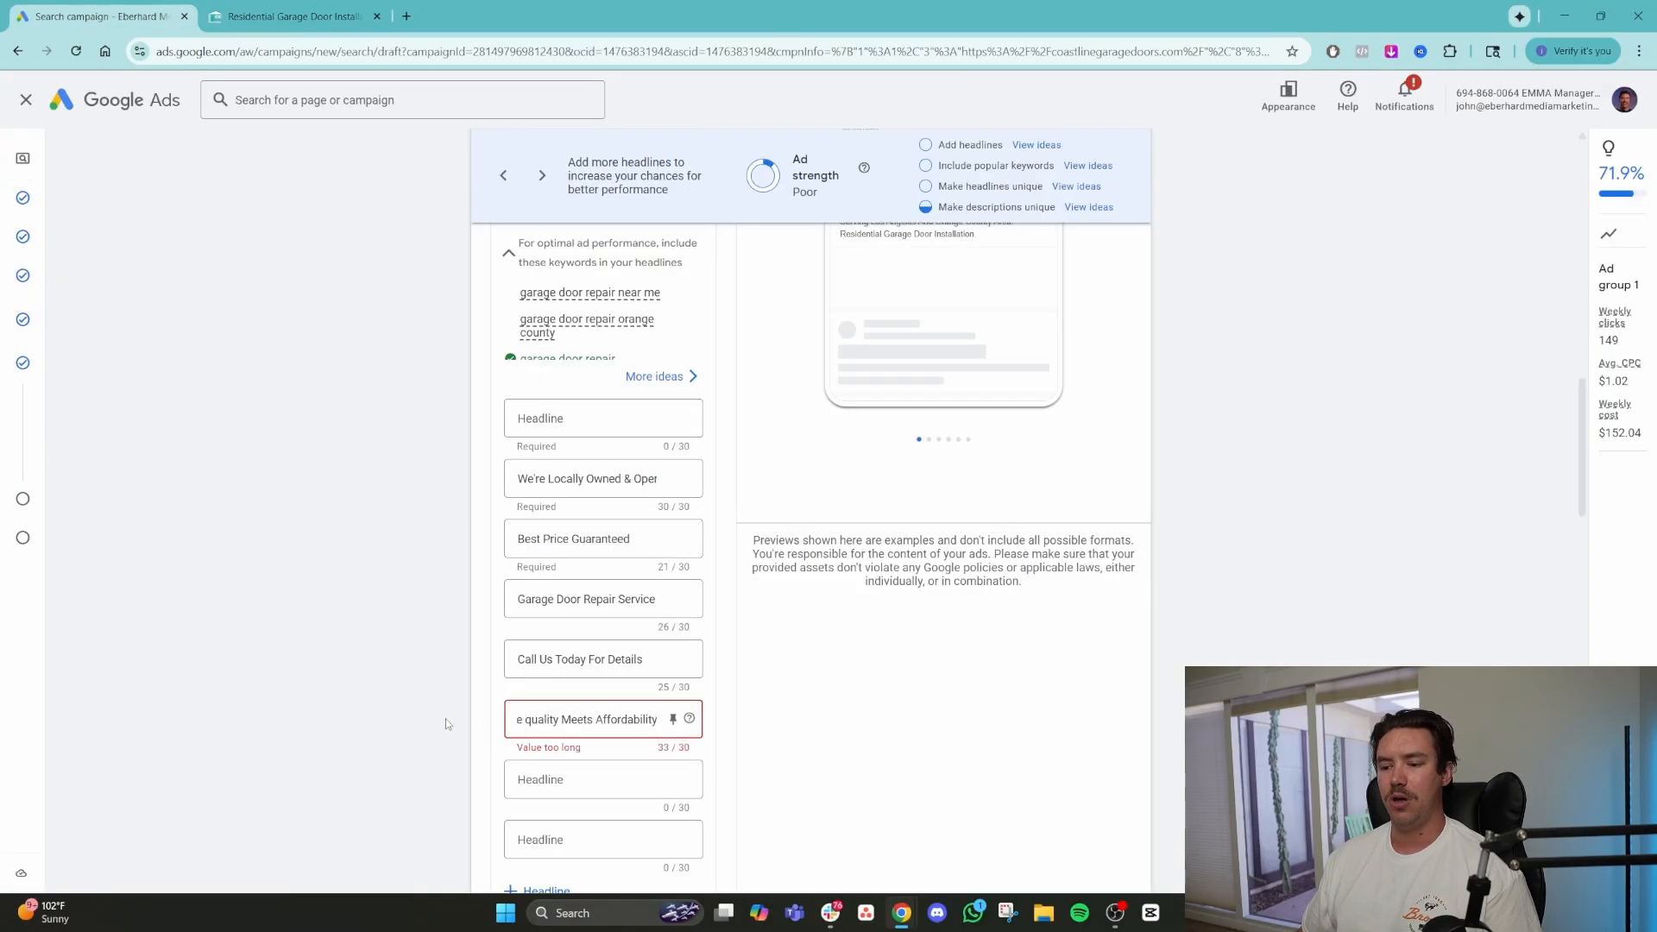
Delete the slogan text from the new headline field.
{"action": "key", "text": "BackSpace"}
{"action": "key", "text": "BackSpace"}
{"action": "key", "text": "BackSpace"}
{"action": "key", "text": "BackSpace"}
{"action": "key", "text": "BackSpace"}
{"action": "key", "text": "BackSpace"}
{"action": "key", "text": "BackSpace"}
{"action": "key", "text": "BackSpace"}
{"action": "key", "text": "BackSpace"}
{"action": "key", "text": "BackSpace"}
{"action": "key", "text": "BackSpace"}
{"action": "key", "text": "BackSpace"}
{"action": "key", "text": "BackSpace"}
{"action": "key", "text": "BackSpace"}
{"action": "key", "text": "BackSpace"}
{"action": "key", "text": "BackSpace"}
{"action": "key", "text": "BackSpace"}
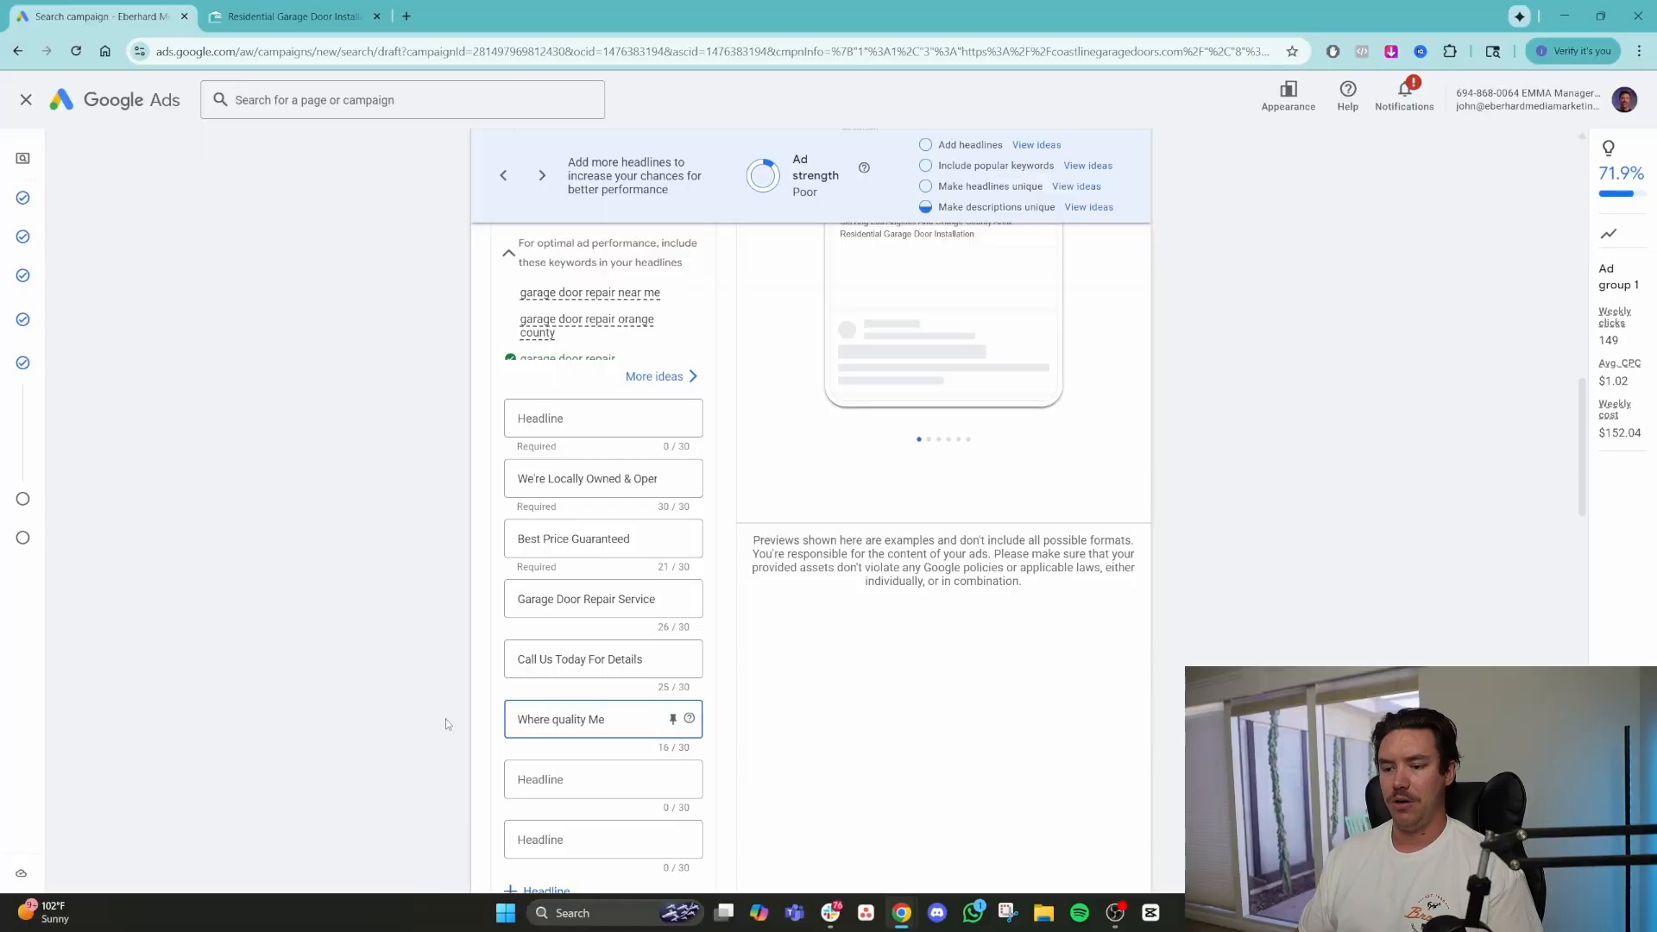
{"action": "key", "text": "BackSpace"}
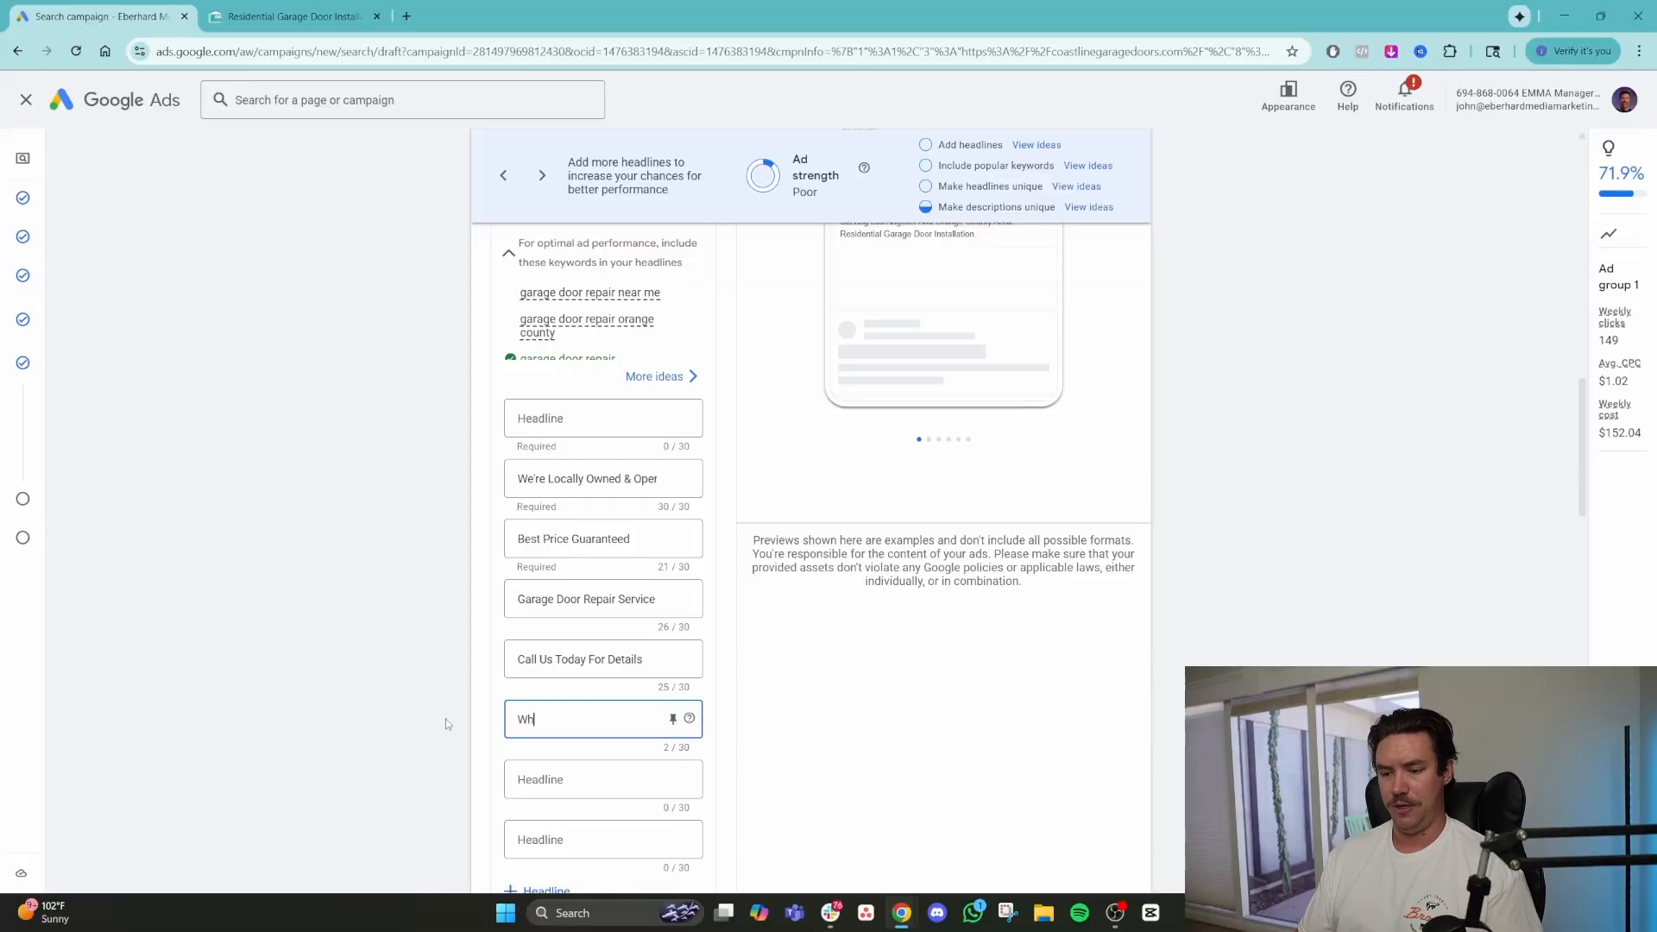
Copy the shorter slogan from the website and enter it as the headline "Quality Meets Affordability".
{"action": "left_click", "coordinate": [302, 9]}
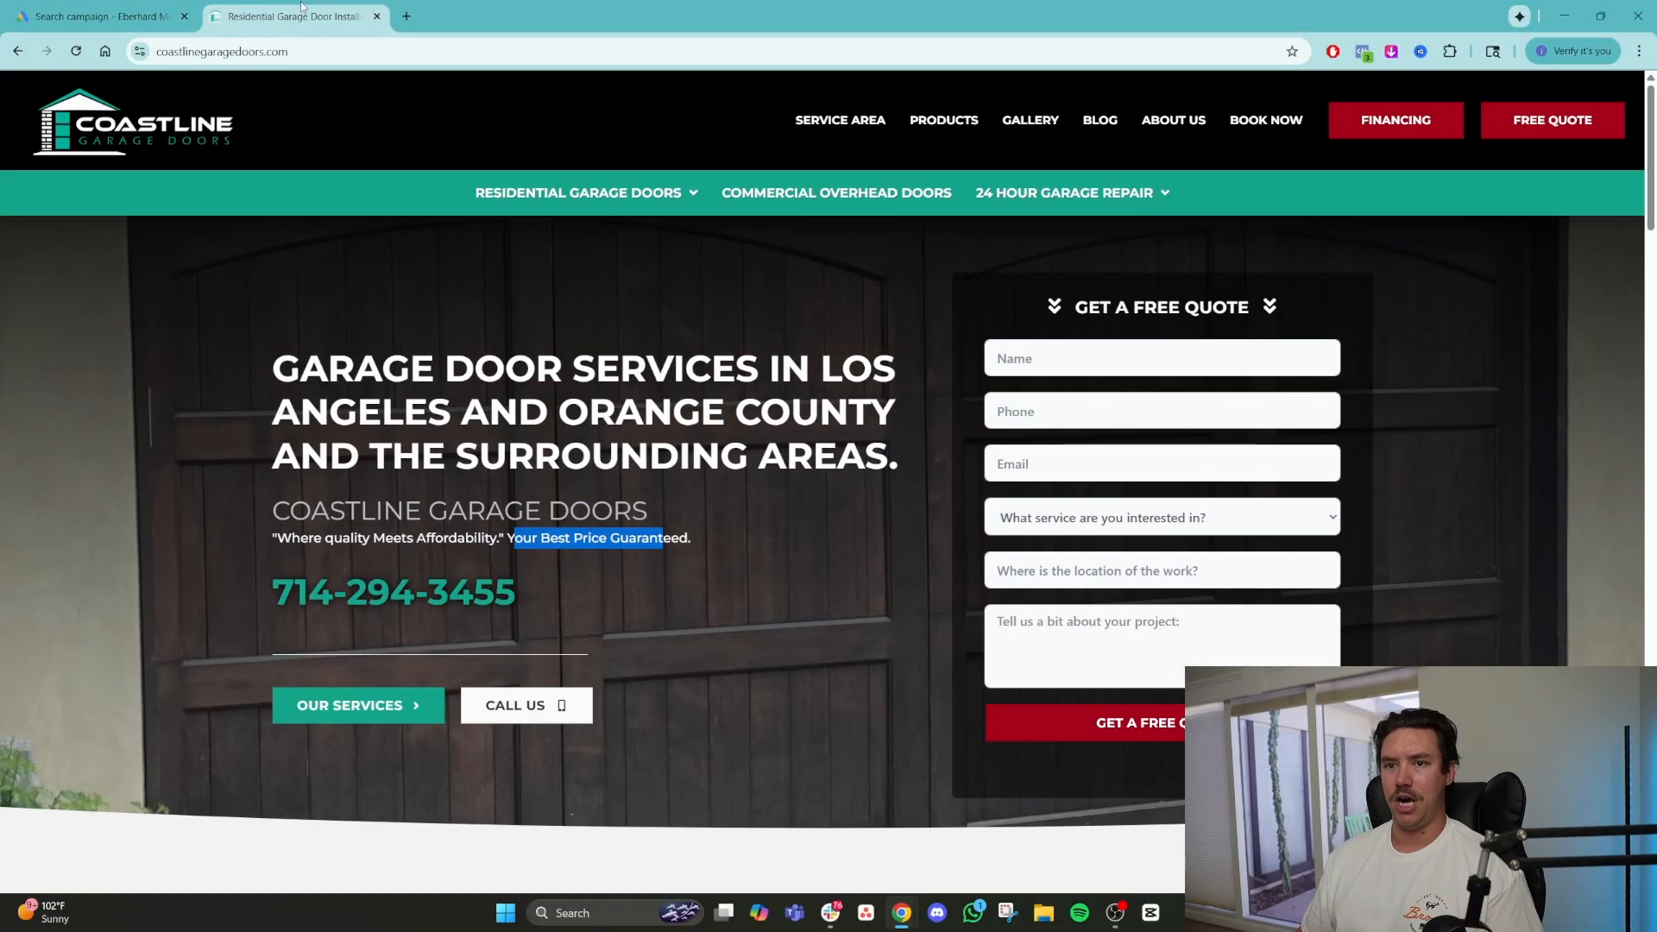
{"action": "left_click", "coordinate": [494, 543]}
{"action": "left_click_drag", "start_coordinate": [495, 541], "coordinate": [300, 542]}
{"action": "key", "text": "ctrl+c"}
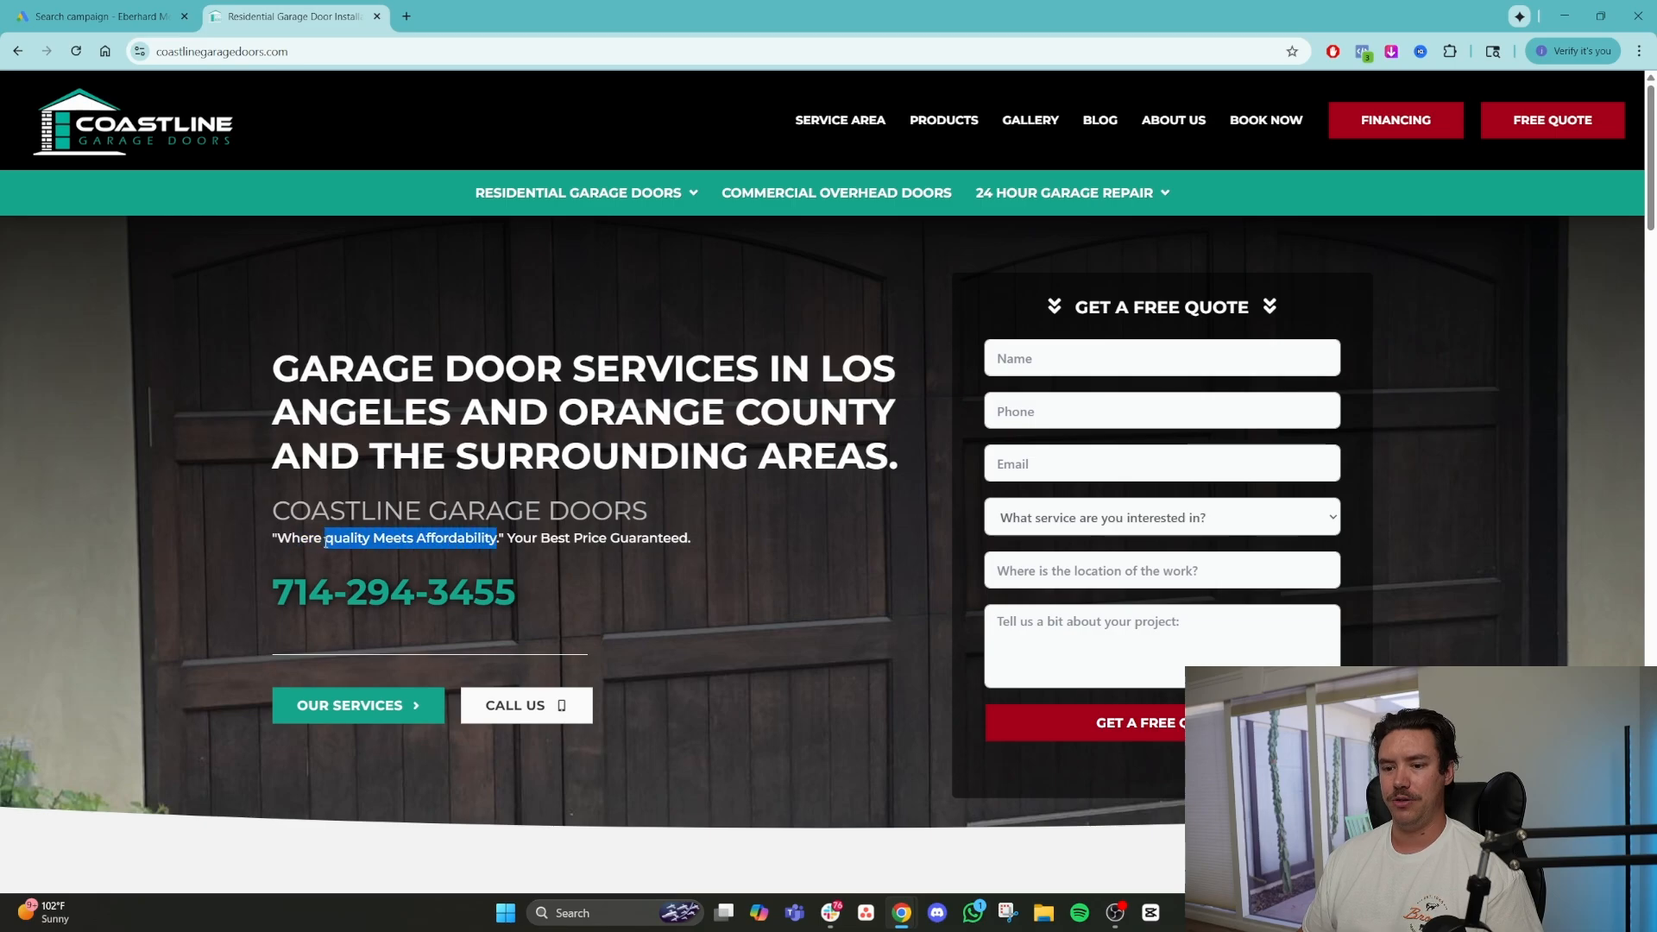
{"action": "left_click", "coordinate": [102, 17]}
{"action": "left_click", "coordinate": [590, 721]}
{"action": "type", "text": "W"}
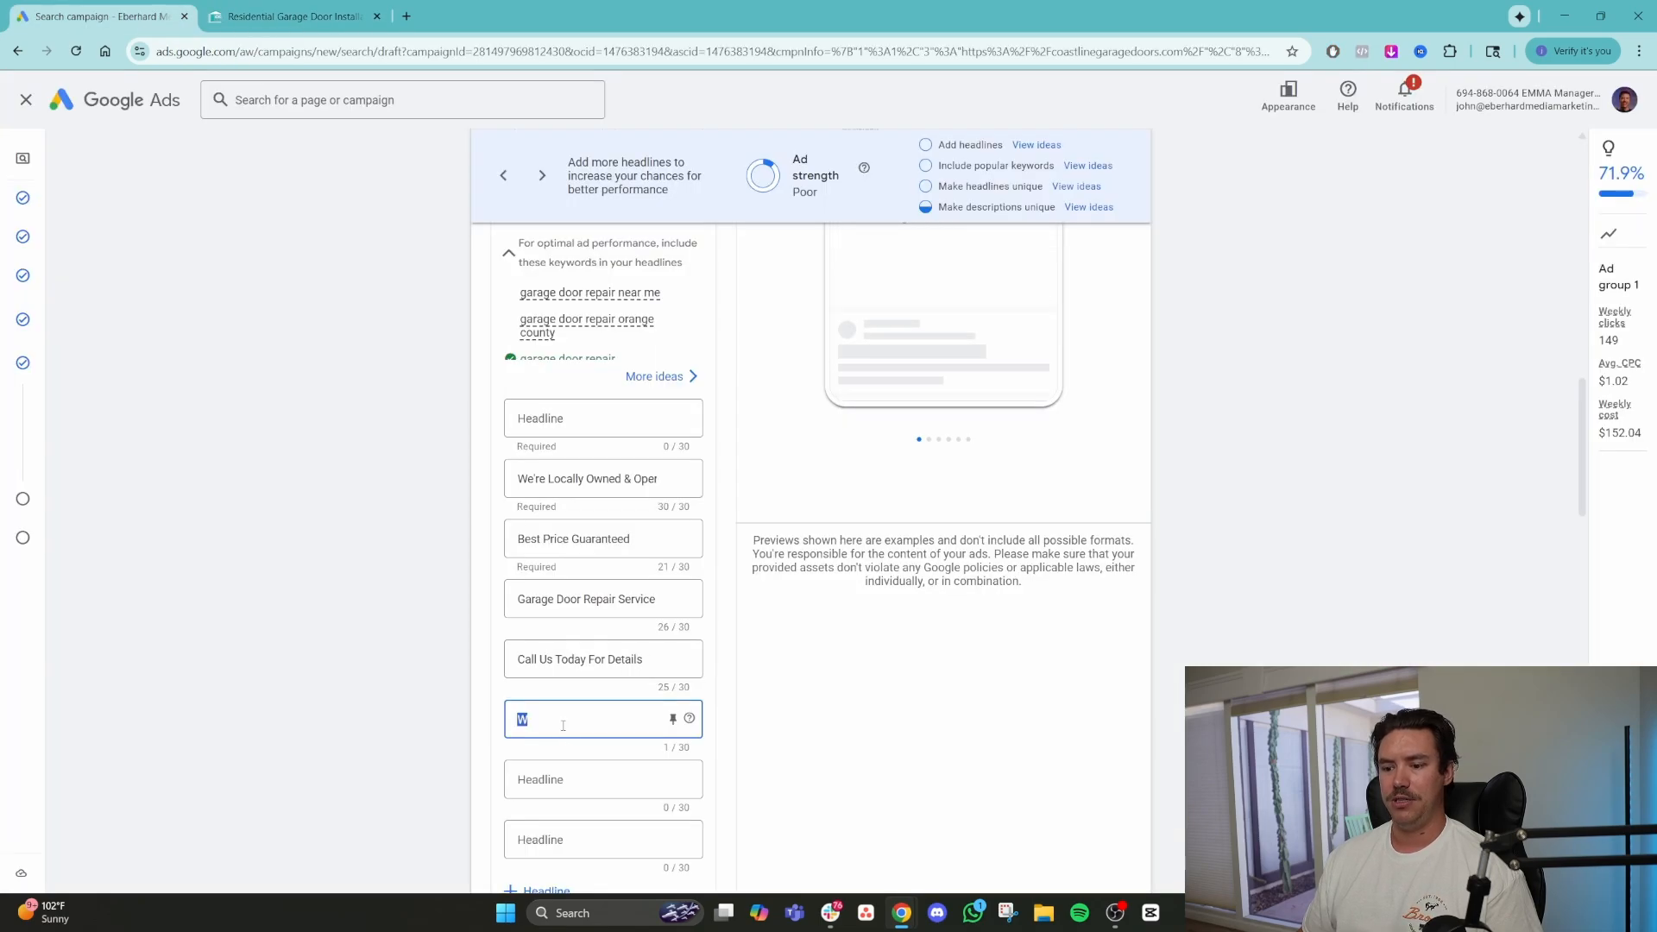
{"action": "key", "text": "ctrl+v"}
{"action": "left_click_drag", "start_coordinate": [526, 721], "coordinate": [509, 726]}
{"action": "type", "text": "Q"}
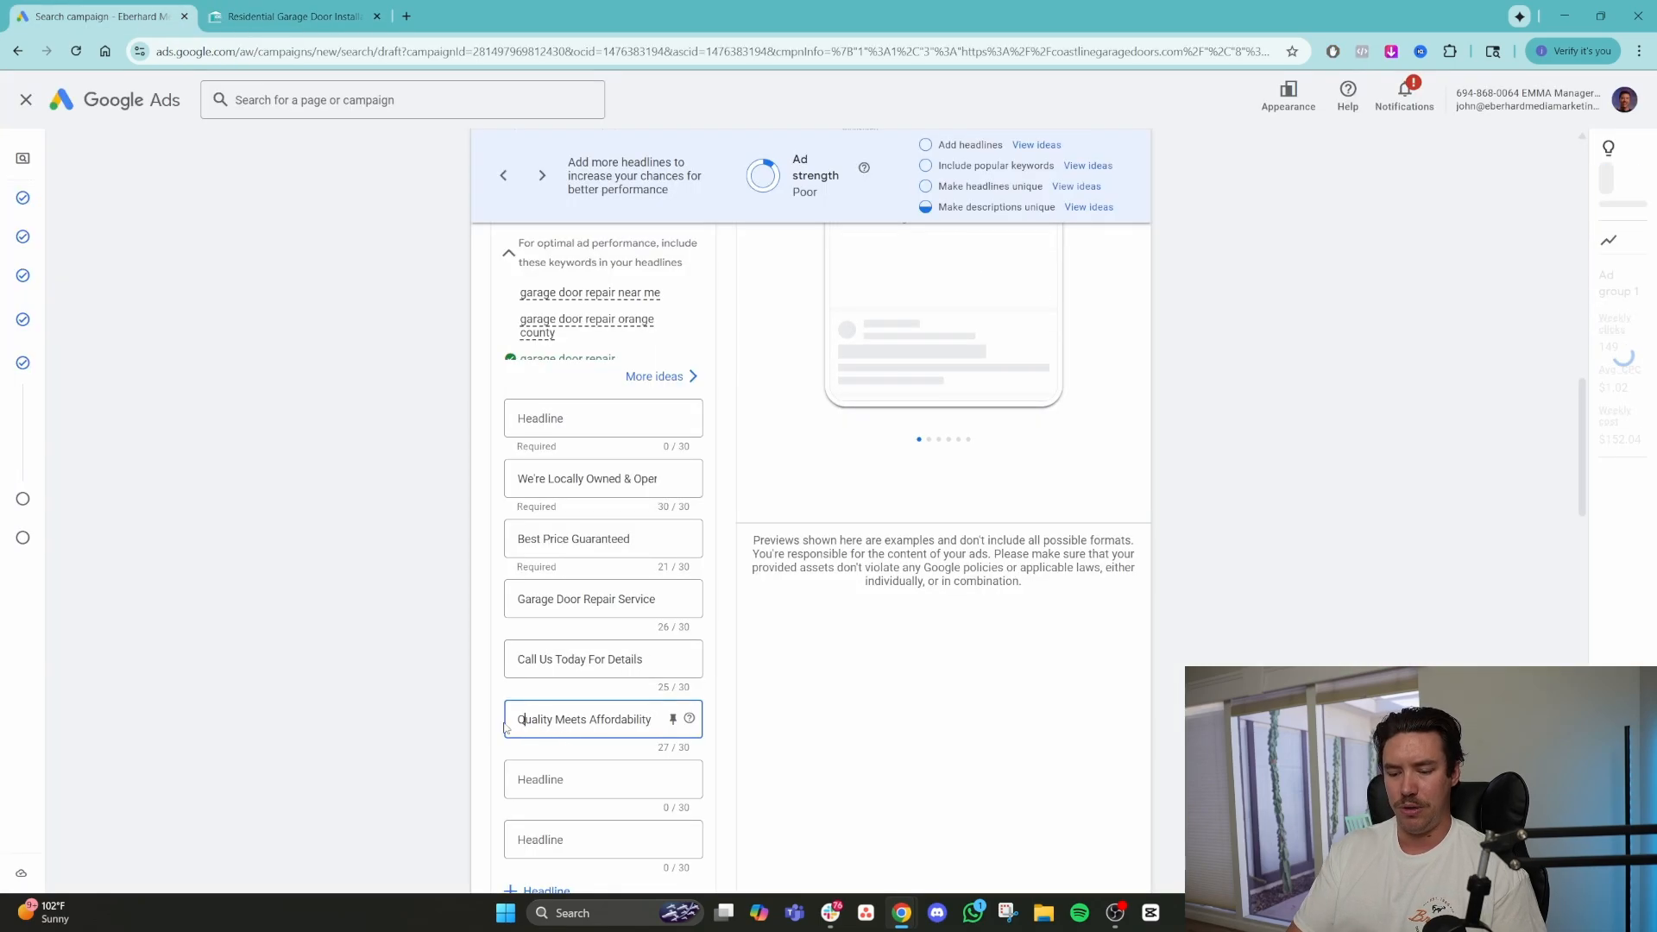
Check the ad's headlines and descriptions, and examine the website's home page for further selling points such as "On Time and On Budget" and "Financing Available".
{"action": "scroll", "coordinate": [534, 706], "scroll_direction": "down", "scroll_amount": 5}
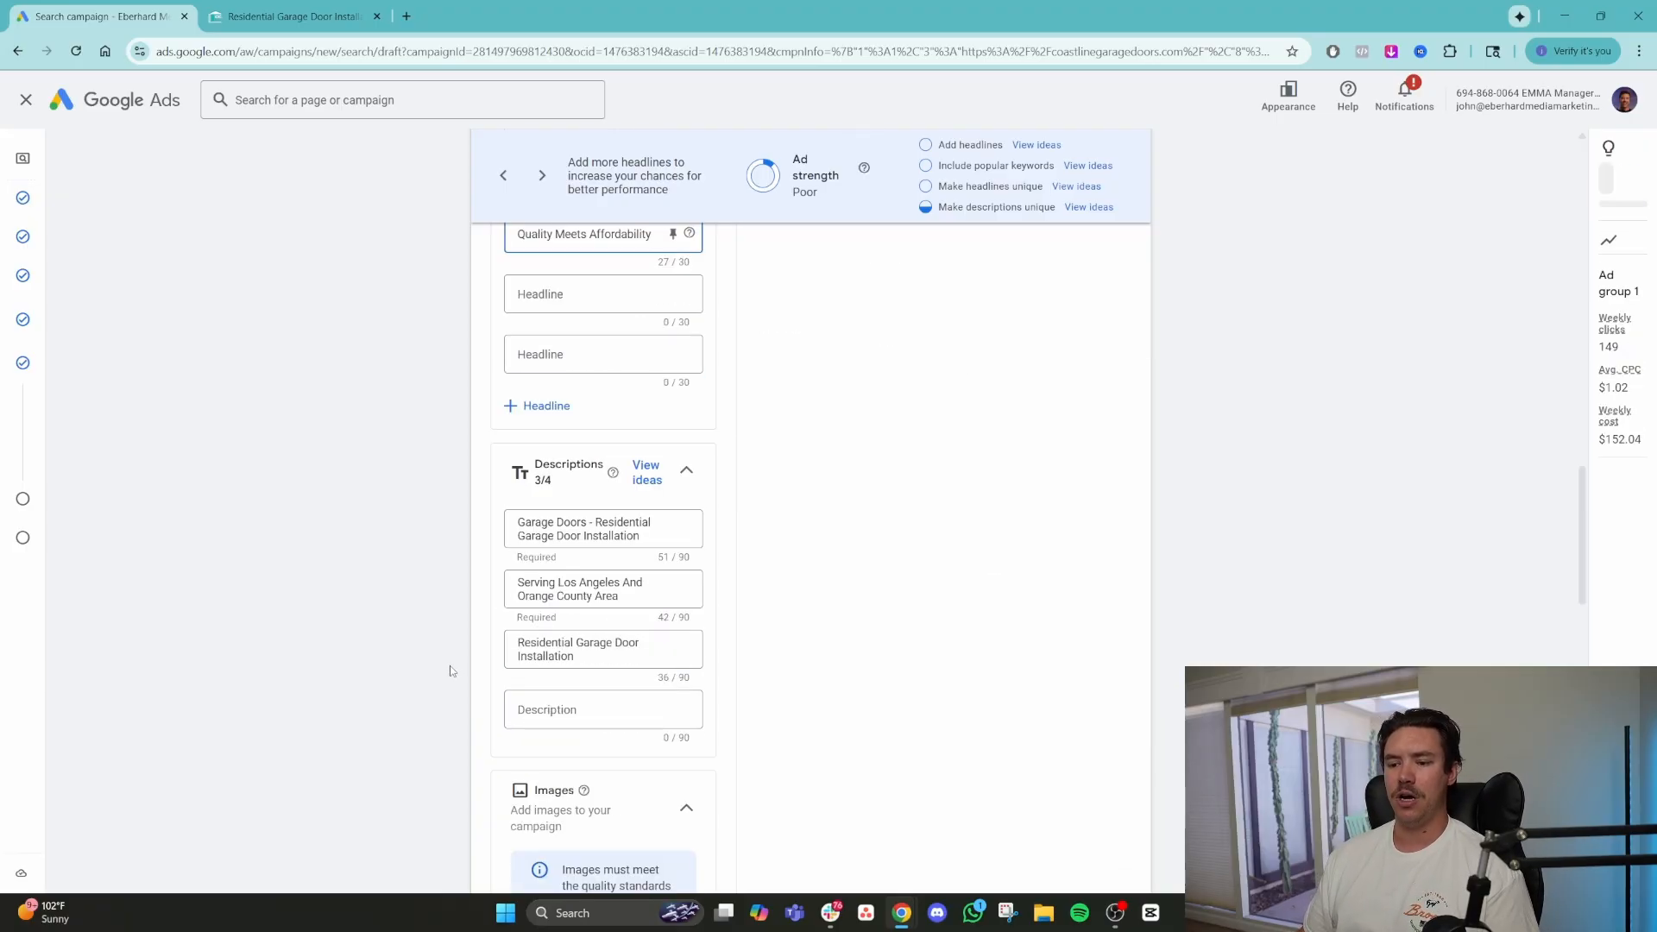
{"action": "scroll", "coordinate": [567, 682], "scroll_direction": "up", "scroll_amount": 7}
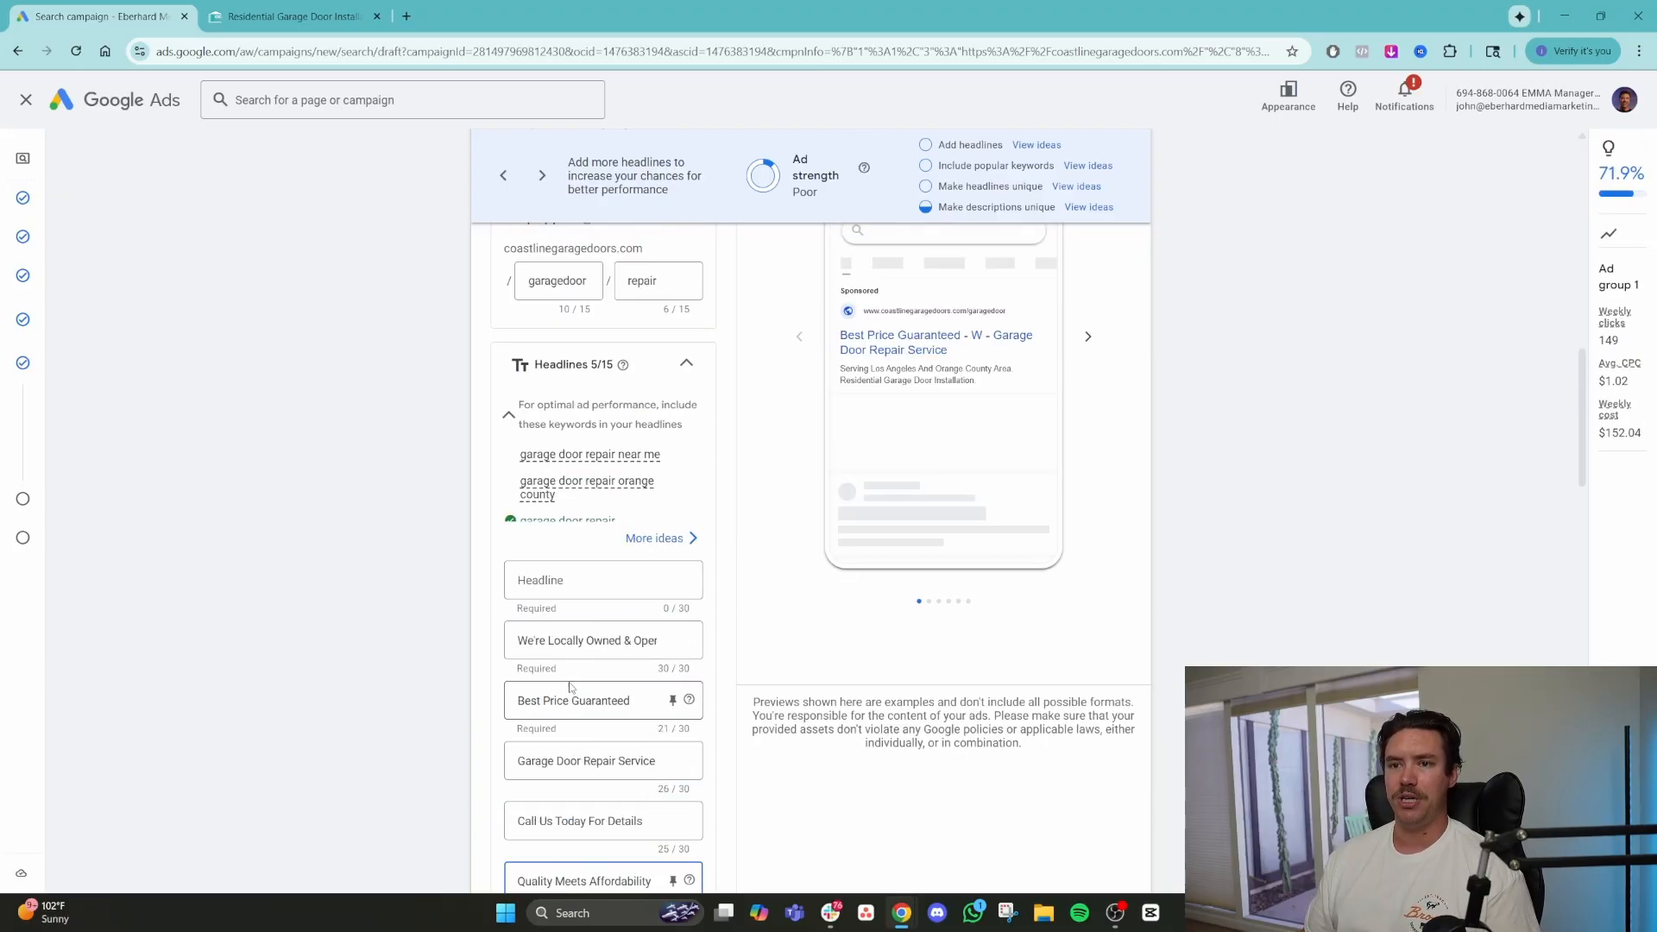
{"action": "left_click", "coordinate": [294, 15]}
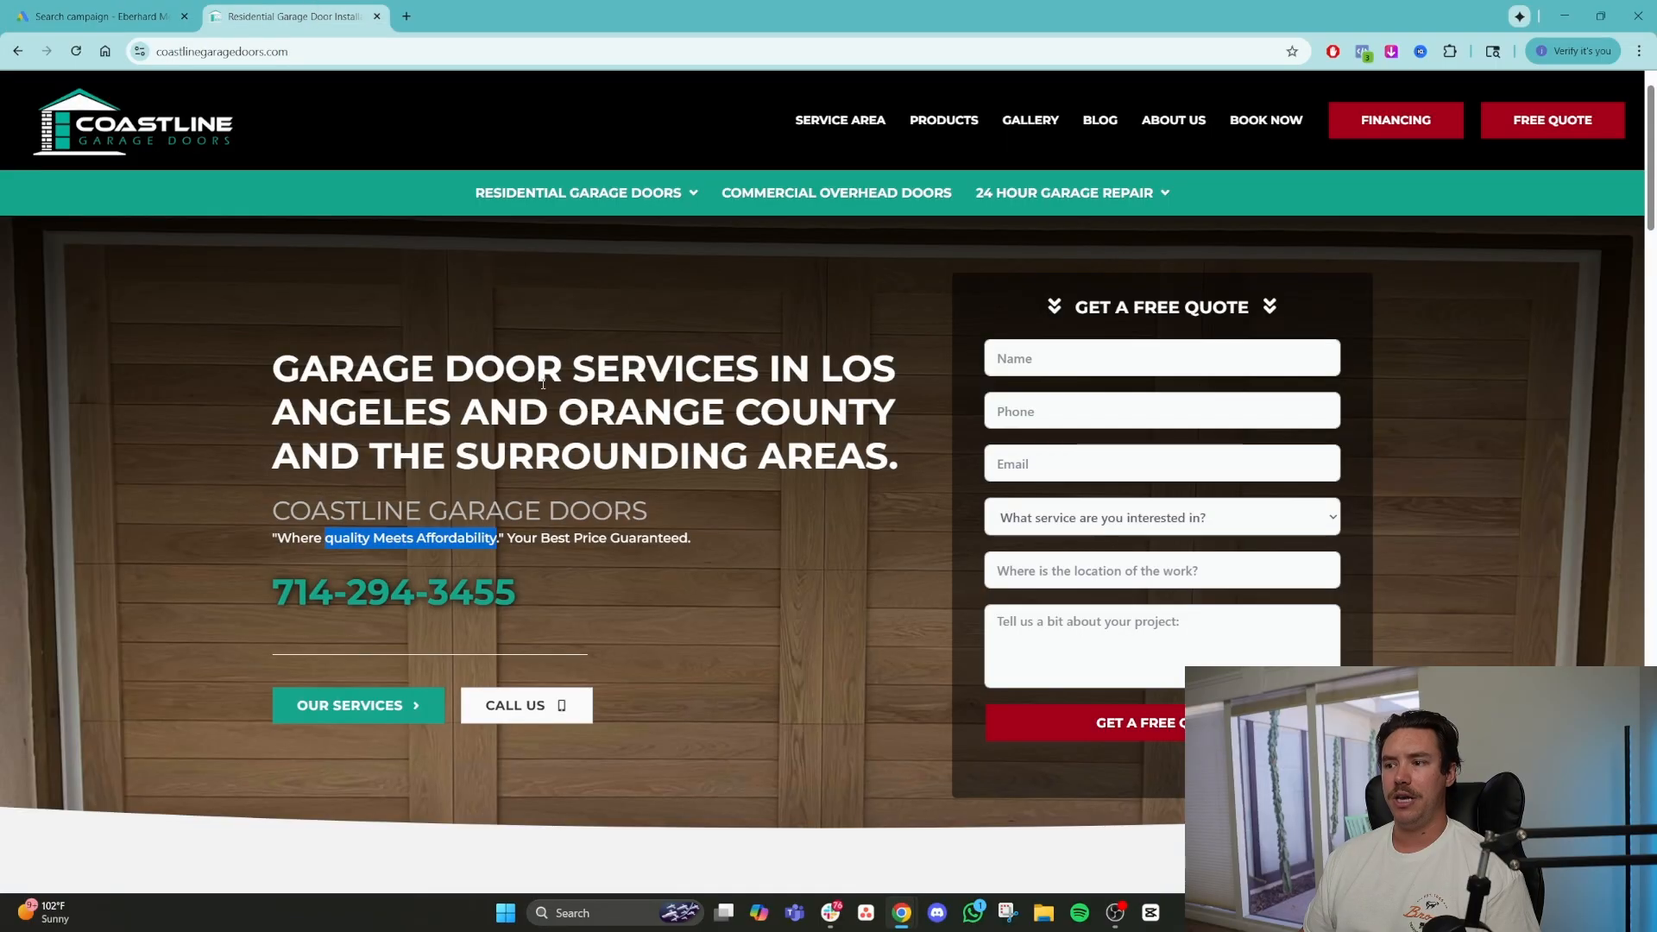
{"action": "scroll", "coordinate": [733, 483], "scroll_direction": "down", "scroll_amount": 8}
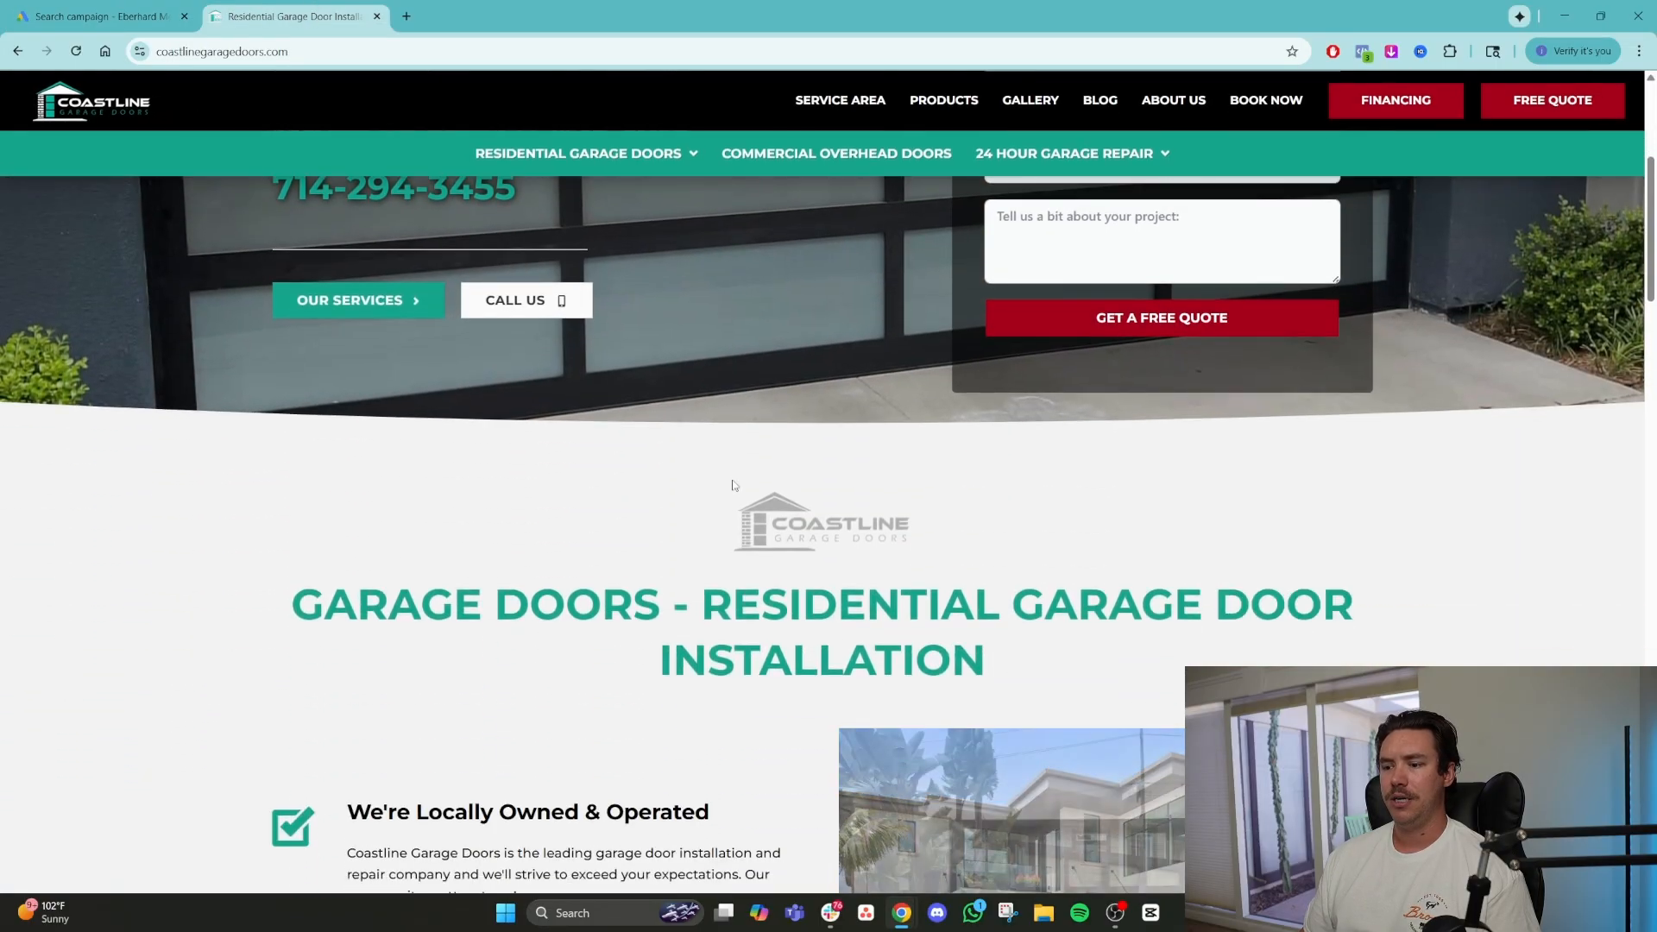
{"action": "scroll", "coordinate": [682, 488], "scroll_direction": "down", "scroll_amount": 3}
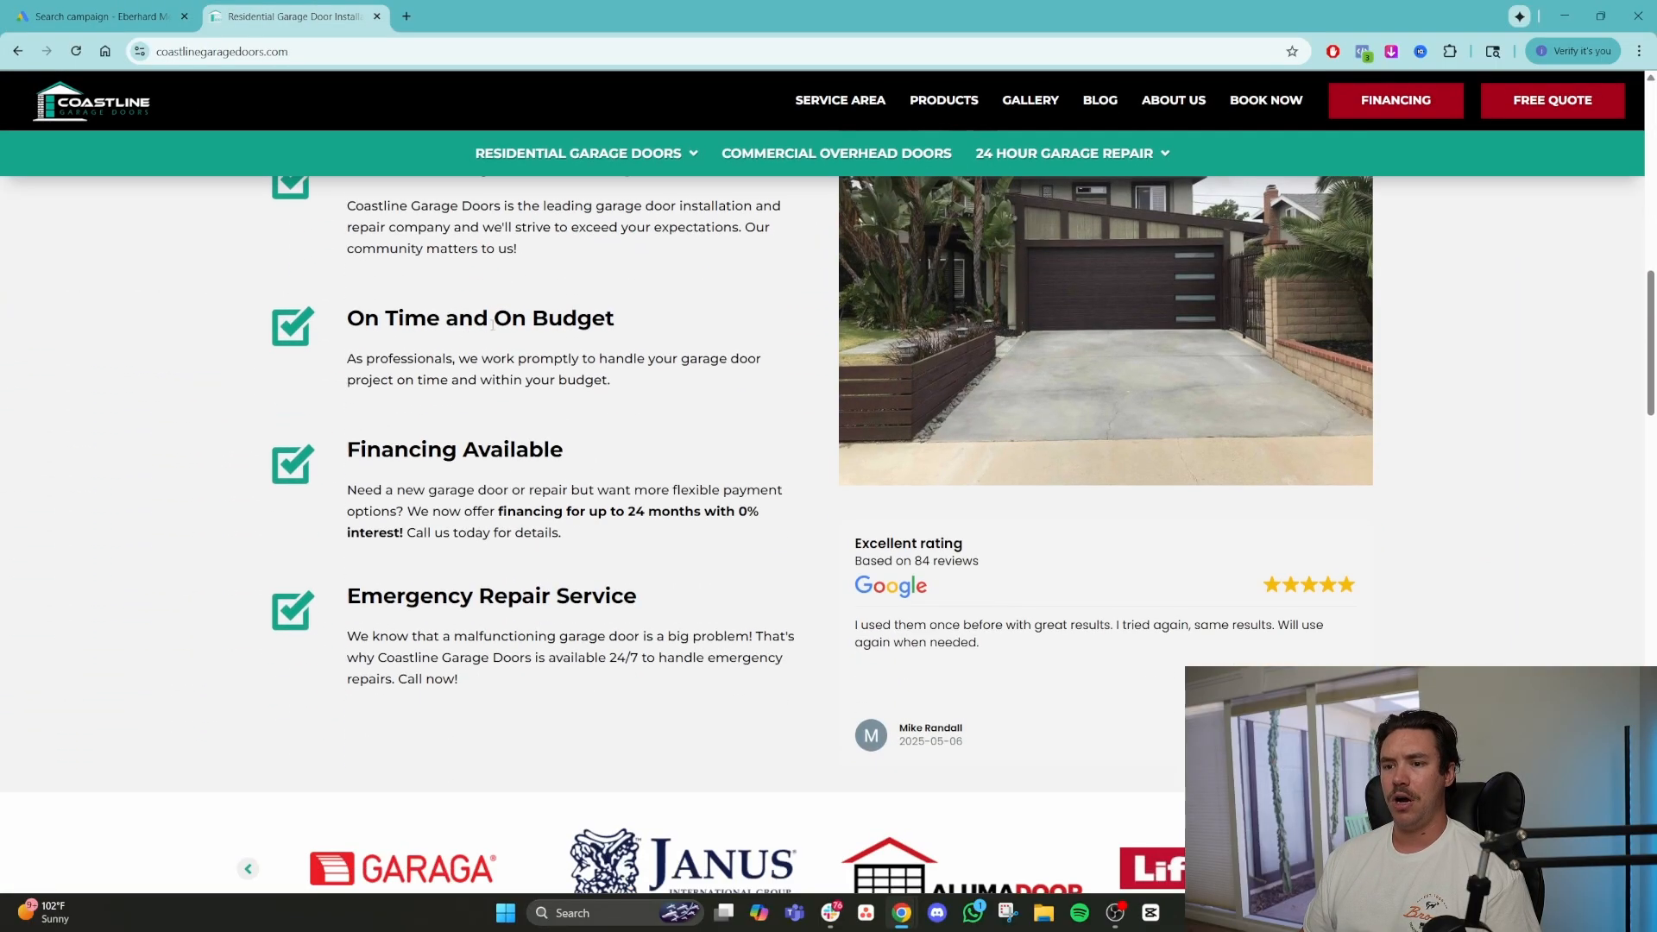
{"action": "triple_click", "coordinate": [362, 318]}
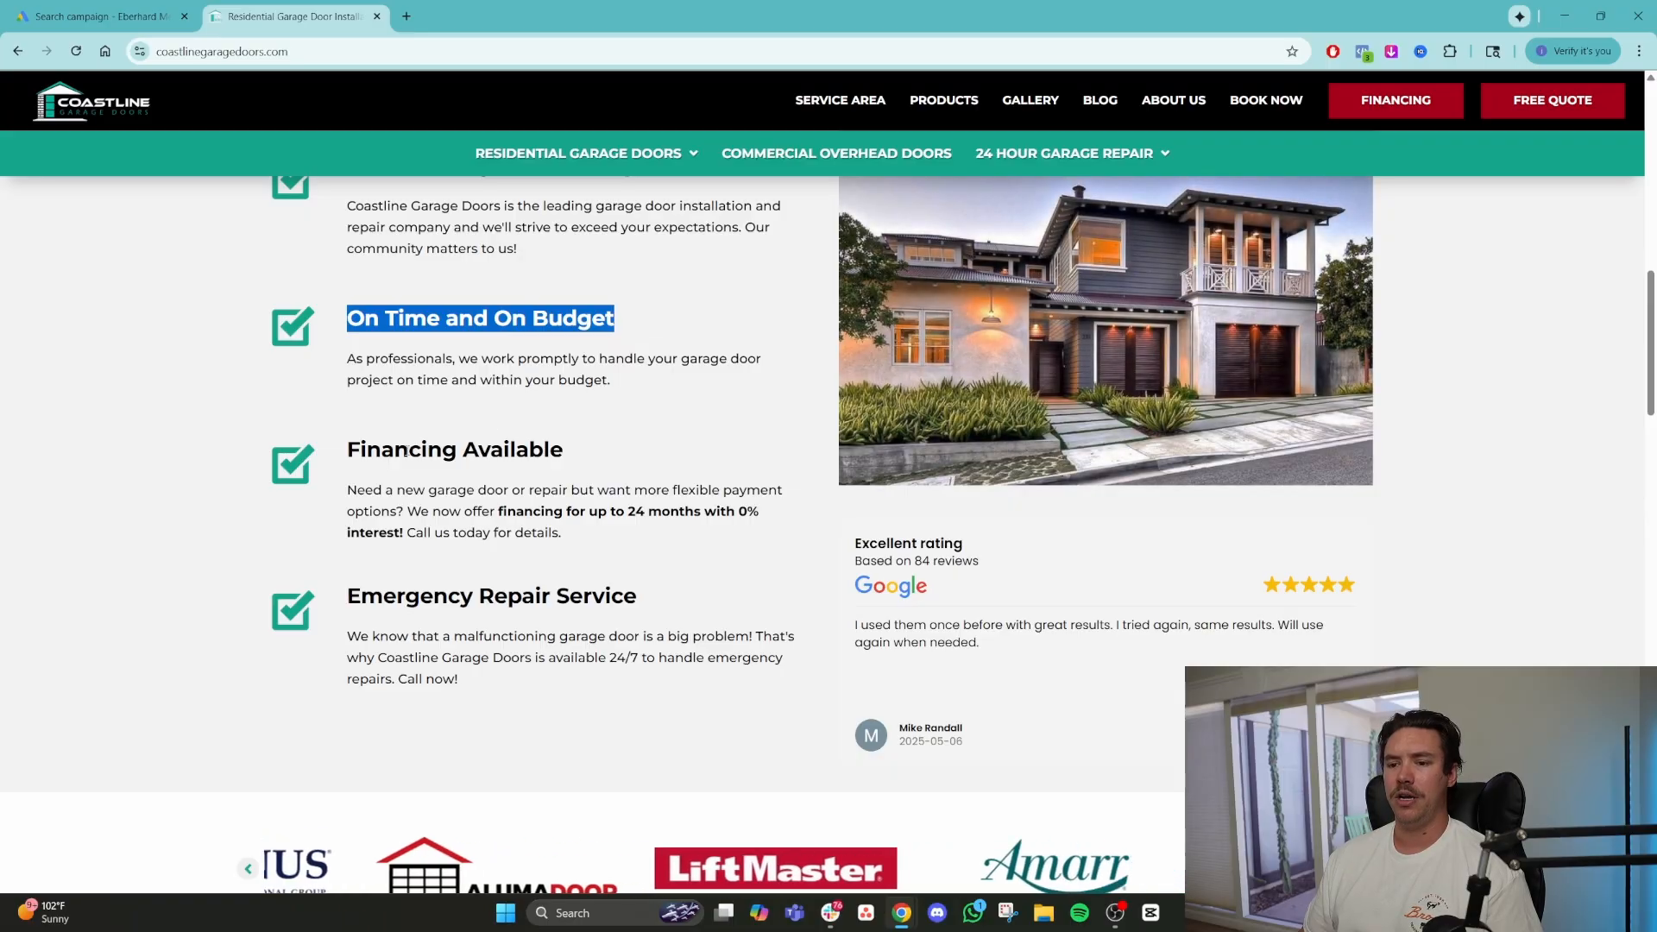
{"action": "left_click", "coordinate": [155, 15]}
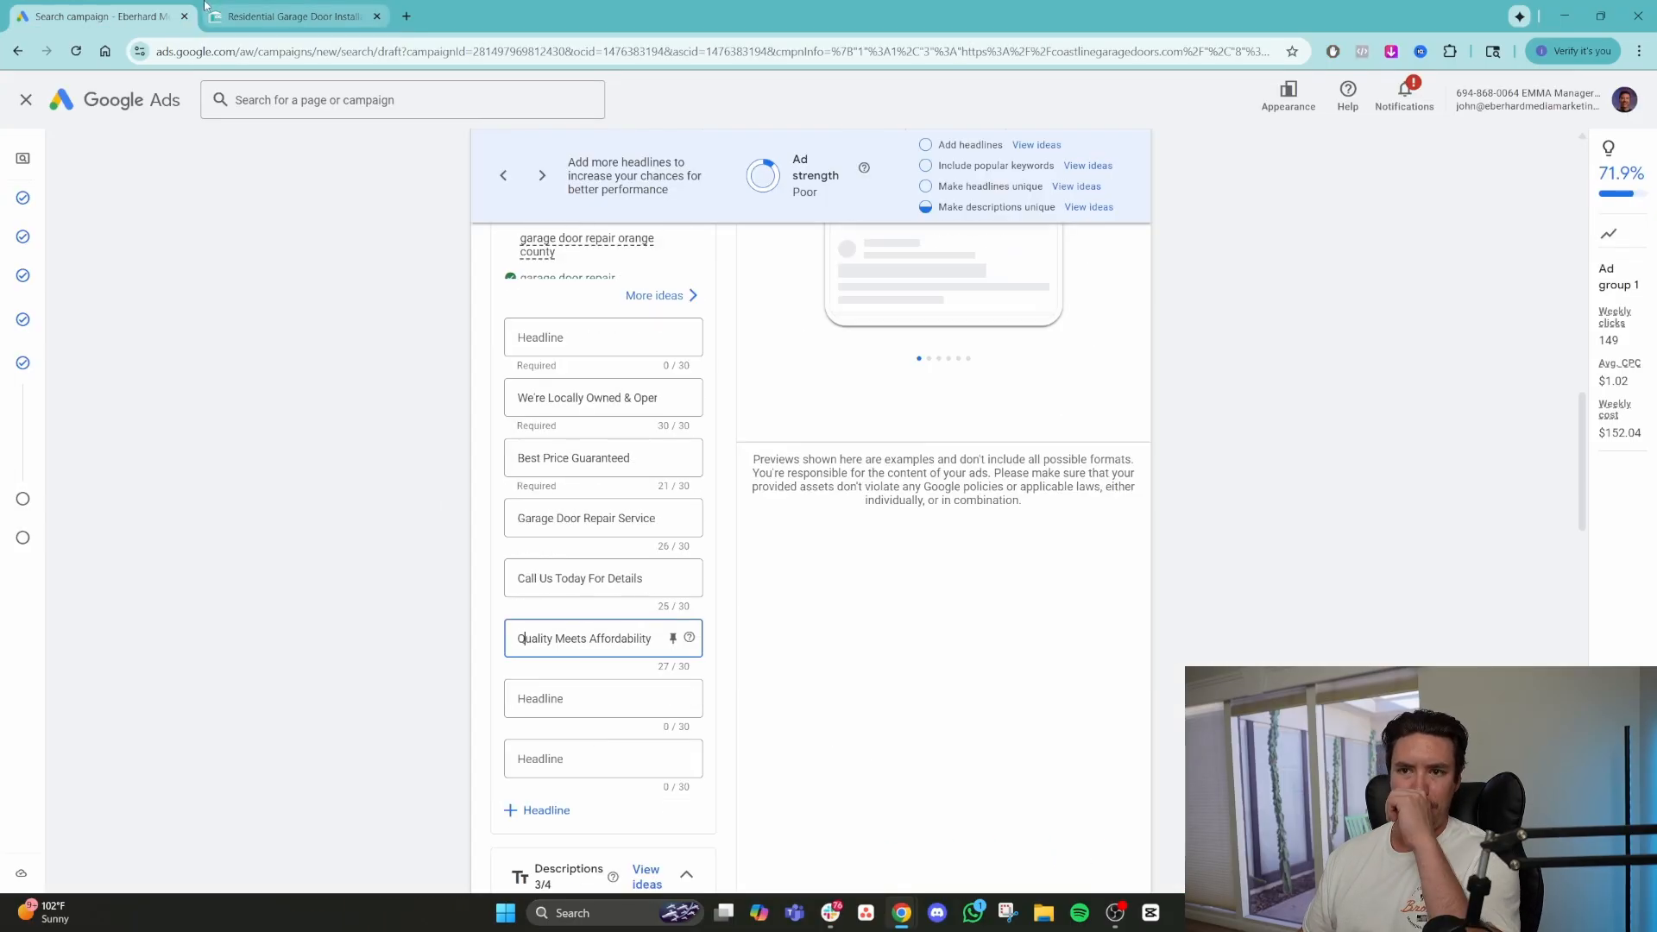
{"action": "left_click", "coordinate": [250, 15]}
{"action": "left_click_drag", "start_coordinate": [347, 450], "coordinate": [681, 458]}
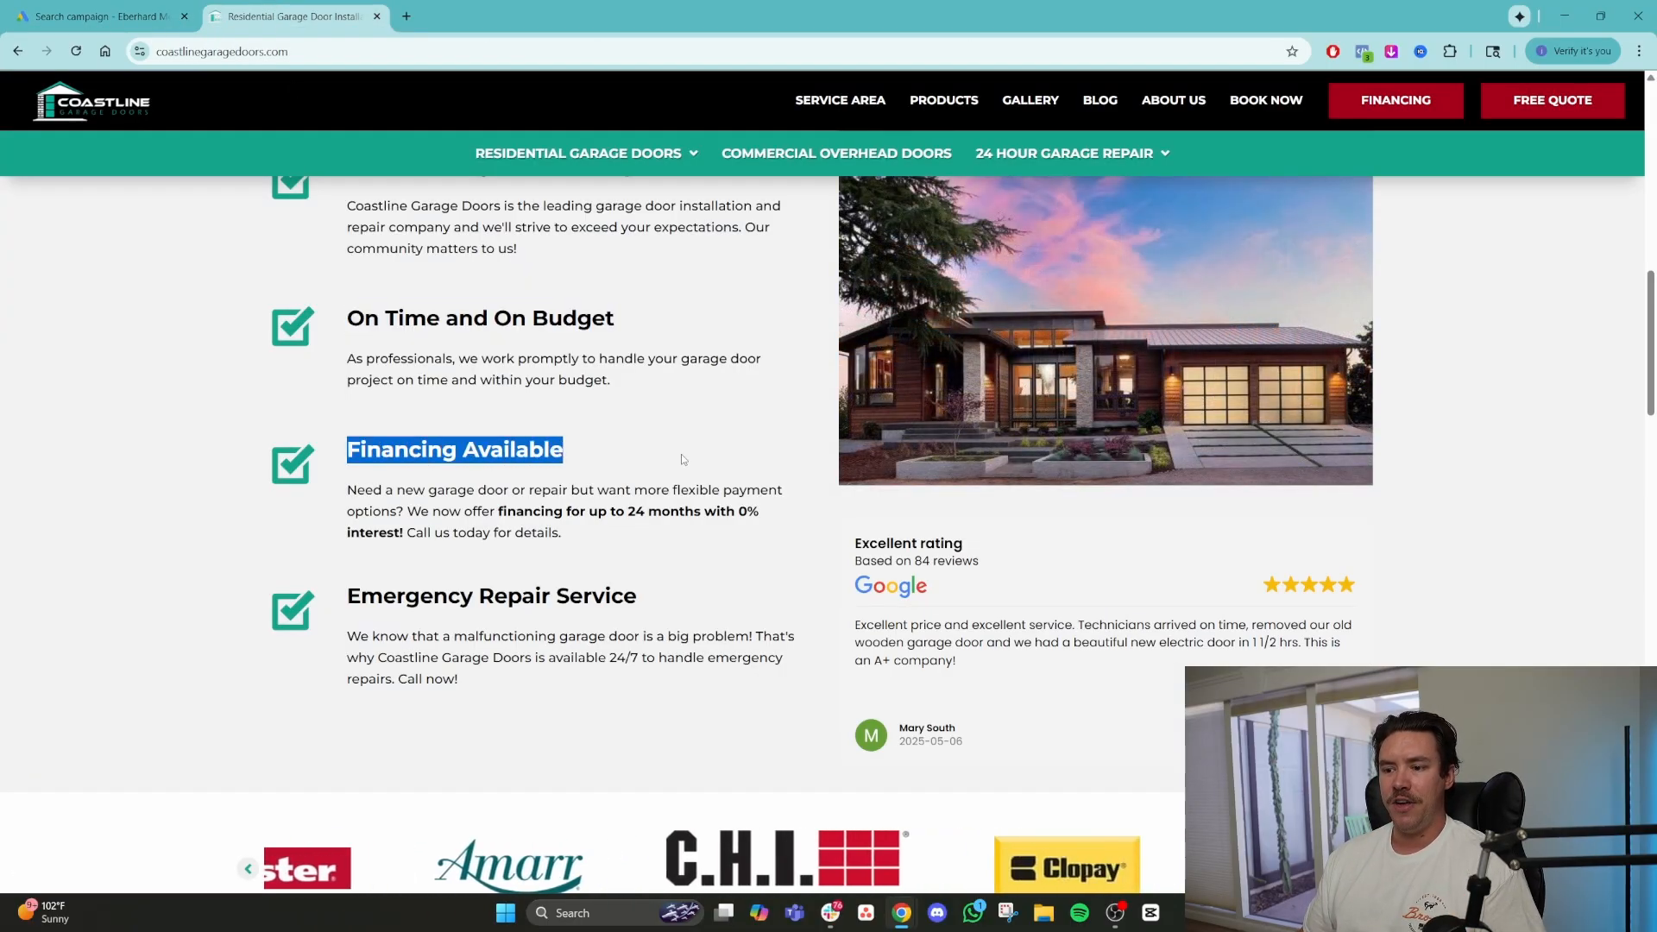
{"action": "scroll", "coordinate": [580, 613], "scroll_direction": "down", "scroll_amount": 1}
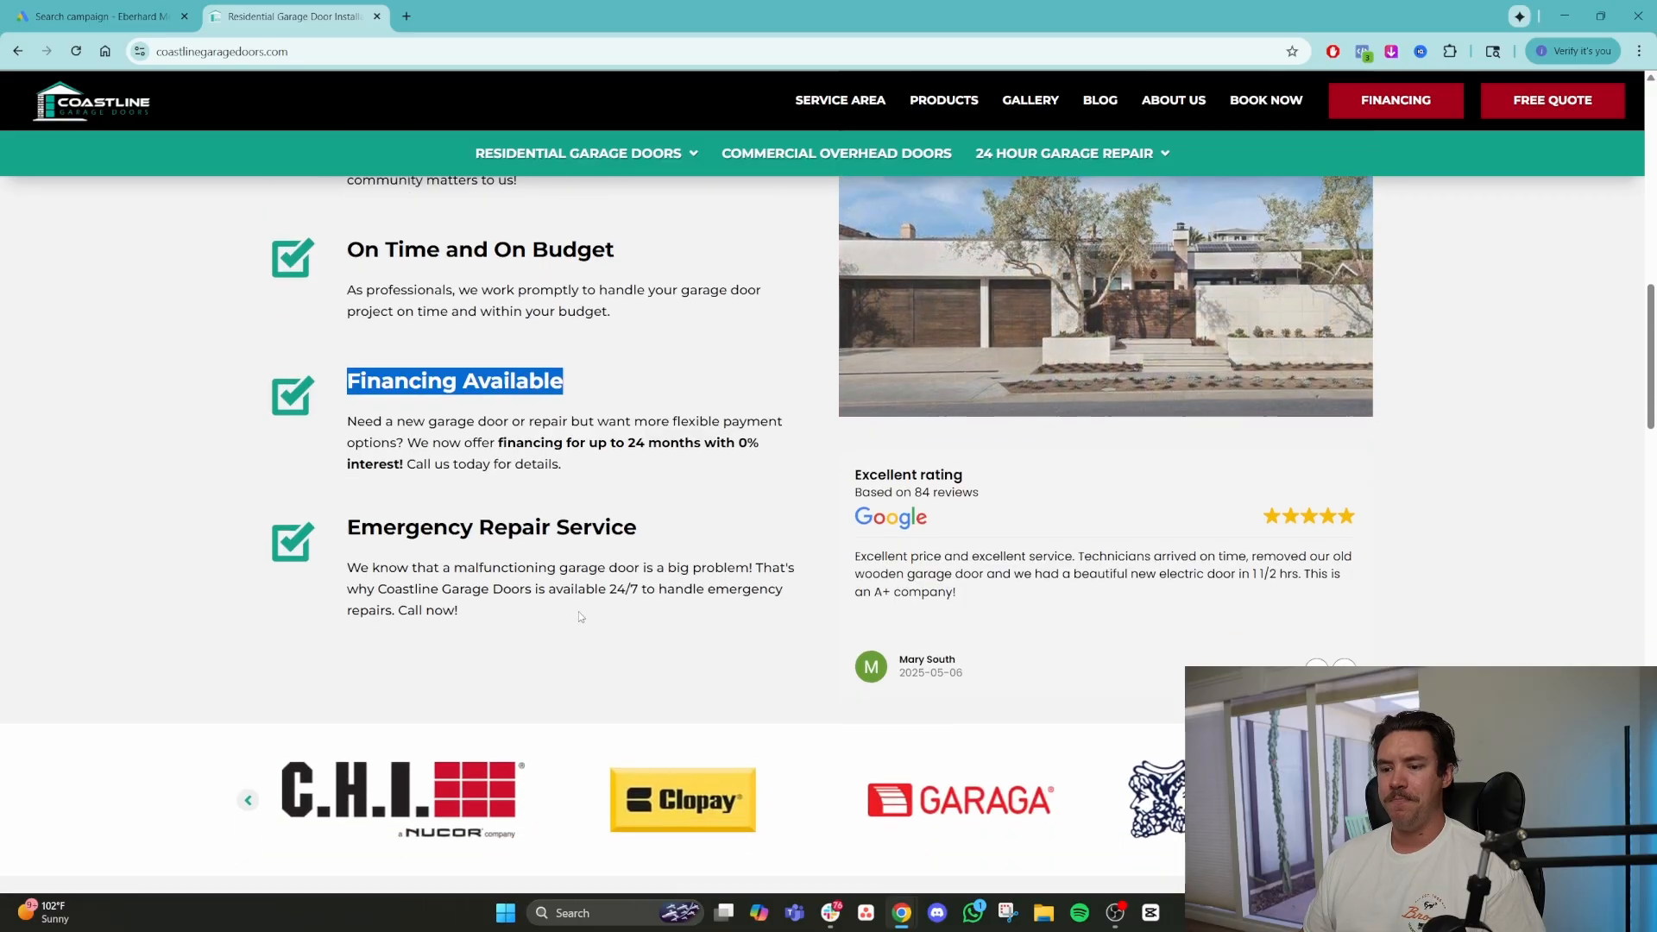
{"action": "scroll", "coordinate": [578, 613], "scroll_direction": "down", "scroll_amount": 1}
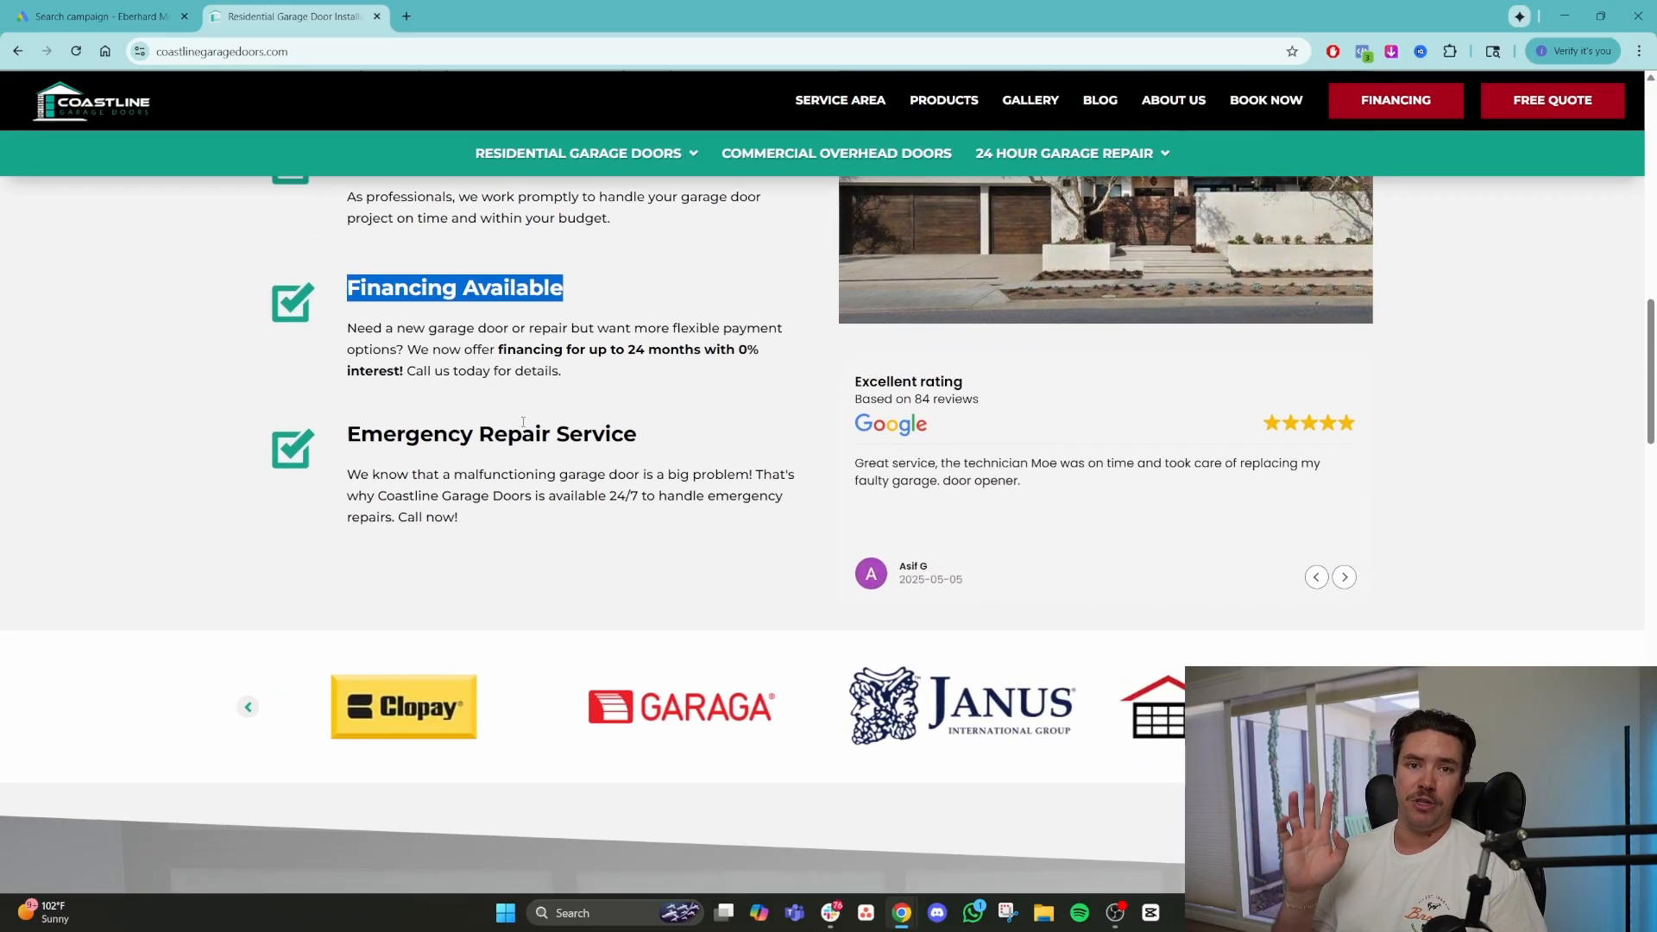
Examine the home page's checklist of selling points, including "We're Locally Owned & Operated" and "Emergency Repair Service", for headline wording.
{"action": "scroll", "coordinate": [581, 531], "scroll_direction": "down", "scroll_amount": 3}
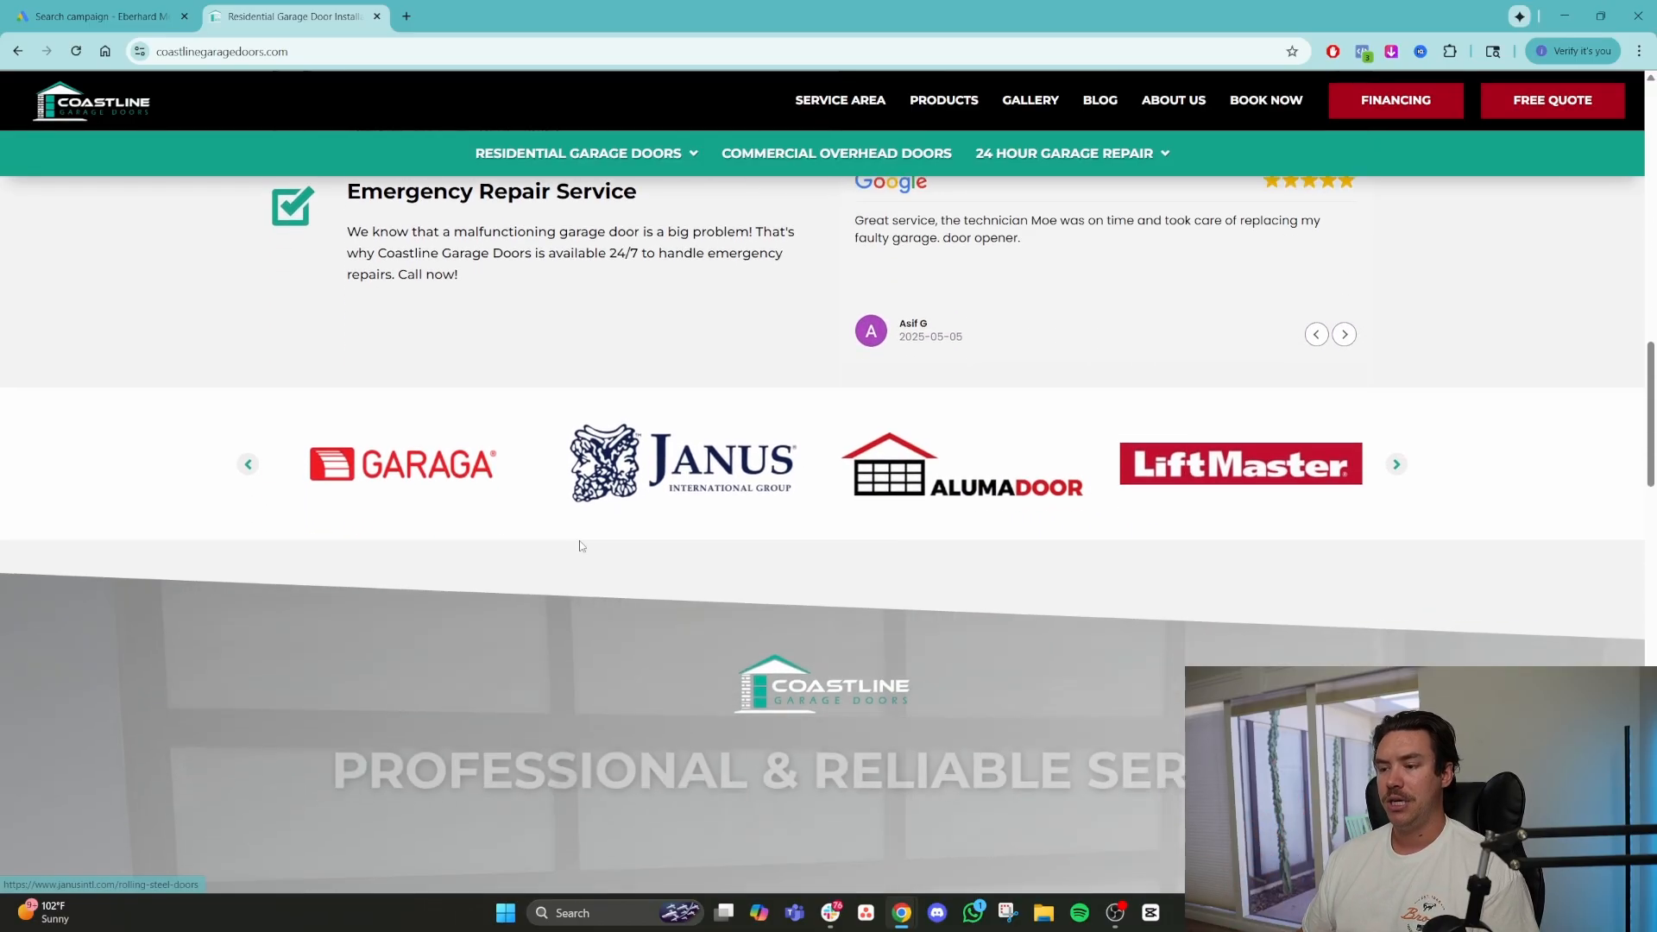
{"action": "scroll", "coordinate": [582, 537], "scroll_direction": "up", "scroll_amount": 2}
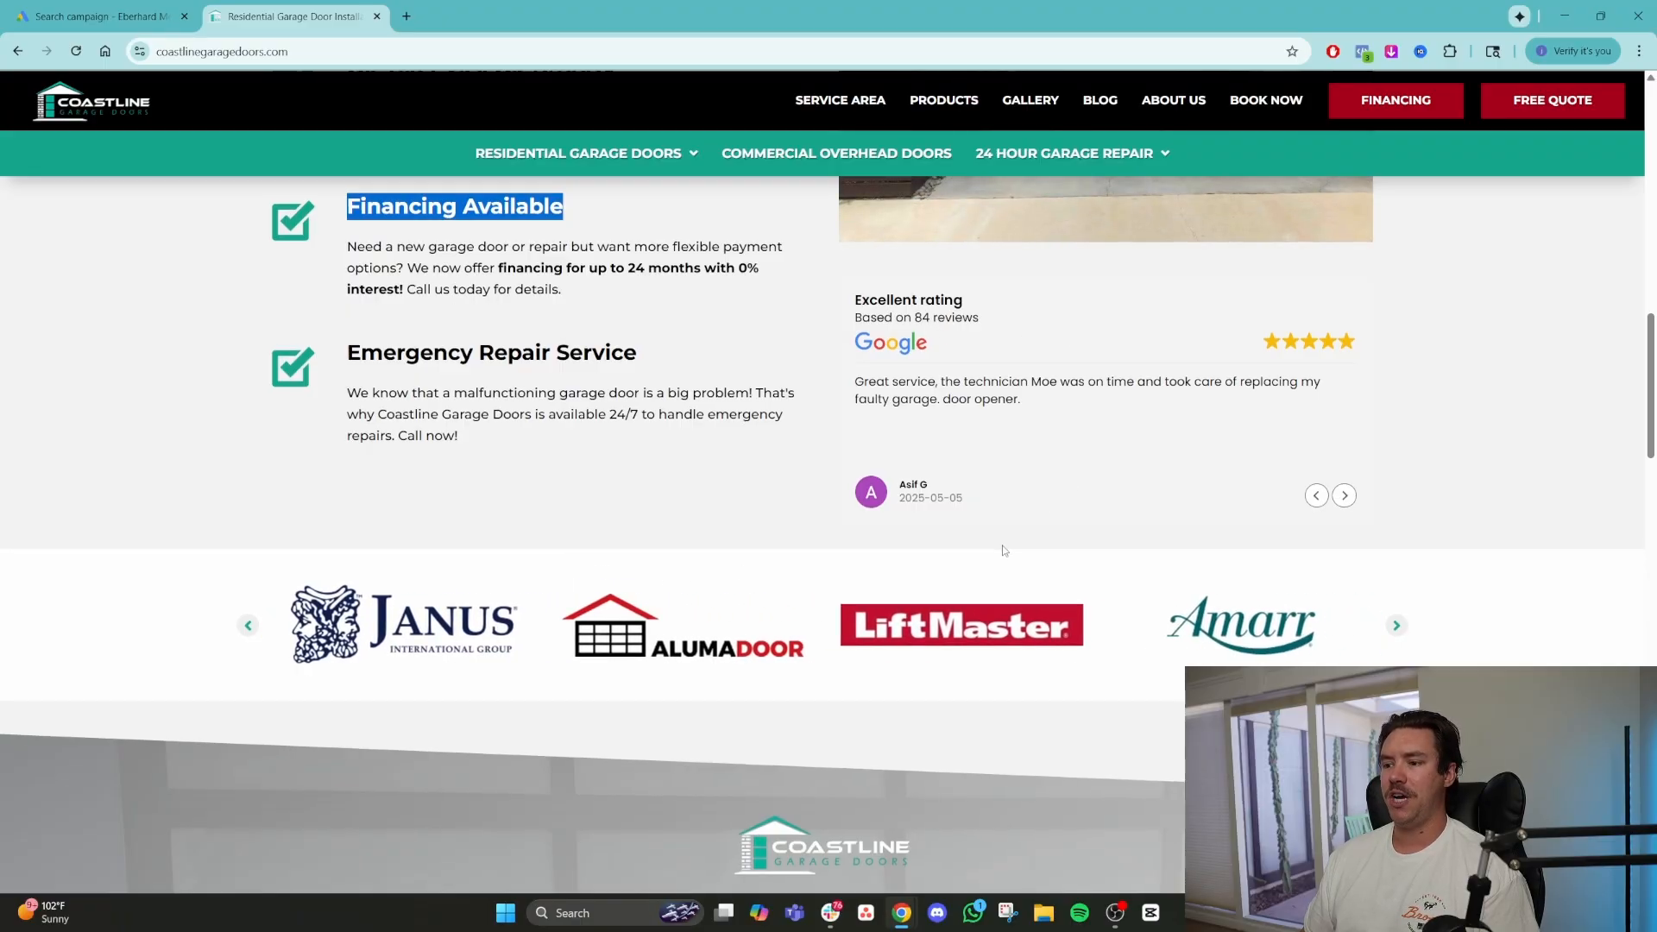
{"action": "scroll", "coordinate": [1004, 550], "scroll_direction": "down", "scroll_amount": 8}
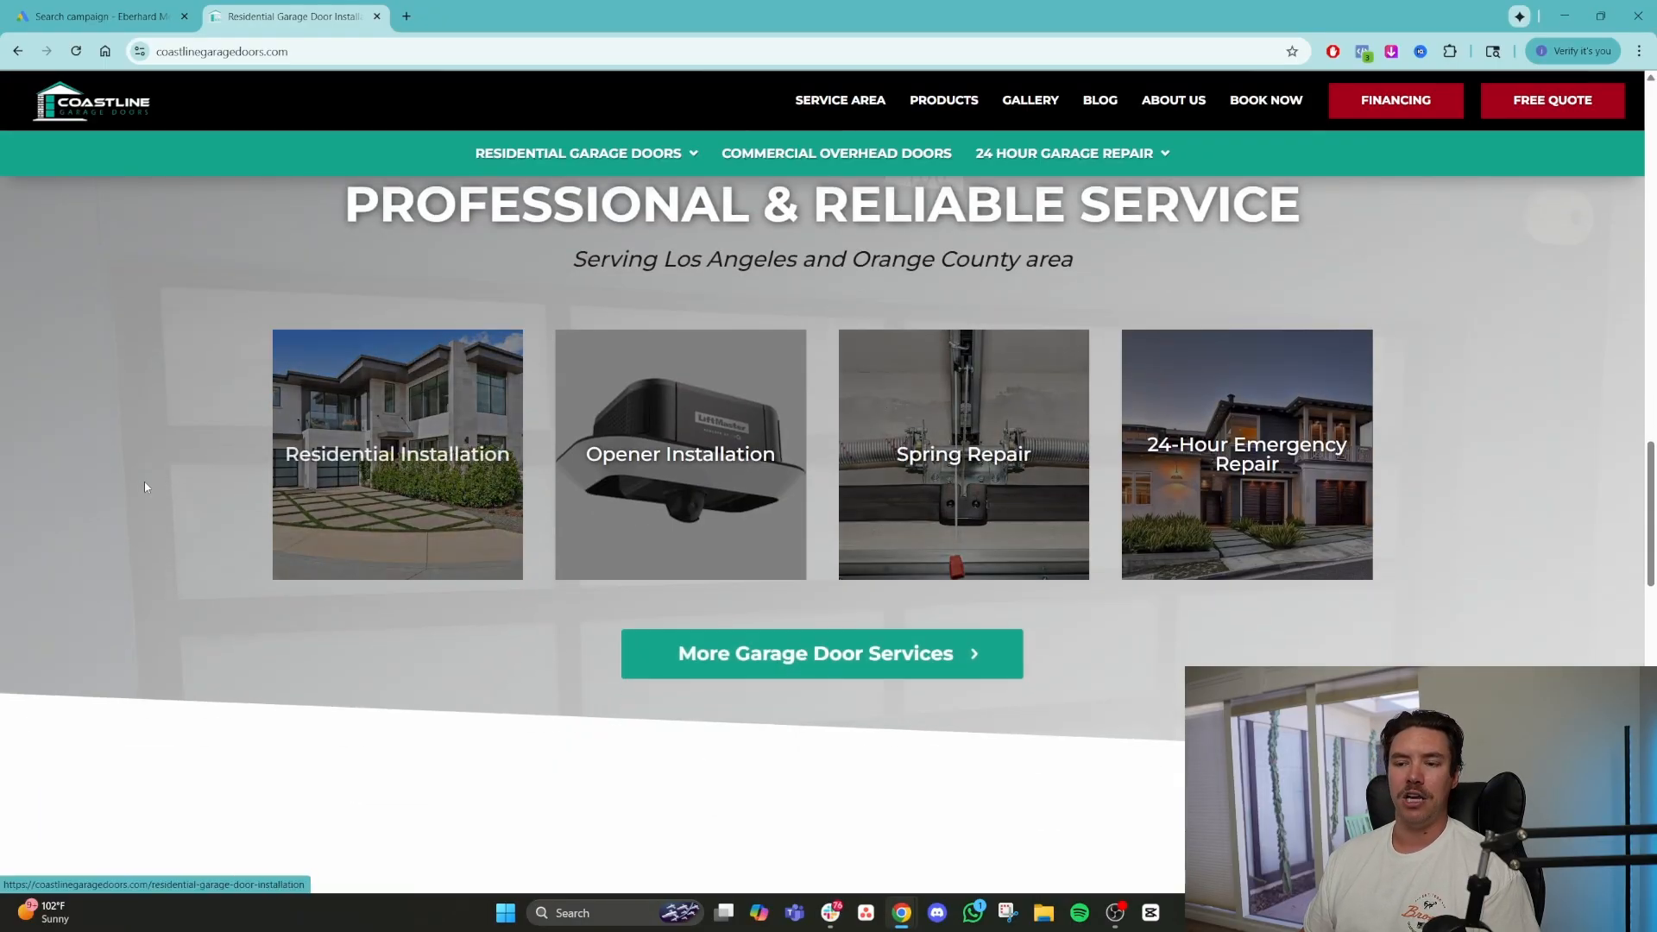
{"action": "scroll", "coordinate": [142, 488], "scroll_direction": "up", "scroll_amount": 15}
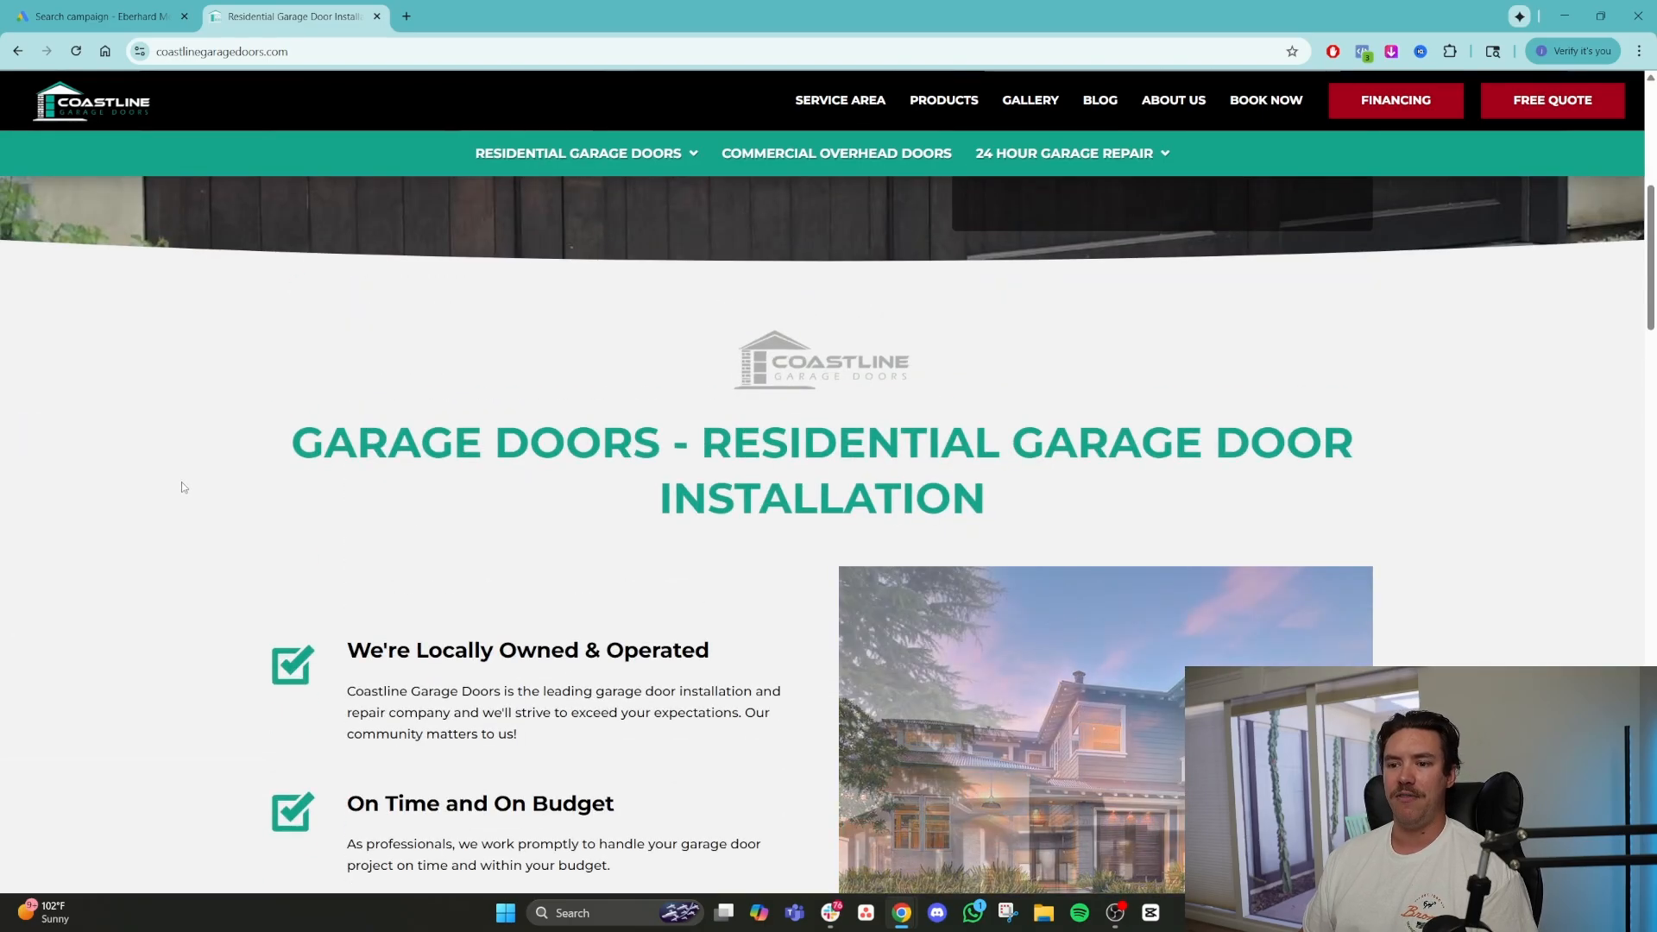
{"action": "scroll", "coordinate": [181, 487], "scroll_direction": "up", "scroll_amount": 5}
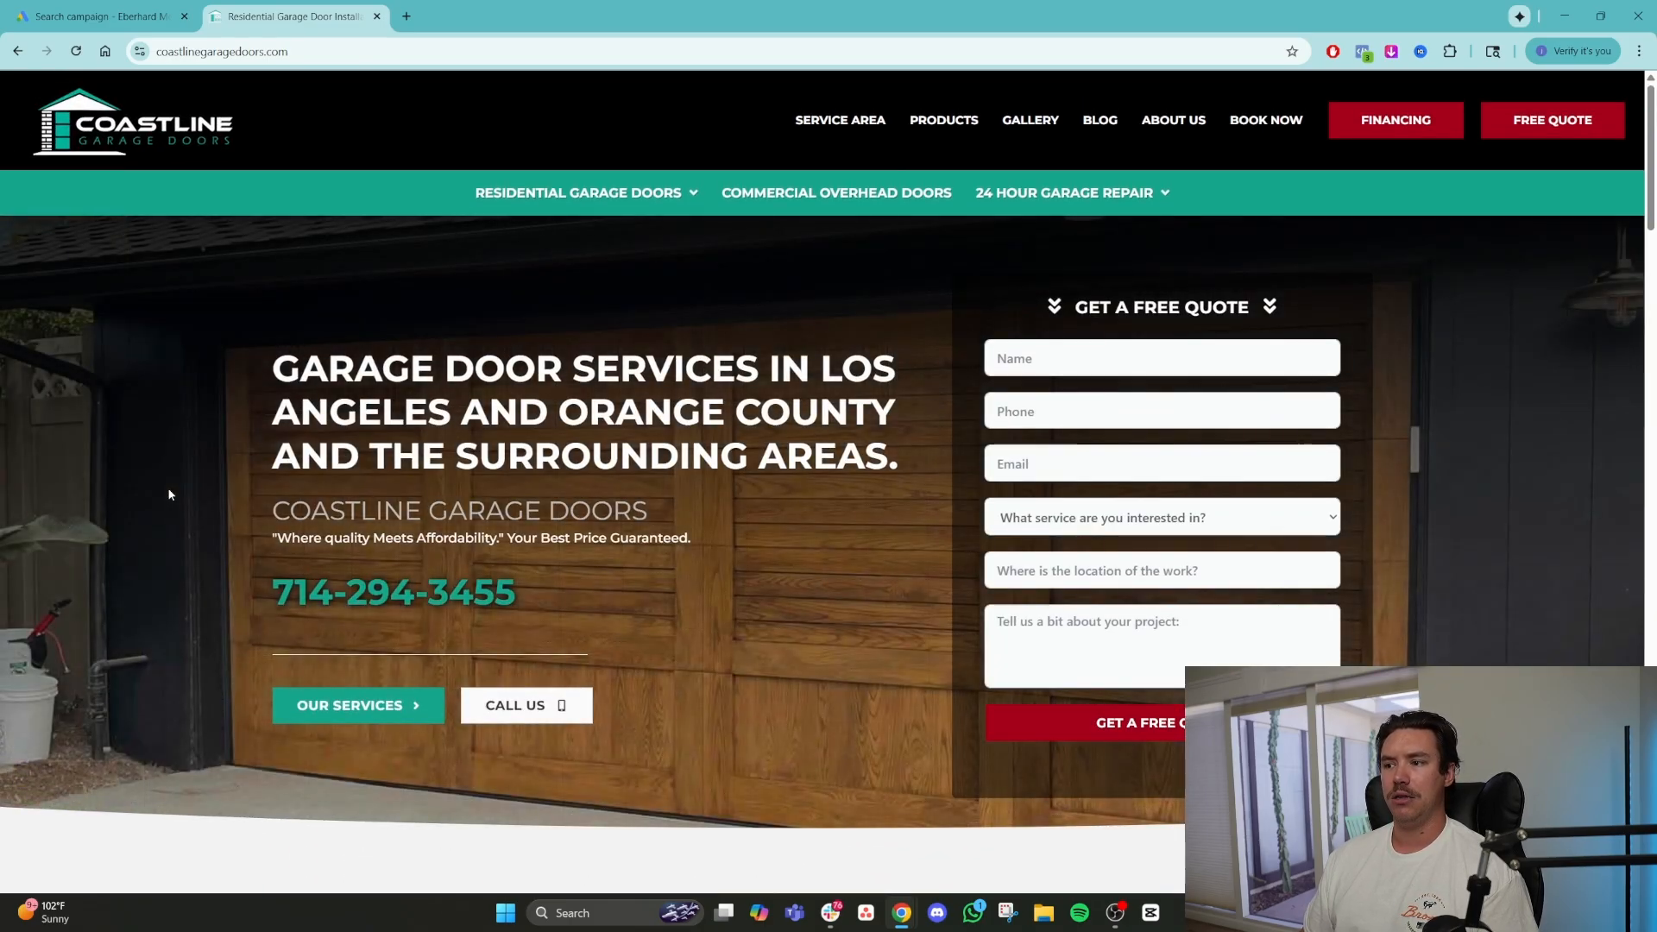
{"action": "scroll", "coordinate": [169, 494], "scroll_direction": "down", "scroll_amount": 6}
{"action": "left_click_drag", "start_coordinate": [371, 407], "coordinate": [712, 413]}
{"action": "left_click", "coordinate": [740, 409]}
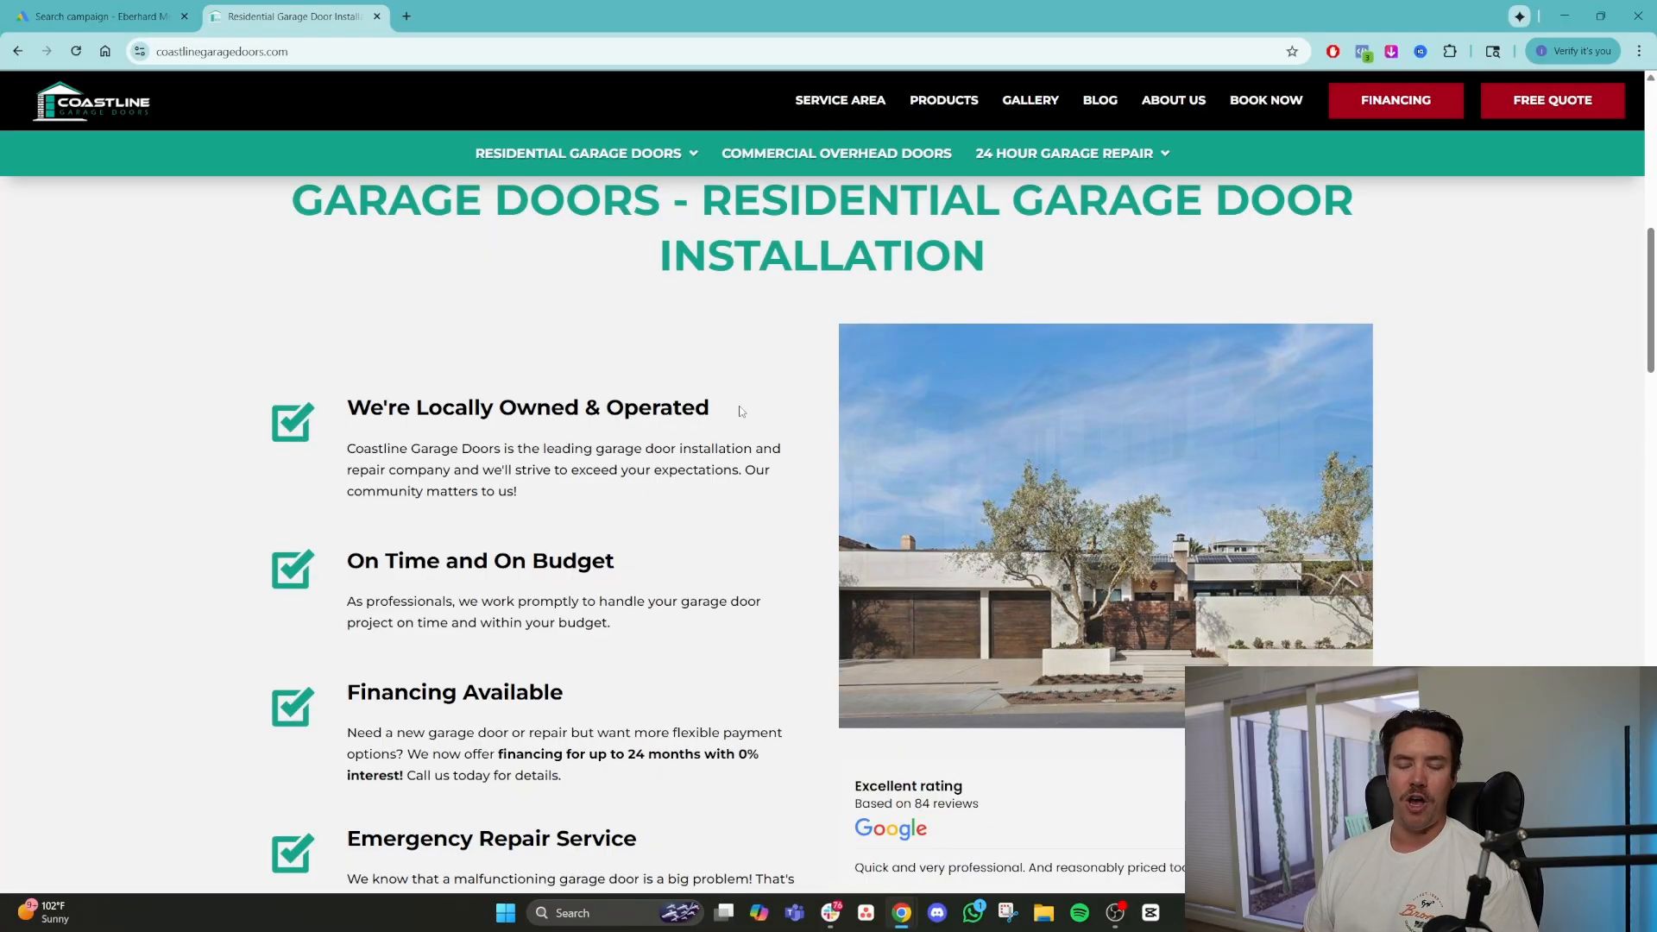
Examine the home page's "Professional & Reliable Service", "Garage Doors are our specialty" and "Our Service Area" sections for further ad wording.
{"action": "scroll", "coordinate": [741, 412], "scroll_direction": "down", "scroll_amount": 10}
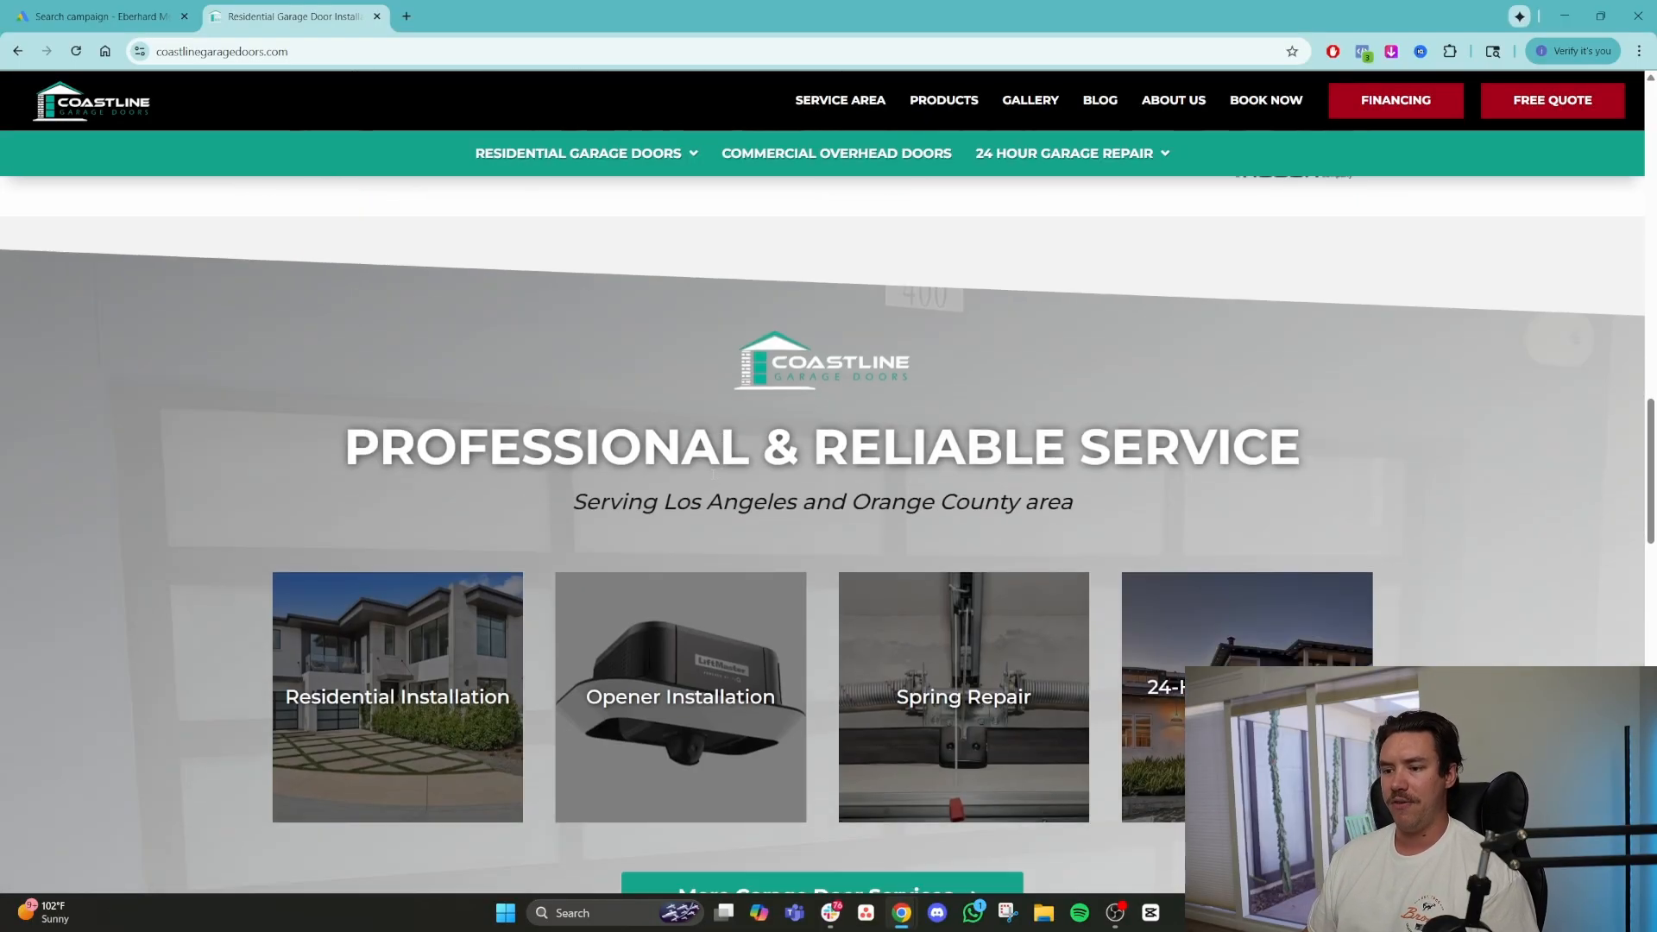
{"action": "left_click_drag", "start_coordinate": [566, 514], "coordinate": [1075, 500]}
{"action": "left_click", "coordinate": [1076, 501]}
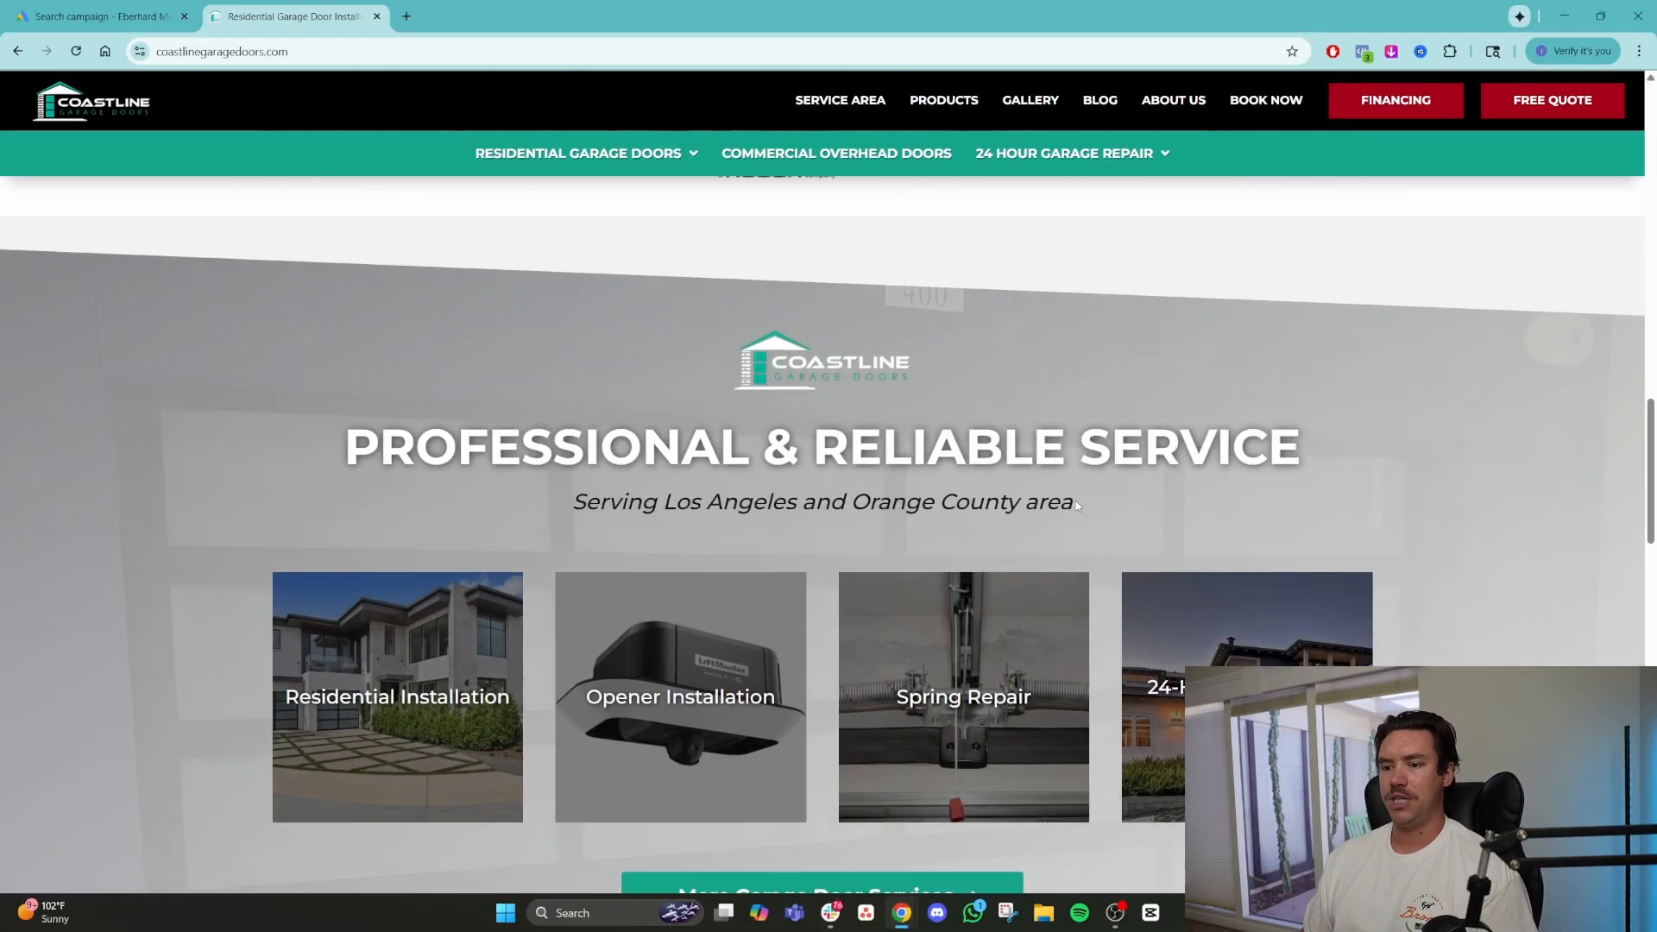
{"action": "left_click_drag", "start_coordinate": [345, 447], "coordinate": [1301, 449]}
{"action": "scroll", "coordinate": [1317, 453], "scroll_direction": "down", "scroll_amount": 5}
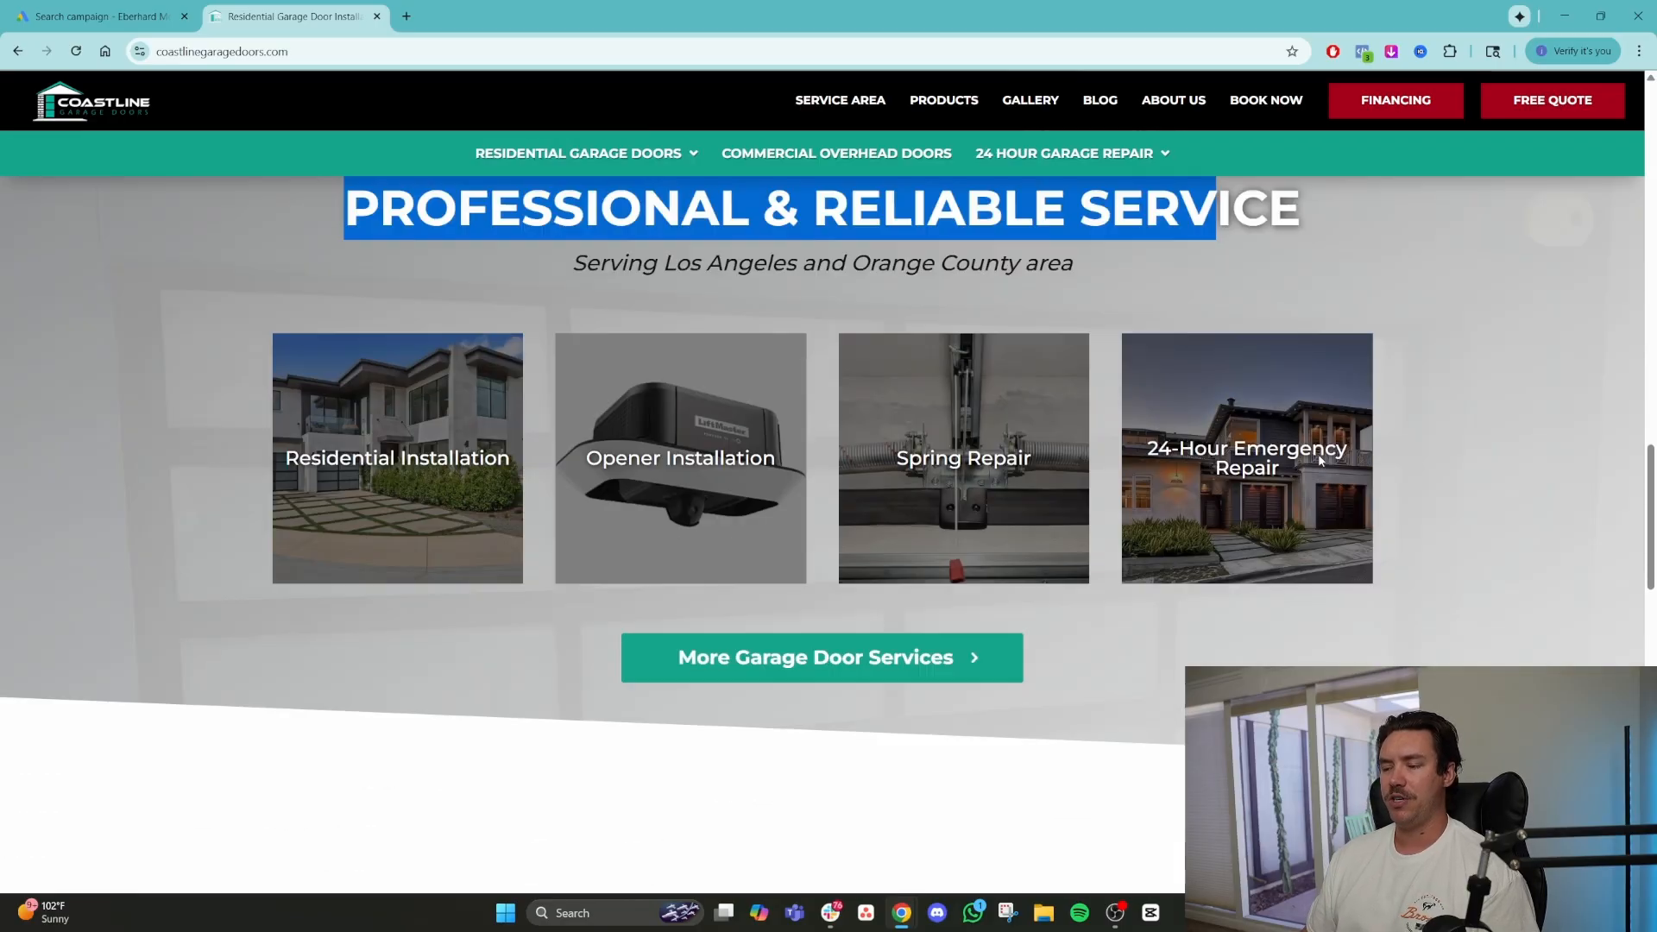
{"action": "scroll", "coordinate": [1370, 488], "scroll_direction": "down", "scroll_amount": 4}
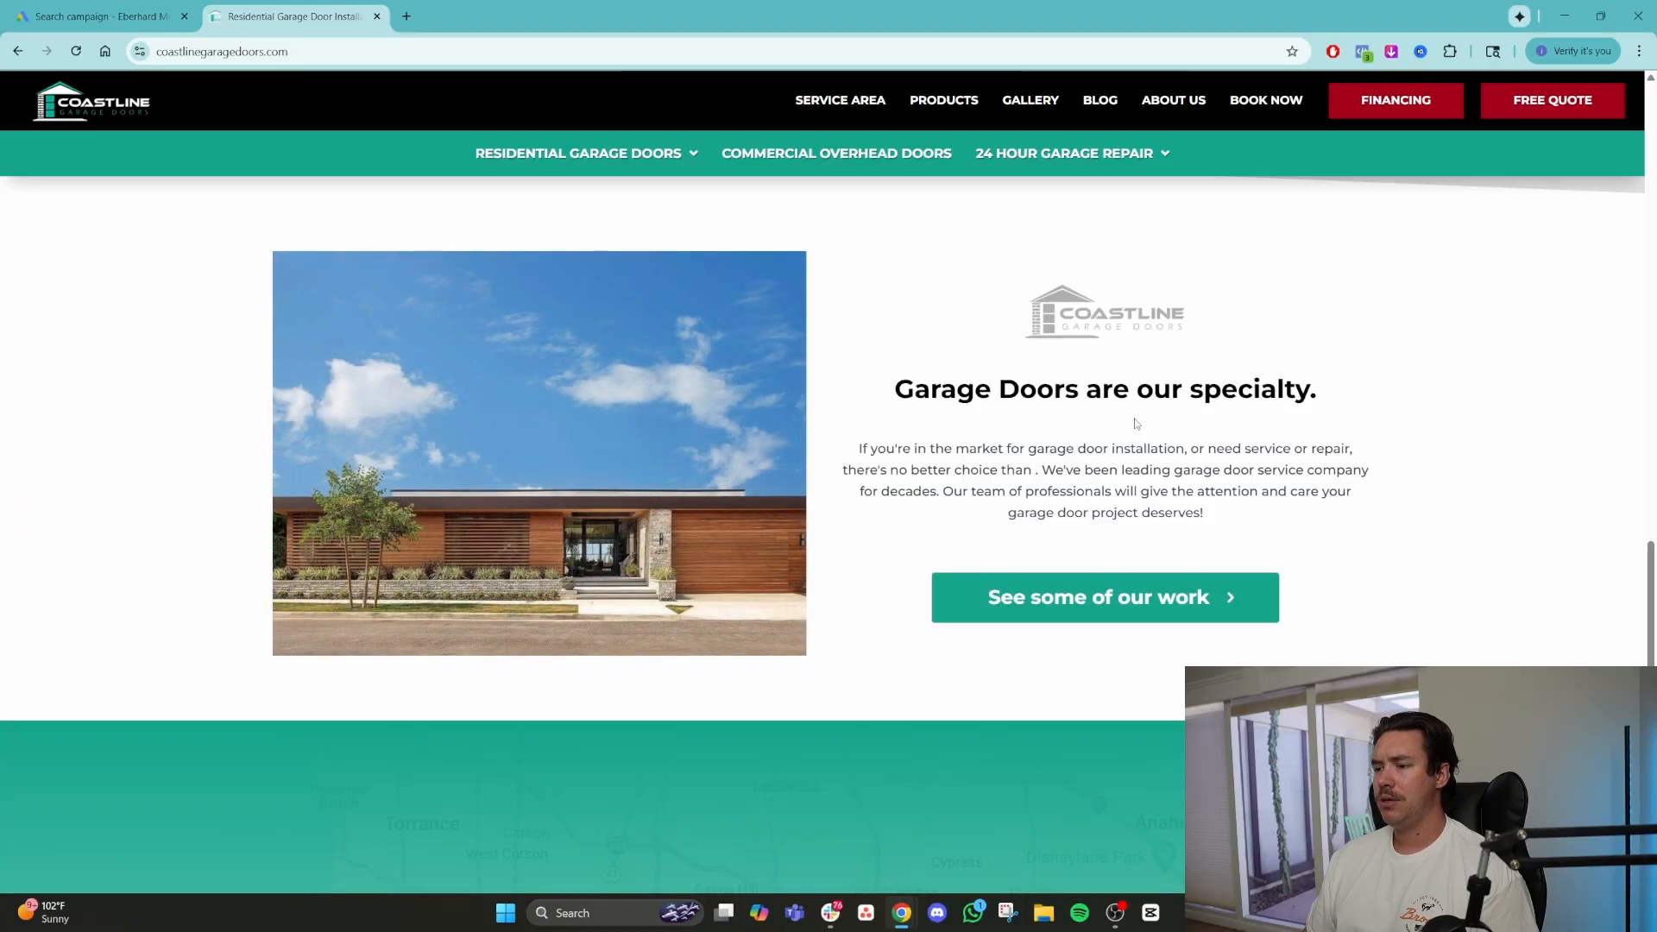
{"action": "scroll", "coordinate": [1400, 504], "scroll_direction": "down", "scroll_amount": 5}
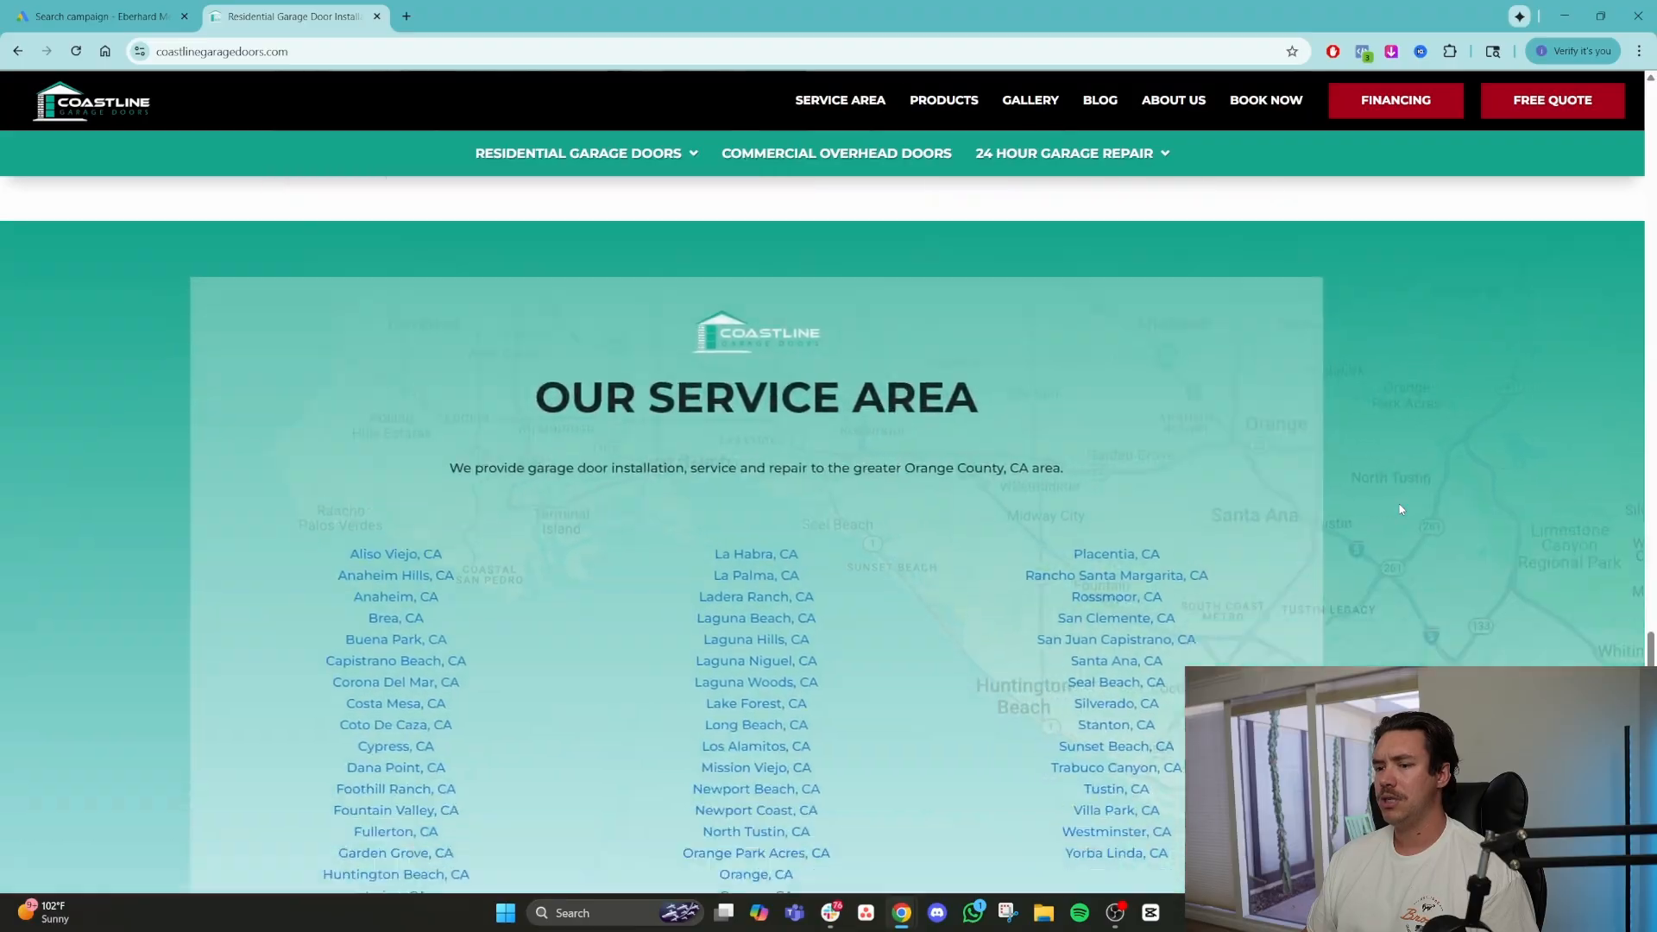
{"action": "scroll", "coordinate": [1400, 504], "scroll_direction": "down", "scroll_amount": 3}
{"action": "scroll", "coordinate": [1400, 504], "scroll_direction": "up", "scroll_amount": 15}
{"action": "scroll", "coordinate": [901, 455], "scroll_direction": "up", "scroll_amount": 10}
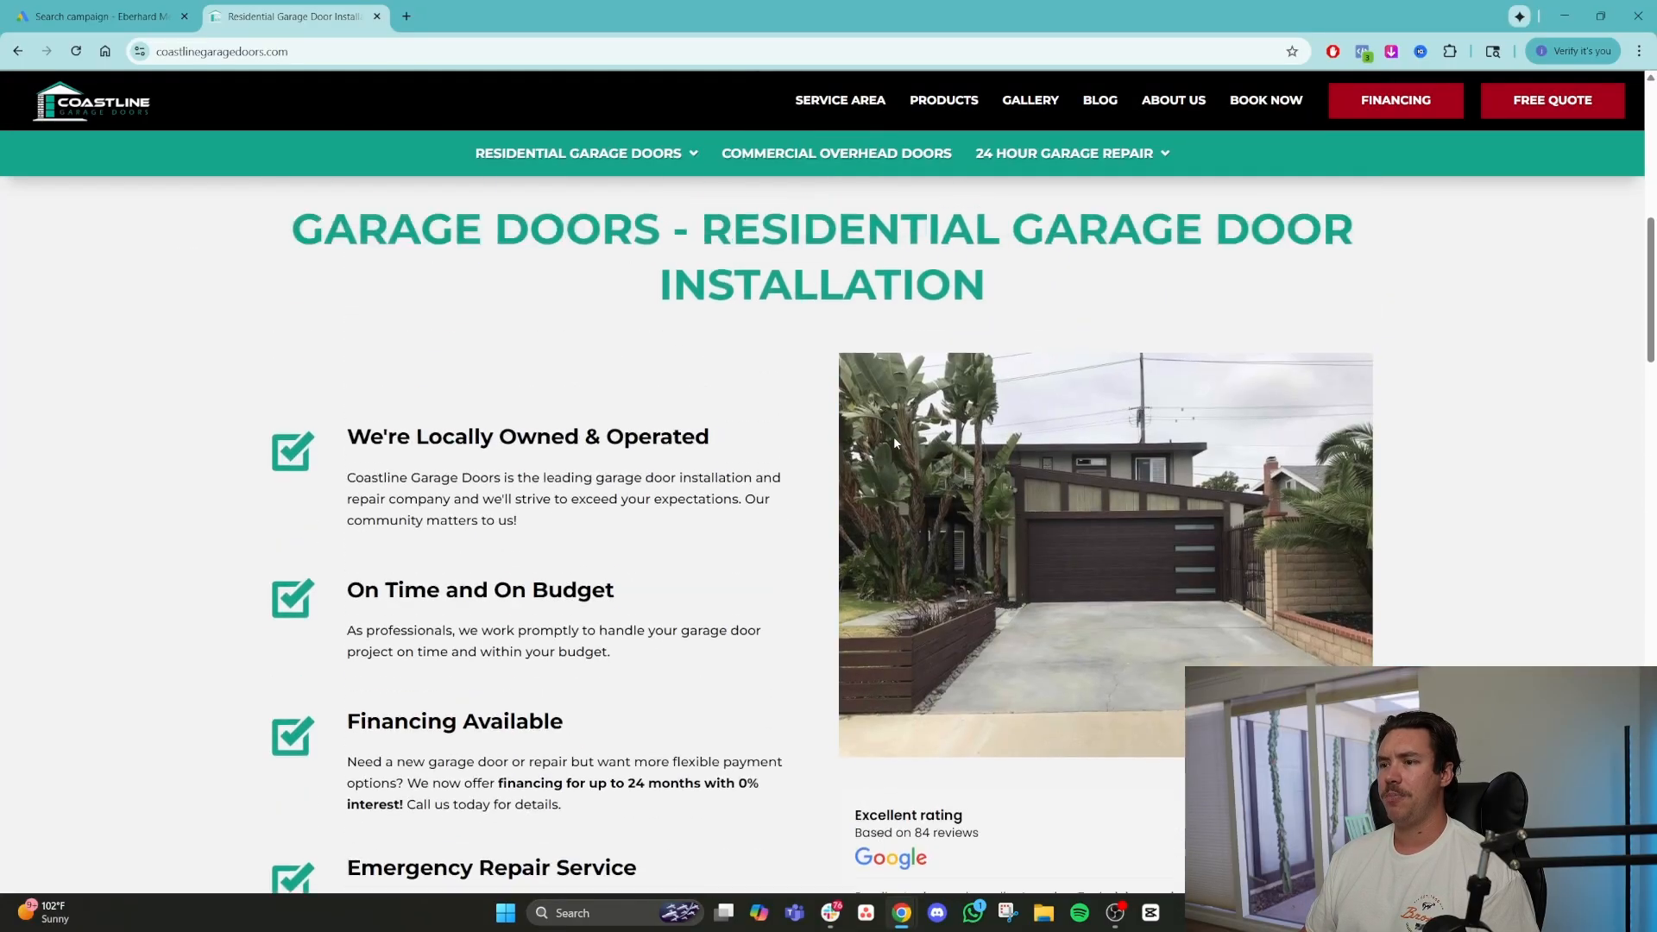
Open the website's Residential Garage Door Installation page, examine its text for ad wording, and return to the home page to skim it again.
{"action": "mouse_move", "coordinate": [578, 172]}
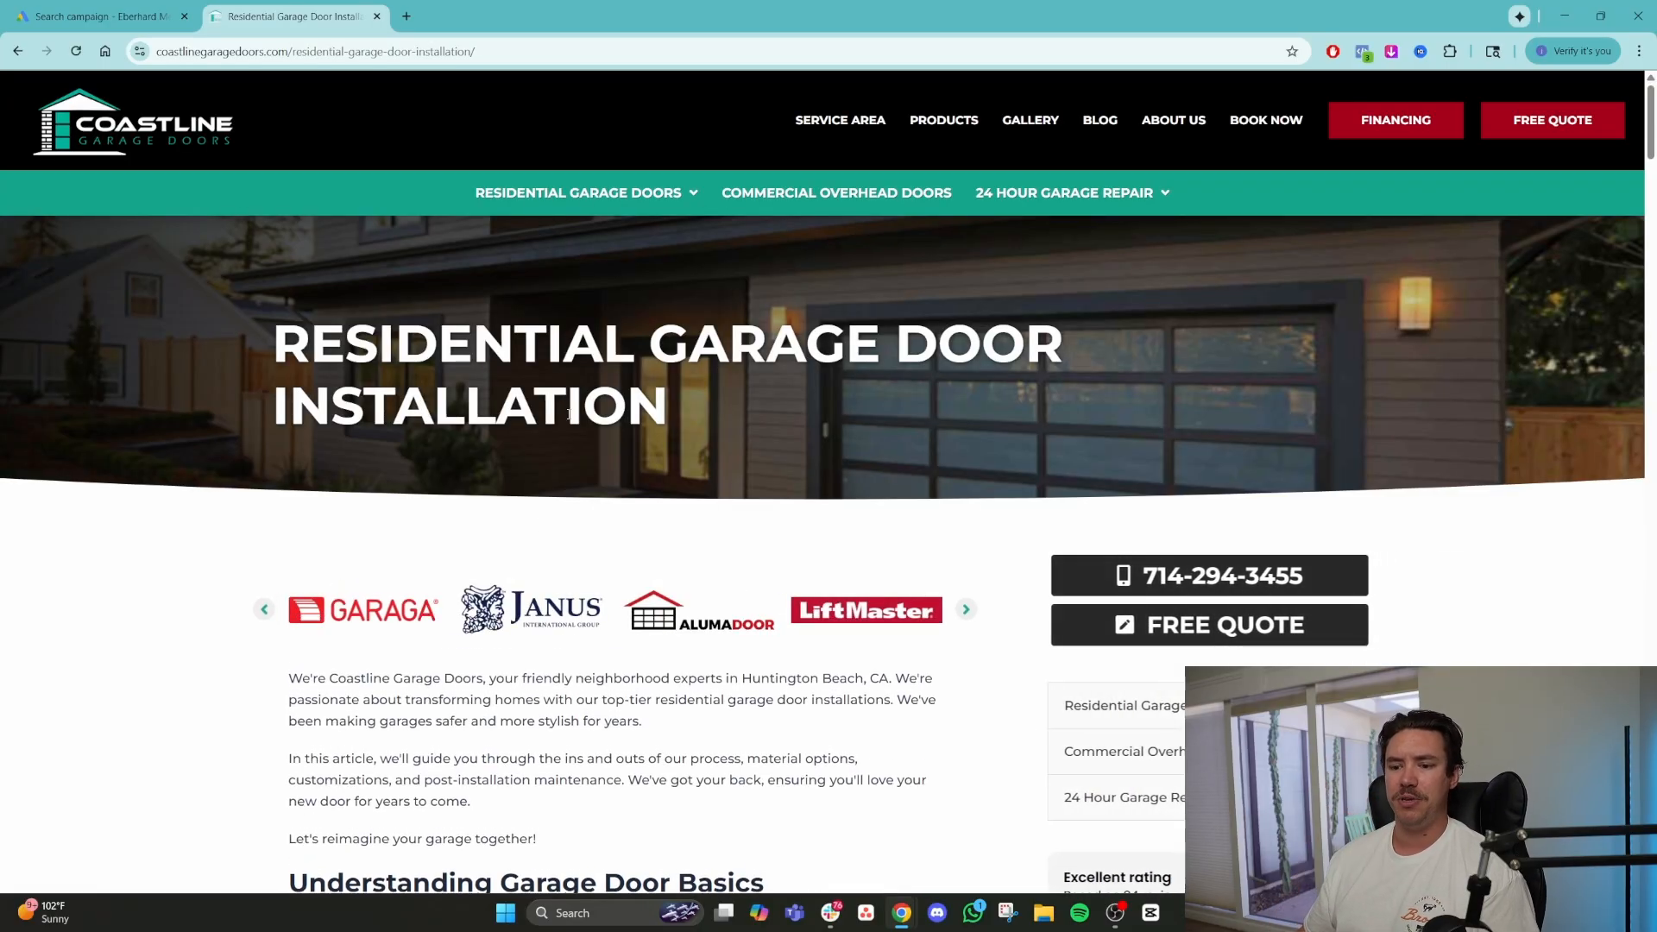
{"action": "scroll", "coordinate": [550, 582], "scroll_direction": "down", "scroll_amount": 2}
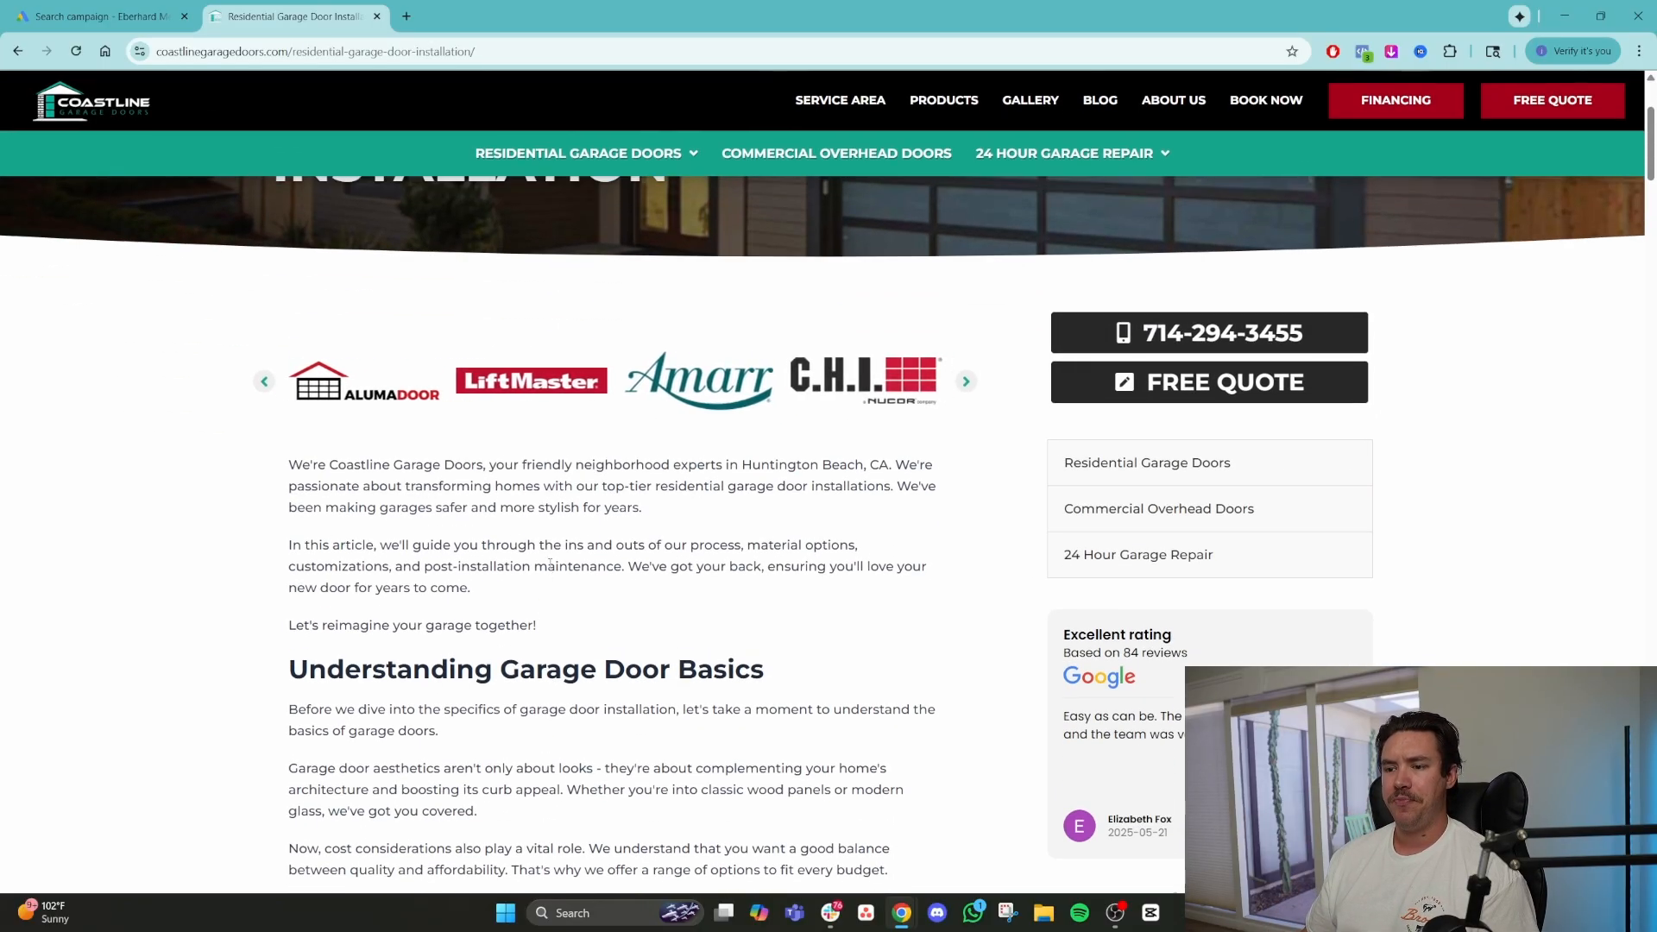
{"action": "left_click_drag", "start_coordinate": [490, 466], "coordinate": [710, 466]}
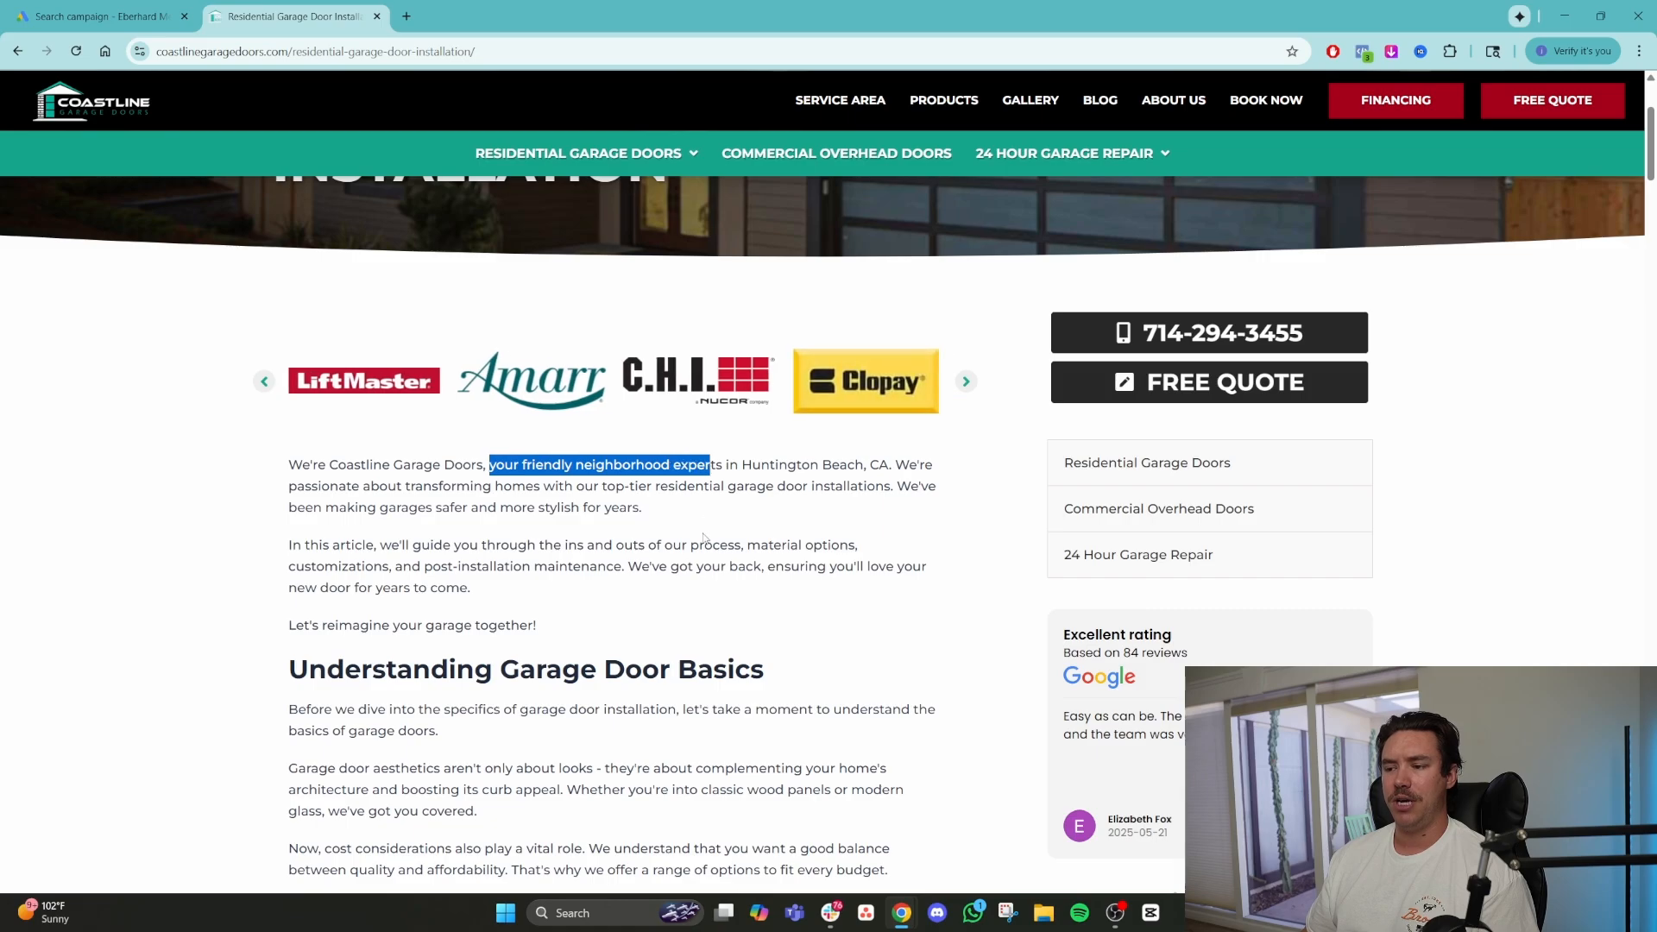
{"action": "left_click", "coordinate": [697, 493]}
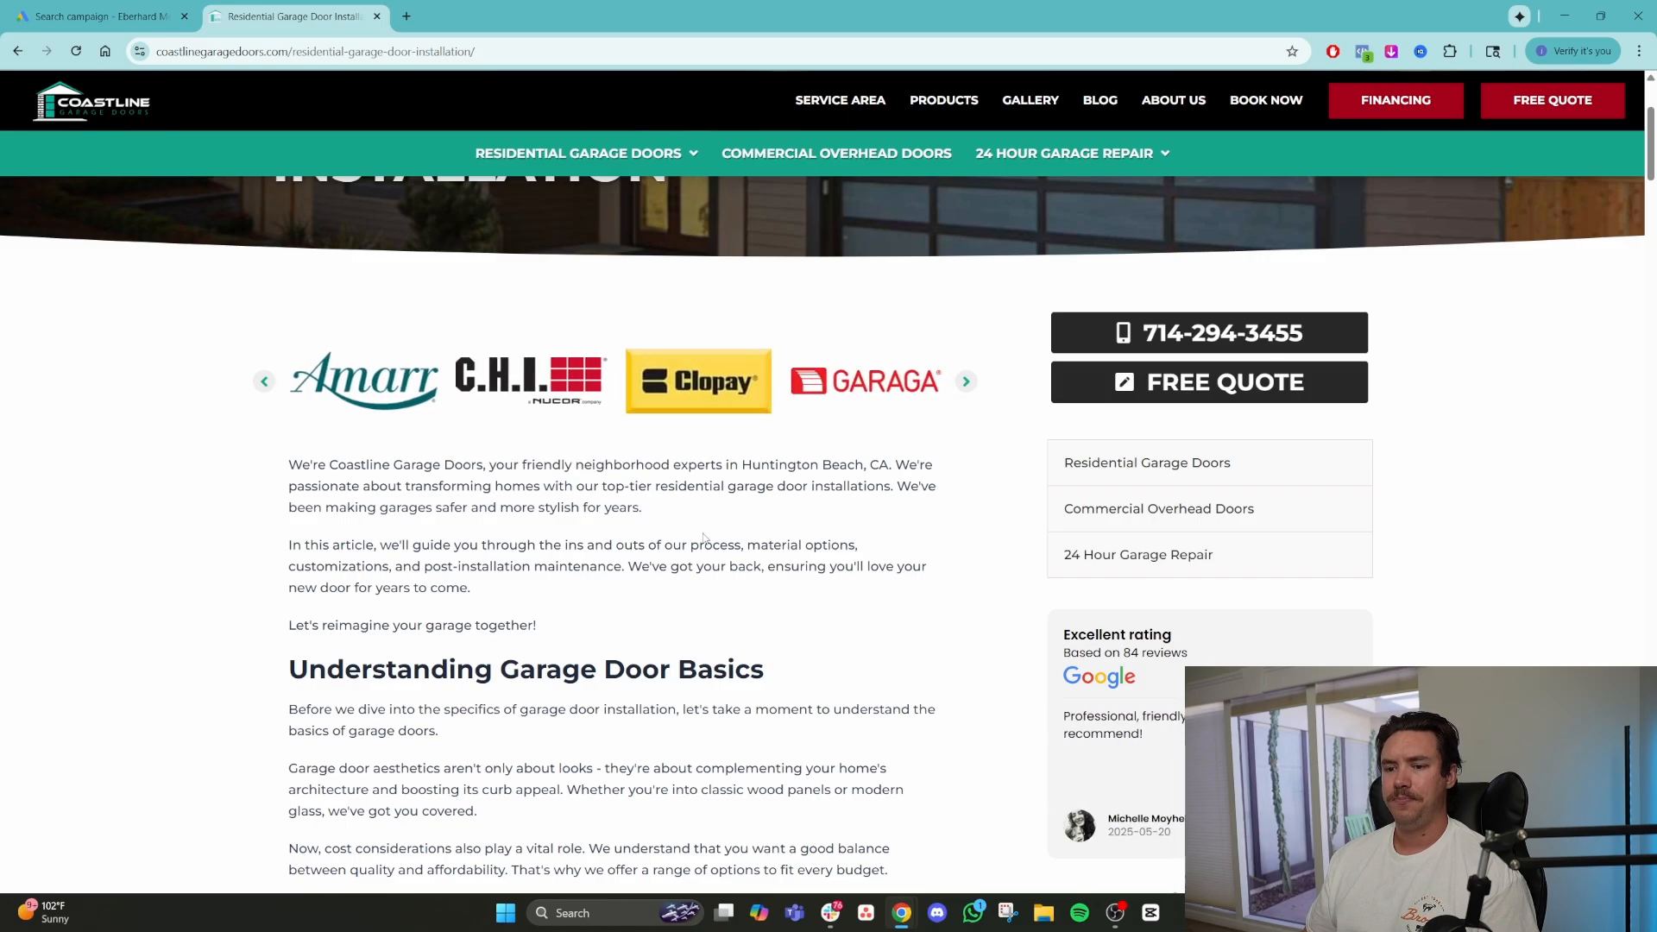
{"action": "left_click_drag", "start_coordinate": [608, 486], "coordinate": [811, 489]}
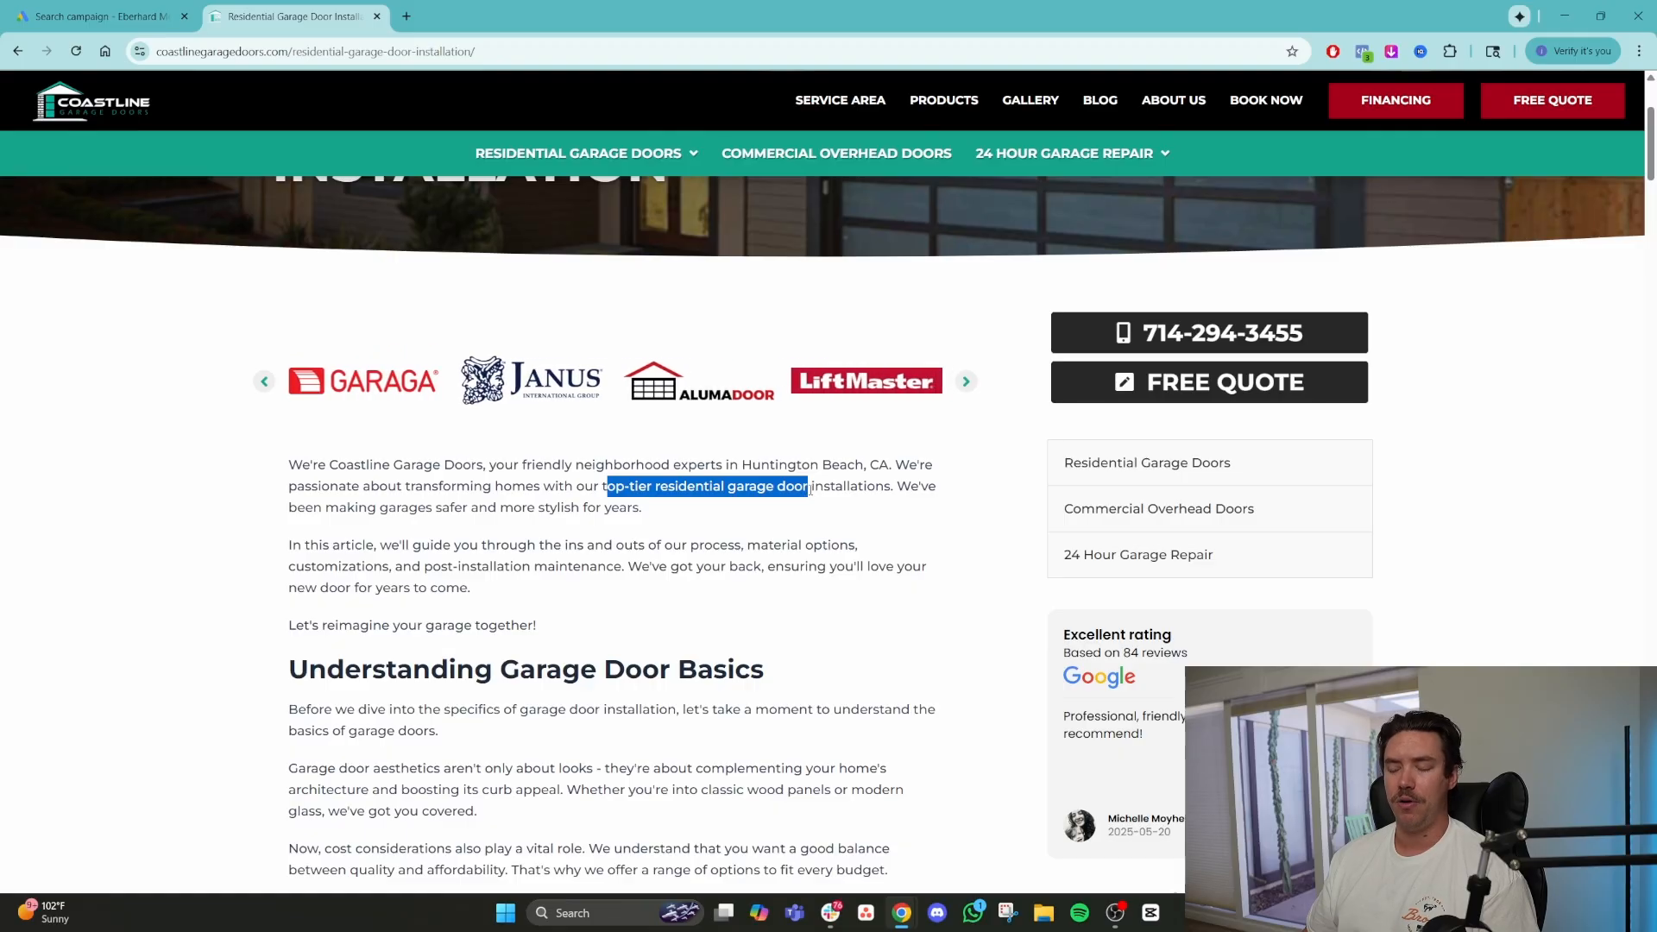
{"action": "scroll", "coordinate": [532, 549], "scroll_direction": "down", "scroll_amount": 2}
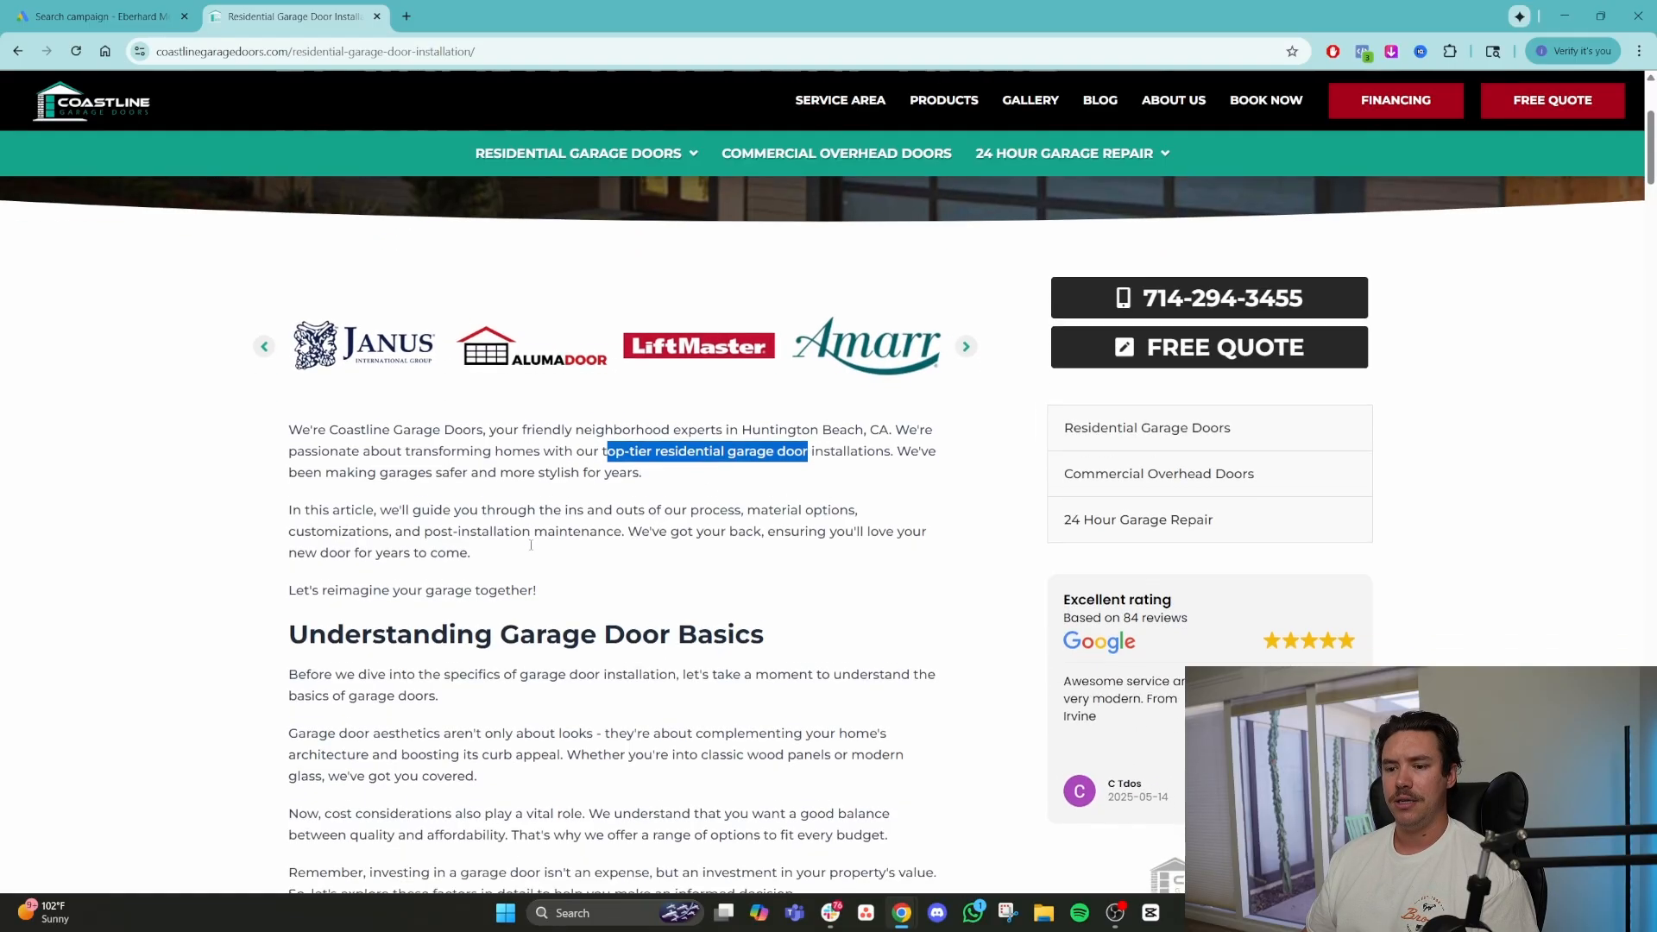
{"action": "scroll", "coordinate": [532, 549], "scroll_direction": "down", "scroll_amount": 20}
{"action": "scroll", "coordinate": [572, 554], "scroll_direction": "up", "scroll_amount": 10}
{"action": "scroll", "coordinate": [571, 554], "scroll_direction": "up", "scroll_amount": 15}
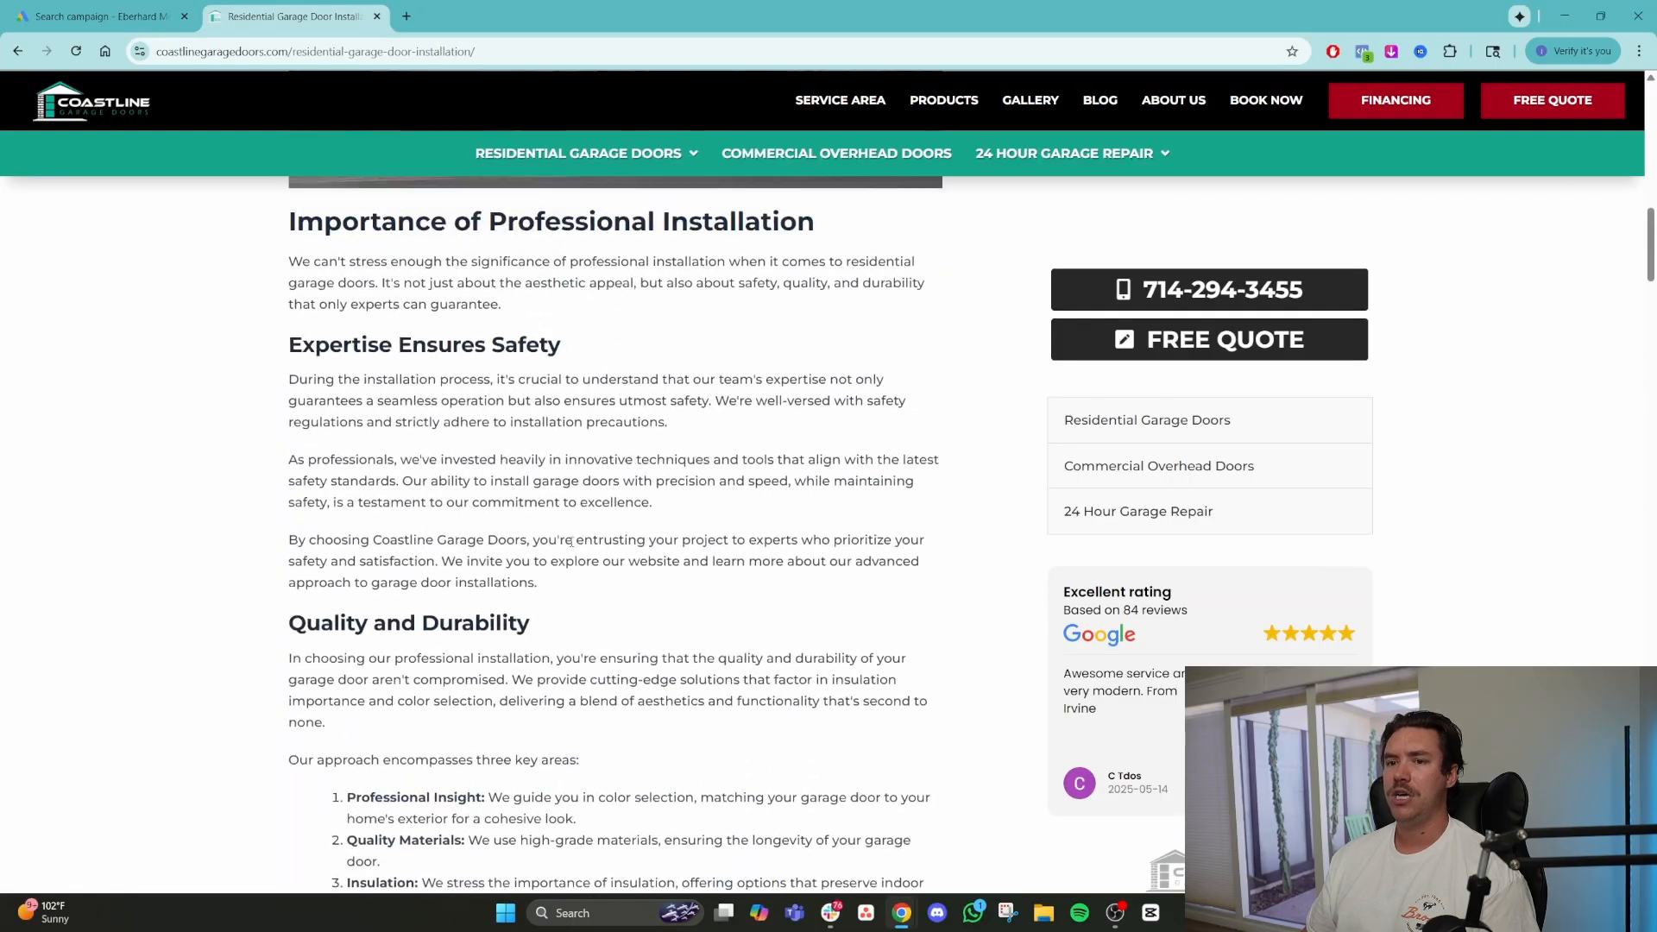
{"action": "left_click", "coordinate": [117, 105]}
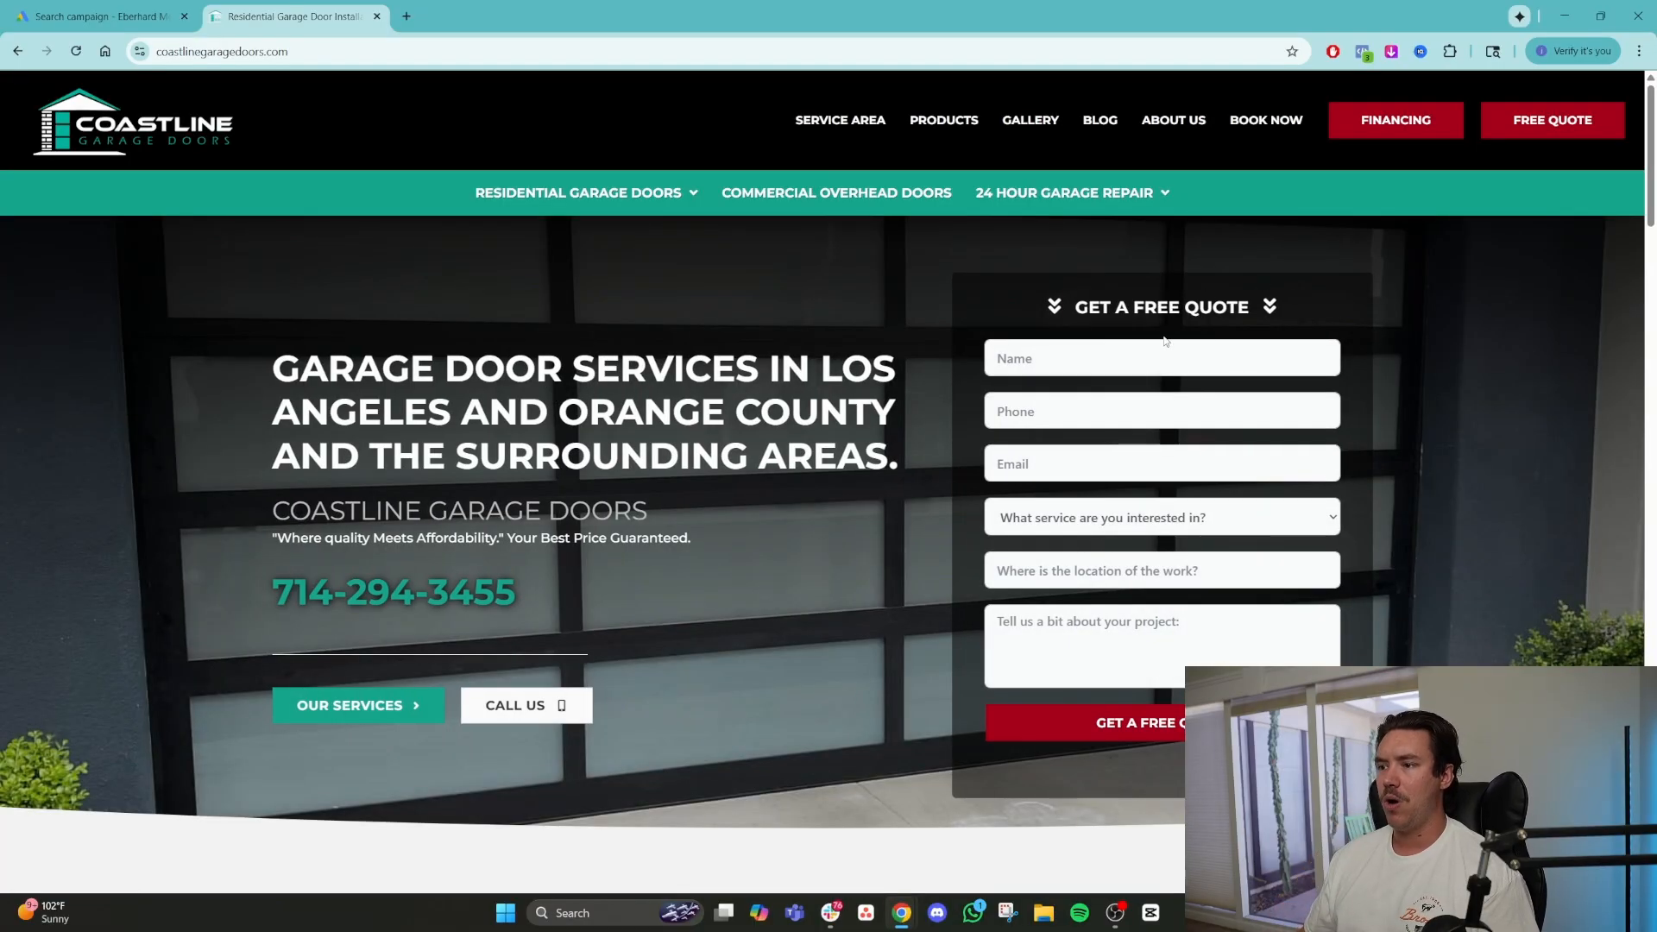
{"action": "scroll", "coordinate": [944, 453], "scroll_direction": "down", "scroll_amount": 4}
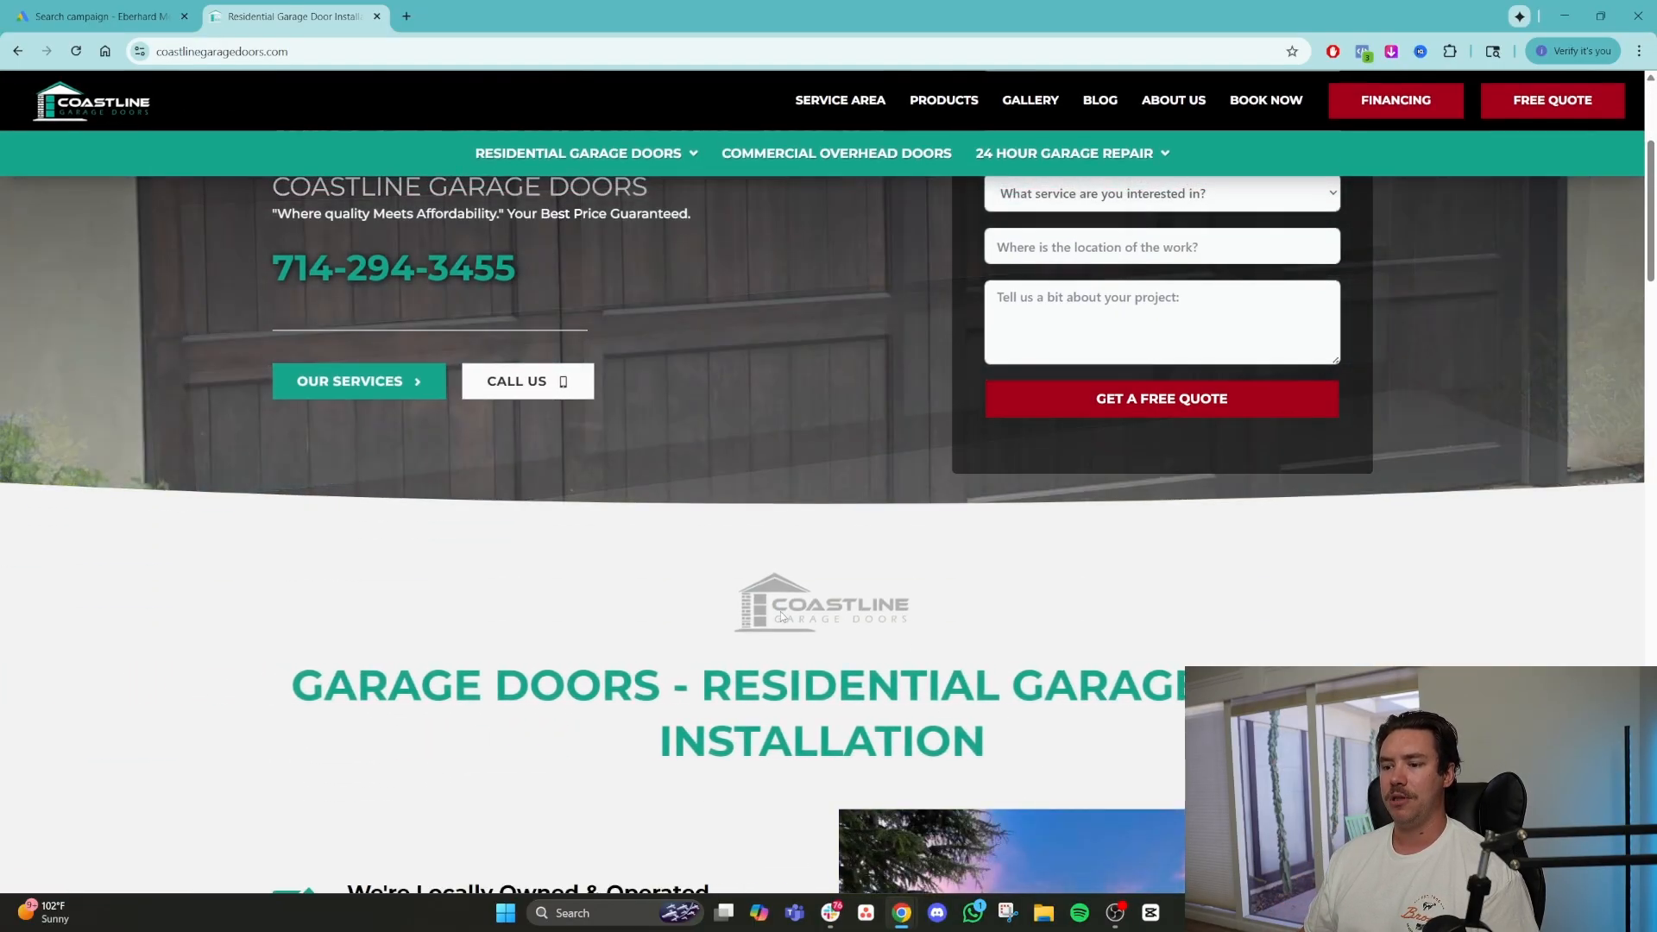
{"action": "scroll", "coordinate": [780, 611], "scroll_direction": "down", "scroll_amount": 4}
{"action": "scroll", "coordinate": [780, 611], "scroll_direction": "up", "scroll_amount": 10}
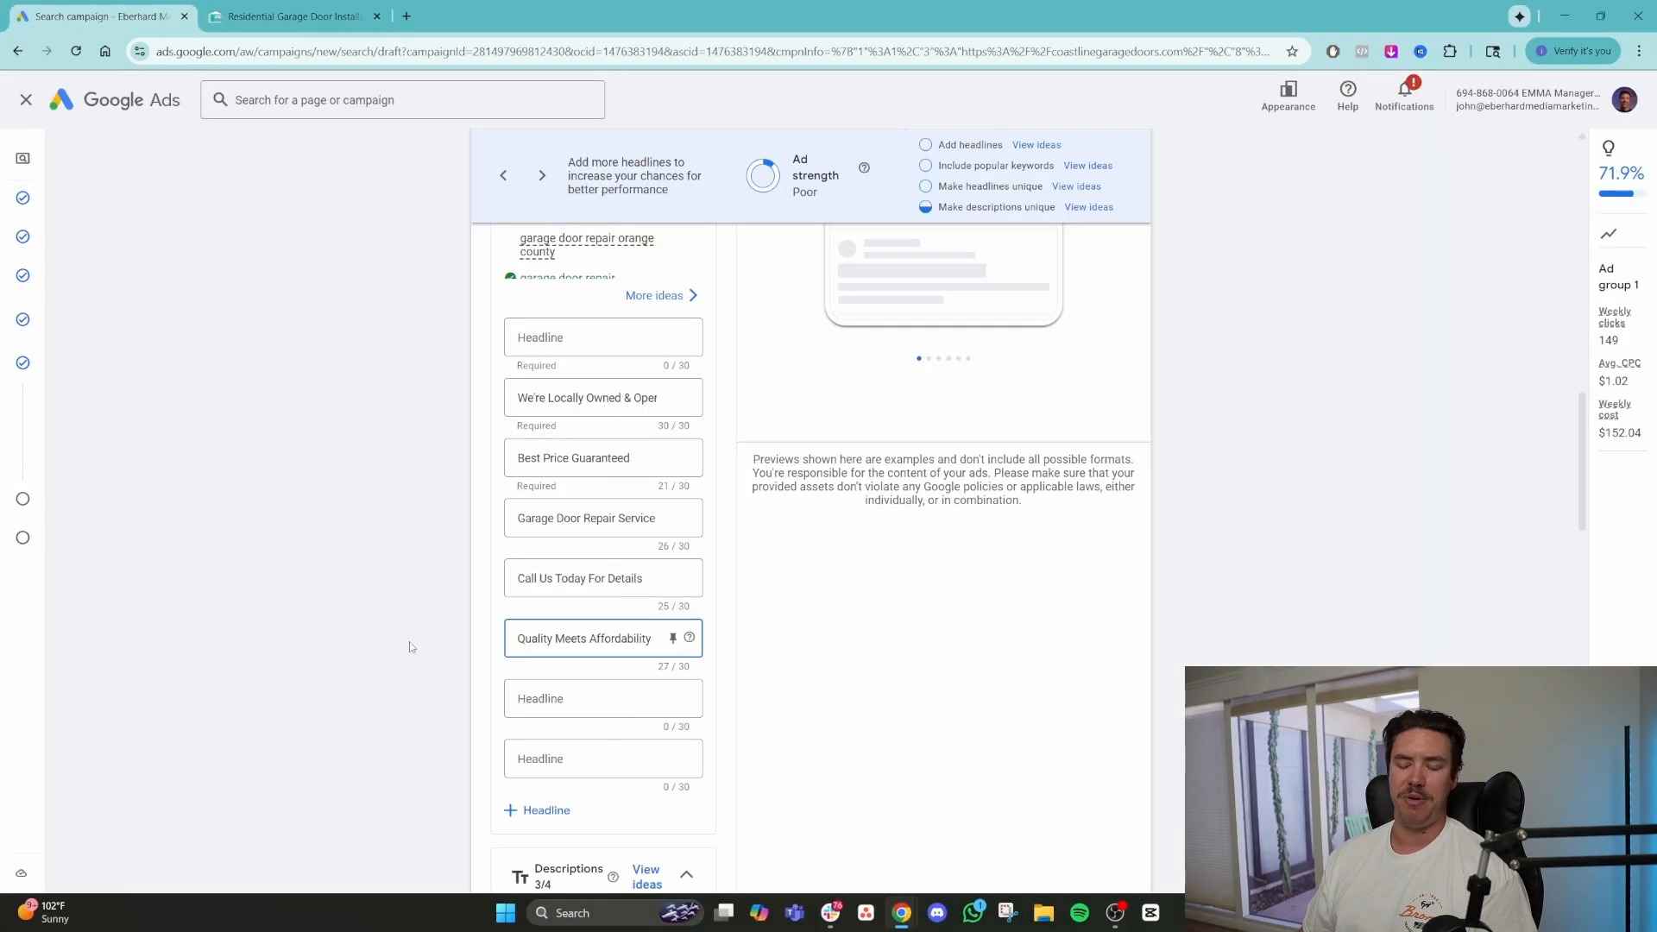
Return to the Google Ads campaign and add seven empty headline fields to the ad to reach the maximum of 15.
{"action": "scroll", "coordinate": [409, 614], "scroll_direction": "up", "scroll_amount": 3}
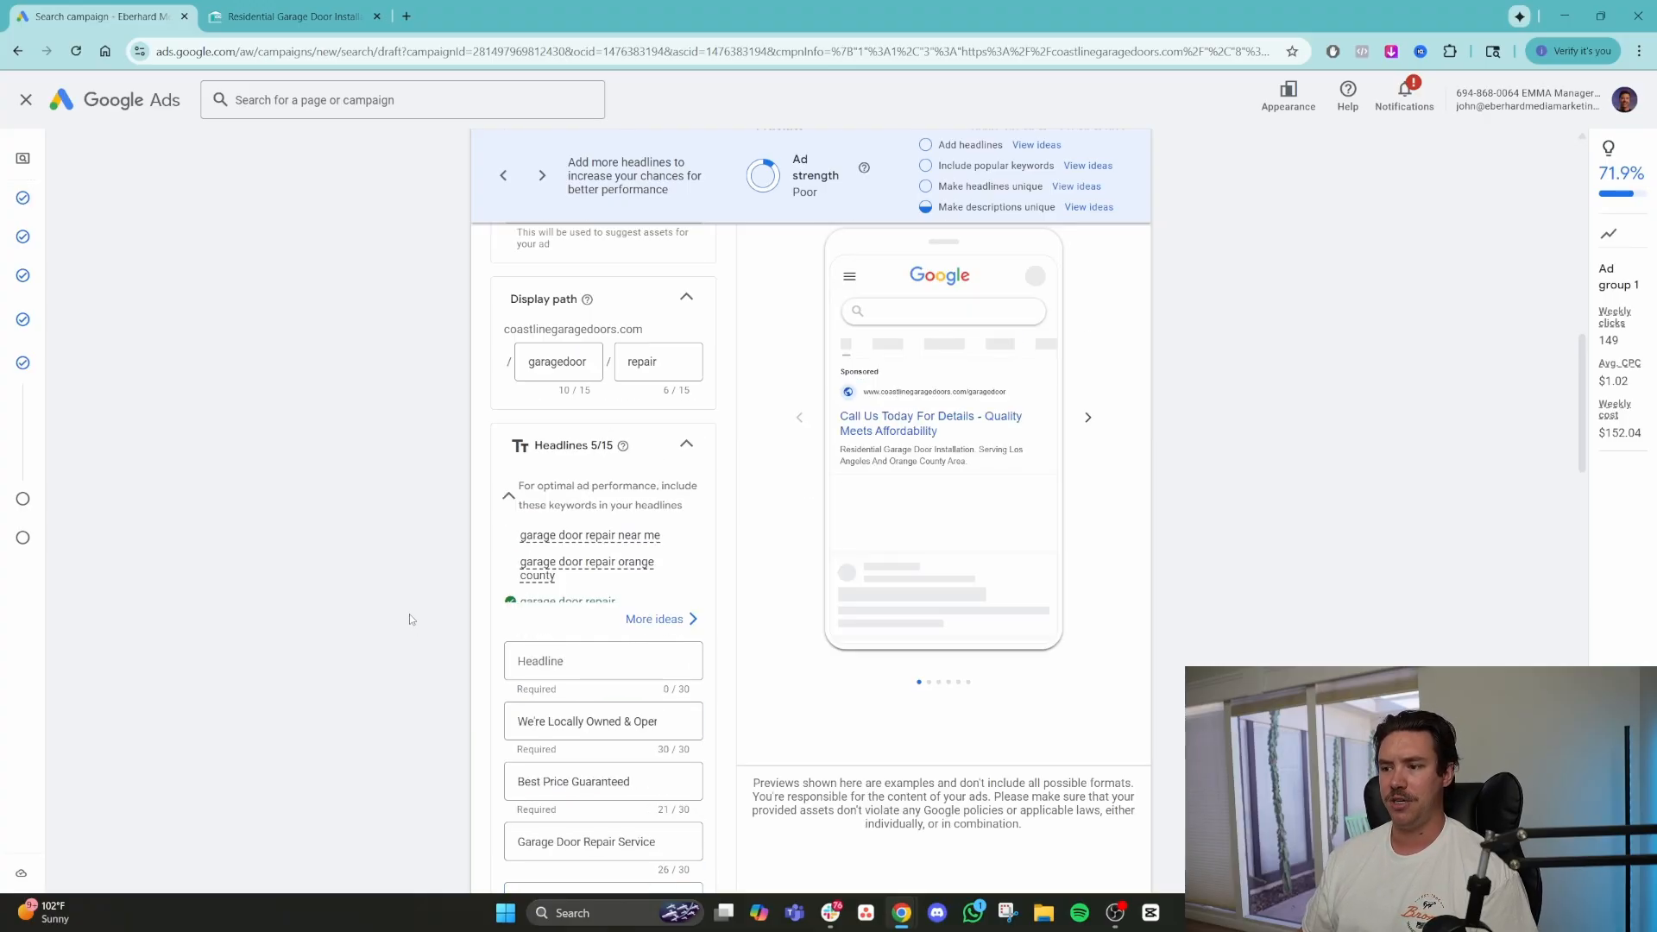
{"action": "scroll", "coordinate": [412, 632], "scroll_direction": "down", "scroll_amount": 3}
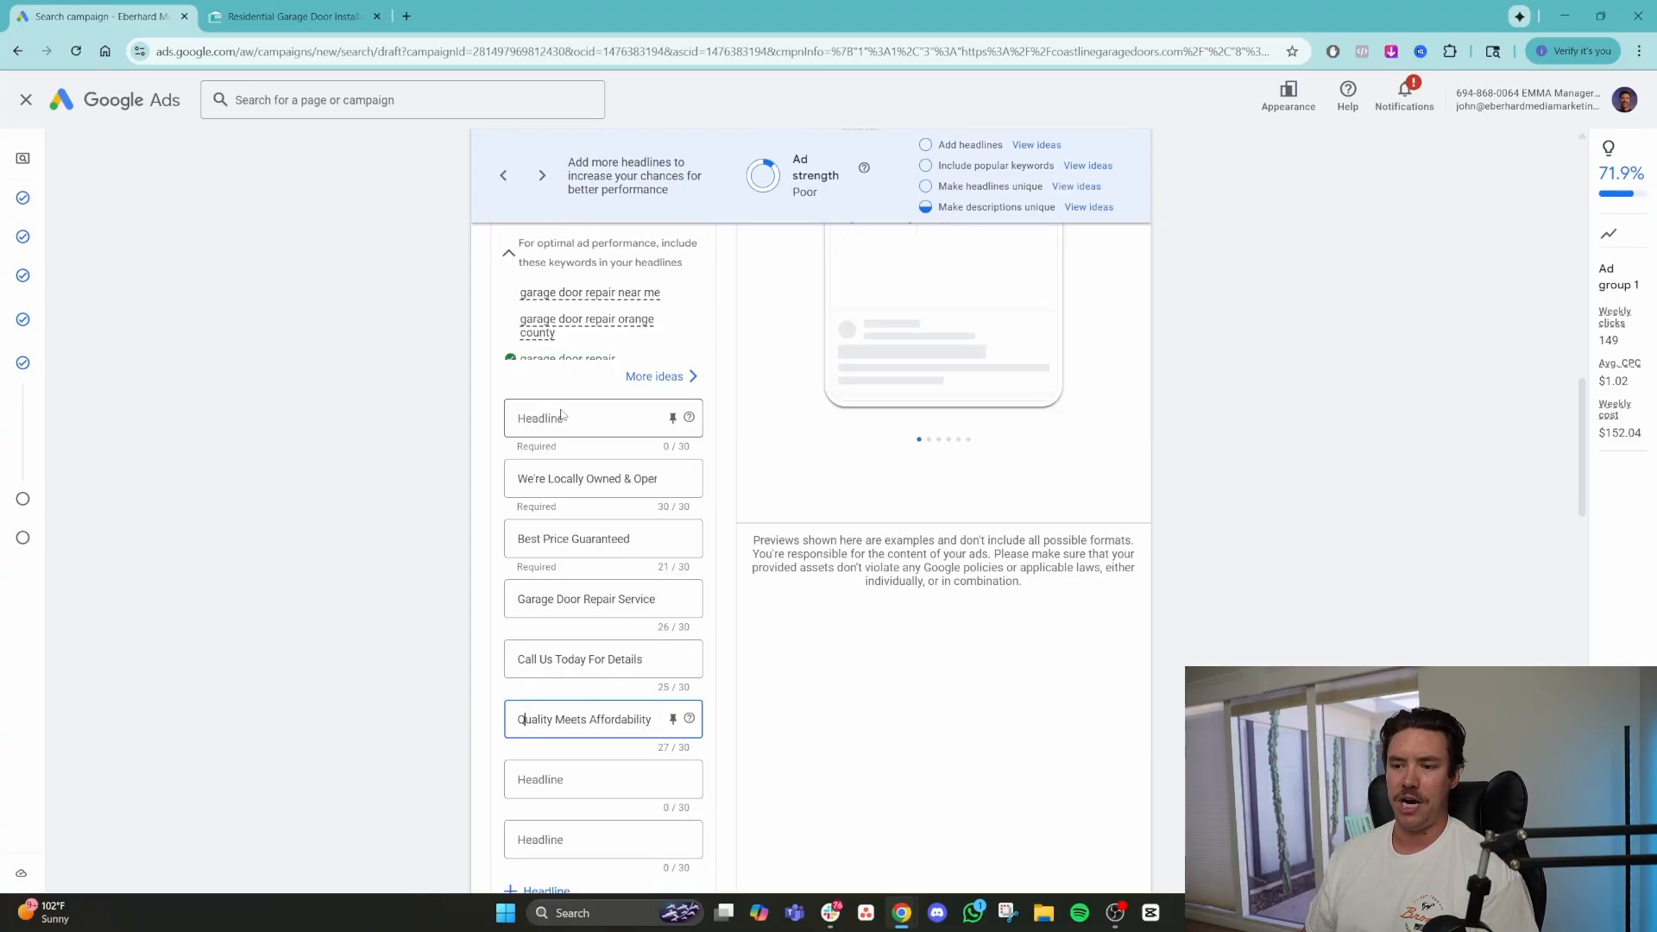
{"action": "scroll", "coordinate": [562, 418], "scroll_direction": "down", "scroll_amount": 3}
{"action": "left_click", "coordinate": [540, 567]}
{"action": "left_click", "coordinate": [519, 632]}
{"action": "left_click", "coordinate": [512, 687]}
{"action": "left_click", "coordinate": [518, 747]}
{"action": "left_click", "coordinate": [514, 806]}
{"action": "scroll", "coordinate": [425, 791], "scroll_direction": "down", "scroll_amount": 3}
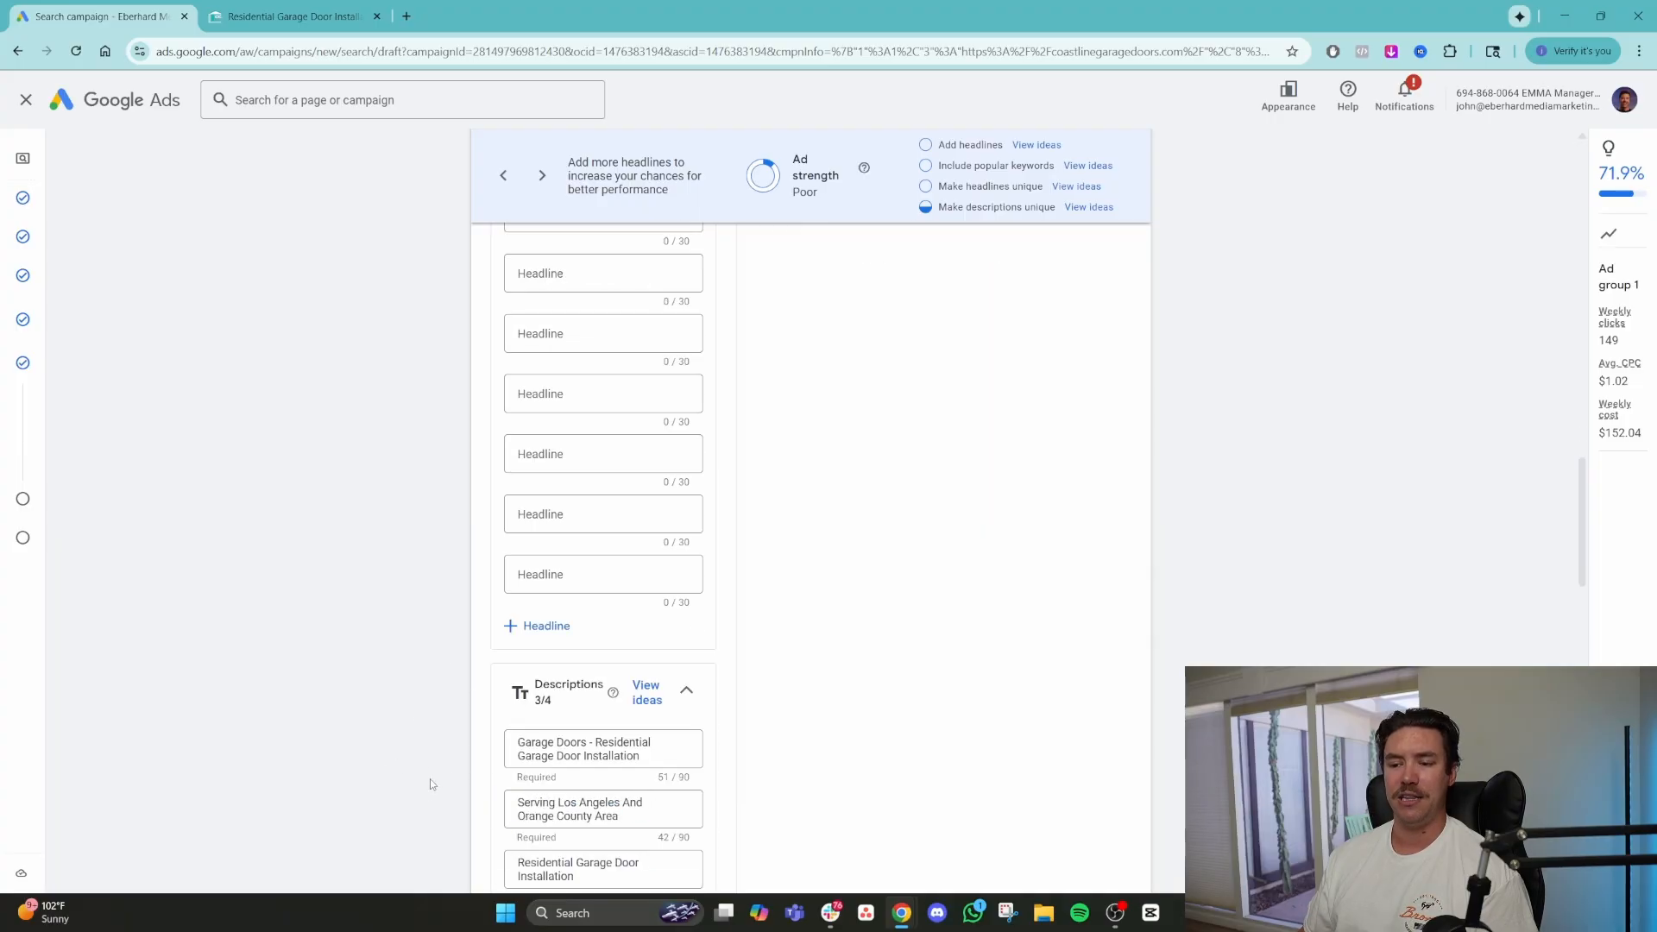
{"action": "left_click", "coordinate": [526, 627]}
{"action": "left_click", "coordinate": [523, 687]}
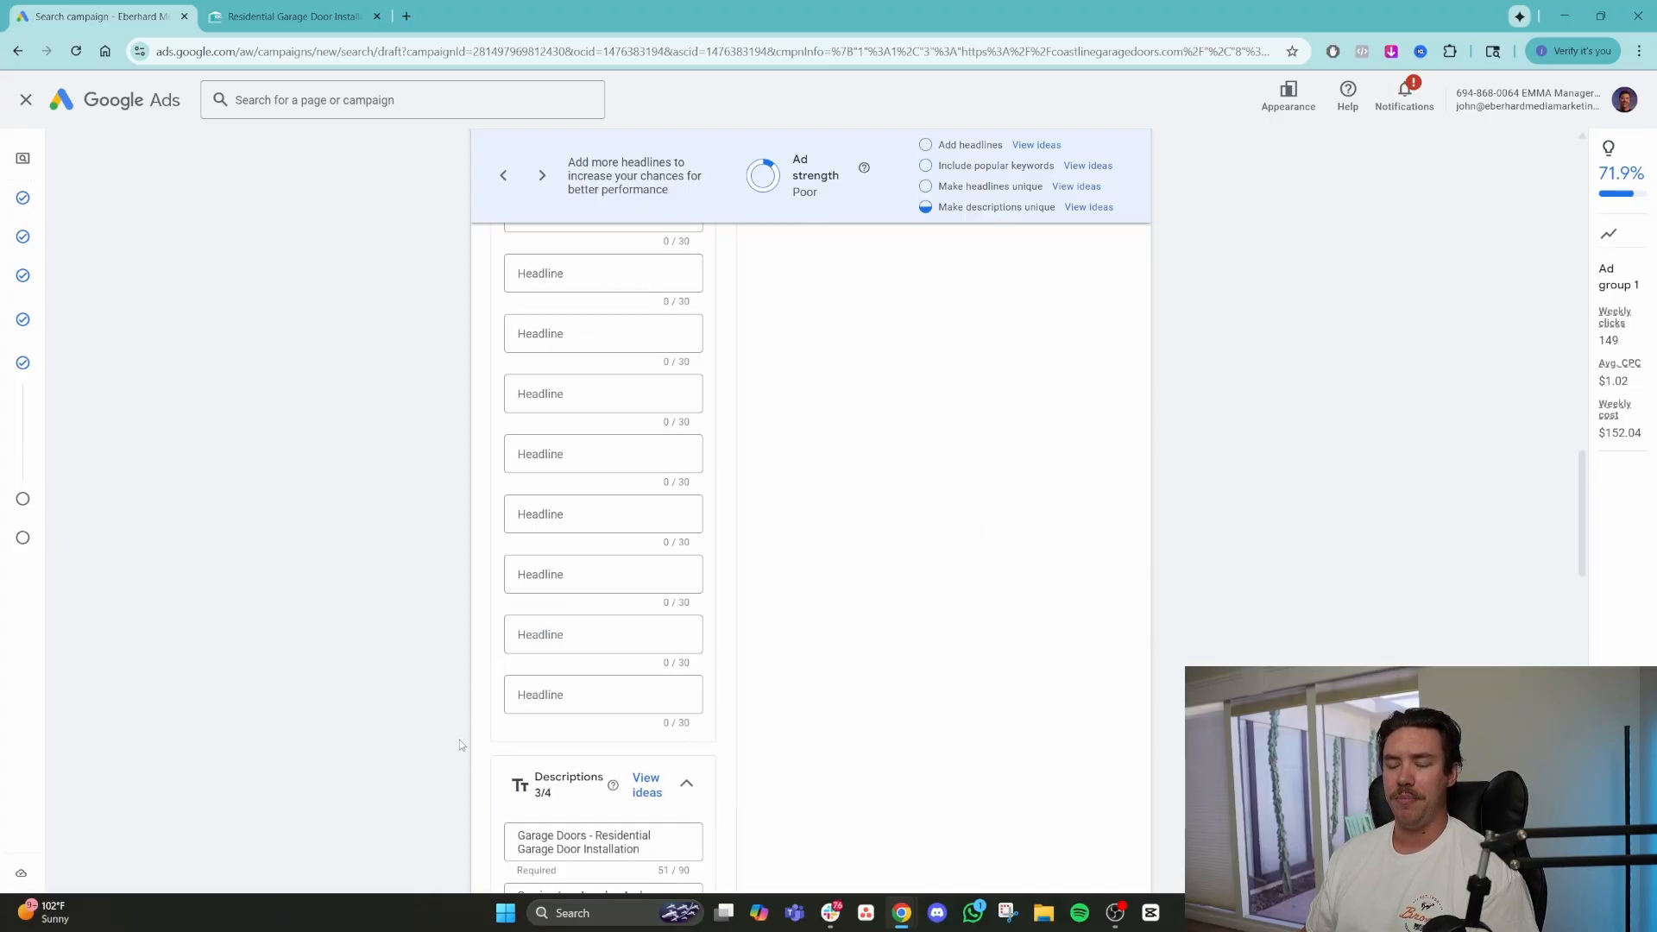
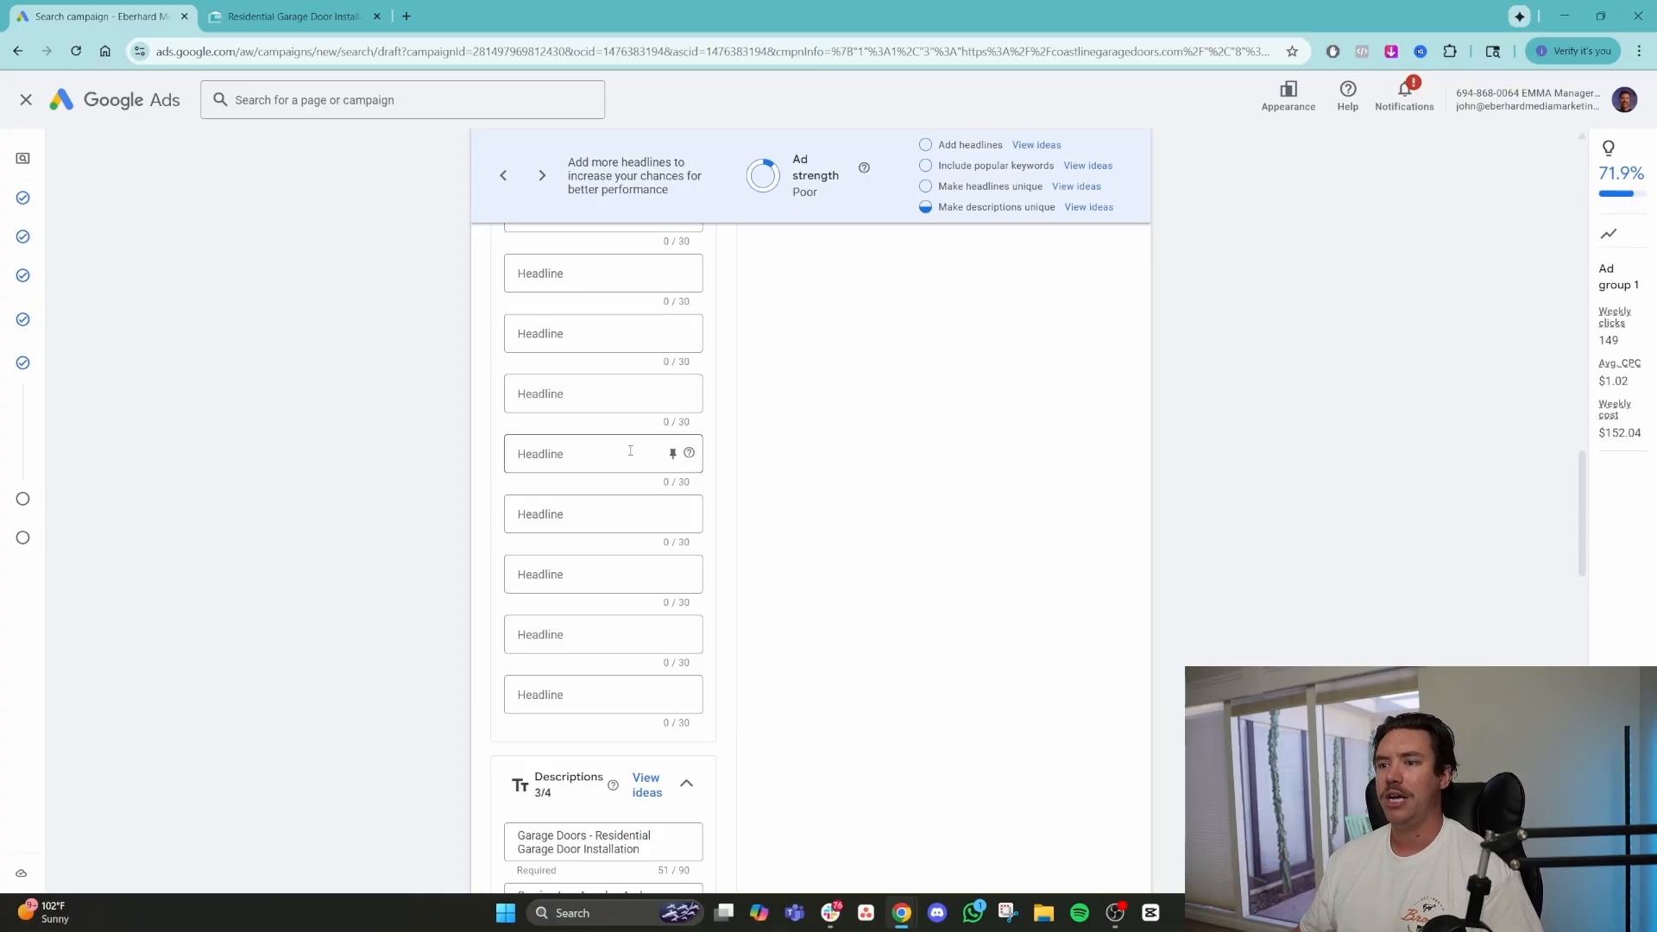
Review the ad group's garage door repair keywords against the ad's headlines and its three filled descriptions, including the third one about residential installation.
{"action": "scroll", "coordinate": [566, 536], "scroll_direction": "up", "scroll_amount": 10}
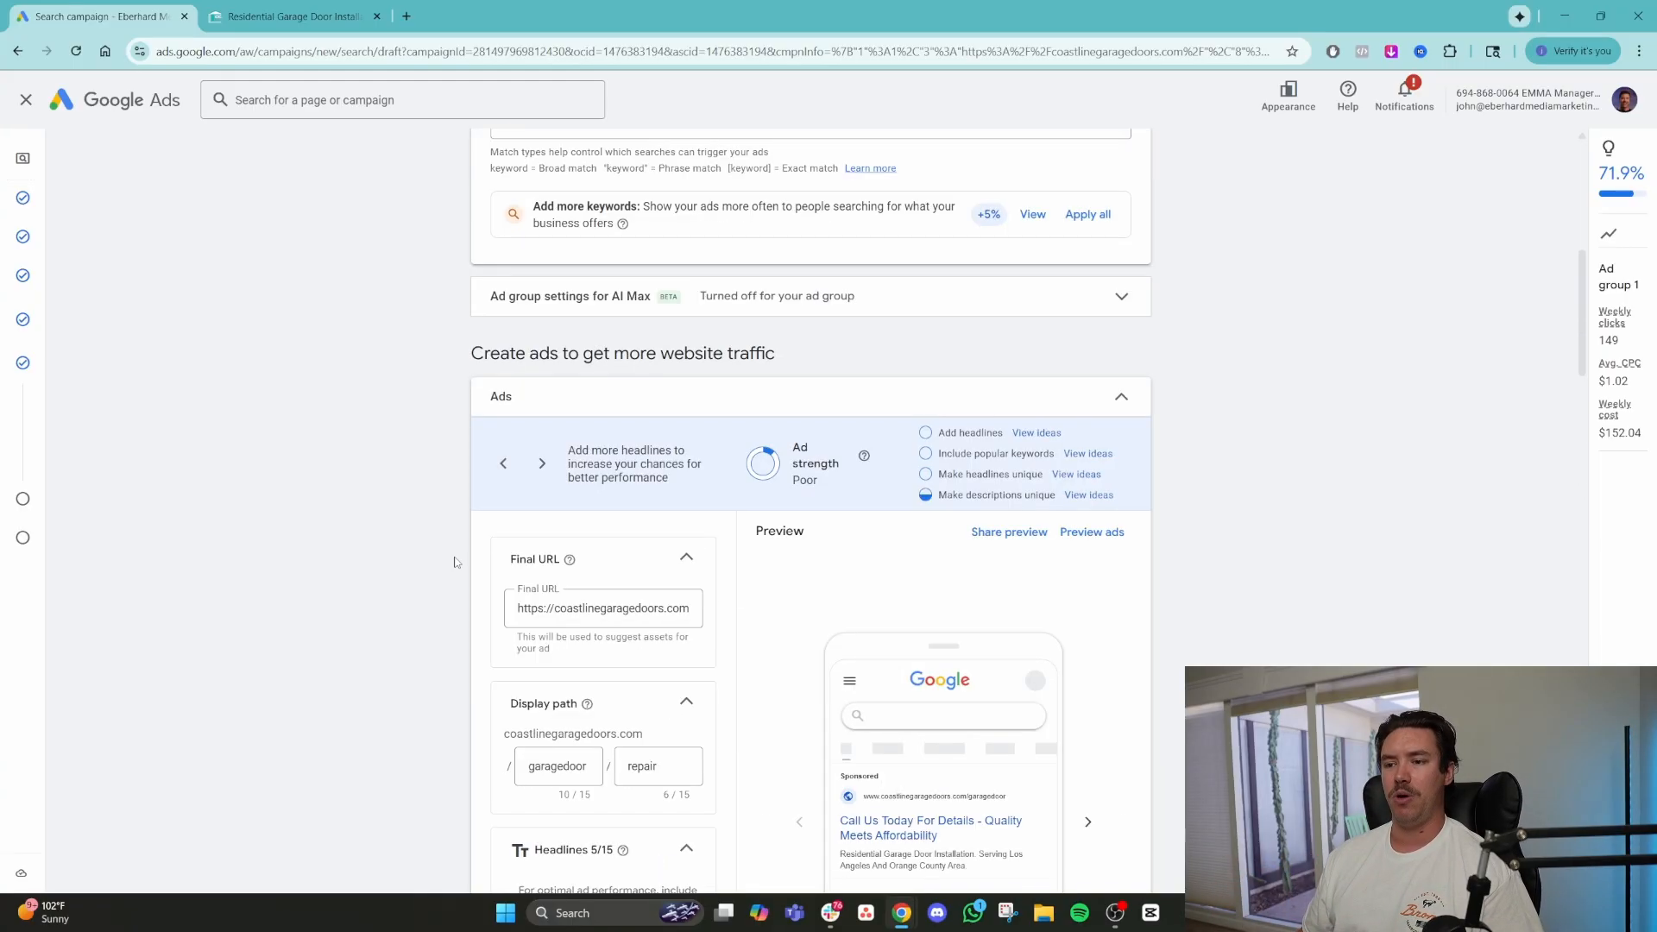
{"action": "scroll", "coordinate": [456, 562], "scroll_direction": "up", "scroll_amount": 5}
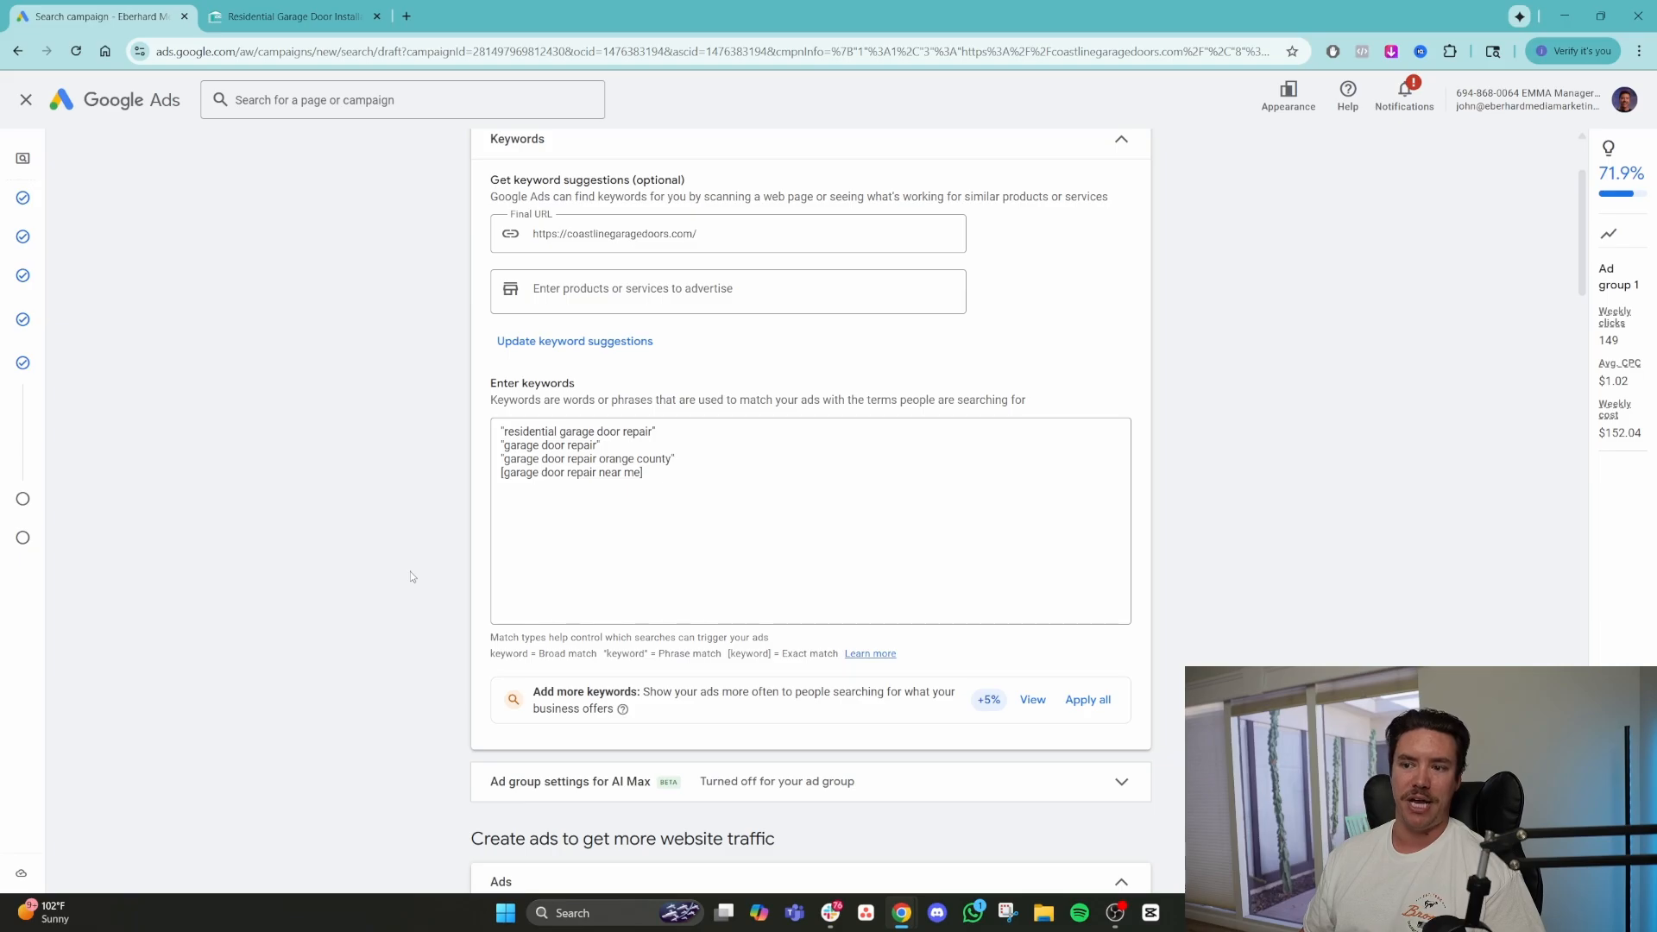
{"action": "scroll", "coordinate": [411, 578], "scroll_direction": "down", "scroll_amount": 10}
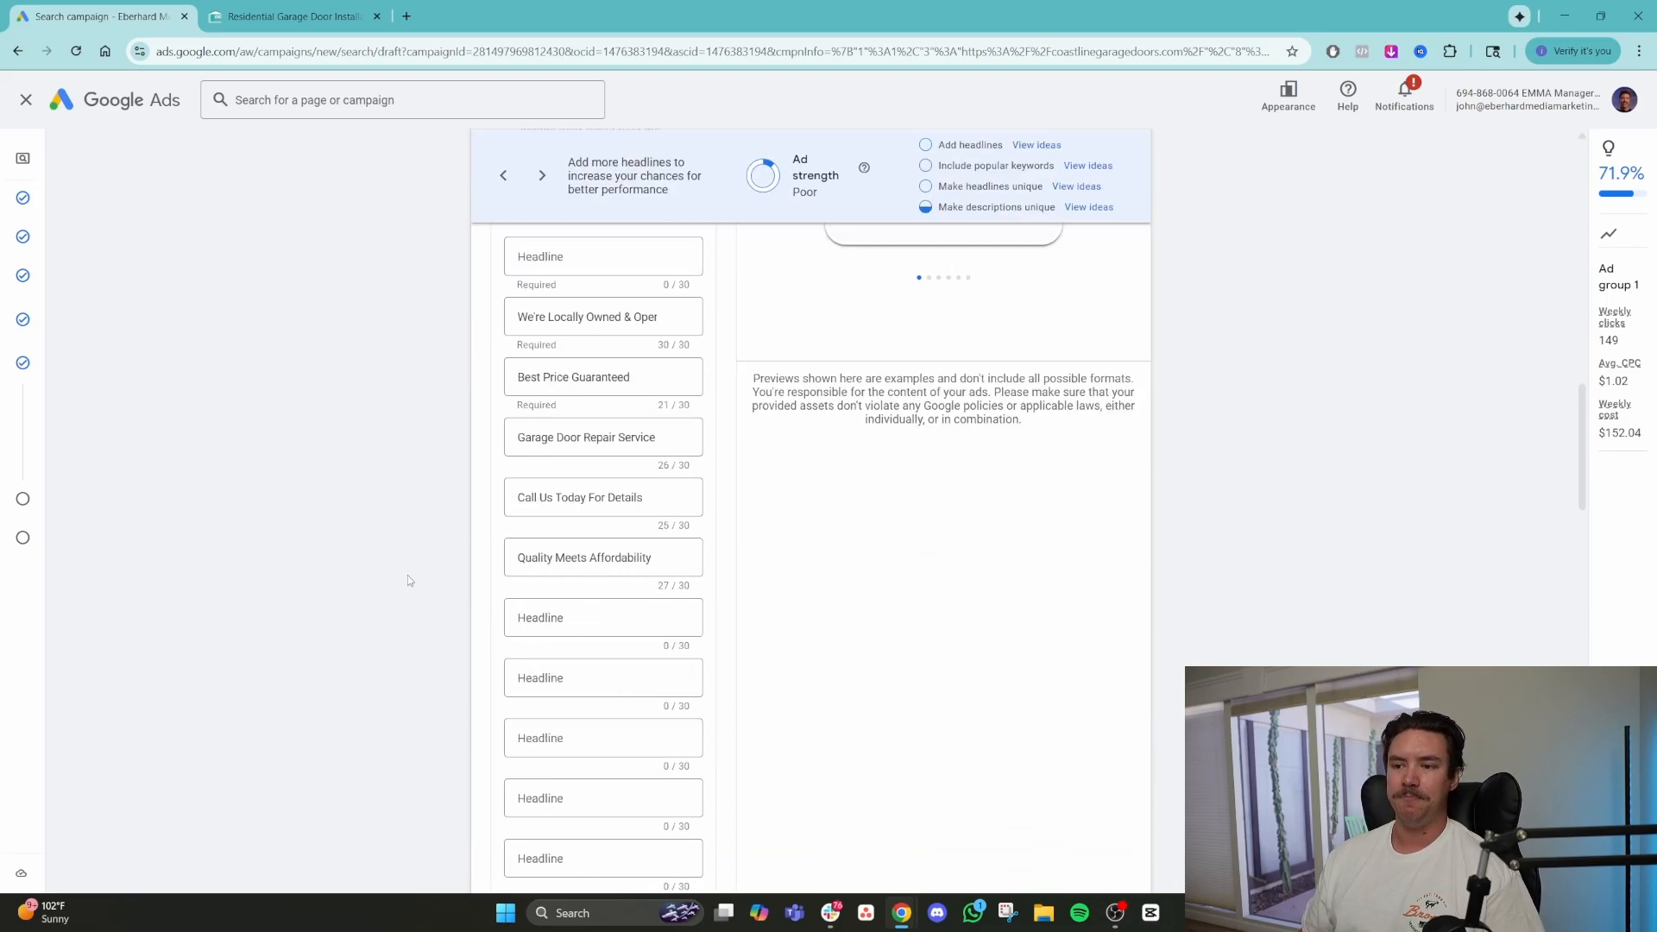
{"action": "scroll", "coordinate": [409, 580], "scroll_direction": "down", "scroll_amount": 8}
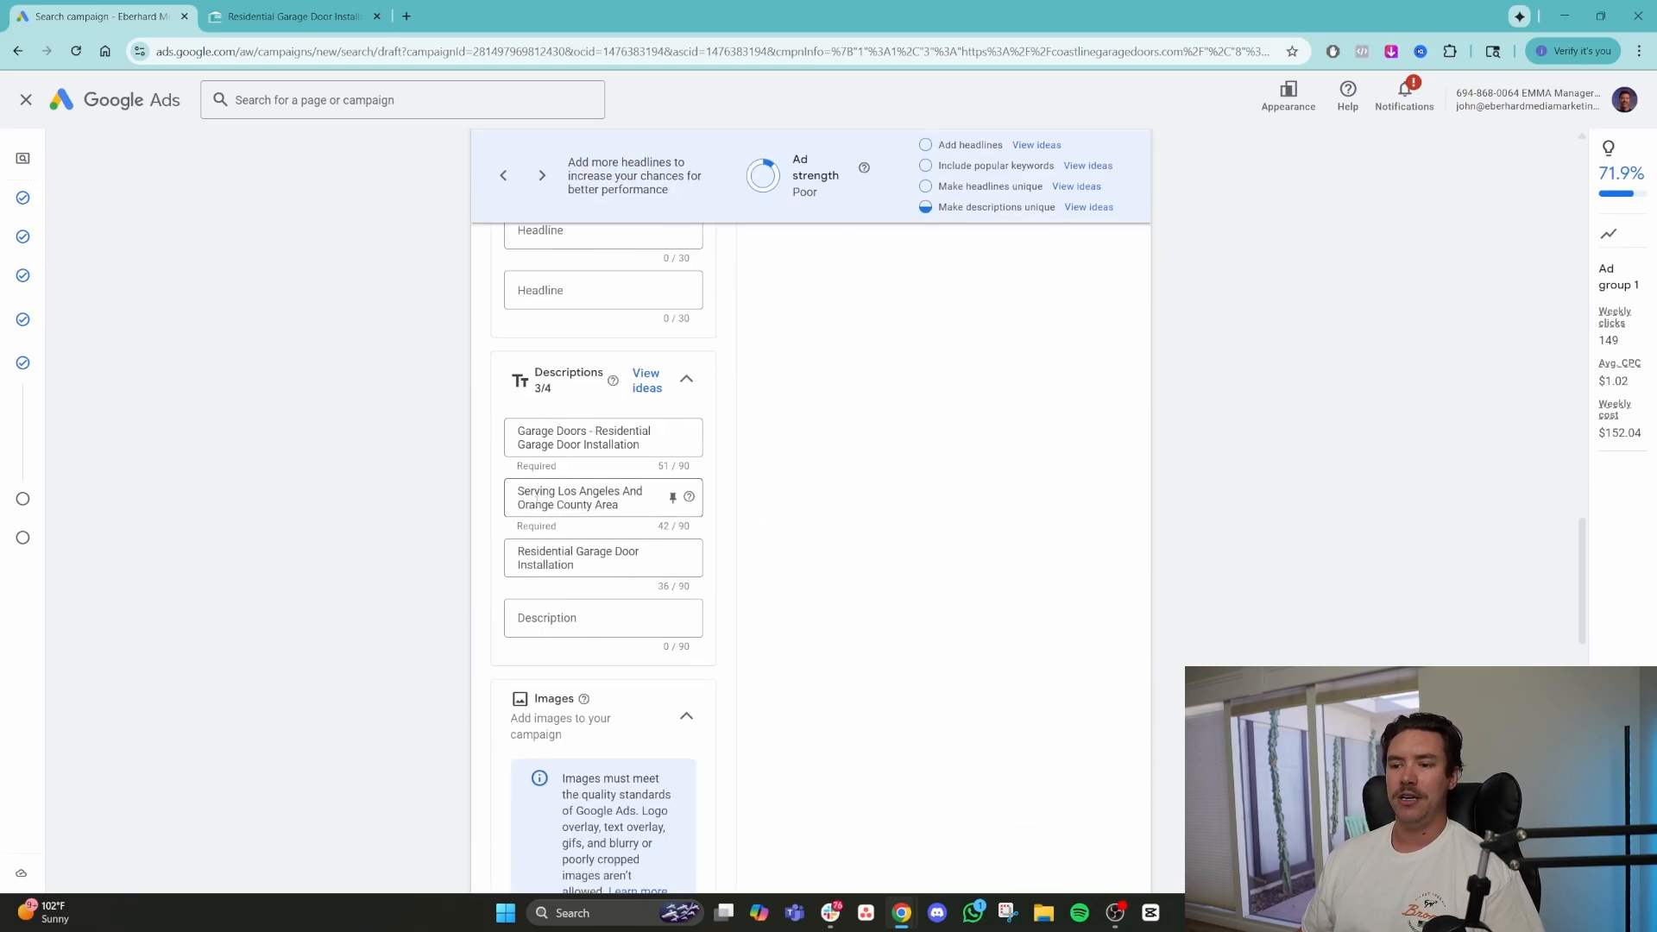
{"action": "left_click", "coordinate": [593, 566]}
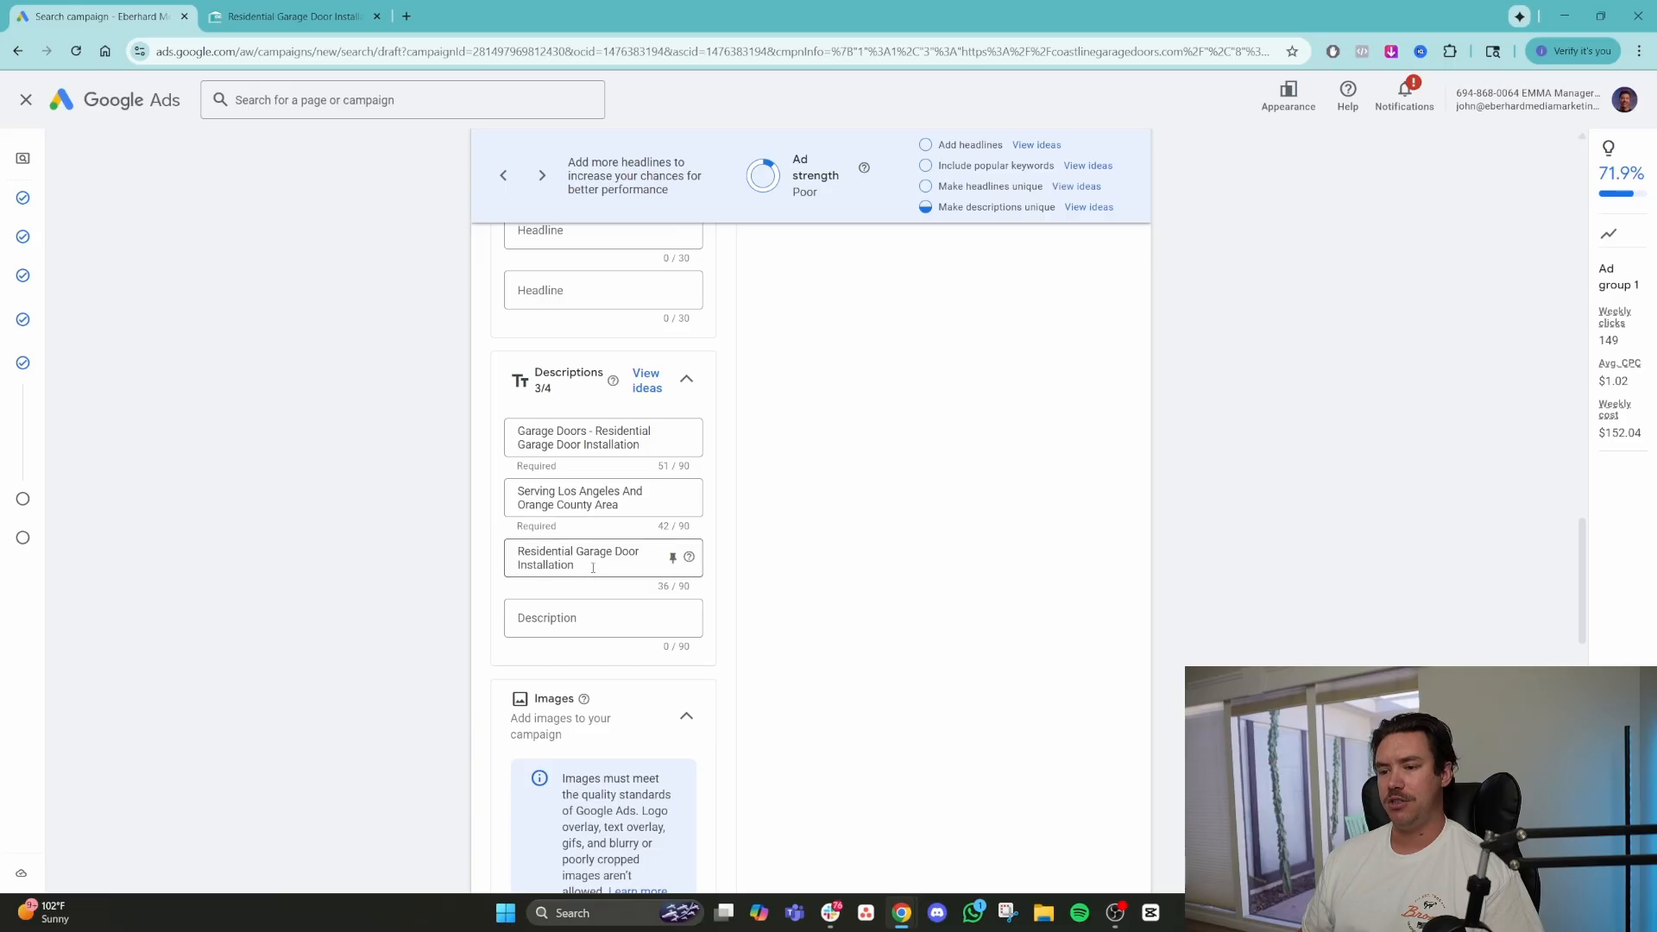
{"action": "left_click_drag", "start_coordinate": [593, 567], "coordinate": [485, 556]}
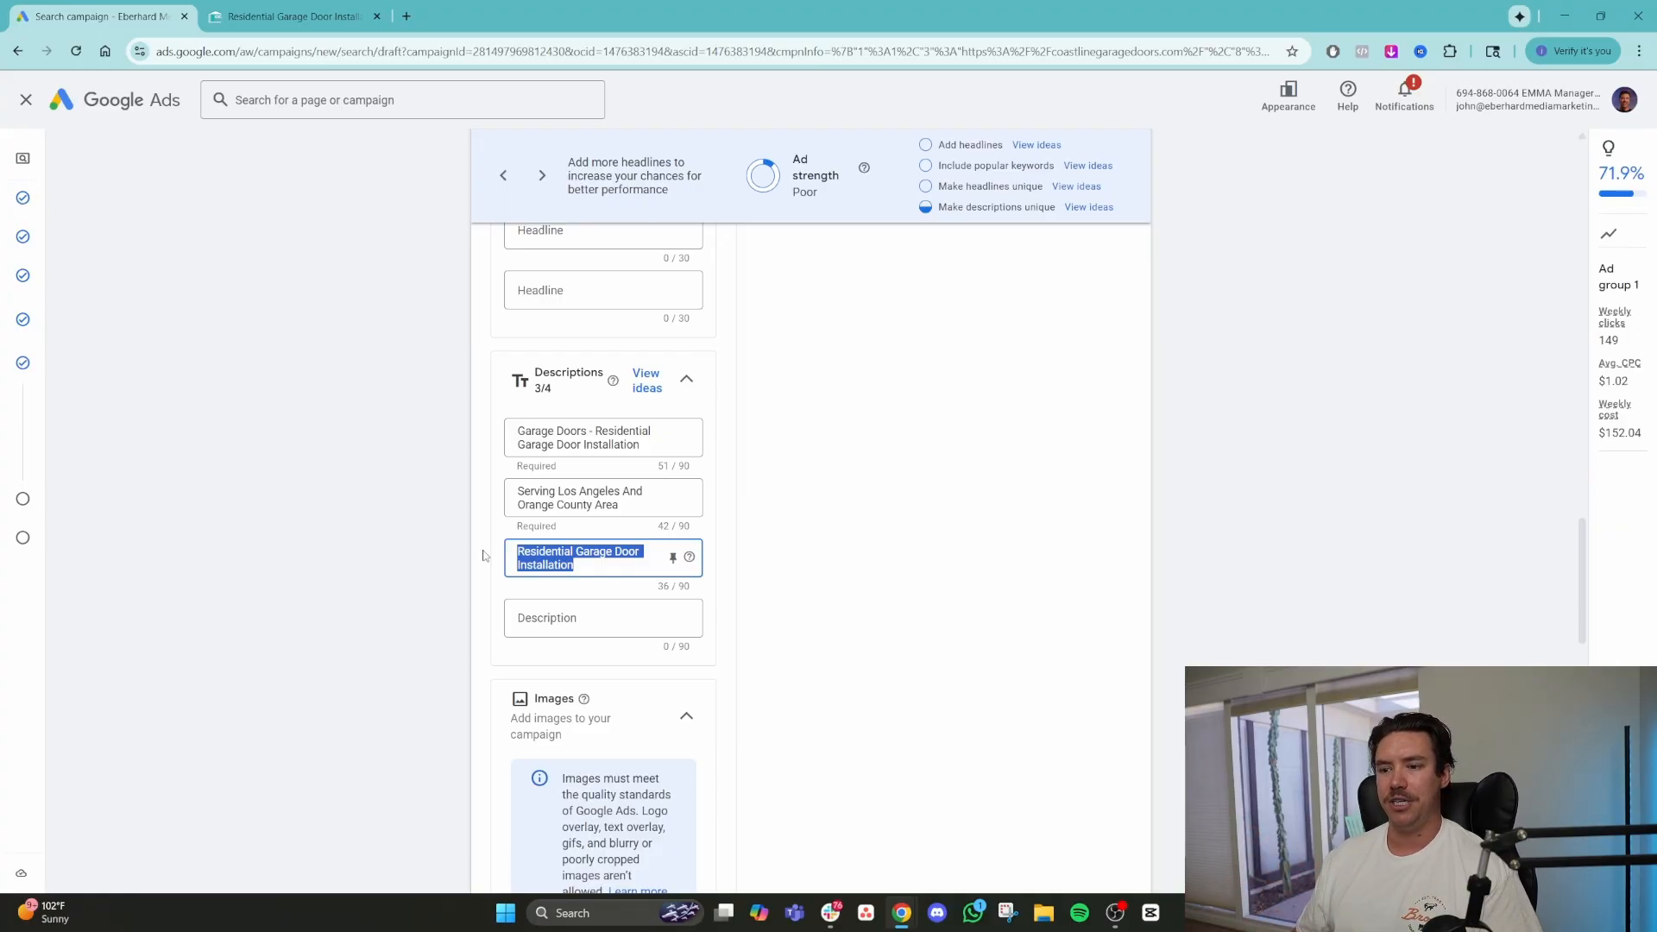
Copy the paragraph under "We're Locally Owned & Operated" from the Coastline home page and replace the ad's first description with it.
{"action": "key", "text": "ctrl+Tab"}
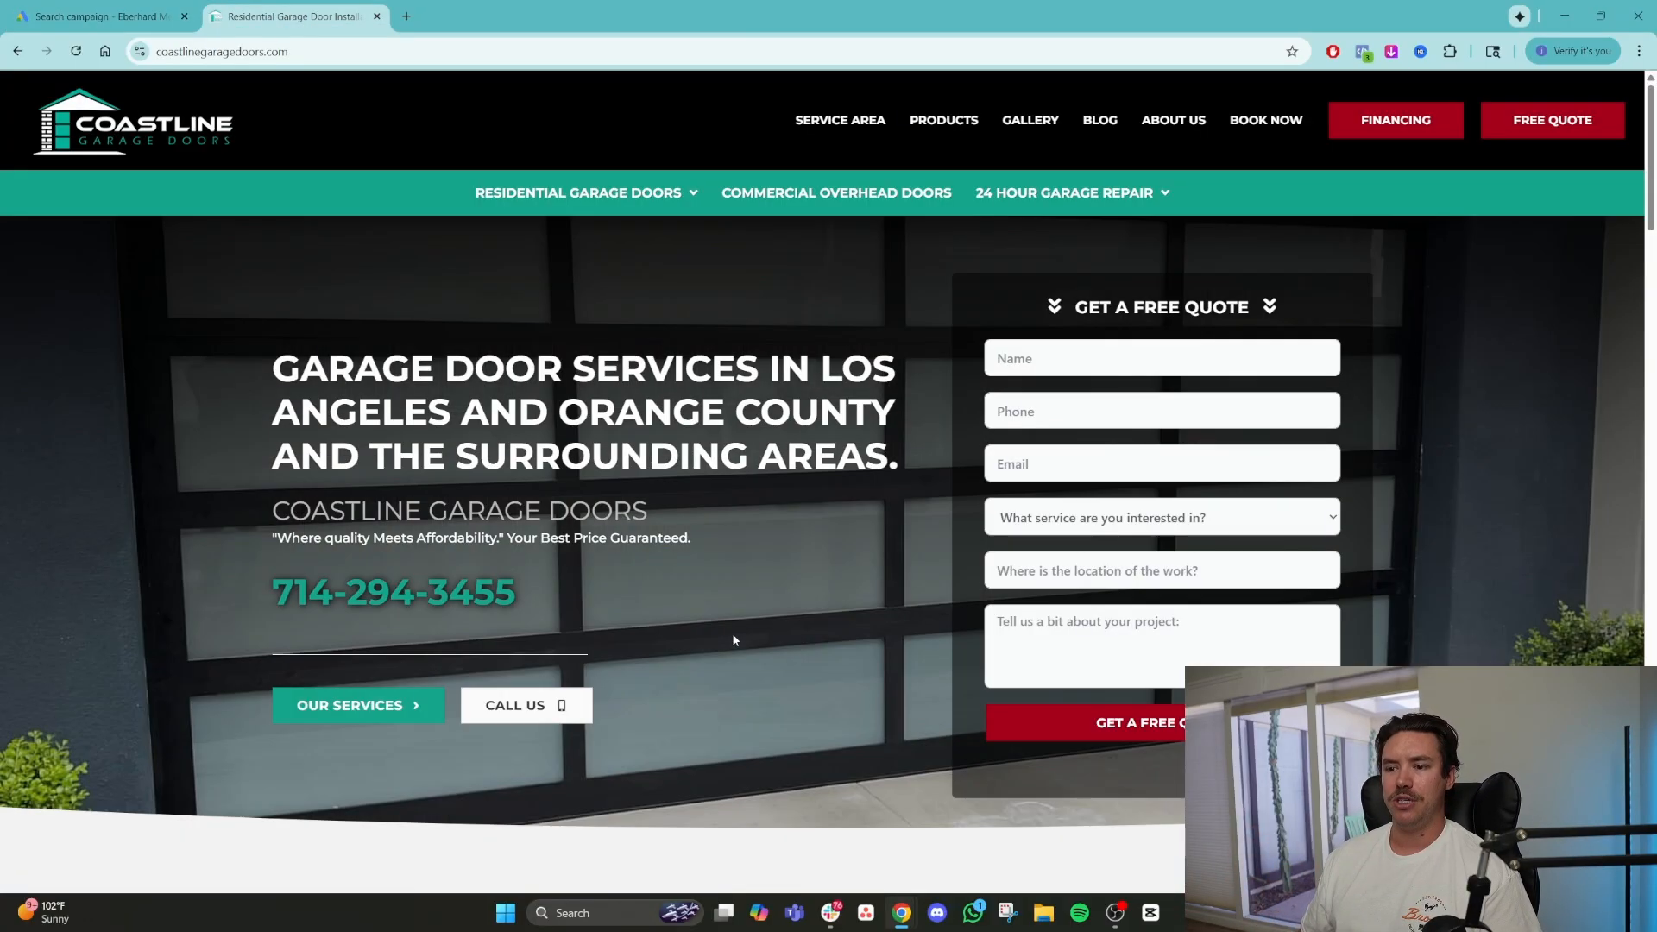
{"action": "scroll", "coordinate": [732, 635], "scroll_direction": "down", "scroll_amount": 5}
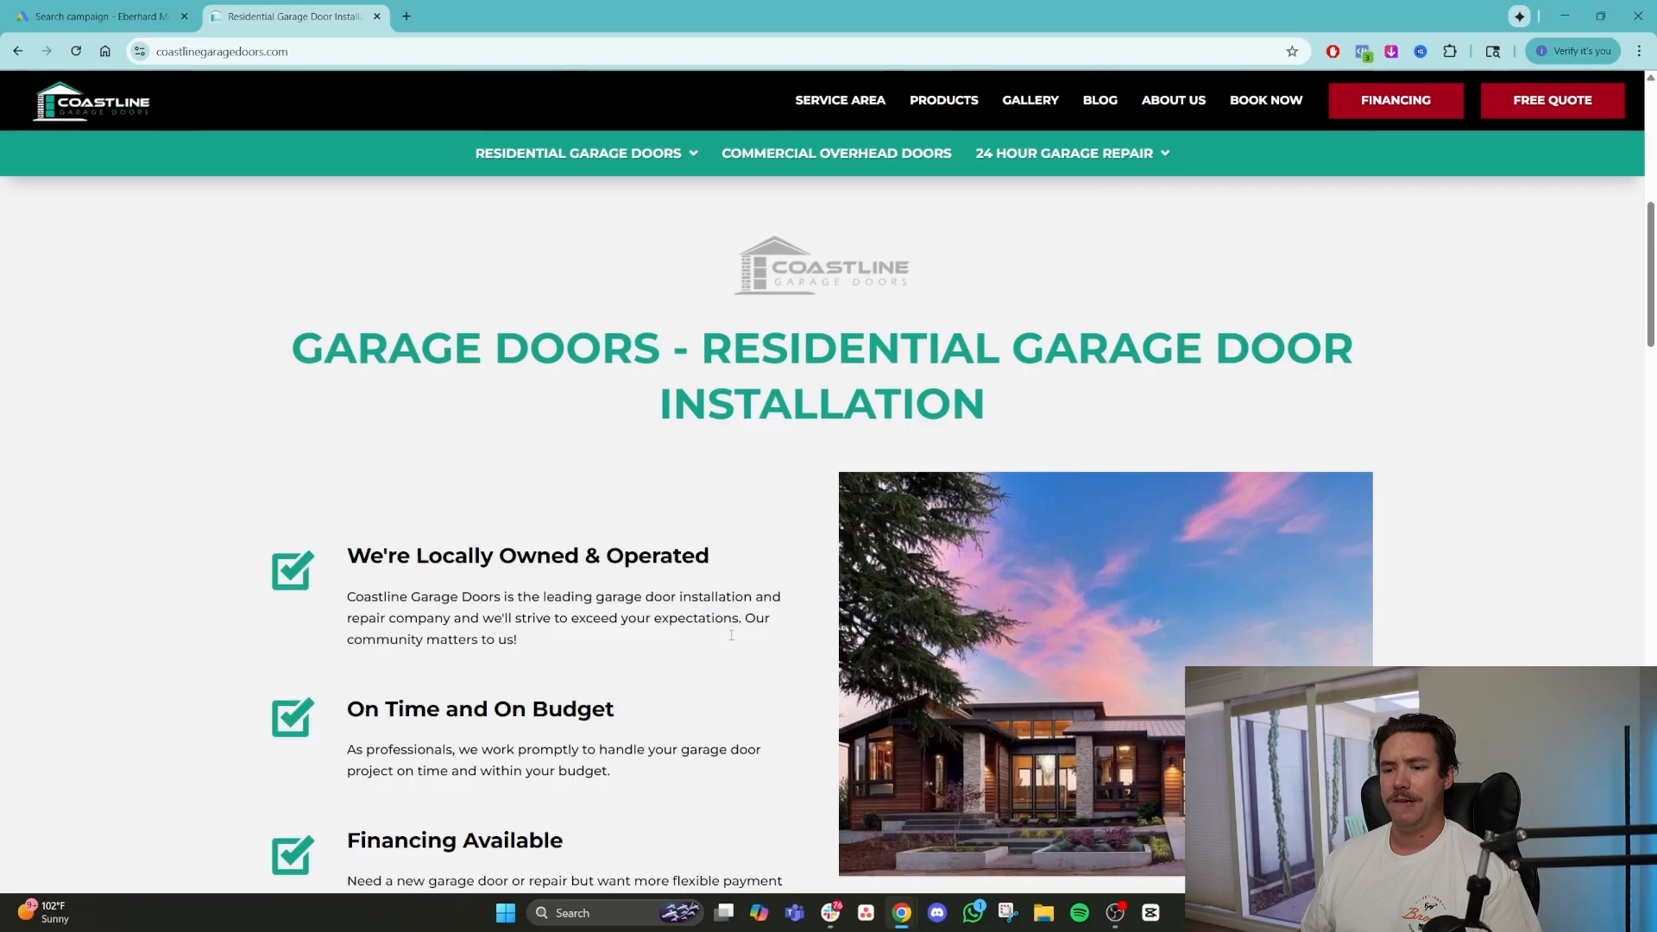
{"action": "scroll", "coordinate": [582, 592], "scroll_direction": "down", "scroll_amount": 1}
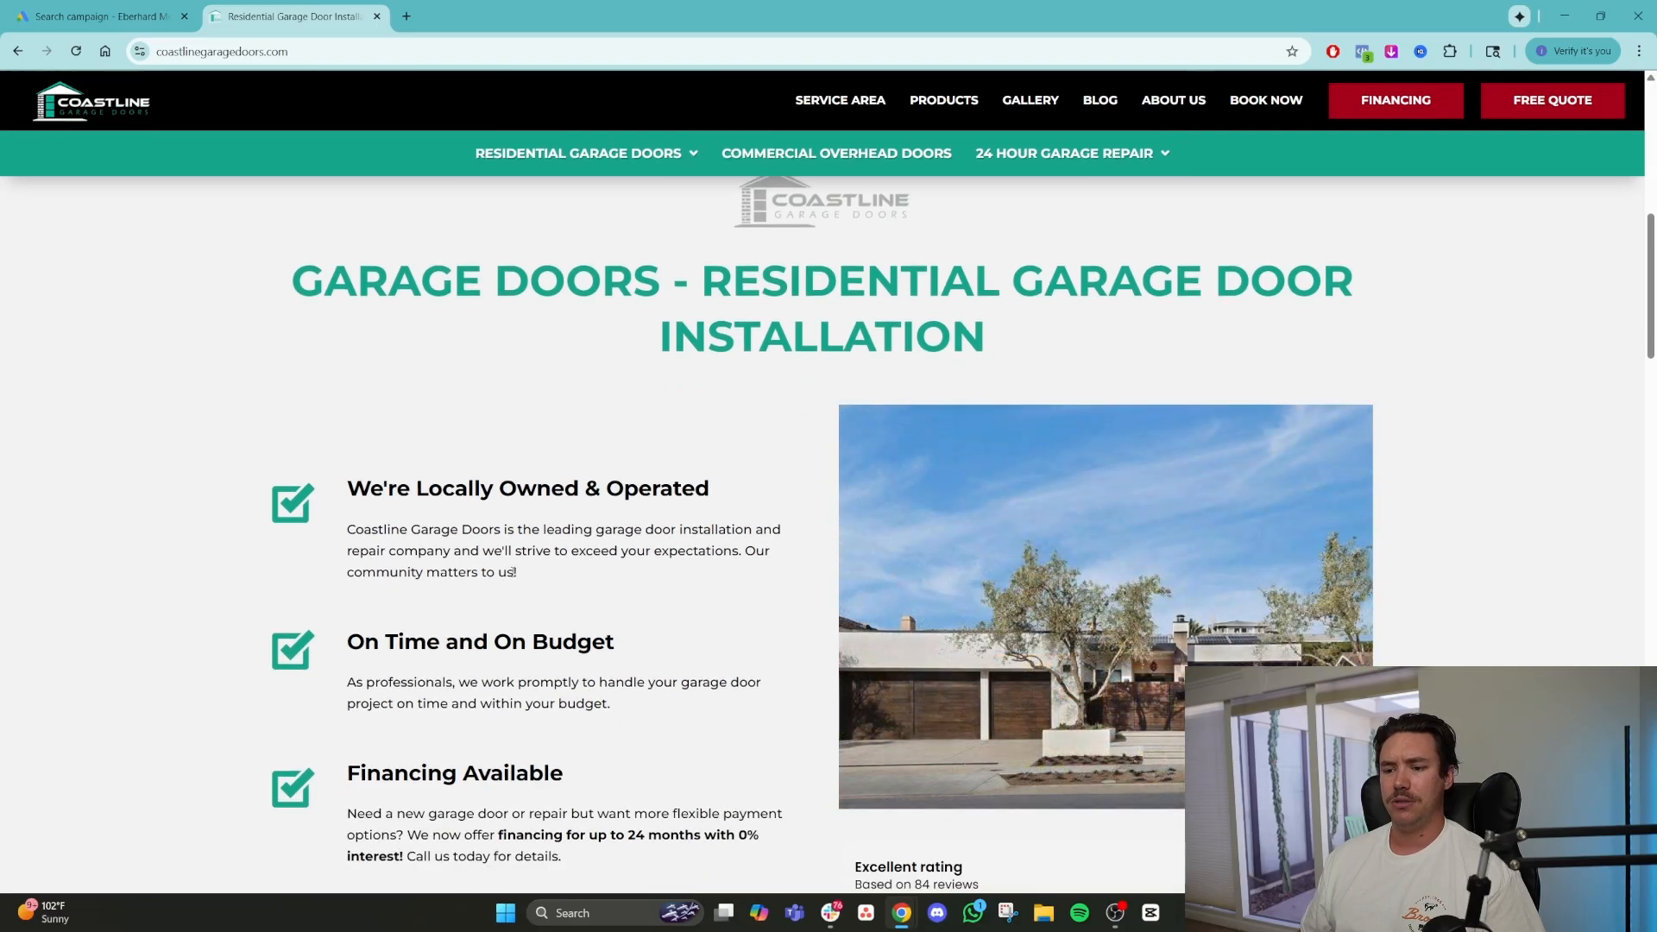
{"action": "left_click_drag", "start_coordinate": [515, 572], "coordinate": [347, 529]}
{"action": "key", "text": "ctrl+c"}
{"action": "key", "text": "ctrl+Tab"}
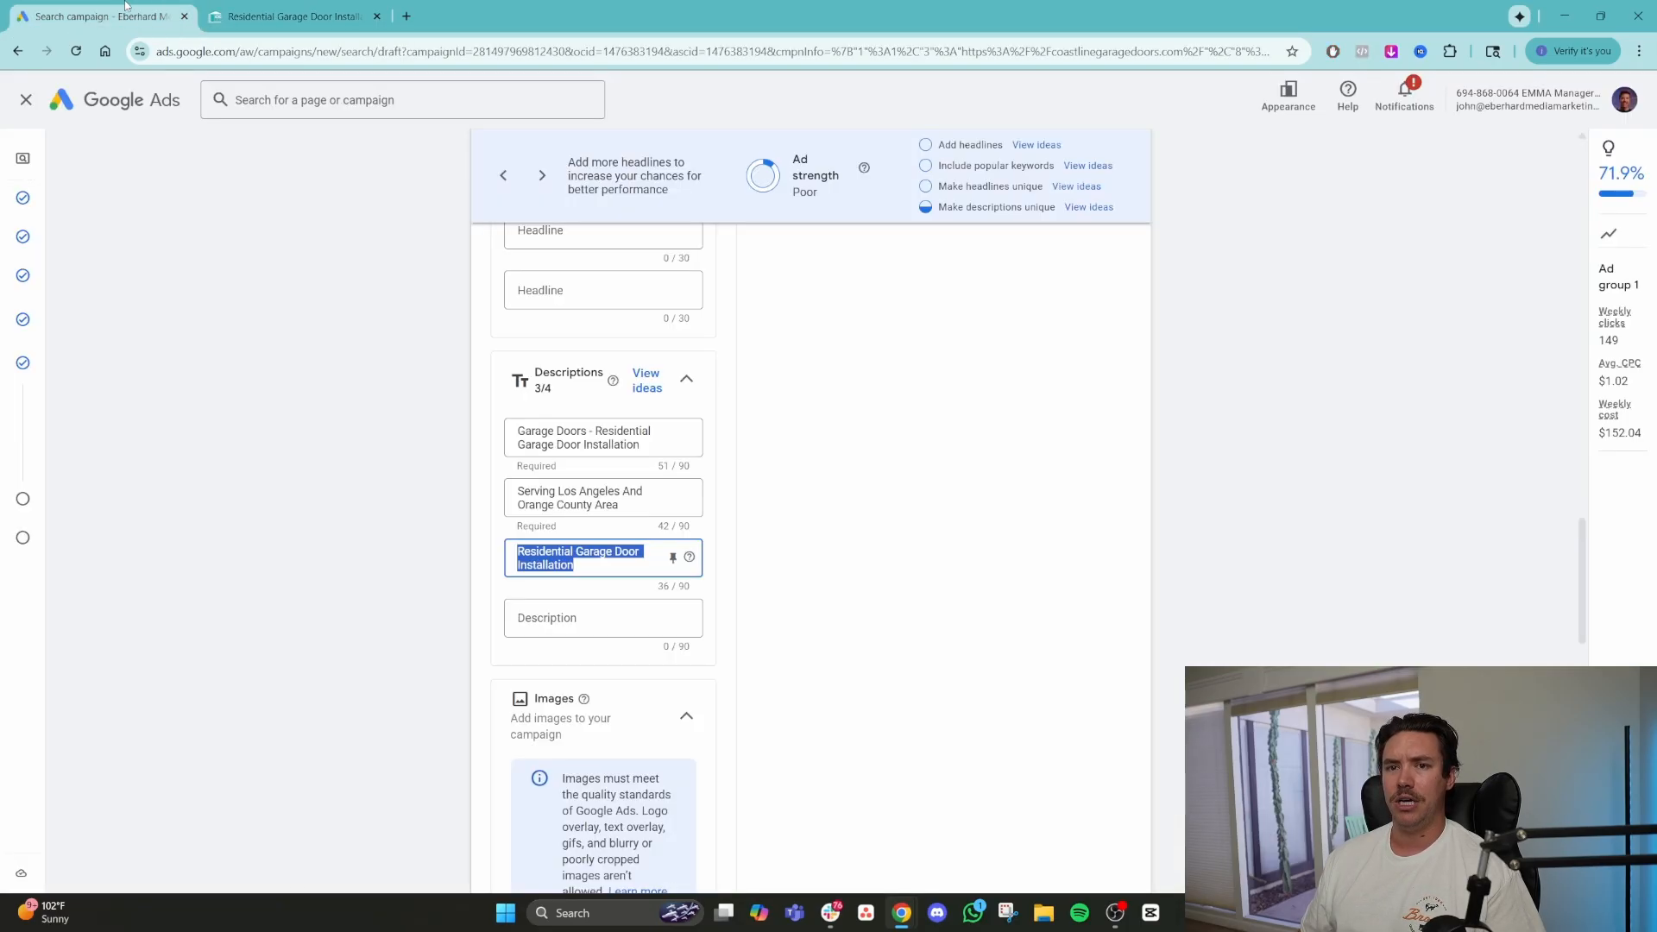
{"action": "triple_click", "coordinate": [596, 437]}
{"action": "key", "text": "ctrl+v"}
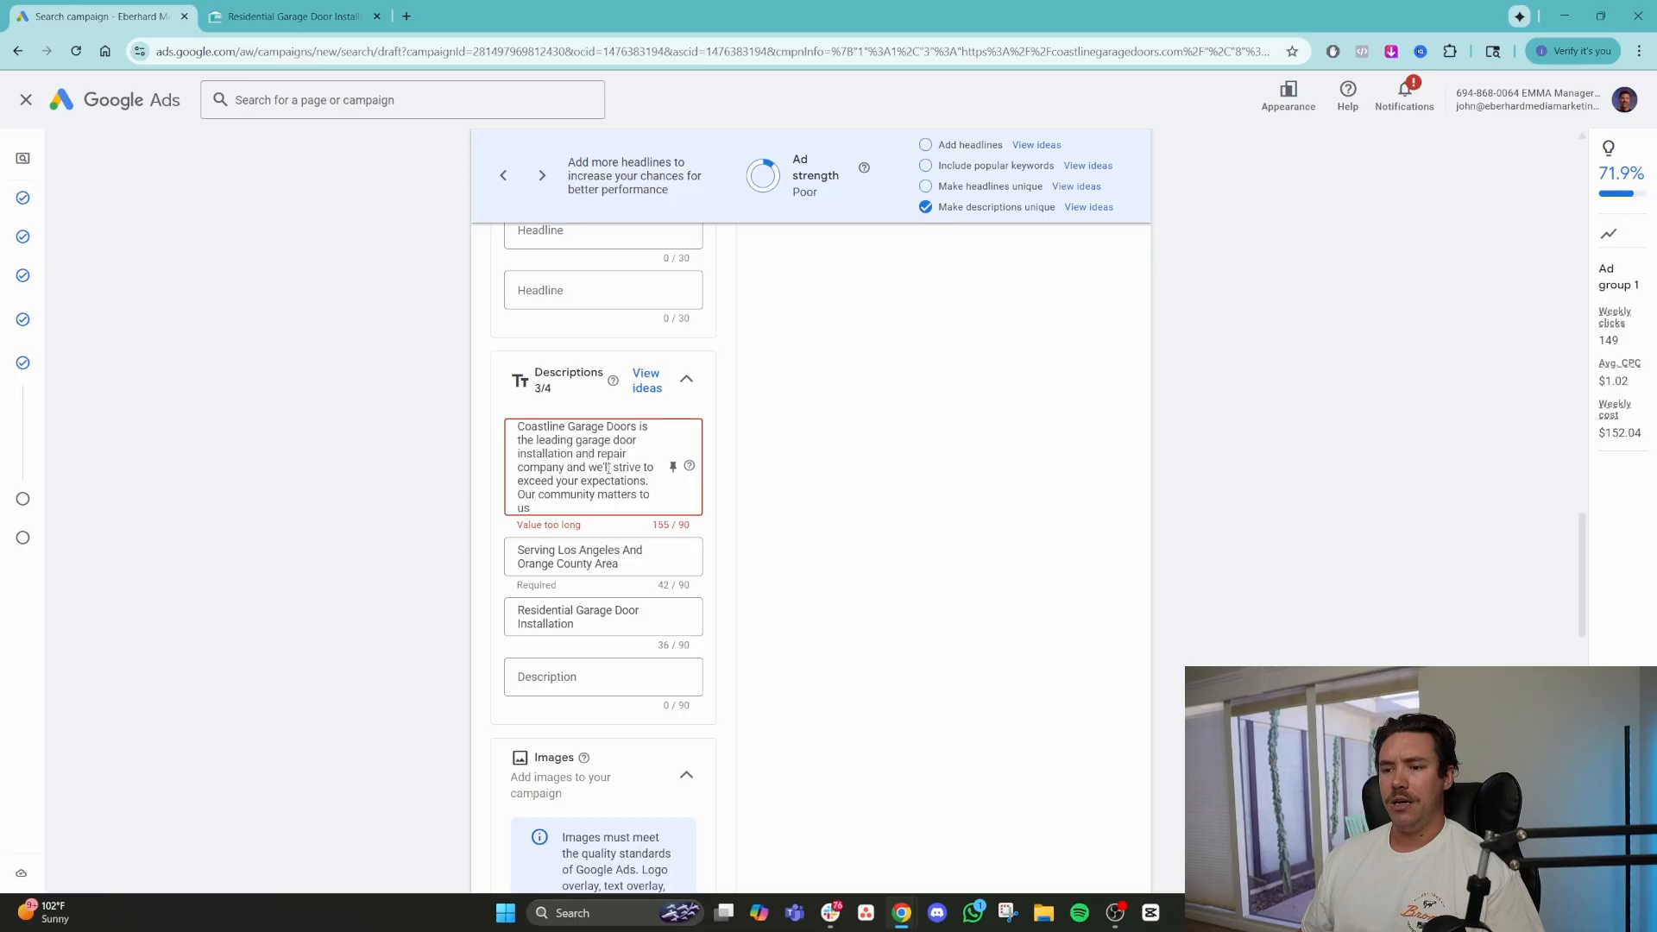
Shorten the first description to end at "installation and repair company" and begin a continuation with ", c".
{"action": "left_click_drag", "start_coordinate": [567, 467], "coordinate": [657, 526]}
{"action": "key", "text": "BackSpace"}
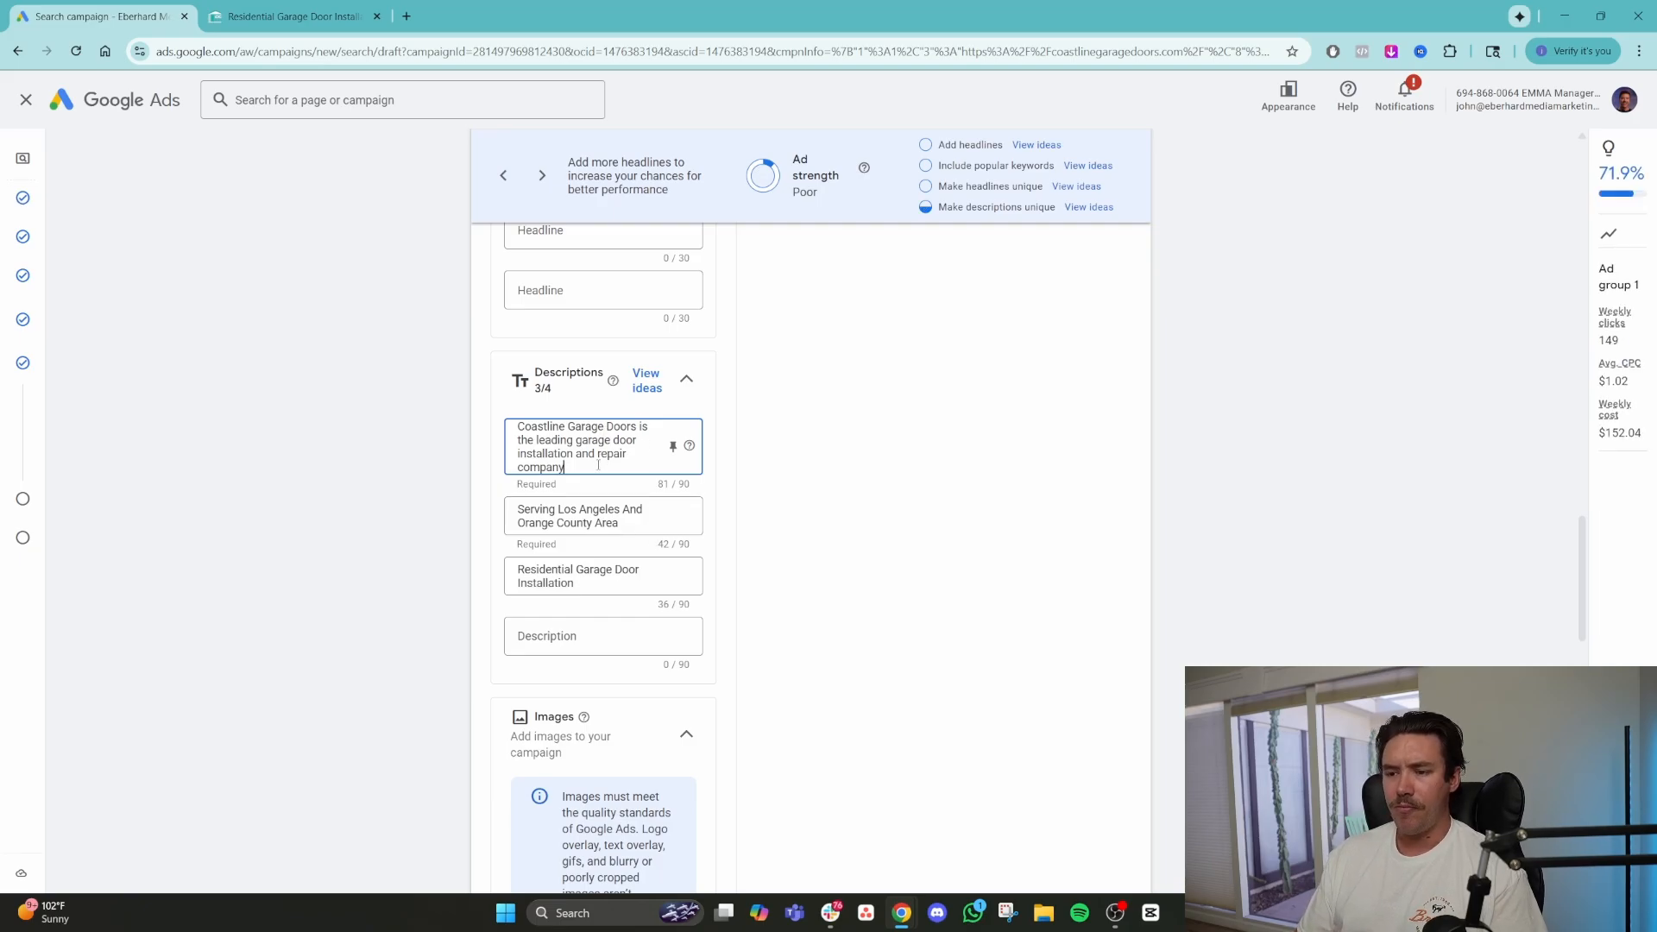
{"action": "type", "text": ", c"}
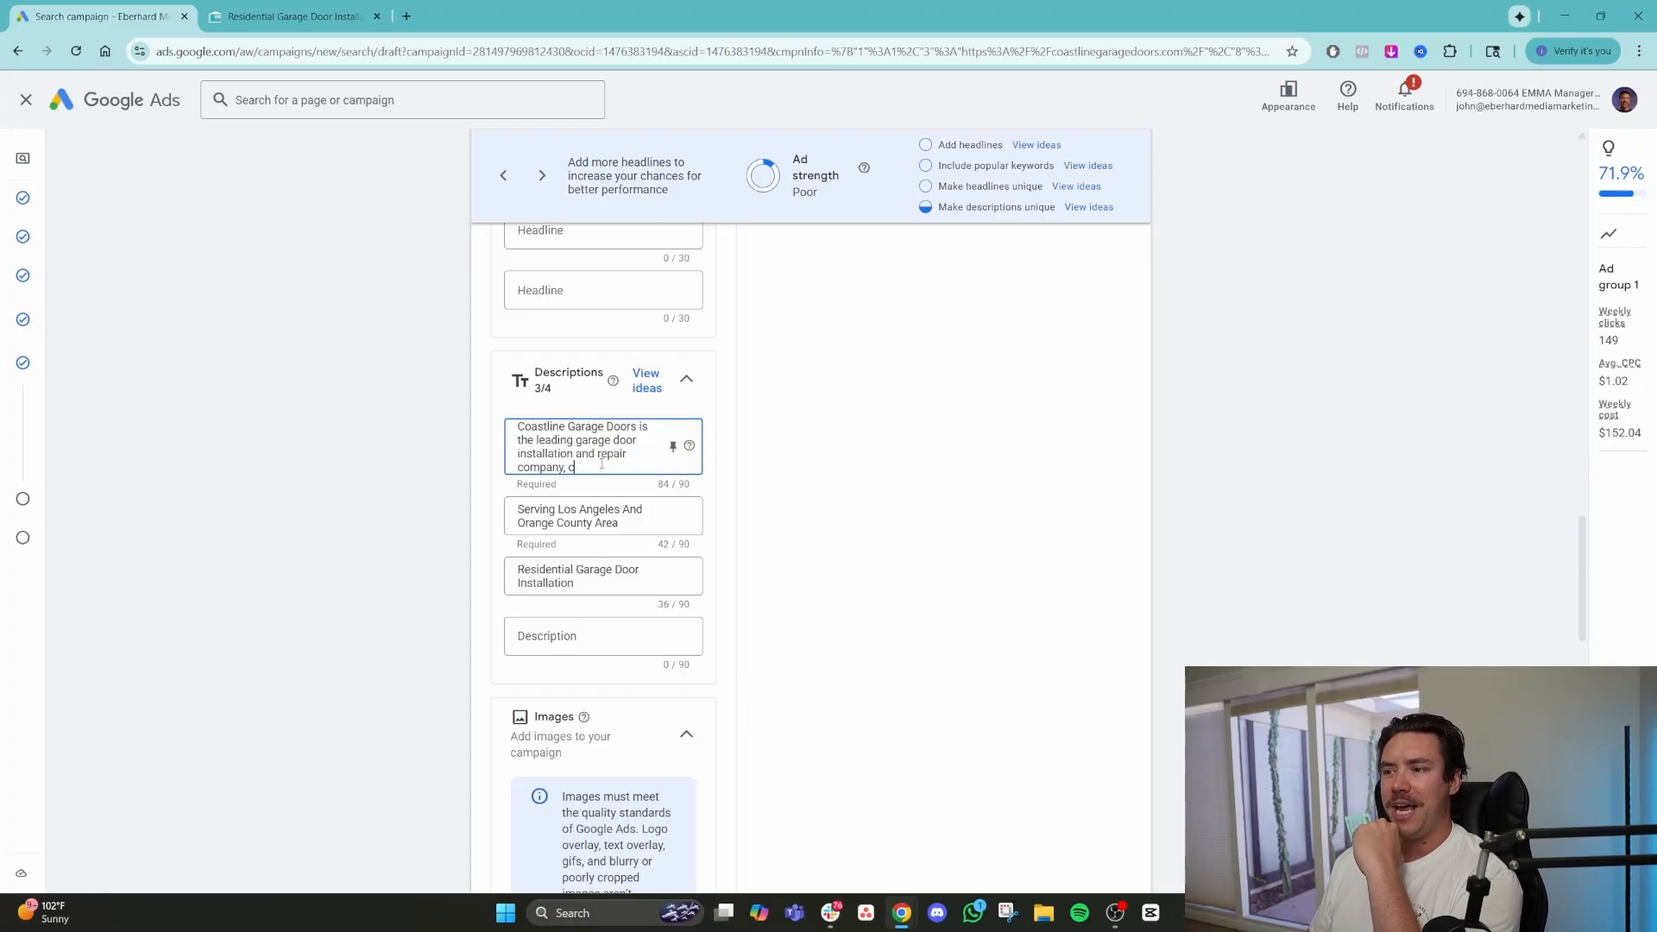
Go back to the website's home page and examine its checklist, "Garage Doors are our specialty" text and service area for description wording.
{"action": "scroll", "coordinate": [806, 507], "scroll_direction": "up", "scroll_amount": 12}
{"action": "scroll", "coordinate": [803, 513], "scroll_direction": "down", "scroll_amount": 7}
{"action": "scroll", "coordinate": [802, 514], "scroll_direction": "down", "scroll_amount": 6}
{"action": "key", "text": "ctrl+Tab"}
{"action": "scroll", "coordinate": [784, 595], "scroll_direction": "down", "scroll_amount": 5}
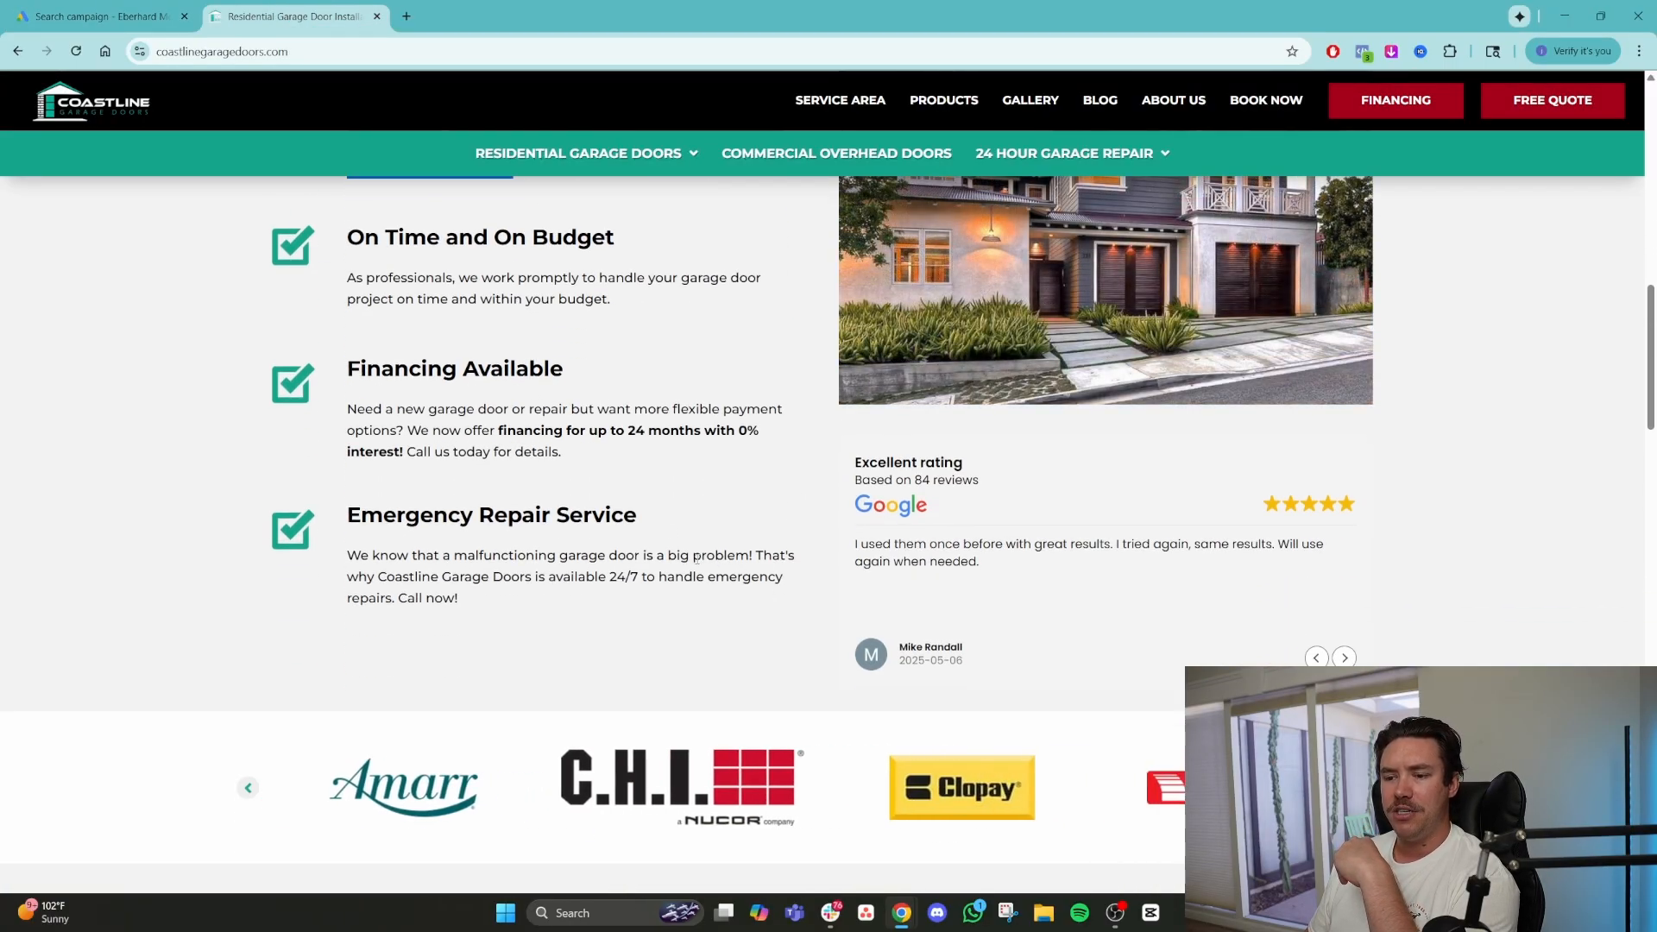
{"action": "scroll", "coordinate": [696, 559], "scroll_direction": "down", "scroll_amount": 10}
{"action": "scroll", "coordinate": [697, 561], "scroll_direction": "down", "scroll_amount": 6}
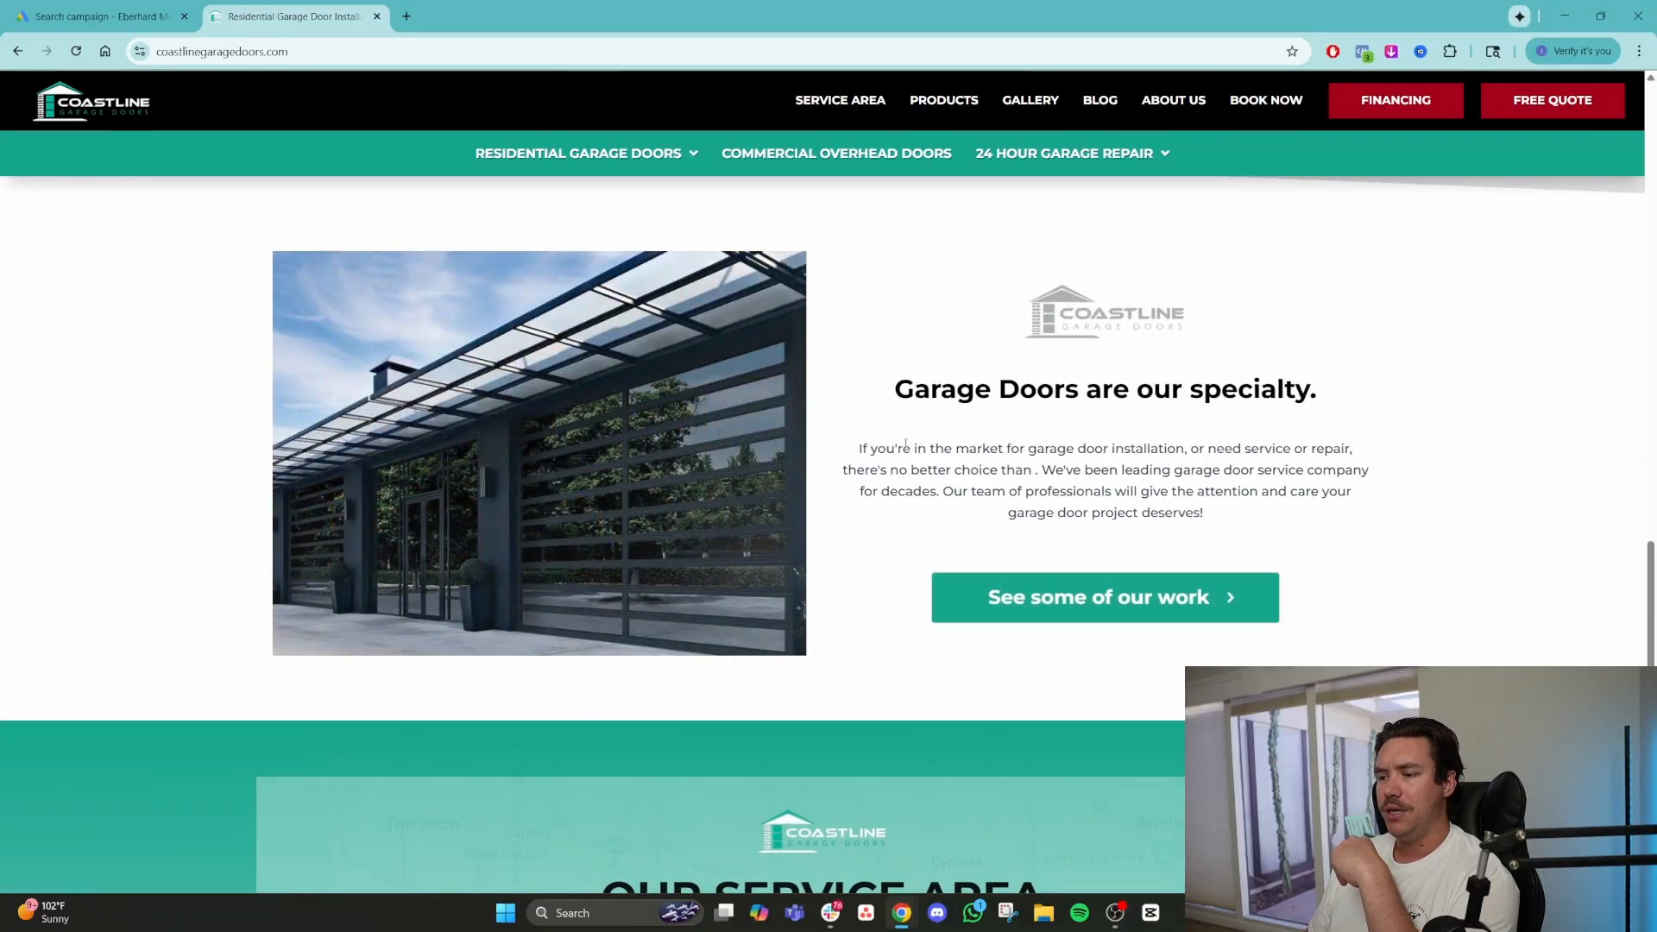
{"action": "left_click_drag", "start_coordinate": [863, 447], "coordinate": [899, 450]}
{"action": "left_click", "coordinate": [862, 450]}
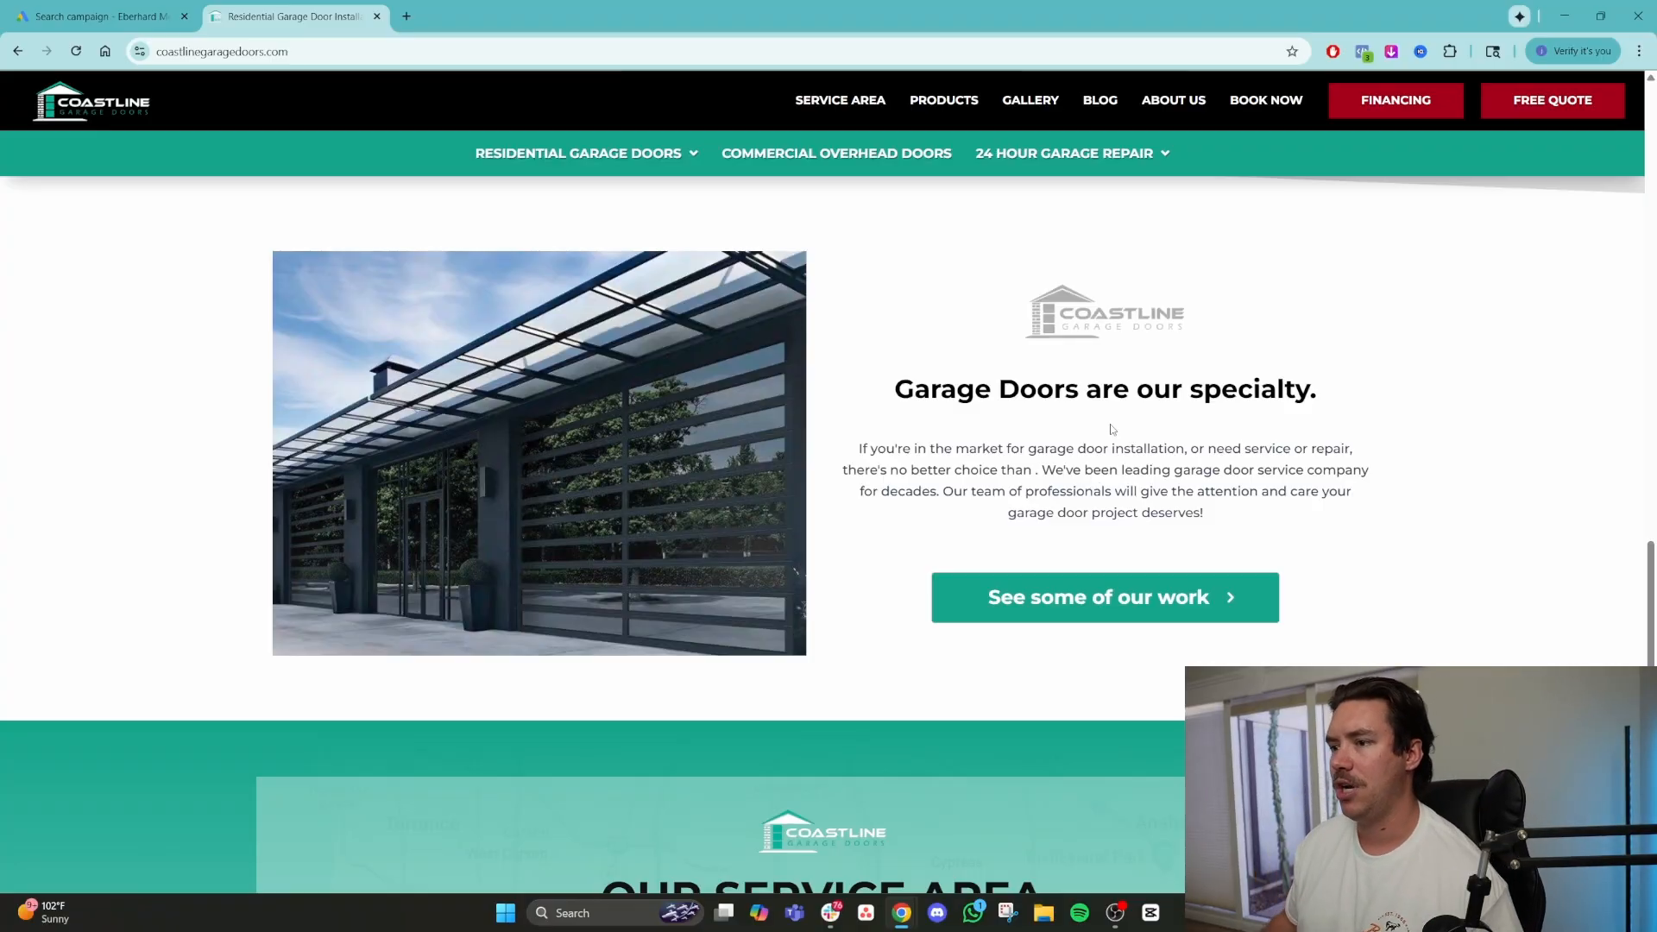
{"action": "scroll", "coordinate": [1112, 429], "scroll_direction": "down", "scroll_amount": 5}
{"action": "scroll", "coordinate": [1180, 534], "scroll_direction": "down", "scroll_amount": 7}
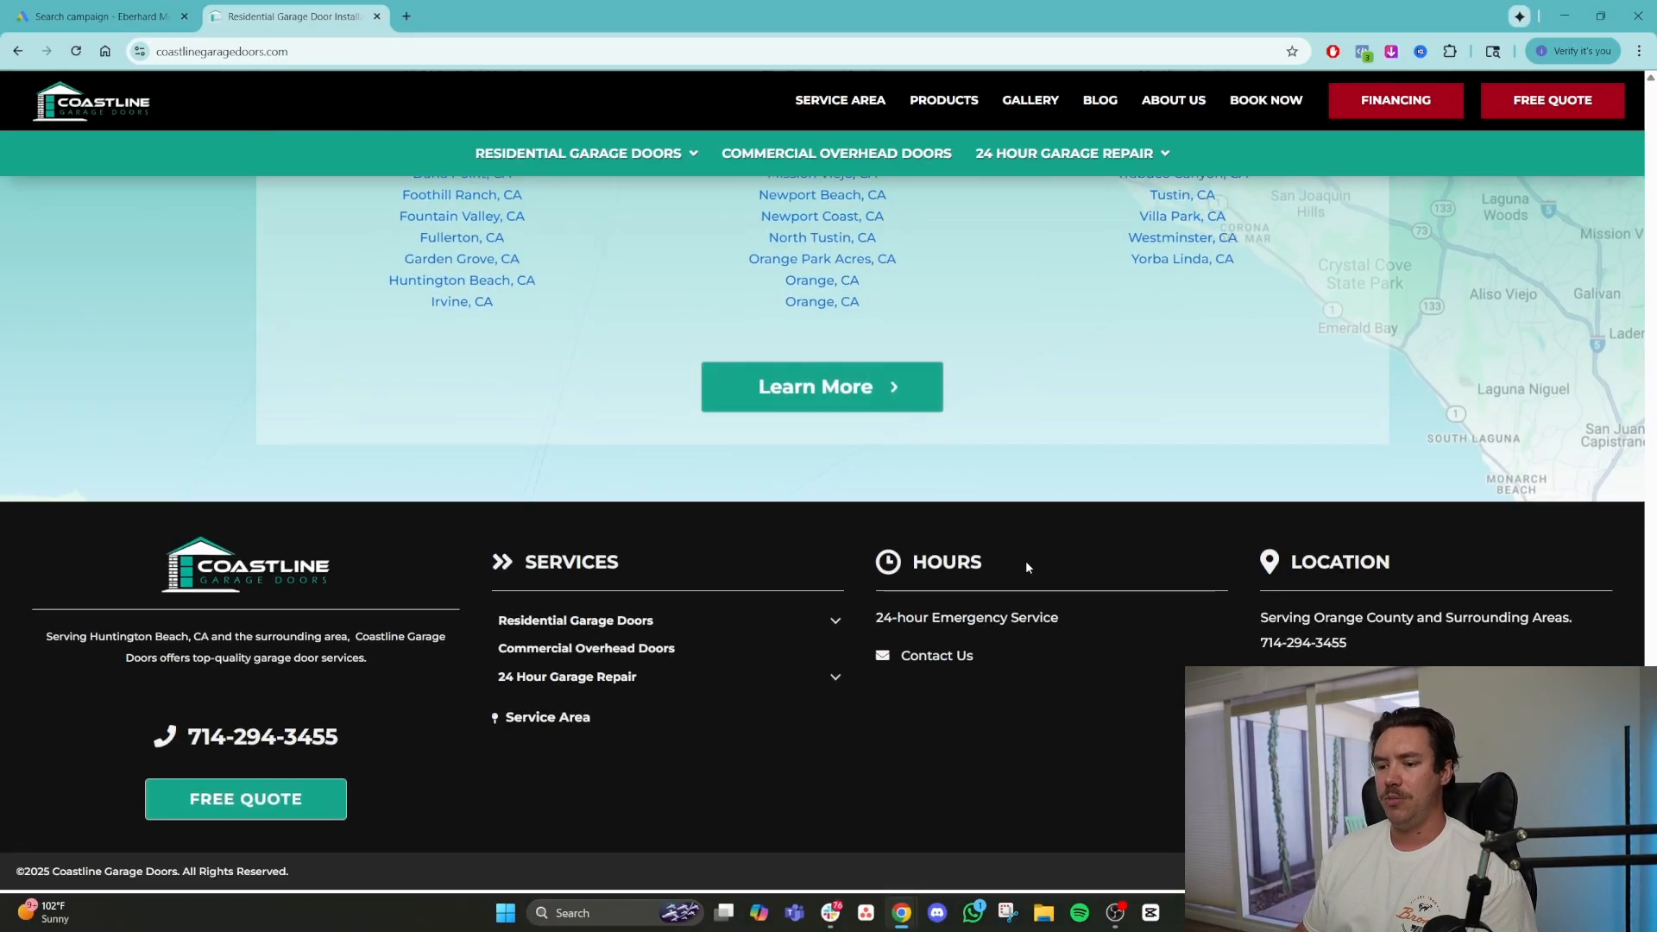
{"action": "scroll", "coordinate": [1018, 567], "scroll_direction": "up", "scroll_amount": 20}
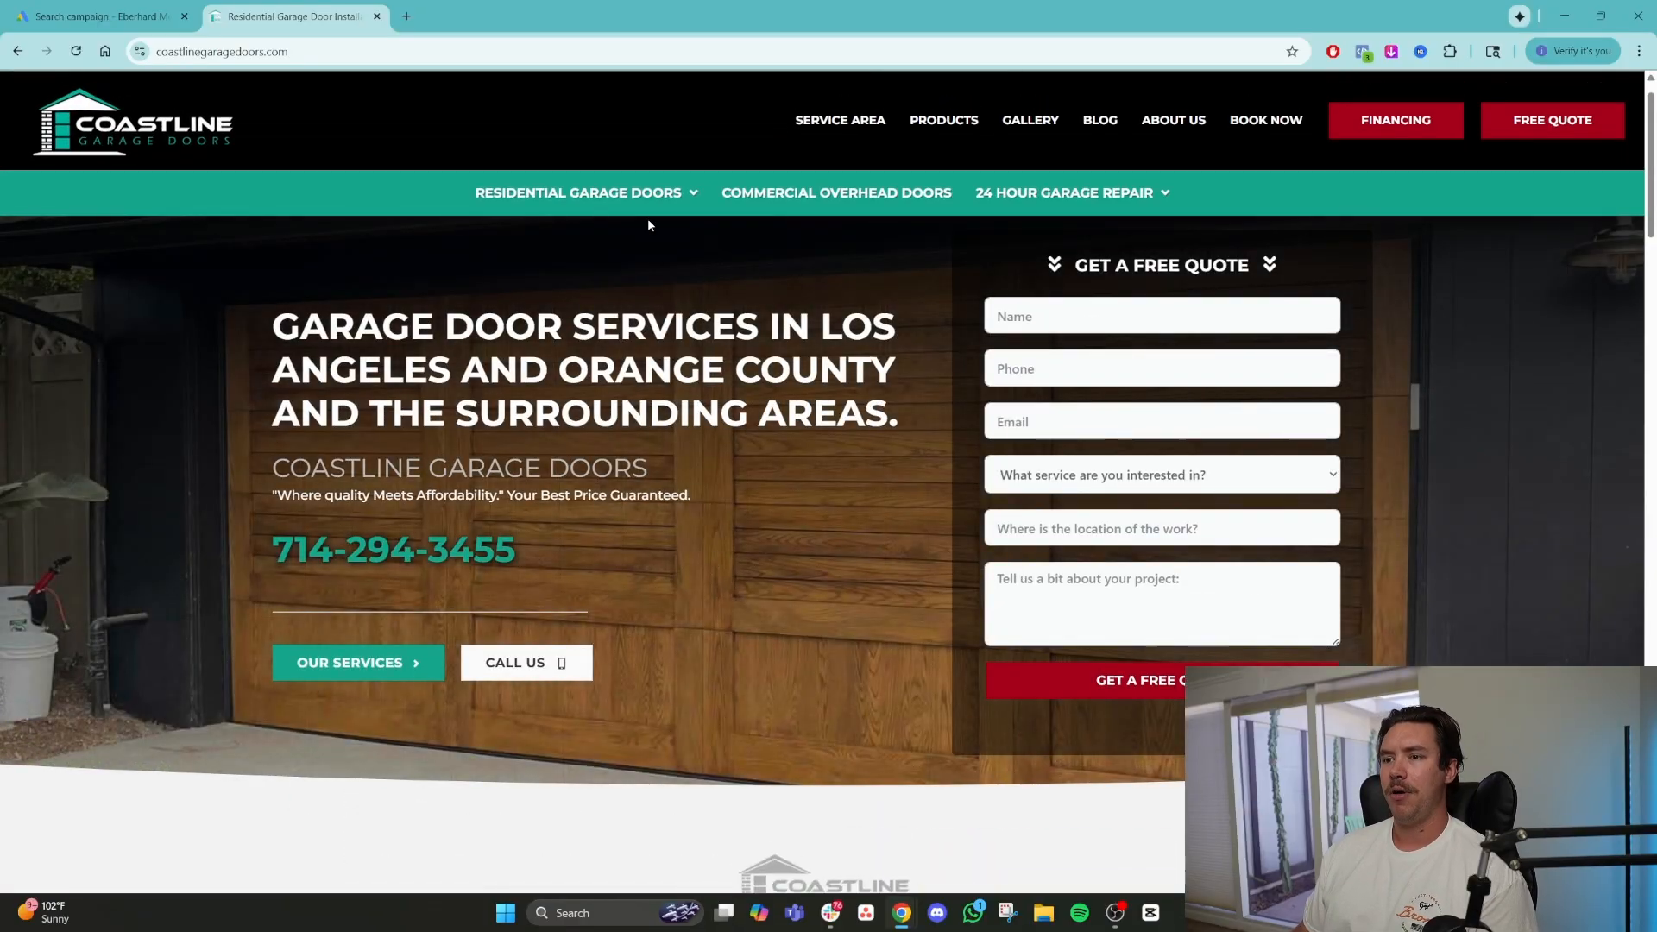
Open the website's Residential Garage Door Installation page, skim its article for description wording, and return to the campaign's descriptions and images.
{"action": "mouse_move", "coordinate": [587, 185]}
{"action": "left_click", "coordinate": [537, 308]}
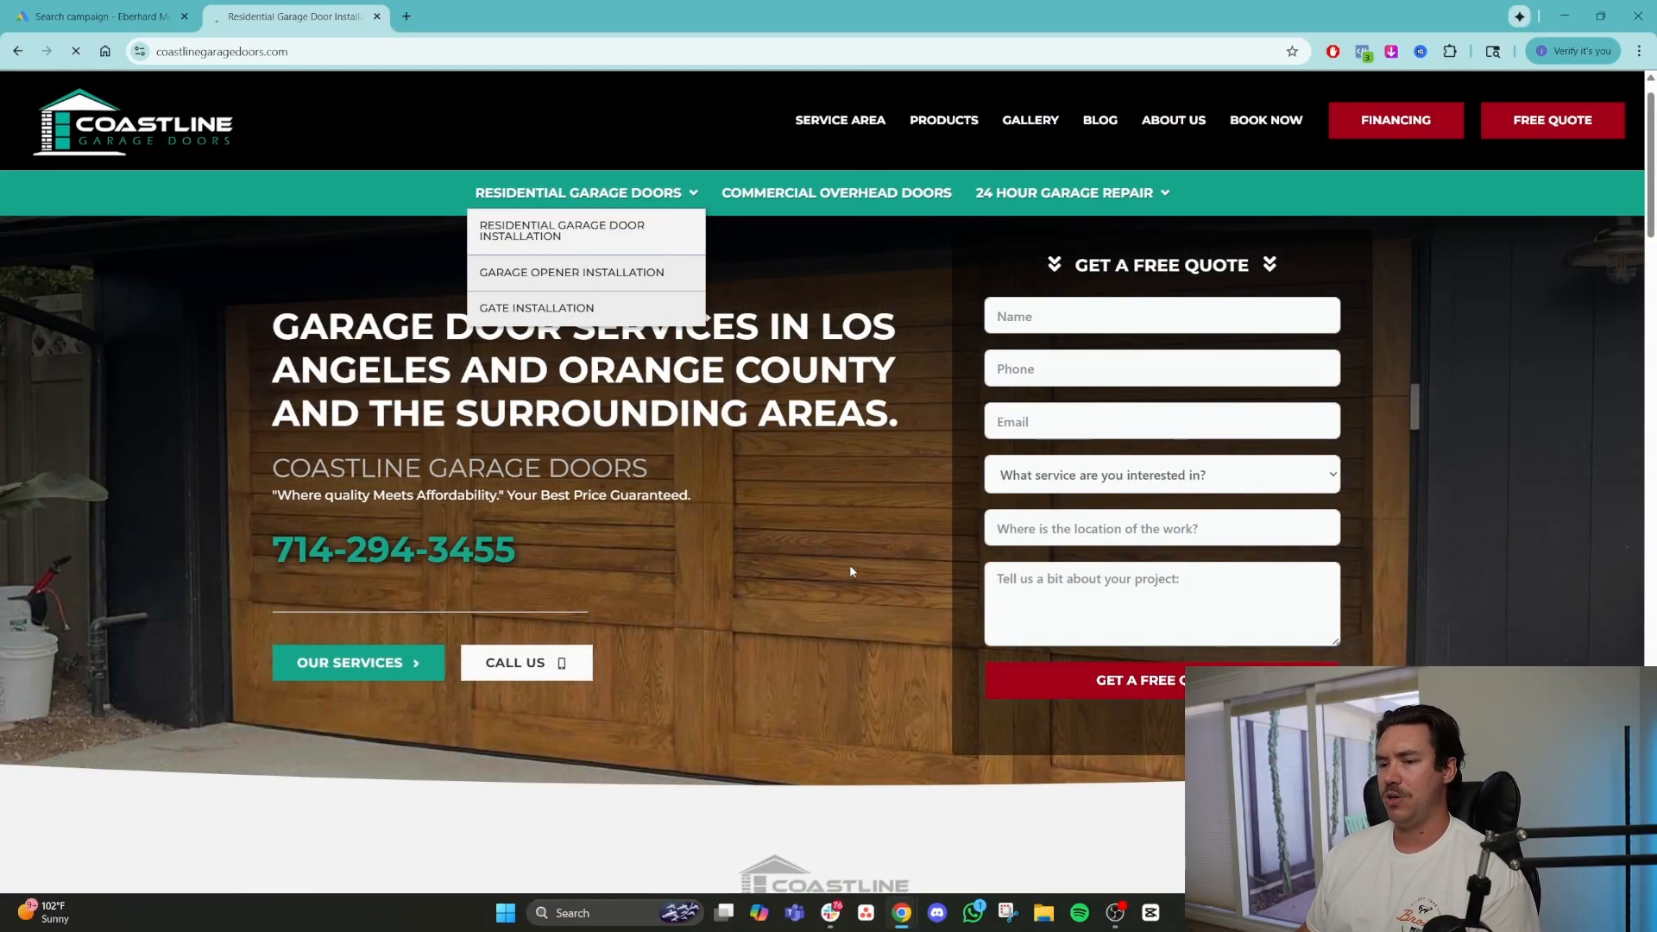
{"action": "scroll", "coordinate": [851, 573], "scroll_direction": "down", "scroll_amount": 4}
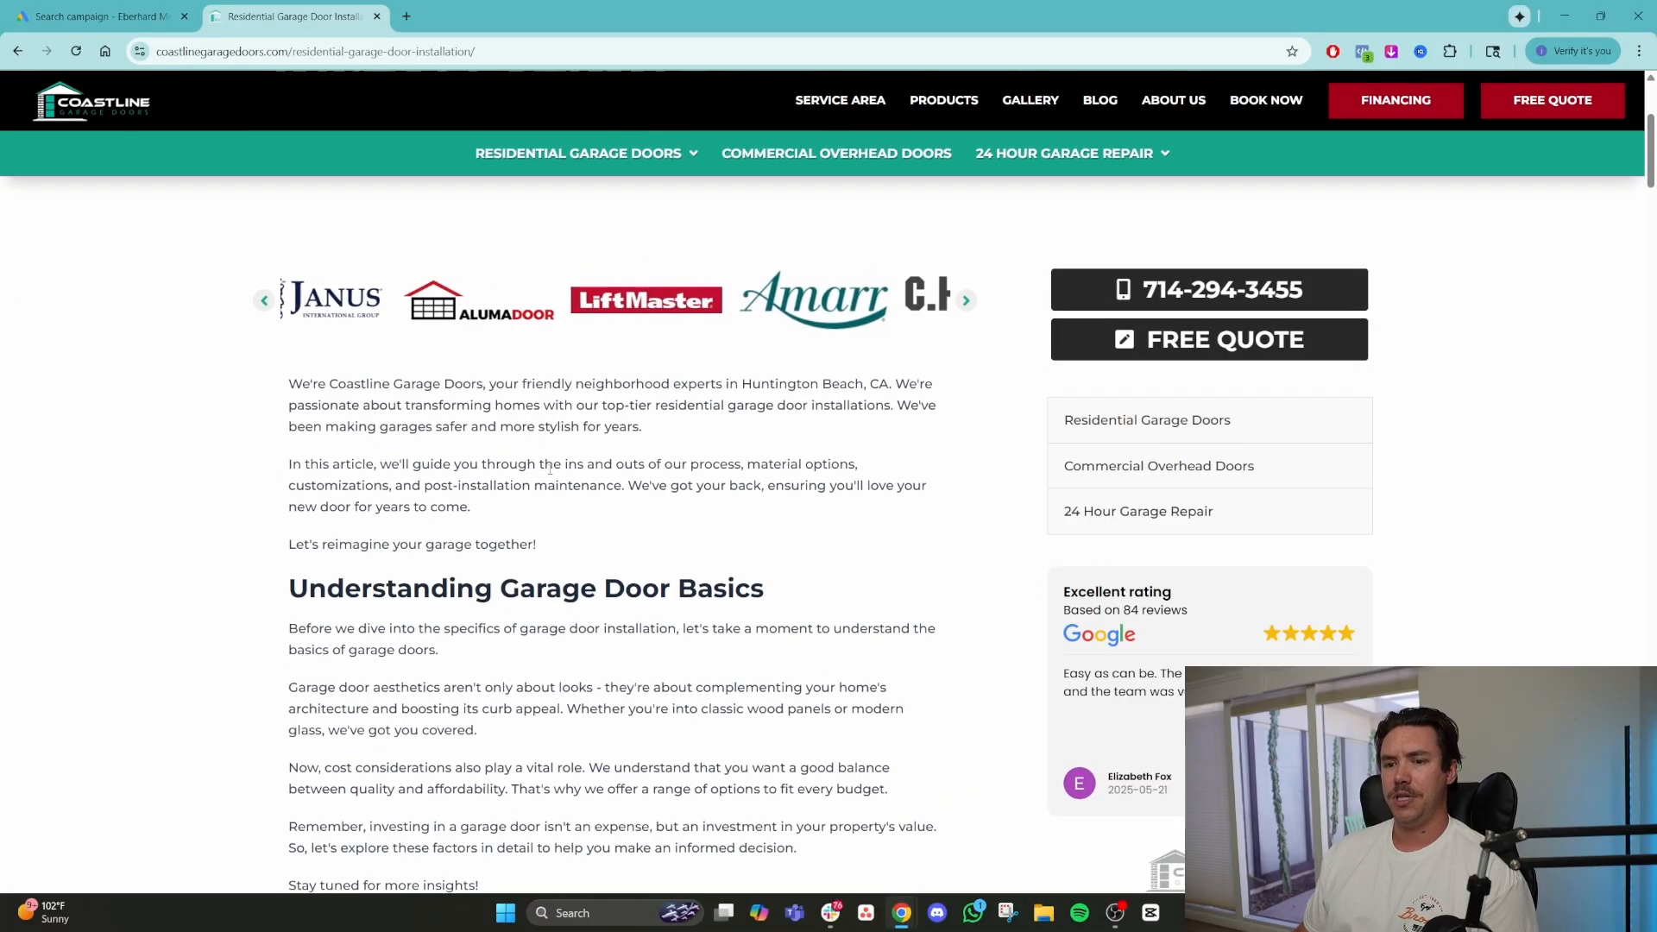
{"action": "scroll", "coordinate": [542, 485], "scroll_direction": "down", "scroll_amount": 2}
{"action": "scroll", "coordinate": [540, 480], "scroll_direction": "down", "scroll_amount": 15}
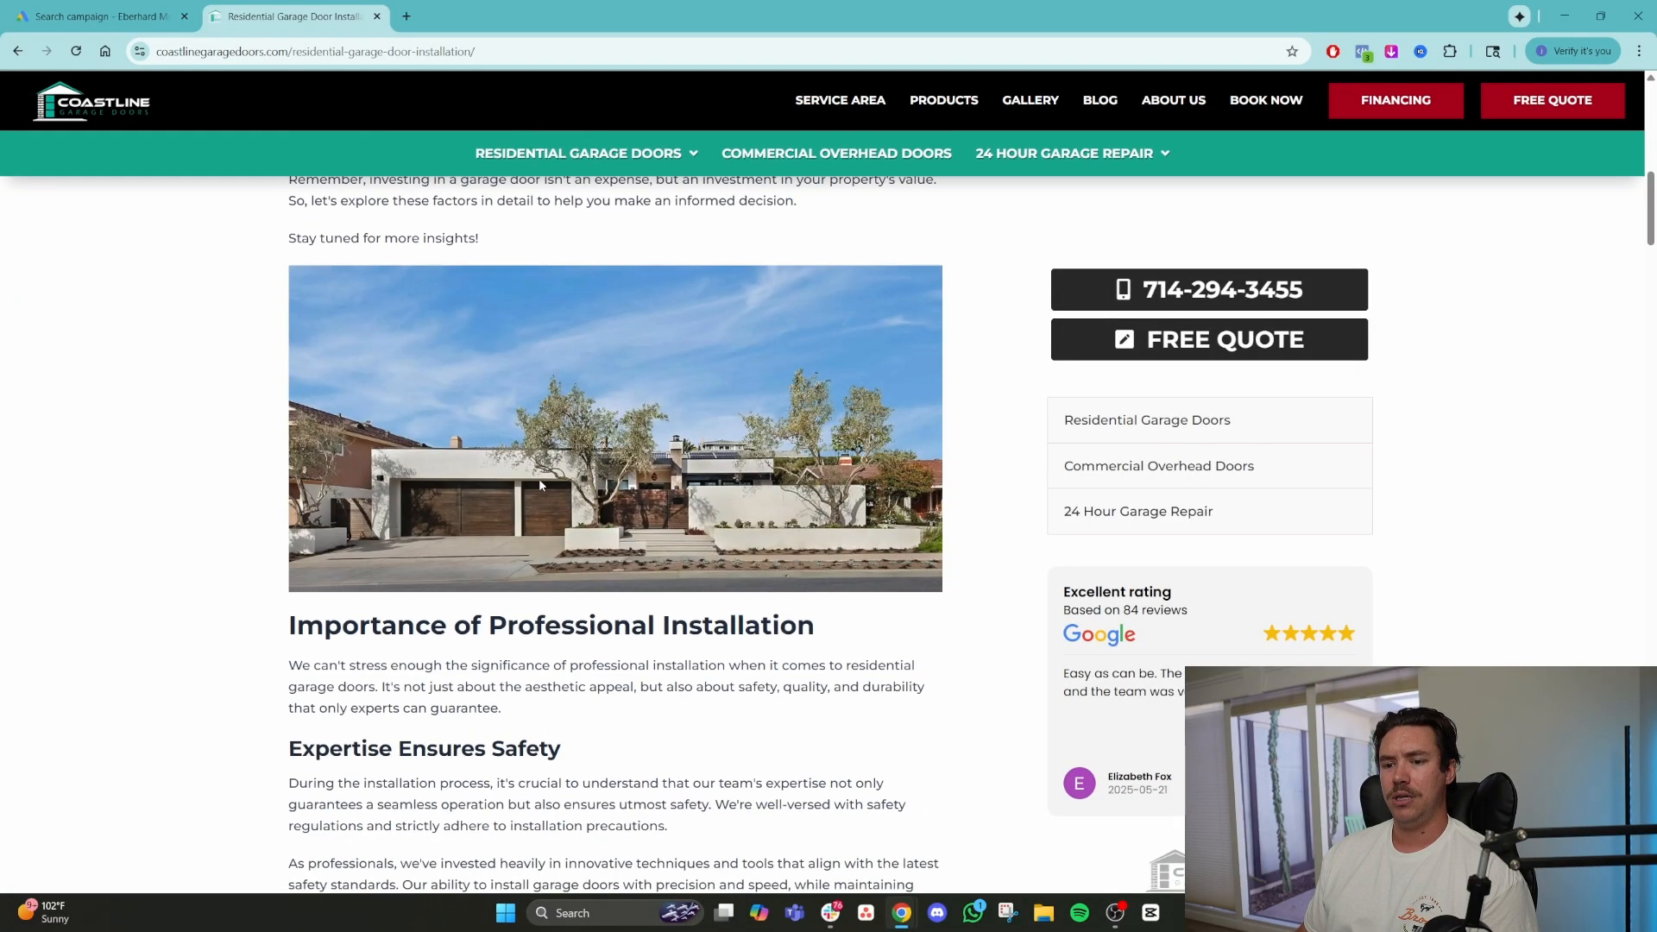
{"action": "scroll", "coordinate": [540, 480], "scroll_direction": "up", "scroll_amount": 6}
{"action": "key", "text": "ctrl+shift+Tab"}
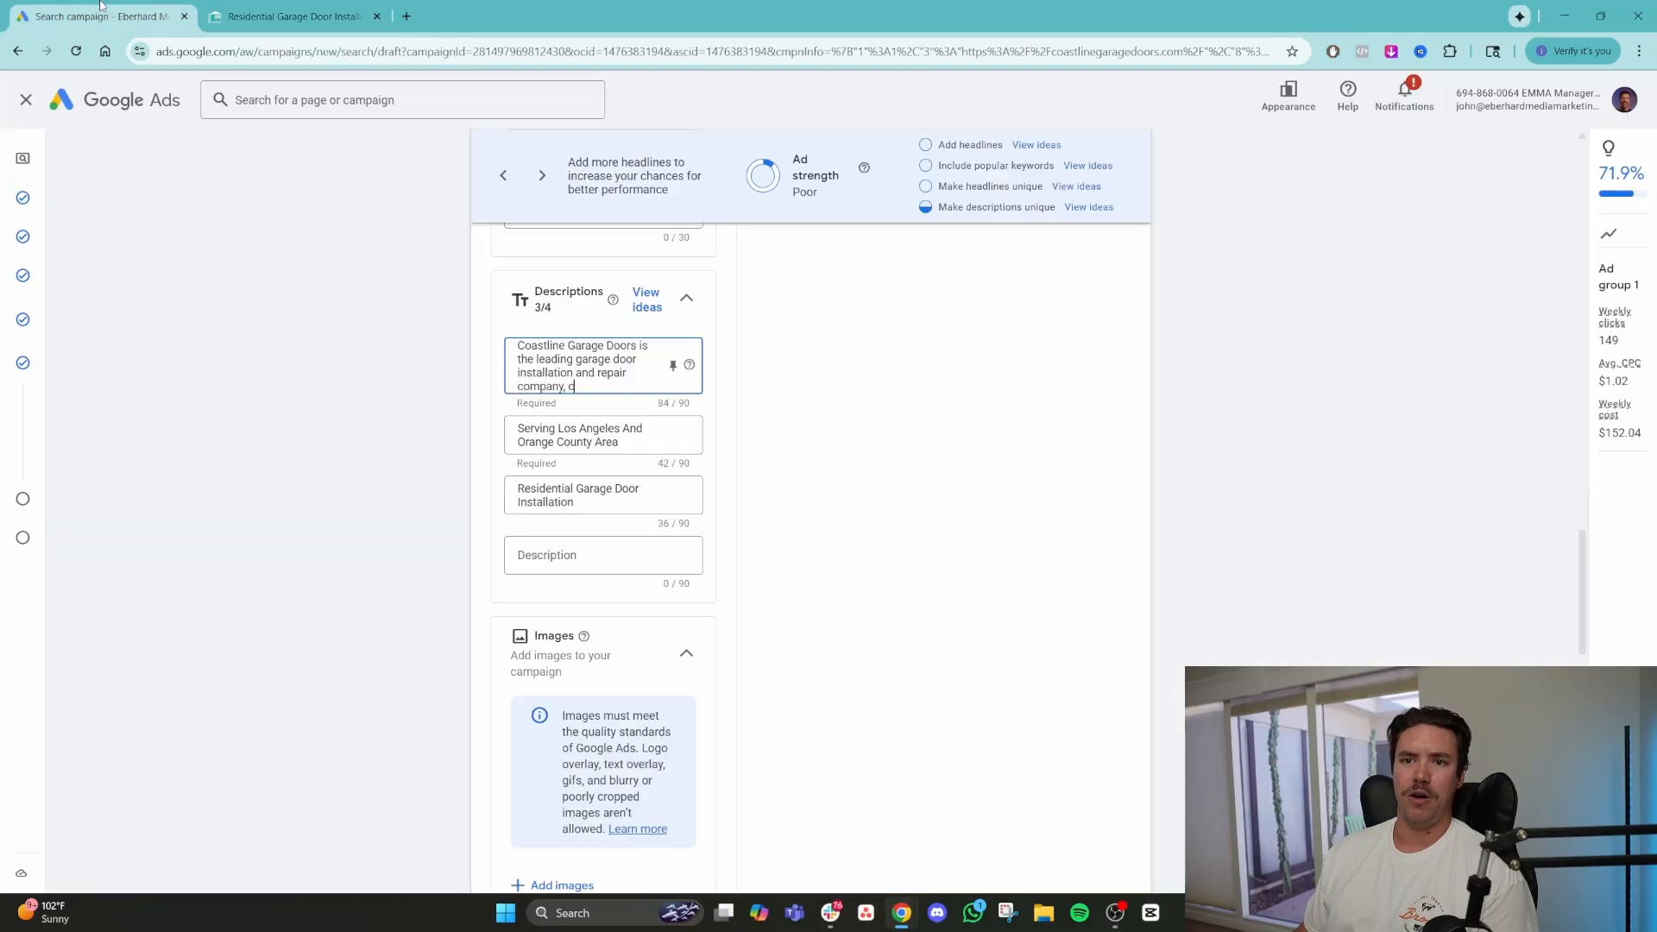
{"action": "scroll", "coordinate": [604, 692], "scroll_direction": "down", "scroll_amount": 3}
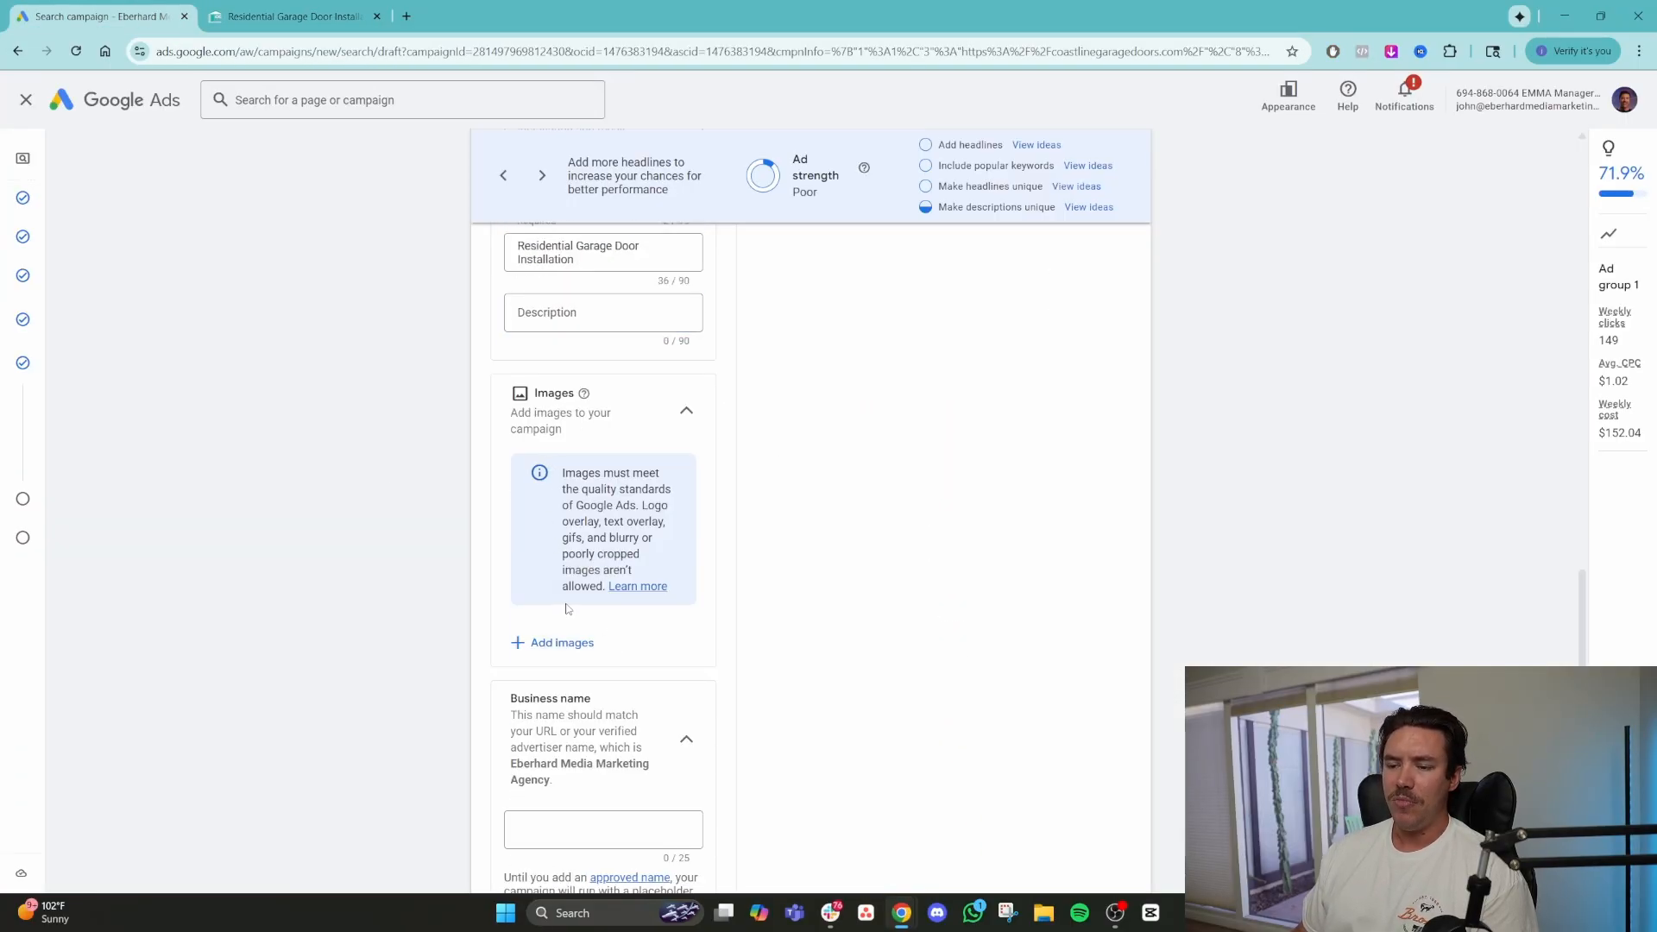
Search Google in a new tab for "garage door repair companies near me" and decline sharing the precise location.
{"action": "left_click", "coordinate": [405, 15]}
{"action": "type", "text": "garage door repaoir"}
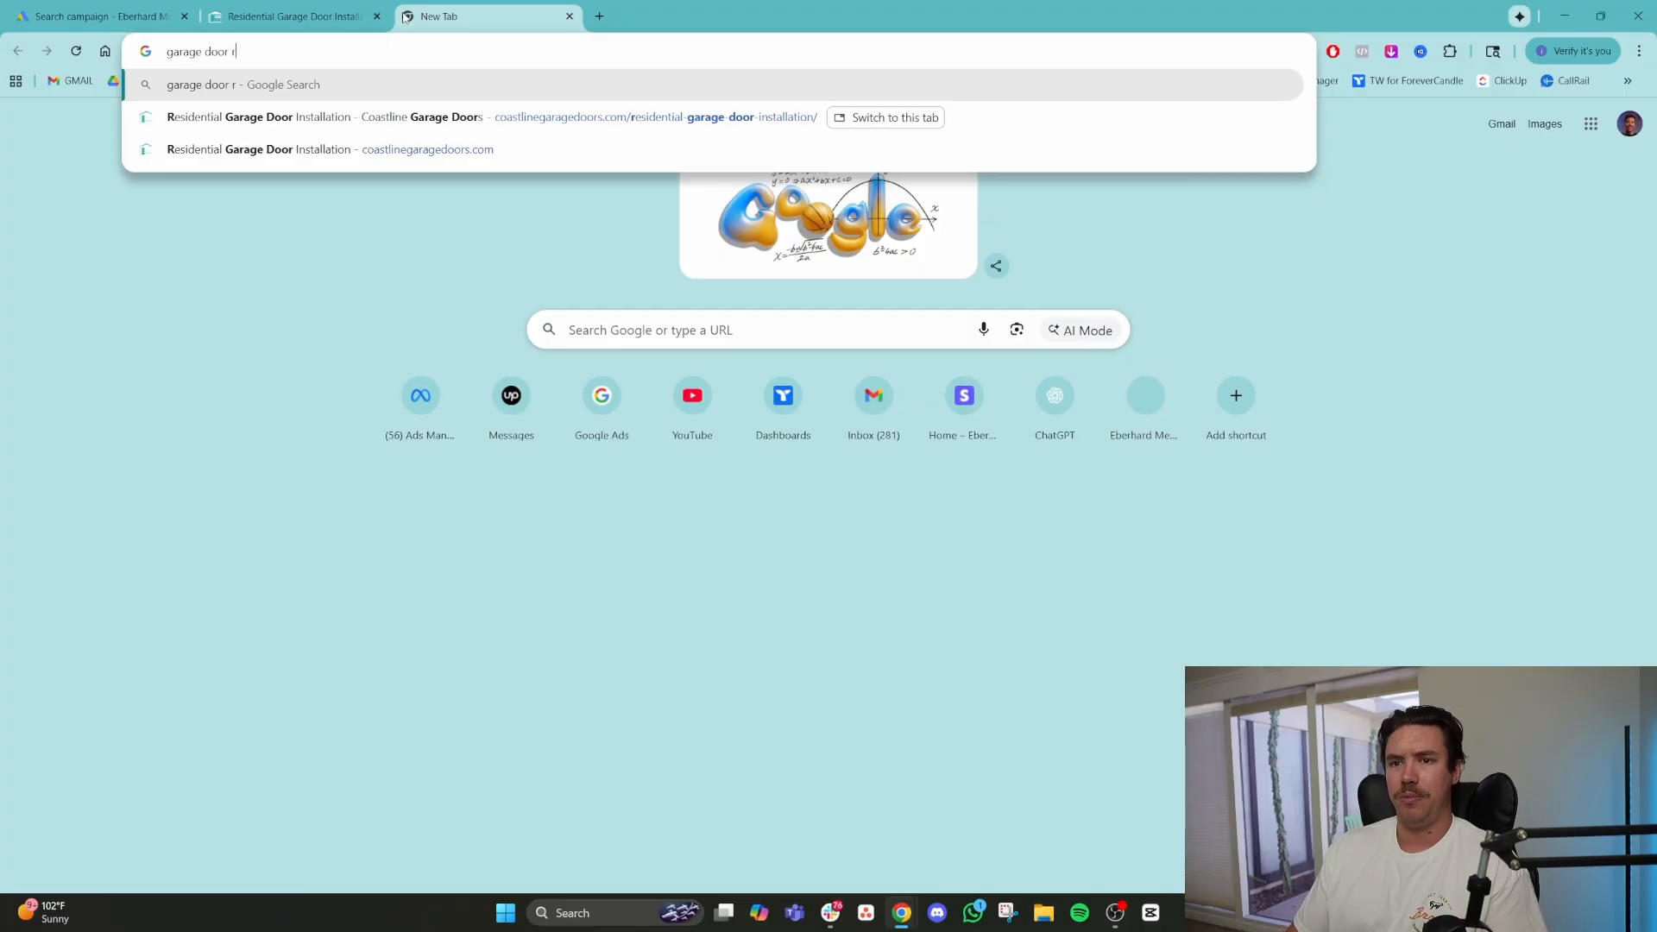
{"action": "key", "text": "BackSpace"}
{"action": "key", "text": "BackSpace"}
{"action": "key", "text": "BackSpace"}
{"action": "type", "text": "i"}
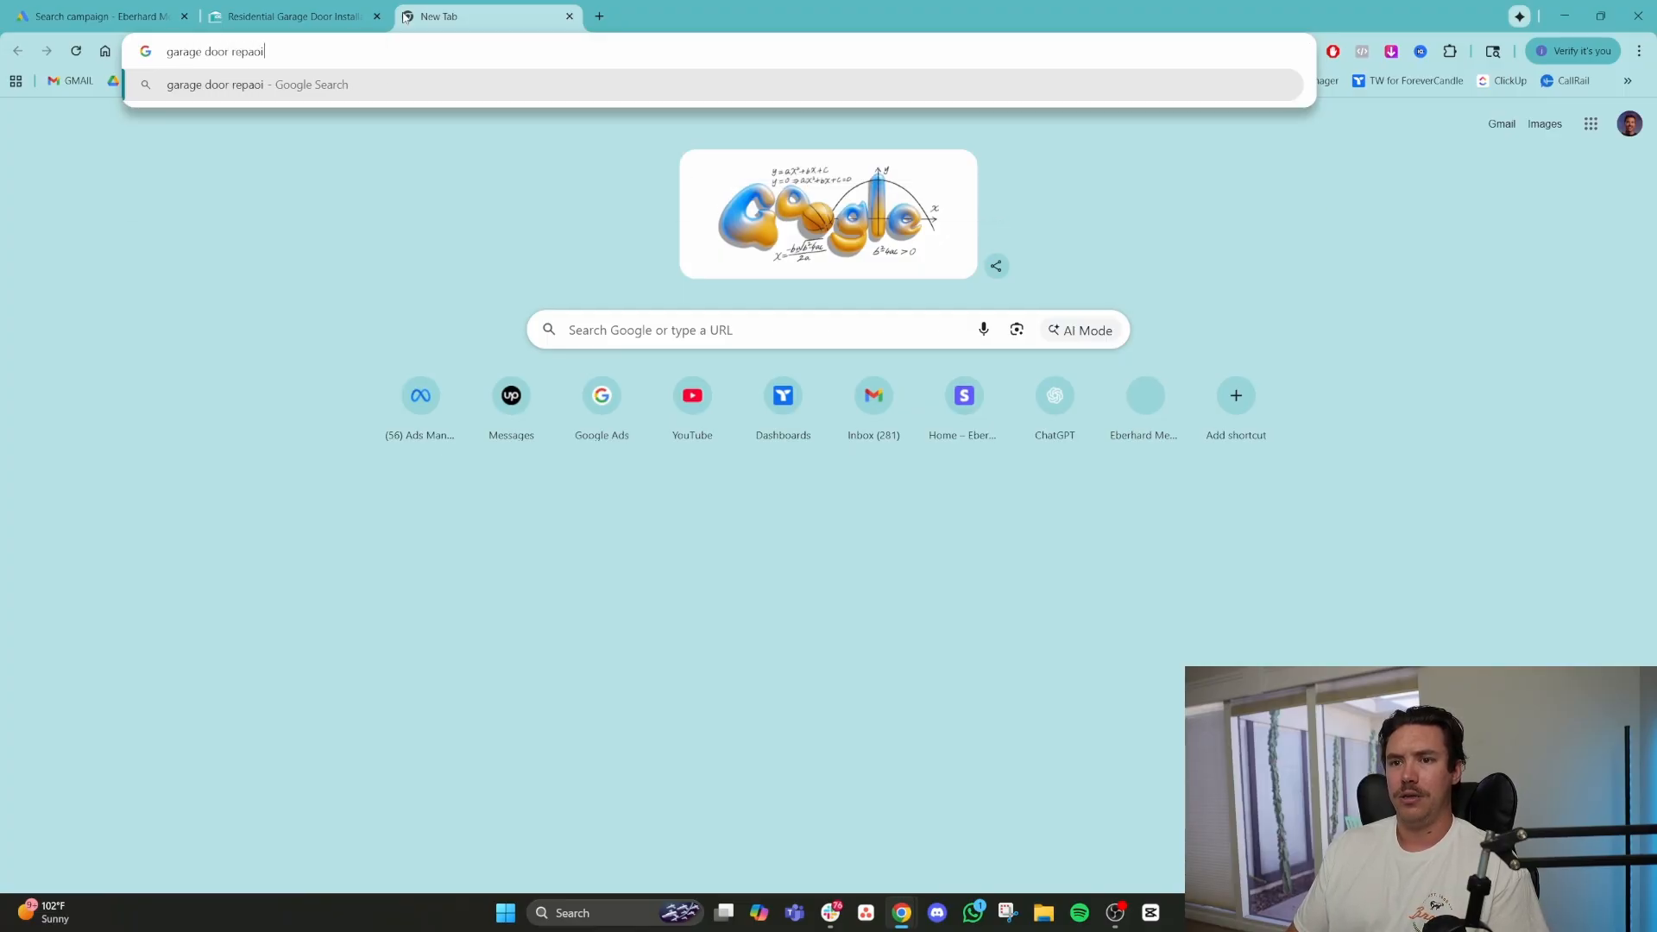
{"action": "type", "text": "r companies near me"}
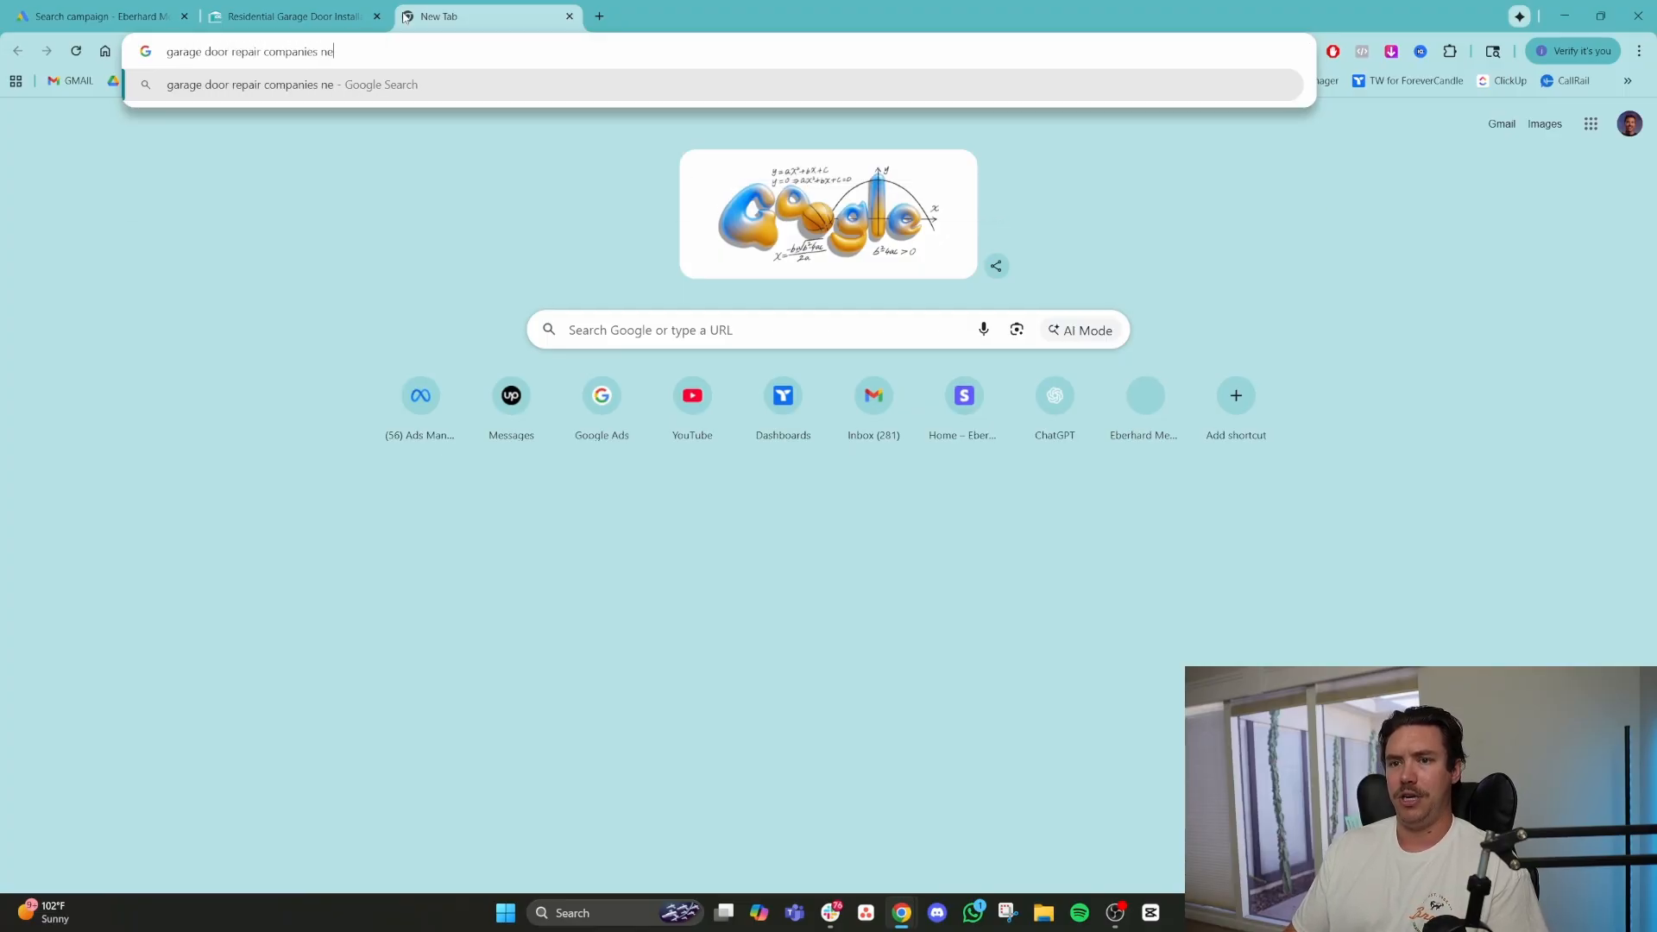
{"action": "key", "text": "Return"}
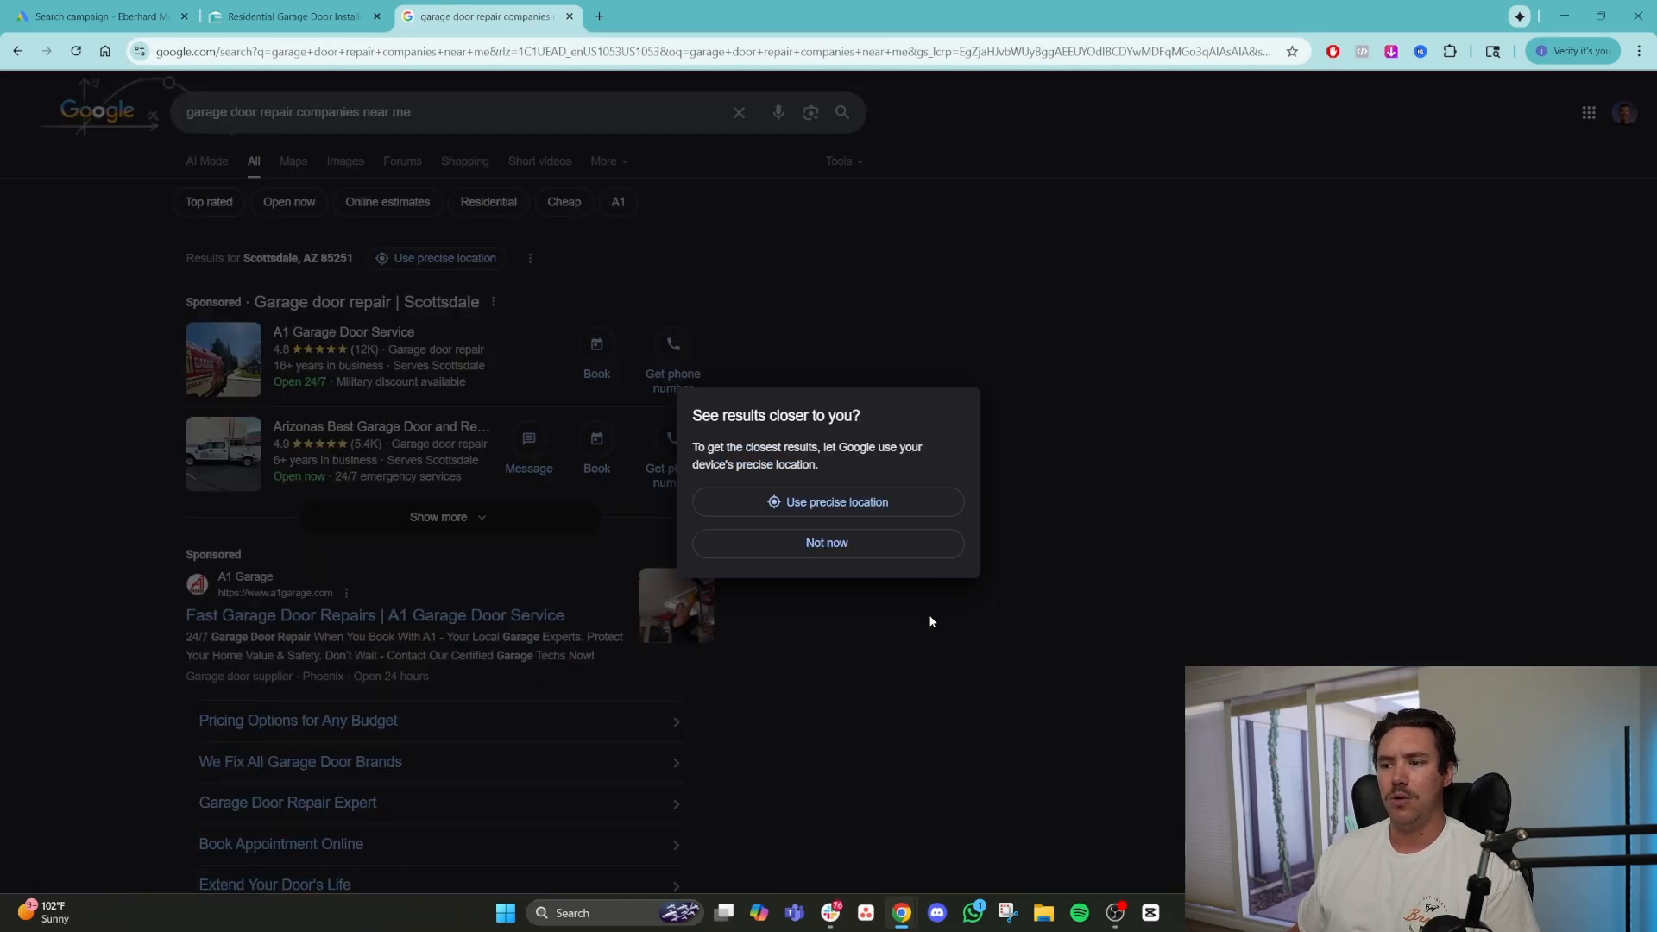
{"action": "left_click", "coordinate": [894, 552]}
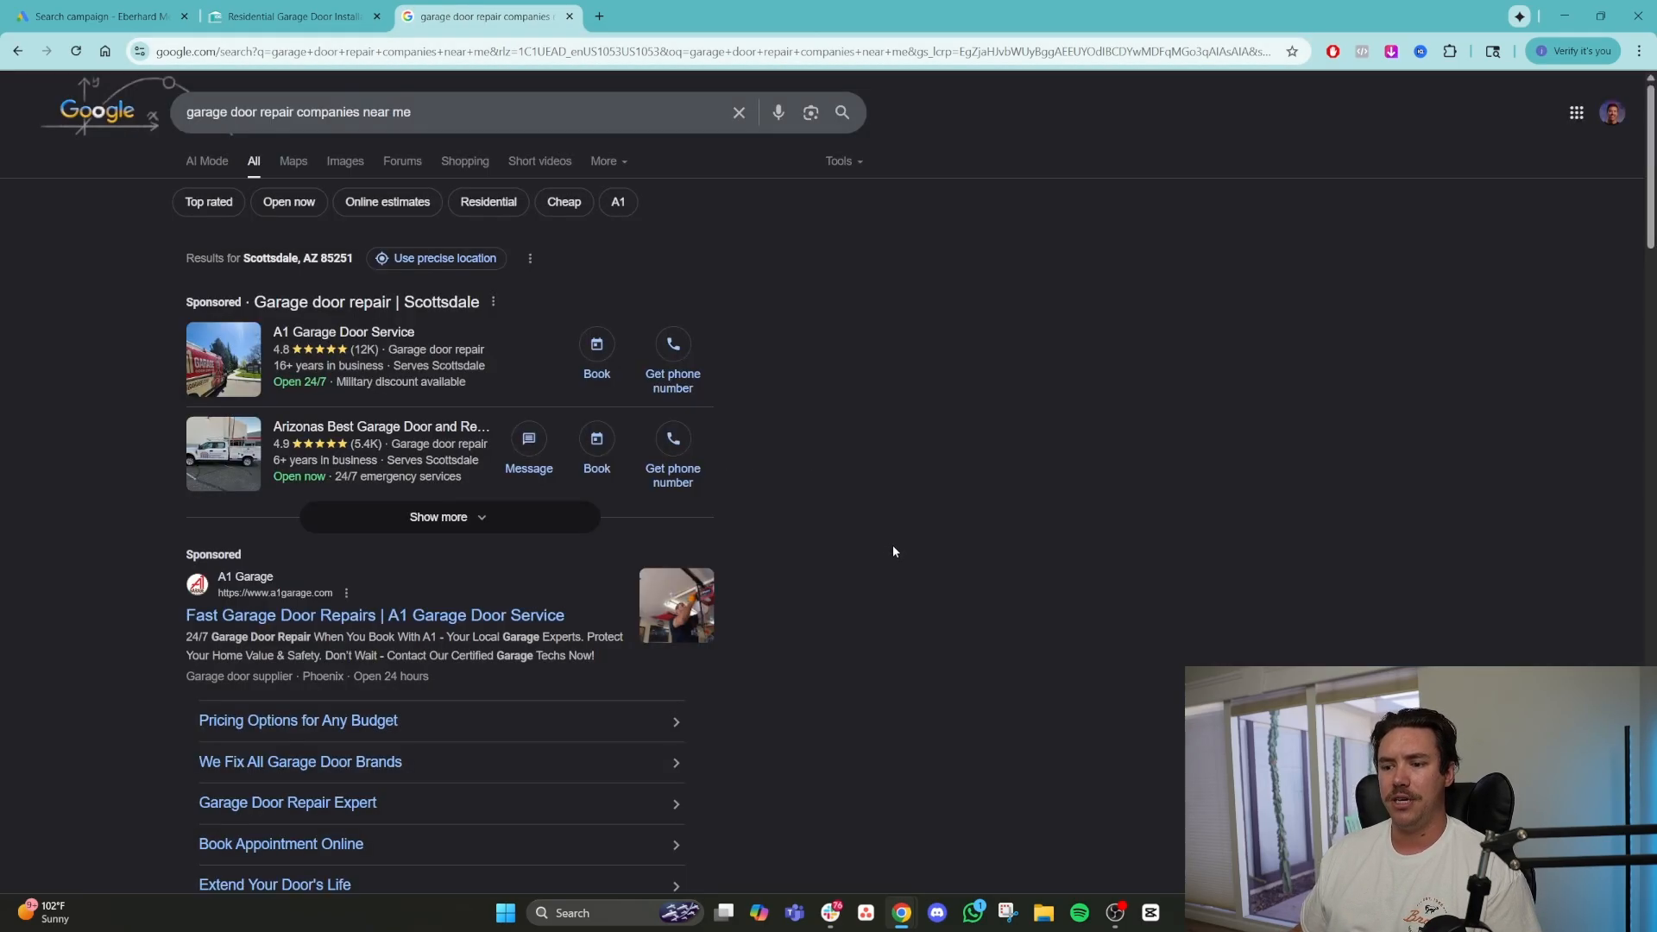
Examine the A1 Garage sponsored ad, especially its headline and the "24/7 Garage Door Repair" description, as a model for ad wording.
{"action": "scroll", "coordinate": [892, 549], "scroll_direction": "down", "scroll_amount": 3}
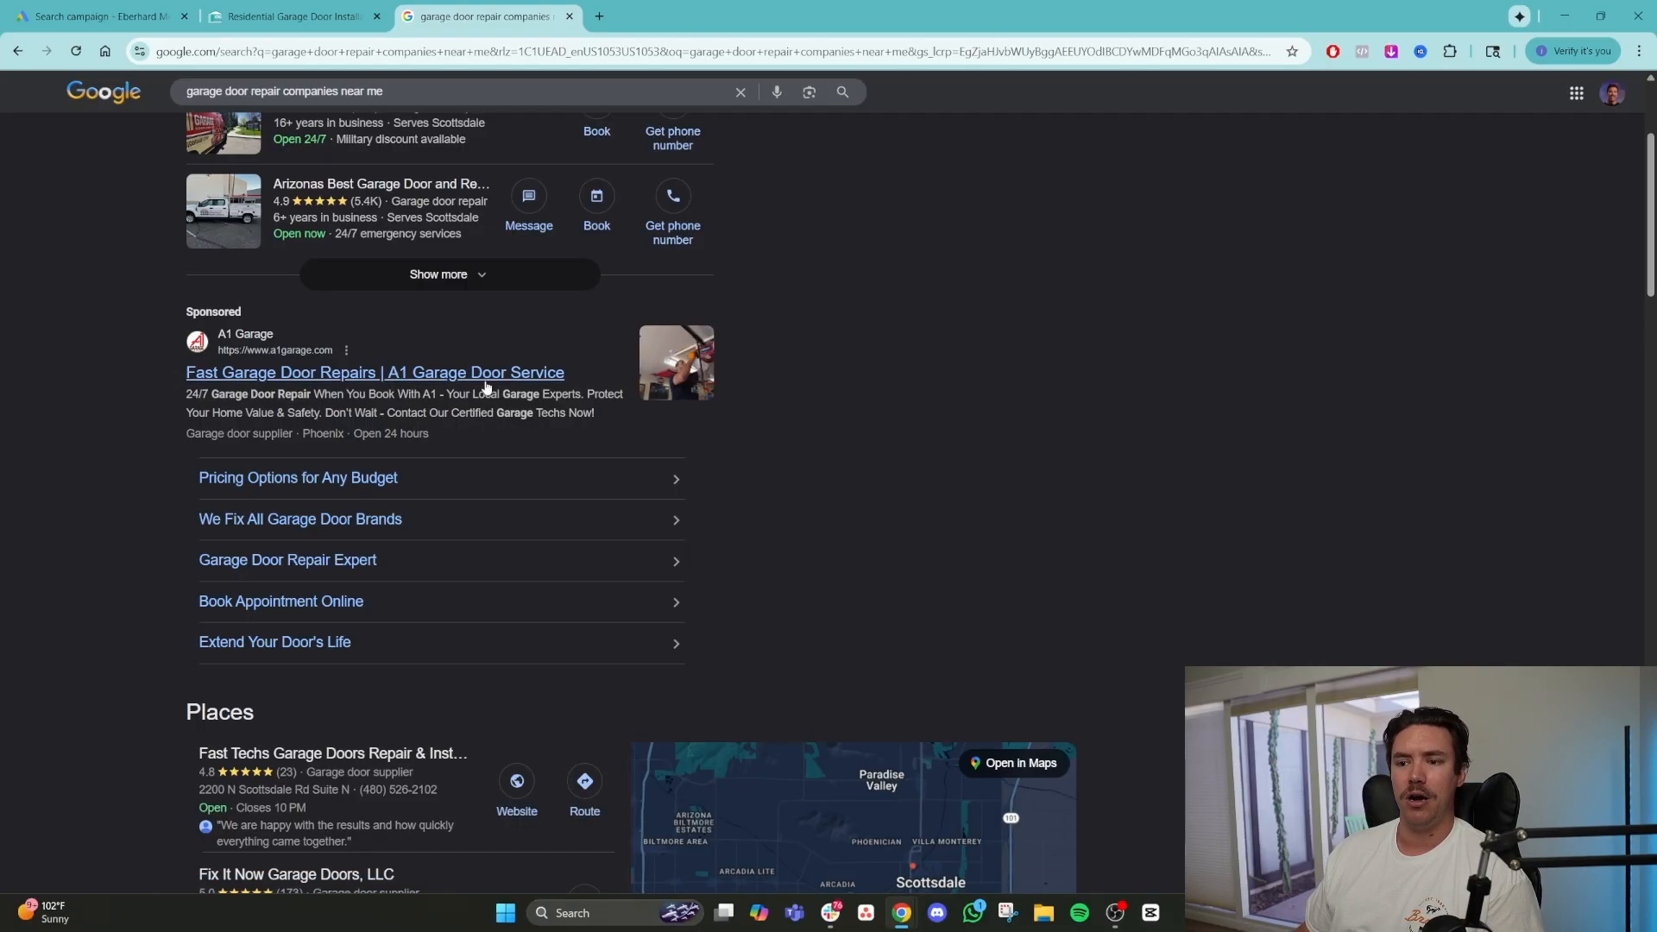
{"action": "left_click_drag", "start_coordinate": [183, 392], "coordinate": [599, 420]}
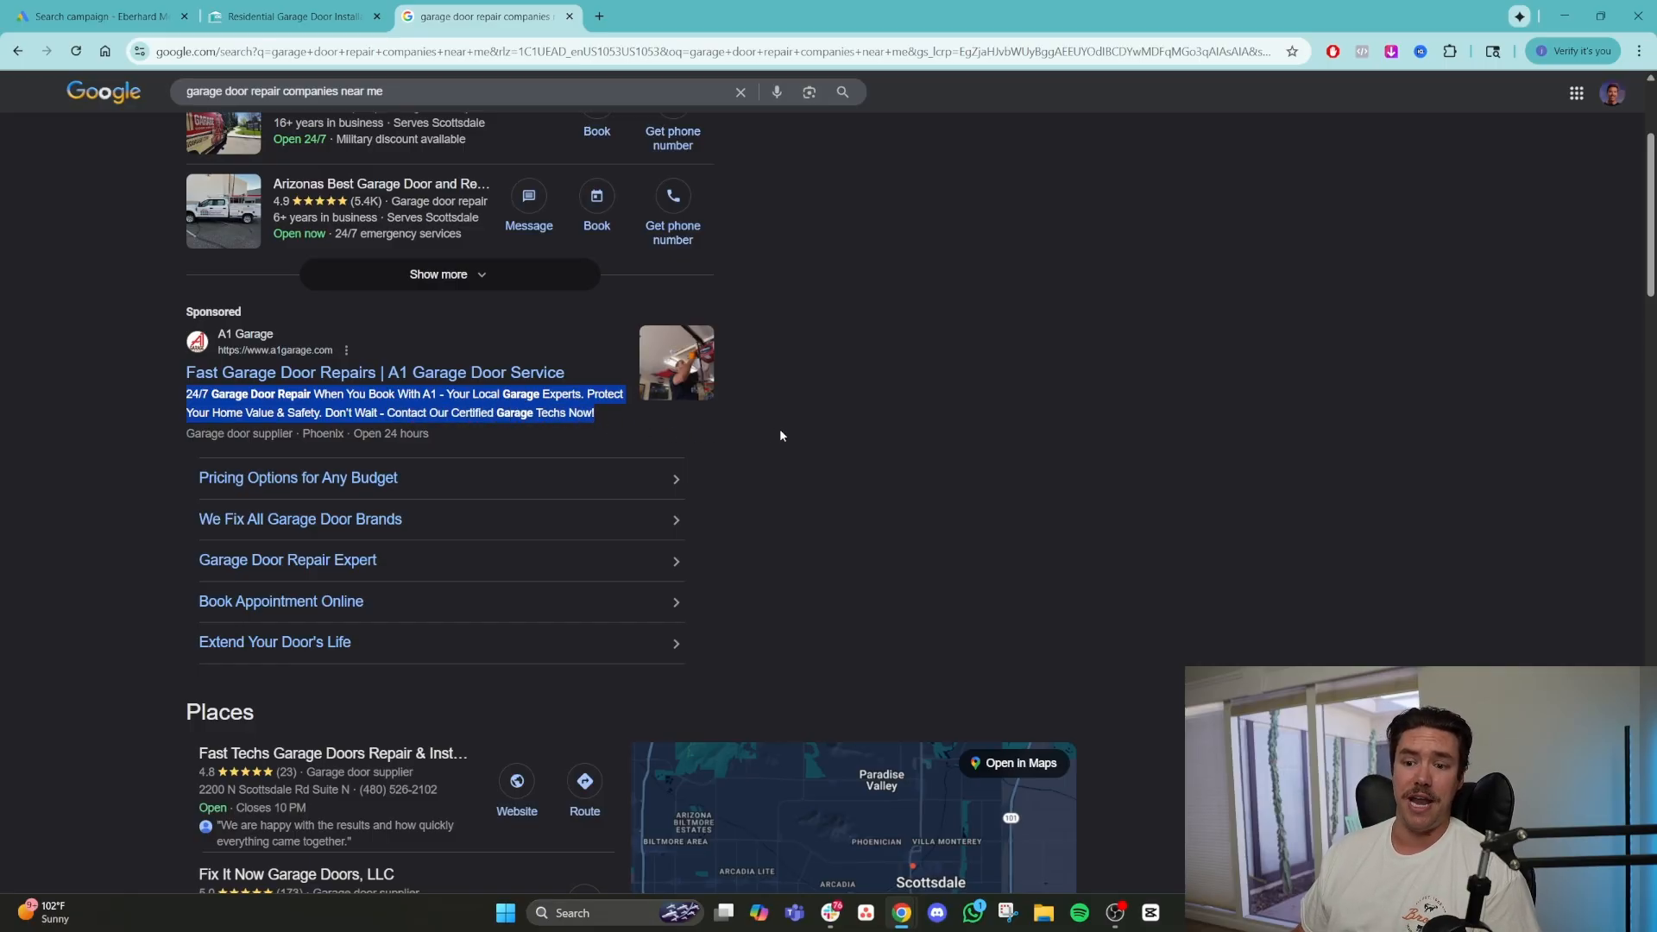
{"action": "scroll", "coordinate": [781, 436], "scroll_direction": "down", "scroll_amount": 8}
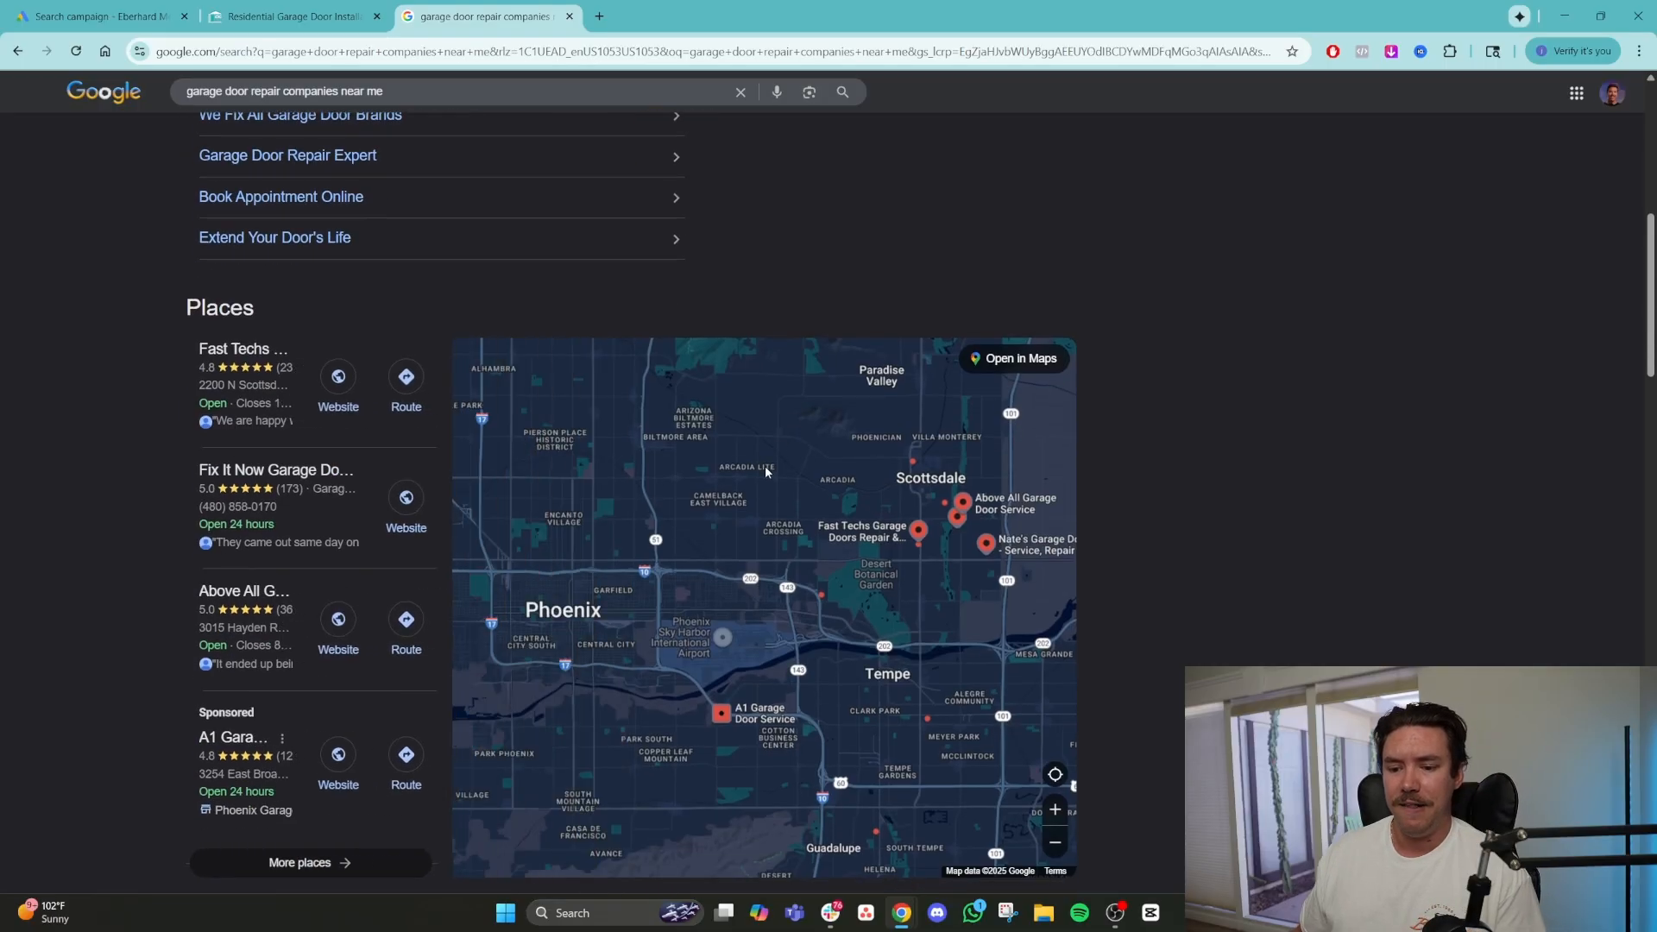
{"action": "scroll", "coordinate": [1193, 546], "scroll_direction": "down", "scroll_amount": 3}
{"action": "scroll", "coordinate": [1187, 551], "scroll_direction": "up", "scroll_amount": 10}
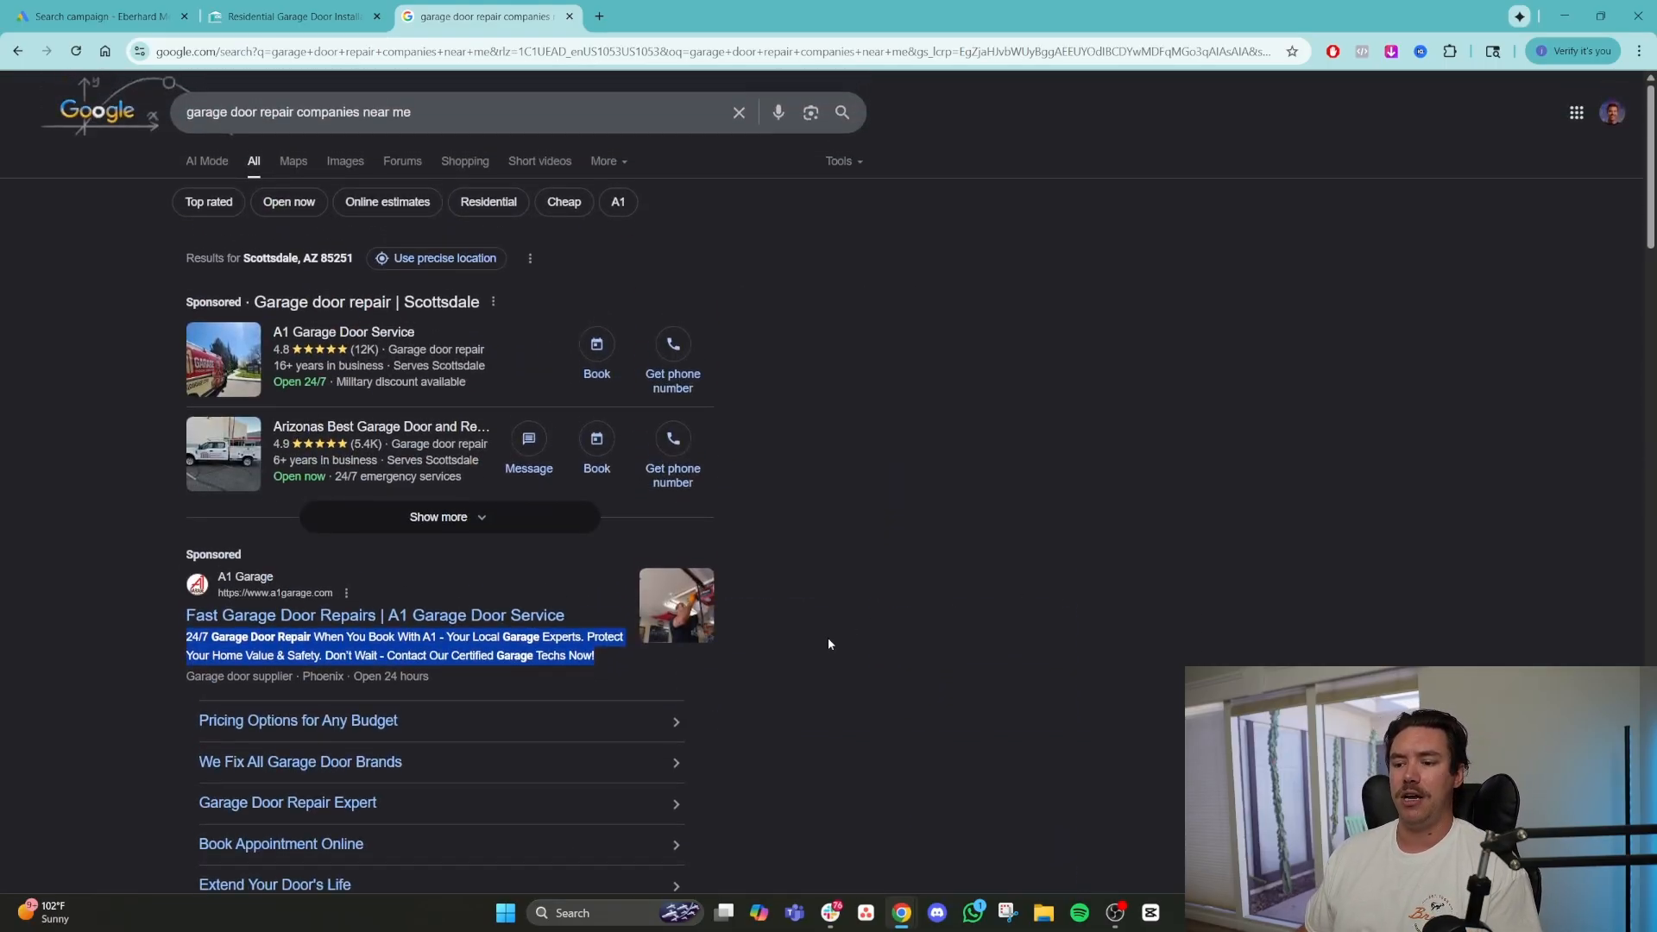
{"action": "scroll", "coordinate": [827, 637], "scroll_direction": "down", "scroll_amount": 2}
{"action": "left_click", "coordinate": [832, 567]}
Skim the Places and organic listings of other garage door repair companies for title and description wording.
{"action": "scroll", "coordinate": [883, 566], "scroll_direction": "down", "scroll_amount": 1}
{"action": "scroll", "coordinate": [883, 566], "scroll_direction": "down", "scroll_amount": 10}
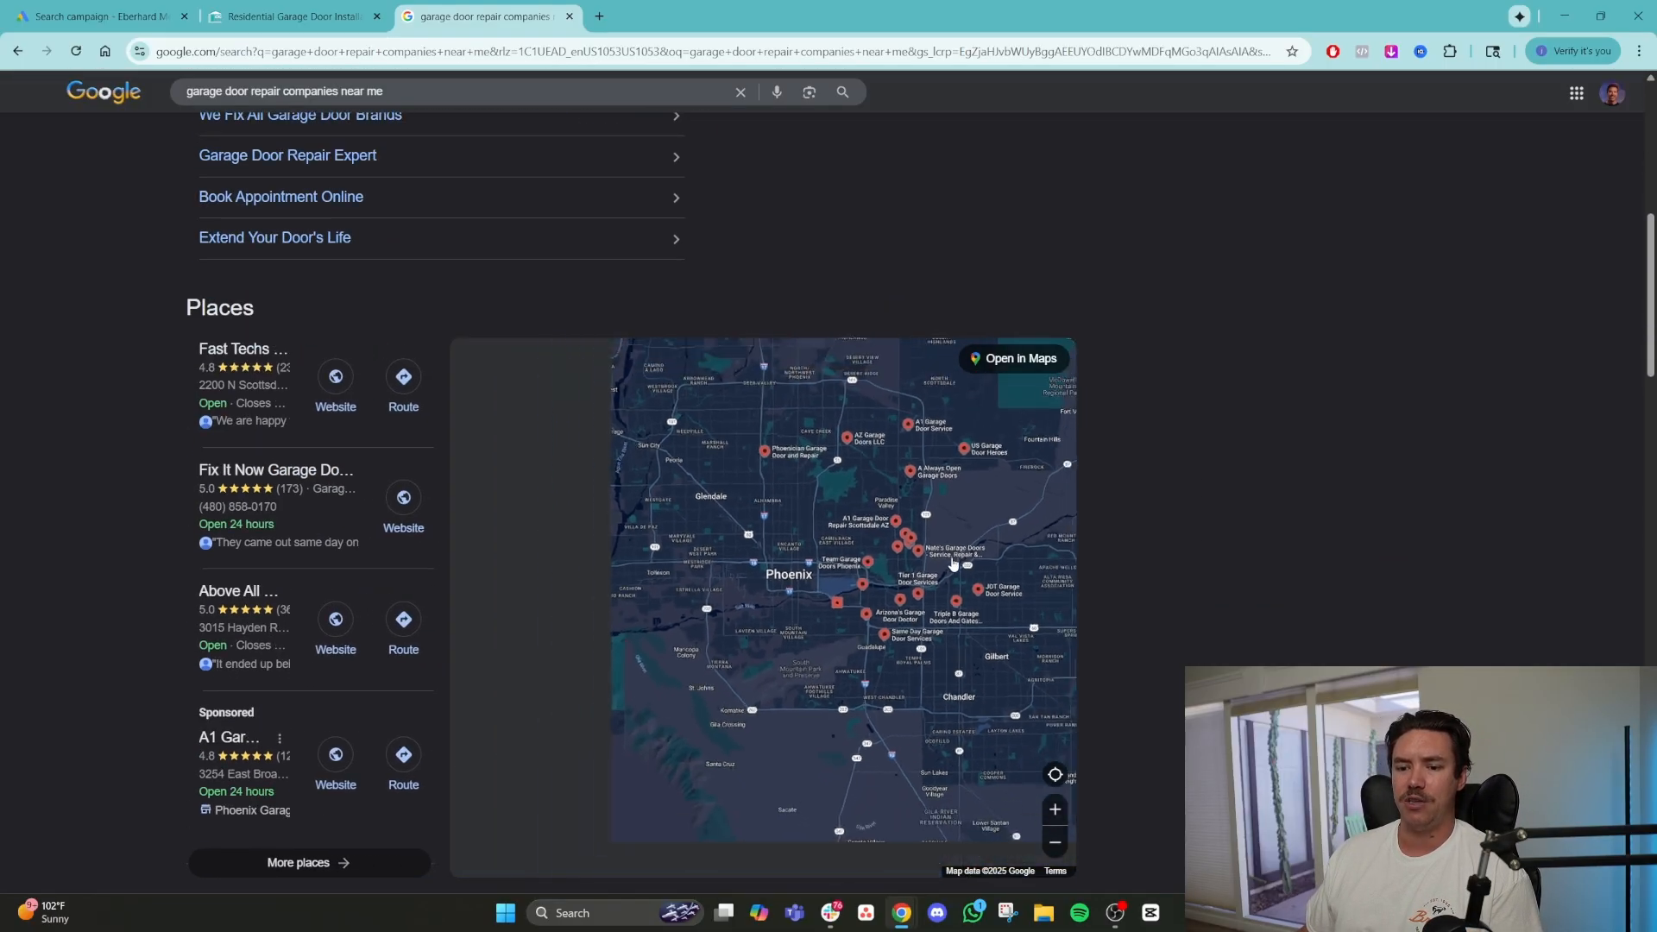
{"action": "scroll", "coordinate": [1162, 570], "scroll_direction": "down", "scroll_amount": 2}
{"action": "scroll", "coordinate": [1162, 569], "scroll_direction": "down", "scroll_amount": 2}
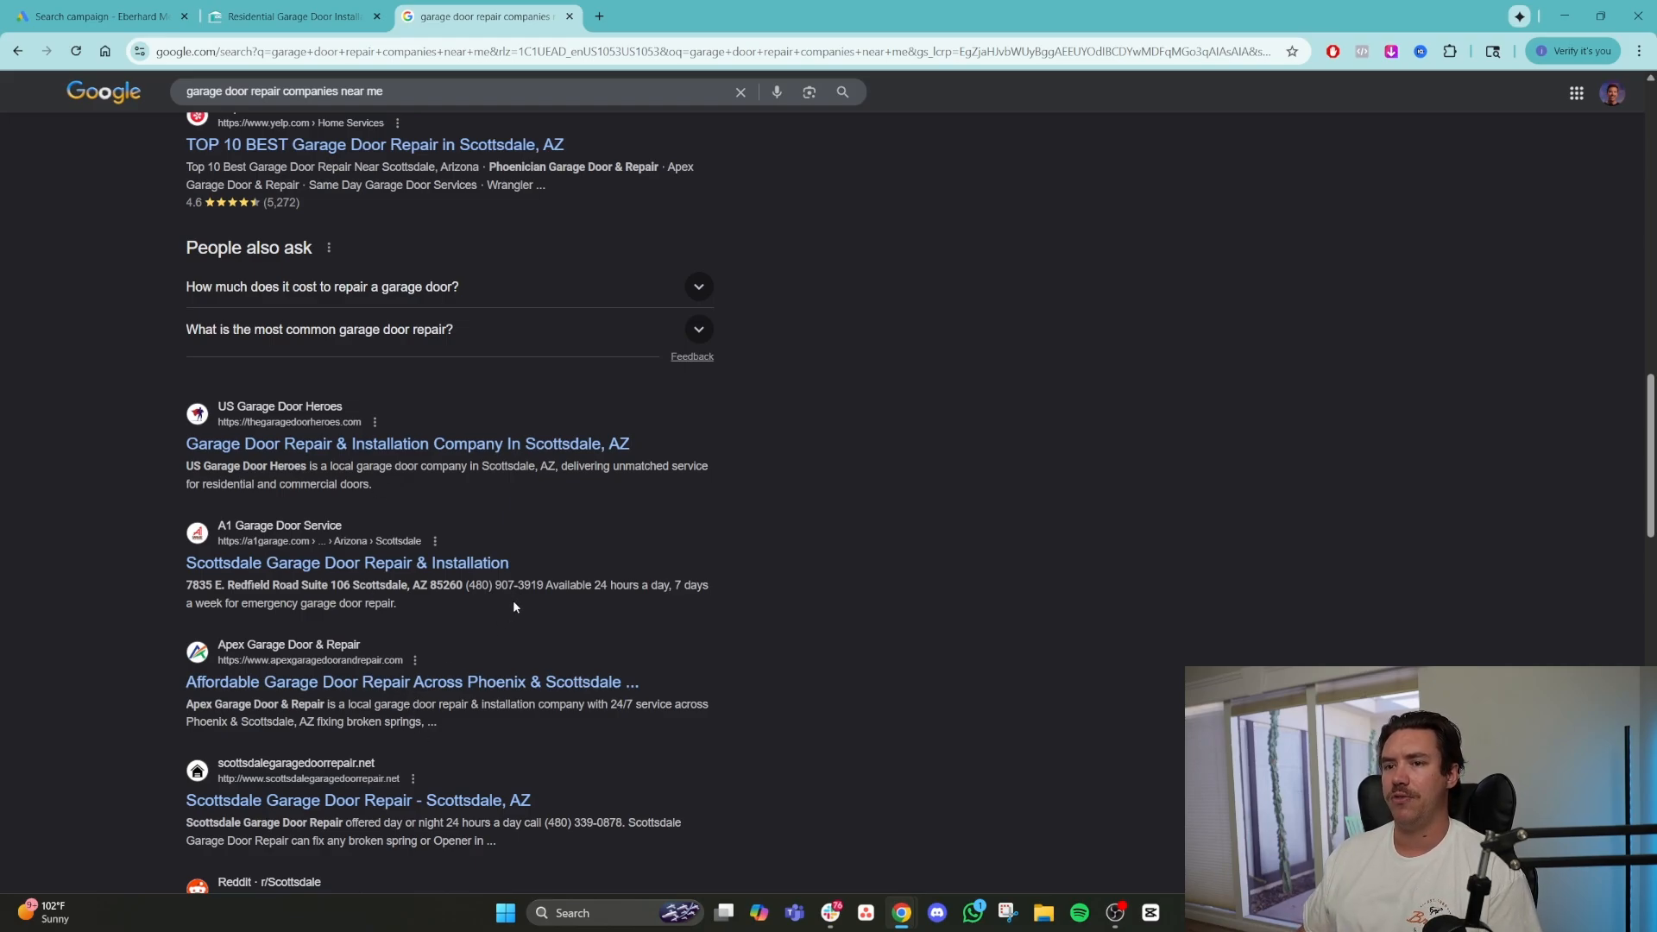
{"action": "scroll", "coordinate": [513, 600], "scroll_direction": "down", "scroll_amount": 6}
{"action": "scroll", "coordinate": [516, 598], "scroll_direction": "up", "scroll_amount": 8}
{"action": "scroll", "coordinate": [516, 597], "scroll_direction": "up", "scroll_amount": 12}
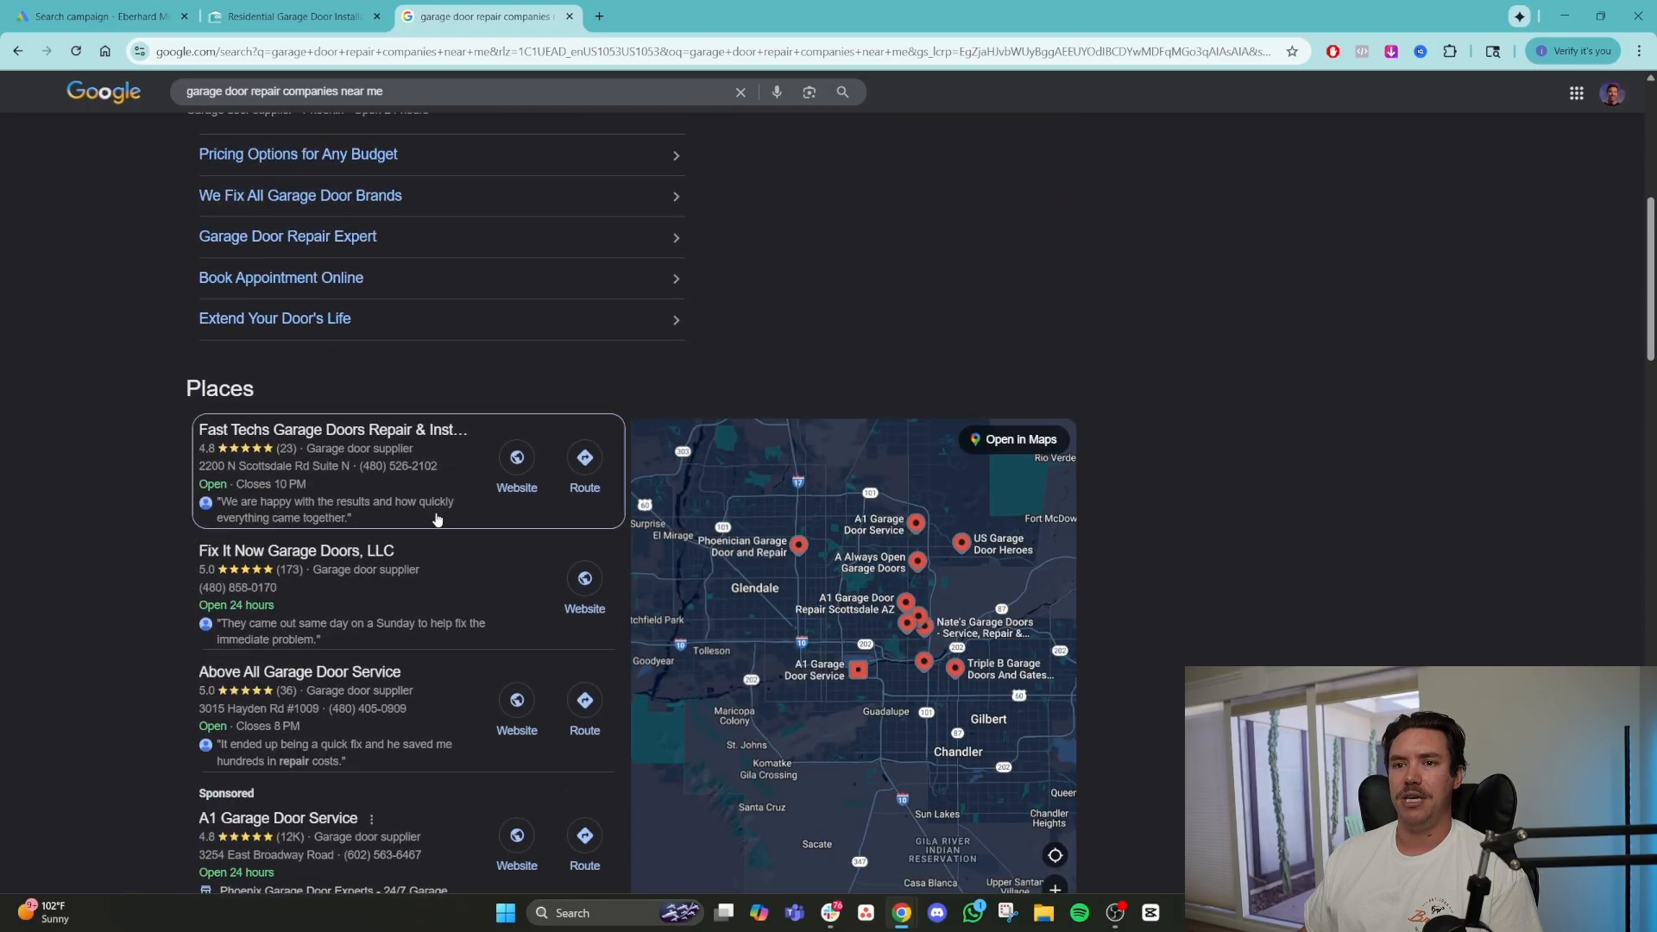
Review the Places listings and the A1 Garage sponsored ad alongside the campaign's Images and Business name sections.
{"action": "scroll", "coordinate": [761, 635], "scroll_direction": "down", "scroll_amount": 1}
{"action": "scroll", "coordinate": [761, 635], "scroll_direction": "down", "scroll_amount": 5}
{"action": "scroll", "coordinate": [997, 617], "scroll_direction": "up", "scroll_amount": 3}
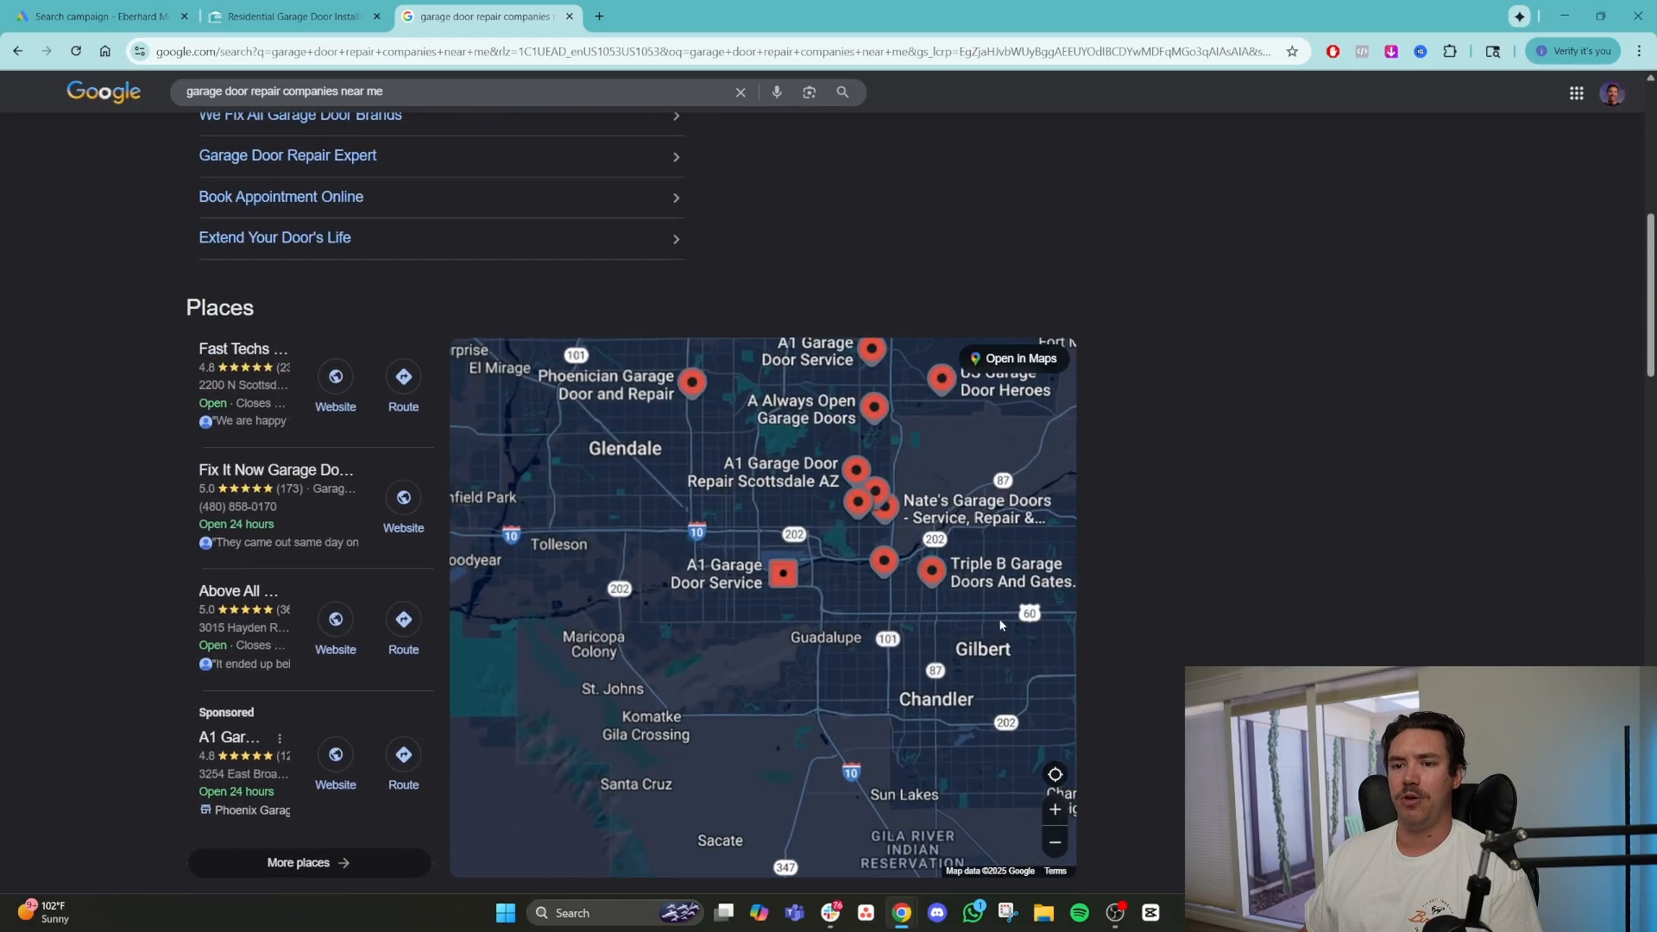
{"action": "scroll", "coordinate": [1101, 552], "scroll_direction": "up", "scroll_amount": 6}
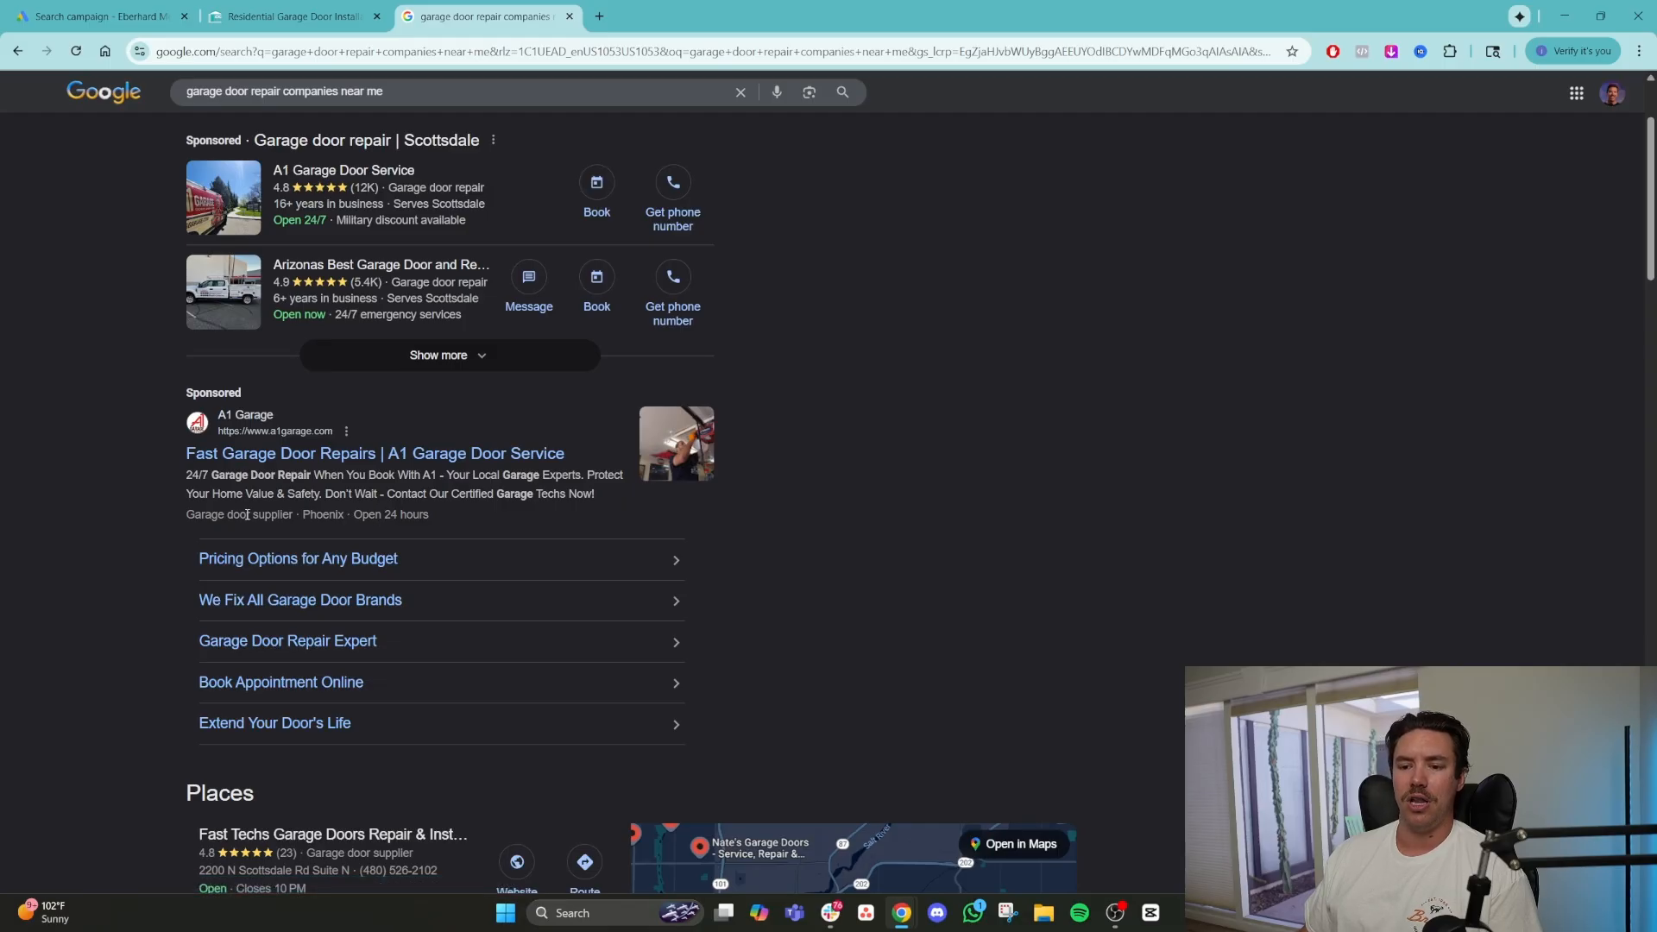
{"action": "key", "text": "ctrl+shift+Tab"}
{"action": "key", "text": "ctrl+shift+Tab"}
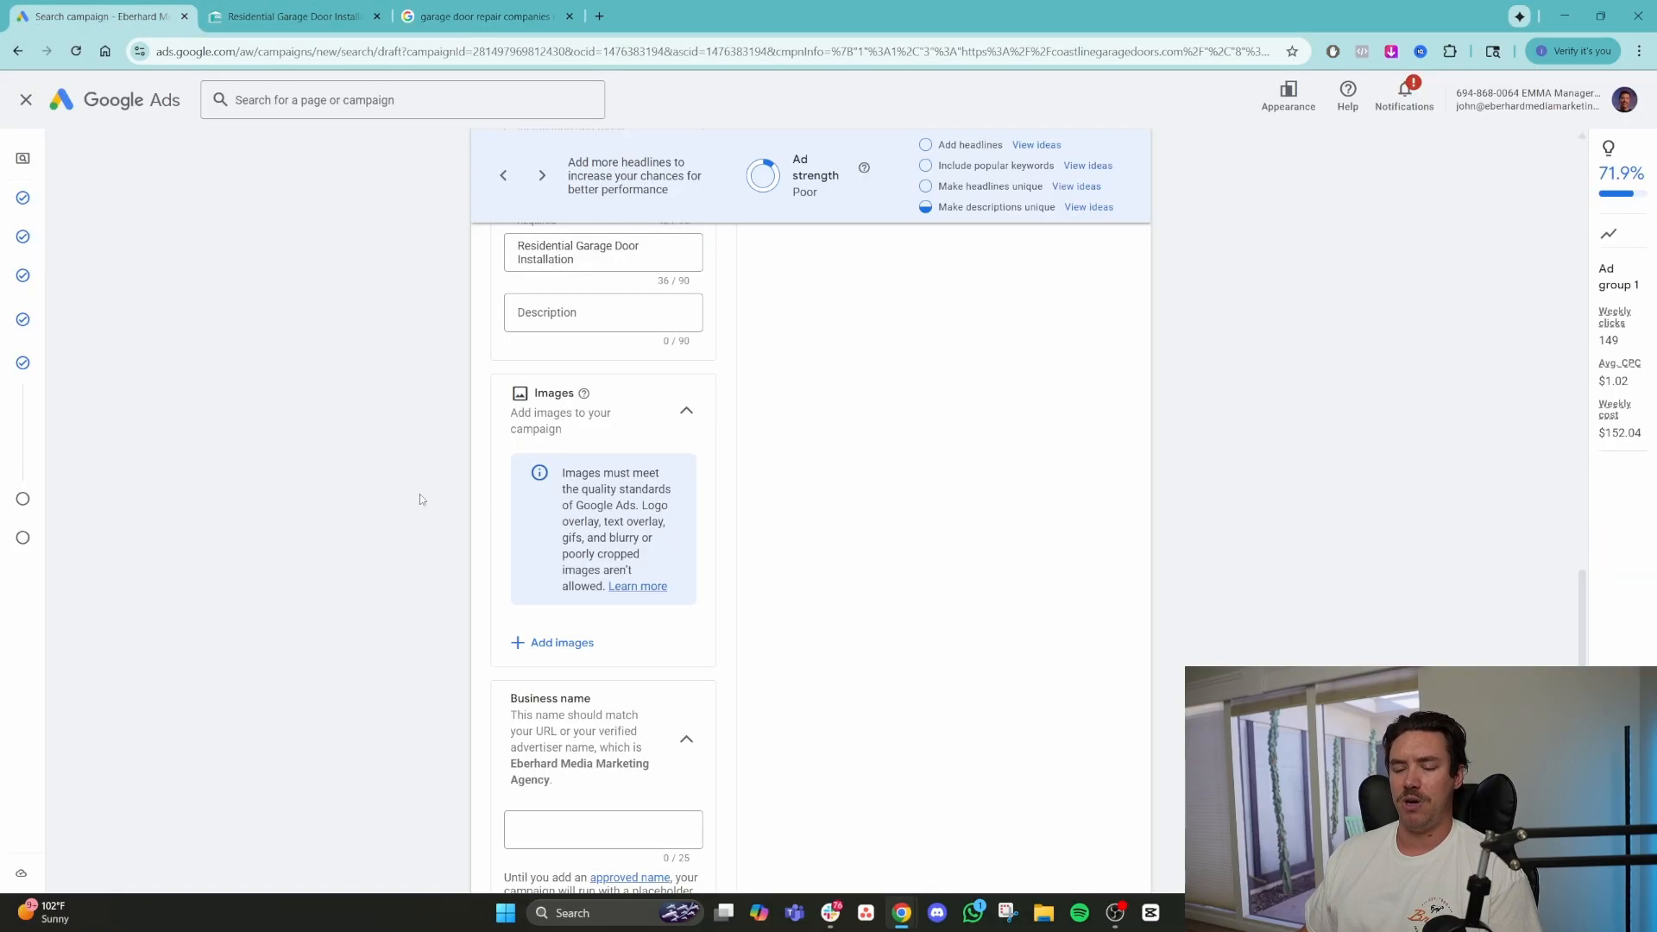
{"action": "scroll", "coordinate": [419, 499], "scroll_direction": "down", "scroll_amount": 2}
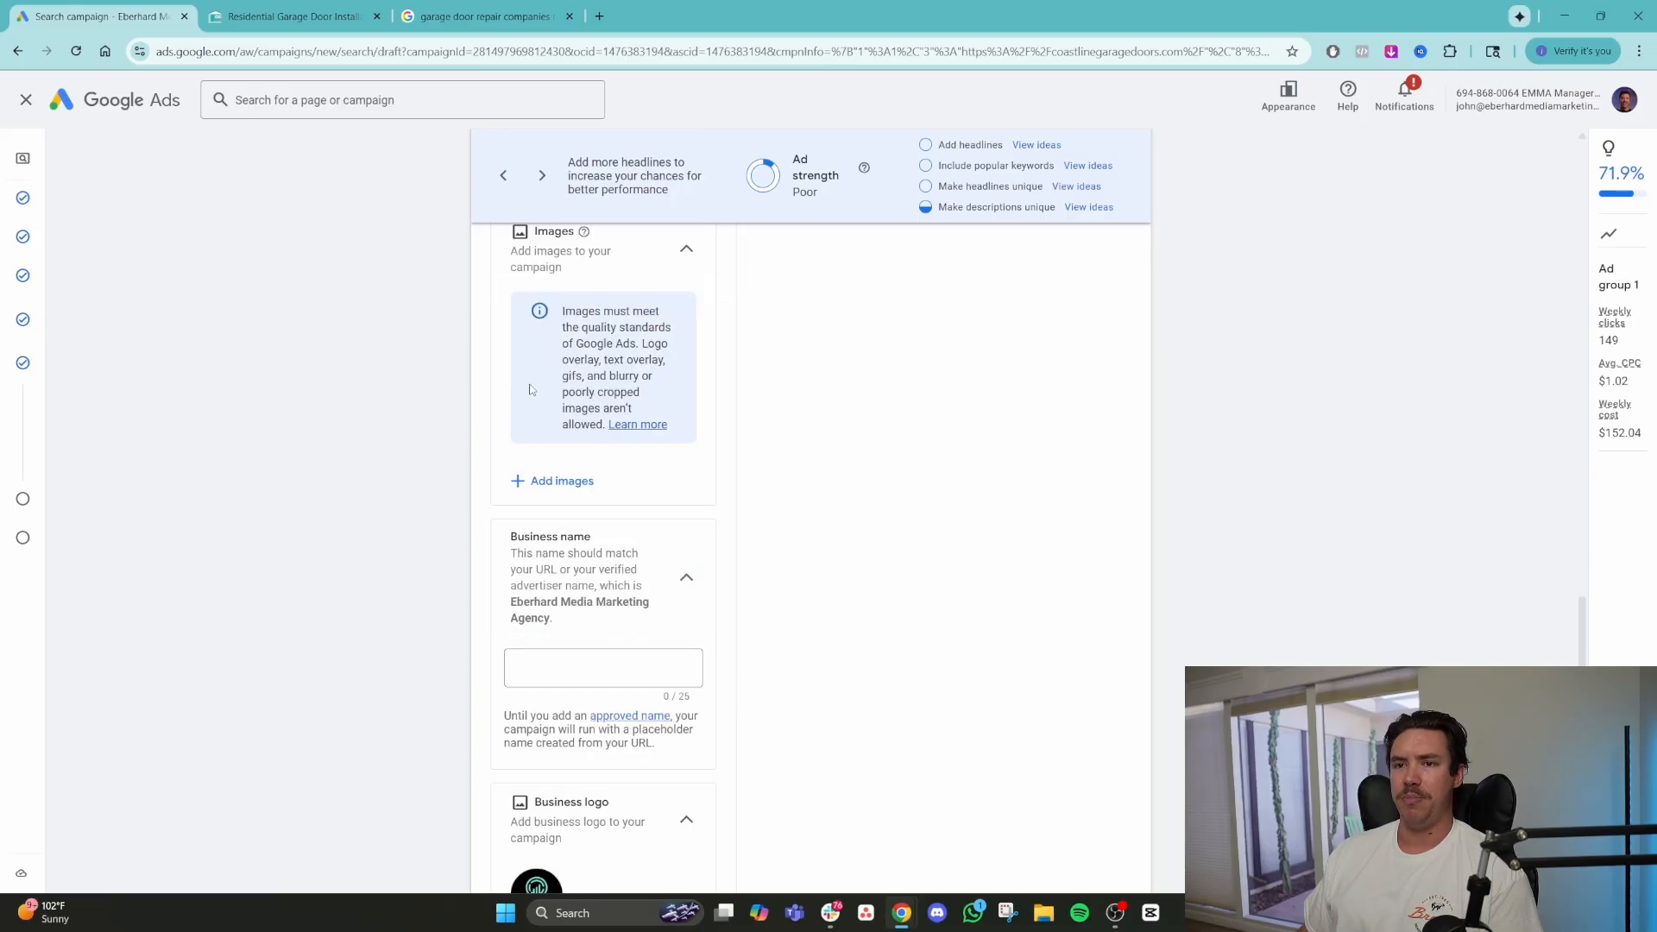
{"action": "key", "text": "ctrl+Tab"}
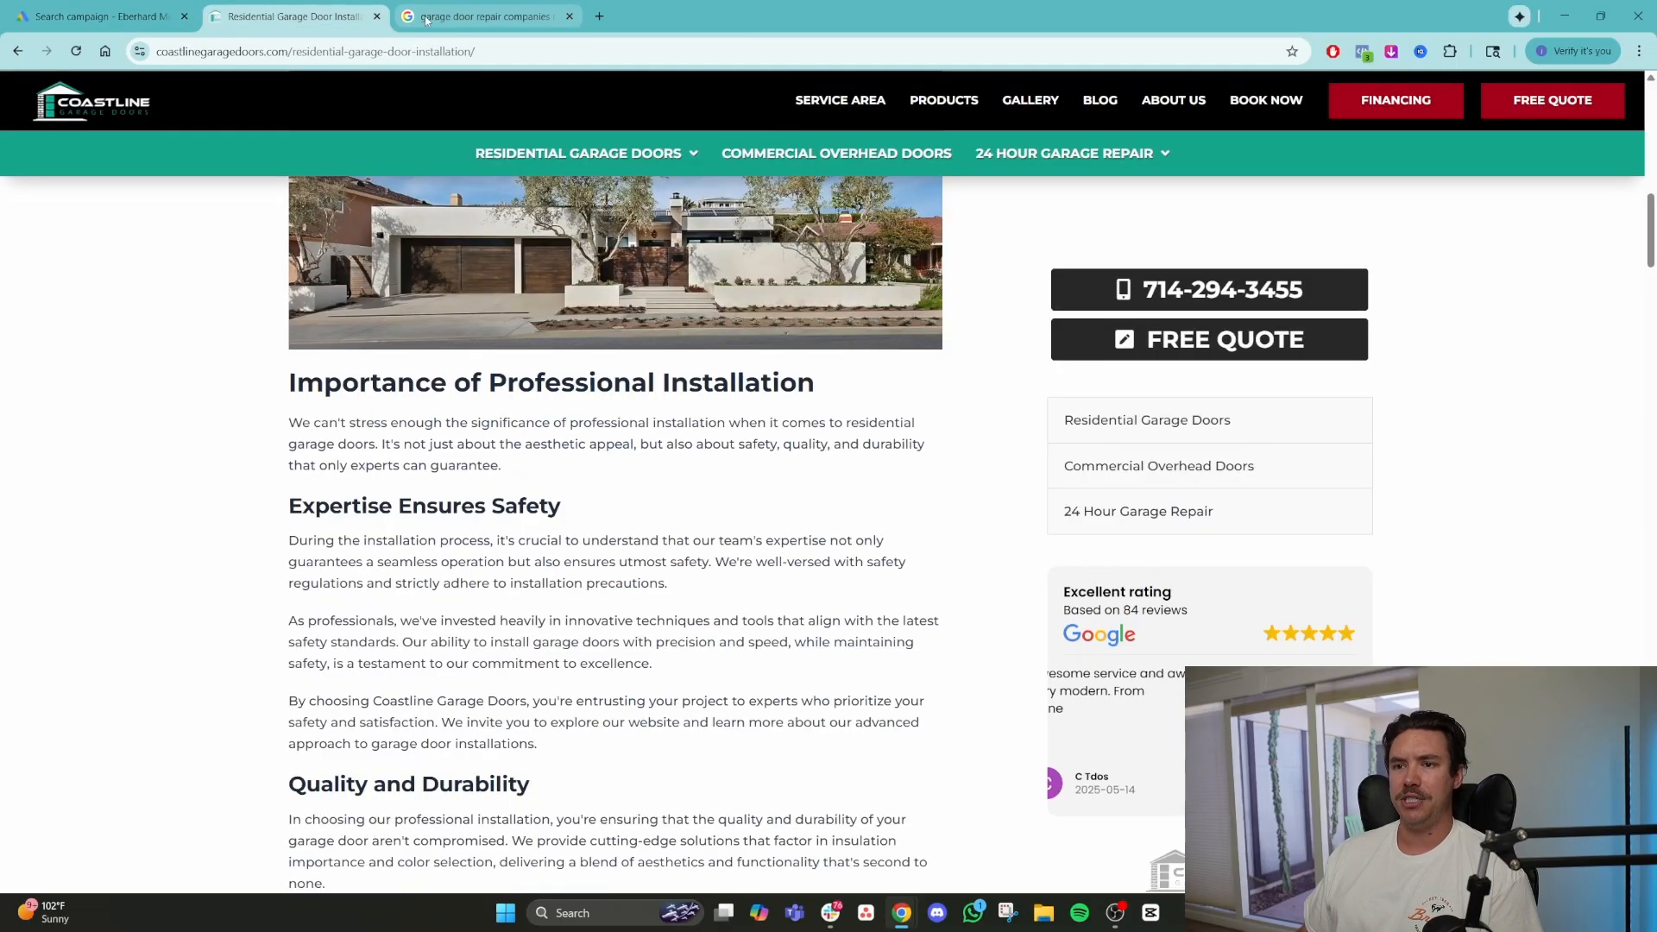
{"action": "key", "text": "ctrl+Tab"}
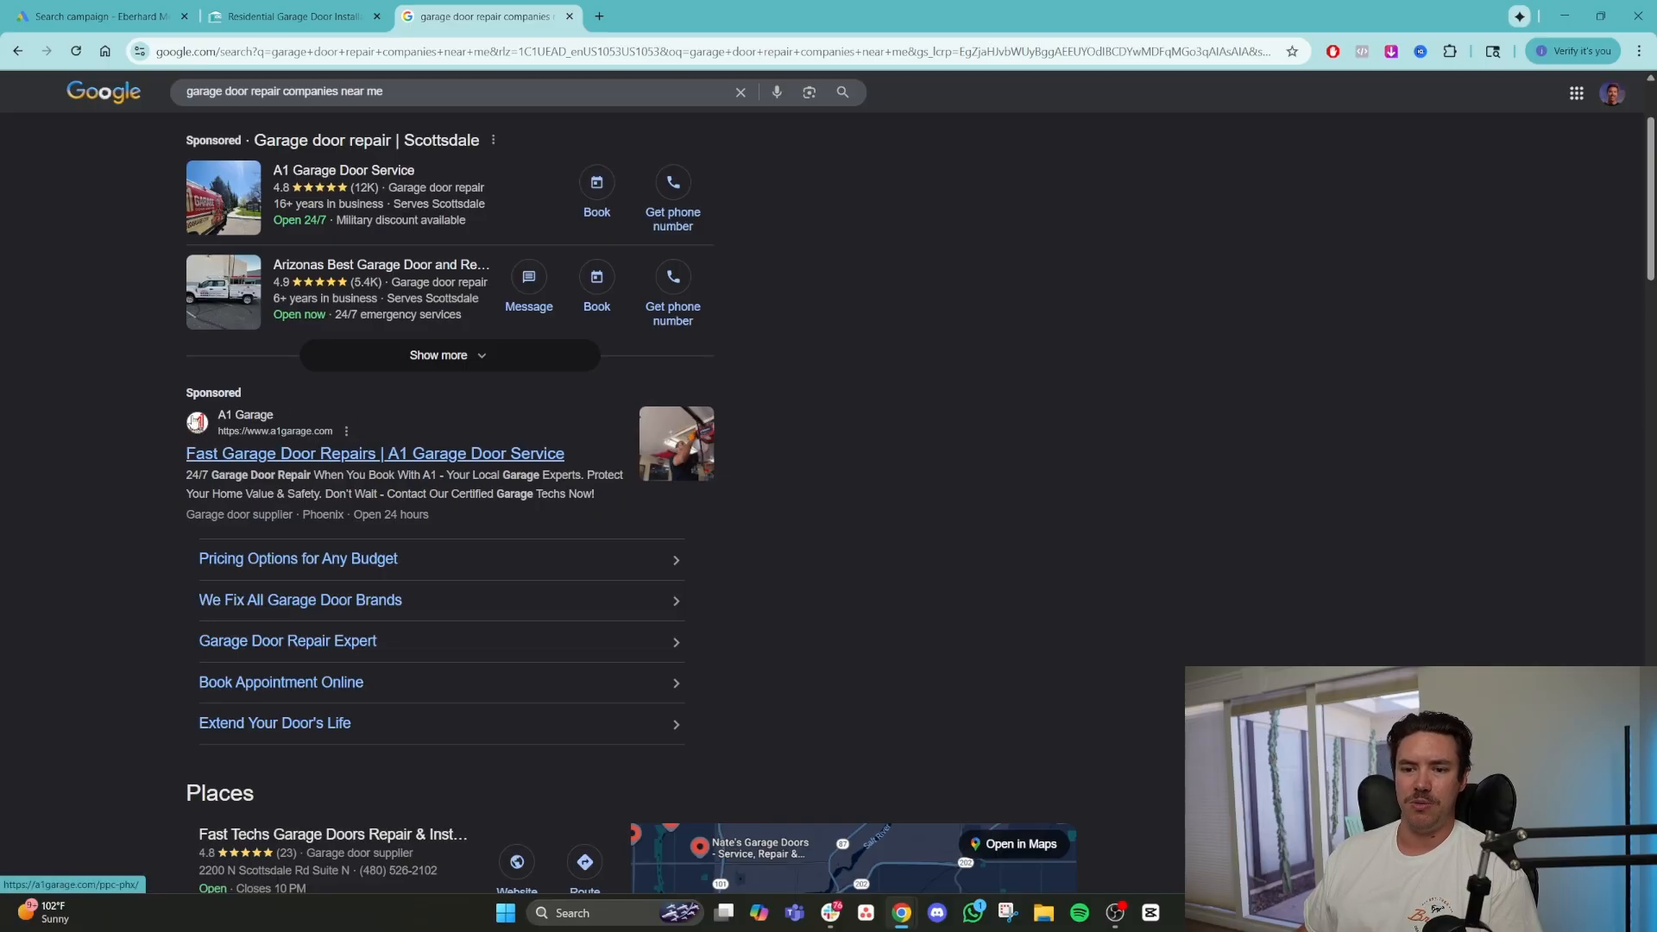
Skim the remaining search results down to the lower sponsored garage door ads for wording ideas.
{"action": "scroll", "coordinate": [1178, 532], "scroll_direction": "down", "scroll_amount": 12}
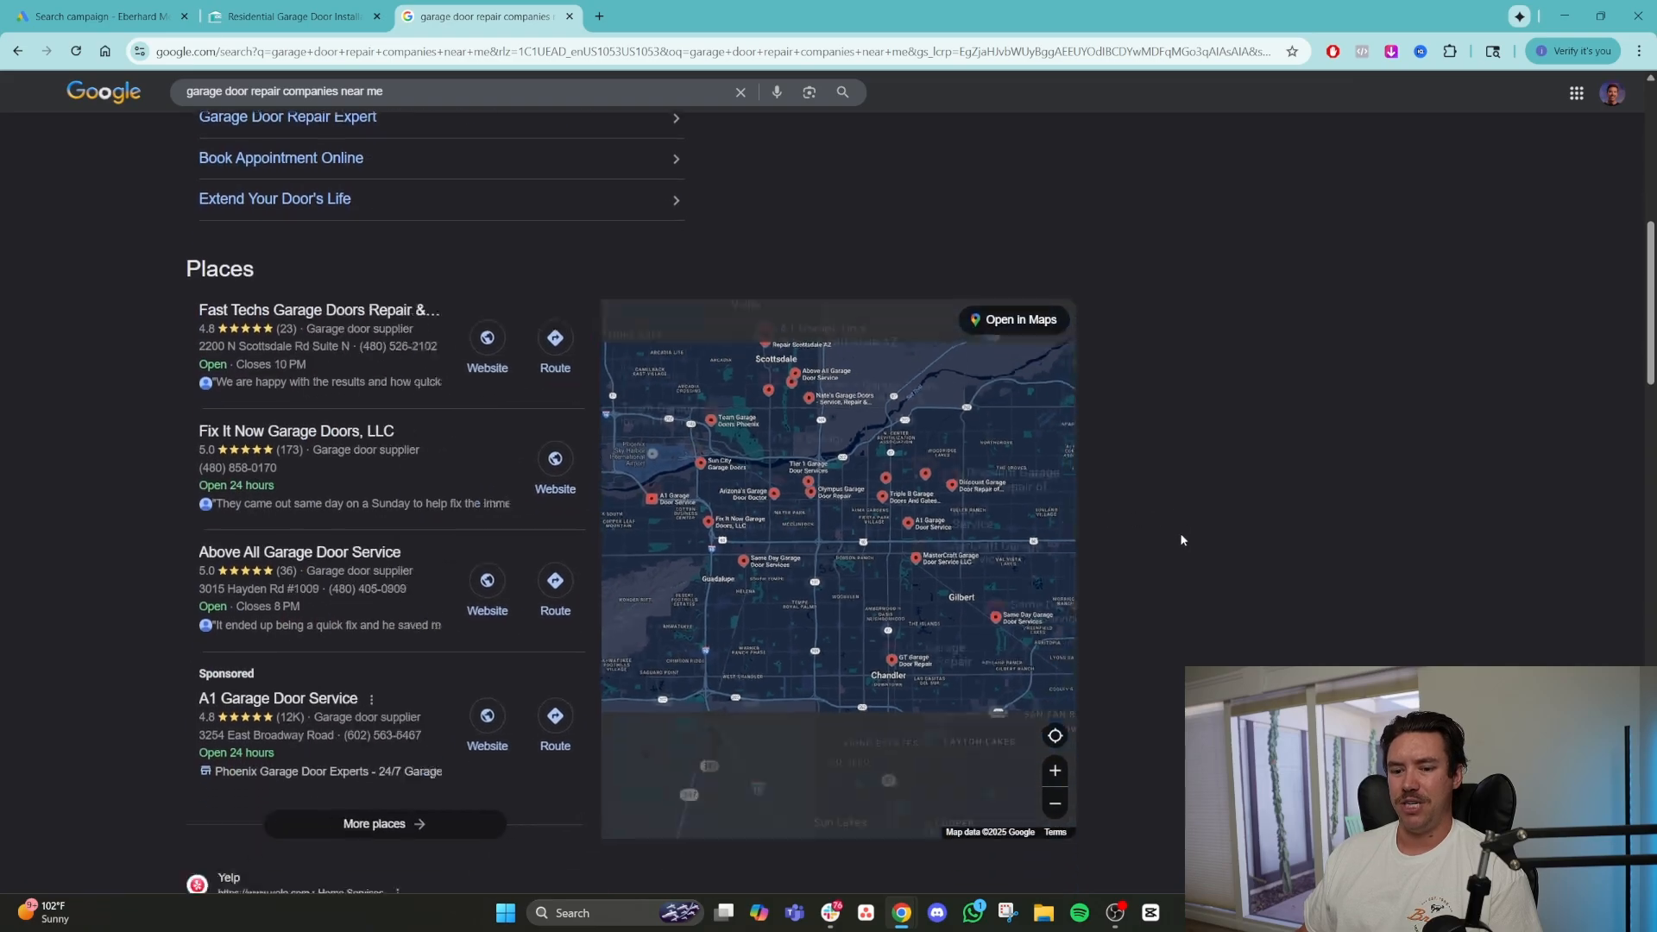
{"action": "scroll", "coordinate": [1209, 546], "scroll_direction": "down", "scroll_amount": 9}
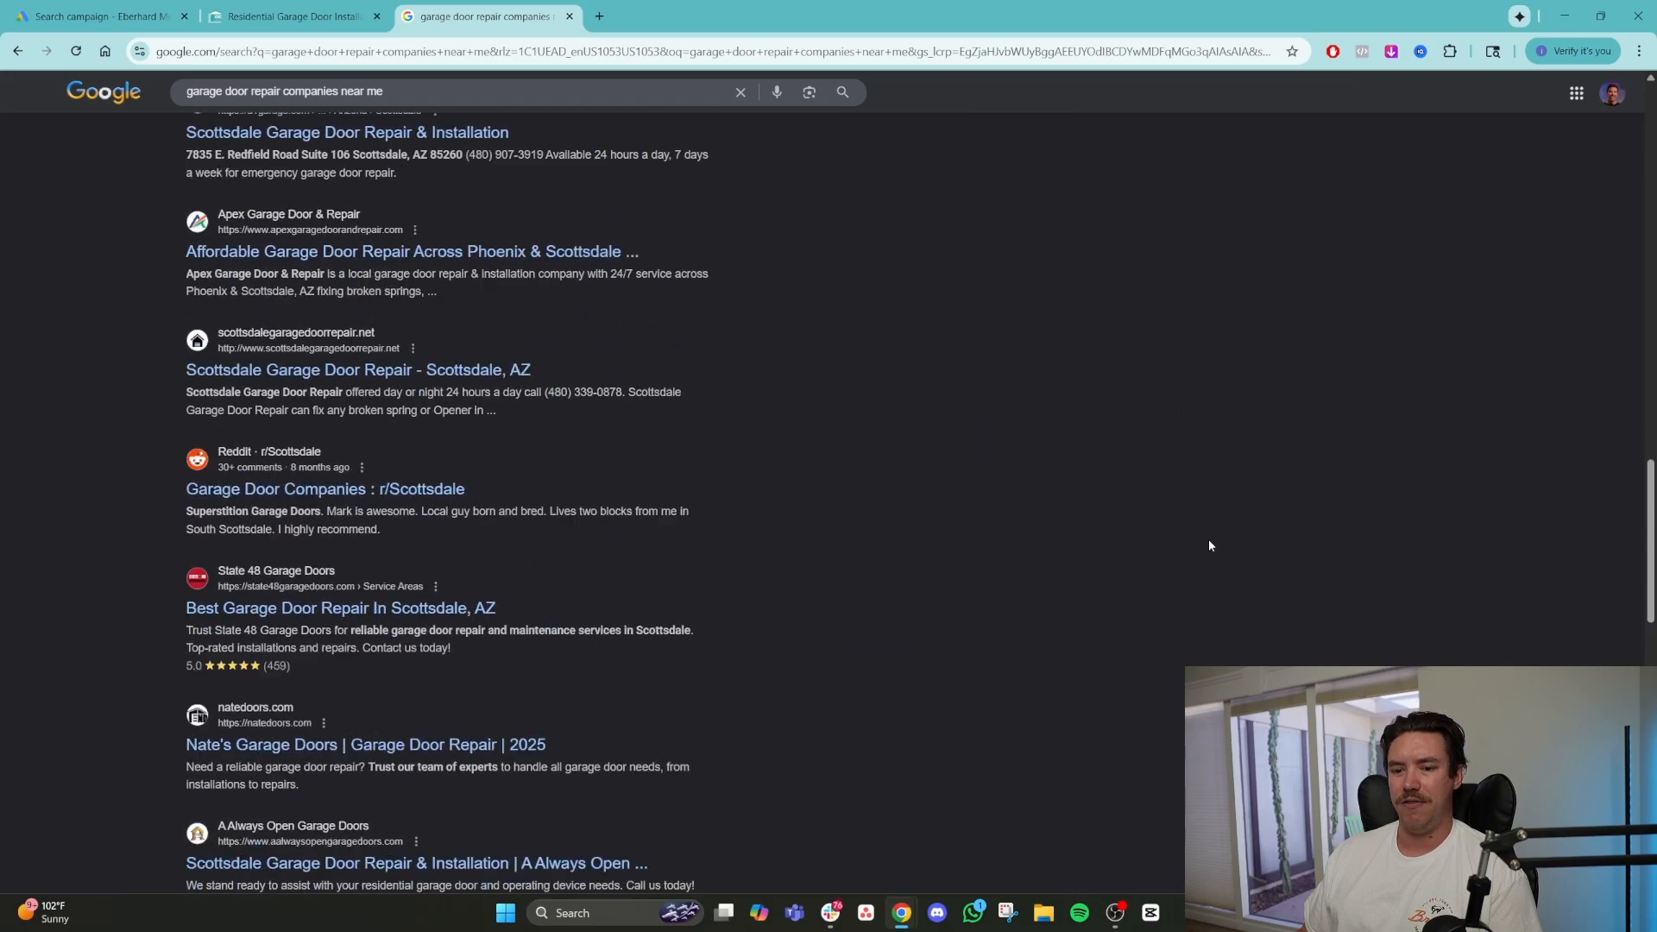
{"action": "scroll", "coordinate": [1209, 545], "scroll_direction": "down", "scroll_amount": 5}
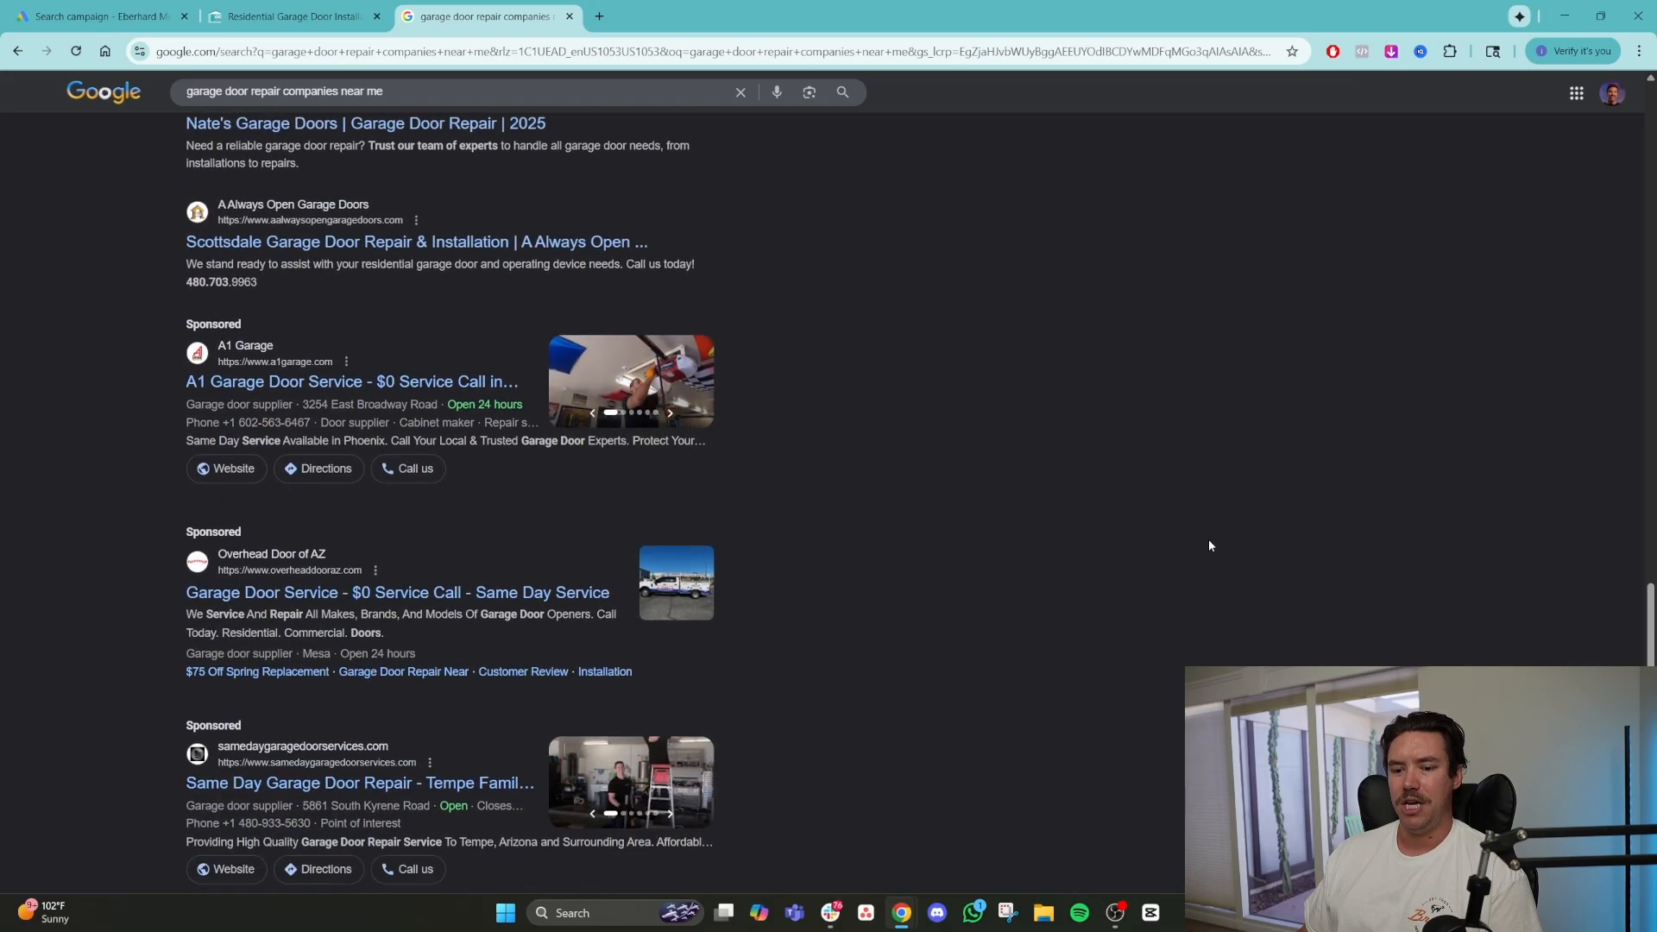
{"action": "scroll", "coordinate": [1209, 545], "scroll_direction": "down", "scroll_amount": 7}
{"action": "scroll", "coordinate": [1209, 545], "scroll_direction": "up", "scroll_amount": 3}
{"action": "scroll", "coordinate": [1208, 545], "scroll_direction": "up", "scroll_amount": 14}
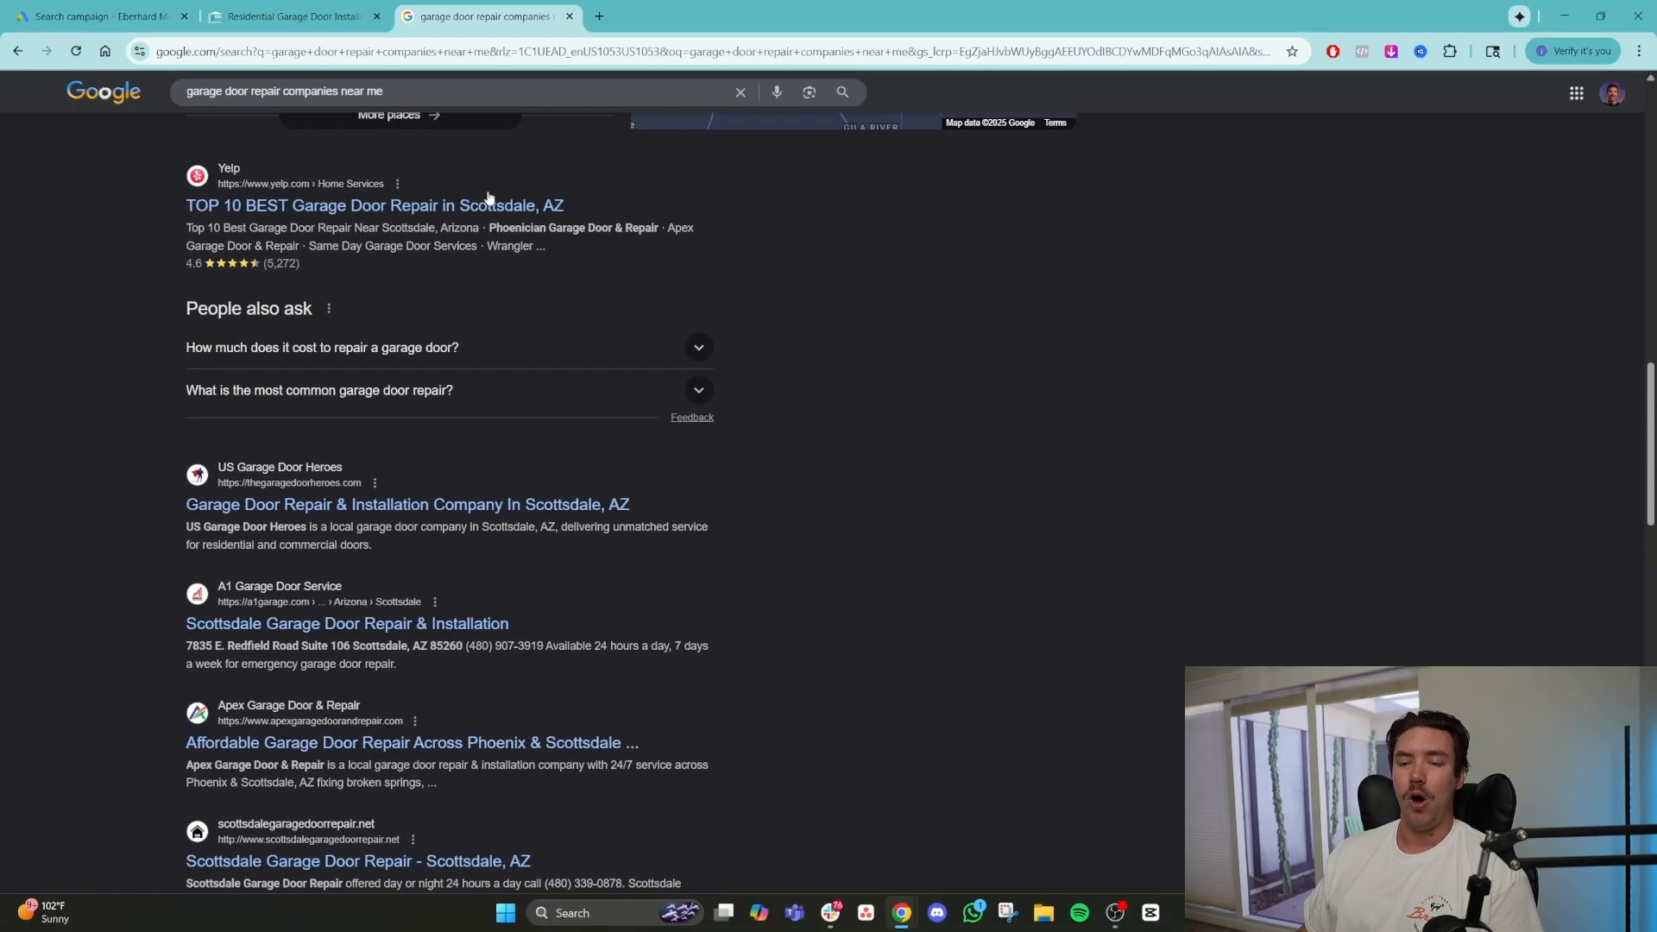
Compare the campaign's Sitelinks section with the extra links shown beneath the A1 Garage sponsored ad.
{"action": "left_click", "coordinate": [102, 16]}
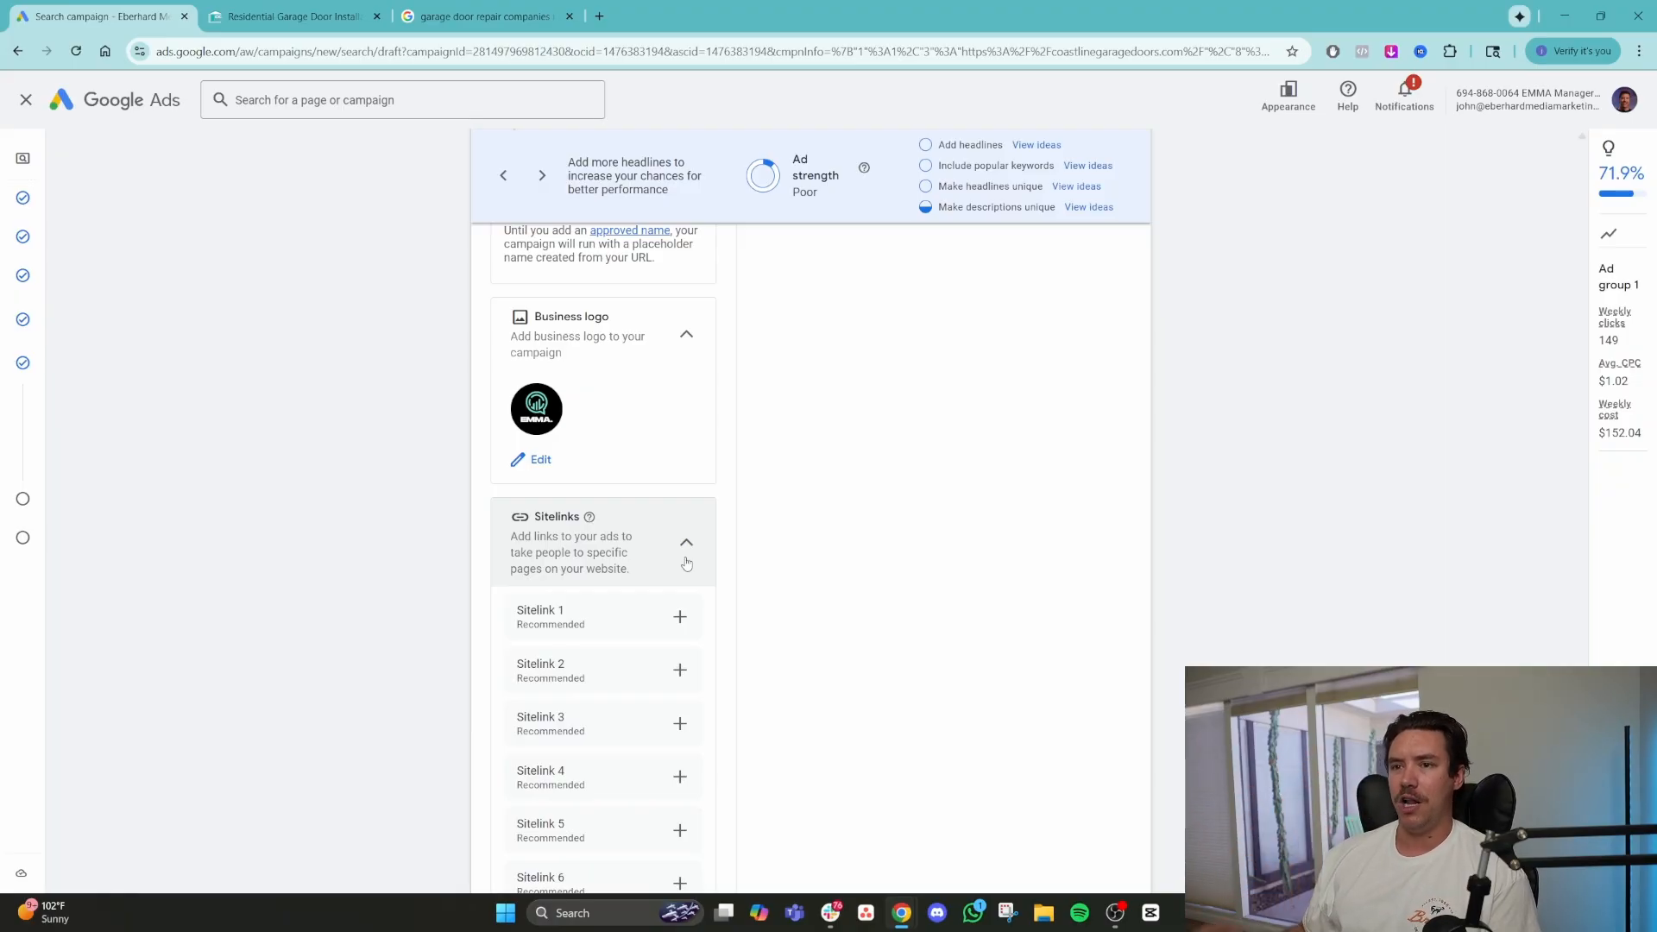
{"action": "left_click", "coordinate": [484, 15]}
{"action": "scroll", "coordinate": [629, 419], "scroll_direction": "up", "scroll_amount": 10}
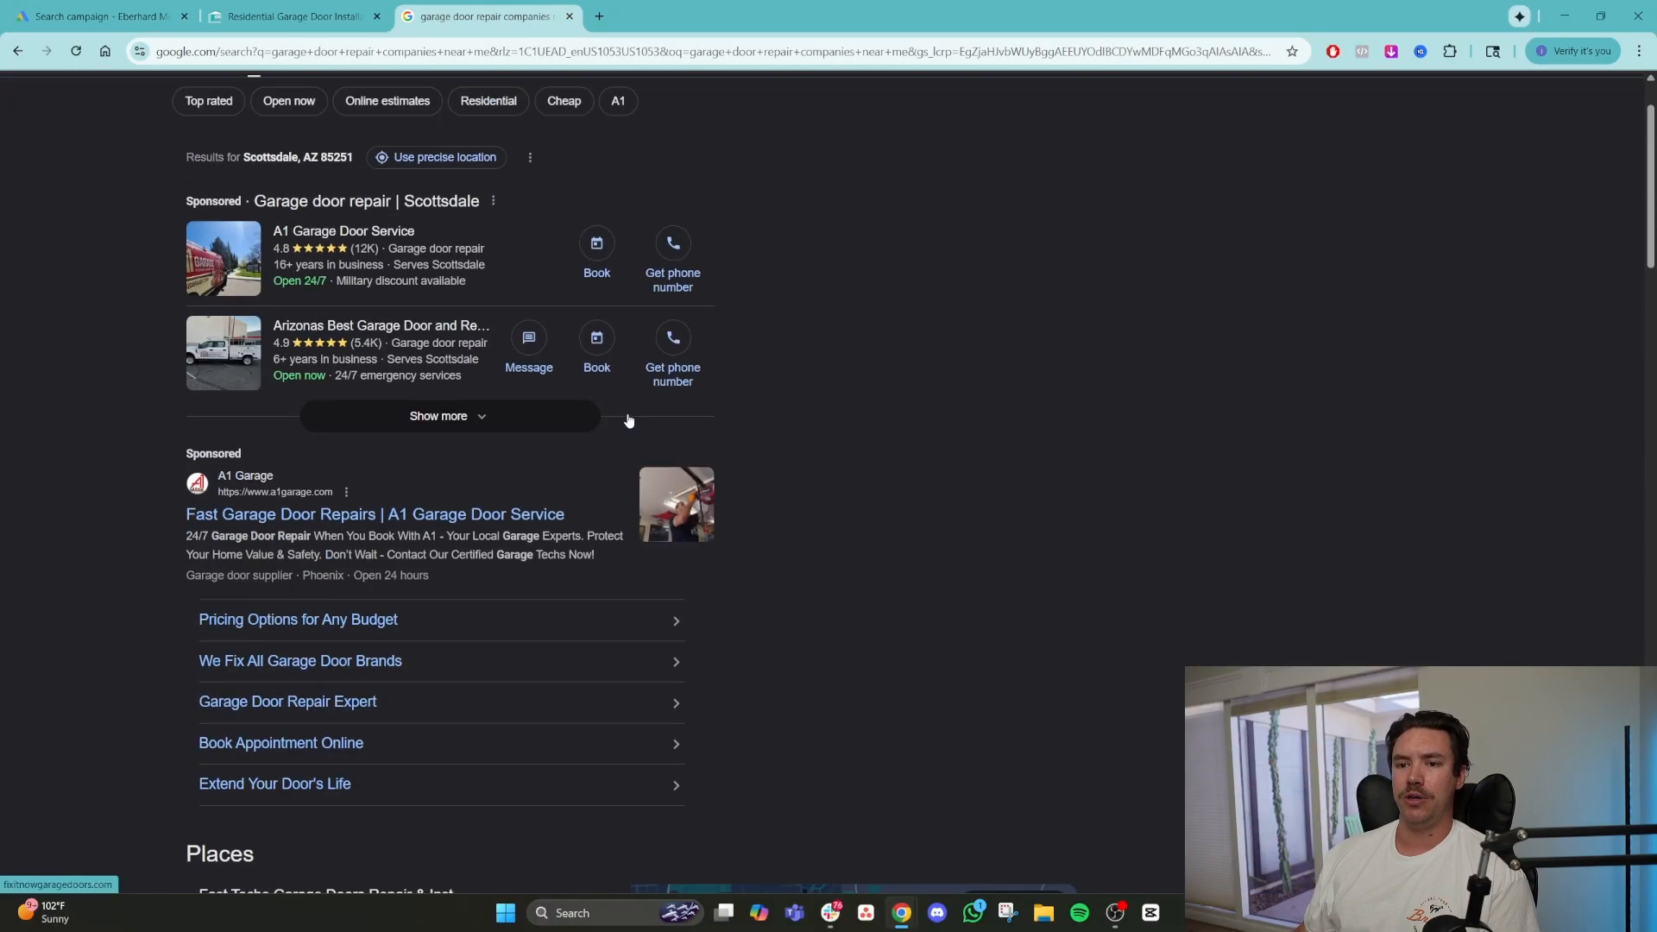
{"action": "scroll", "coordinate": [639, 434], "scroll_direction": "down", "scroll_amount": 3}
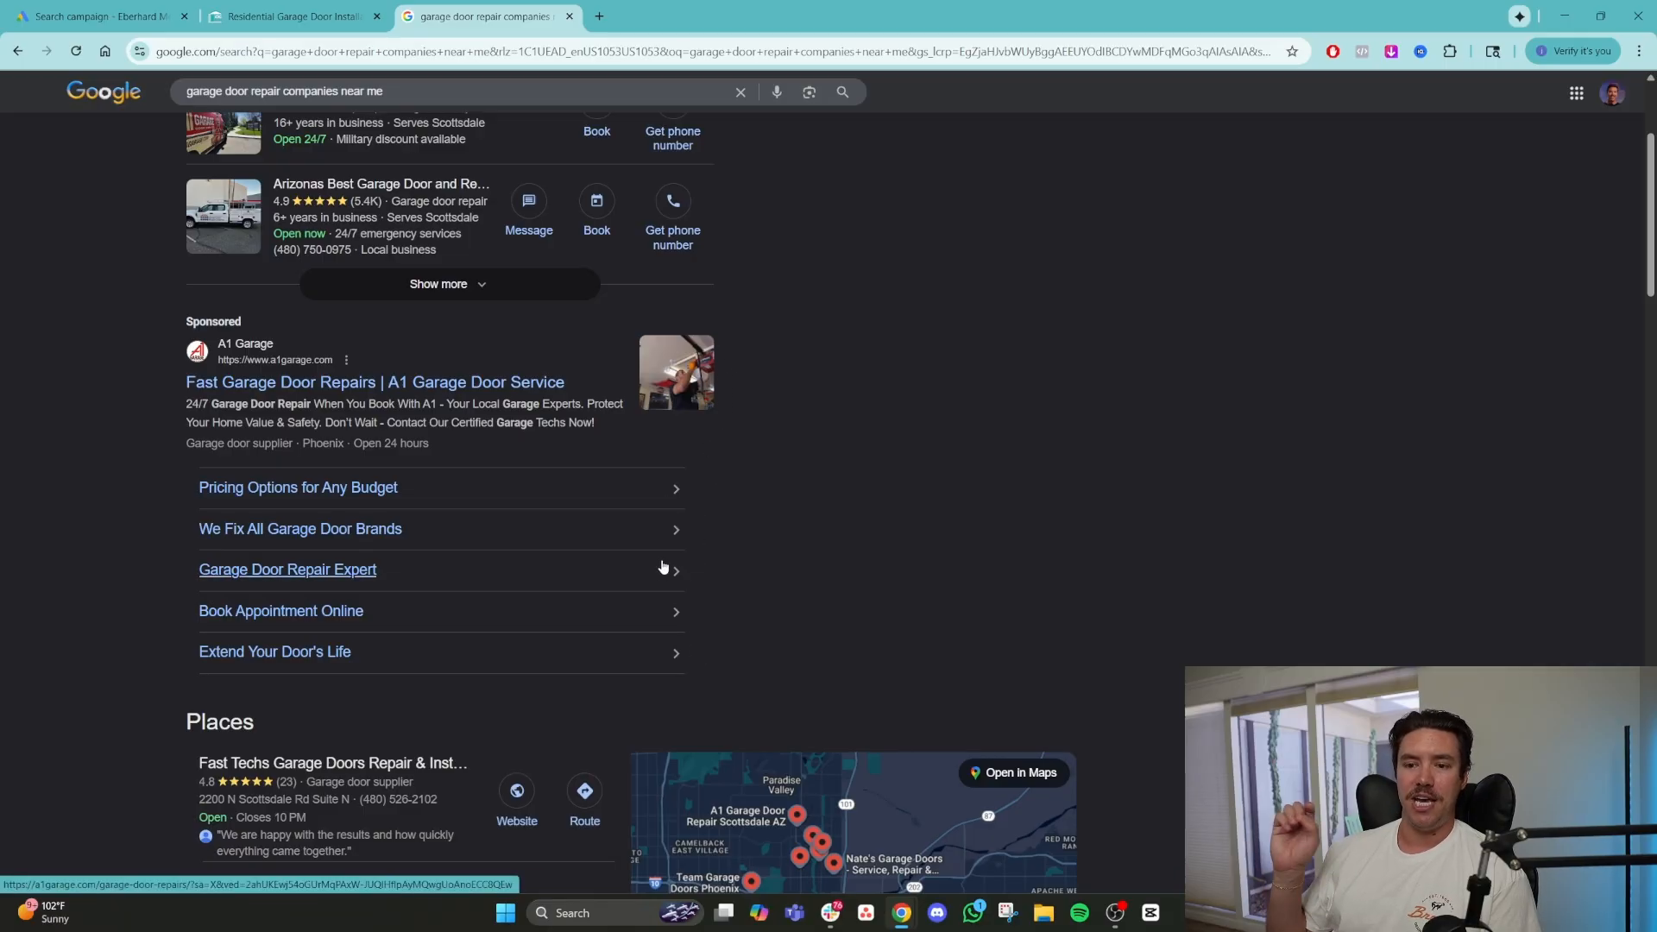
{"action": "scroll", "coordinate": [663, 567], "scroll_direction": "up", "scroll_amount": 2}
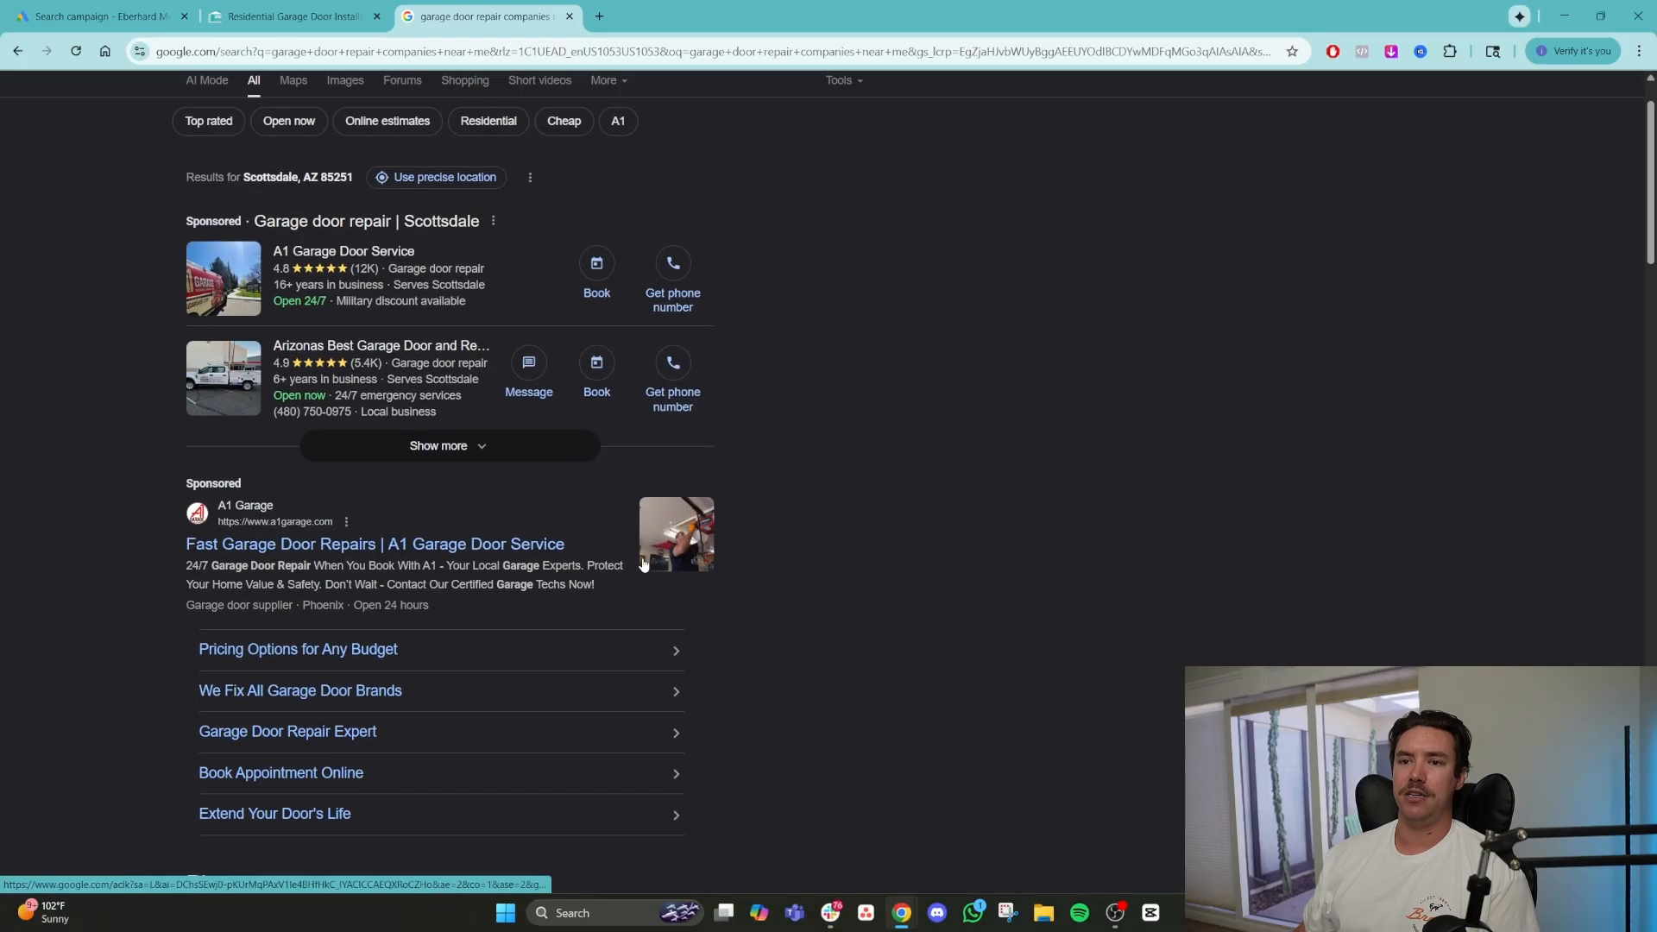
{"action": "left_click", "coordinate": [141, 11]}
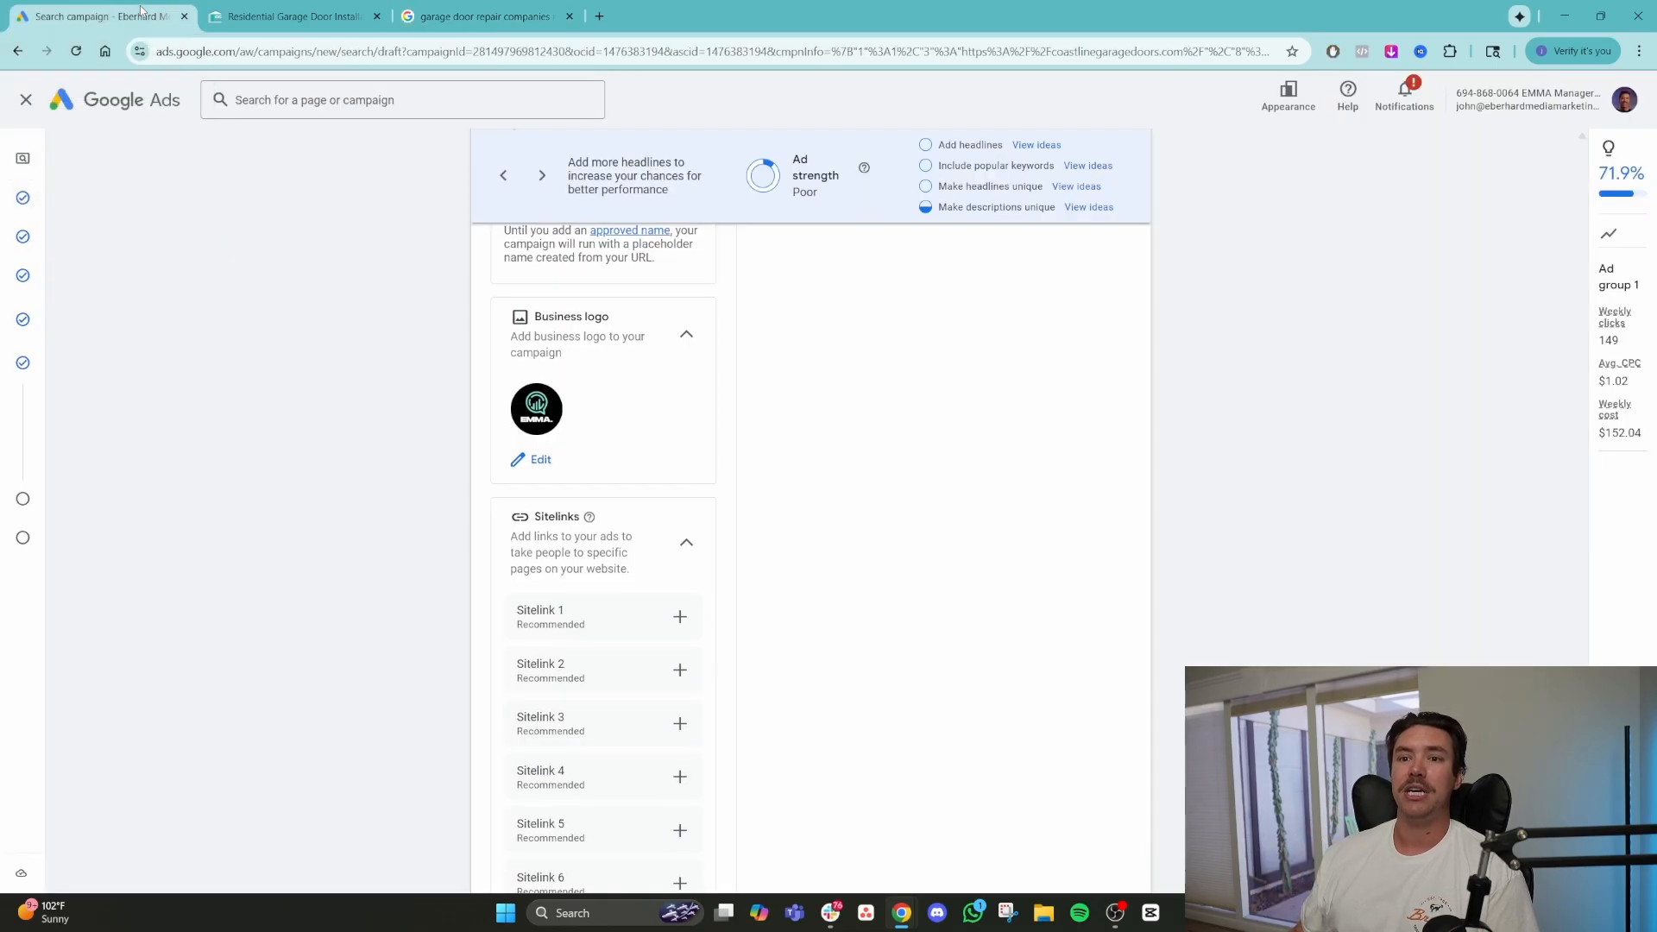
{"action": "left_click", "coordinate": [273, 26]}
{"action": "left_click", "coordinate": [479, 17]}
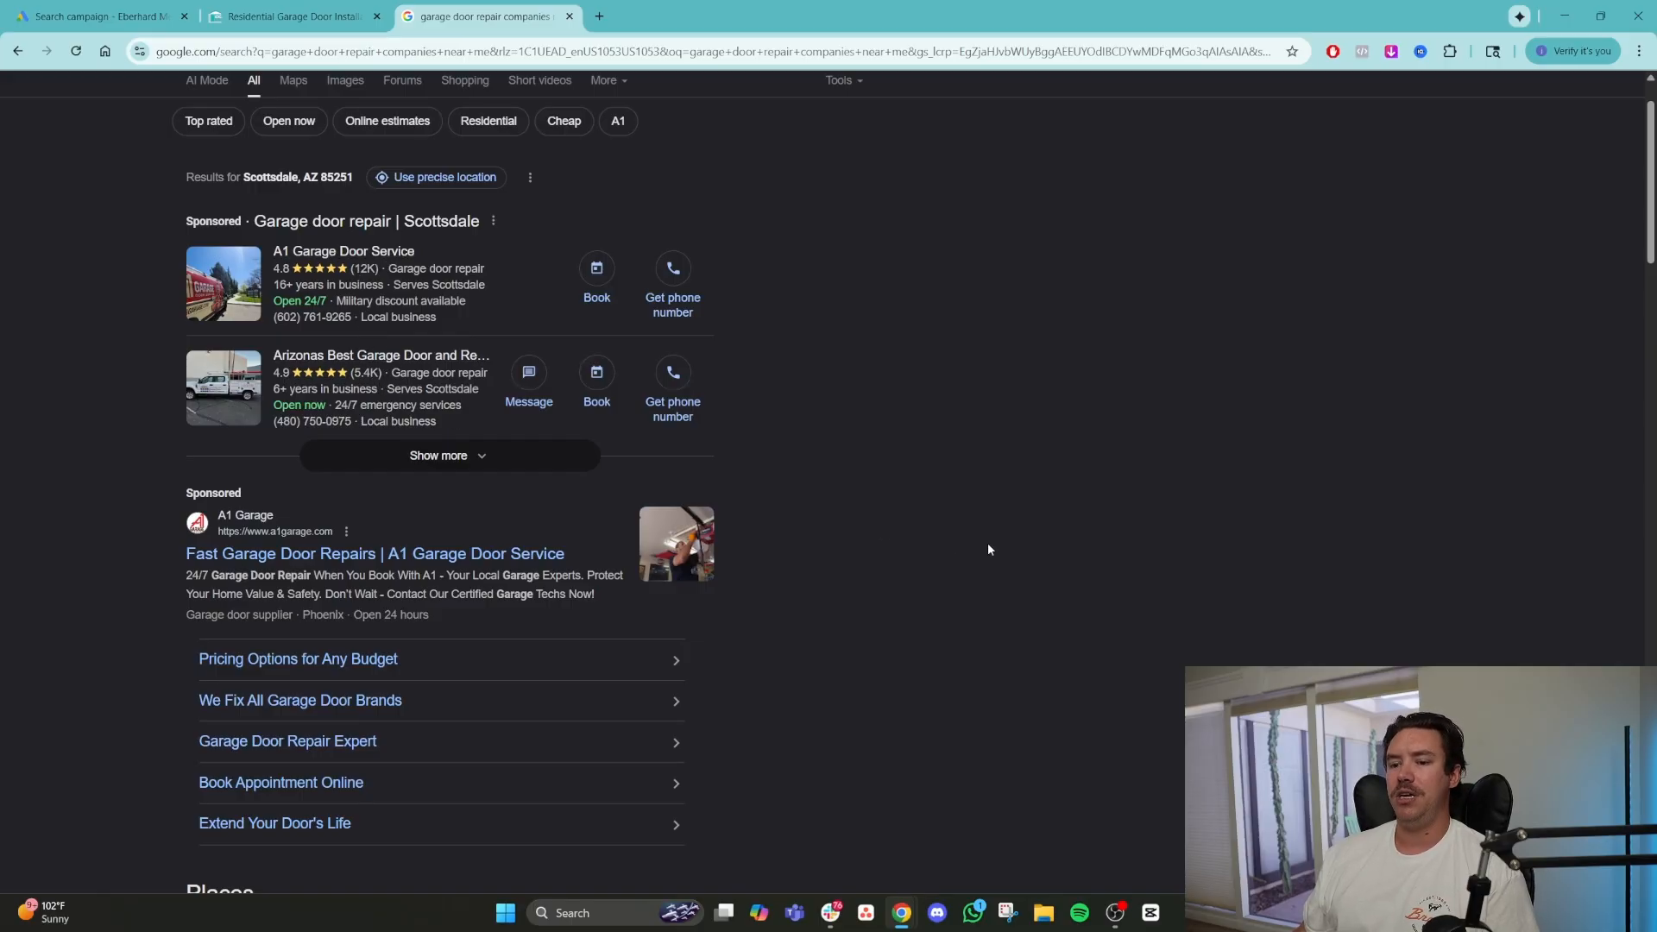
Check the Places listings and Yelp result against the A1 Garage ad to see how much space its links take up.
{"action": "scroll", "coordinate": [984, 546], "scroll_direction": "down", "scroll_amount": 8}
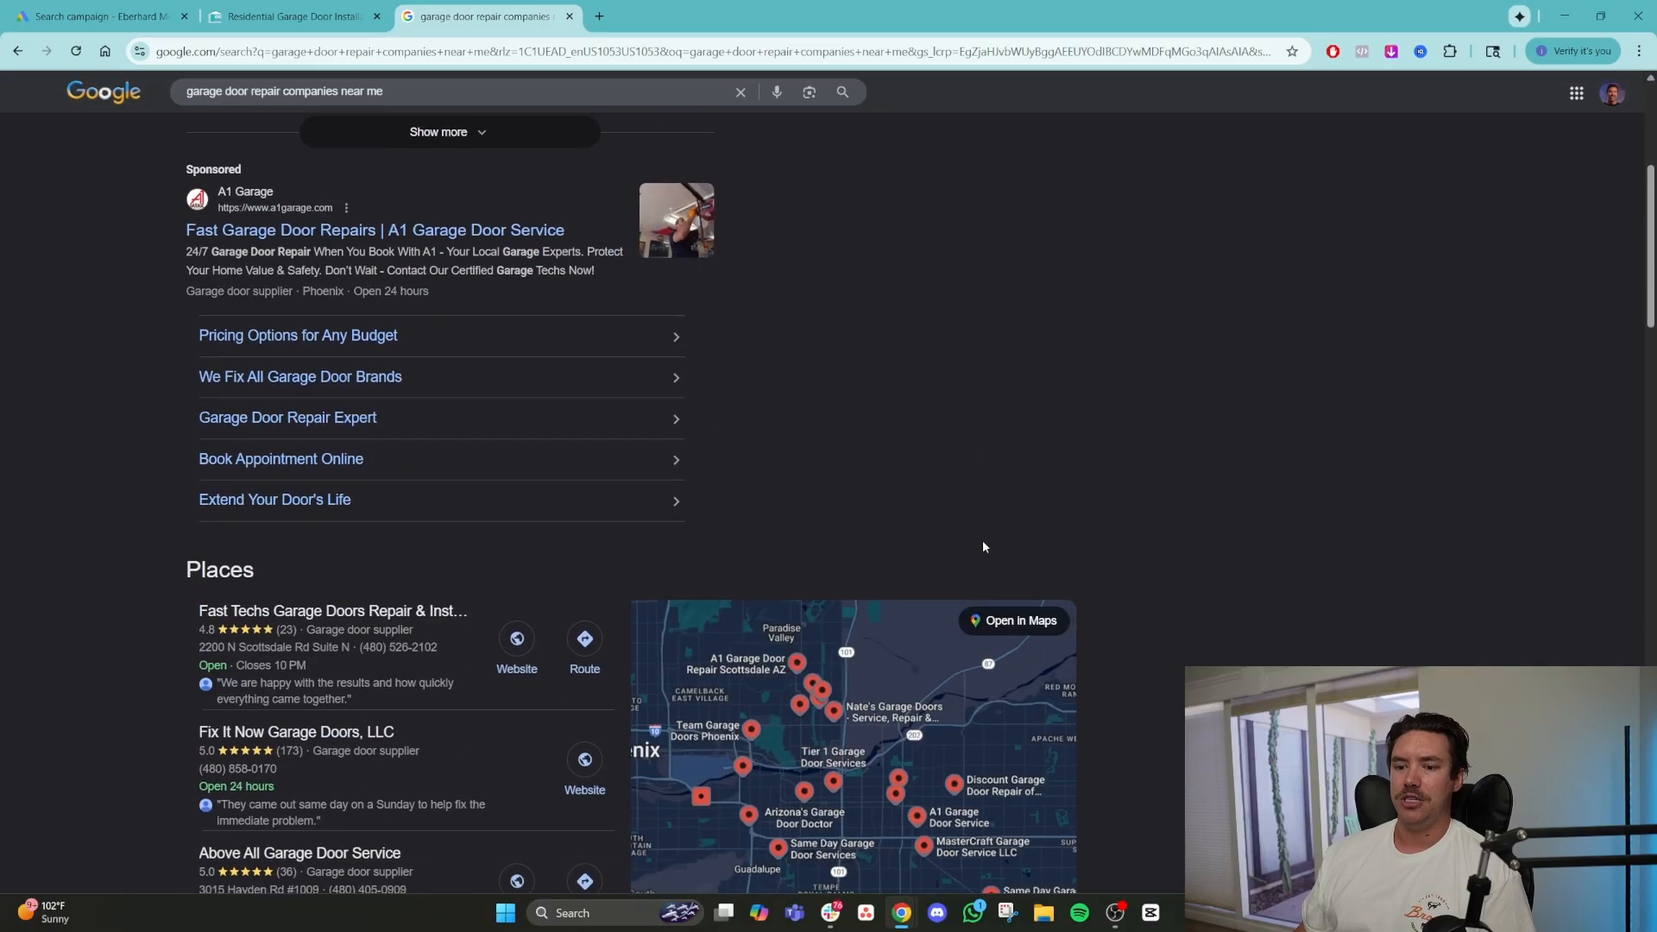
{"action": "scroll", "coordinate": [367, 566], "scroll_direction": "down", "scroll_amount": 8}
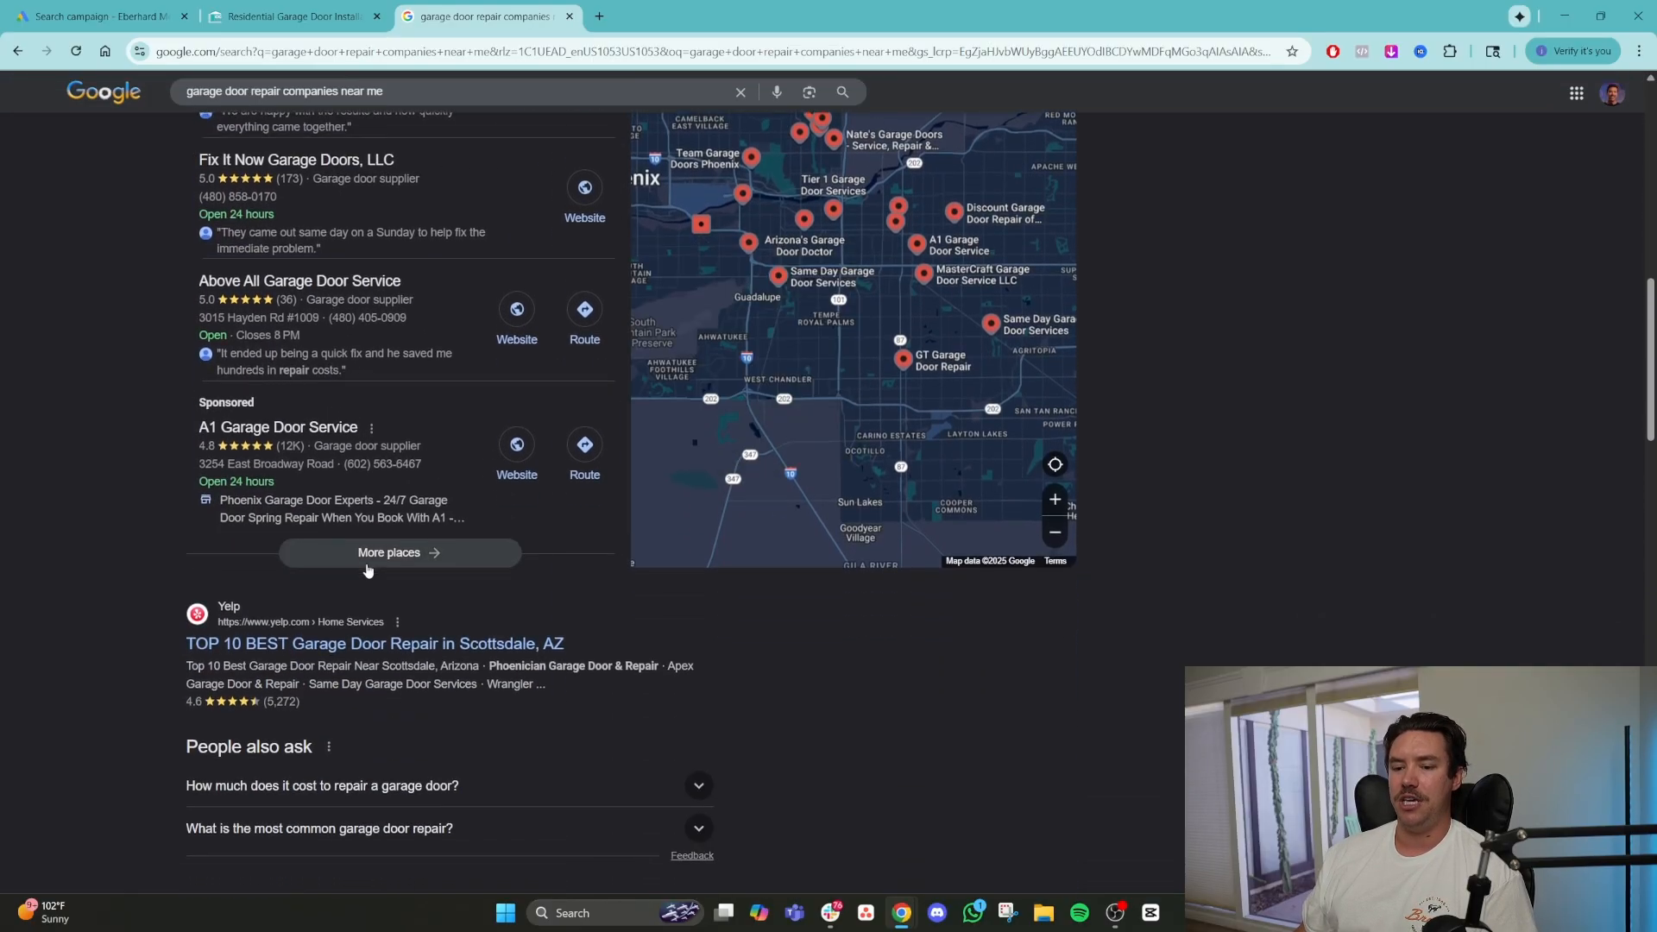
{"action": "scroll", "coordinate": [371, 566], "scroll_direction": "up", "scroll_amount": 8}
{"action": "mouse_move", "coordinate": [1023, 517]}
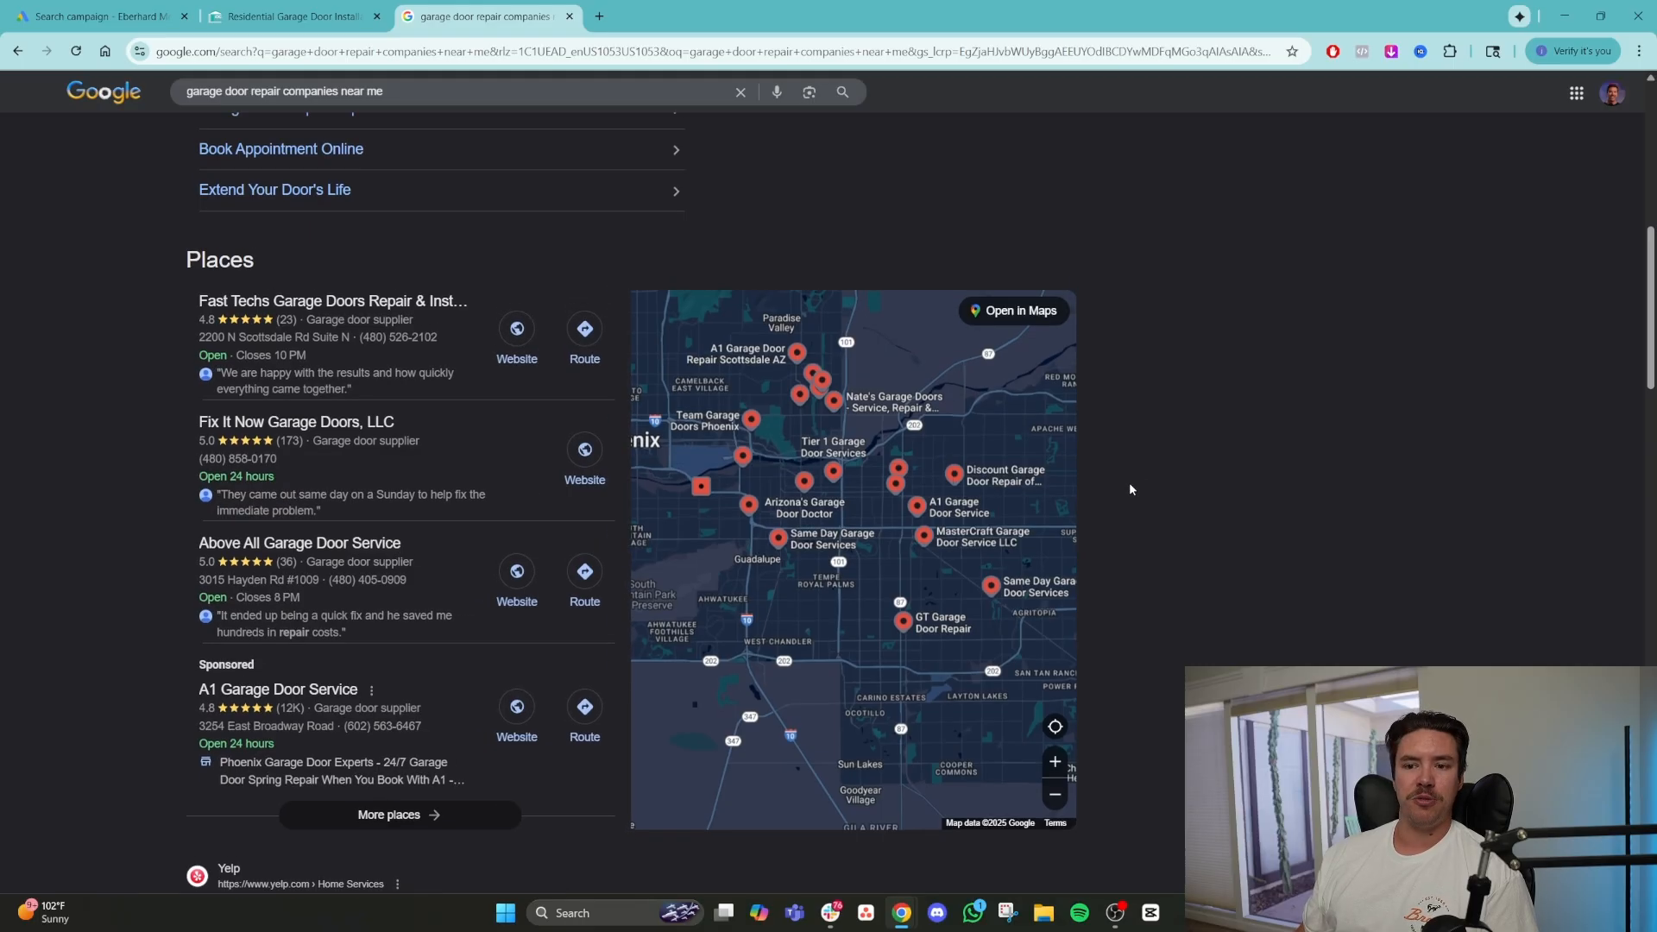
{"action": "scroll", "coordinate": [1129, 490], "scroll_direction": "up", "scroll_amount": 1}
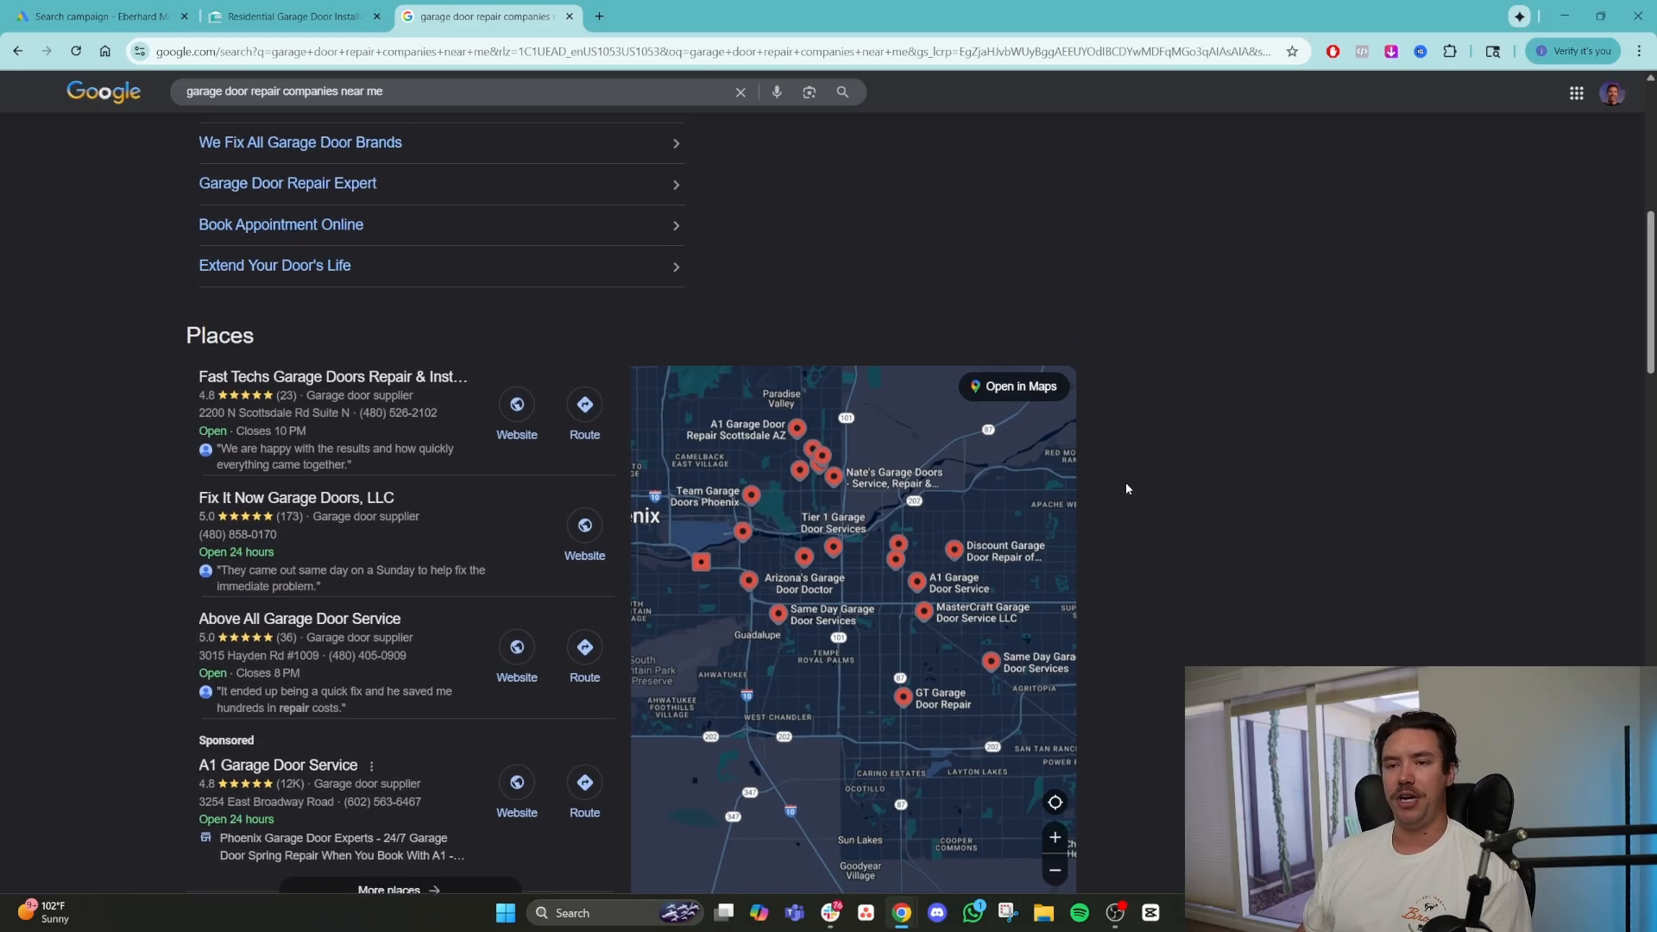
{"action": "scroll", "coordinate": [1126, 488], "scroll_direction": "up", "scroll_amount": 8}
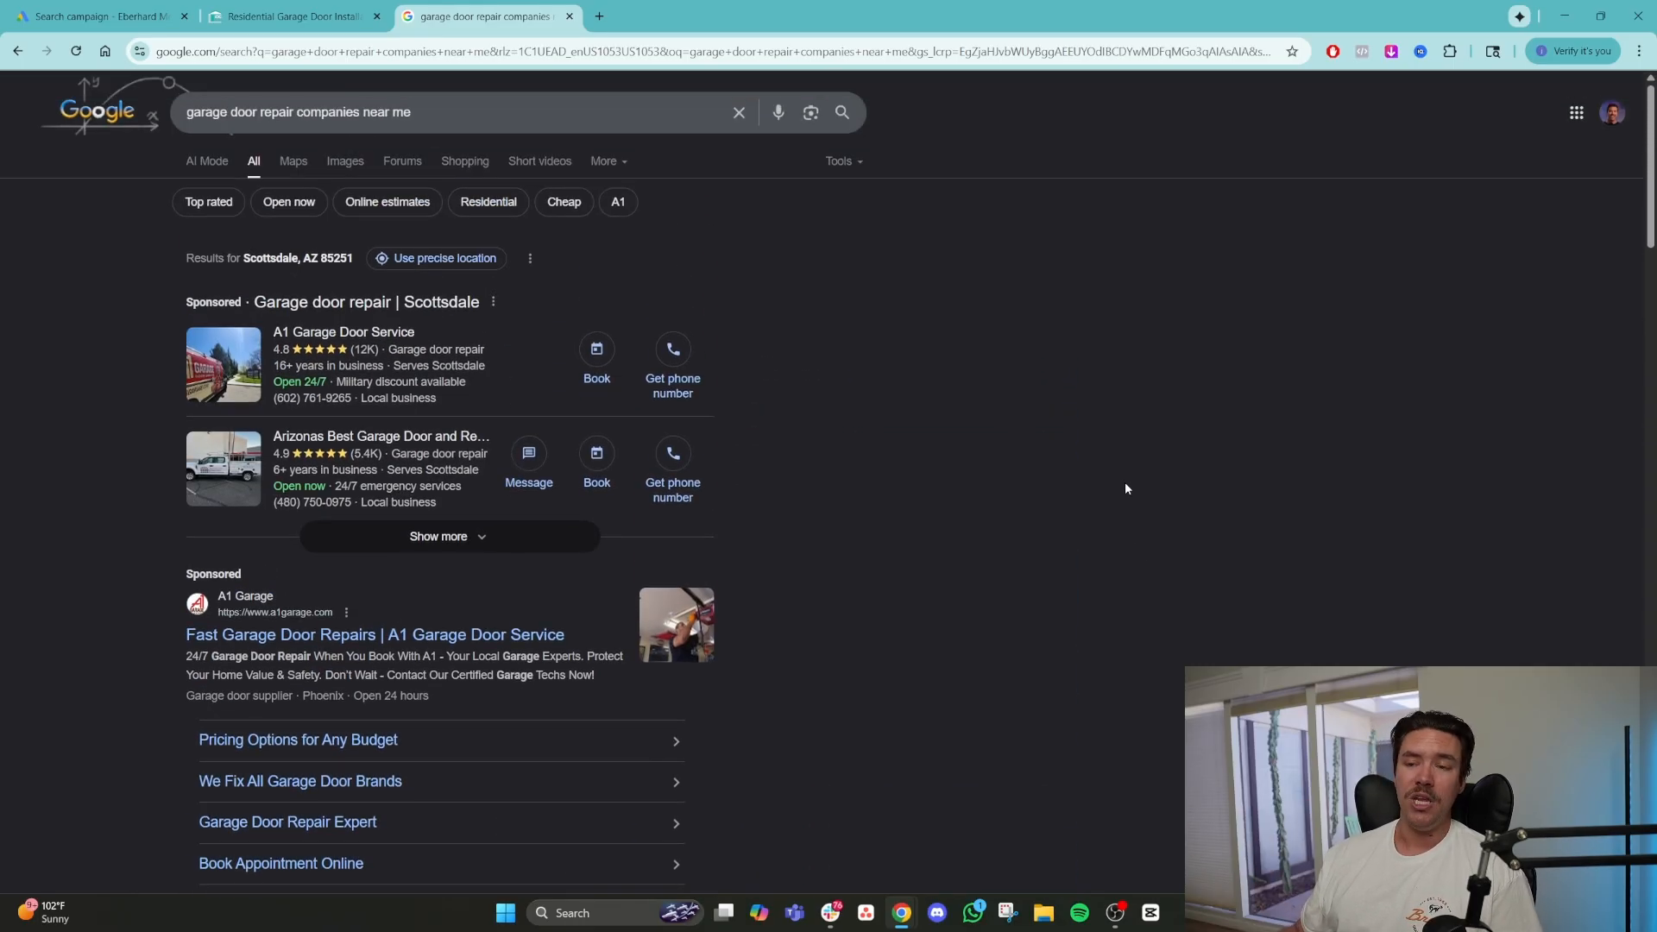
Match the six sitelink slots to the A1 Garage ad's links and look over the Coastline website's navigation for pages to link.
{"action": "left_click", "coordinate": [118, 15]}
{"action": "scroll", "coordinate": [548, 498], "scroll_direction": "down", "scroll_amount": 2}
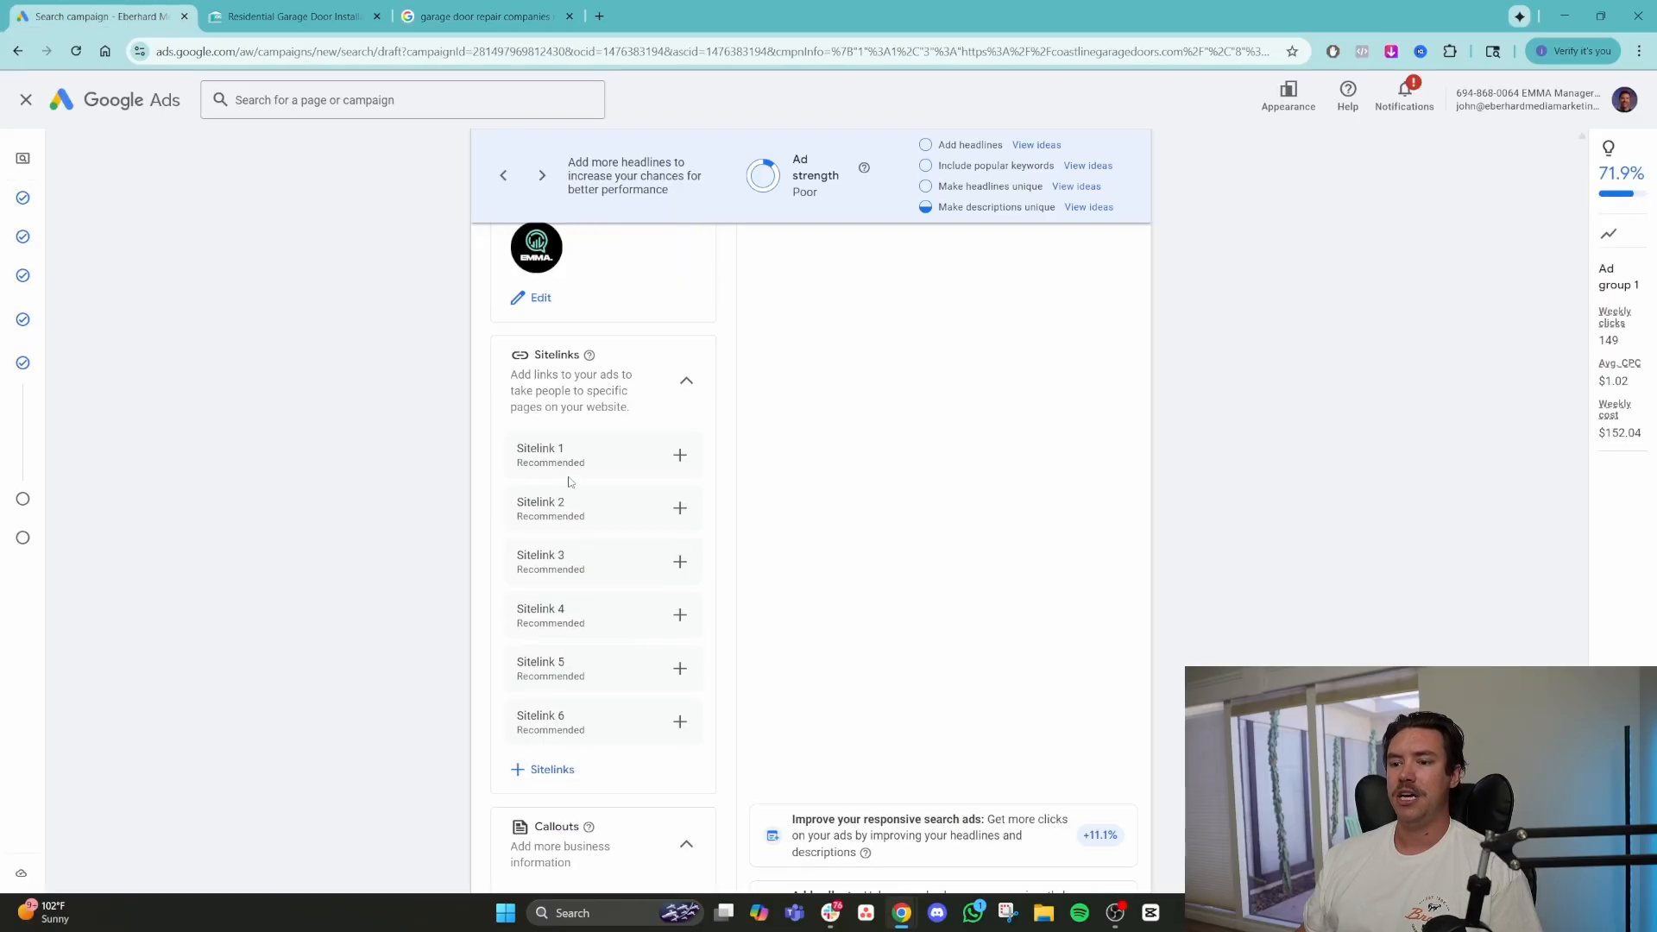
{"action": "left_click", "coordinate": [484, 15]}
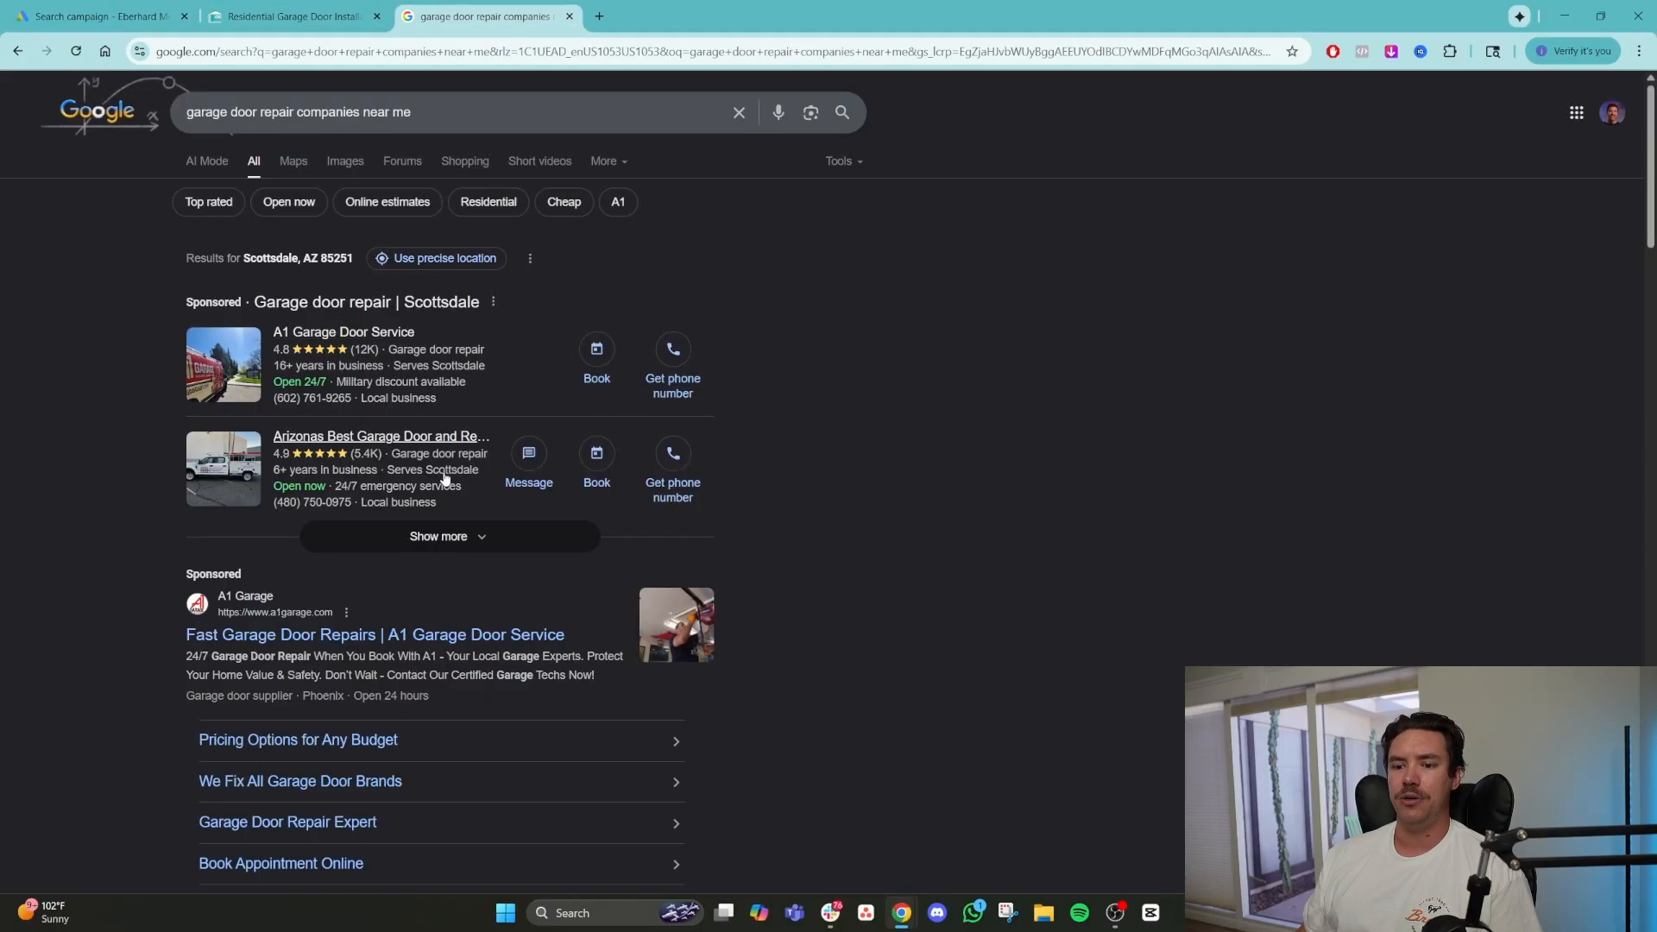
{"action": "scroll", "coordinate": [436, 475], "scroll_direction": "down", "scroll_amount": 3}
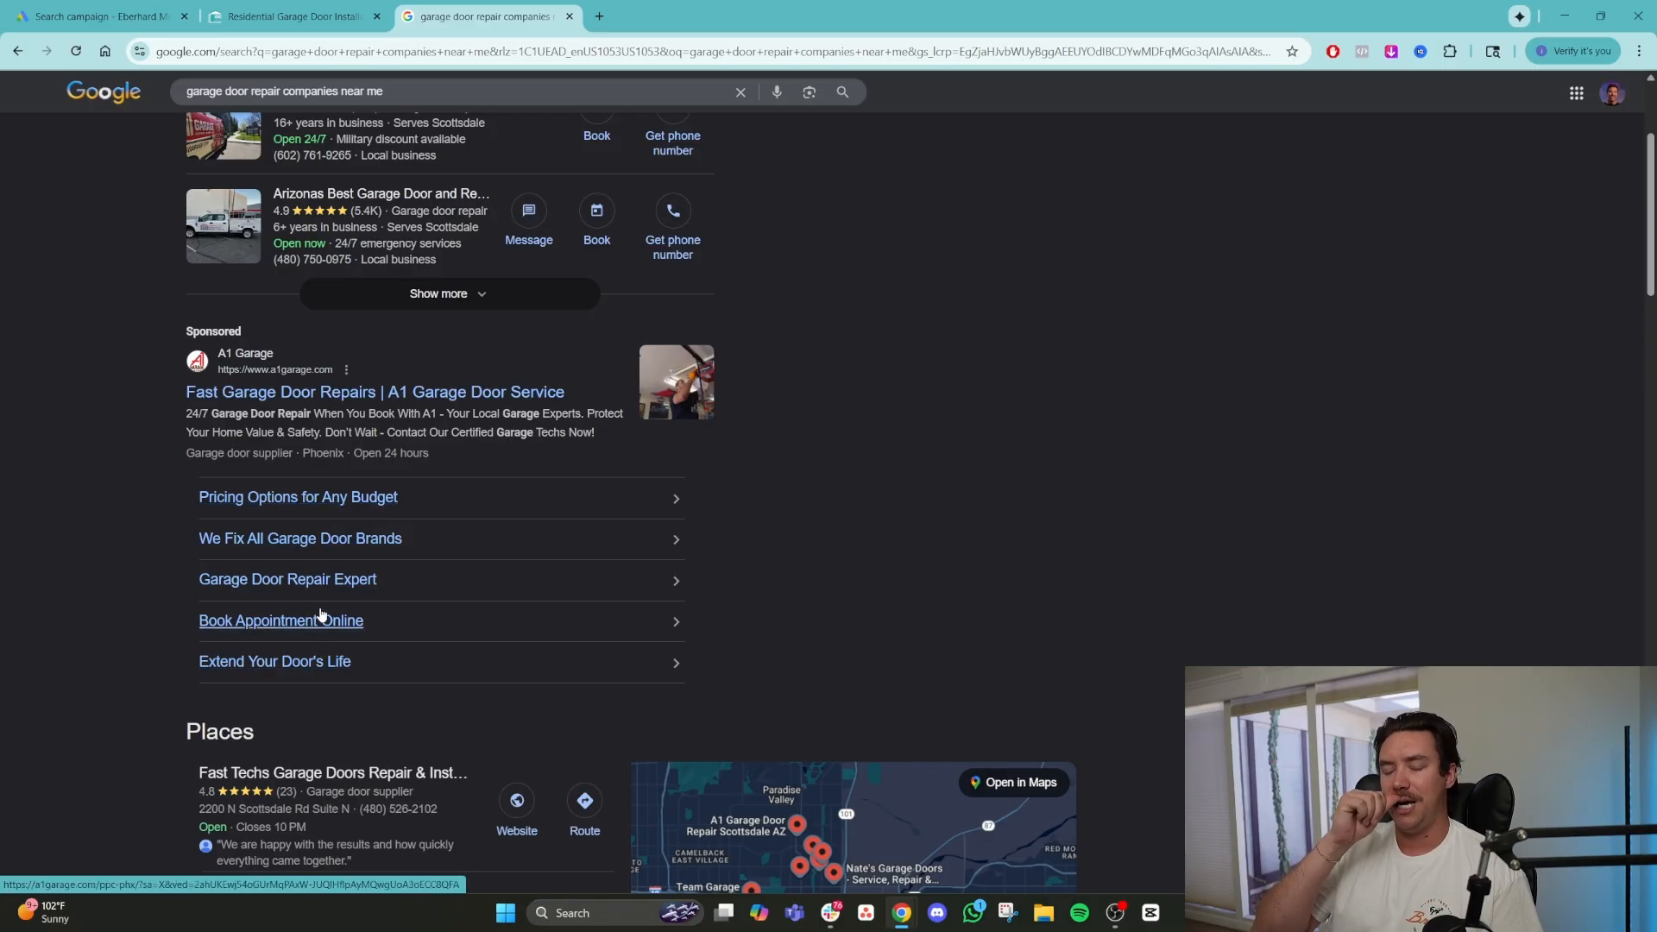
{"action": "key", "text": "ctrl+1"}
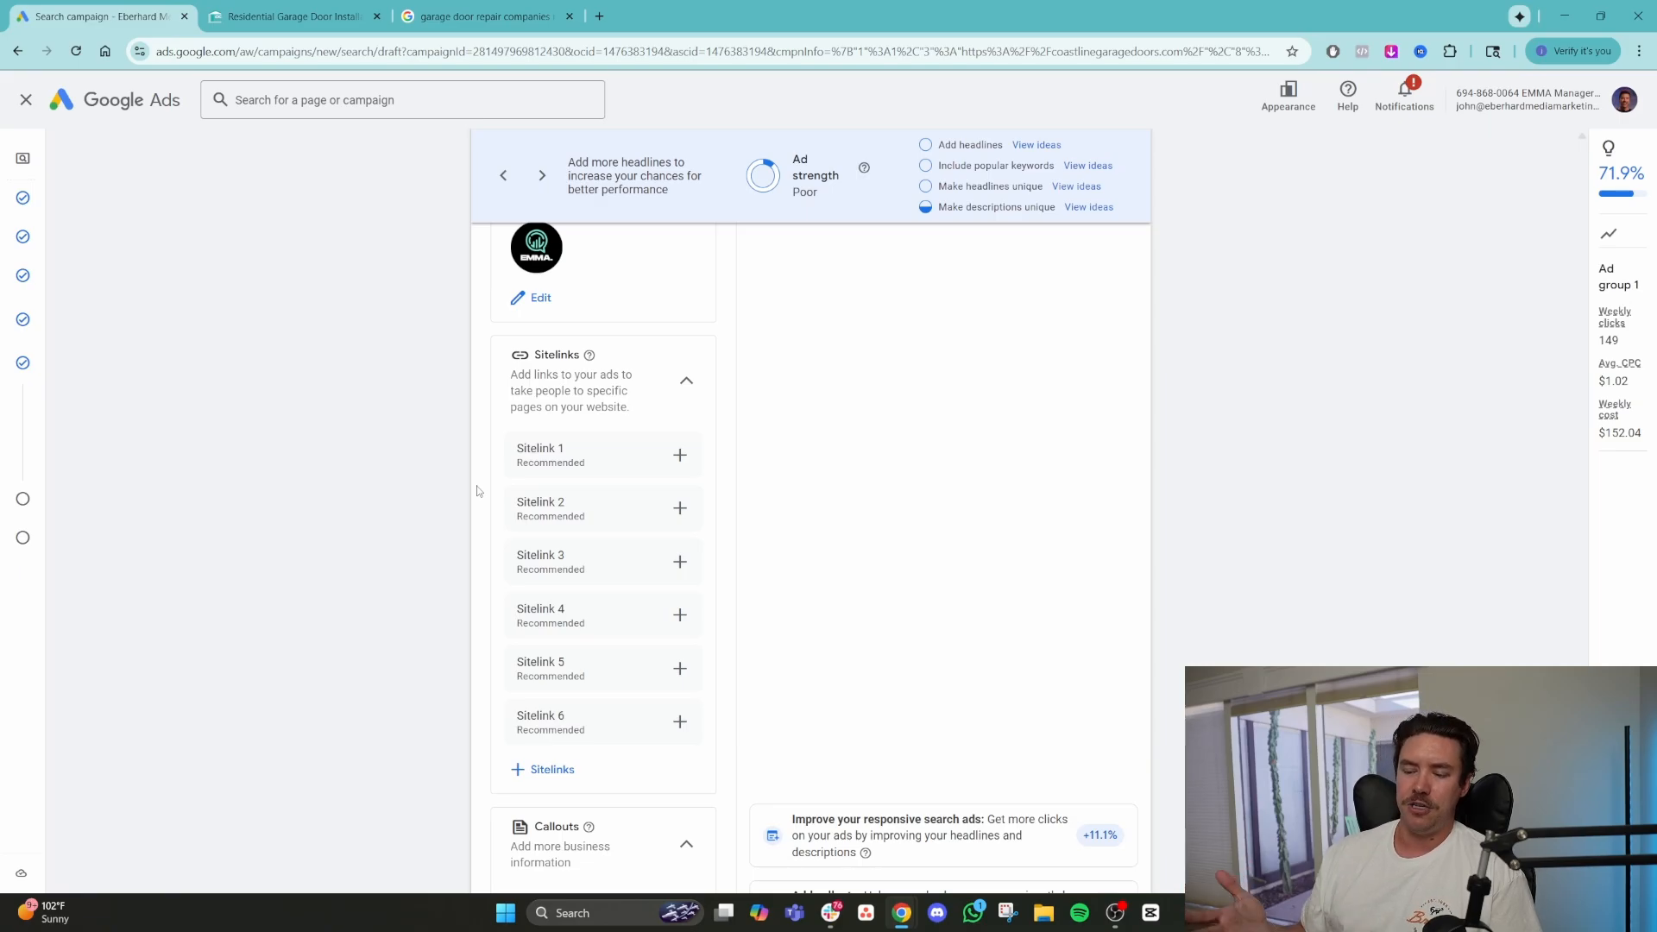
{"action": "left_click", "coordinate": [252, 5]}
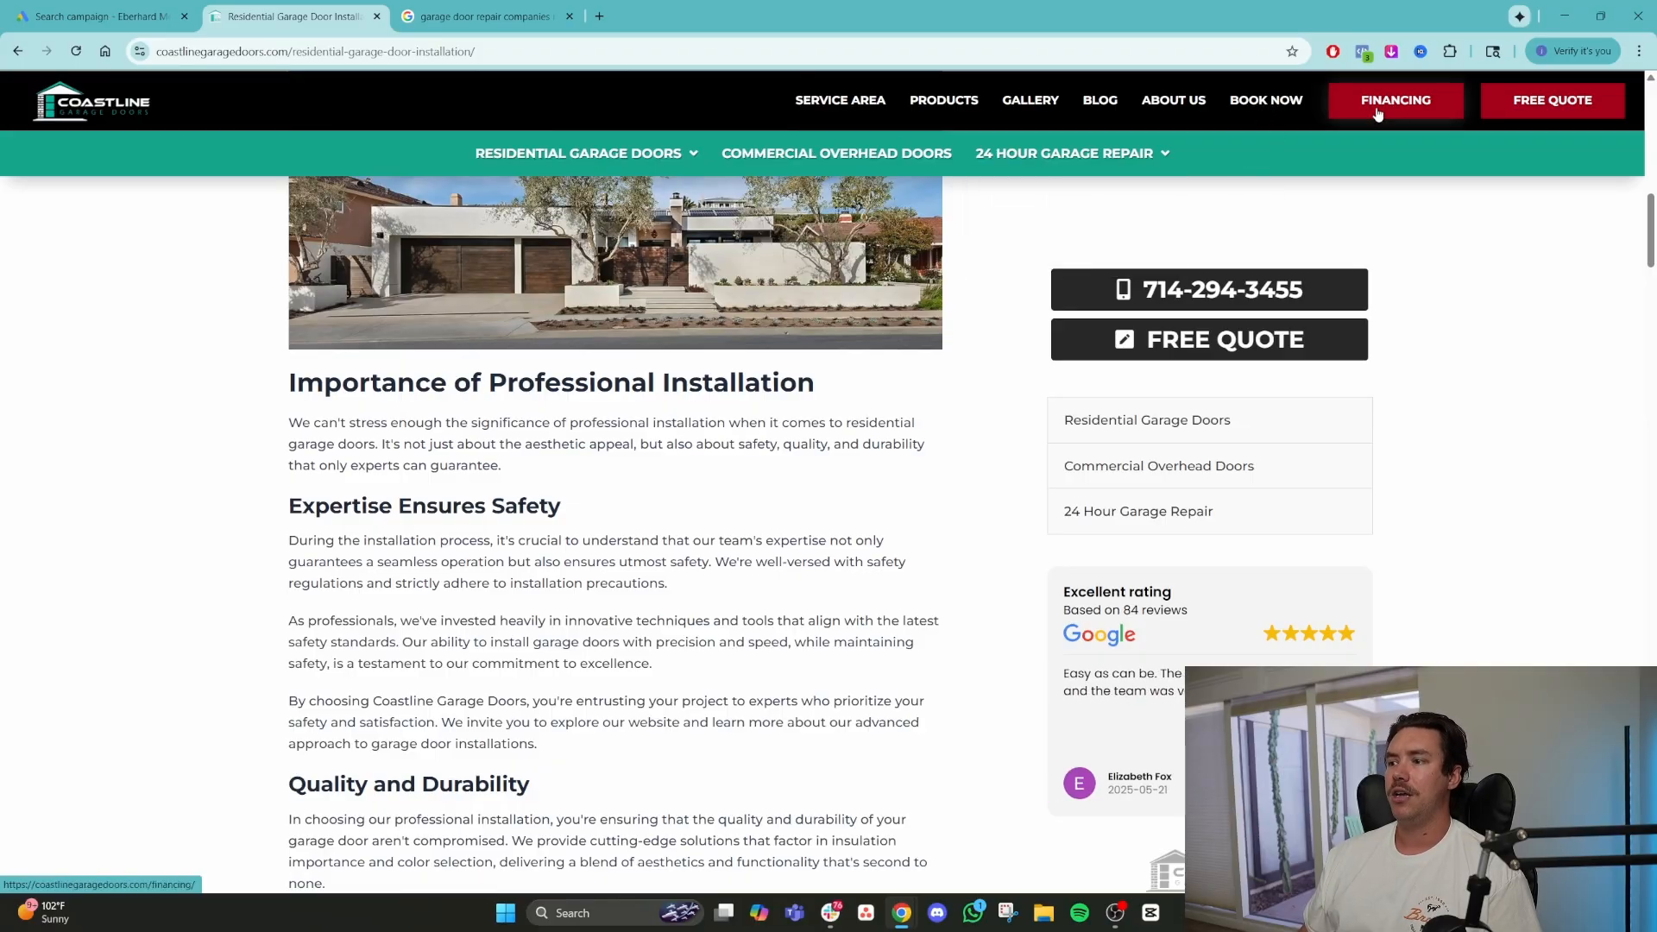
{"action": "left_click", "coordinate": [121, 17]}
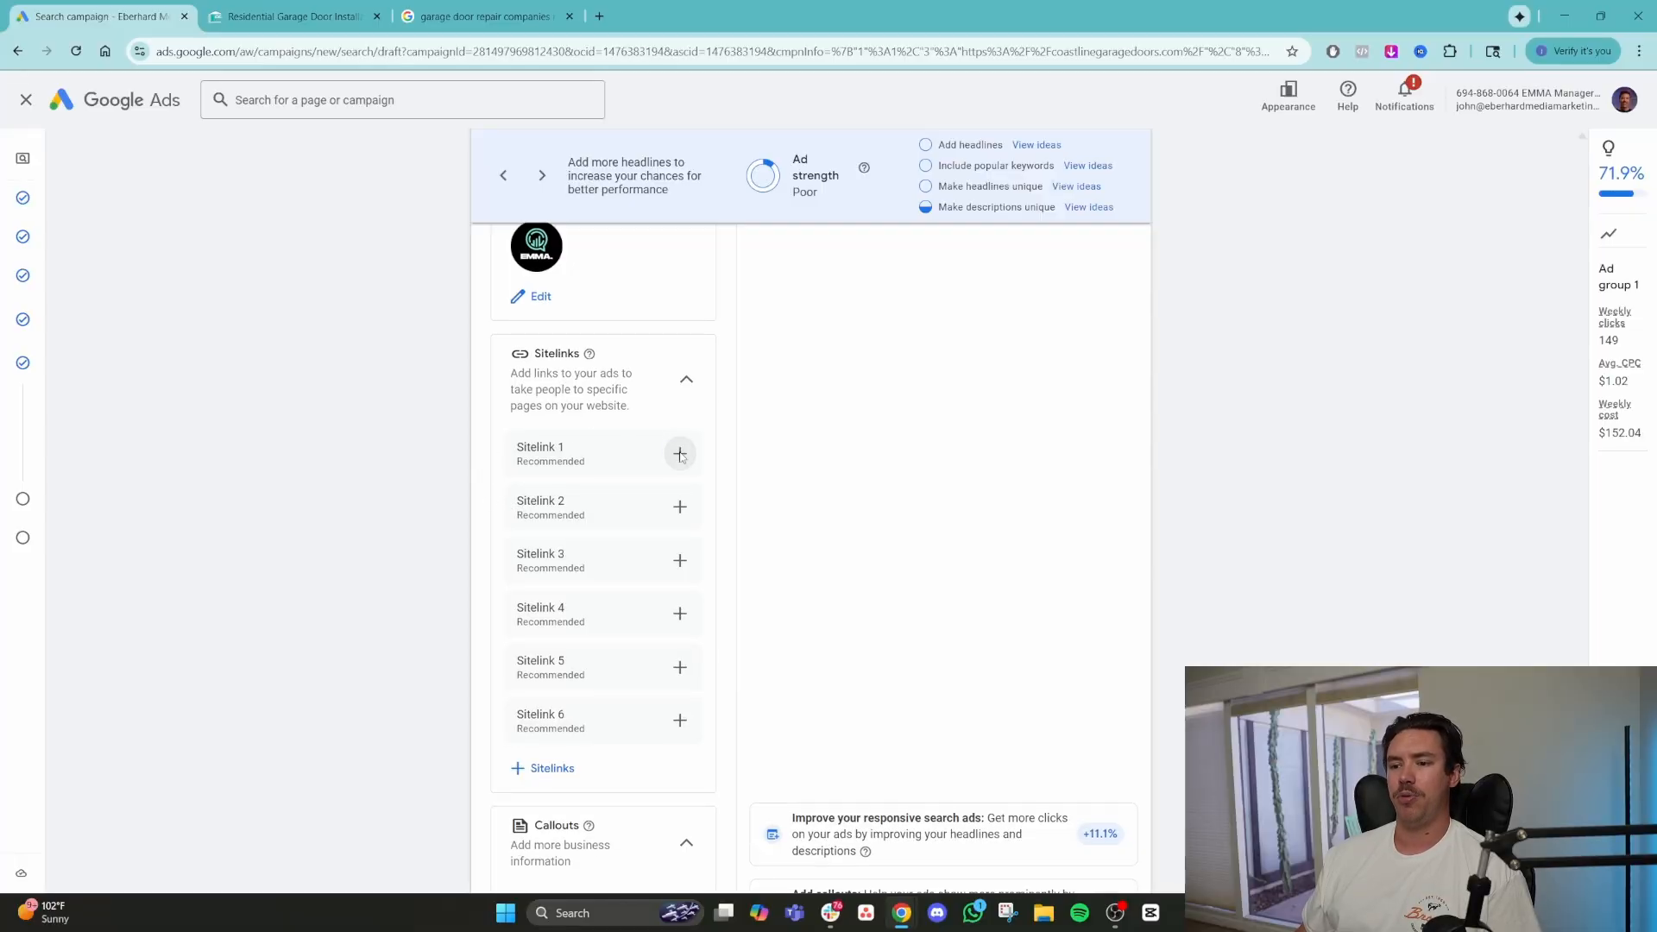
Start creating Sitelink 1 and set its sitelink text to "Check Out Our Work".
{"action": "left_click", "coordinate": [674, 452]}
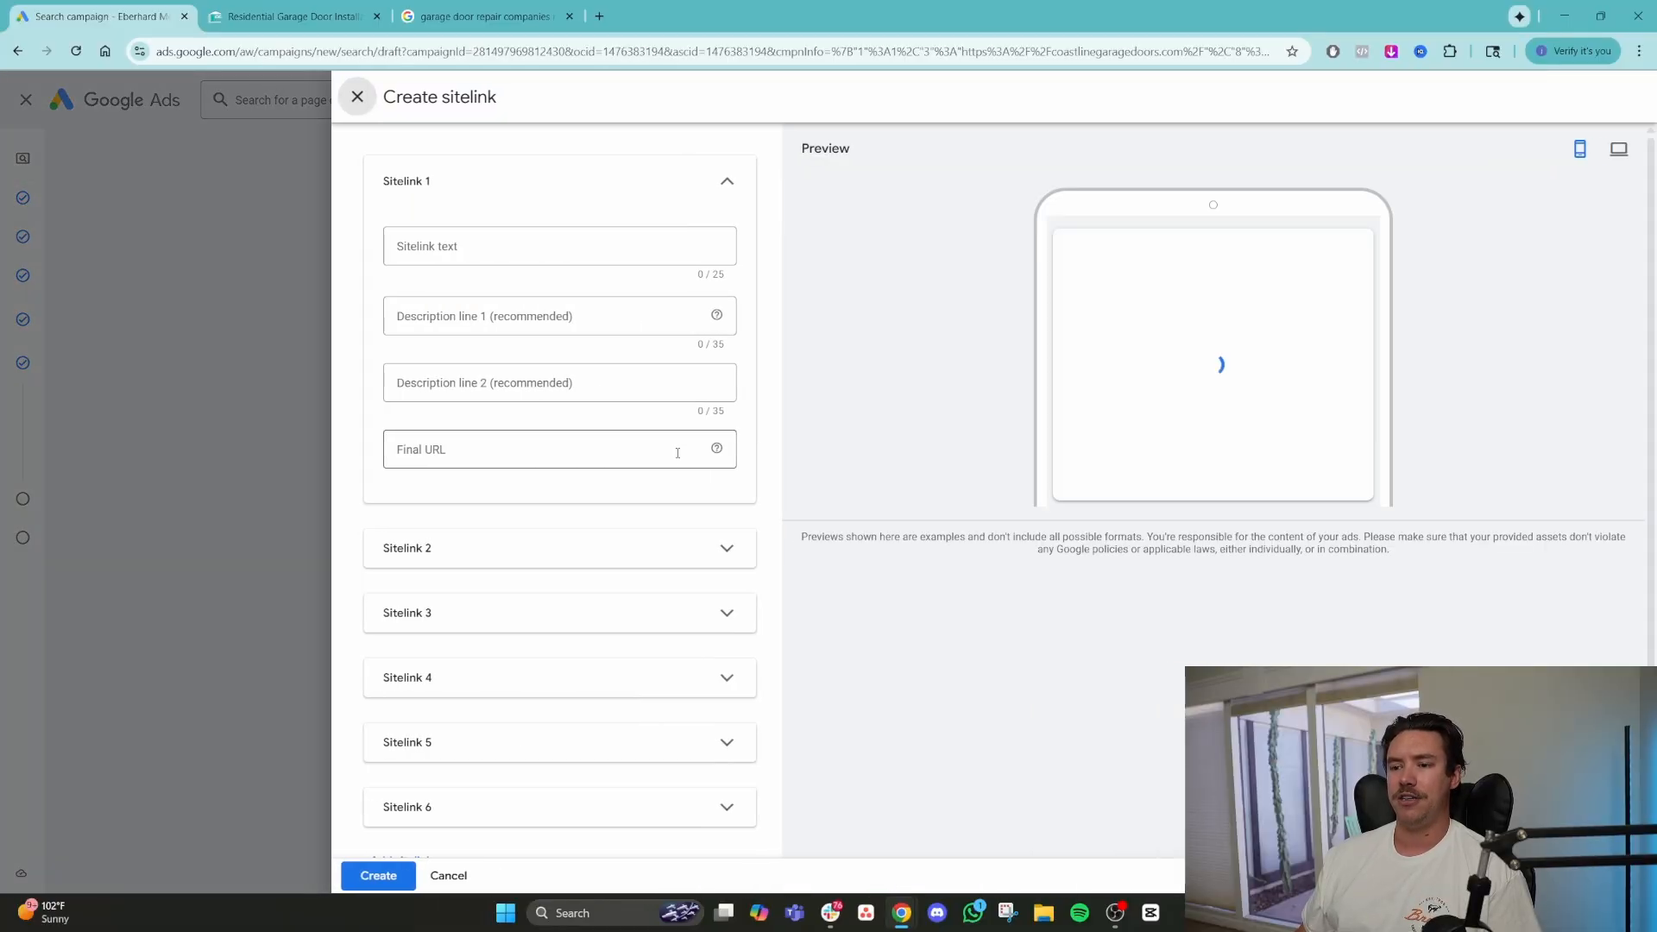
{"action": "left_click", "coordinate": [513, 251]}
{"action": "type", "text": "Check Out Our Work"}
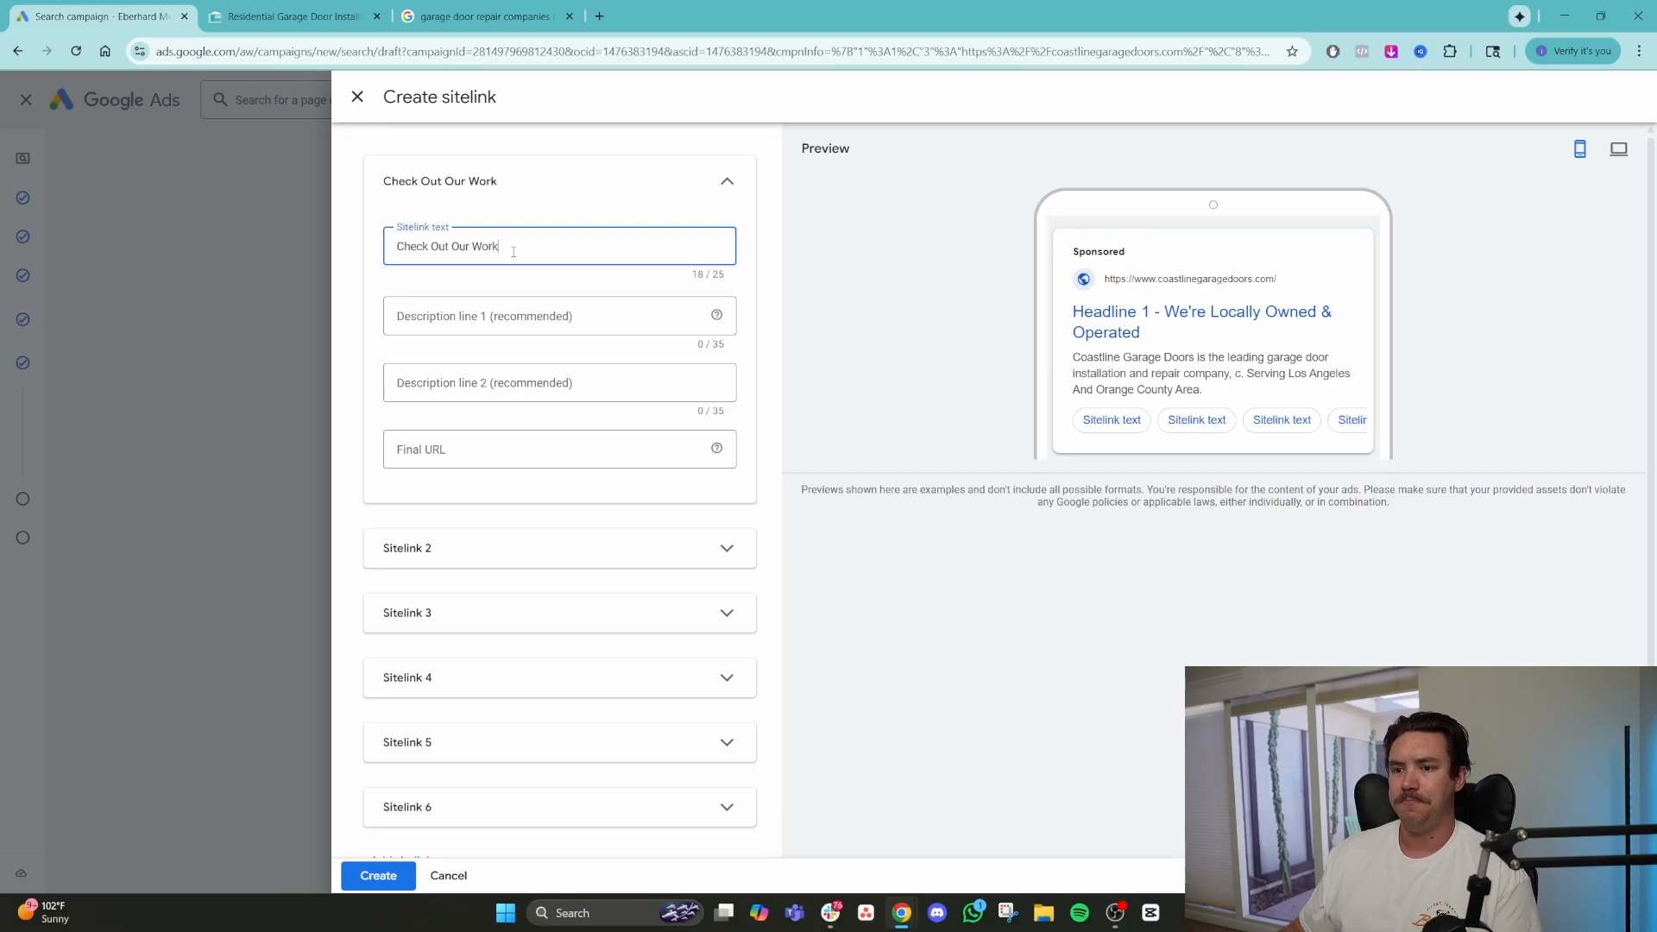
{"action": "left_click", "coordinate": [316, 25]}
{"action": "left_click", "coordinate": [1027, 101]}
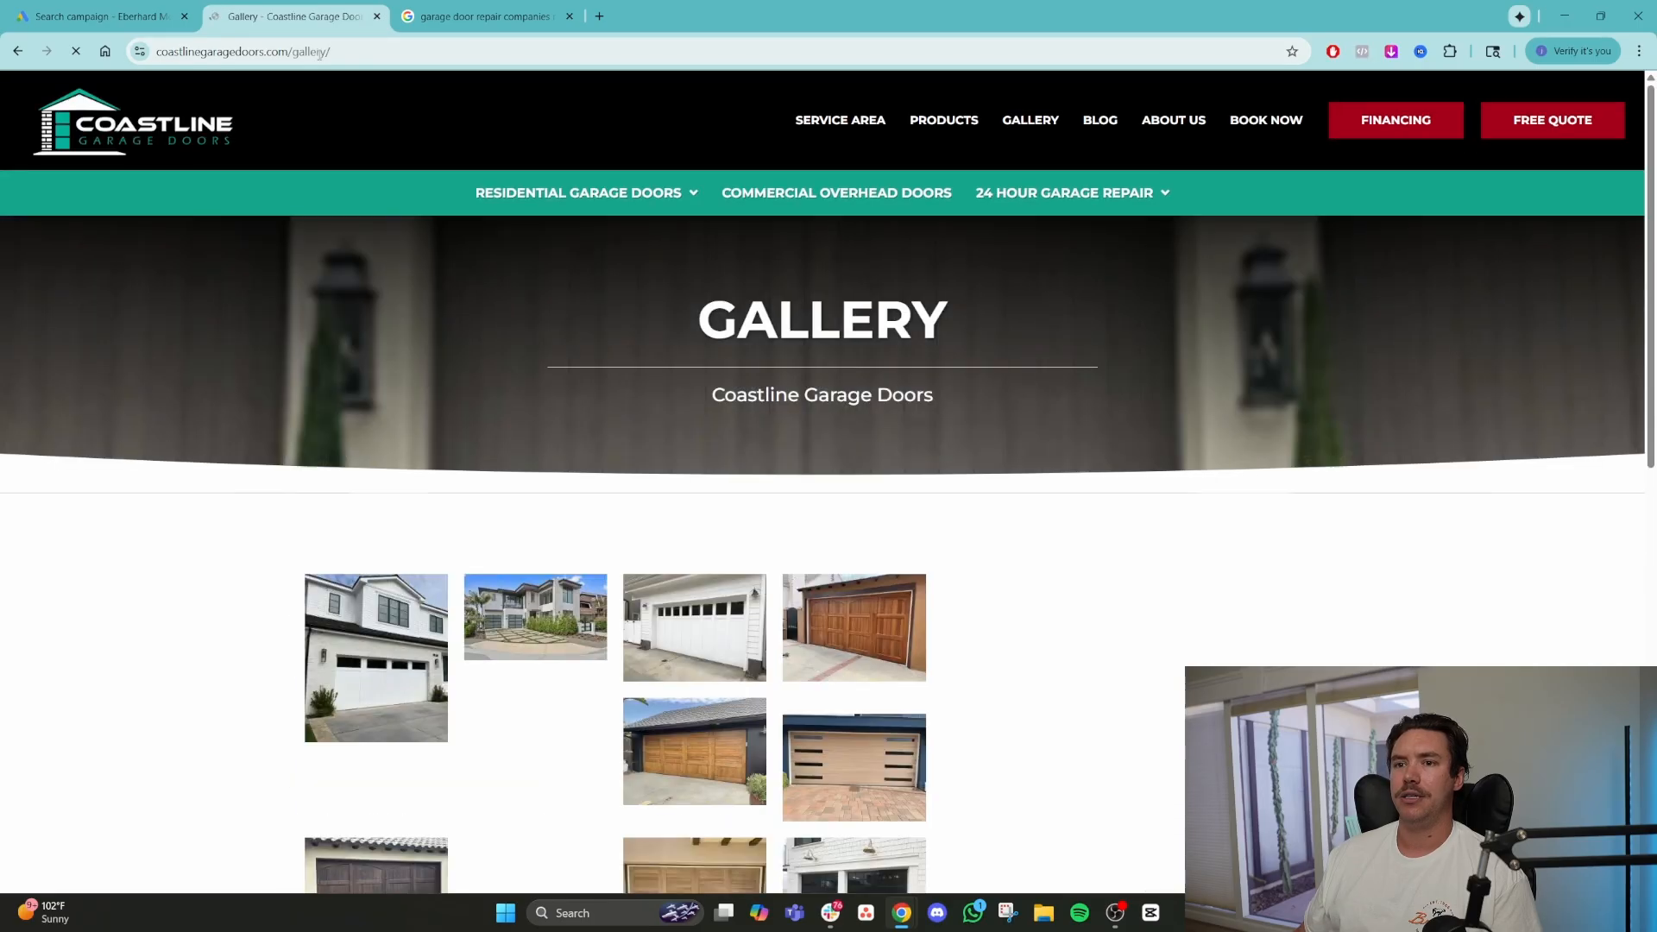
{"action": "left_click", "coordinate": [253, 52]}
{"action": "key", "text": "ctrl+c"}
{"action": "left_click", "coordinate": [104, 16]}
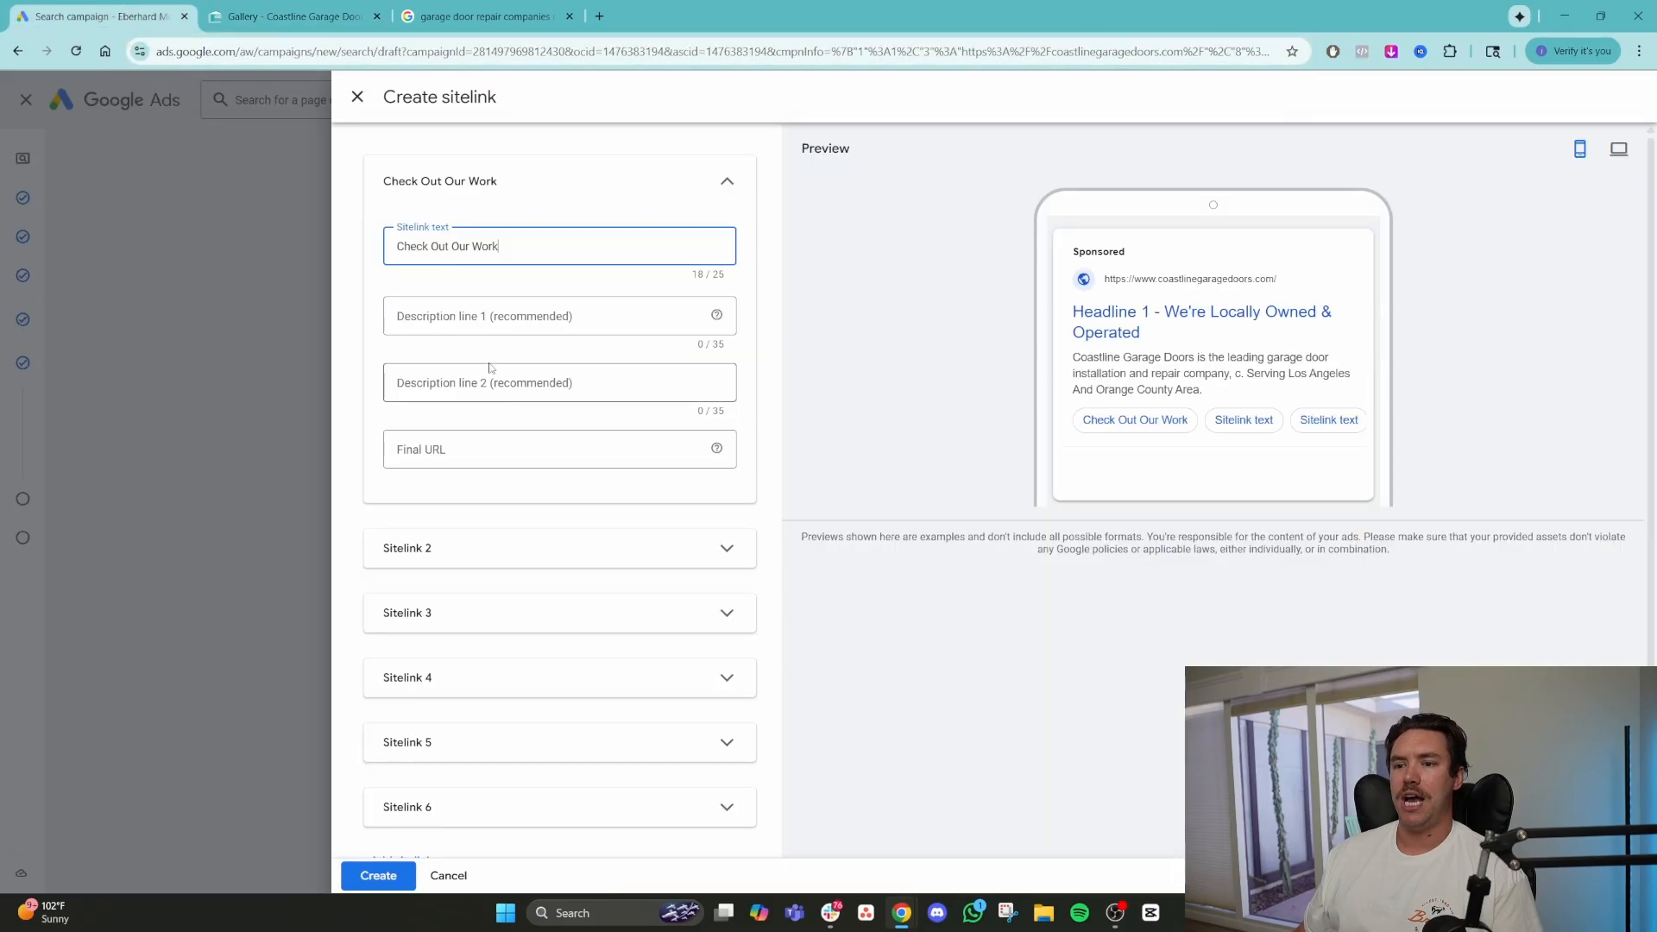
{"action": "left_click", "coordinate": [489, 450]}
{"action": "key", "text": "ctrl+v"}
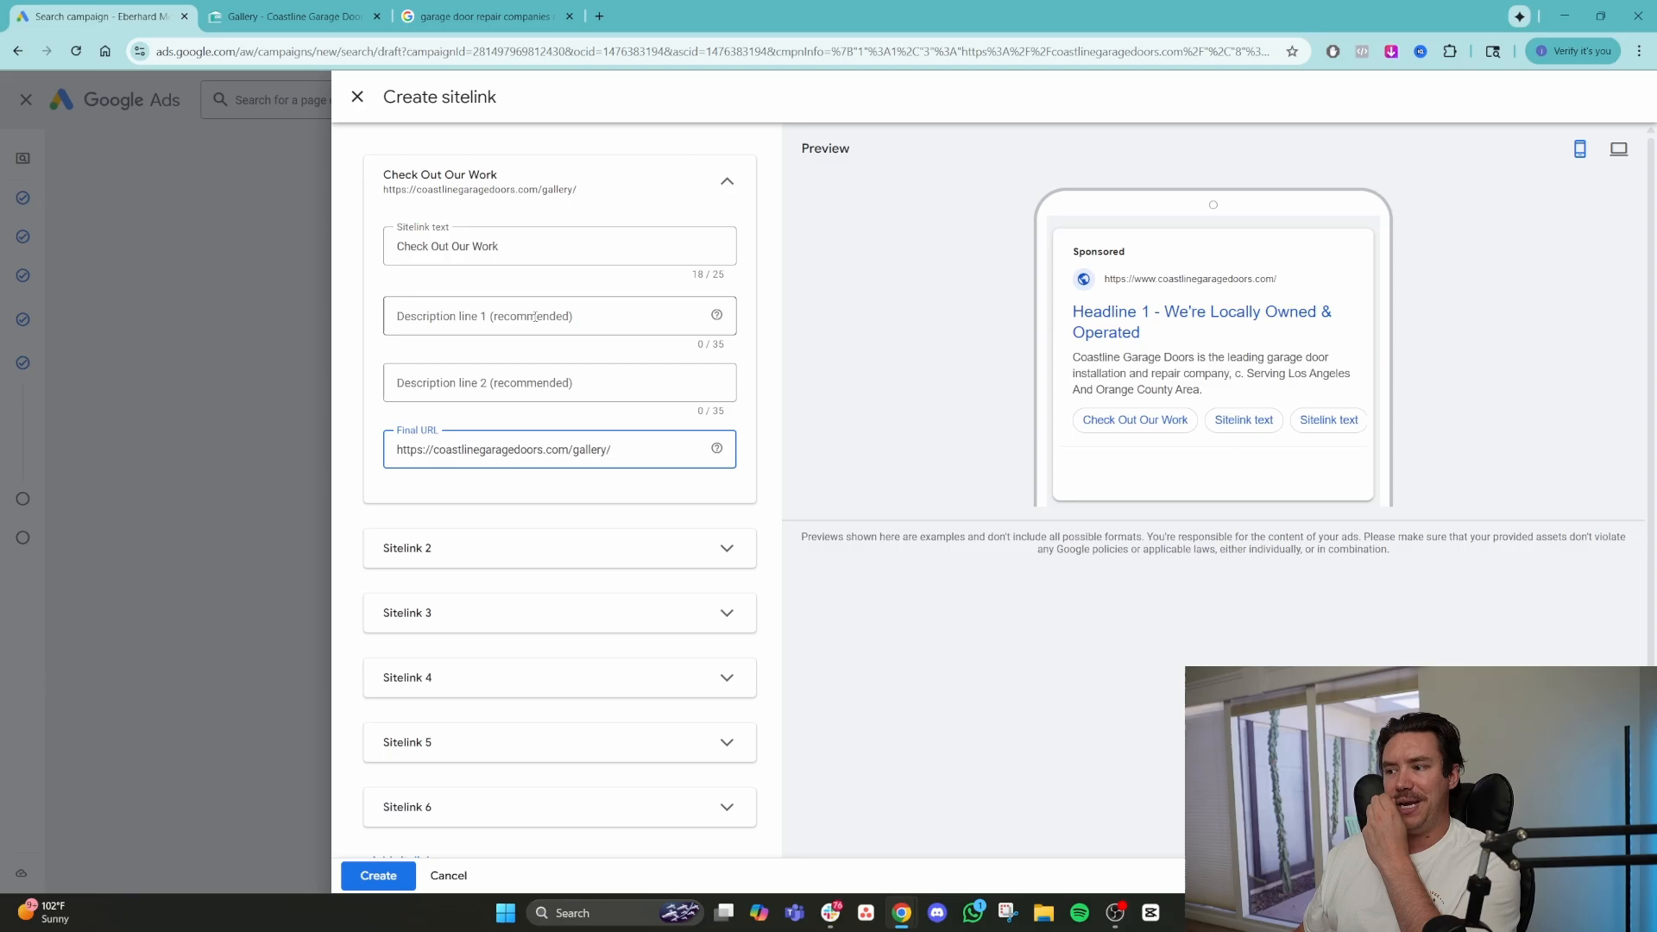
Compare the Sitelink 1 draft with the A1 Garage ad's links and the Coastline website's pages, and discard the draft.
{"action": "left_click", "coordinate": [534, 317]}
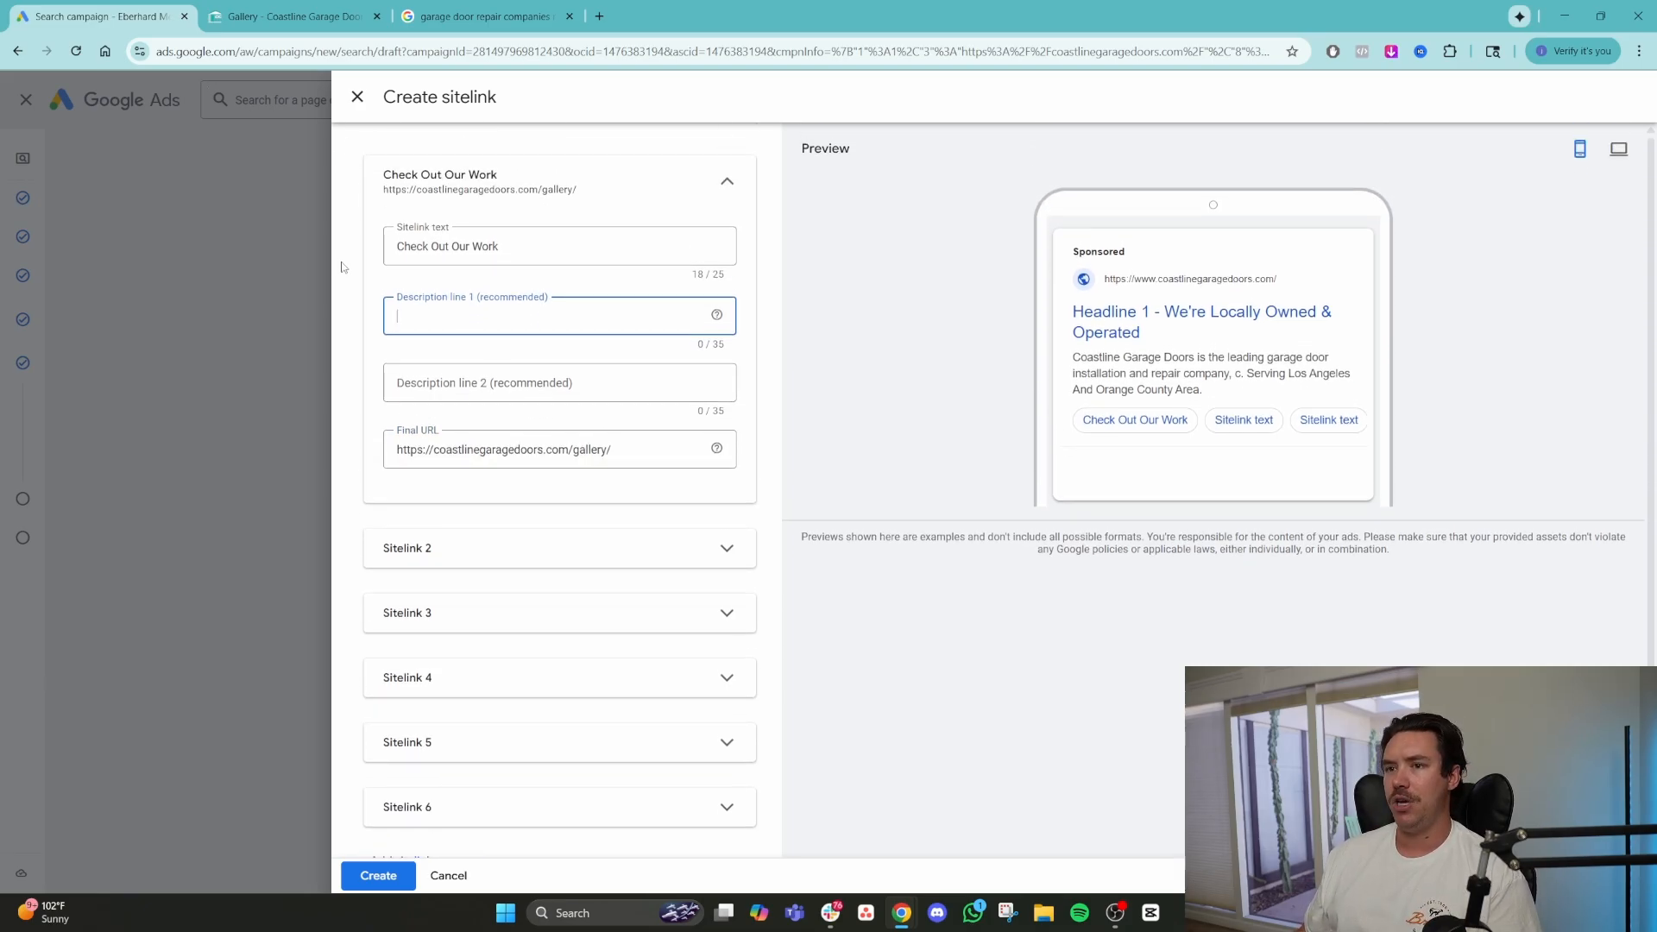
{"action": "left_click", "coordinate": [484, 16]}
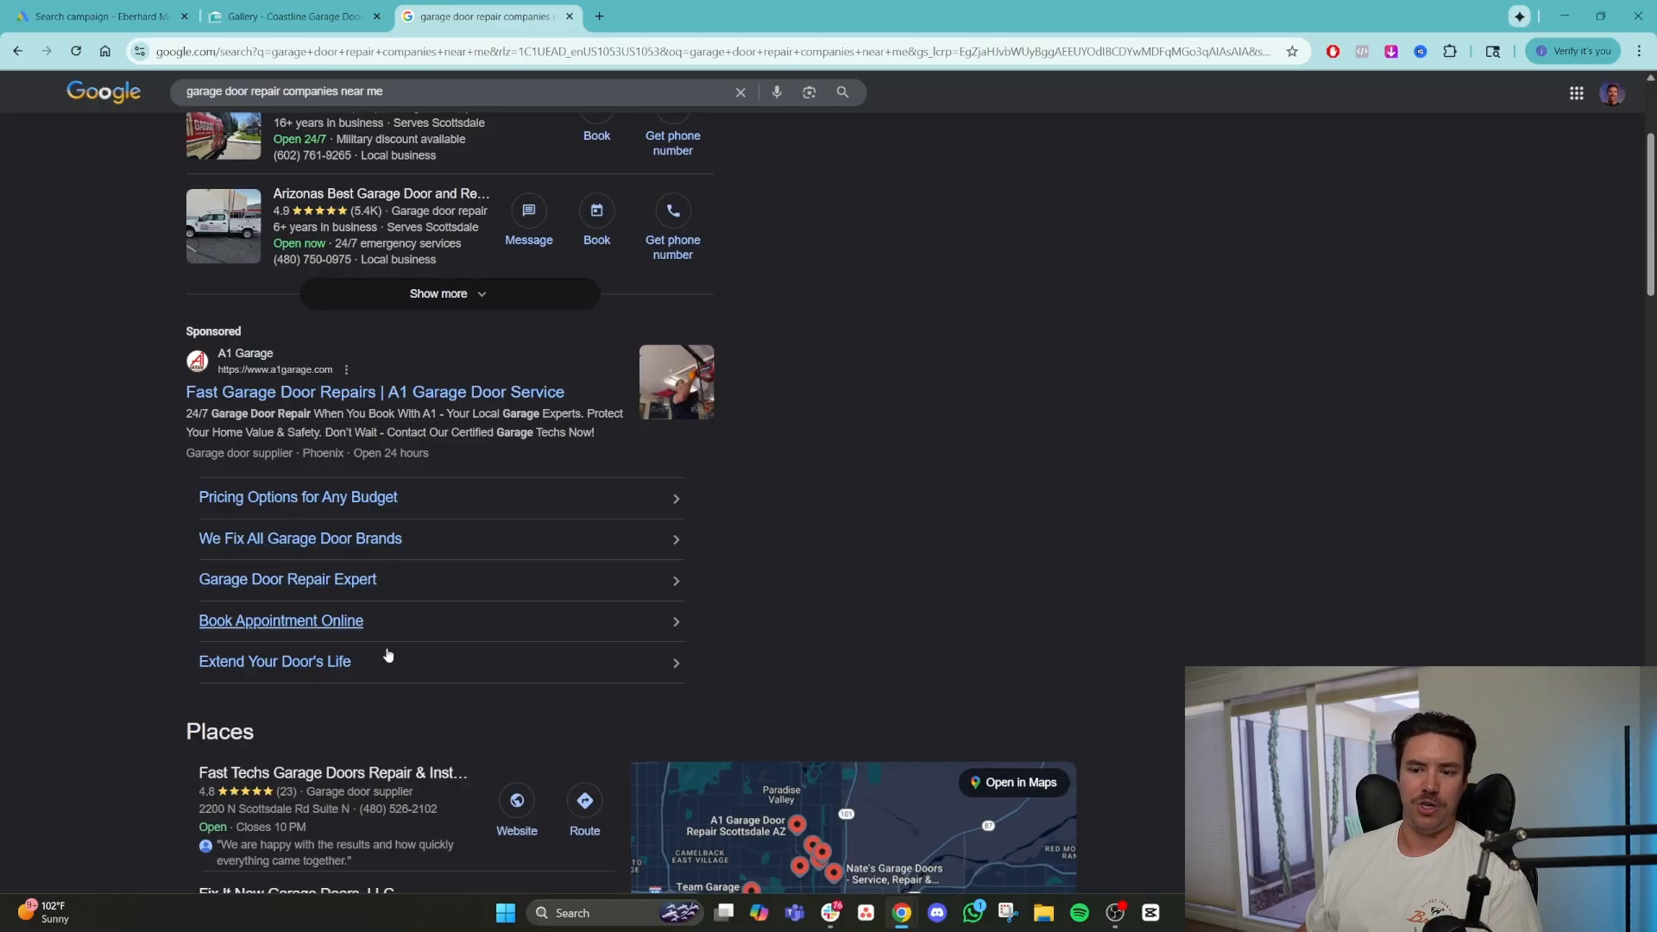
{"action": "left_click", "coordinate": [285, 15]}
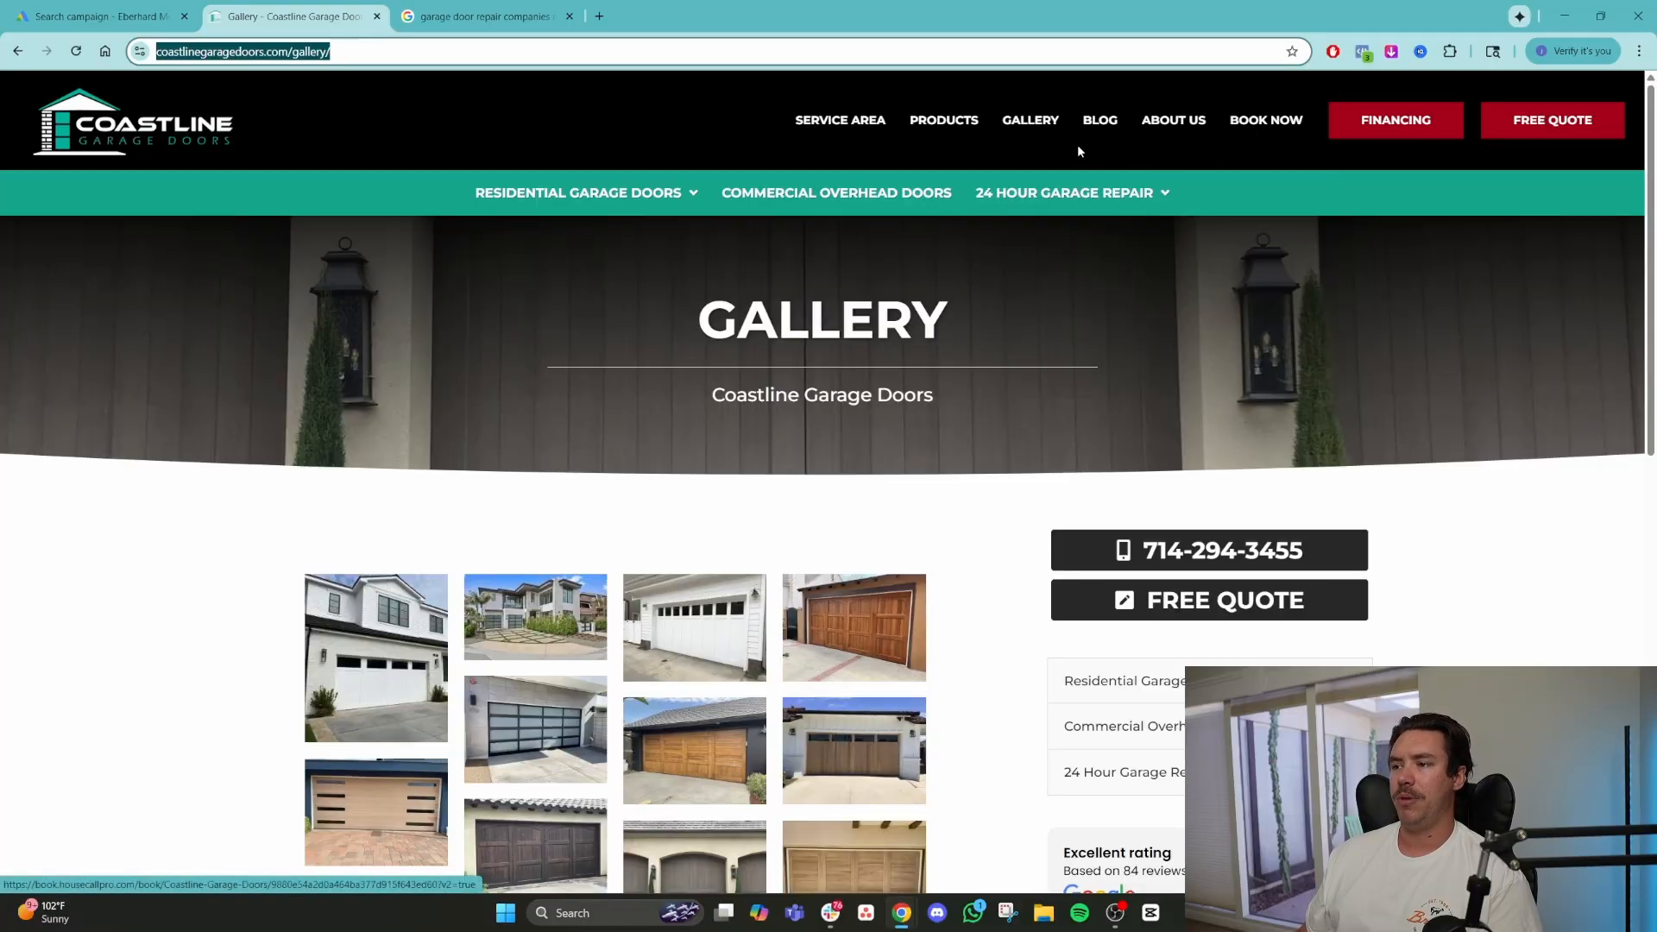
{"action": "left_click", "coordinate": [96, 6]}
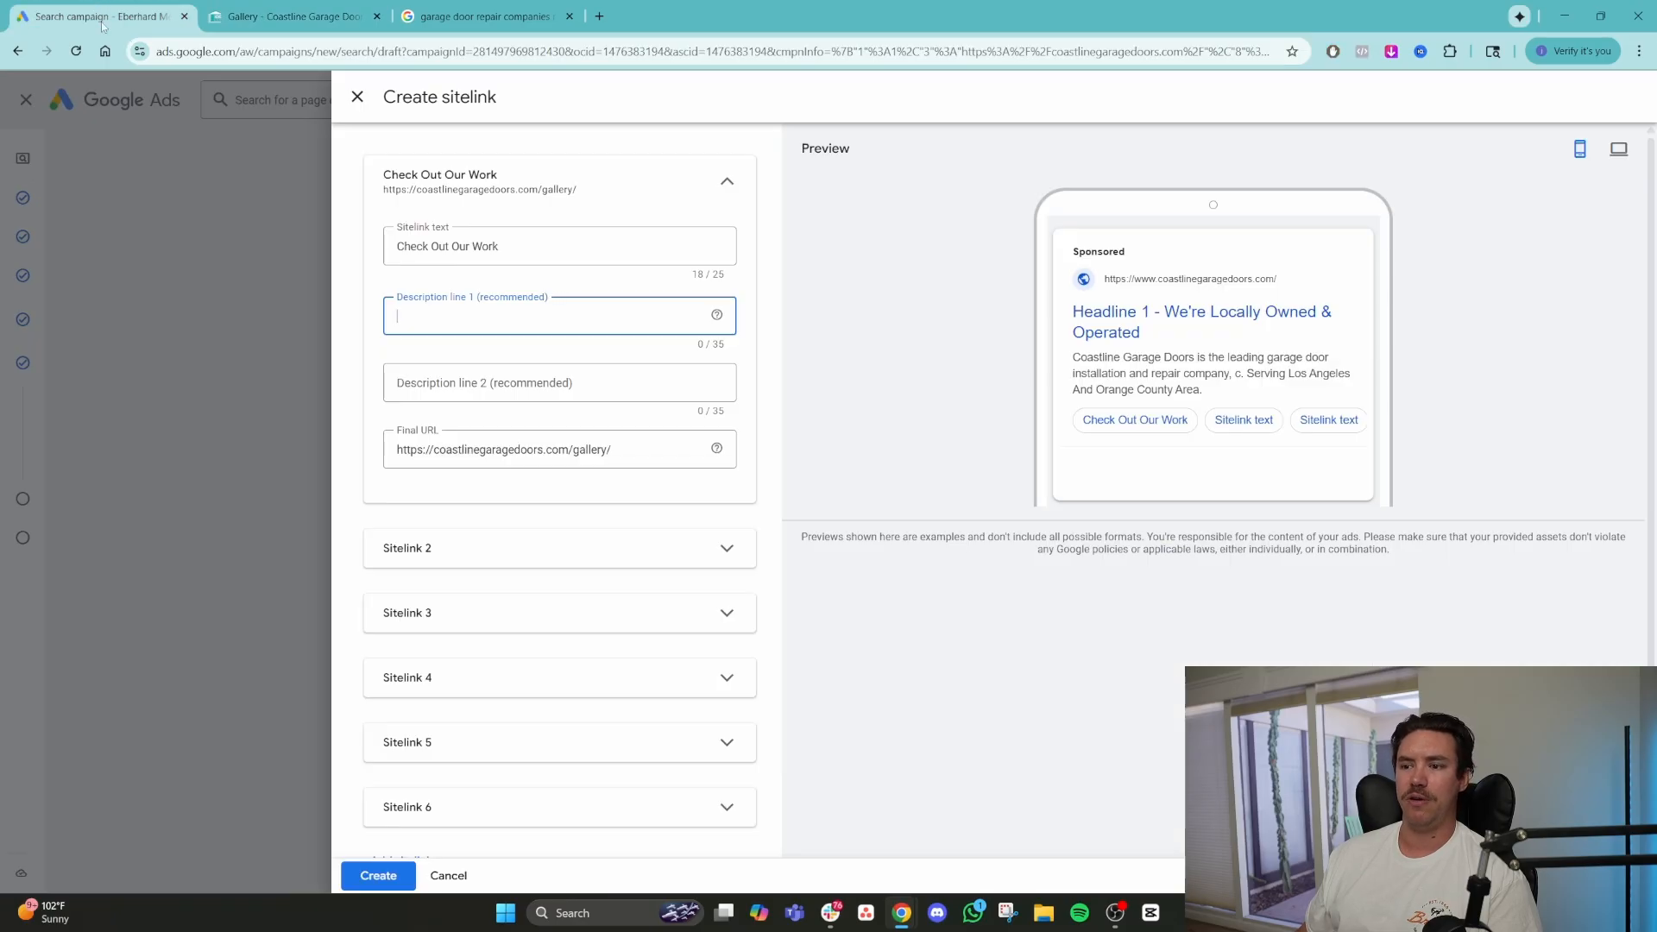
{"action": "left_click", "coordinate": [449, 875]}
{"action": "scroll", "coordinate": [476, 654], "scroll_direction": "down", "scroll_amount": 3}
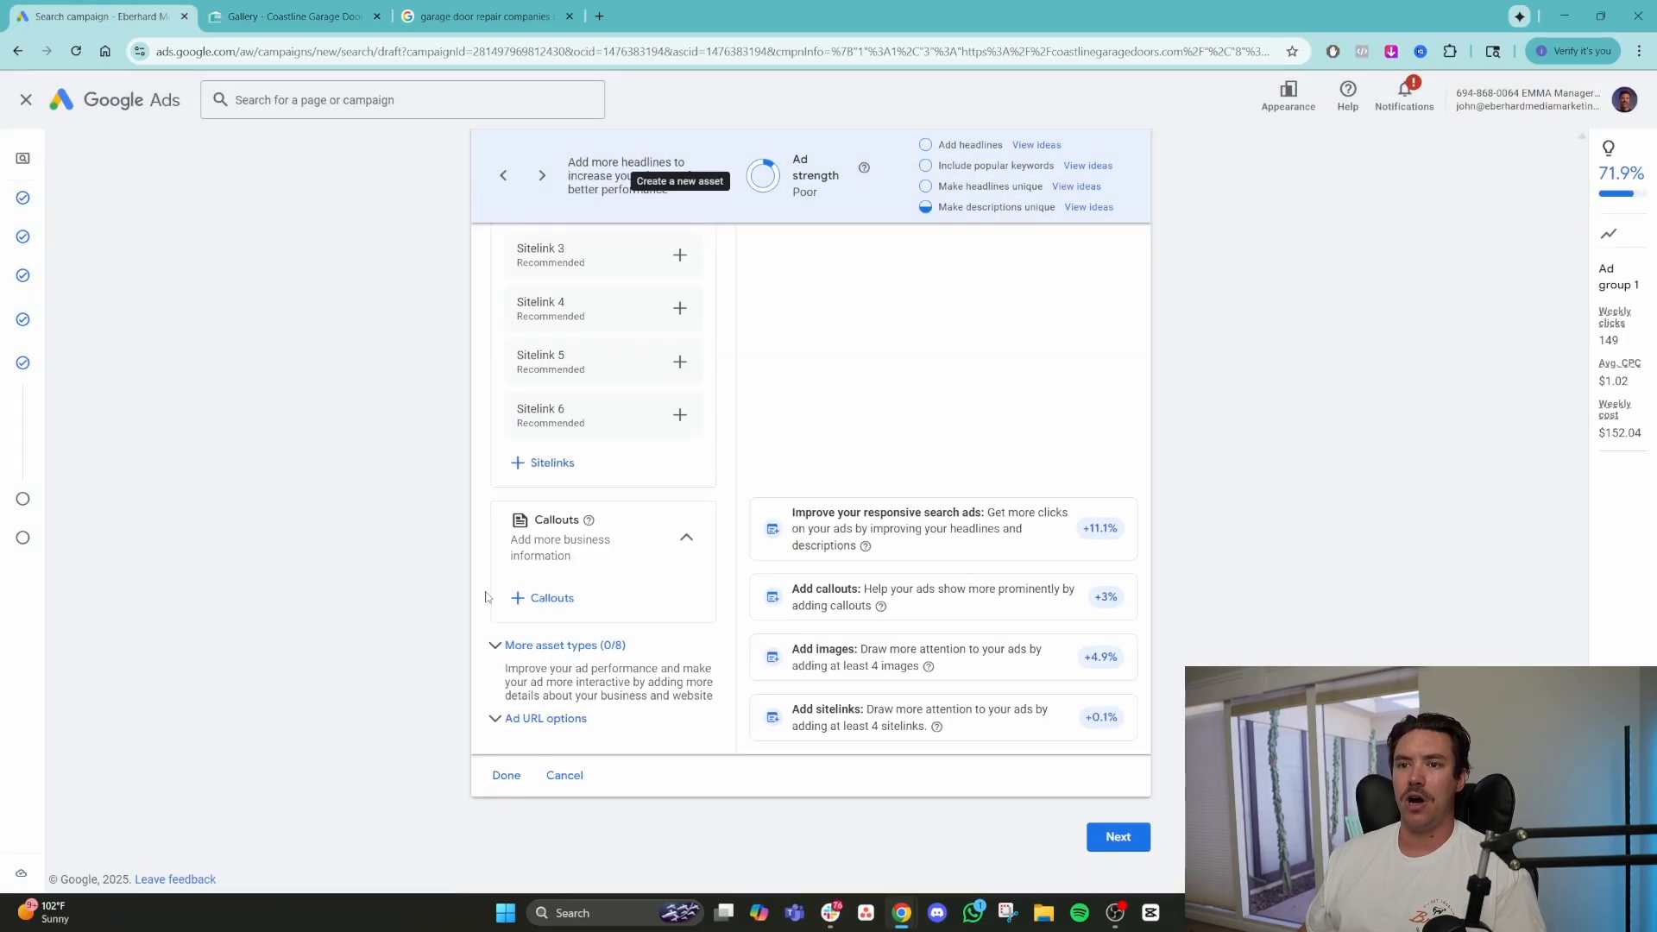
Examine the A1 Garage search ad, focusing on the business details line between its description and its links.
{"action": "left_click", "coordinate": [484, 15]}
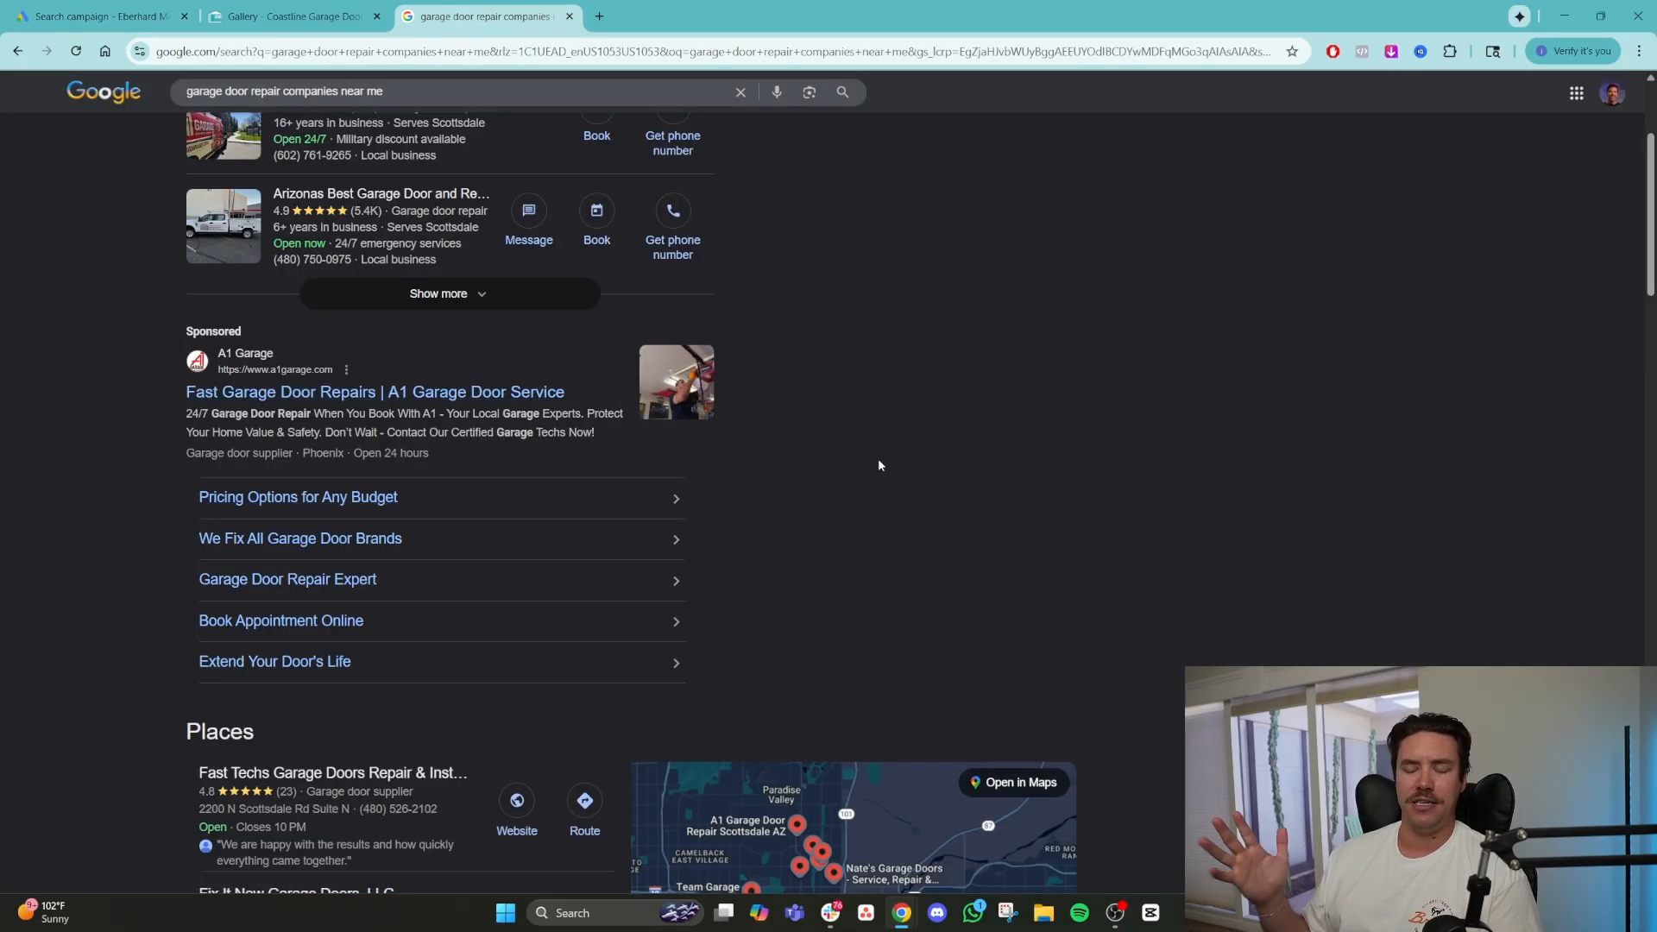
{"action": "left_click_drag", "start_coordinate": [436, 452], "coordinate": [182, 465]}
{"action": "scroll", "coordinate": [510, 500], "scroll_direction": "down", "scroll_amount": 9}
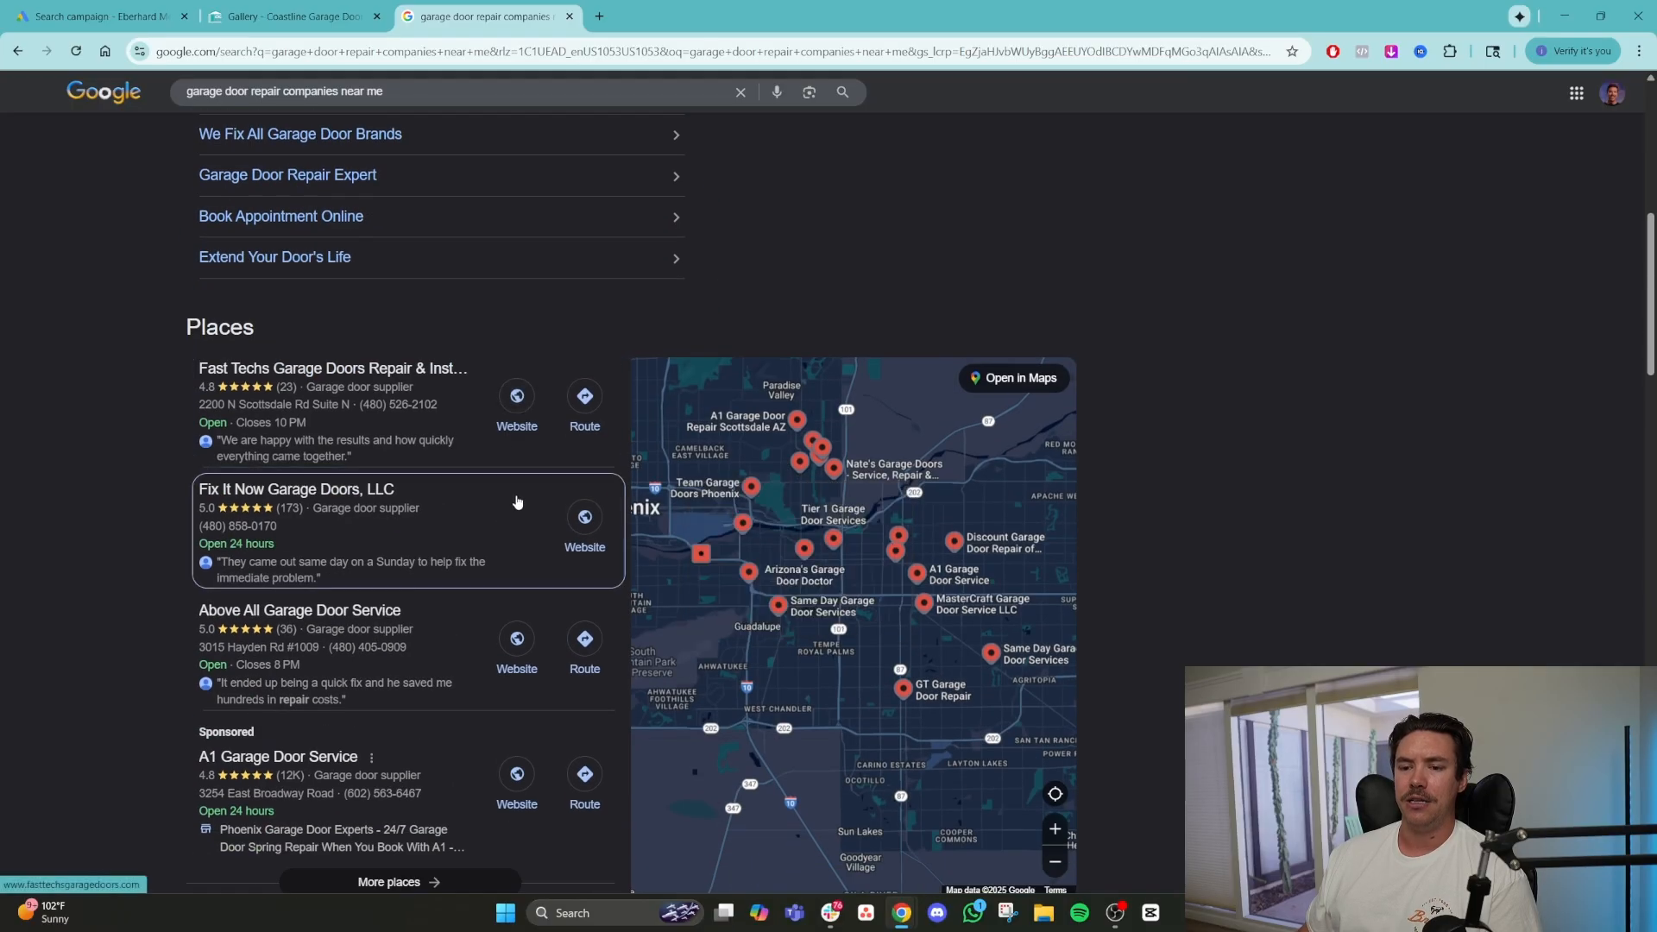
{"action": "scroll", "coordinate": [535, 531], "scroll_direction": "up", "scroll_amount": 3}
{"action": "scroll", "coordinate": [536, 531], "scroll_direction": "up", "scroll_amount": 10}
{"action": "left_click", "coordinate": [837, 595]}
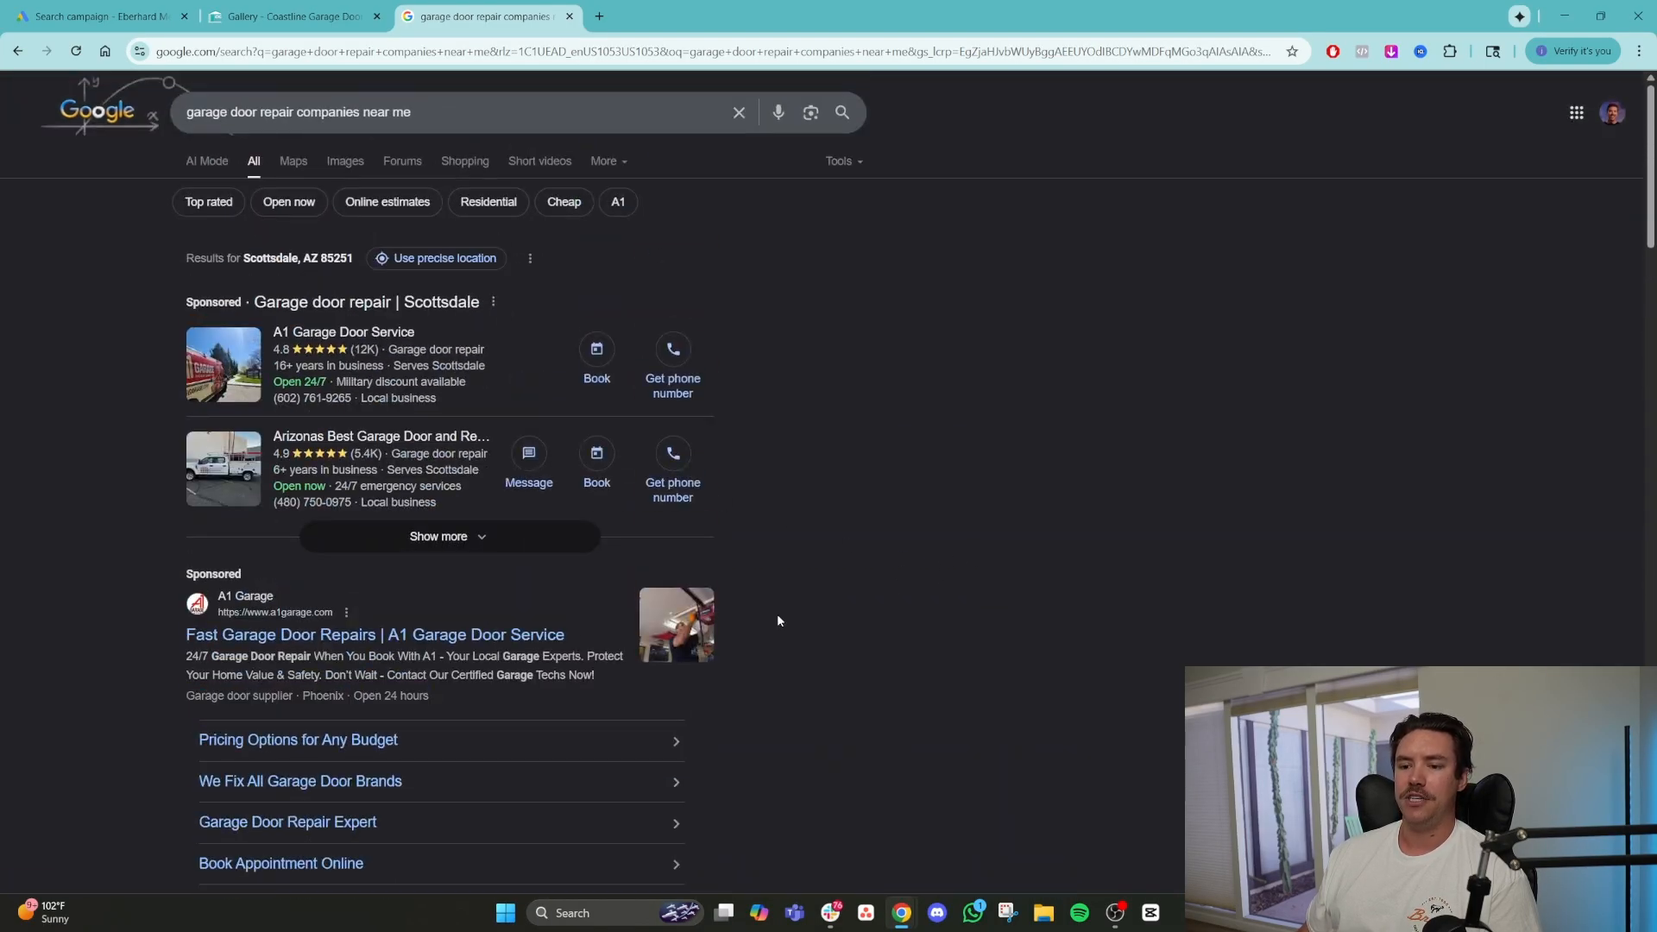
{"action": "scroll", "coordinate": [587, 647], "scroll_direction": "down", "scroll_amount": 2}
{"action": "left_click_drag", "start_coordinate": [440, 542], "coordinate": [184, 535]}
{"action": "left_click", "coordinate": [988, 561]}
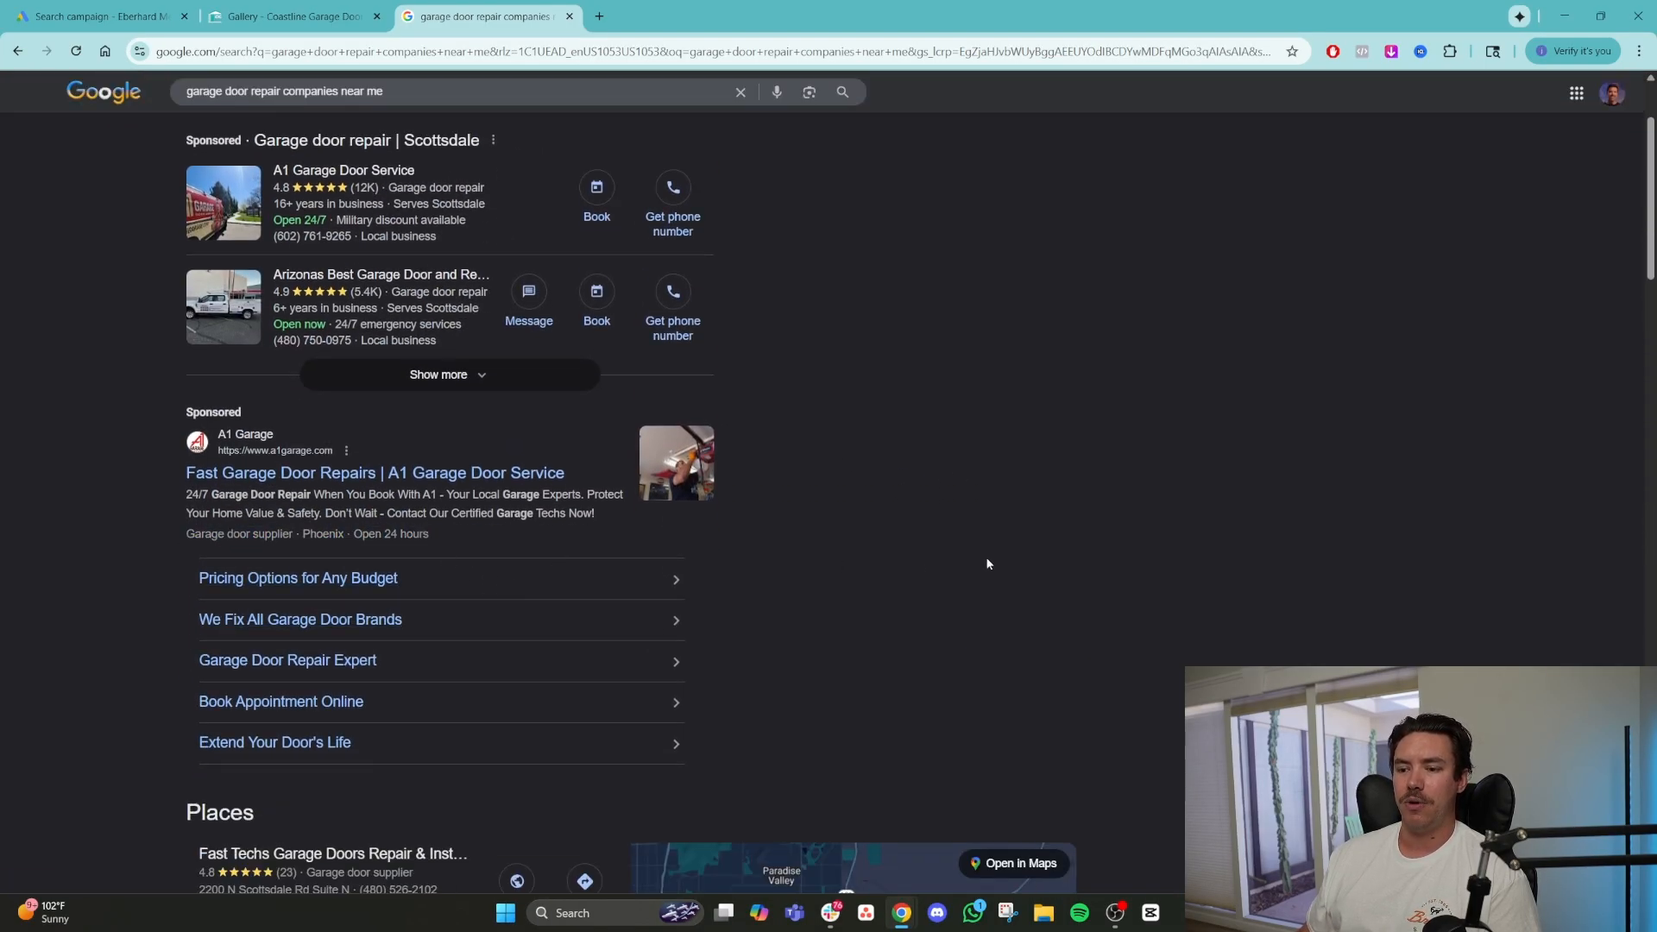
Examine the sponsored ads further down the search results, including Overhead Door of AZ, for their inline links and business details.
{"action": "scroll", "coordinate": [1001, 554], "scroll_direction": "down", "scroll_amount": 7}
{"action": "scroll", "coordinate": [1139, 566], "scroll_direction": "down", "scroll_amount": 15}
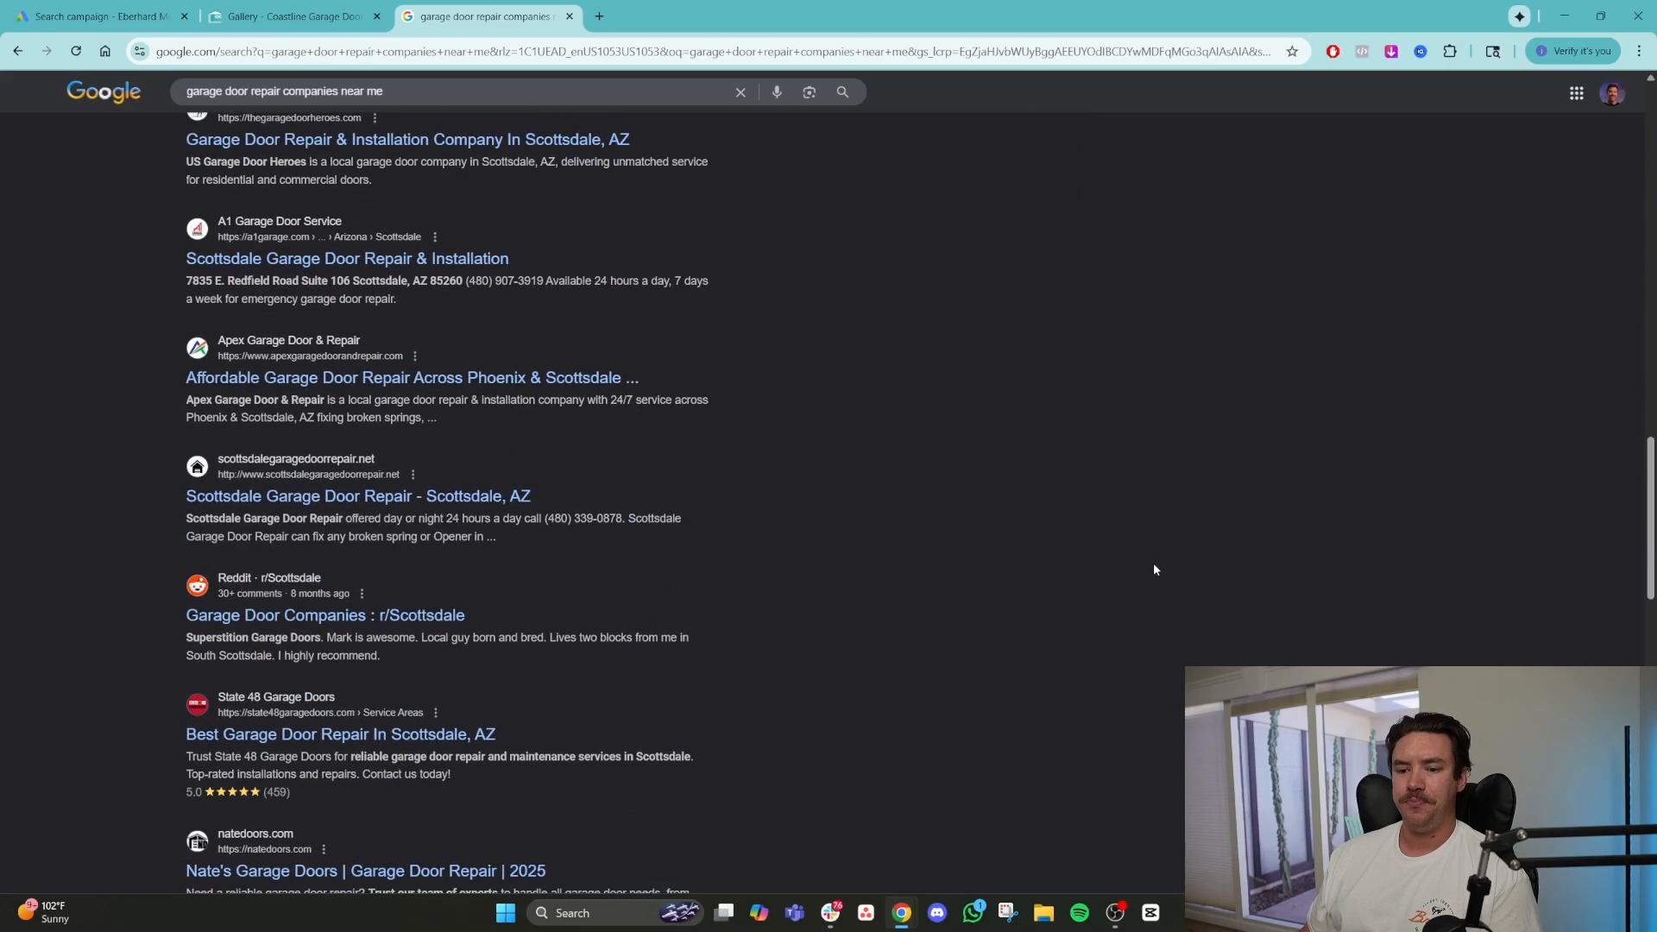
{"action": "scroll", "coordinate": [1151, 569], "scroll_direction": "down", "scroll_amount": 2}
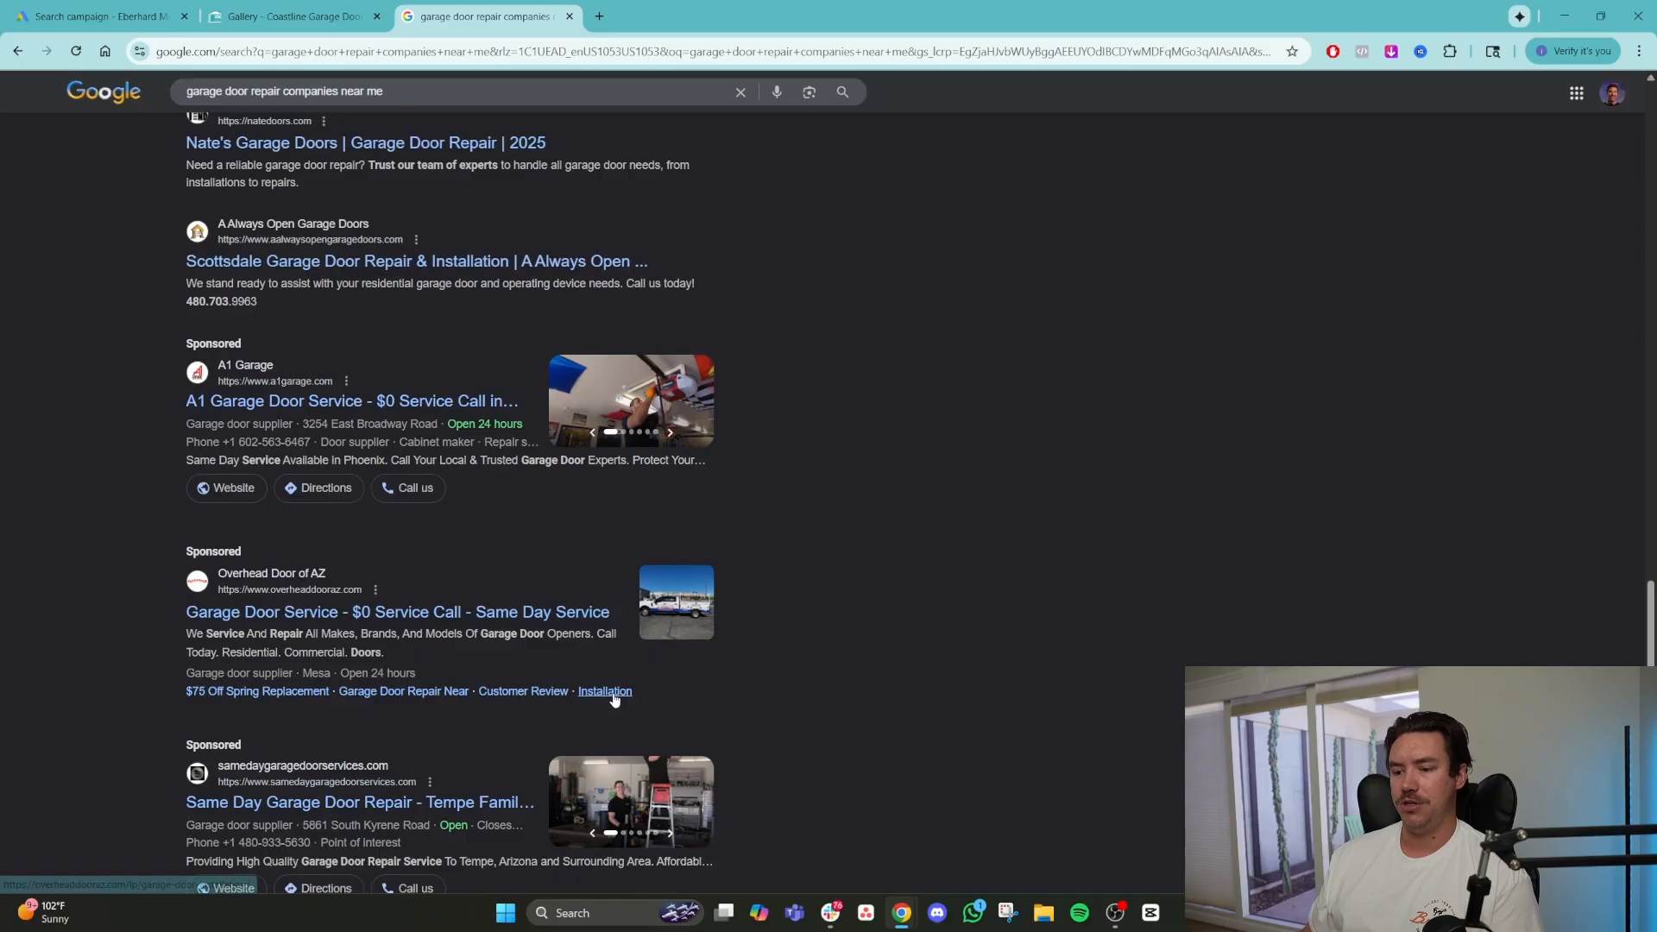
{"action": "scroll", "coordinate": [668, 686], "scroll_direction": "down", "scroll_amount": 1}
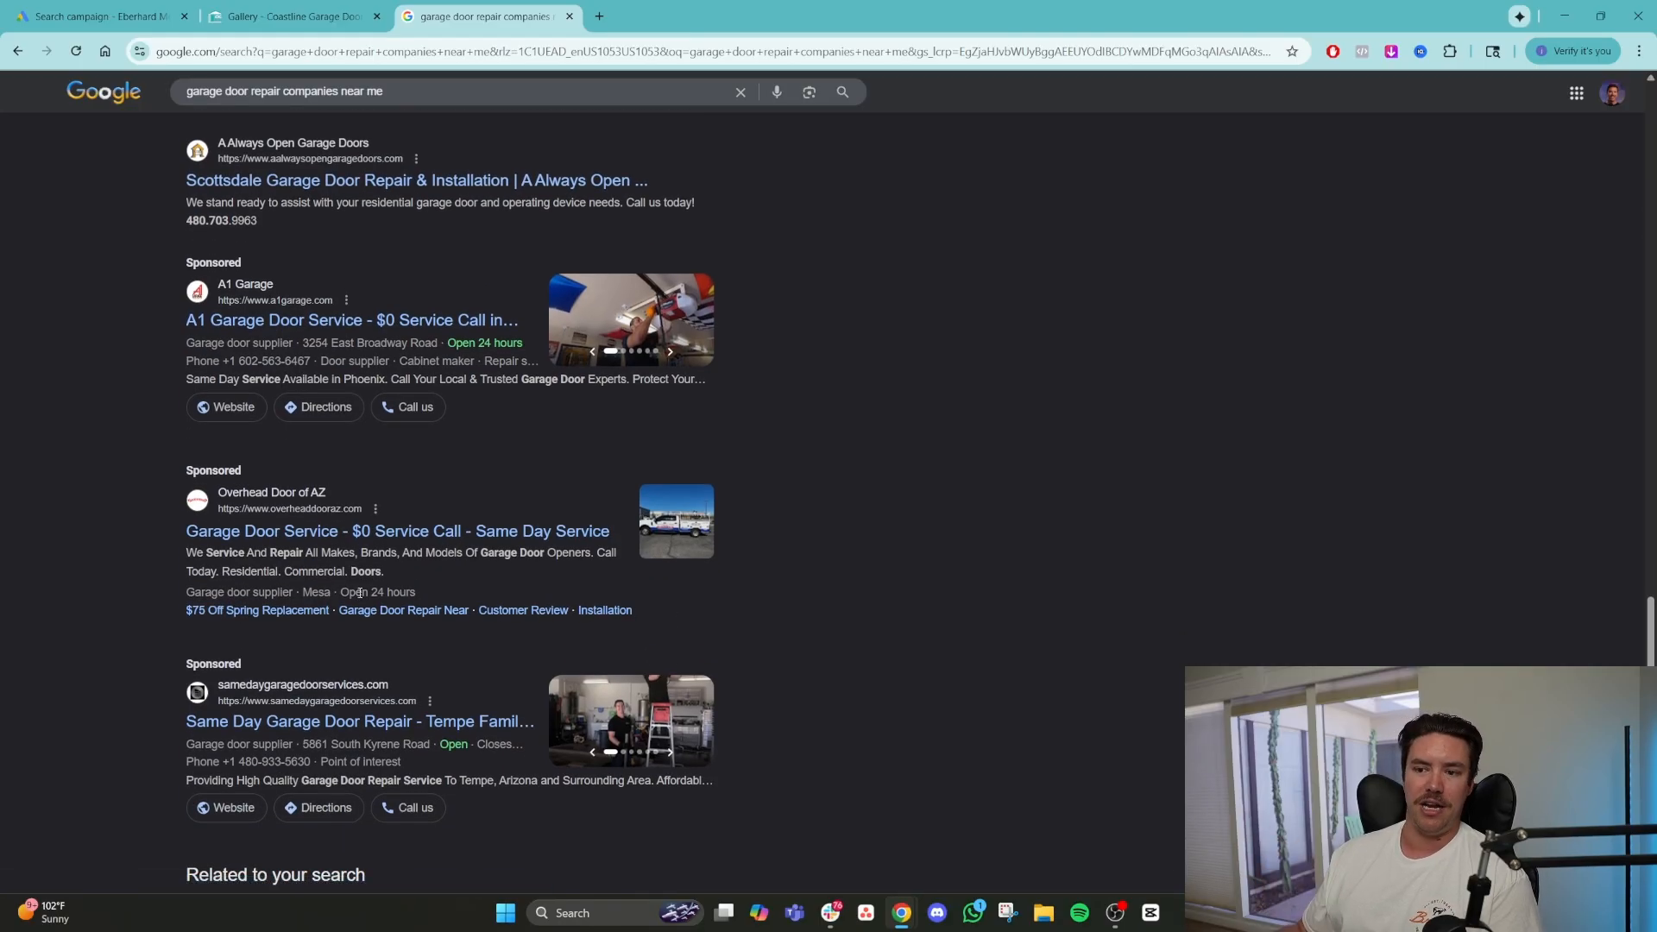
{"action": "scroll", "coordinate": [400, 414], "scroll_direction": "up", "scroll_amount": 15}
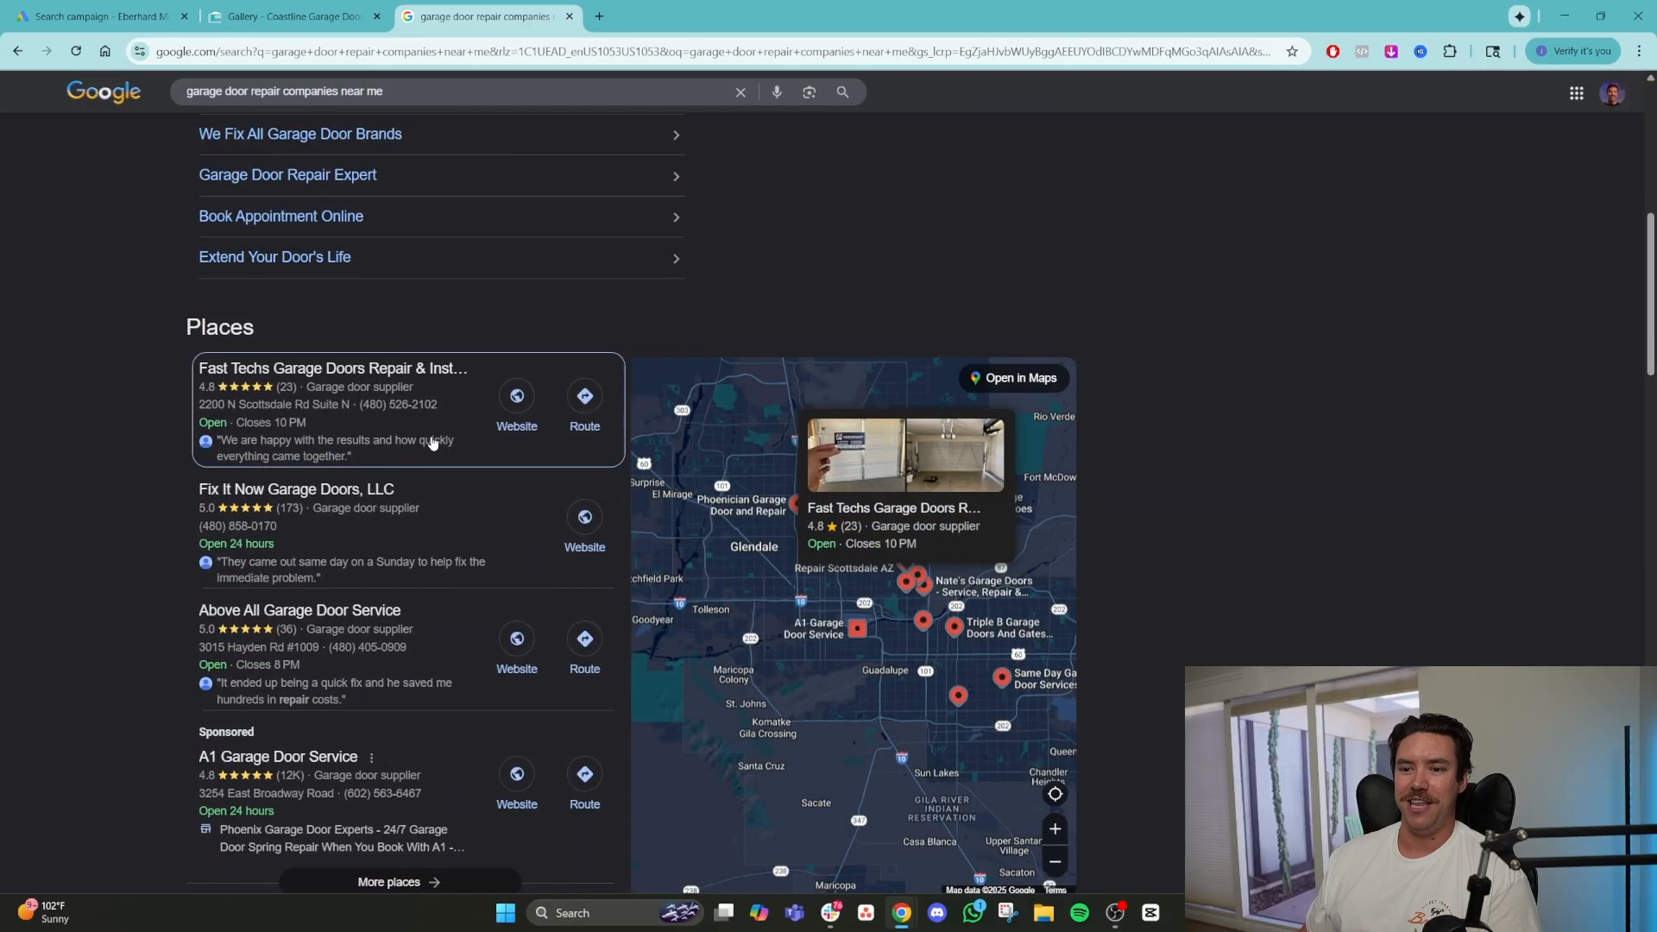
{"action": "scroll", "coordinate": [619, 620], "scroll_direction": "down", "scroll_amount": 15}
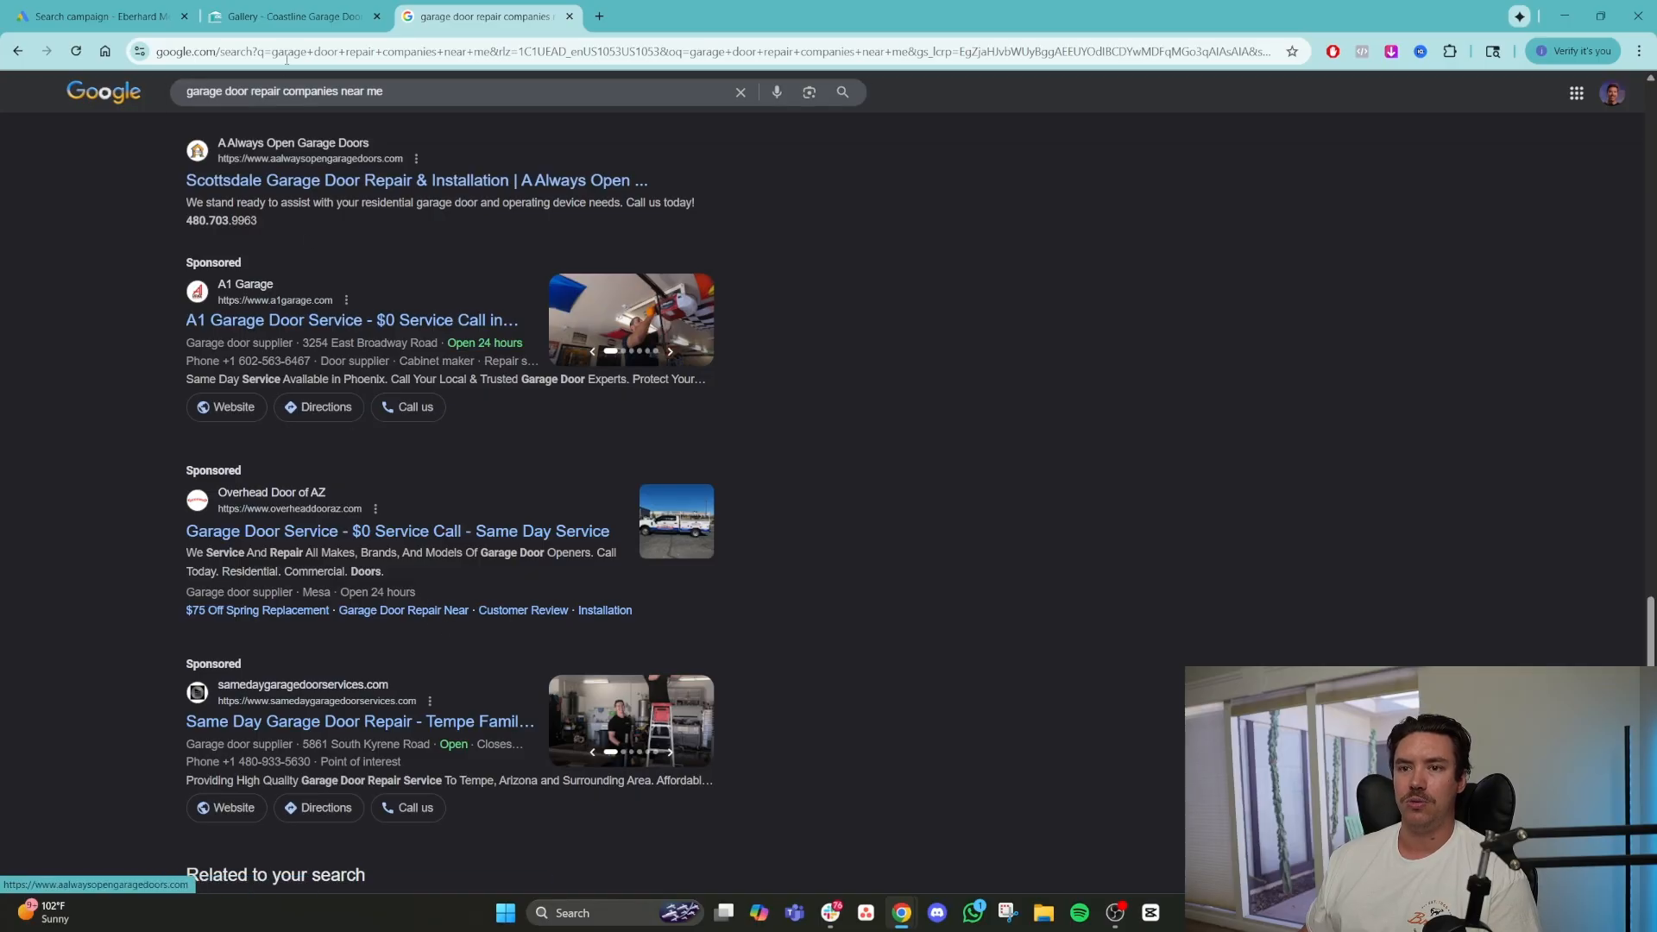
Expand the campaign's additional asset types and look over promotions, prices, calls, messages and structured snippets.
{"action": "left_click", "coordinate": [147, 17]}
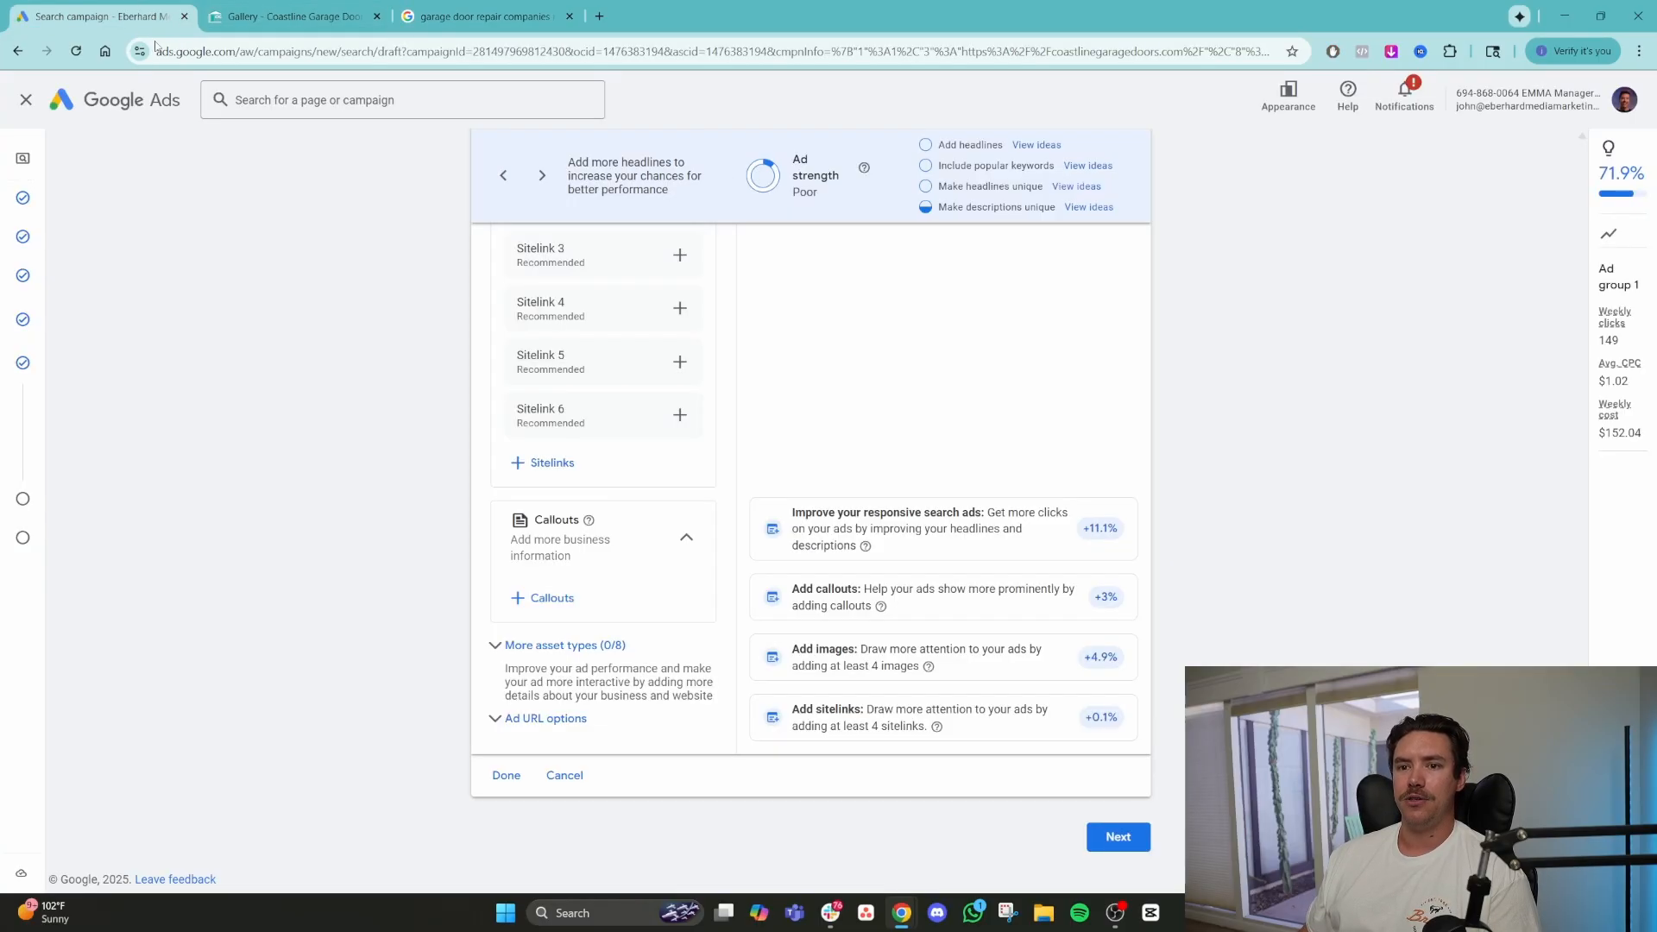
{"action": "left_click", "coordinate": [619, 645]}
{"action": "scroll", "coordinate": [618, 643], "scroll_direction": "down", "scroll_amount": 1}
{"action": "scroll", "coordinate": [619, 645], "scroll_direction": "down", "scroll_amount": 3}
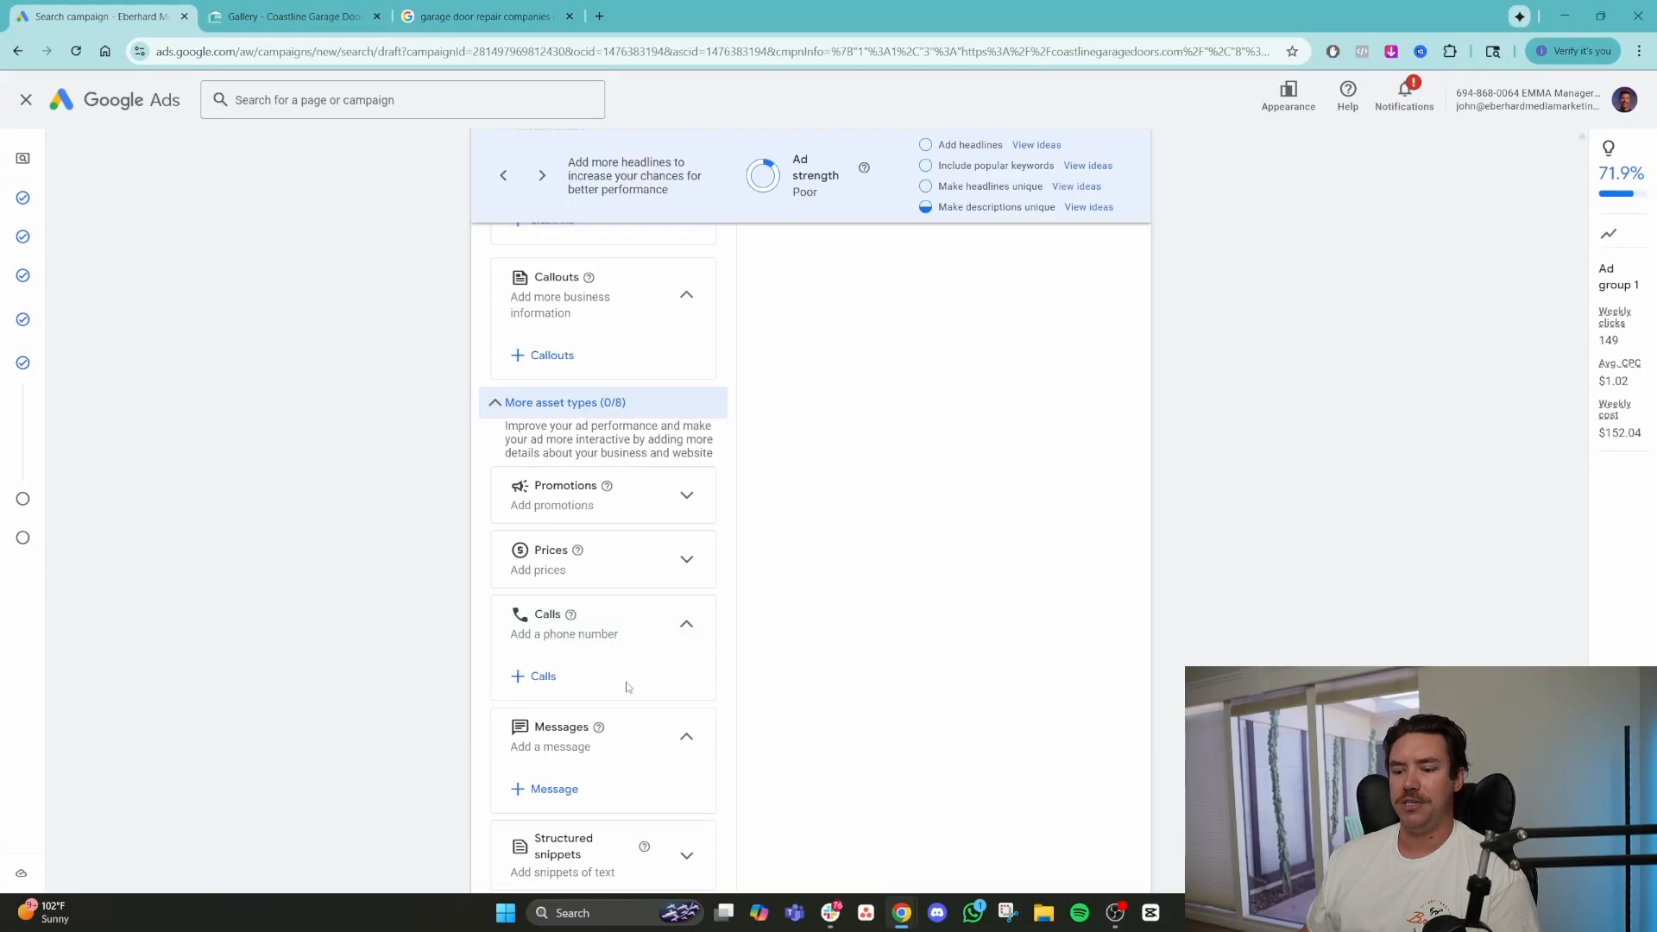
{"action": "scroll", "coordinate": [607, 740], "scroll_direction": "up", "scroll_amount": 2}
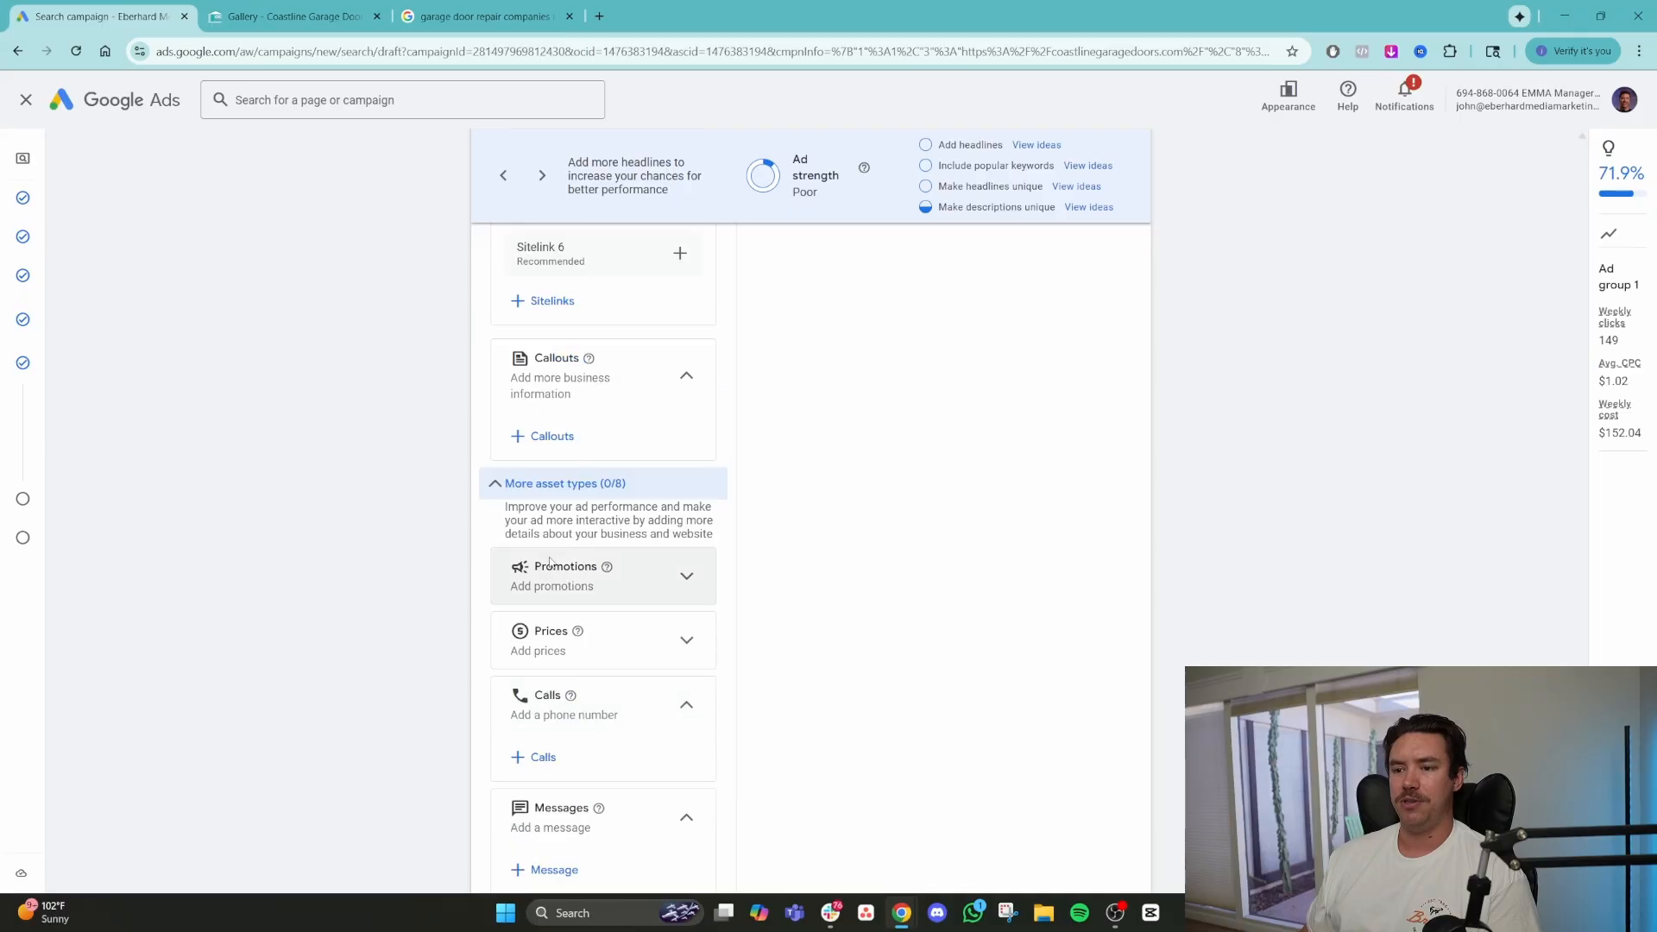
Try selecting the callouts Book Your Free Intro Call, Stand Out in Arizona, Top Google Ads Agency, Partner with EMMA and Boost Your Sales.
{"action": "left_click", "coordinate": [549, 438]}
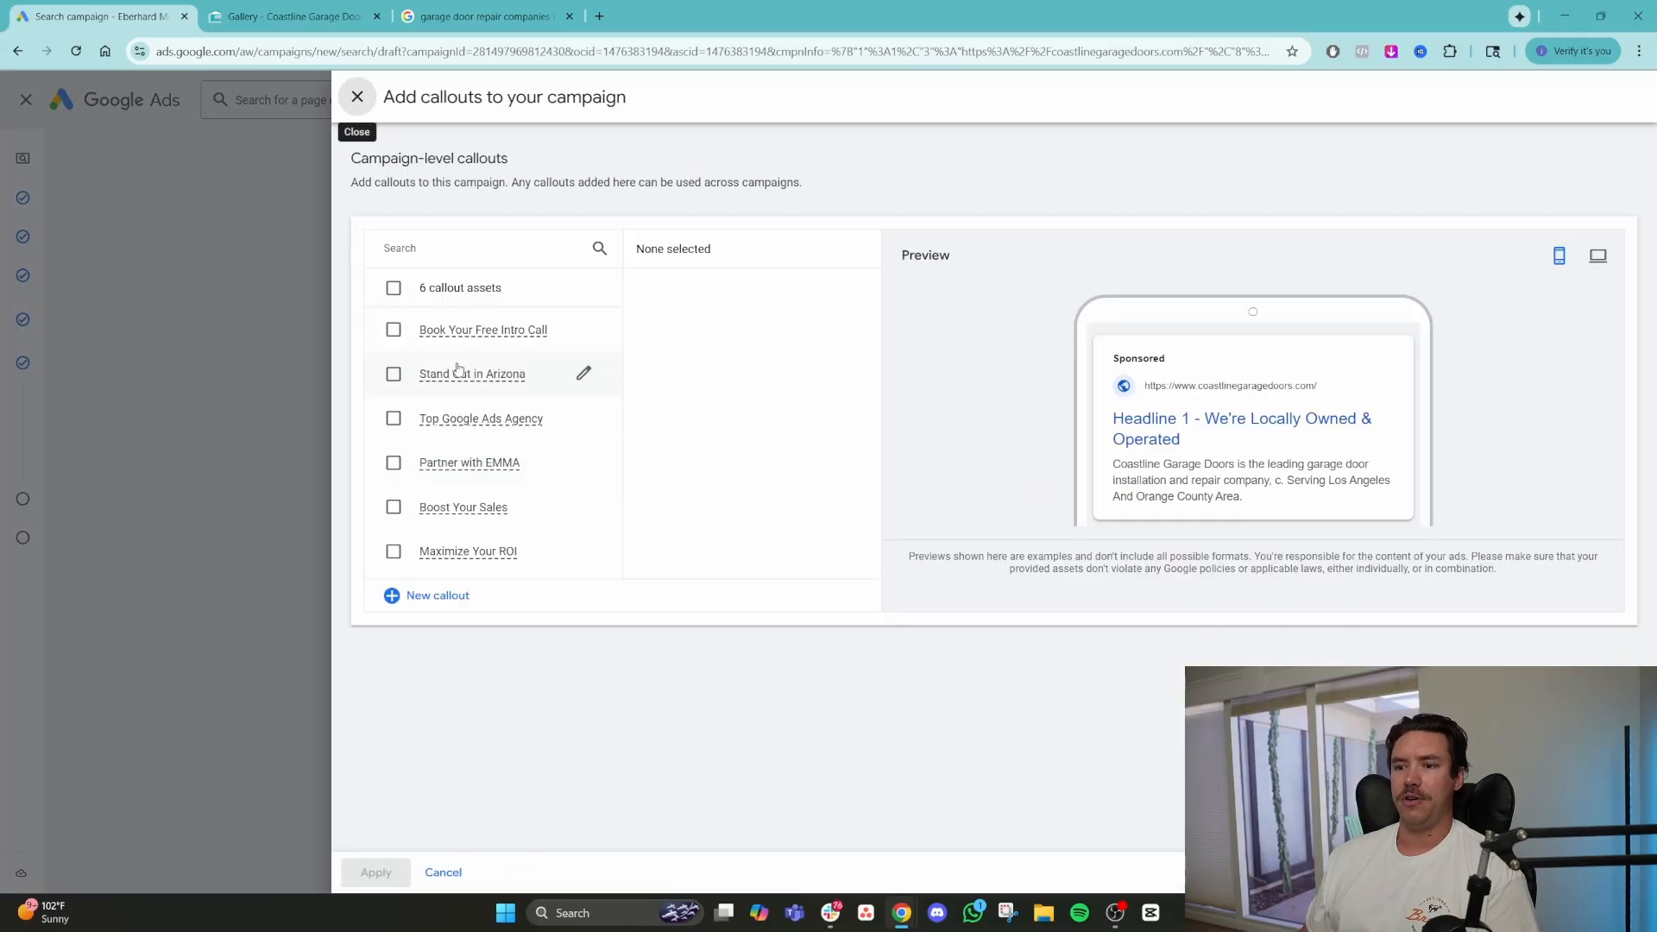
{"action": "left_click", "coordinate": [393, 331]}
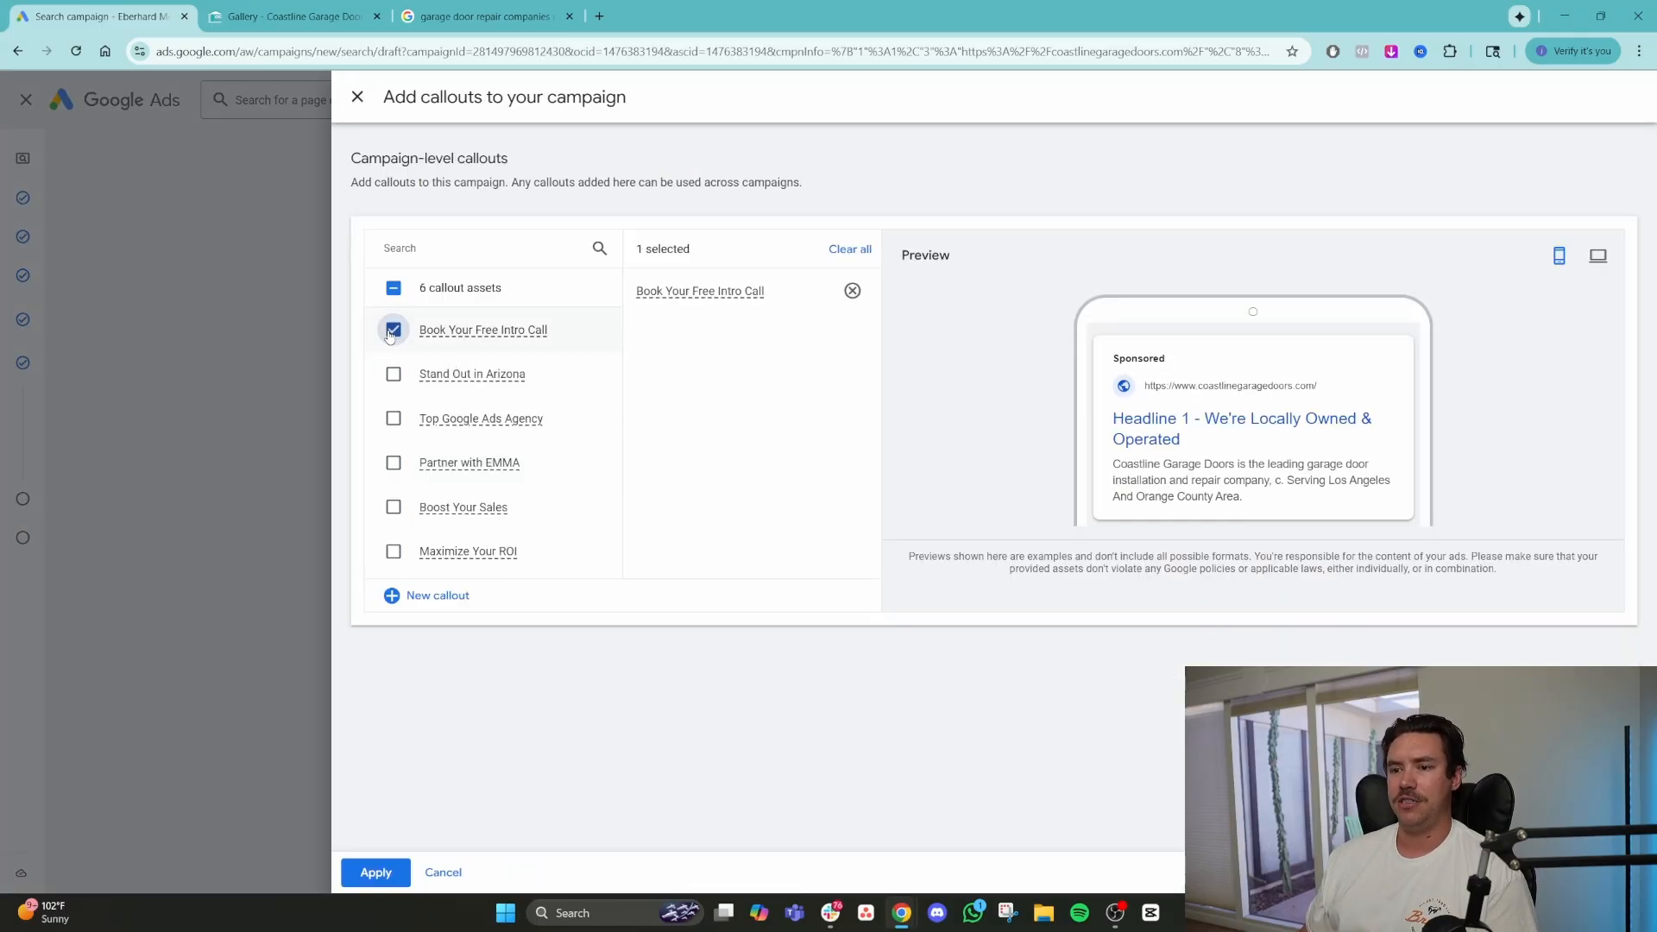
{"action": "left_click", "coordinate": [393, 374]}
{"action": "left_click", "coordinate": [393, 419]}
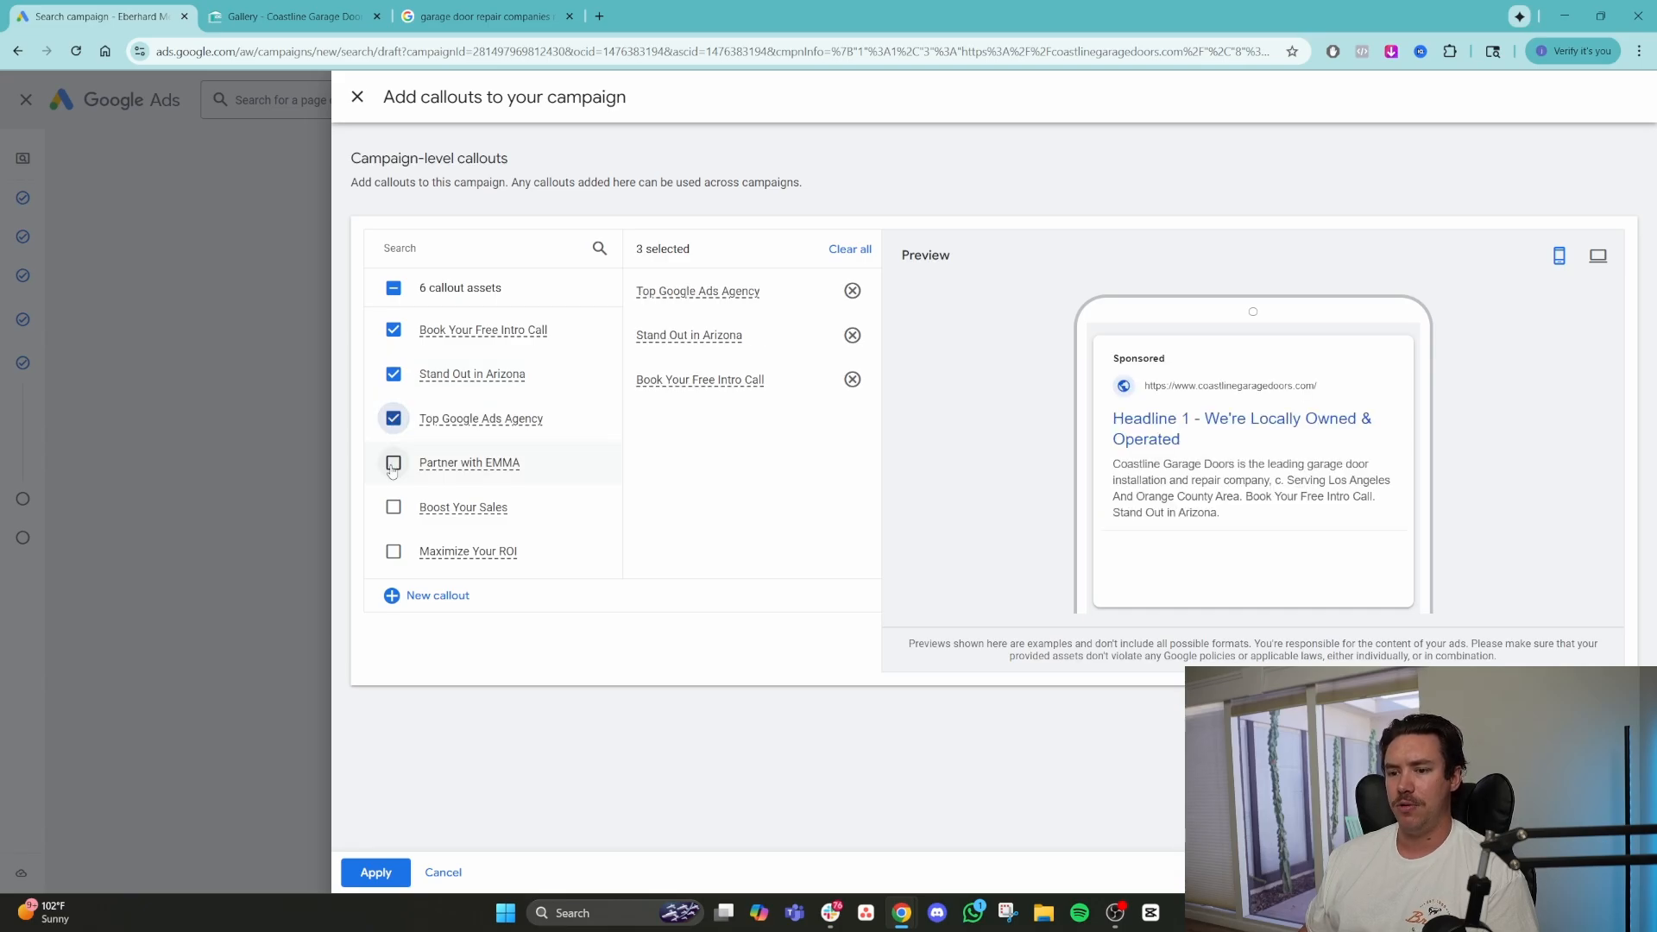
{"action": "left_click", "coordinate": [393, 463]}
{"action": "left_click", "coordinate": [393, 510]}
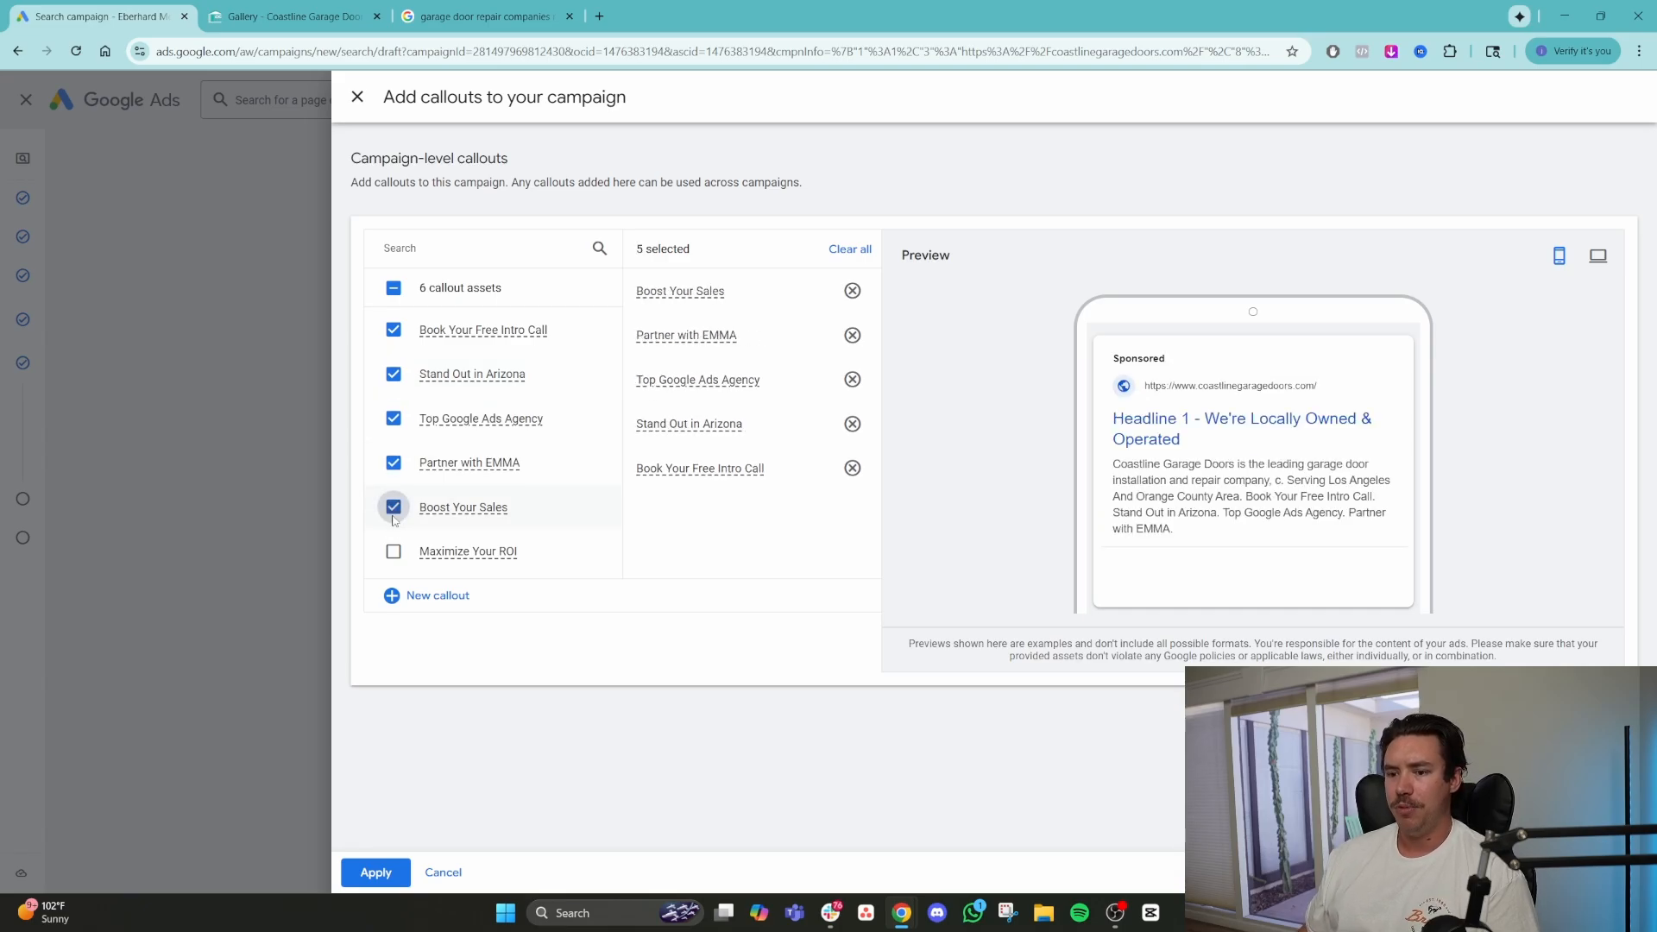
Compare the callout preview with the Overhead Door of AZ and A1 Garage ads, and discard the callout selection.
{"action": "left_click", "coordinate": [412, 10]}
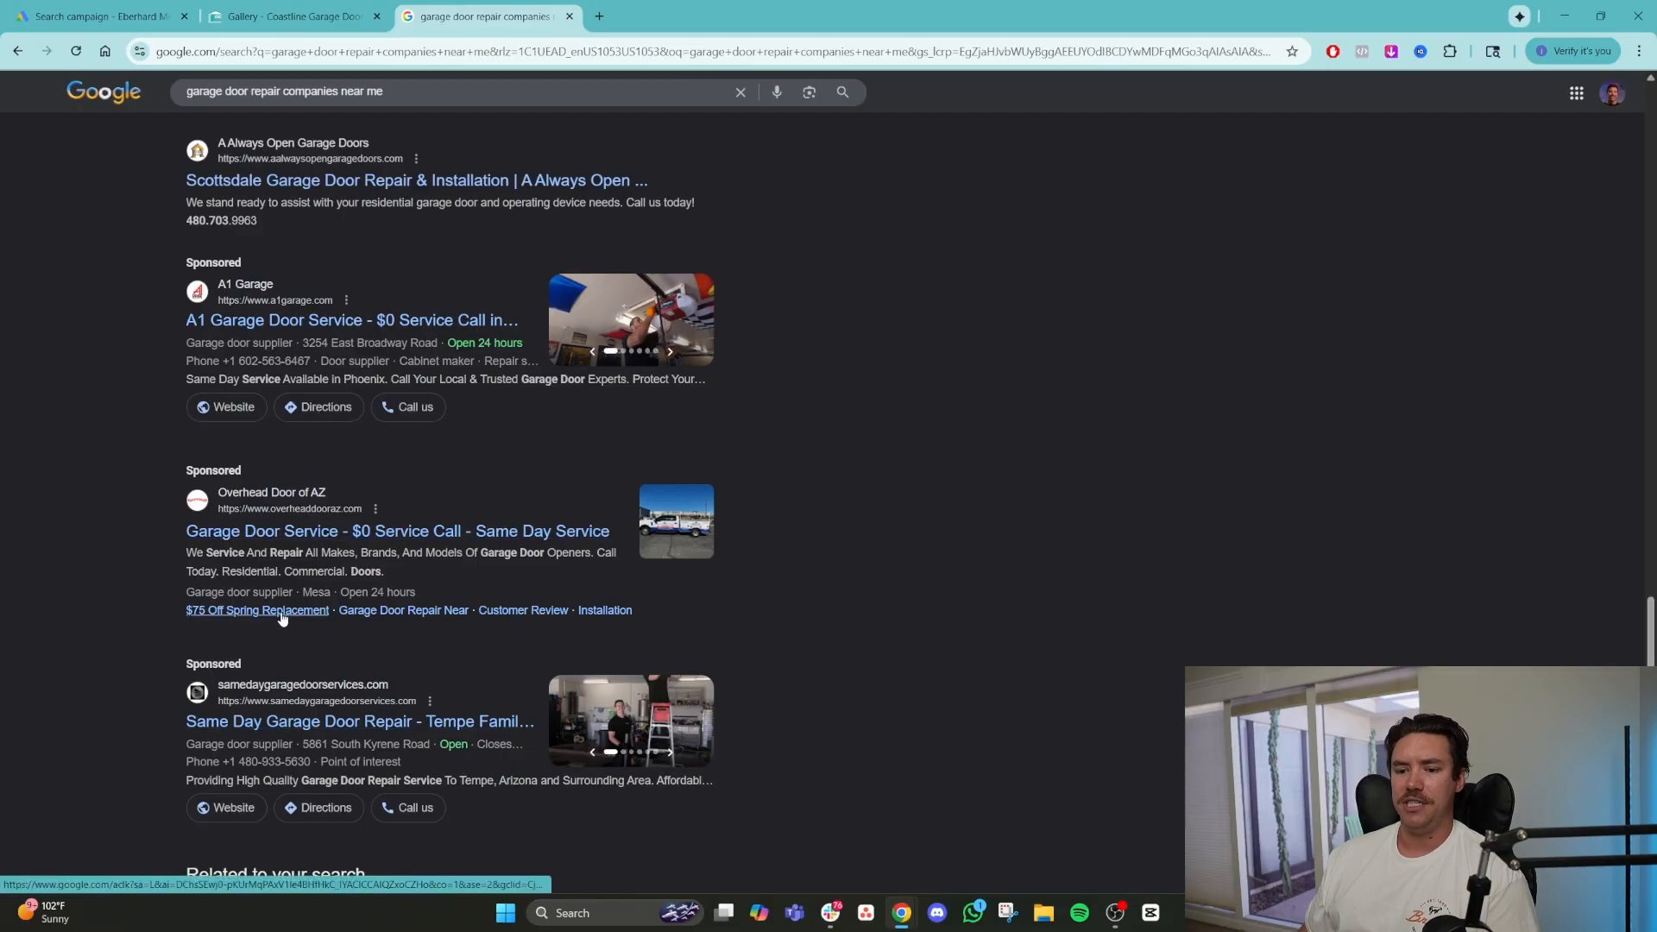
{"action": "scroll", "coordinate": [570, 654], "scroll_direction": "up", "scroll_amount": 15}
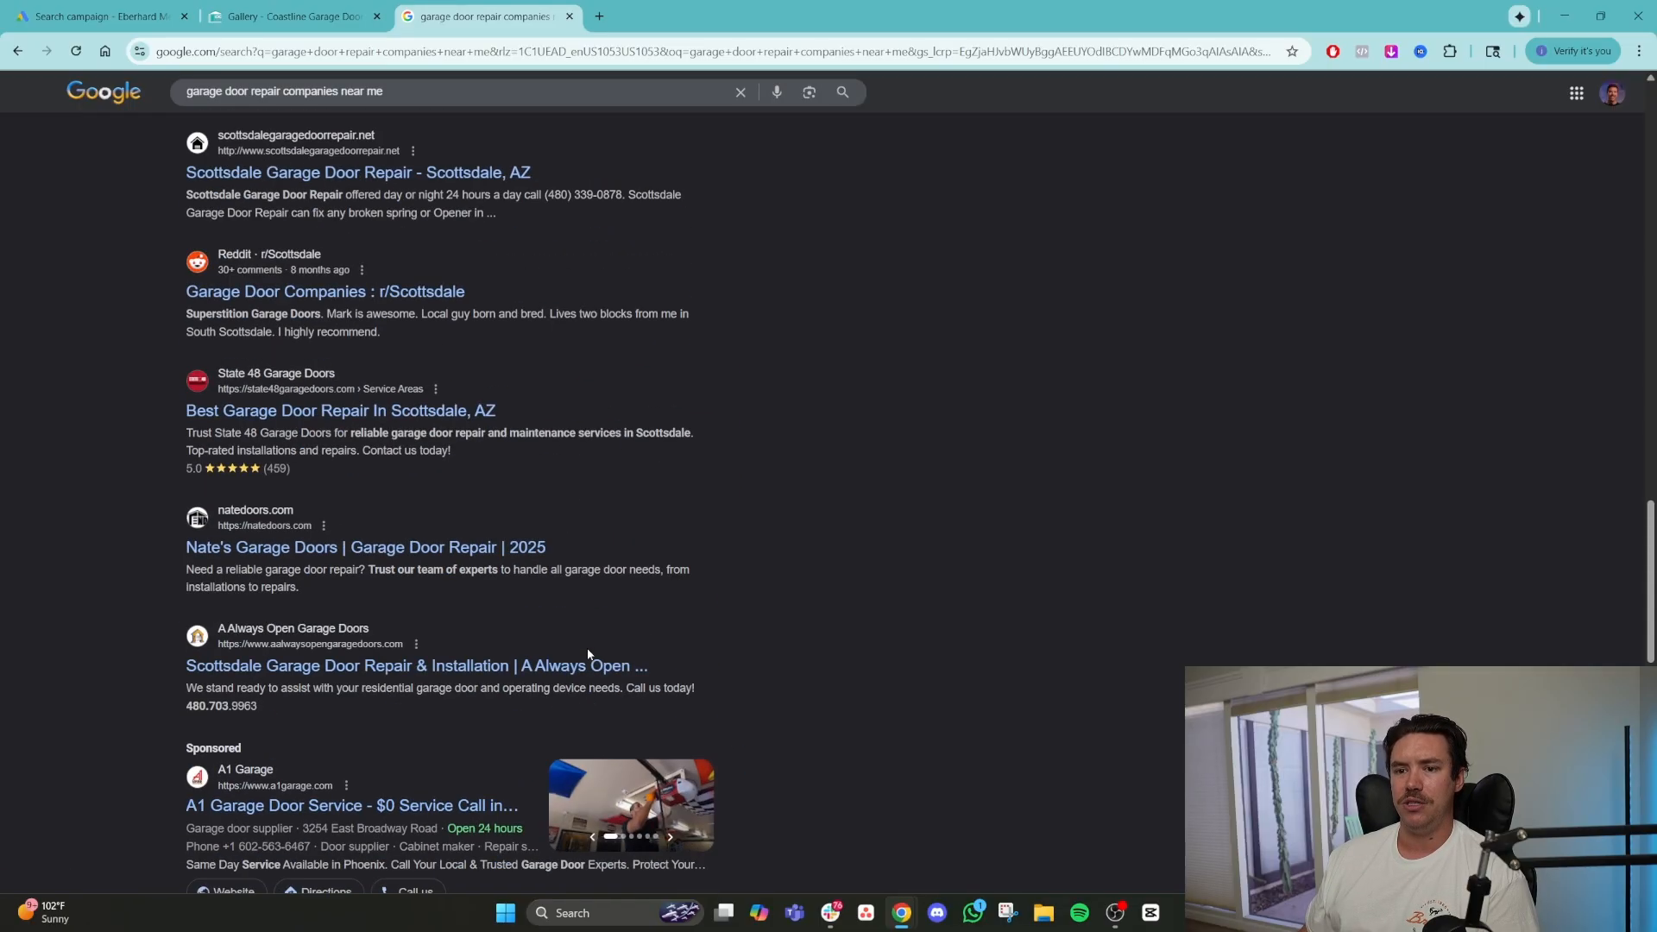
{"action": "scroll", "coordinate": [587, 655], "scroll_direction": "up", "scroll_amount": 6}
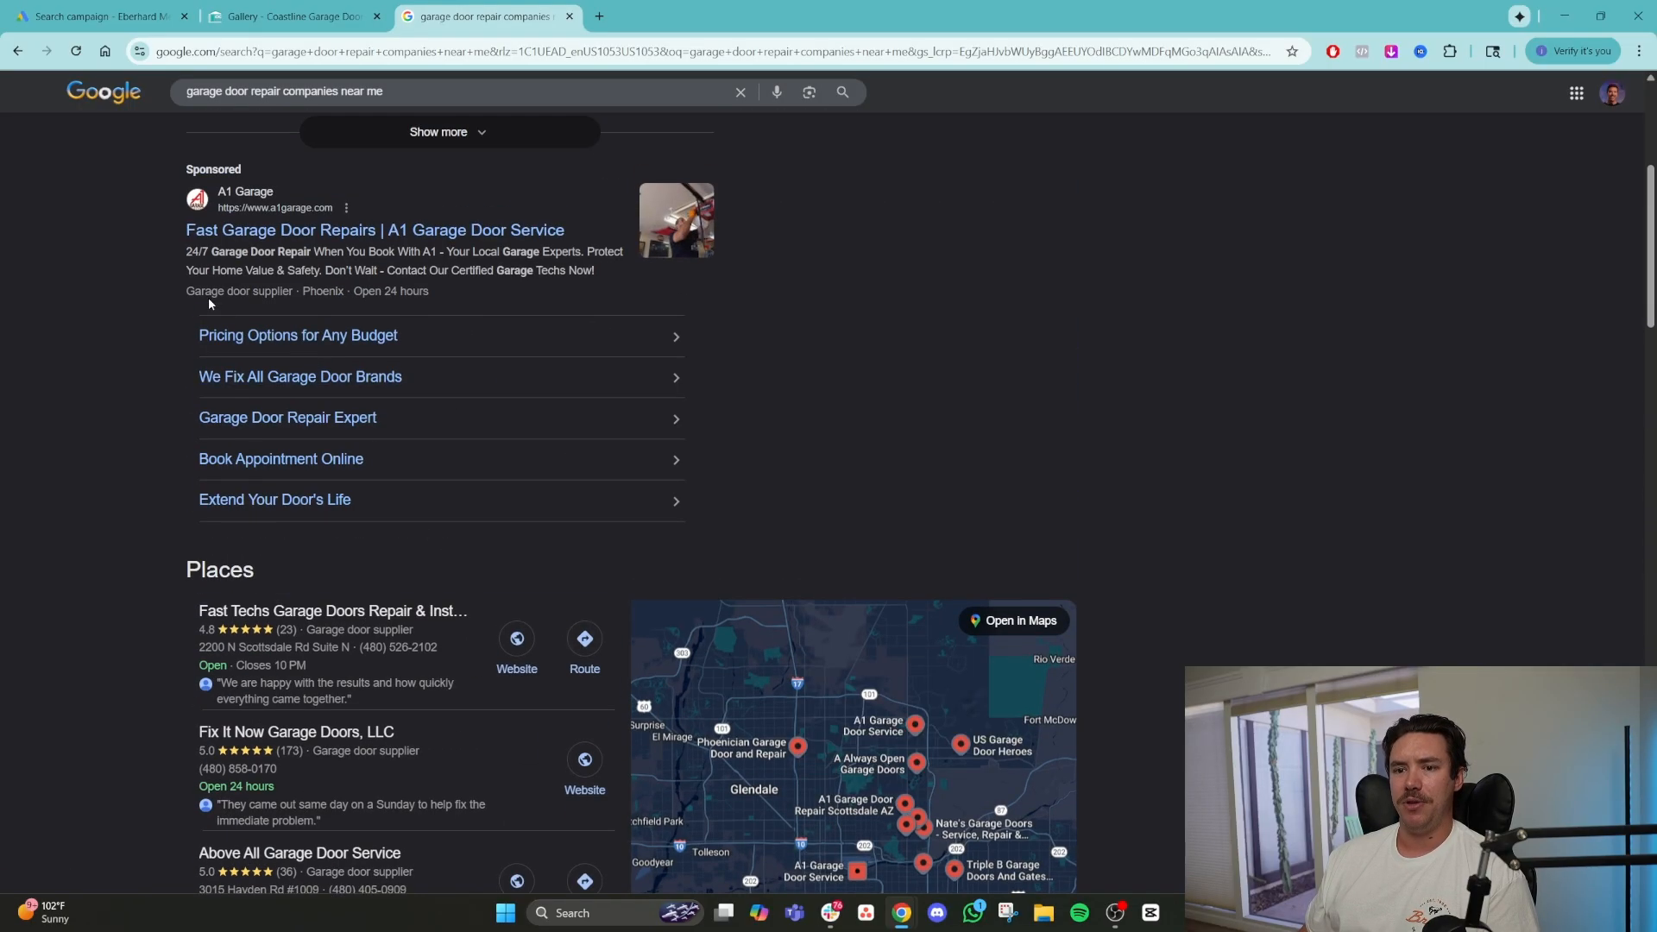
{"action": "scroll", "coordinate": [516, 313], "scroll_direction": "up", "scroll_amount": 3}
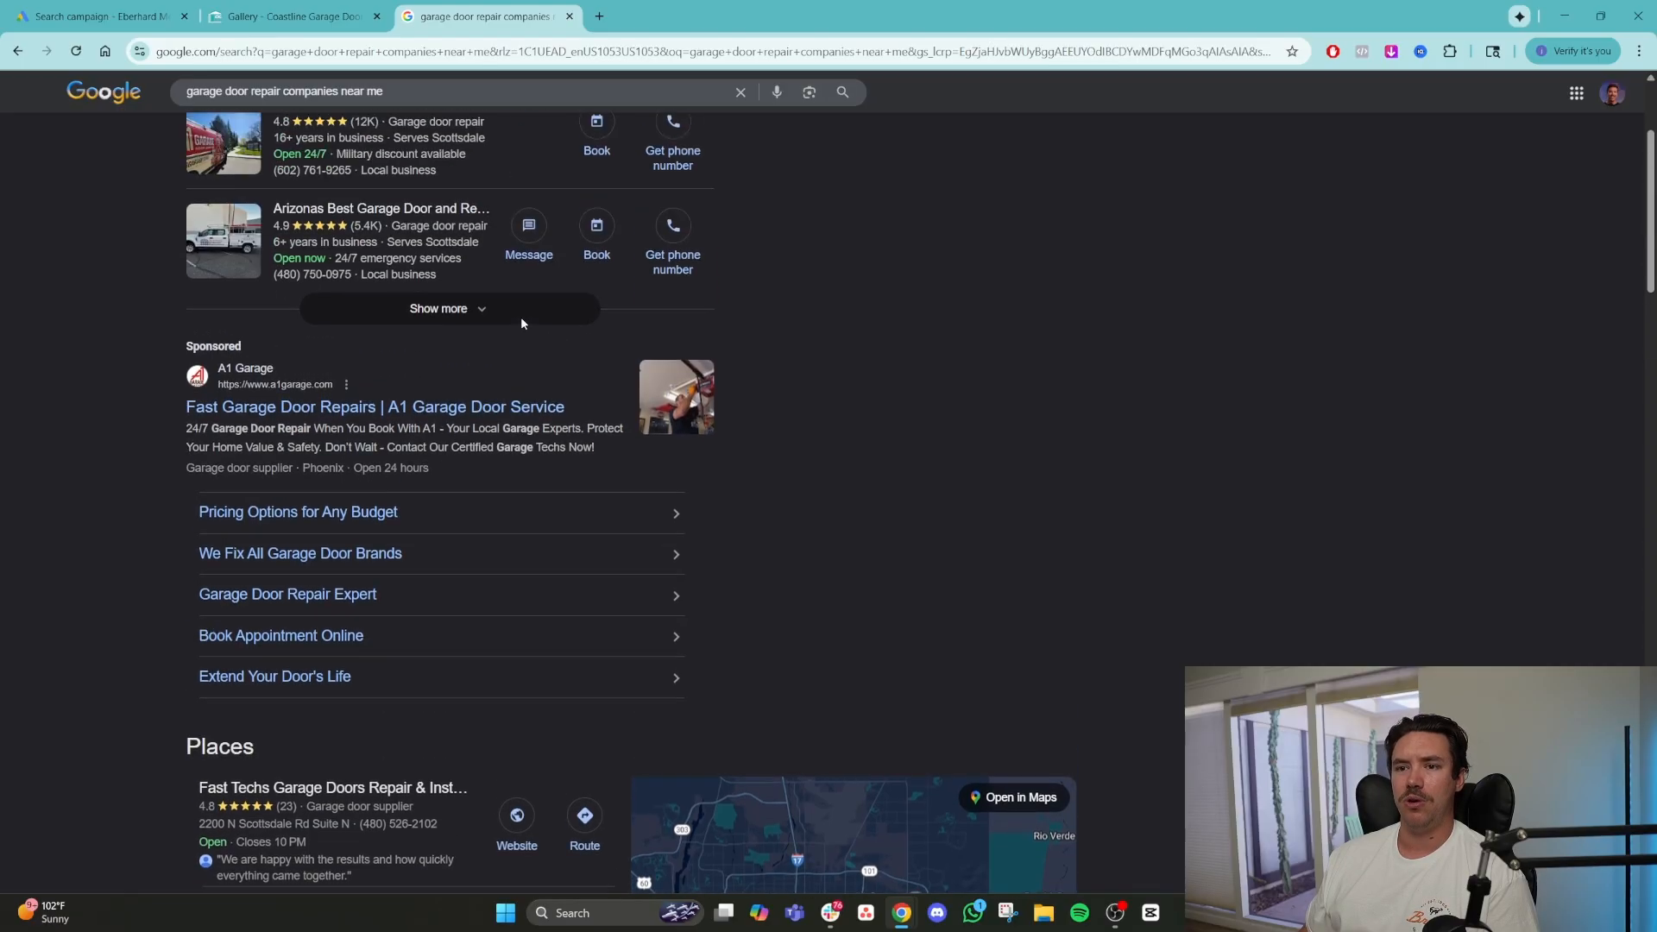
{"action": "key", "text": "ctrl+shift+Tab"}
{"action": "key", "text": "ctrl+shift+Tab"}
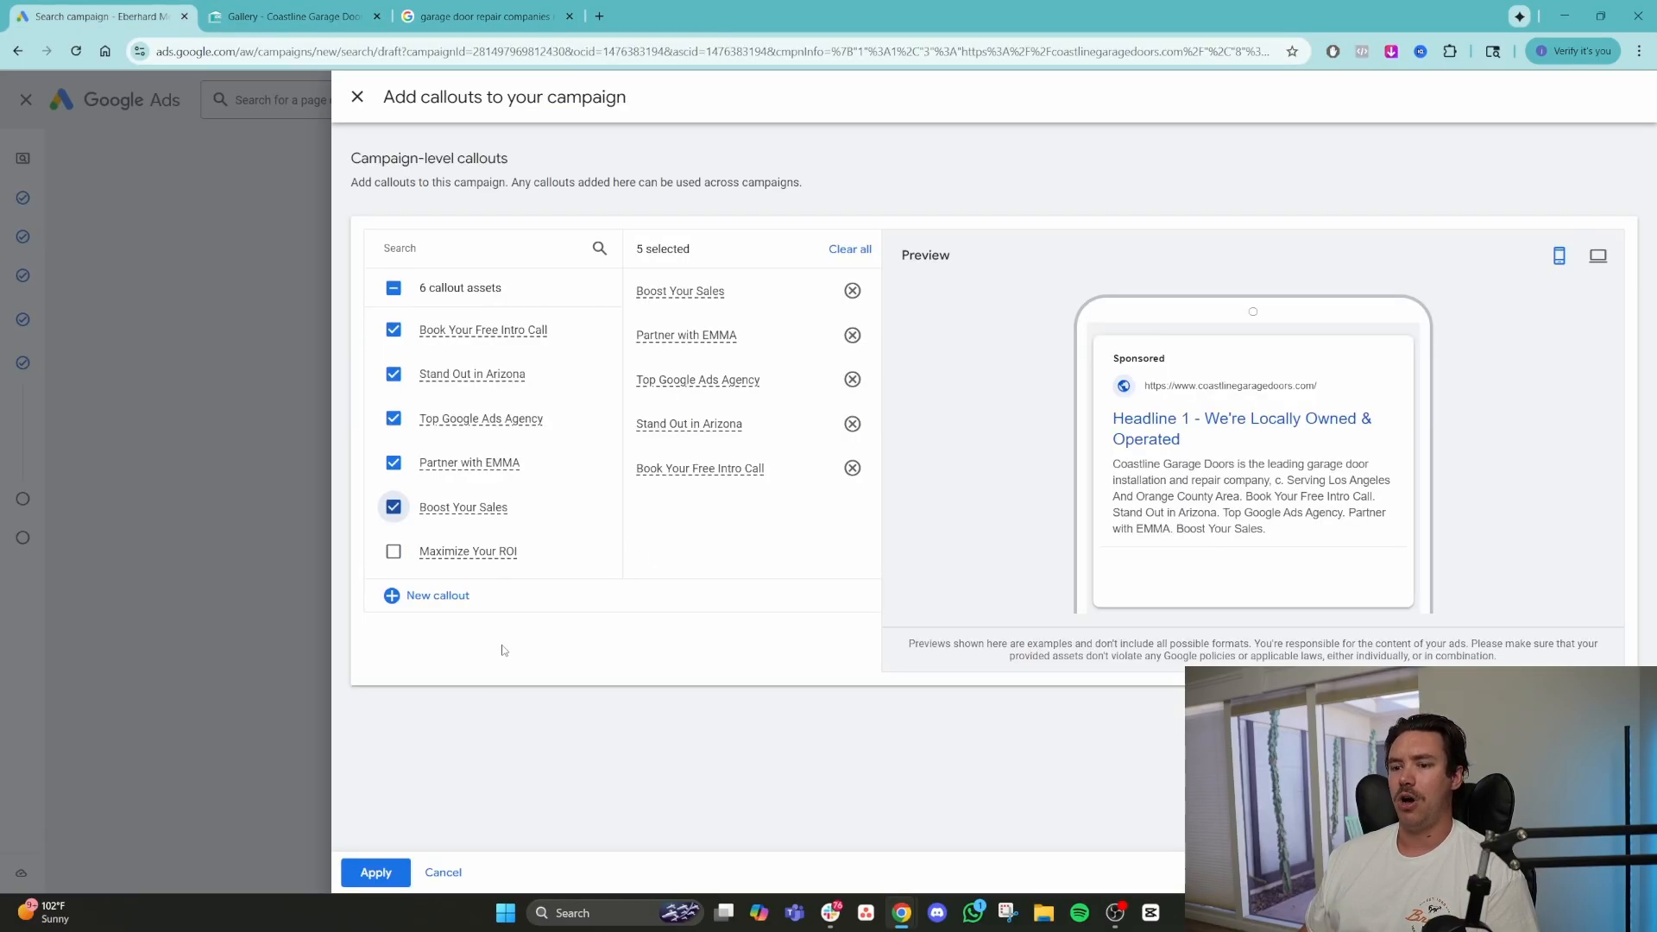
{"action": "left_click", "coordinate": [442, 872]}
{"action": "left_click", "coordinate": [920, 503]}
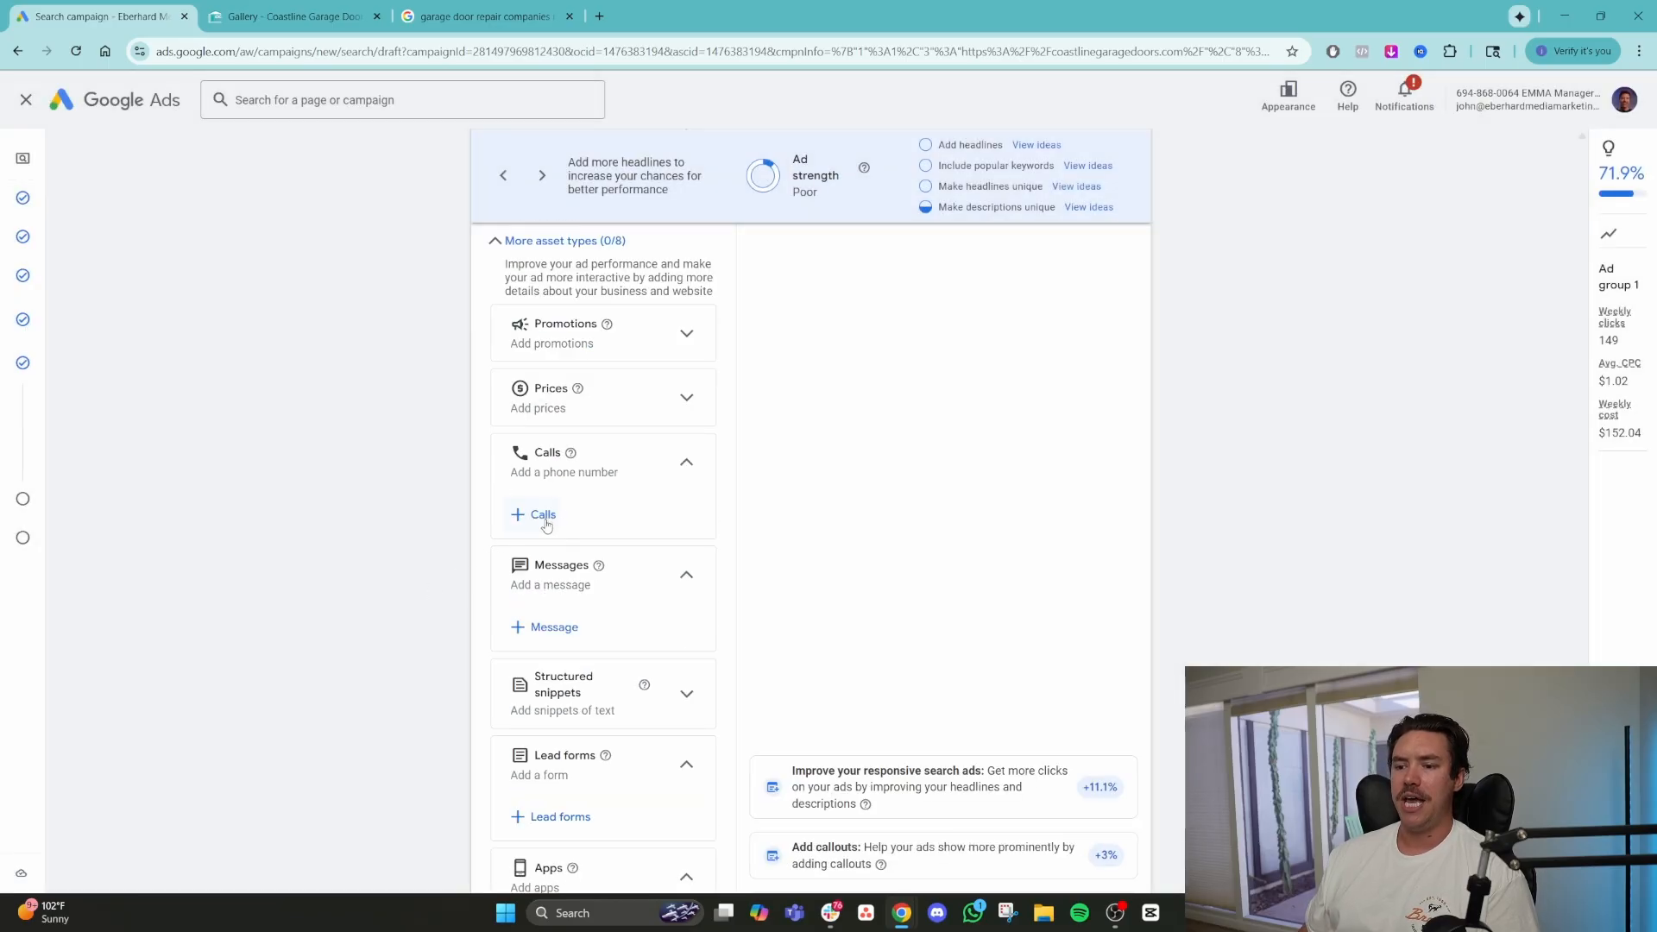
Examine the sponsored A1 Garage ads in the search results for how their call option is displayed.
{"action": "left_click", "coordinate": [466, 21]}
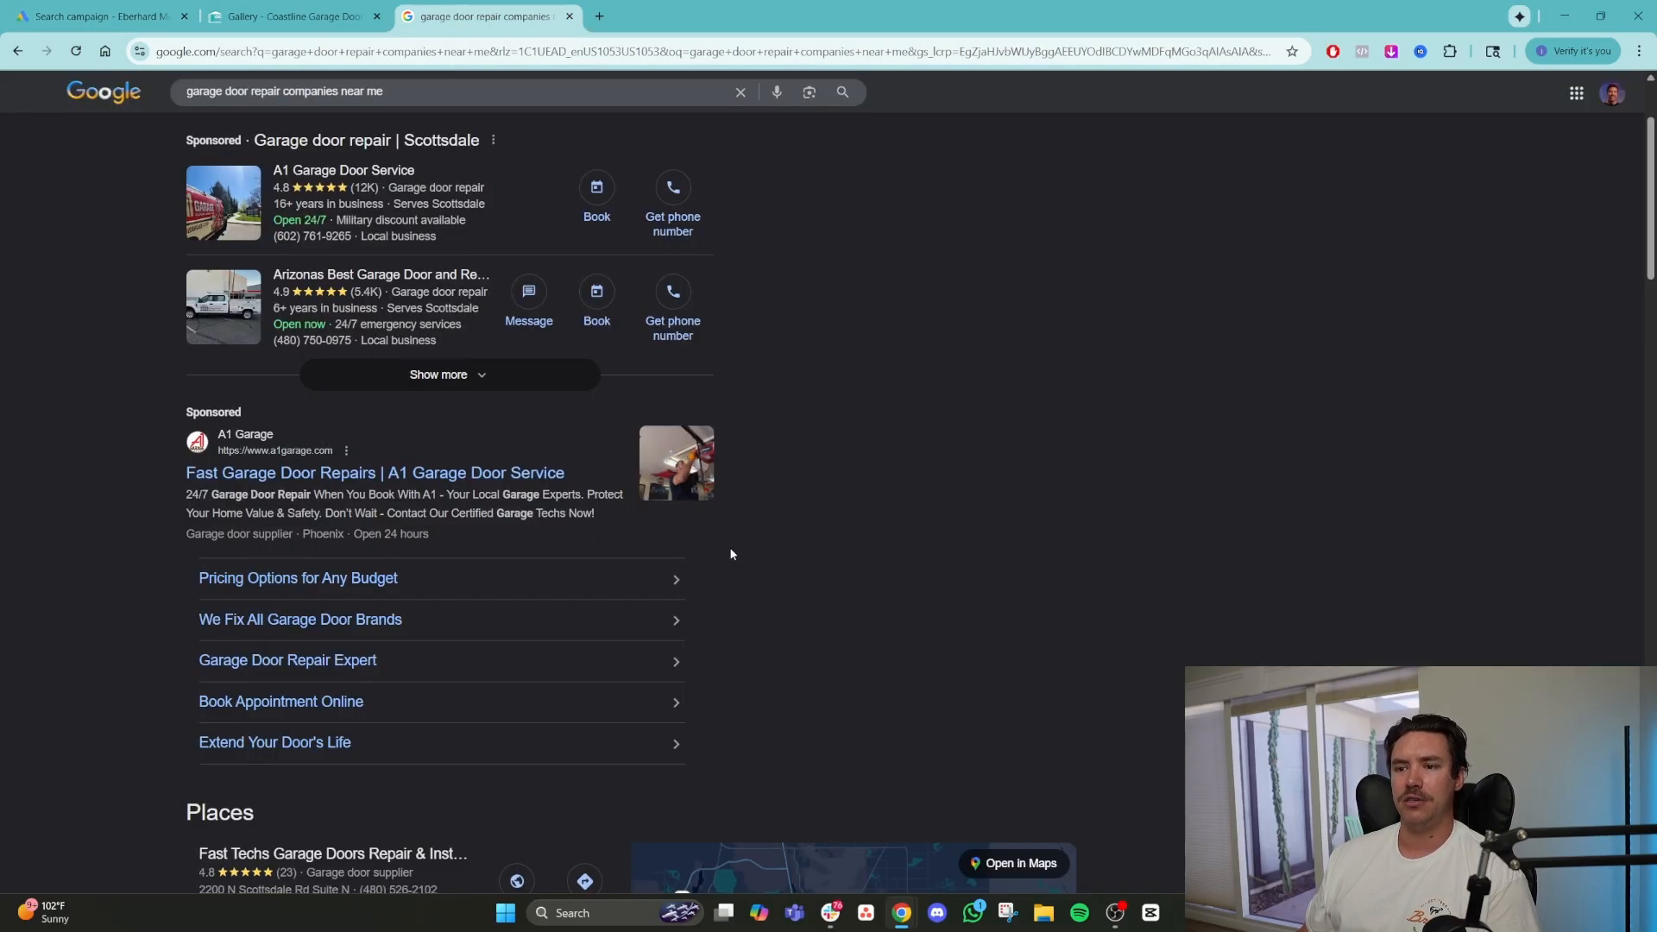
{"action": "scroll", "coordinate": [777, 570], "scroll_direction": "up", "scroll_amount": 2}
{"action": "scroll", "coordinate": [832, 592], "scroll_direction": "down", "scroll_amount": 10}
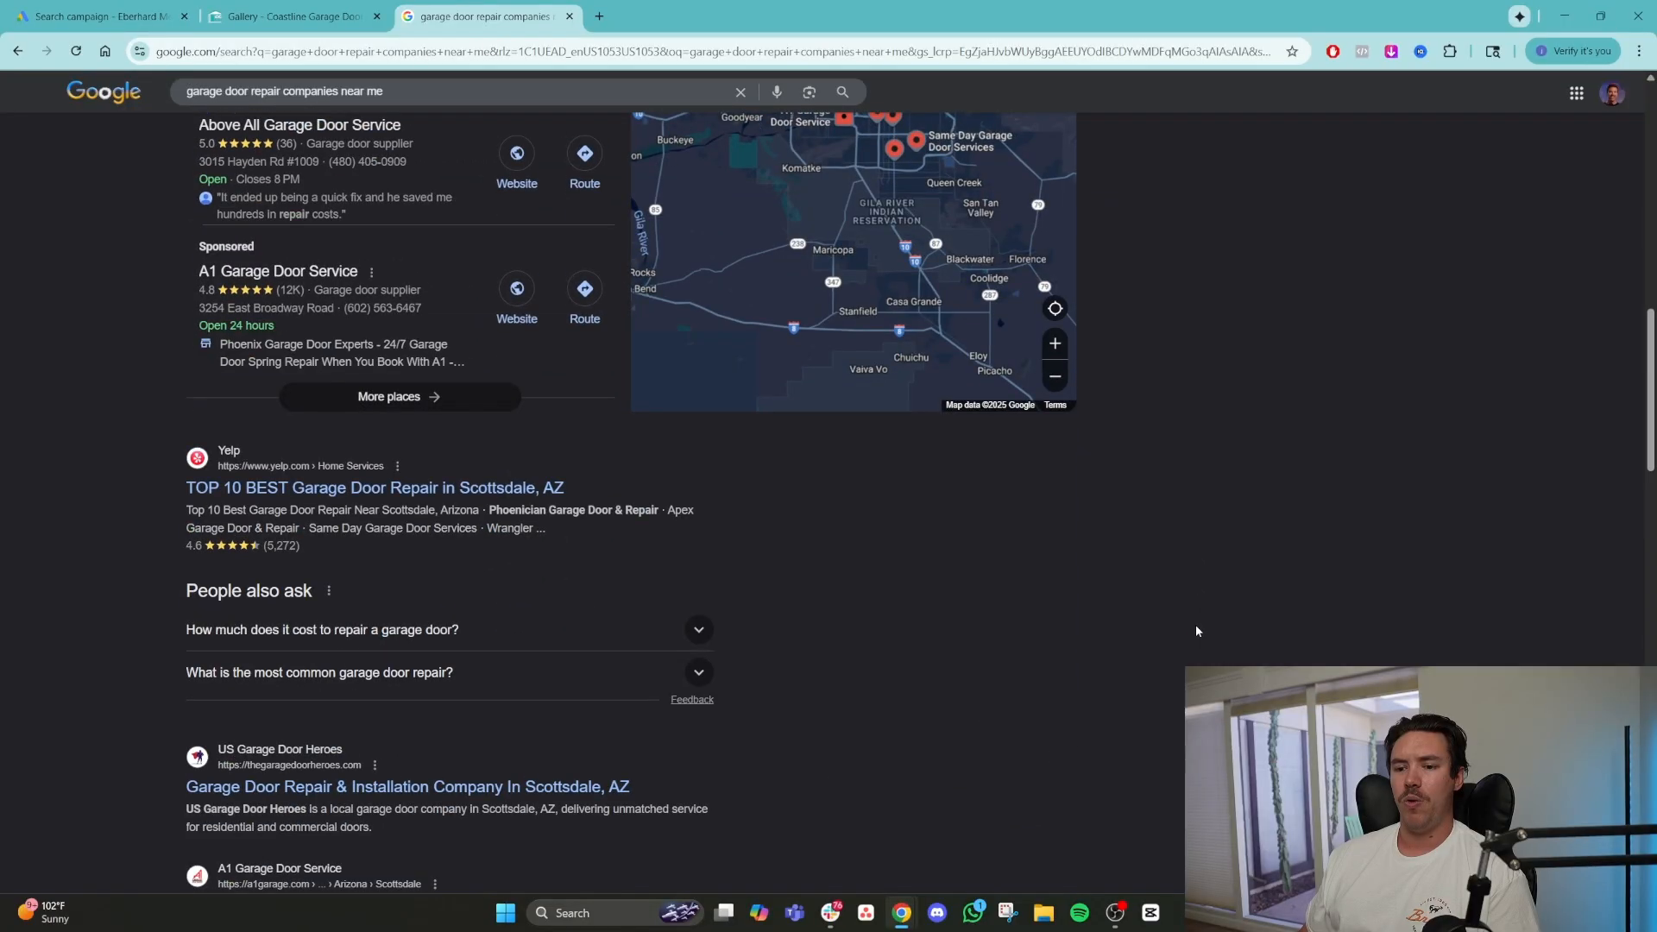
{"action": "scroll", "coordinate": [1196, 631], "scroll_direction": "down", "scroll_amount": 14}
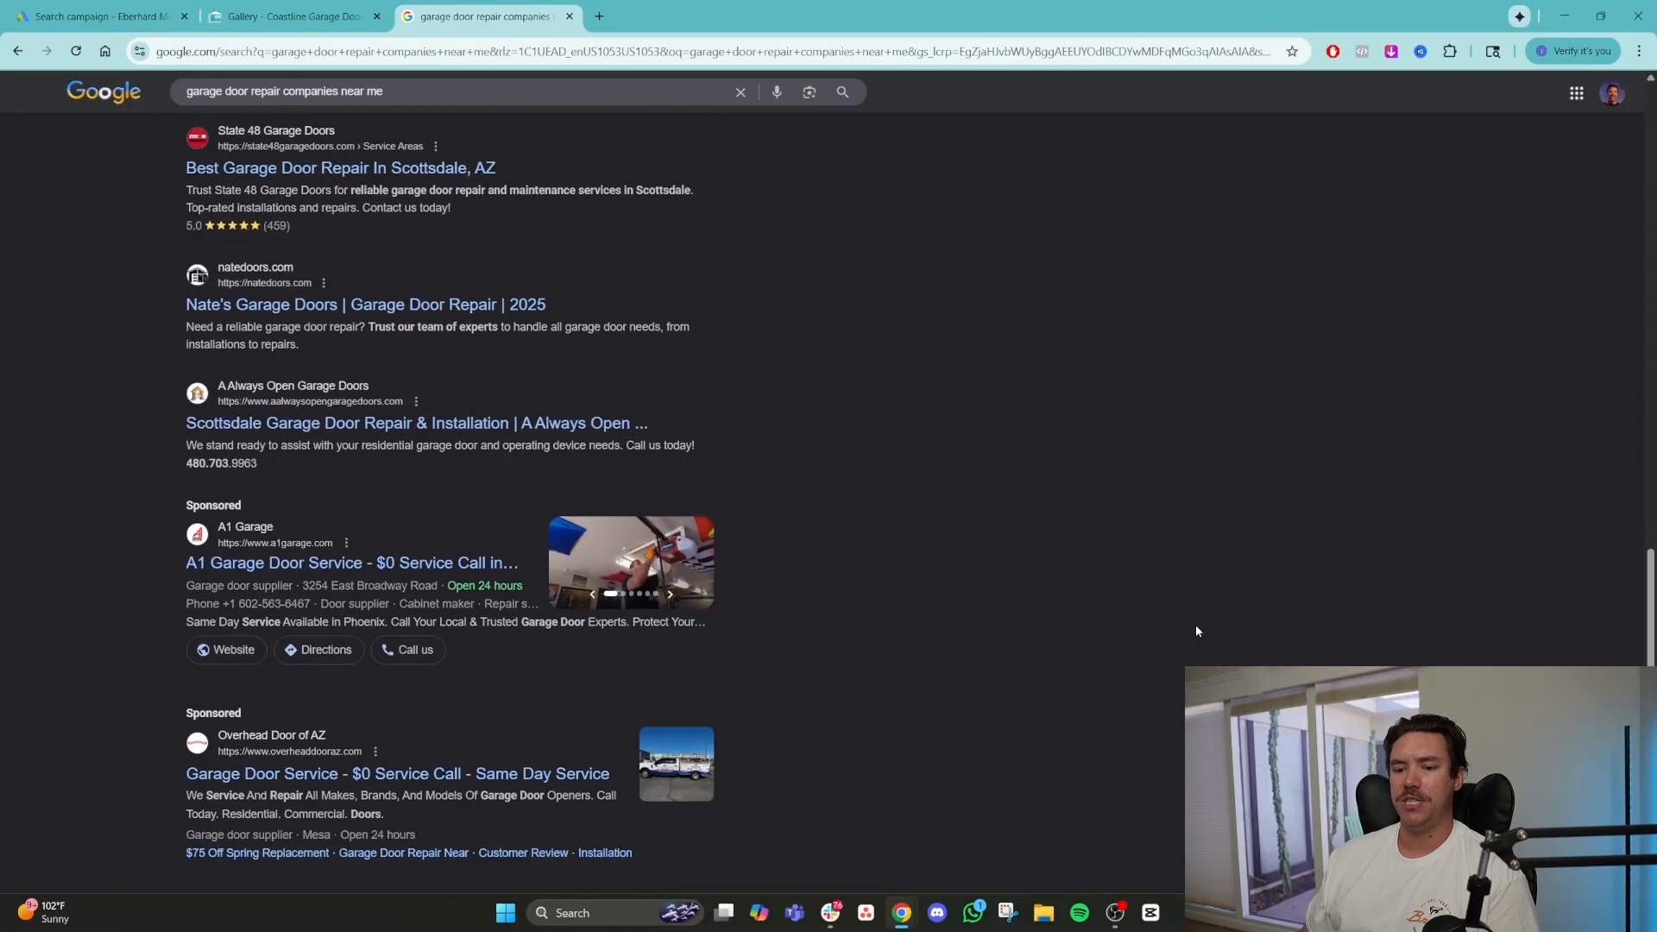
{"action": "scroll", "coordinate": [1193, 624], "scroll_direction": "down", "scroll_amount": 1}
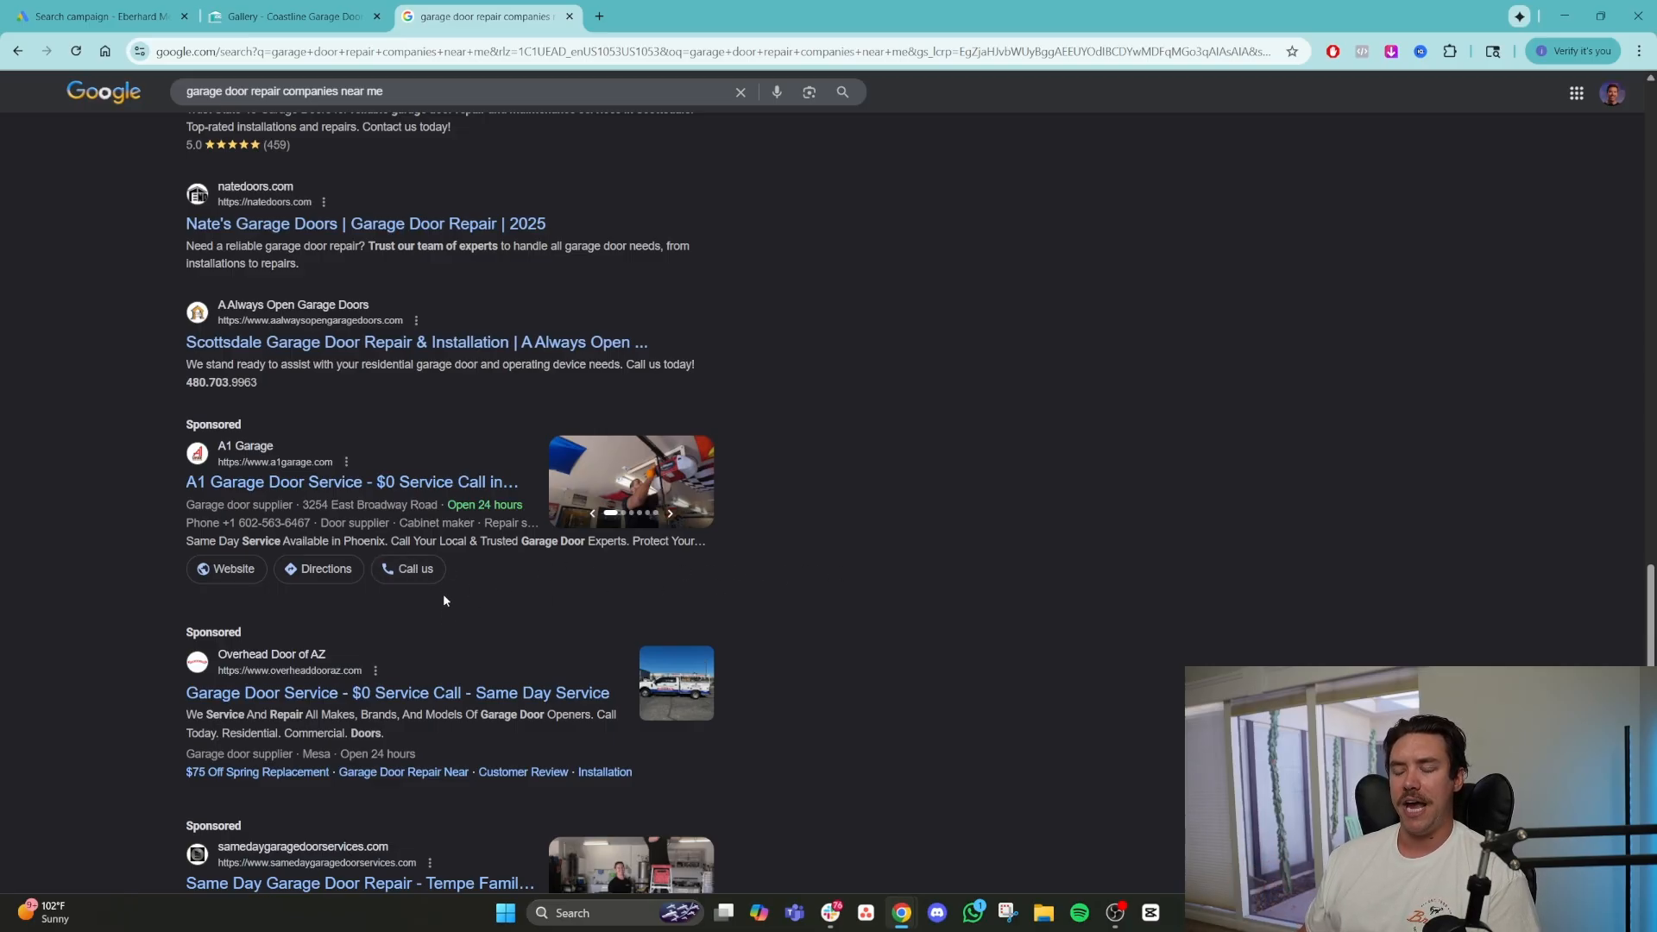
Proceed from the ad assets to the Budget stage and choose to set a custom average daily budget.
{"action": "left_click", "coordinate": [108, 14]}
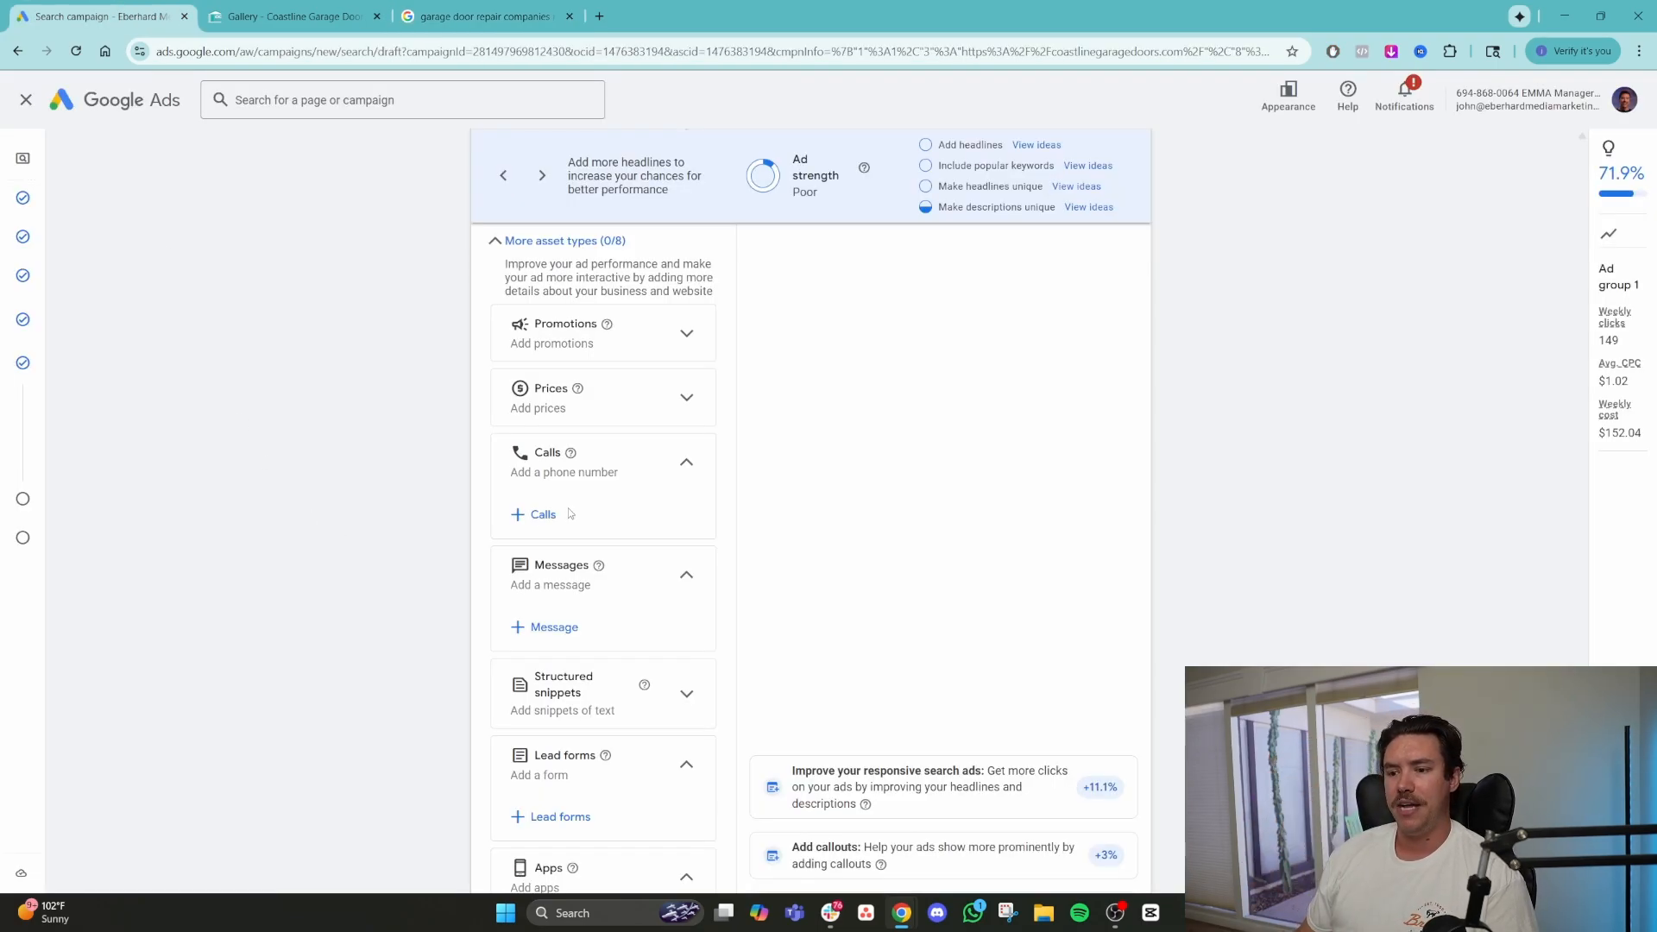
{"action": "scroll", "coordinate": [518, 527], "scroll_direction": "down", "scroll_amount": 3}
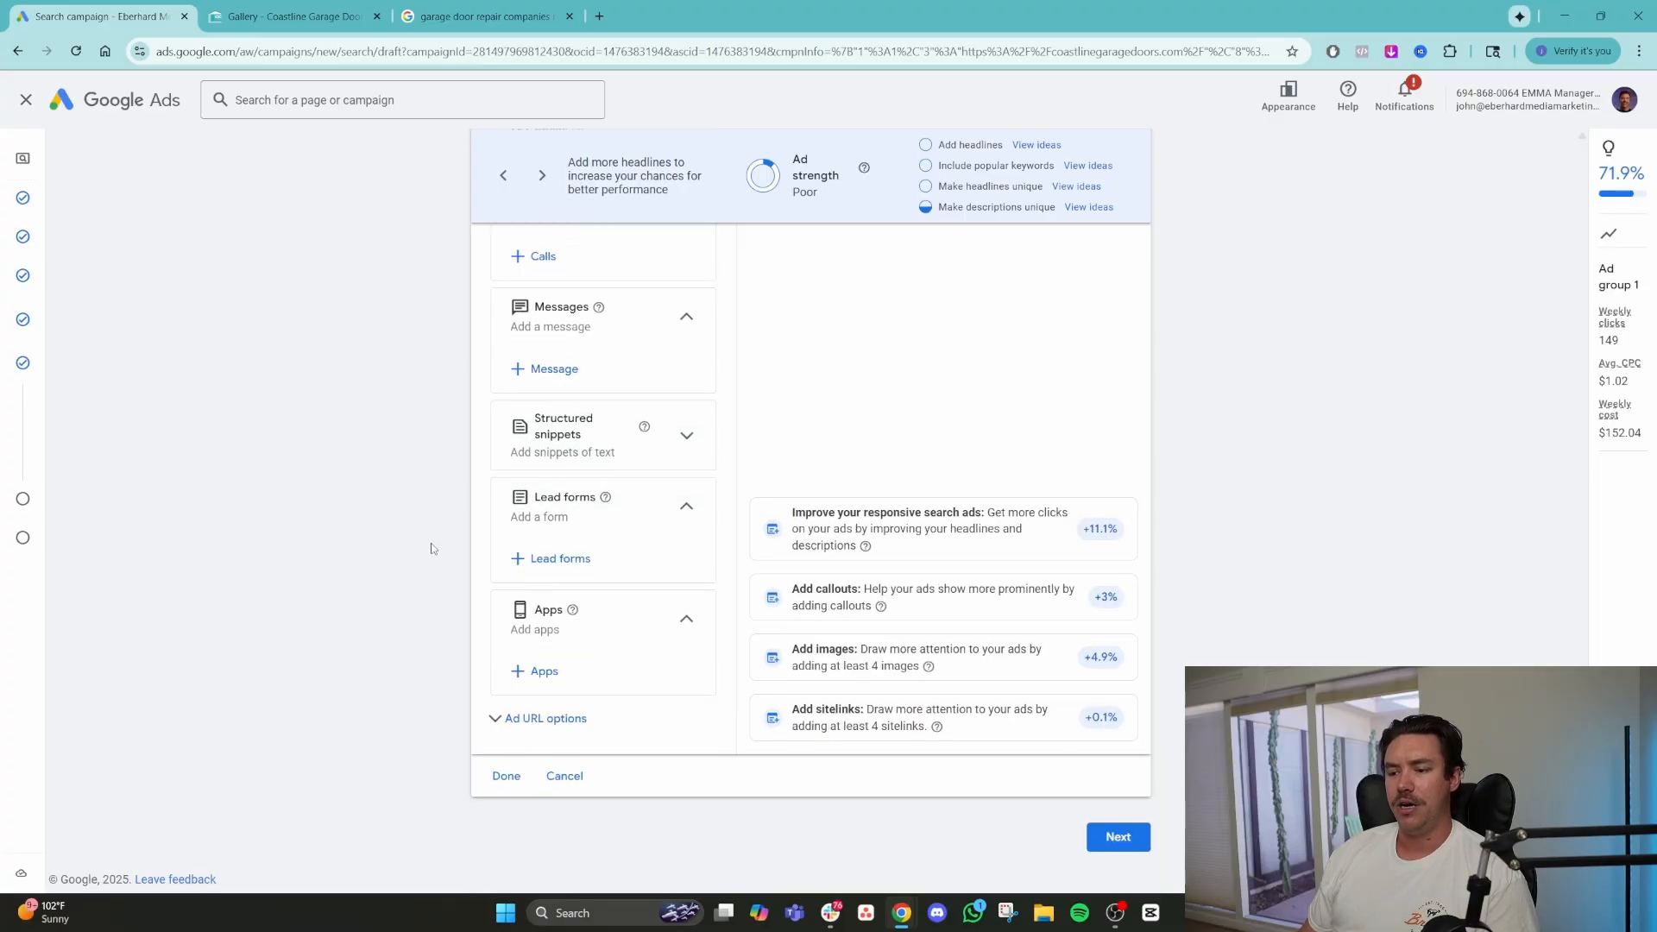
{"action": "left_click", "coordinate": [1142, 847]}
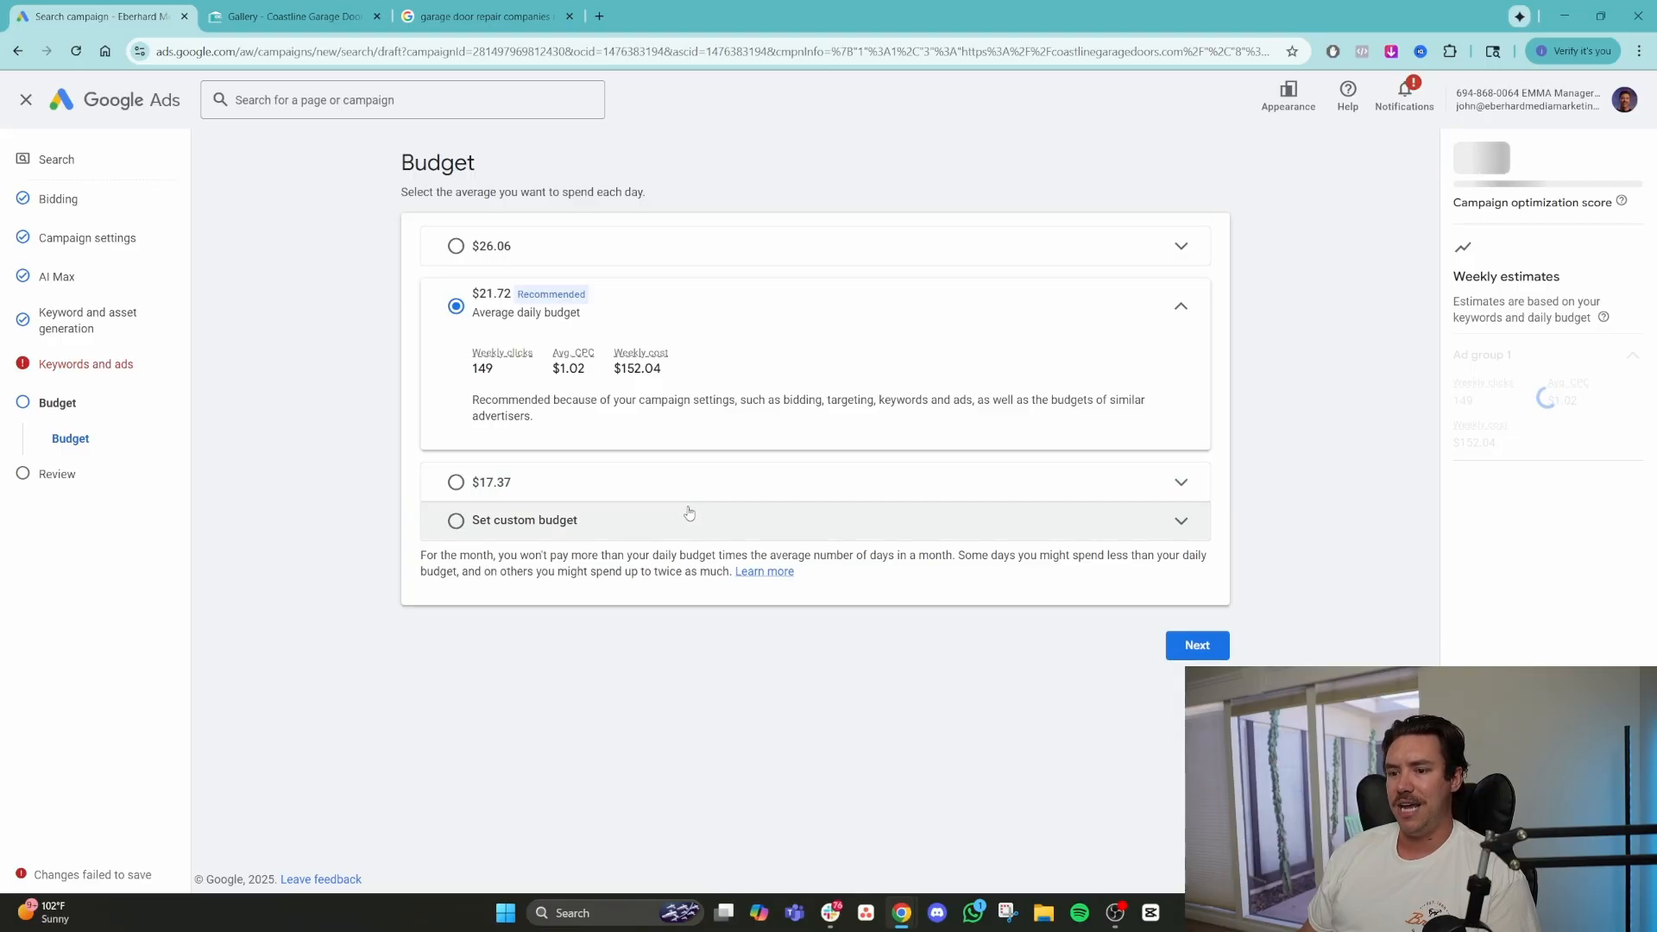
{"action": "left_click", "coordinate": [670, 520]}
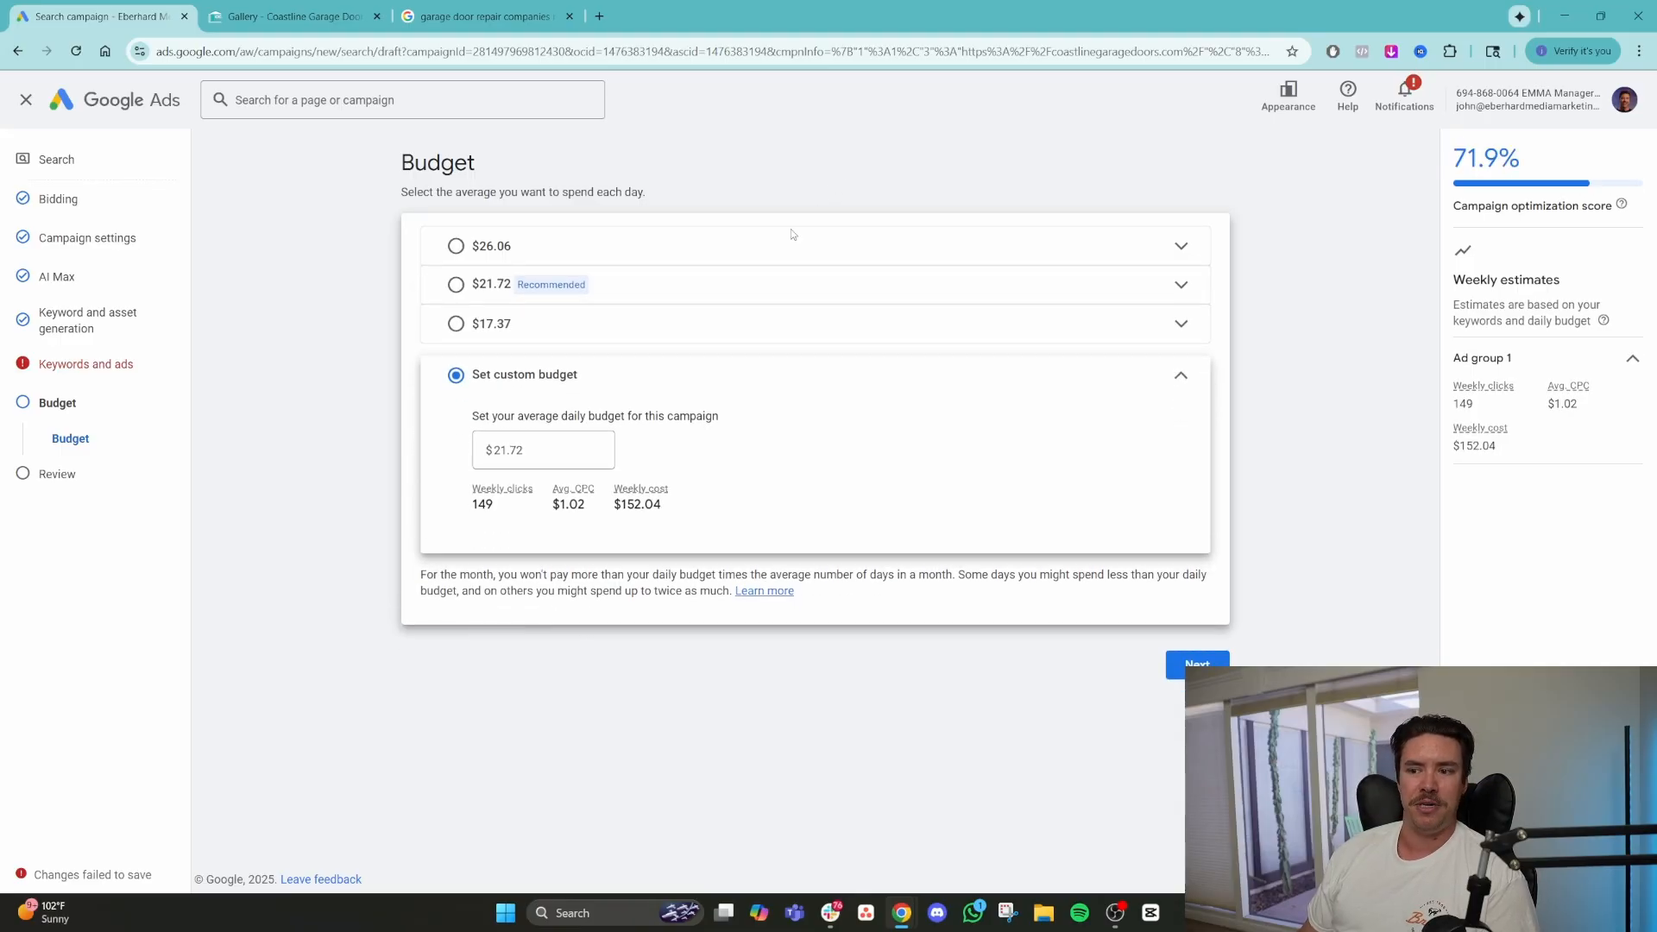